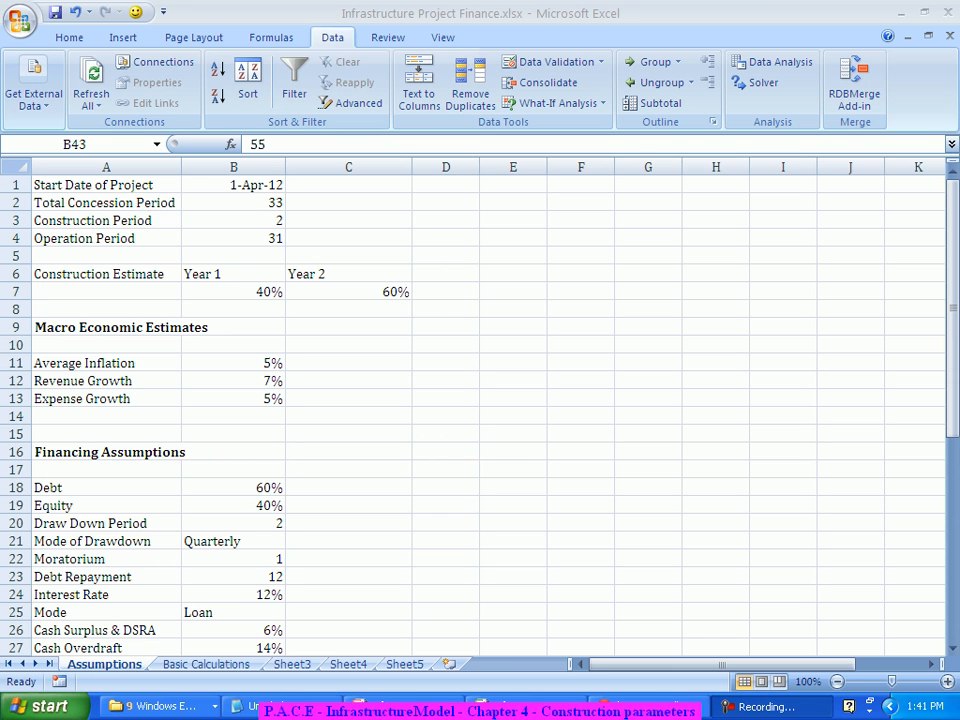
- Add the heading "Construction Assumptions" in cell A53, below the Project Assumptions block
click(234, 435)
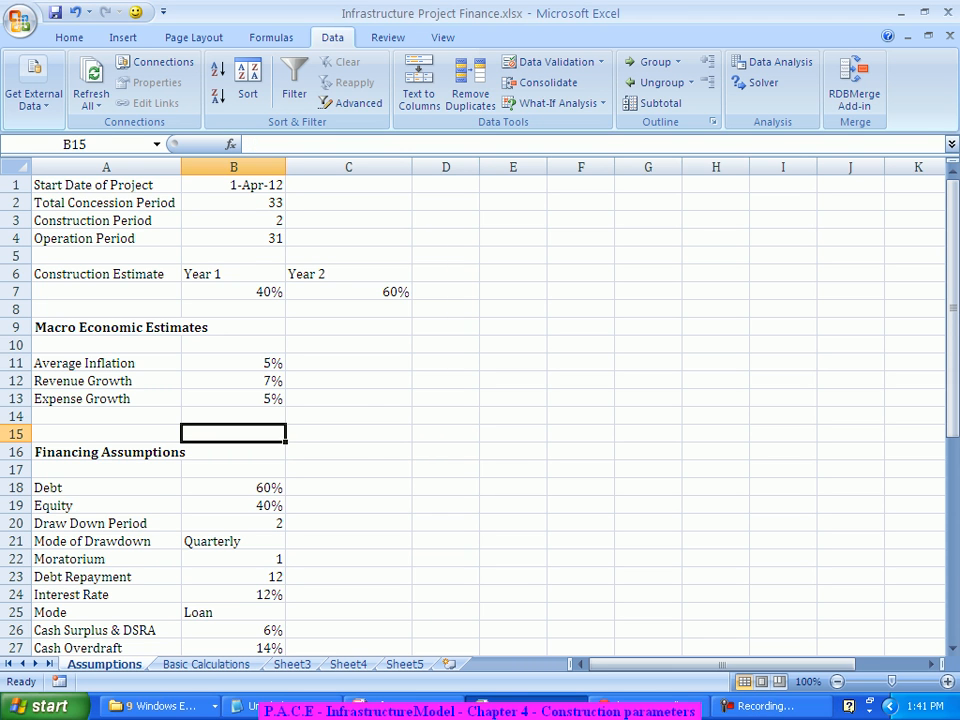
scroll(234, 435, down, 10)
scroll(234, 435, down, 3)
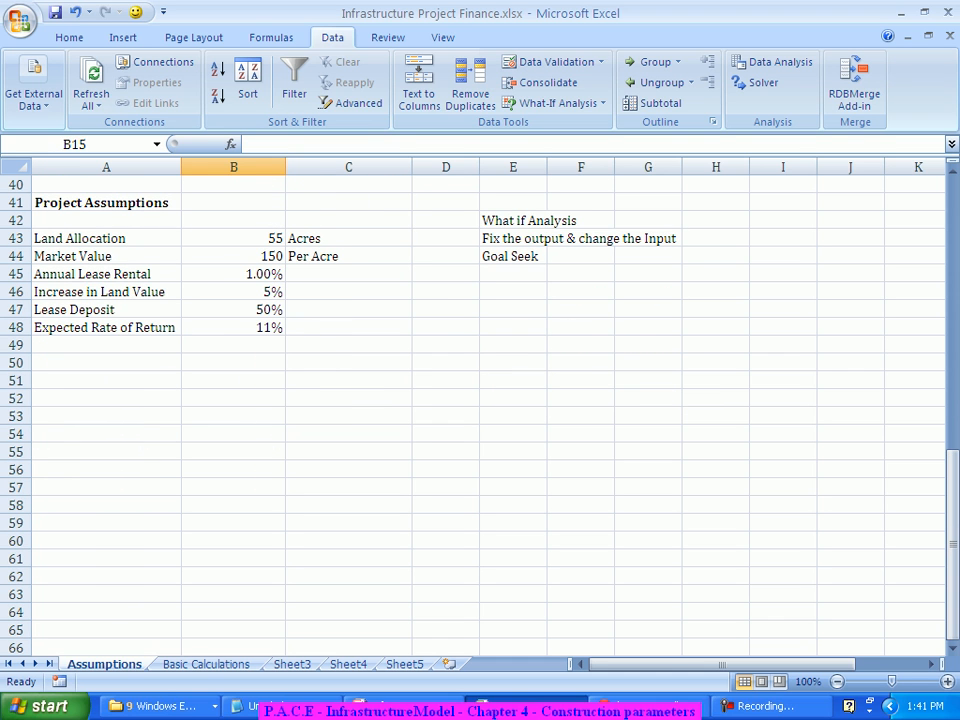
click(106, 416)
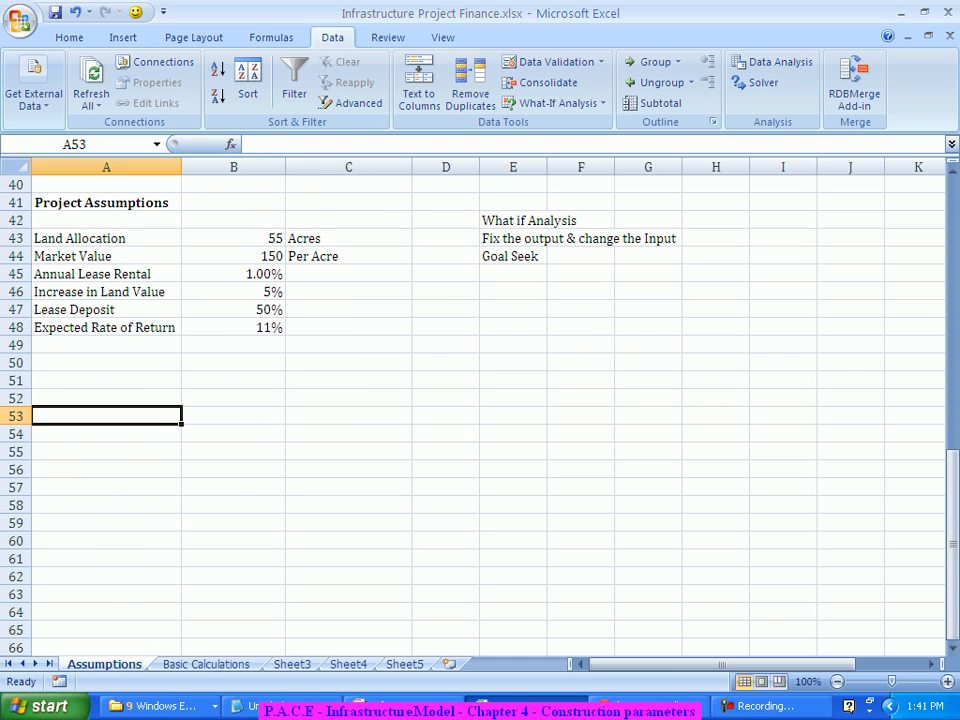
text(Con)
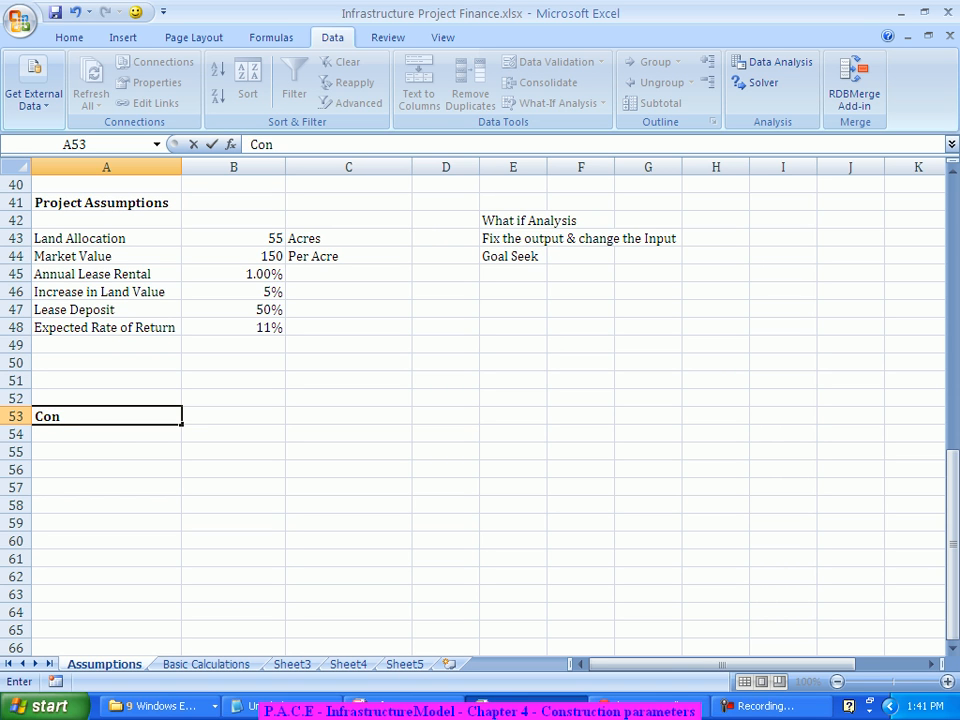
text(struction A)
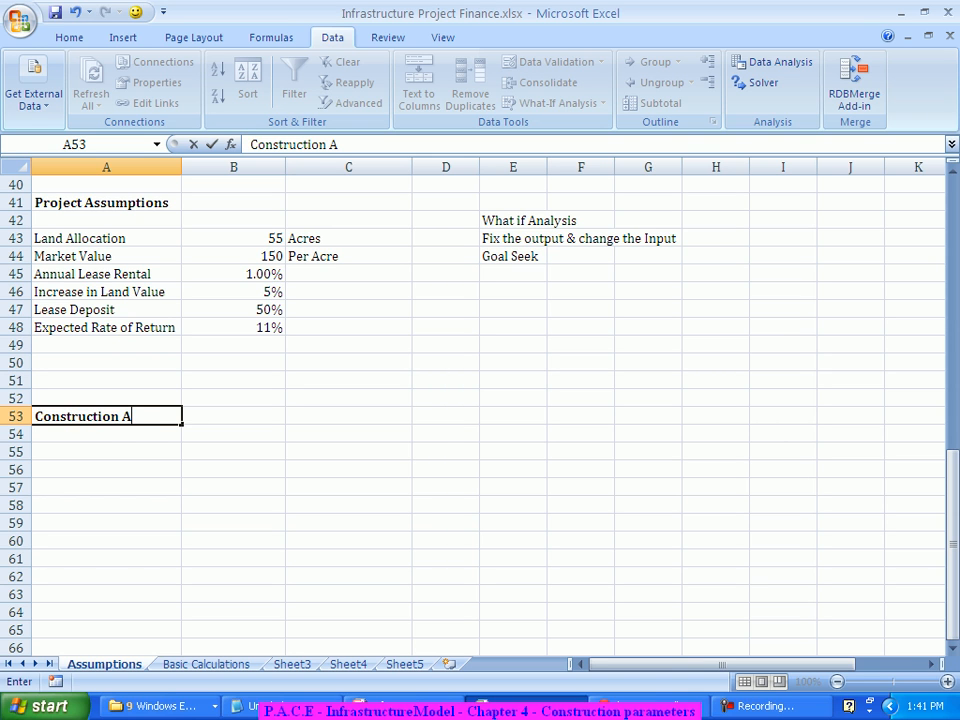
text(ssumptions)
key(Return)
key(Return)
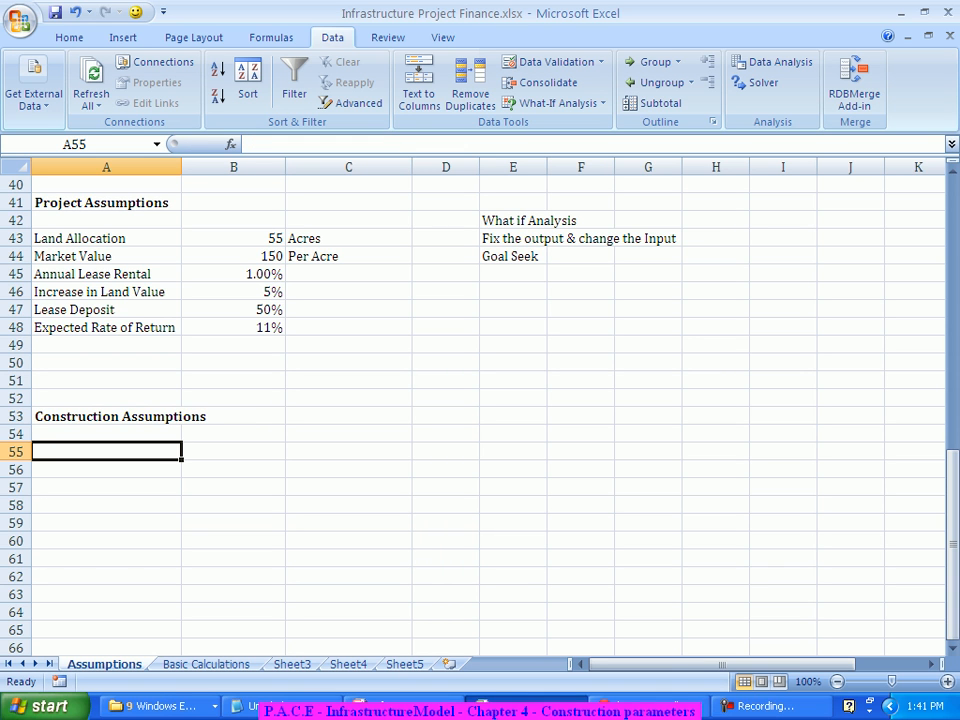
- Delete two blank rows, 50 and 51, above the Construction Assumptions heading
drag(16, 380, 16, 400)
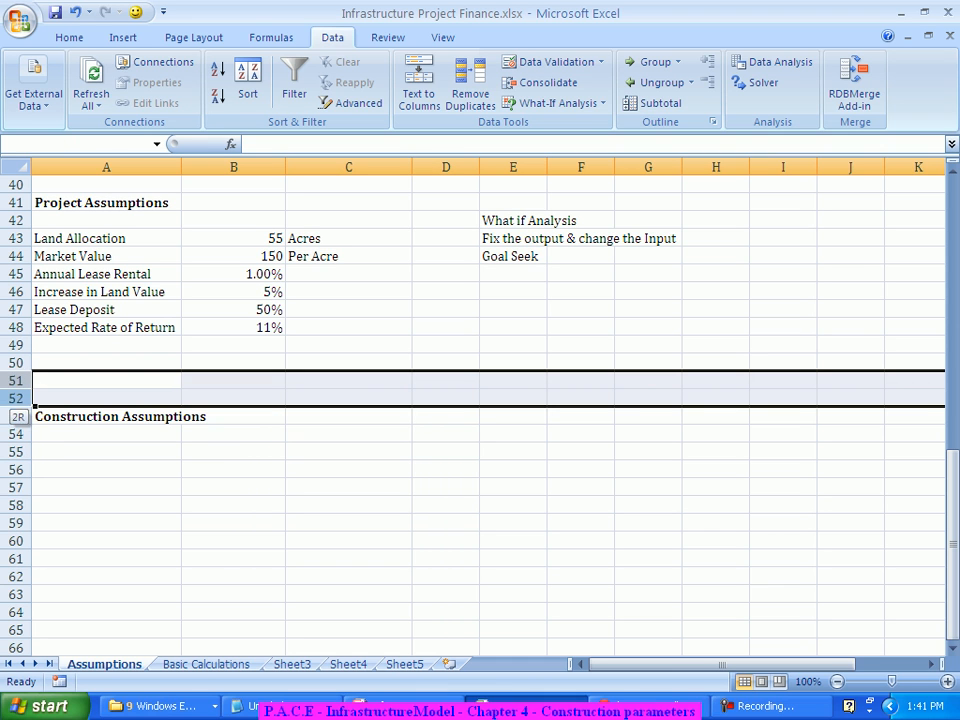
click(16, 363)
right_click(21, 370)
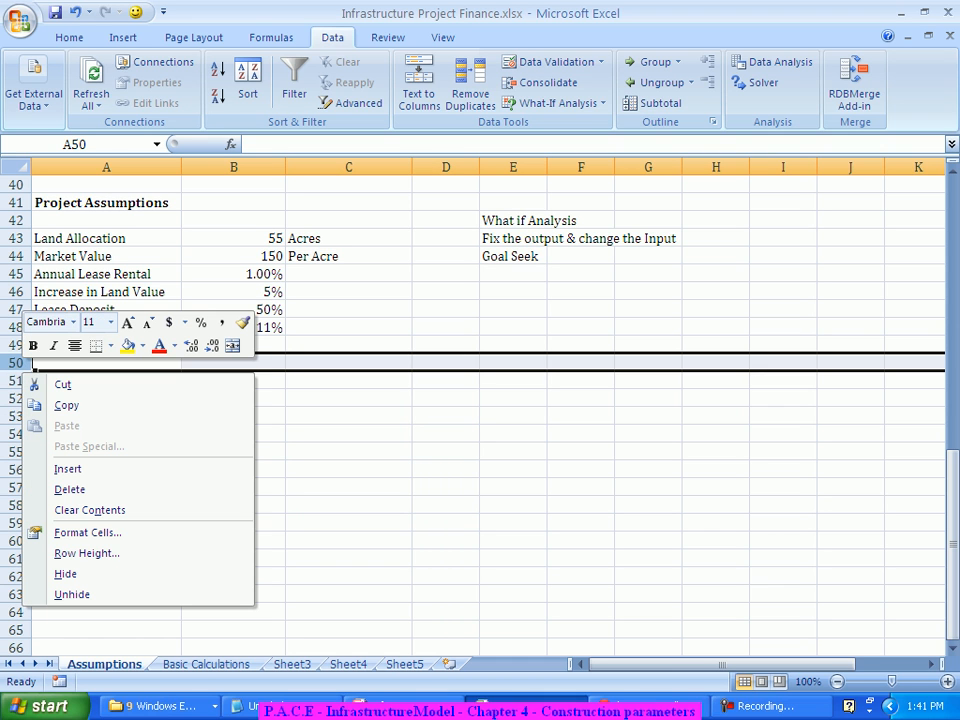
click(70, 489)
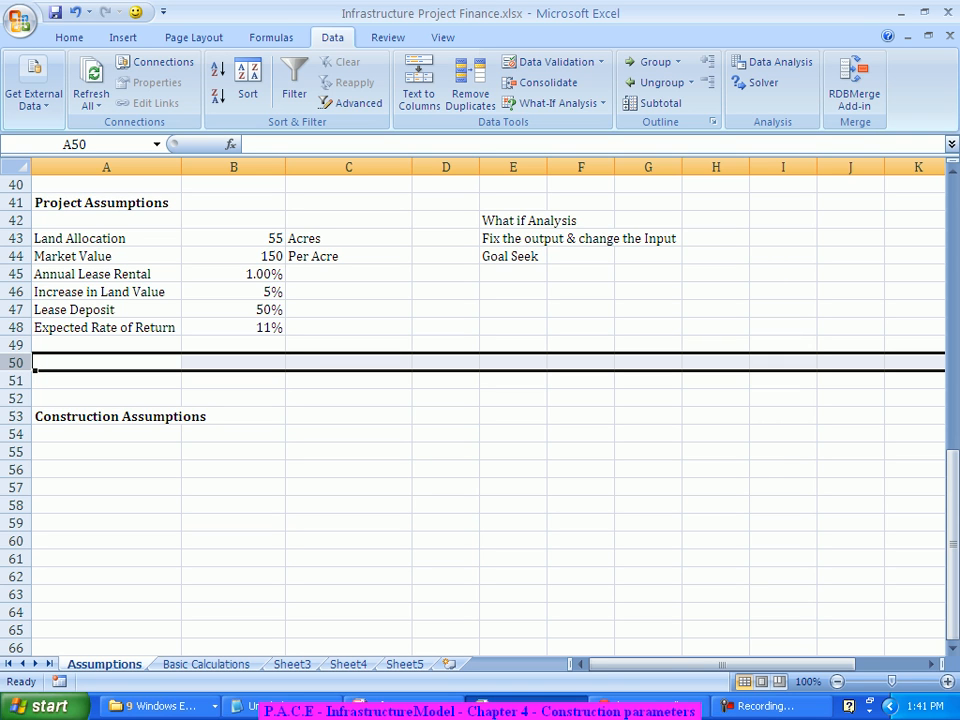
drag(16, 362, 16, 382)
right_click(17, 380)
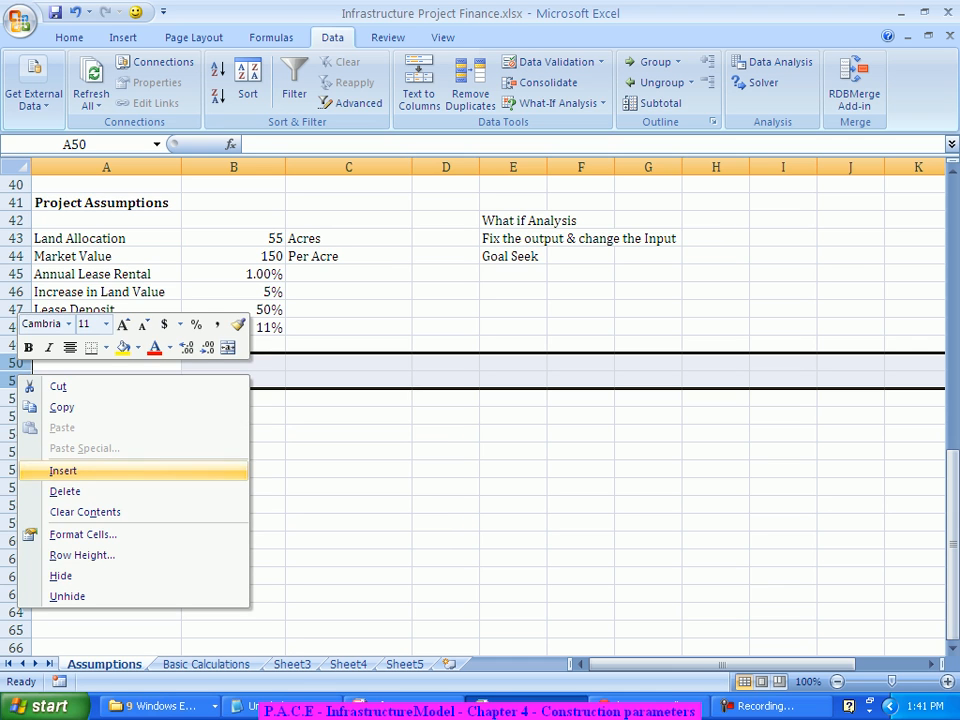
click(67, 491)
- Enter the column headers Details, Quantity and Area Requirement in cells A54 to C54
click(104, 452)
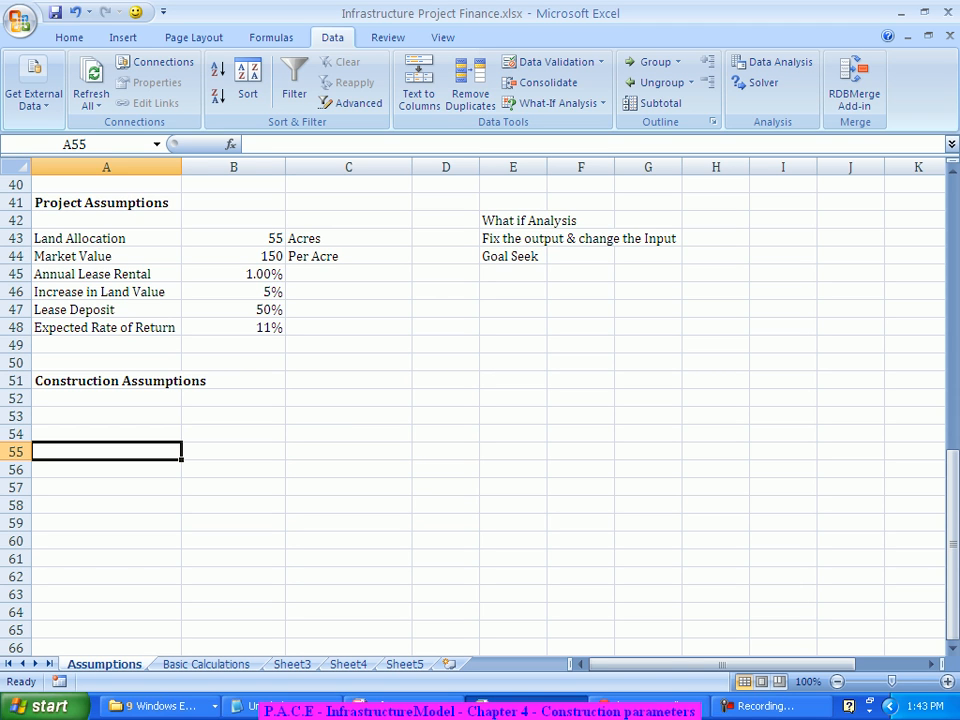
key(Up)
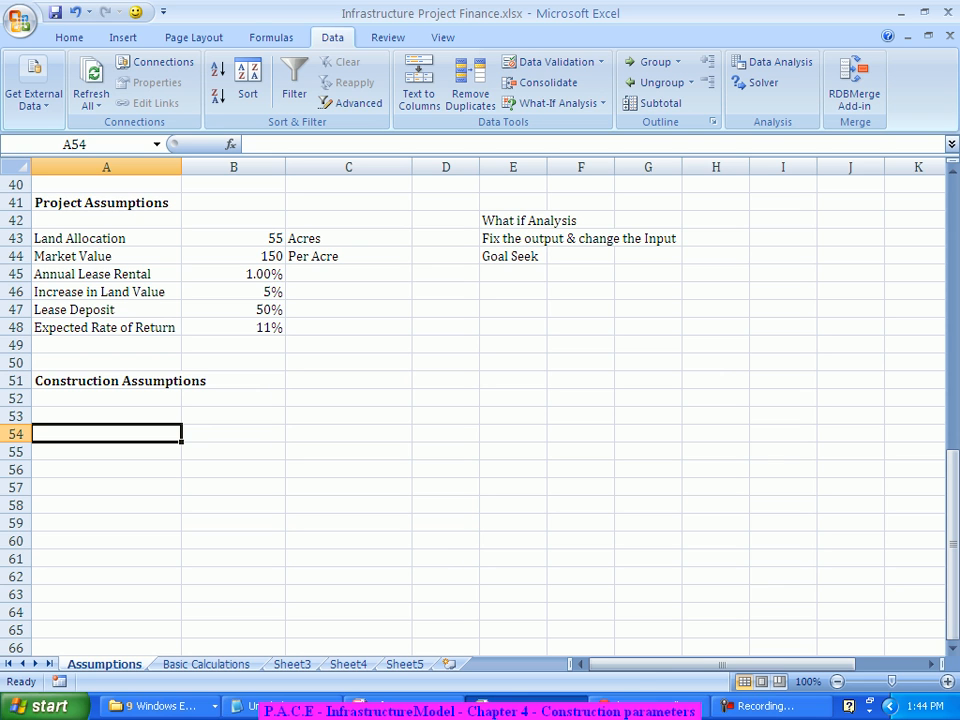
text(Details)
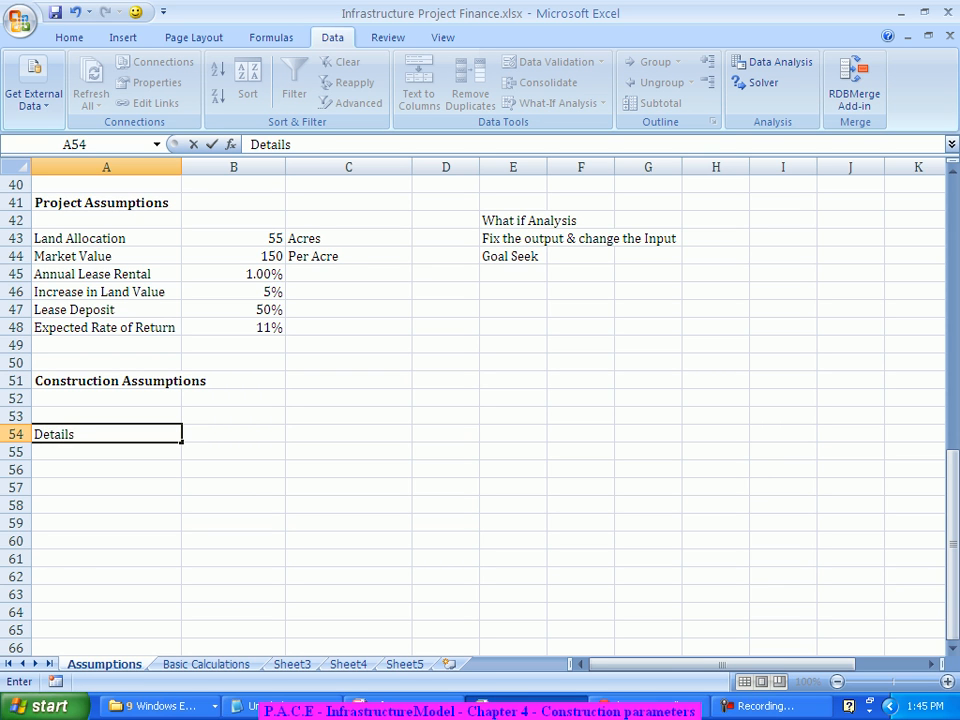
key(Tab)
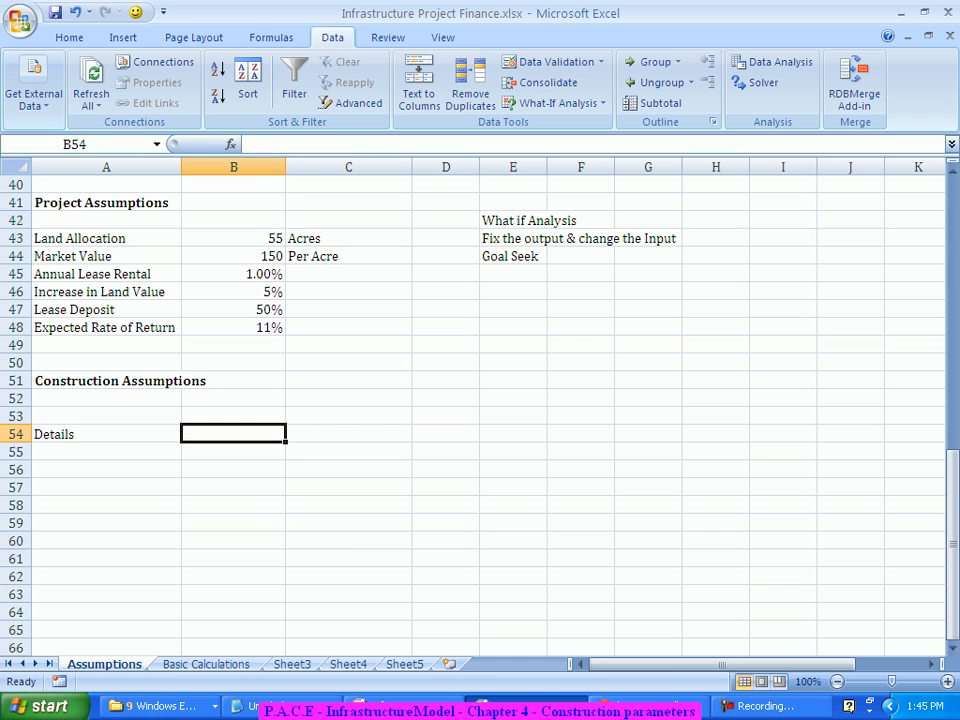
text(Quantity)
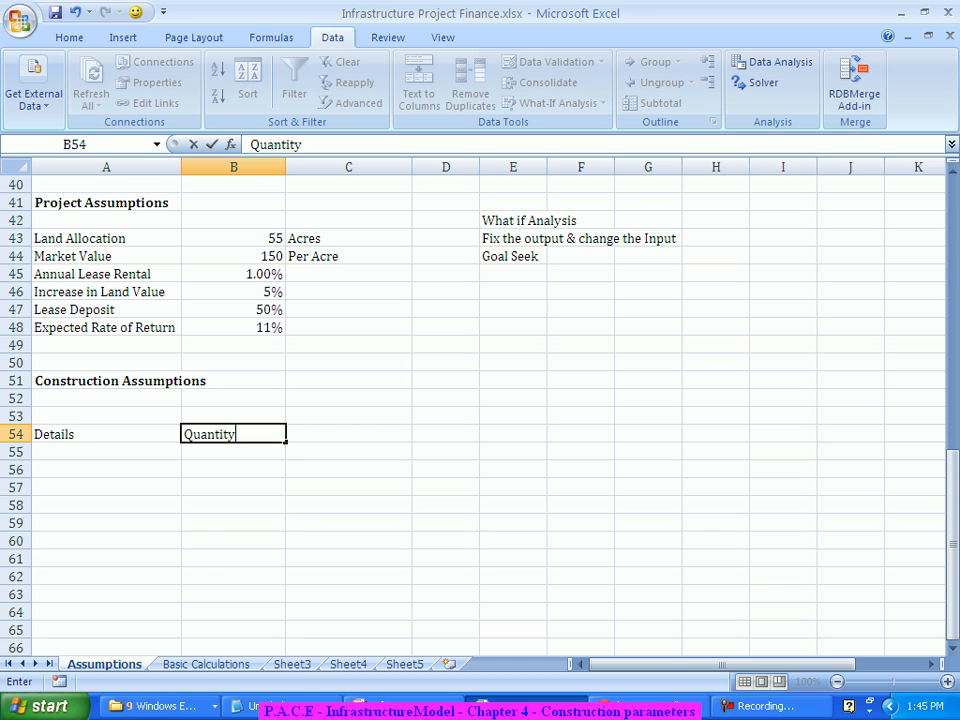
key(Tab)
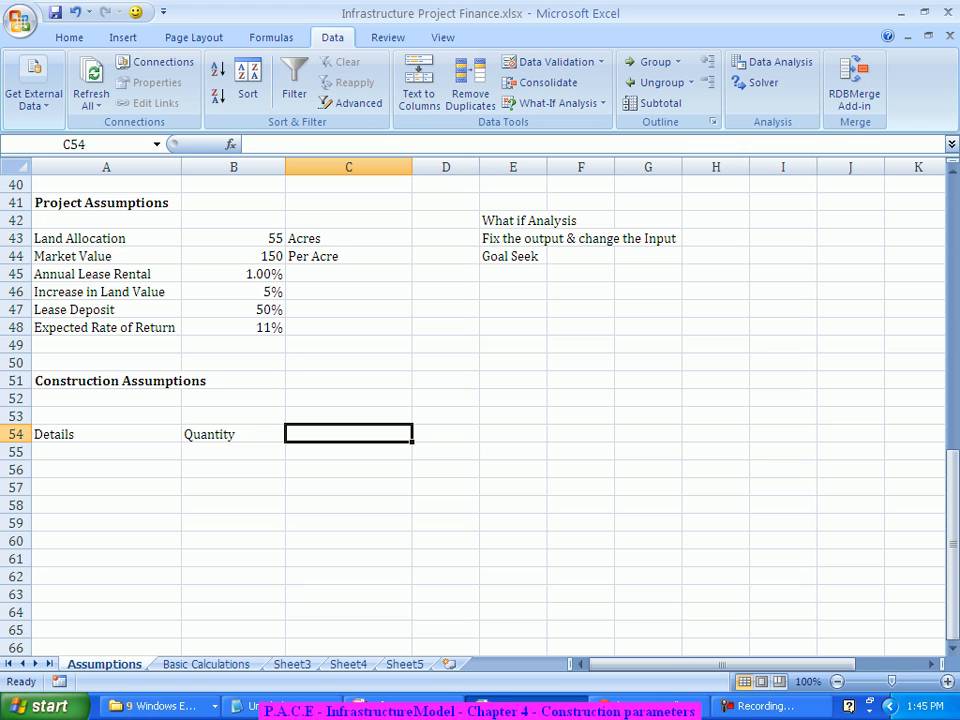
text(Areas)
key(BackSpace)
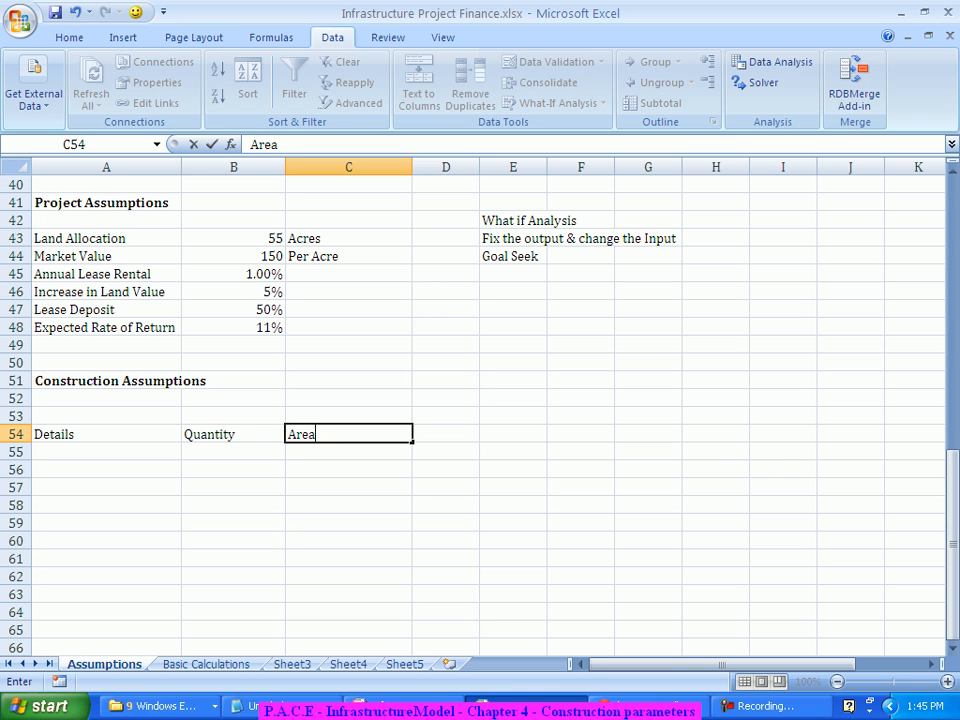
text(Requirement)
key(Tab)
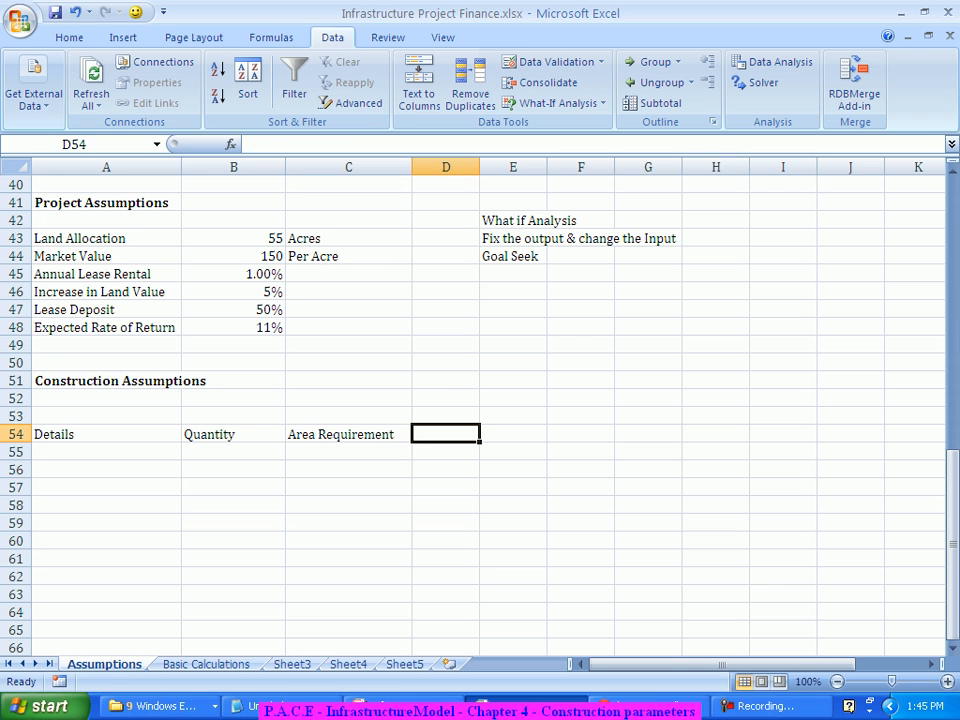
- Continue the header row with Units, Unit Cost and Total Cost in cells D54 to F54
text(Units)
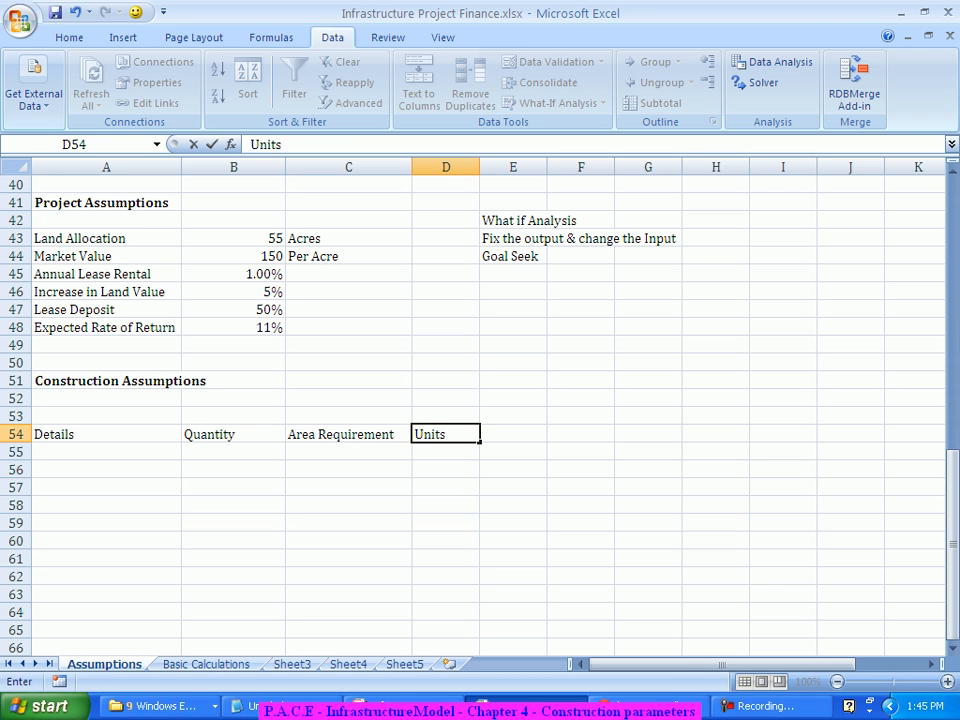
key(Tab)
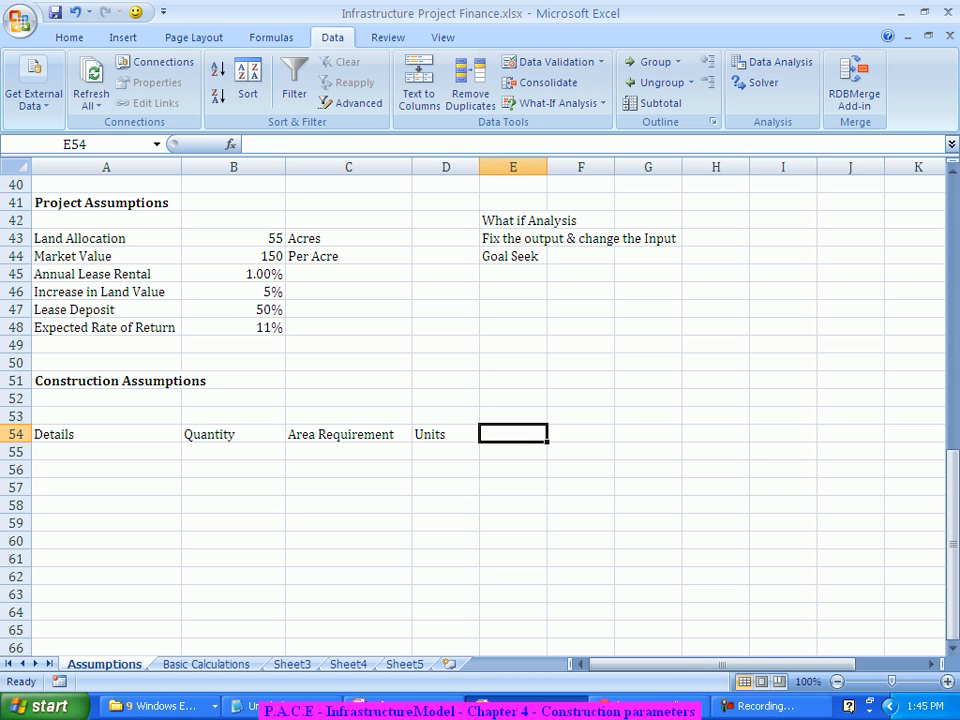
text(Uni)
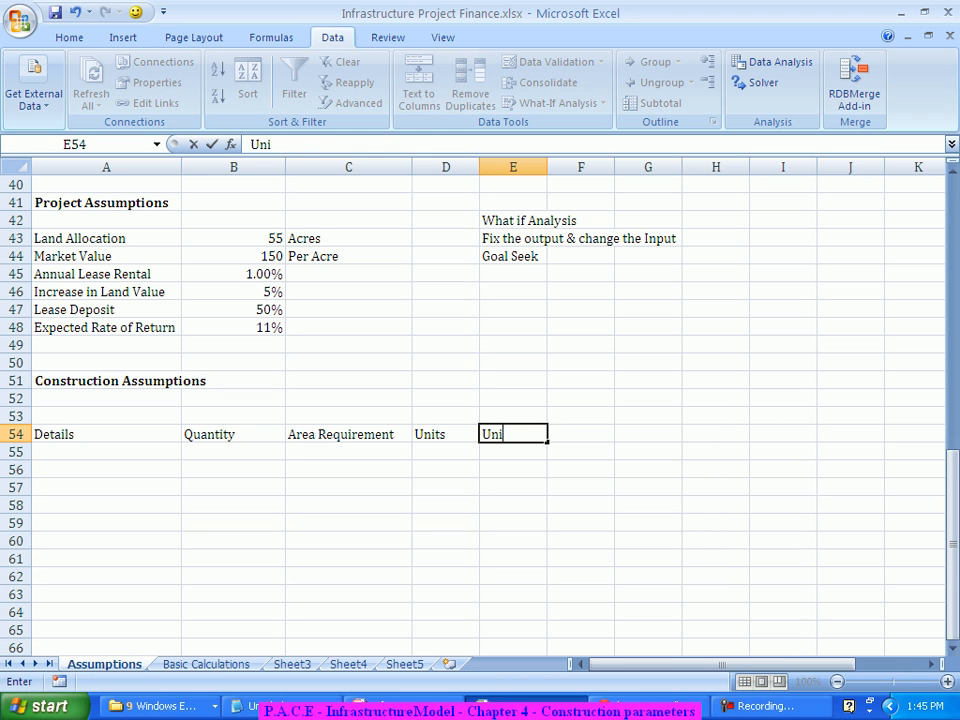
text(t Cost)
key(Tab)
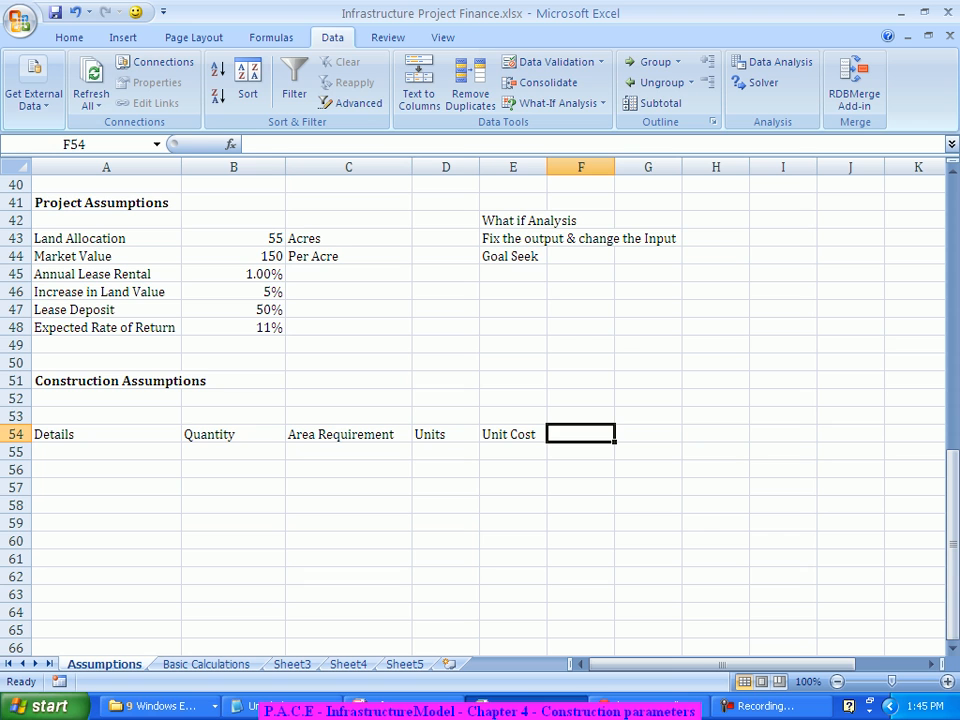
text(Total)
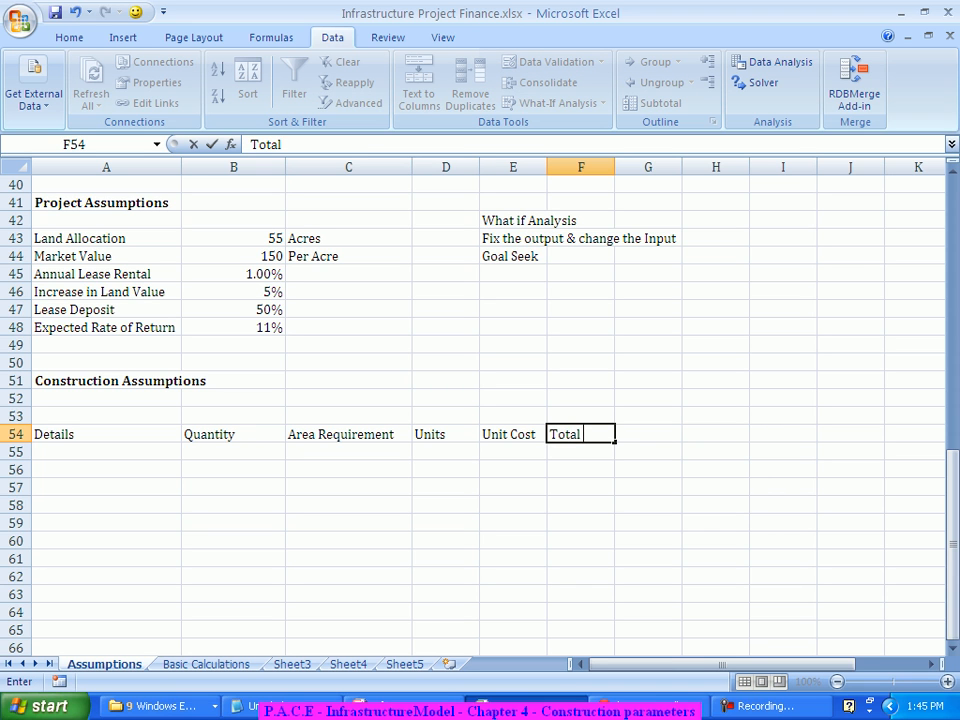
text( Costy)
key(BackSpace)
key(Return)
- Add a Basic Infrastructure row in row 55 with an area requirement of 13
scroll(480, 400, down, 1)
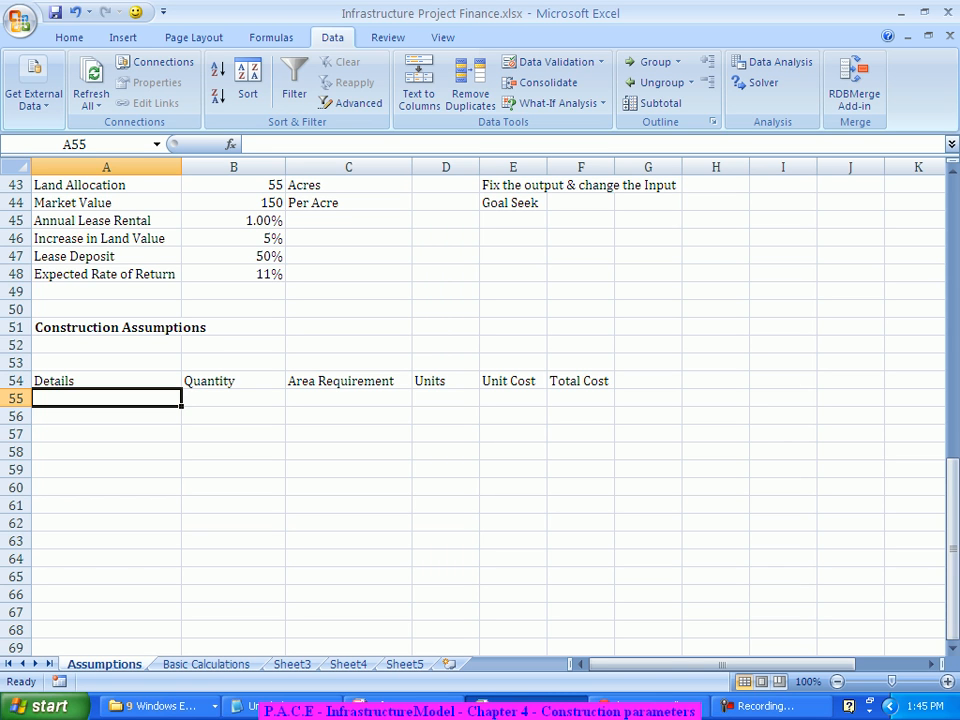
text(Basic Infrastructure)
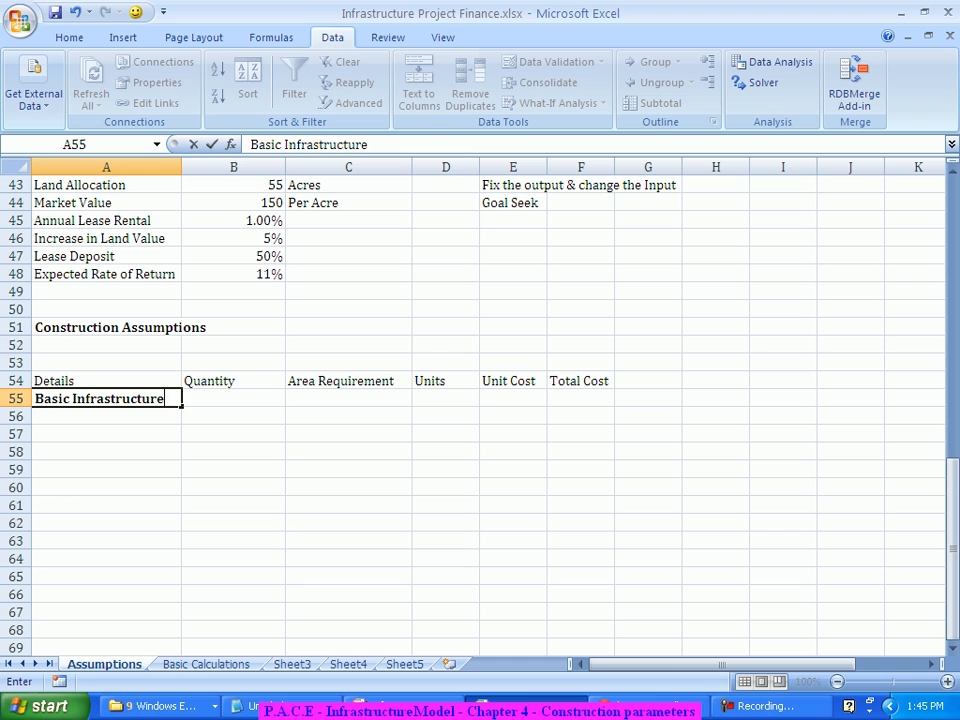
key(Right)
key(Right)
text(13)
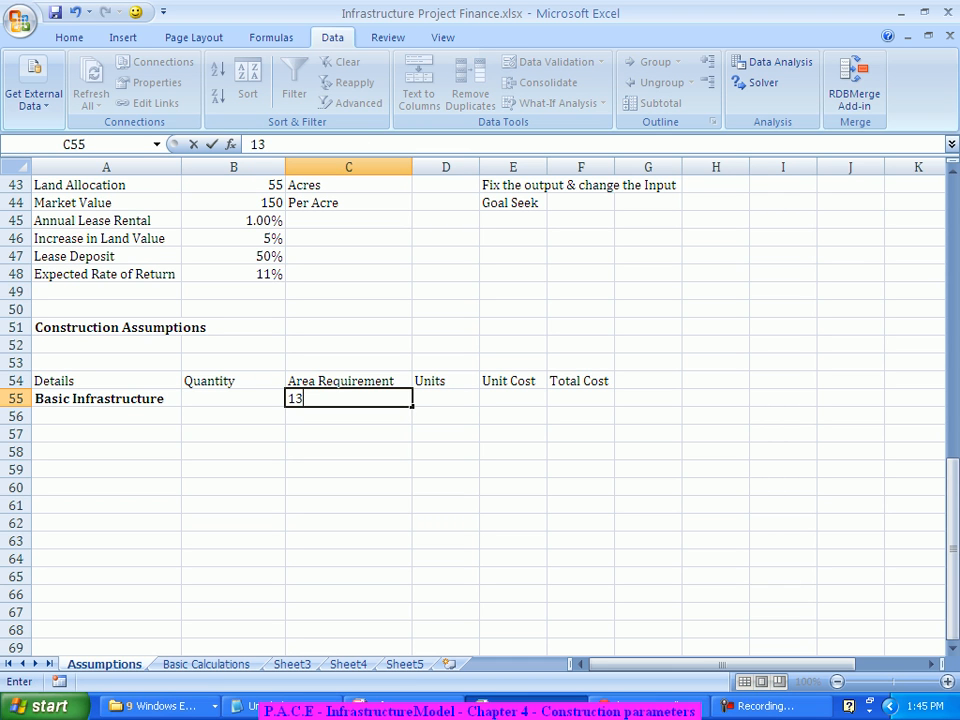
key(Return)
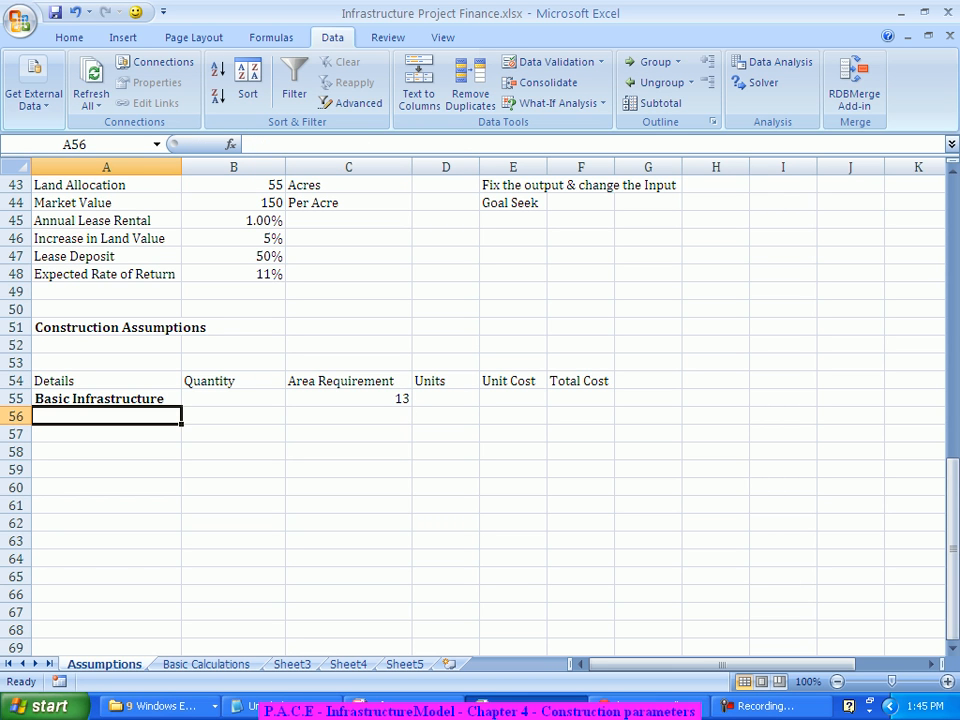
- Extend the Area Requirement header in C54 to read "Area Requirement (Acres)"
click(233, 327)
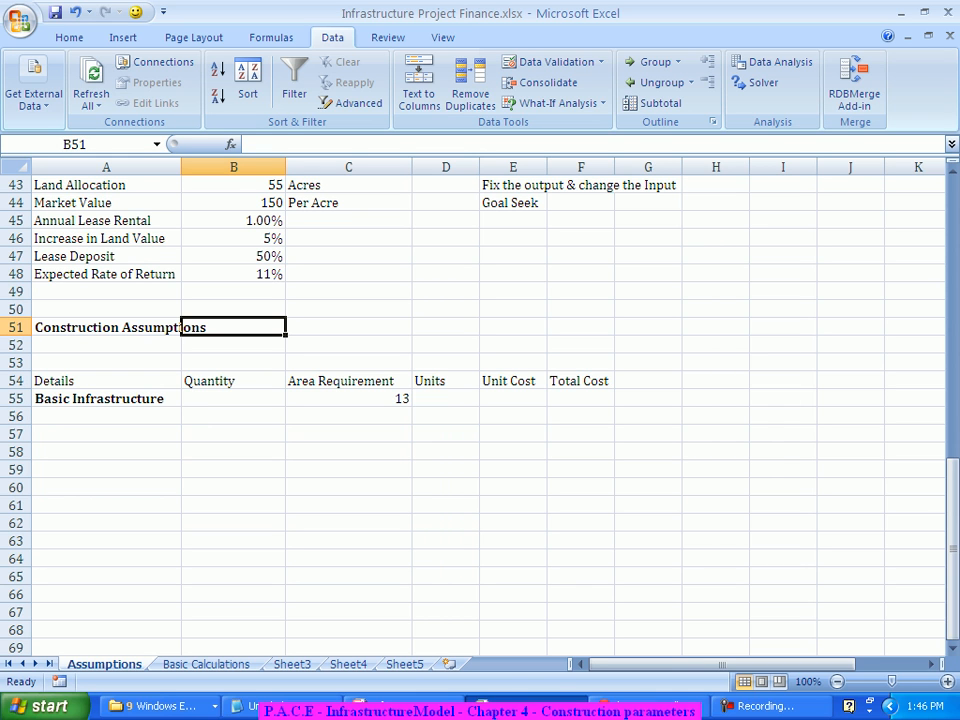
double_click(392, 381)
text((A)
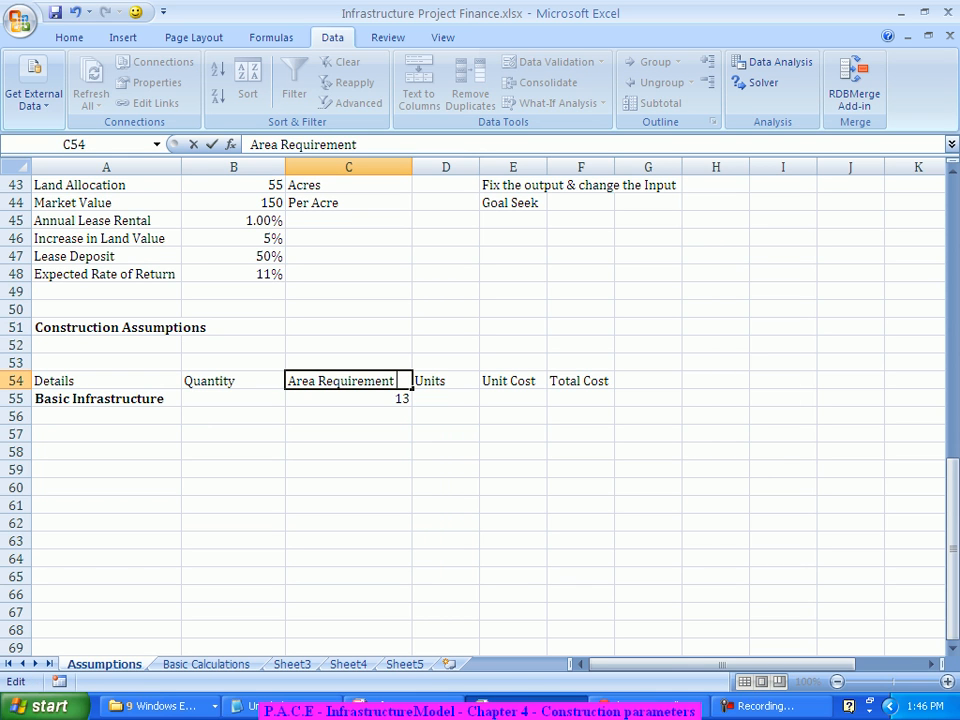
text(cres))
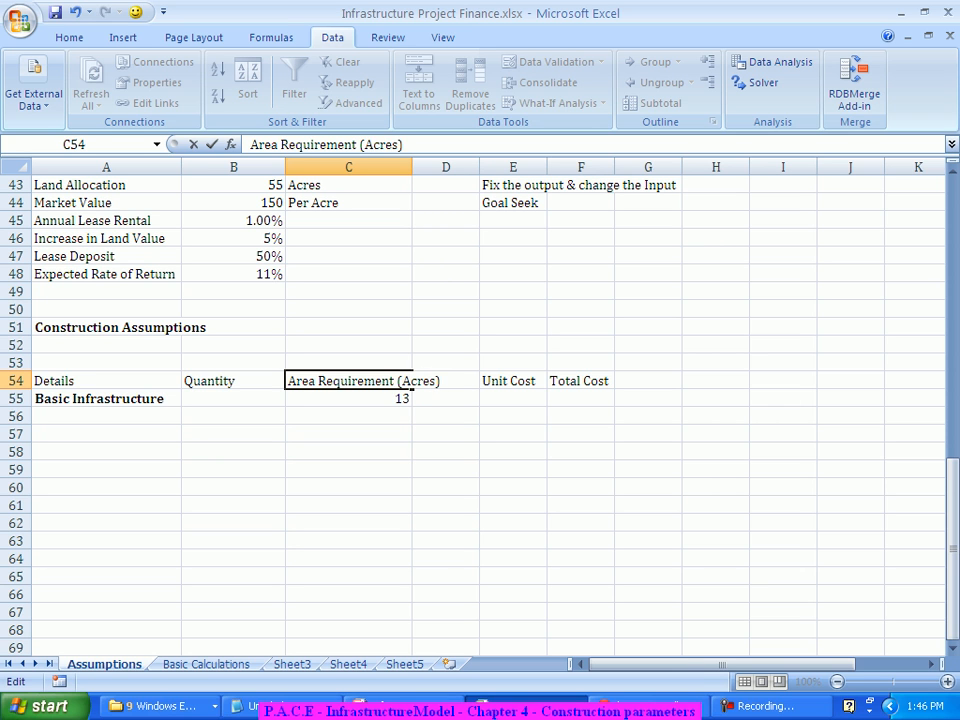
key(Tab)
text(Units)
key(Return)
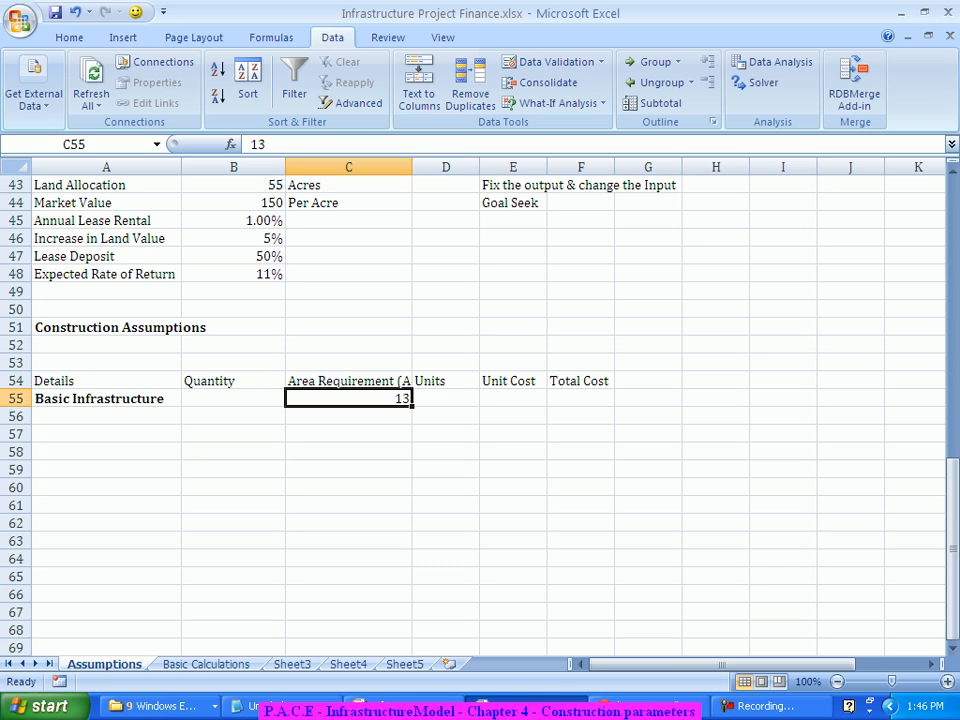
- Apply the custom number format 0.00 "acres" to the Basic Infrastructure area requirement in C55
key(shift+F10)
key(Up)
key(Up)
key(Up)
key(Up)
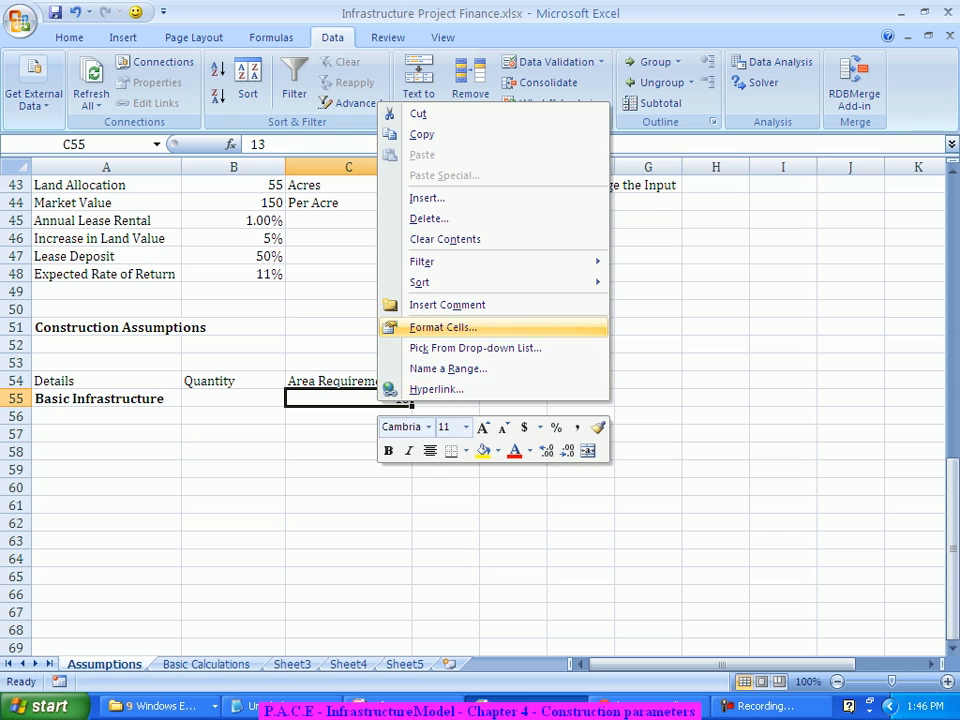
key(Return)
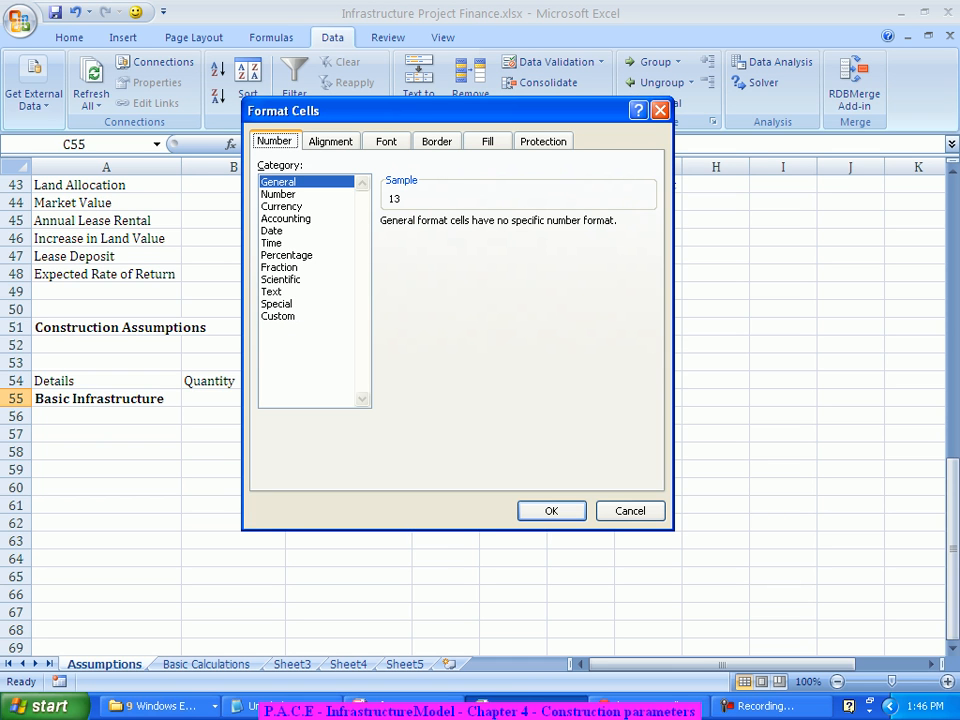
click(279, 316)
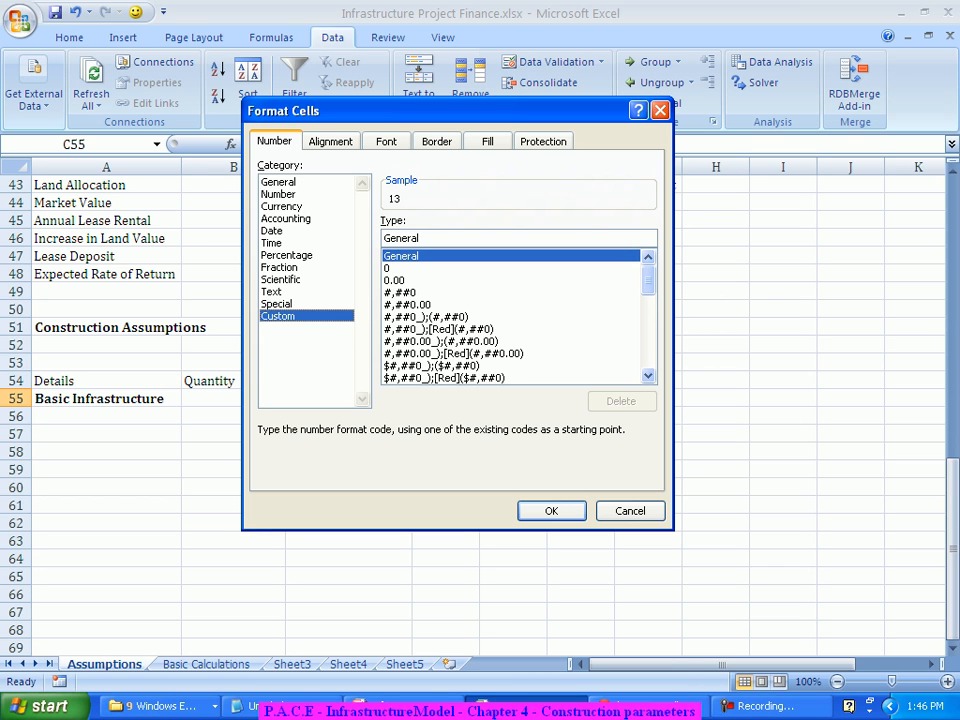
key(Tab)
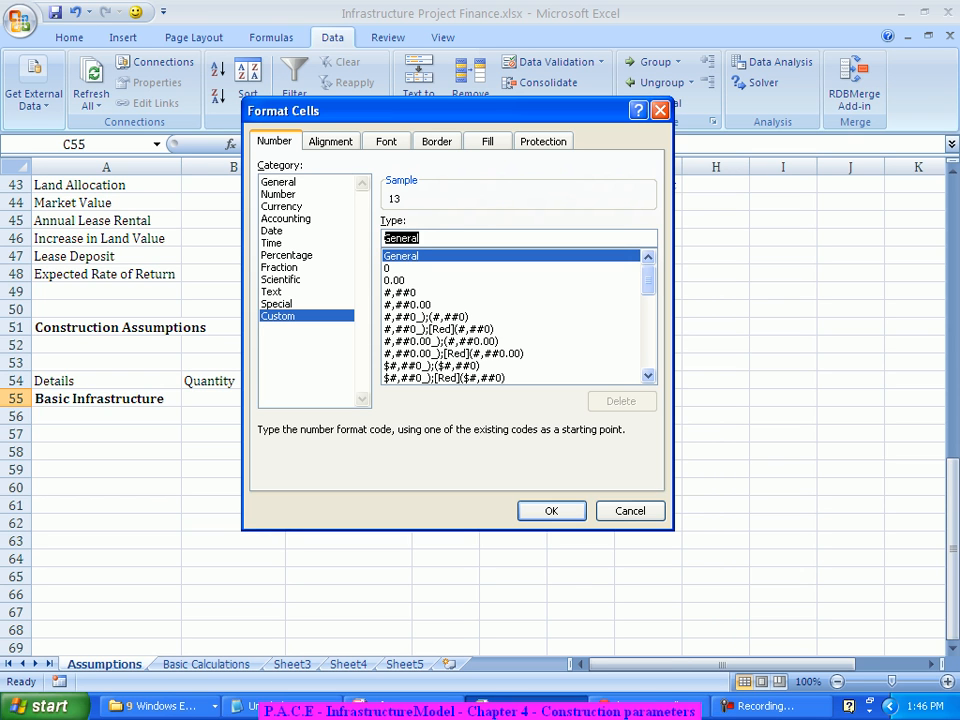
text(0.00)
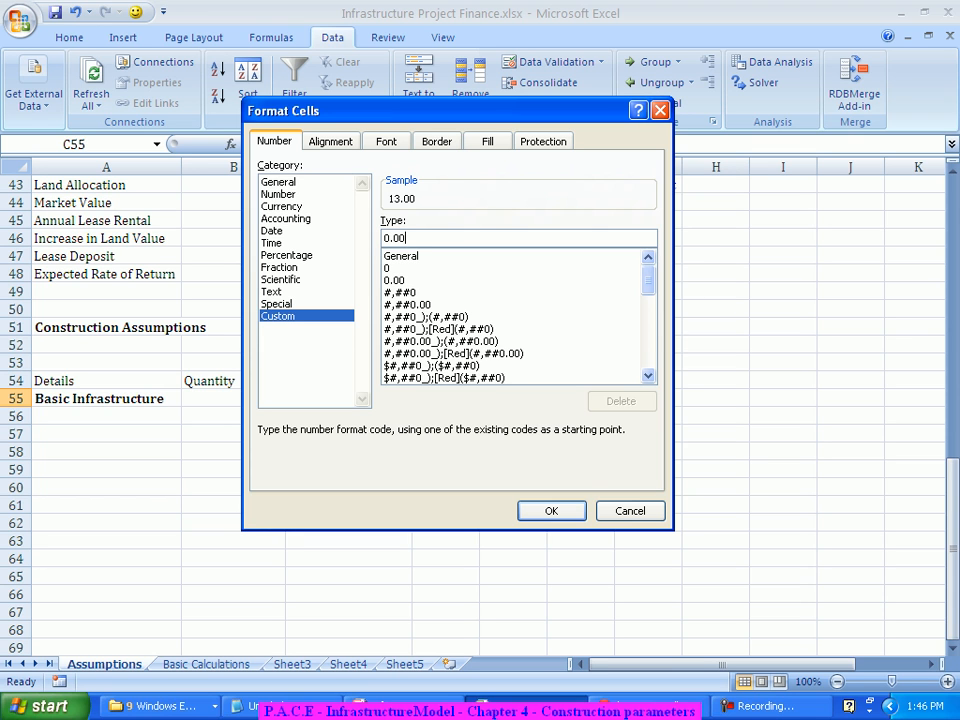
text(")
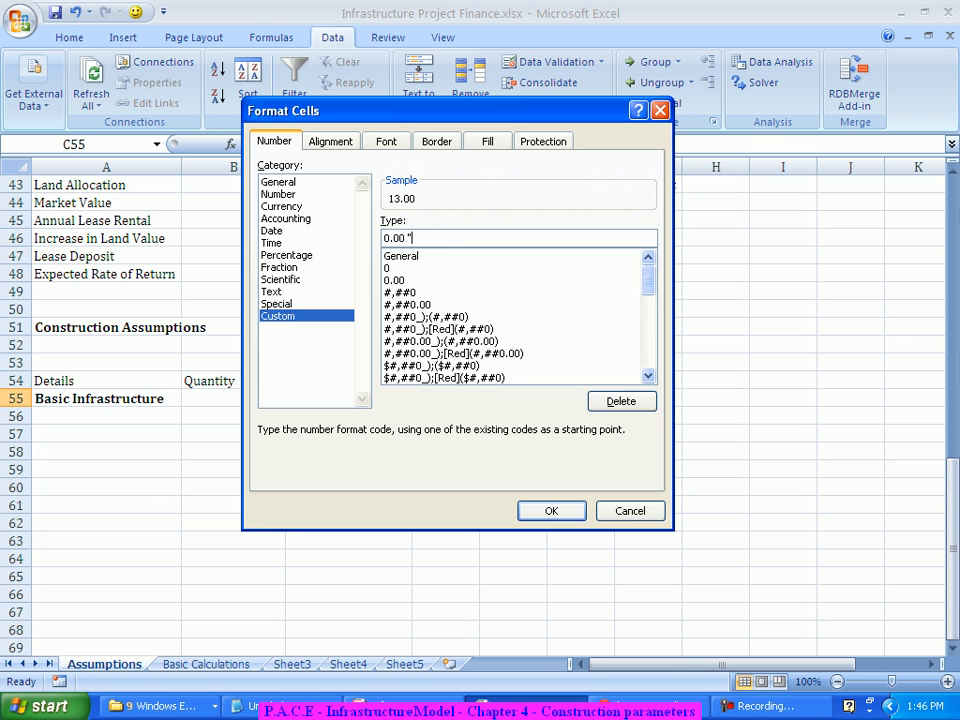
text(acres")
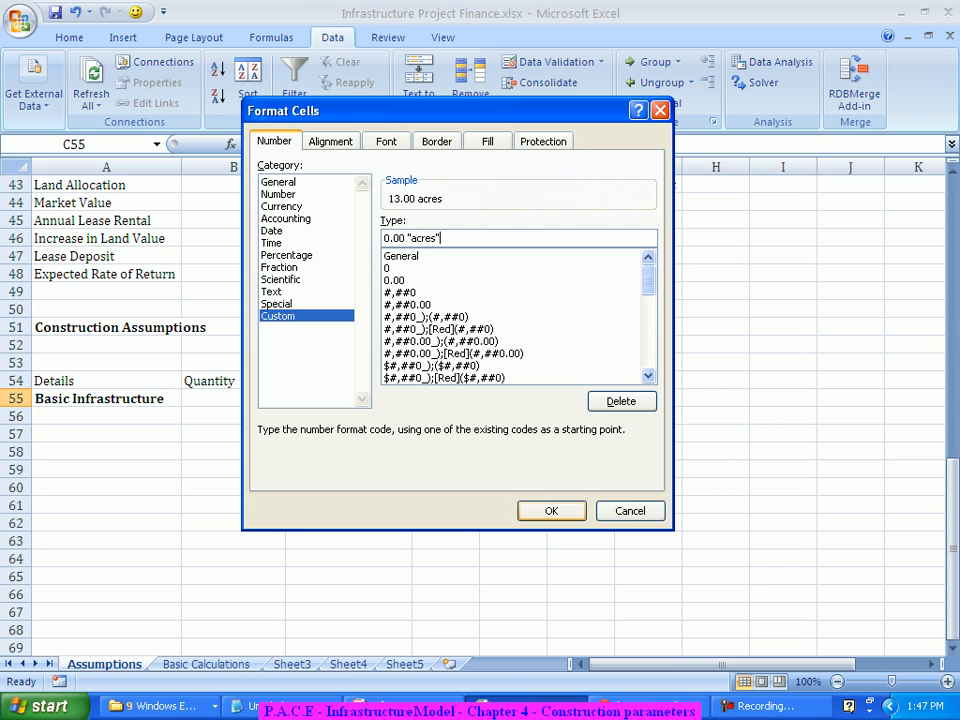
key(Return)
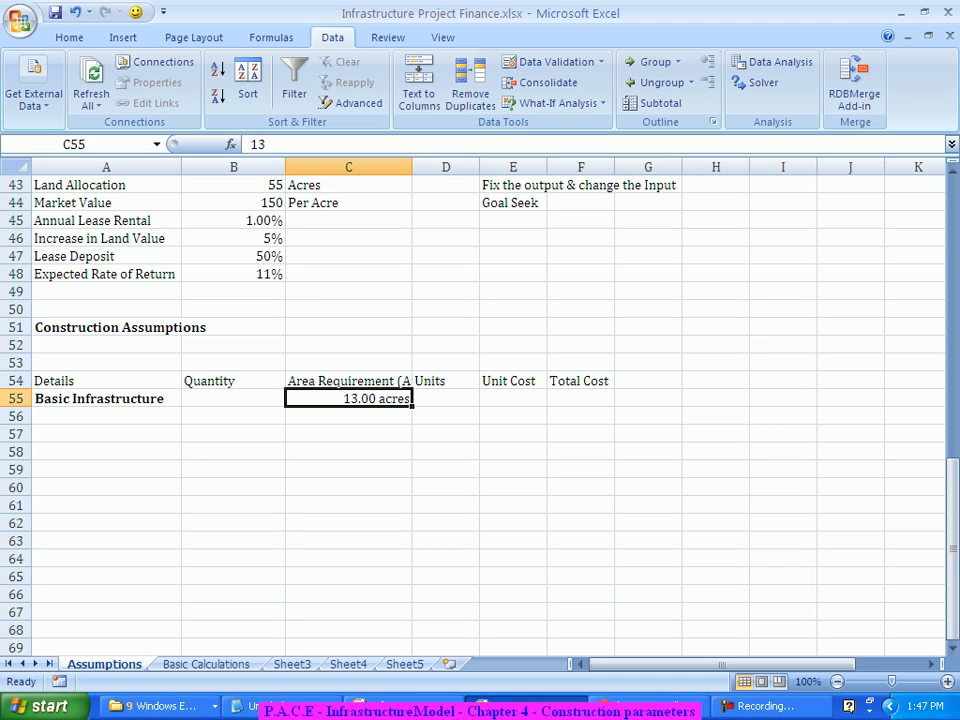
- Try an area requirement of 10 in C55 and undo the entry
text(10)
key(Return)
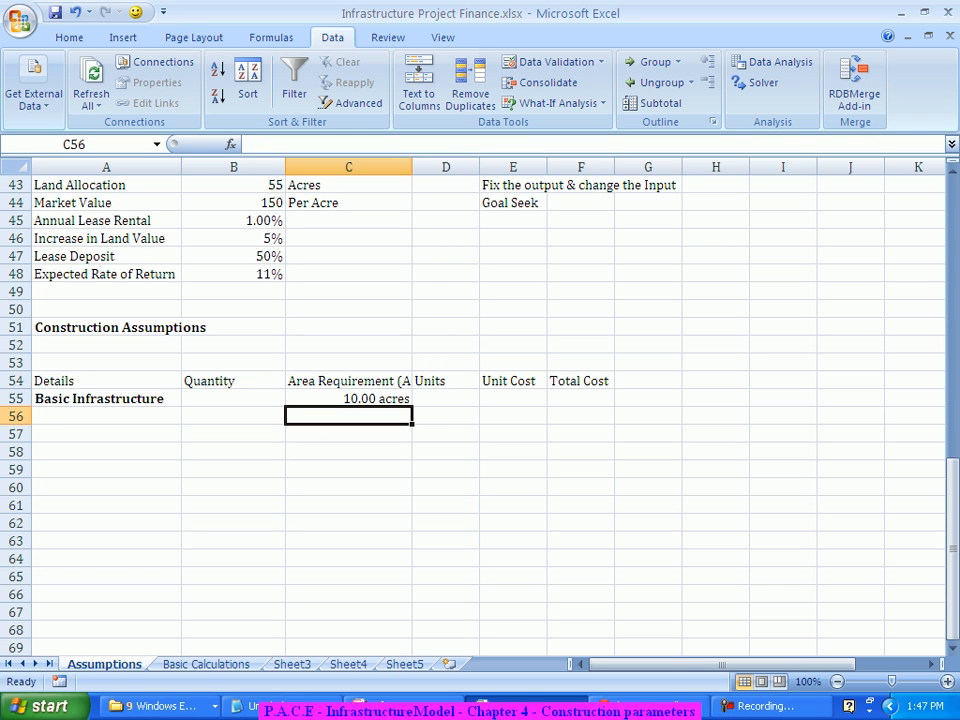
key(ctrl+z)
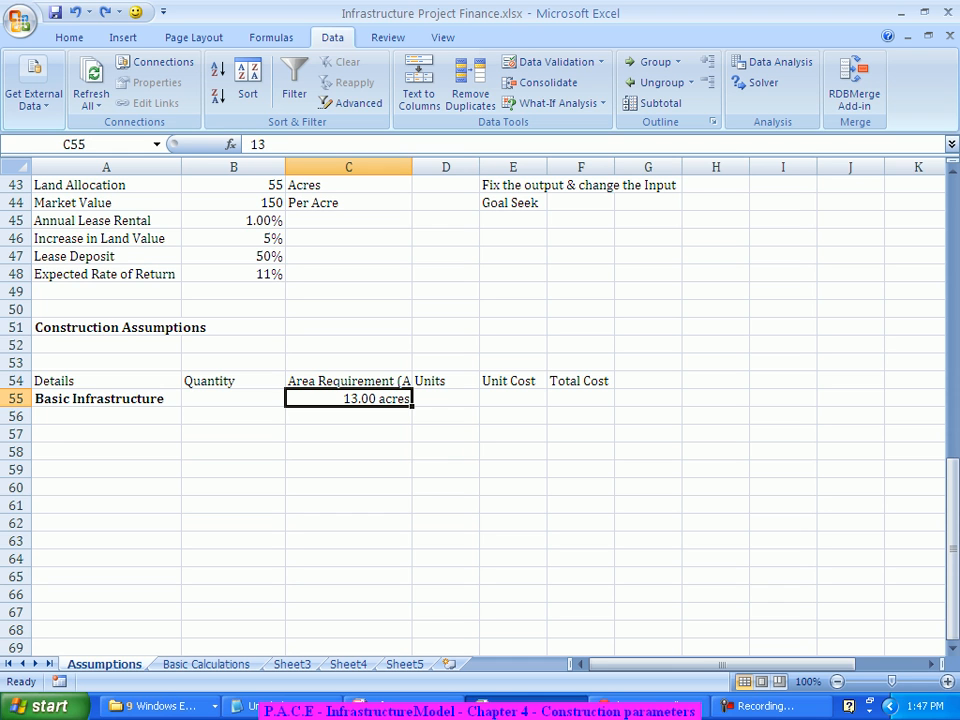
- Apply the existing custom format 0.00 "acres" to the Land Allocation value in B43
scroll(480, 400, up, 2)
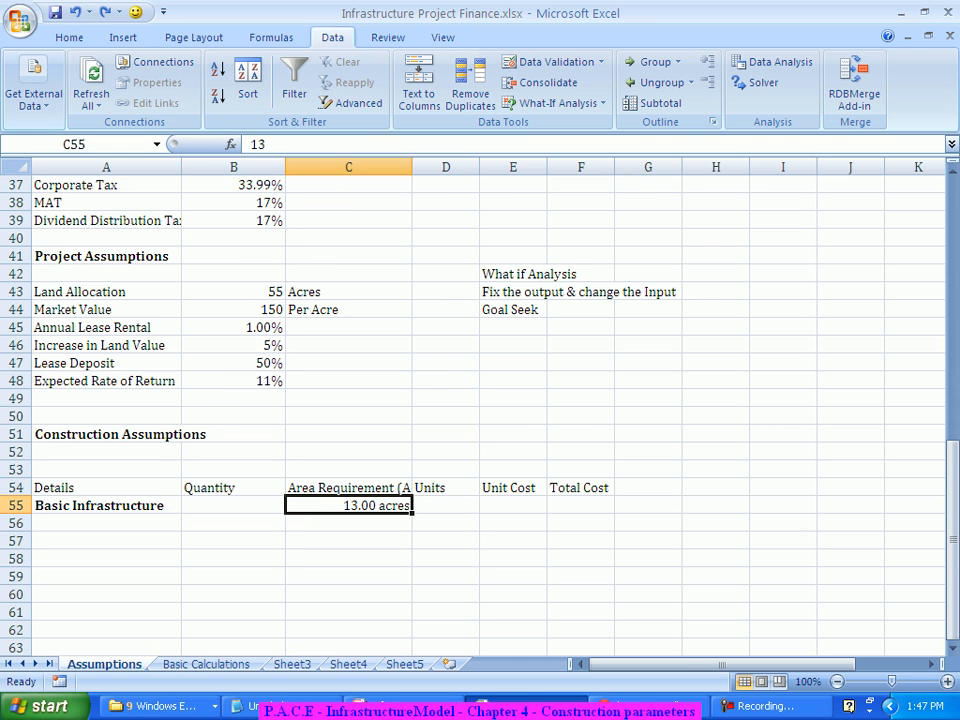
click(233, 292)
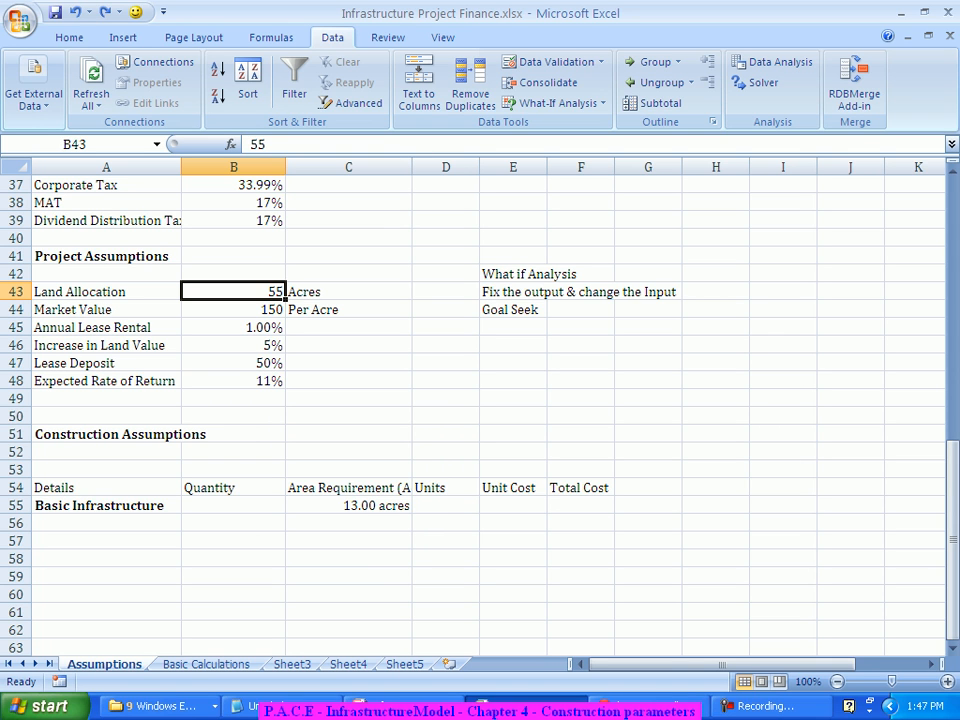
right_click(268, 291)
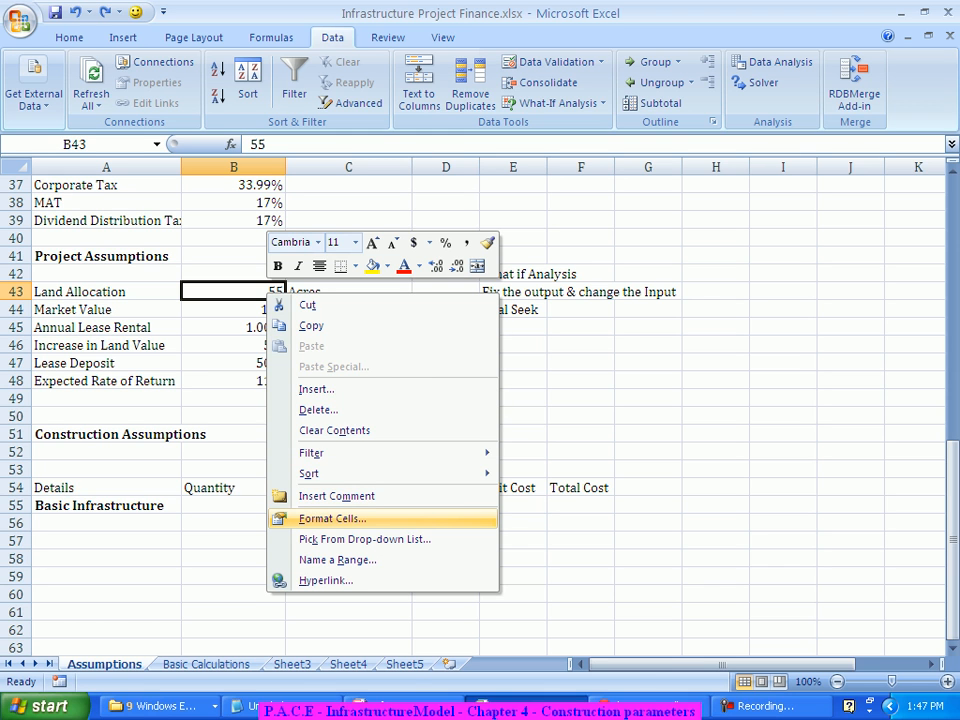
click(332, 519)
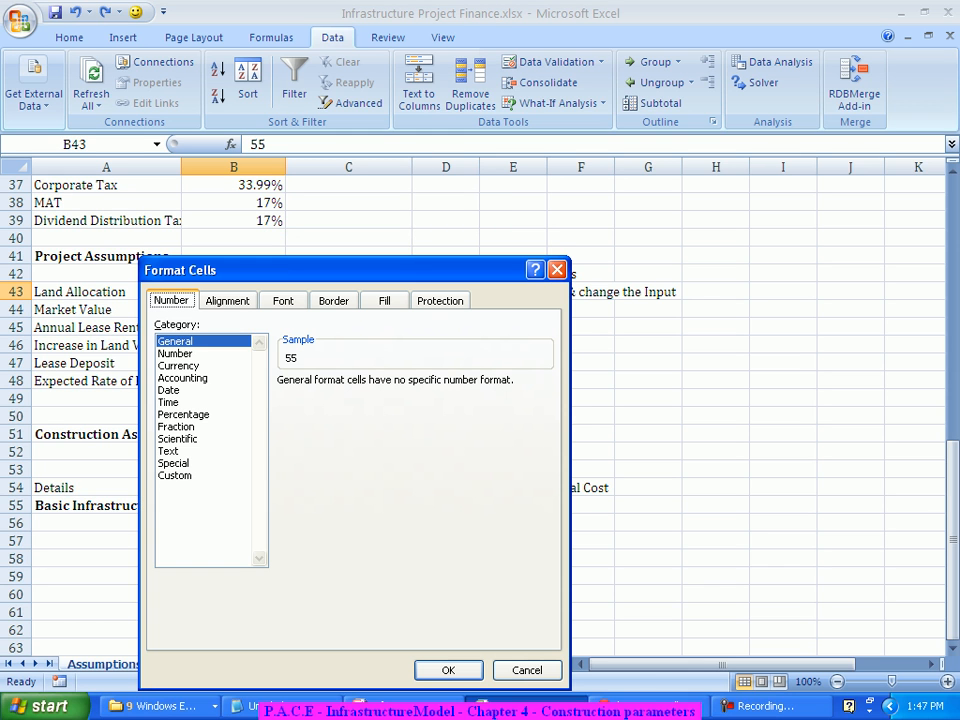
click(176, 476)
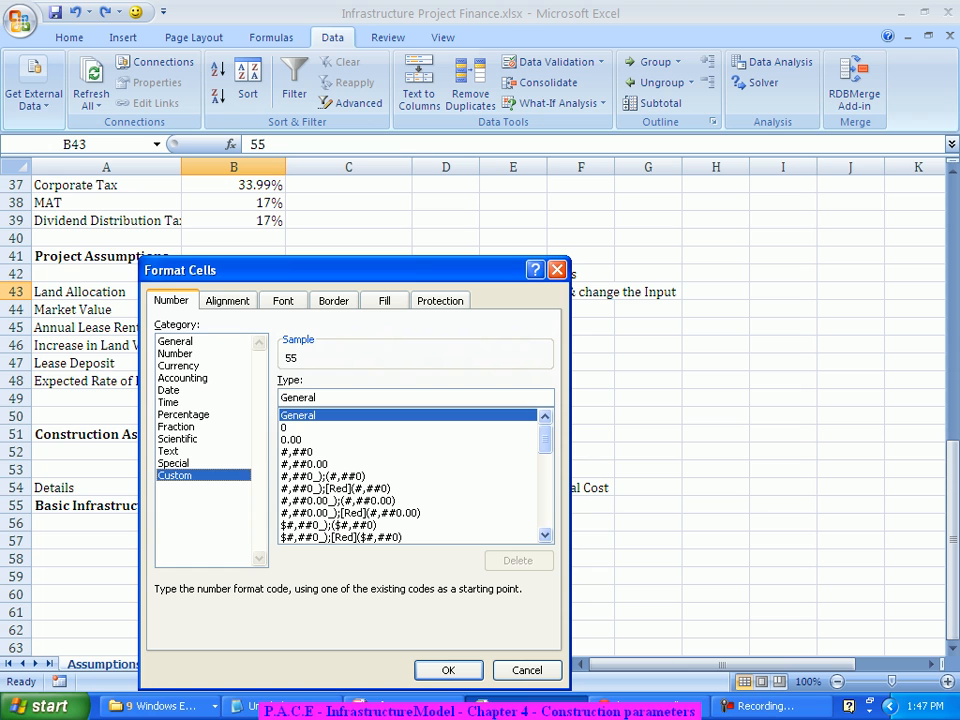
scroll(410, 475, down, 3)
scroll(410, 475, down, 6)
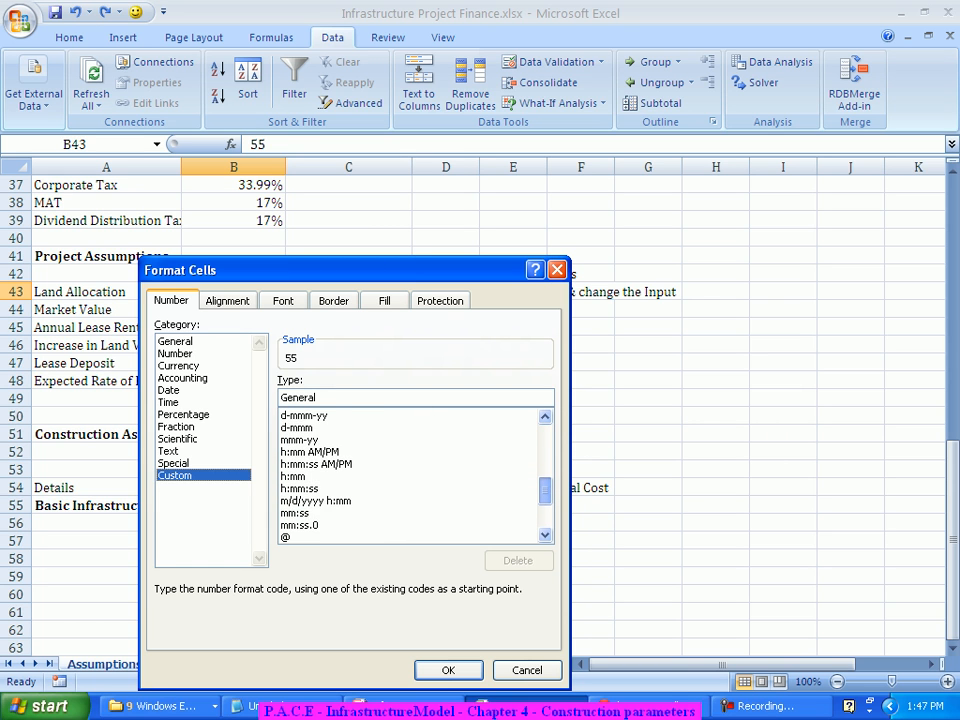
scroll(410, 475, down, 1)
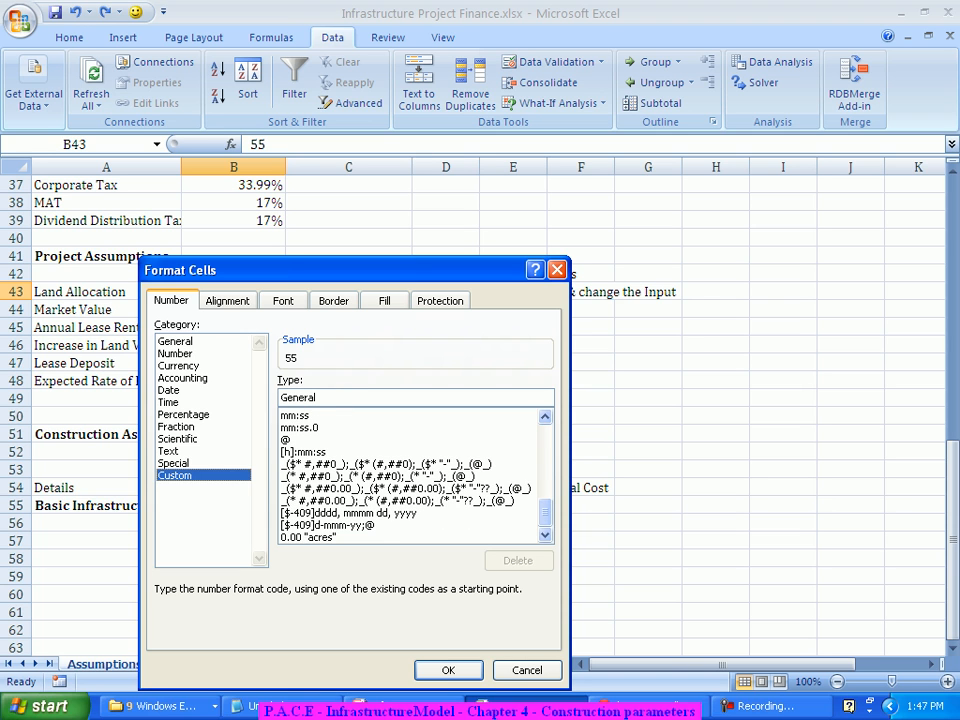
click(309, 537)
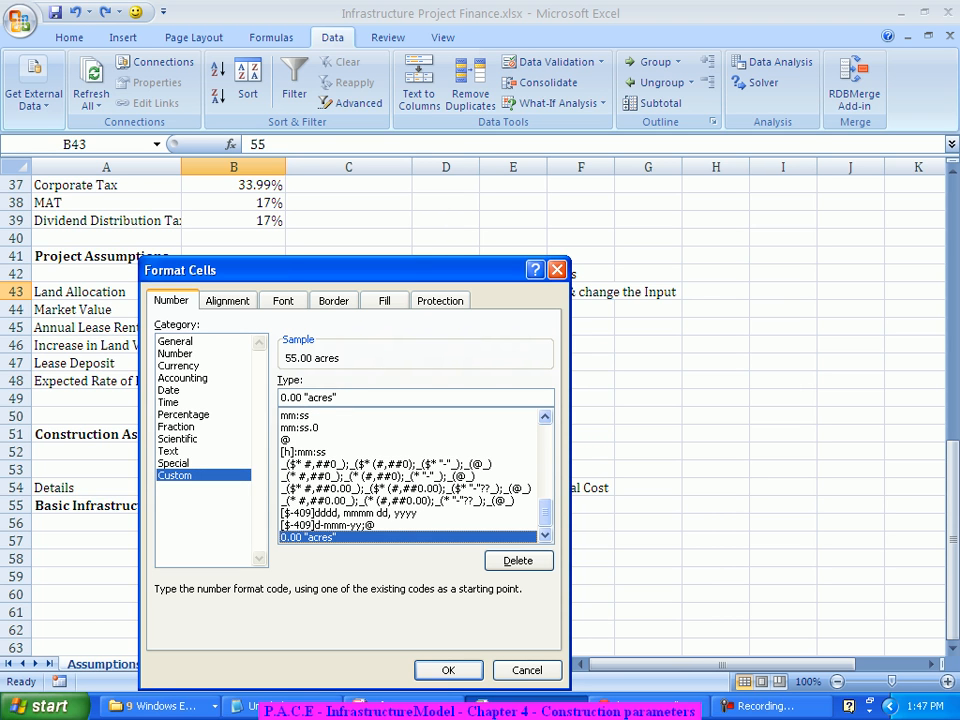
key(Return)
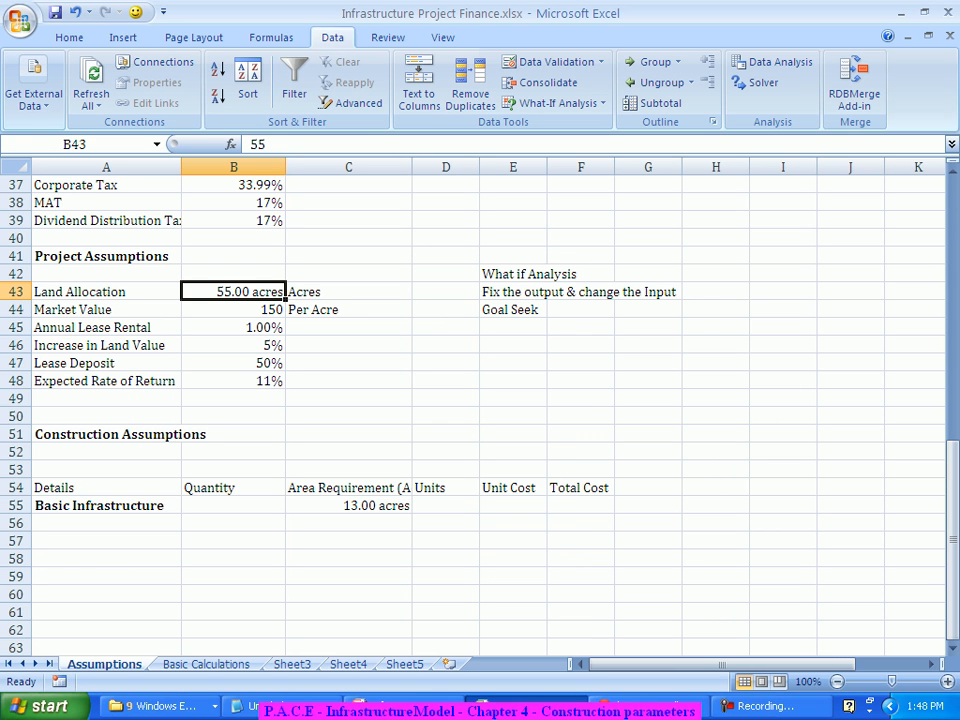
- Clear the separate Acres label beside the Land Allocation value in C43
click(348, 292)
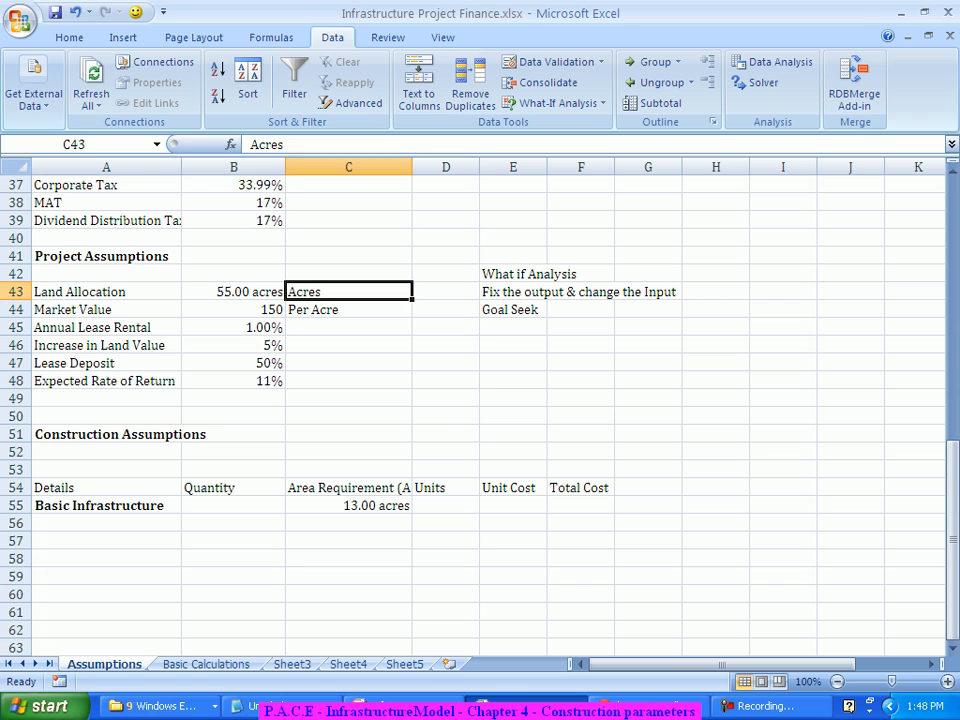
key(Delete)
click(233, 292)
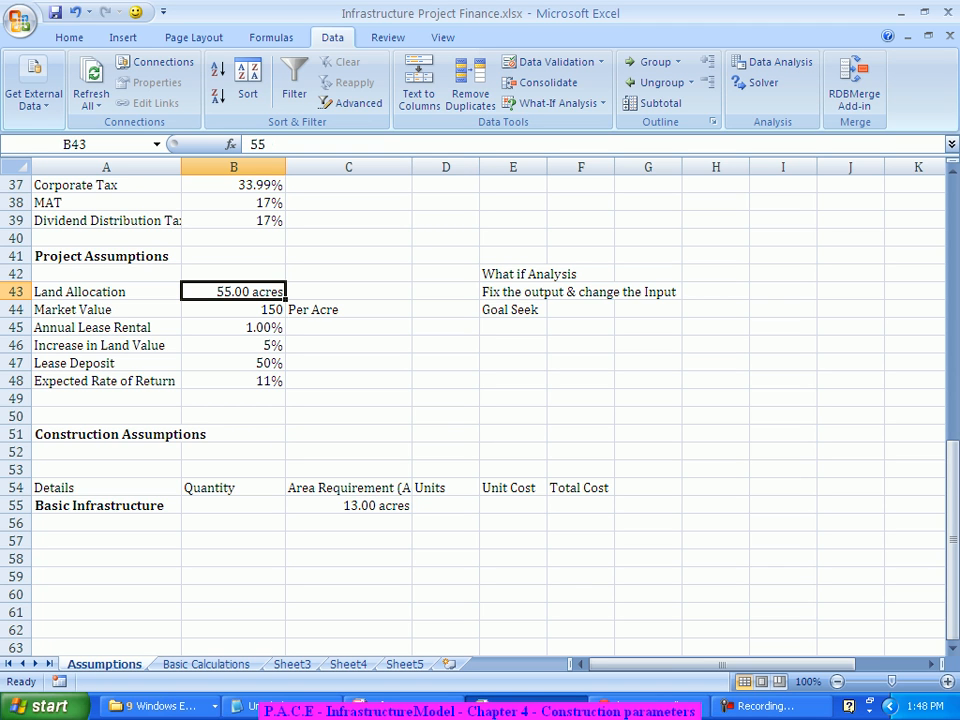
- Apply the custom number format 0.00 "per Acre" to the Market Value in B44
click(233, 310)
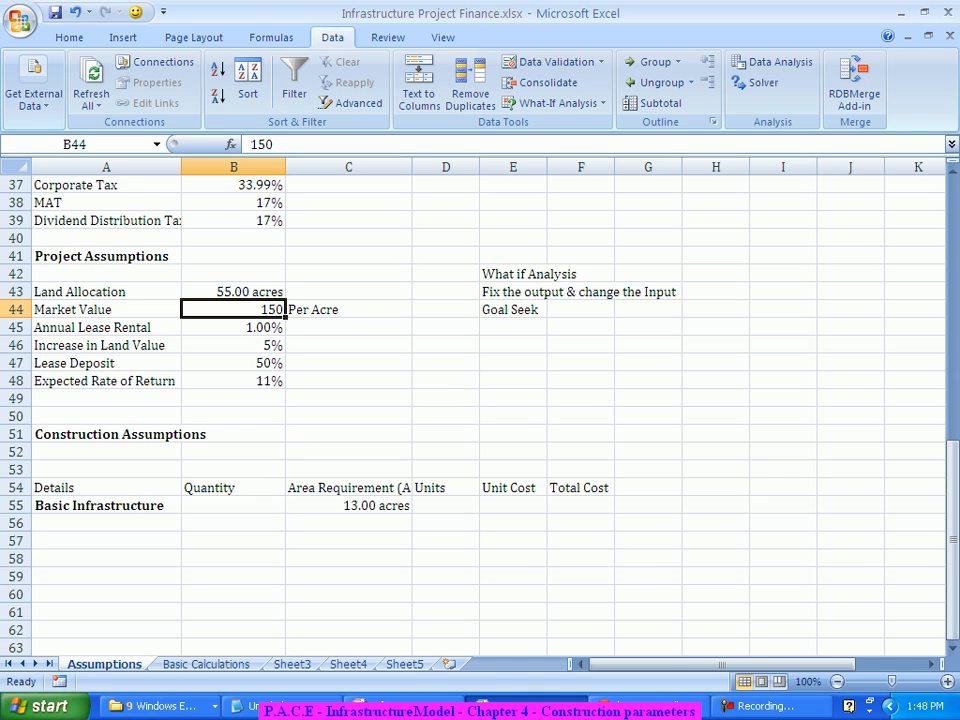
right_click(233, 310)
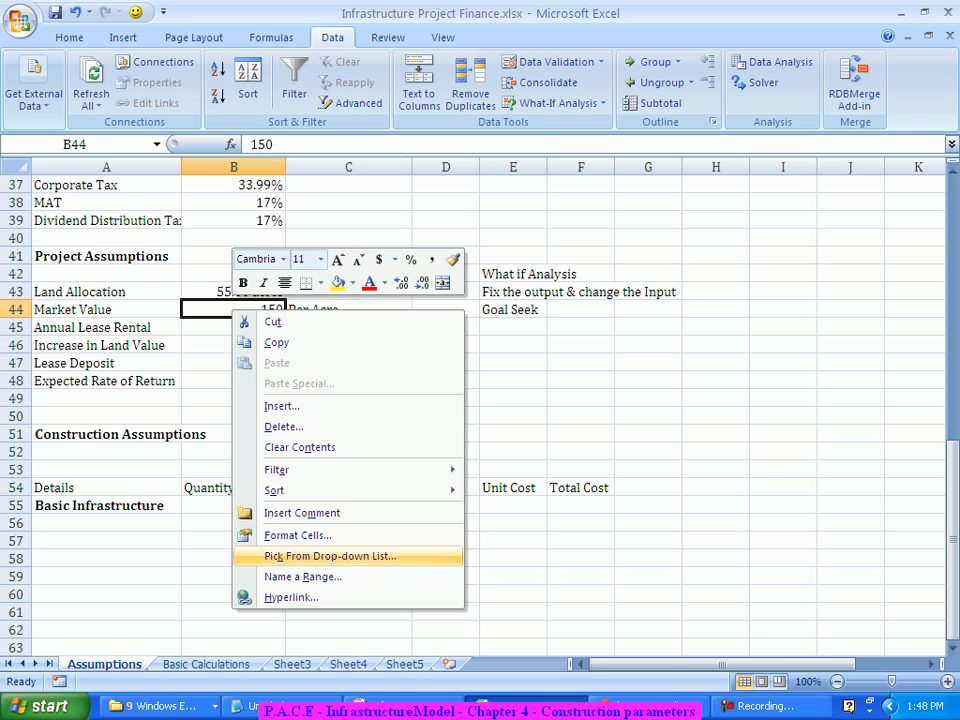
click(297, 535)
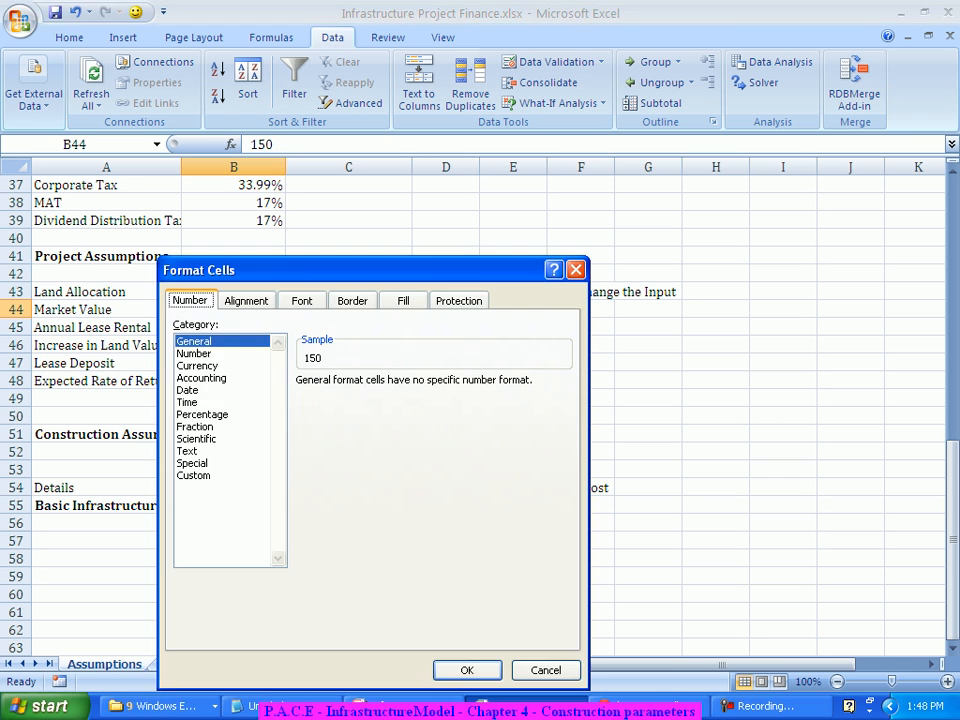
click(194, 476)
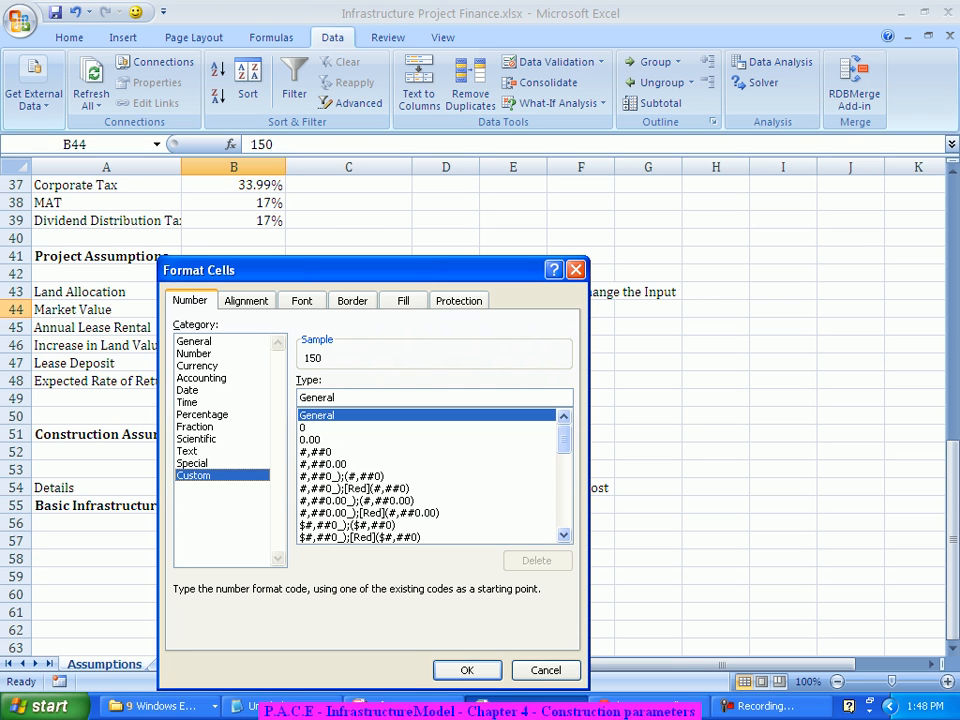
drag(337, 398, 299, 398)
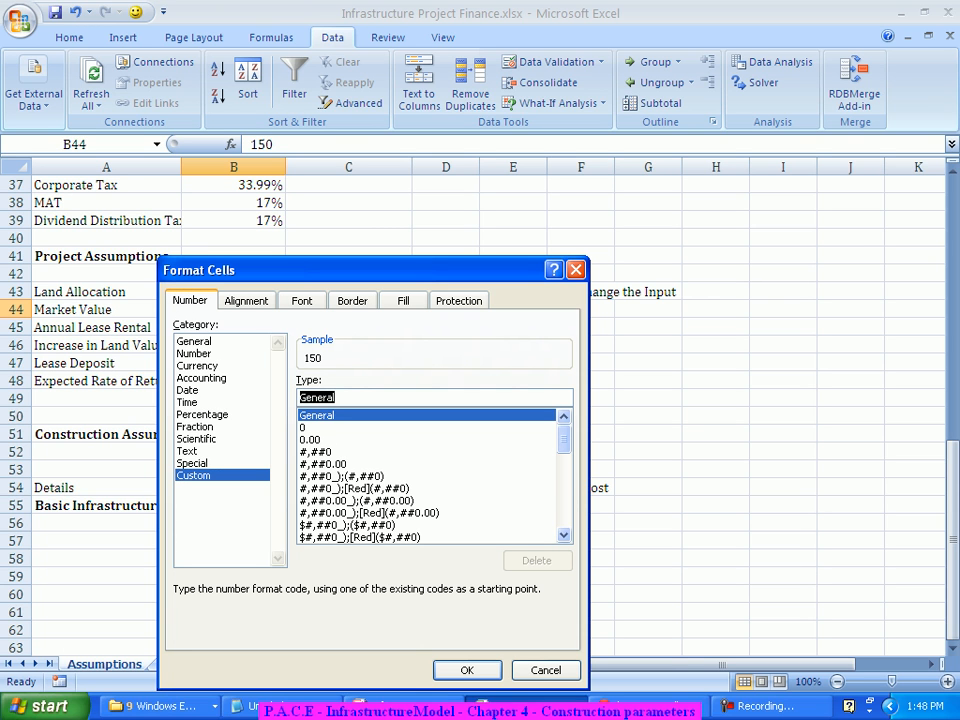
text(0.00 "per)
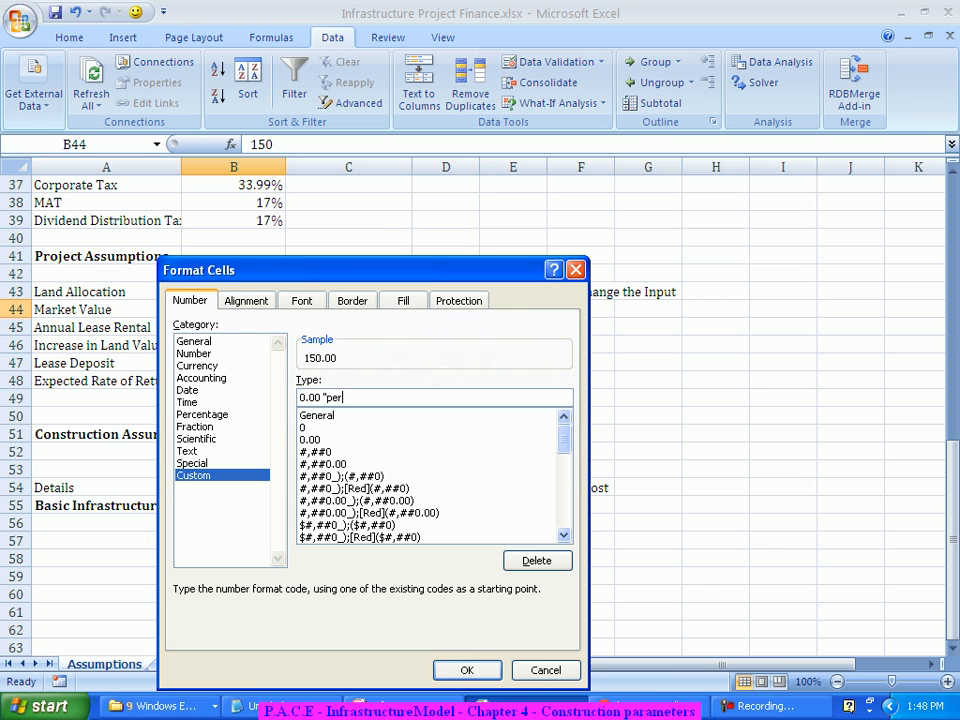
text( Acre")
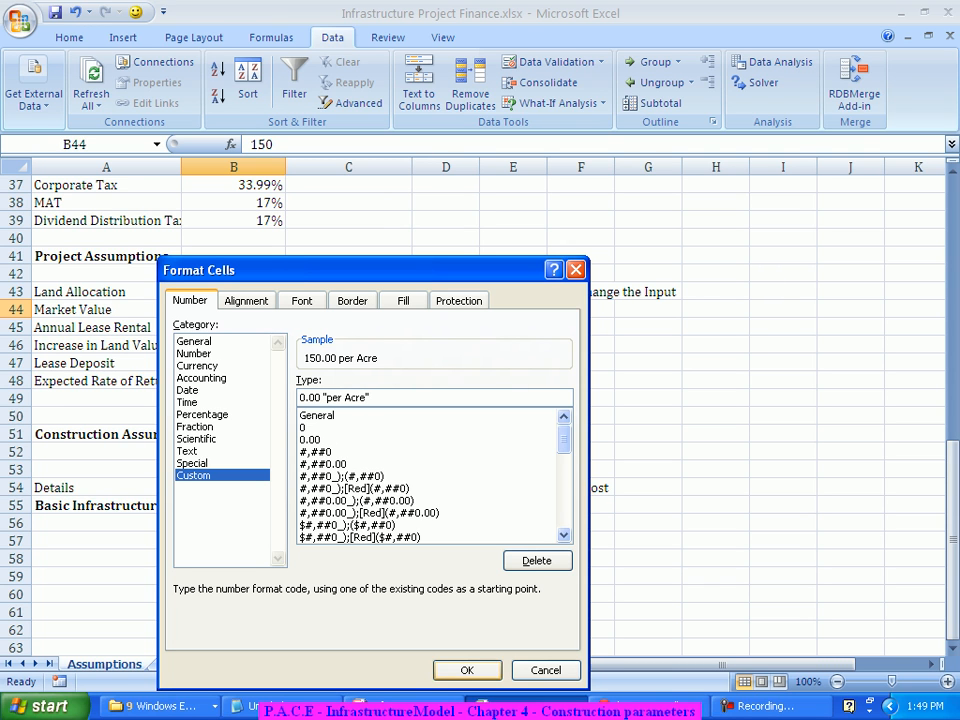
key(Return)
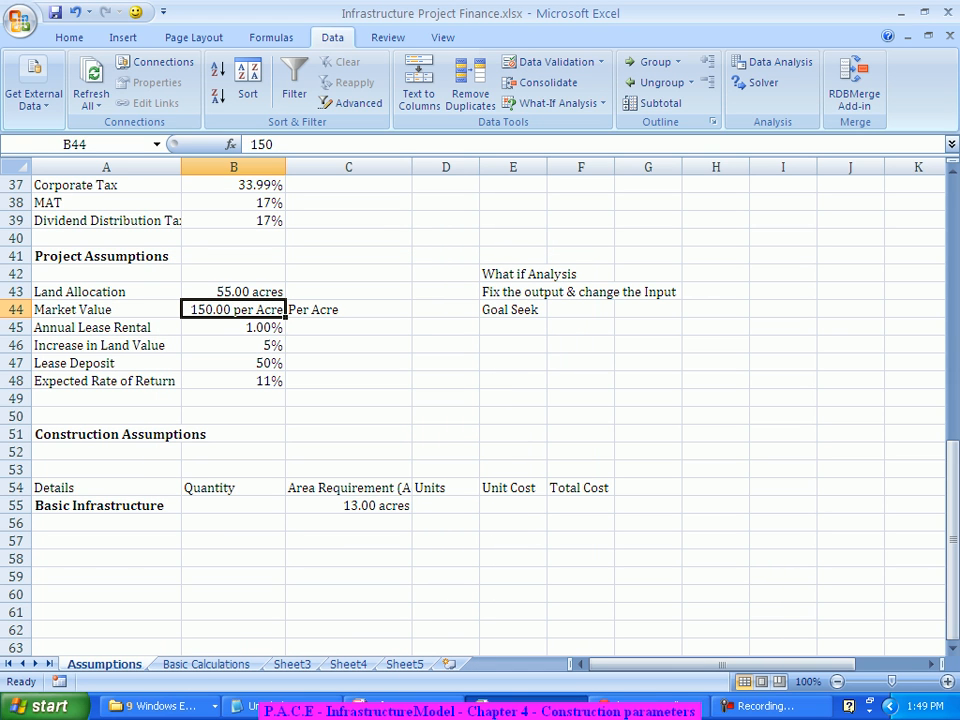
- Clear the separate Per Acre label beside the Market Value in C44
click(349, 292)
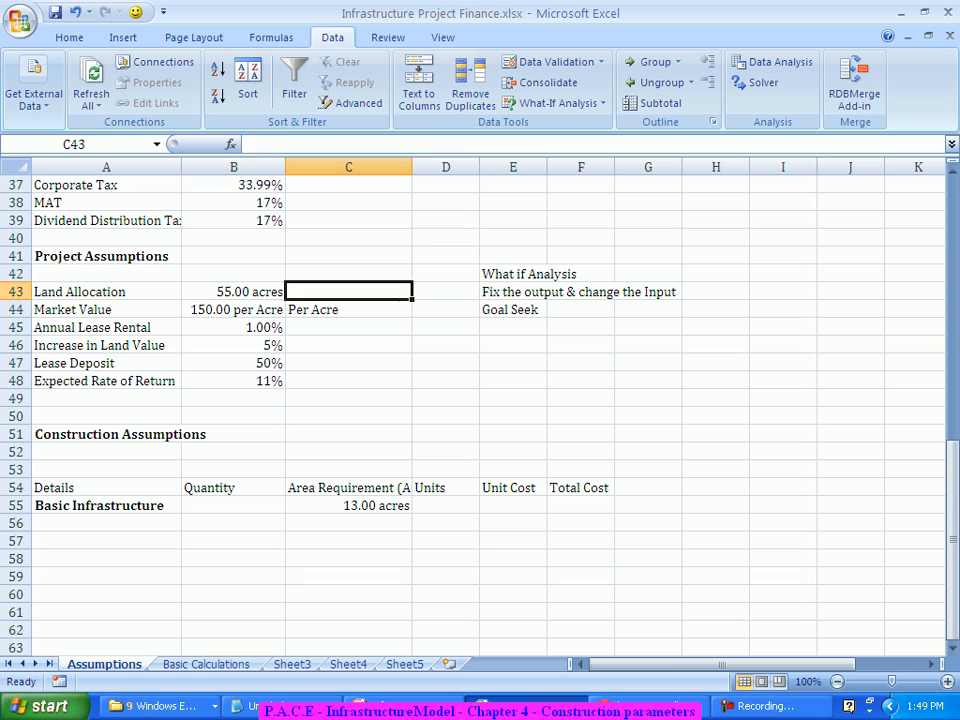
click(349, 310)
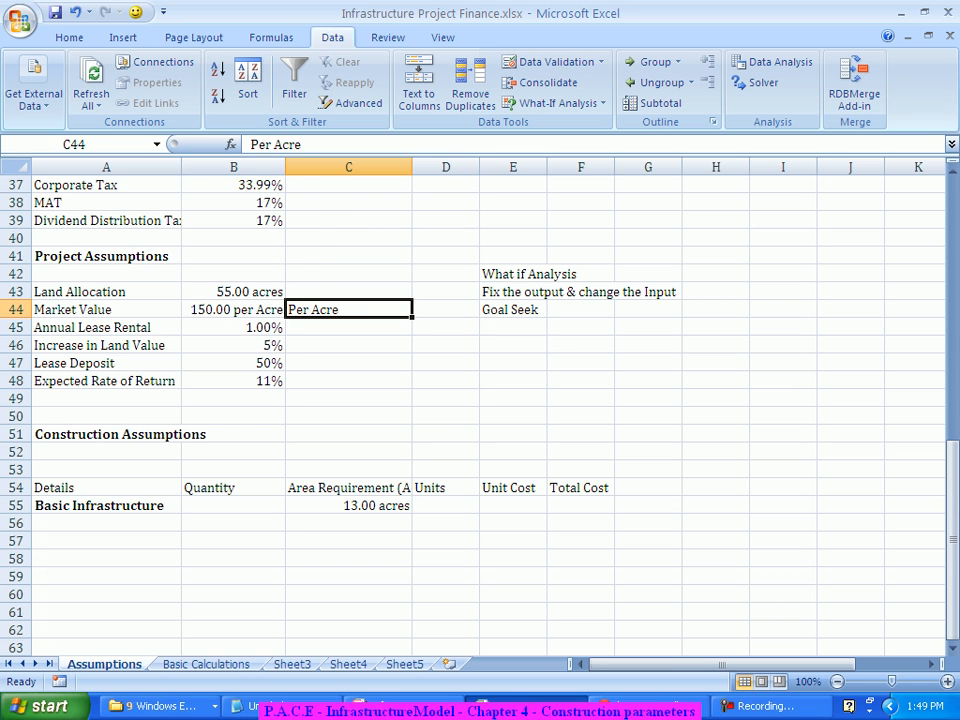
key(Delete)
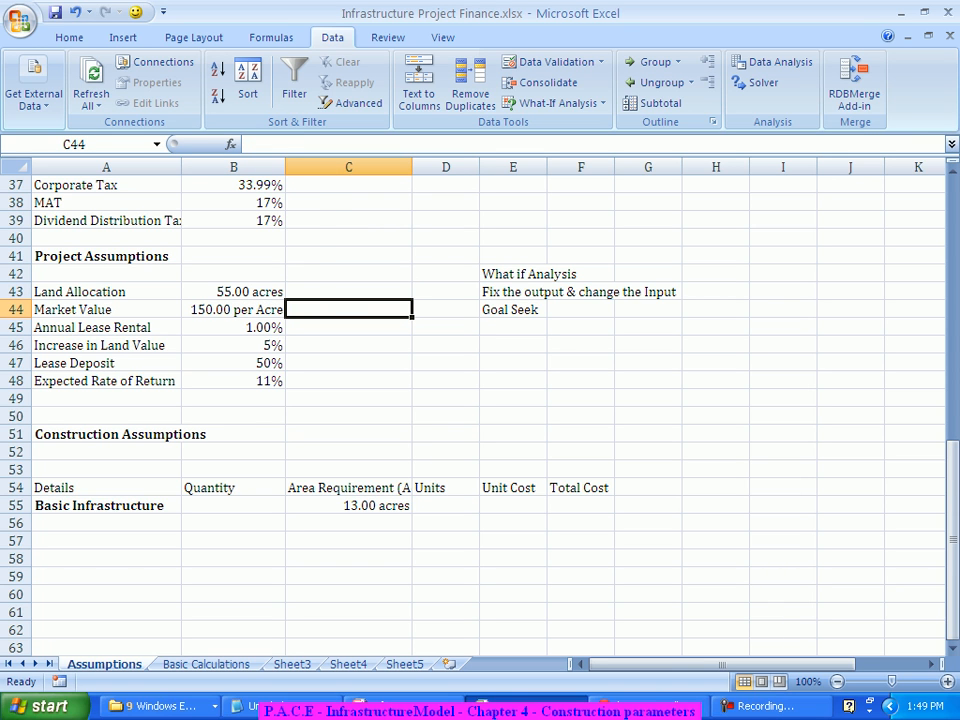
- Add a Road row in row 56 under Basic Infrastructure with quantity 3 and total cost 850
scroll(475, 400, down, 1)
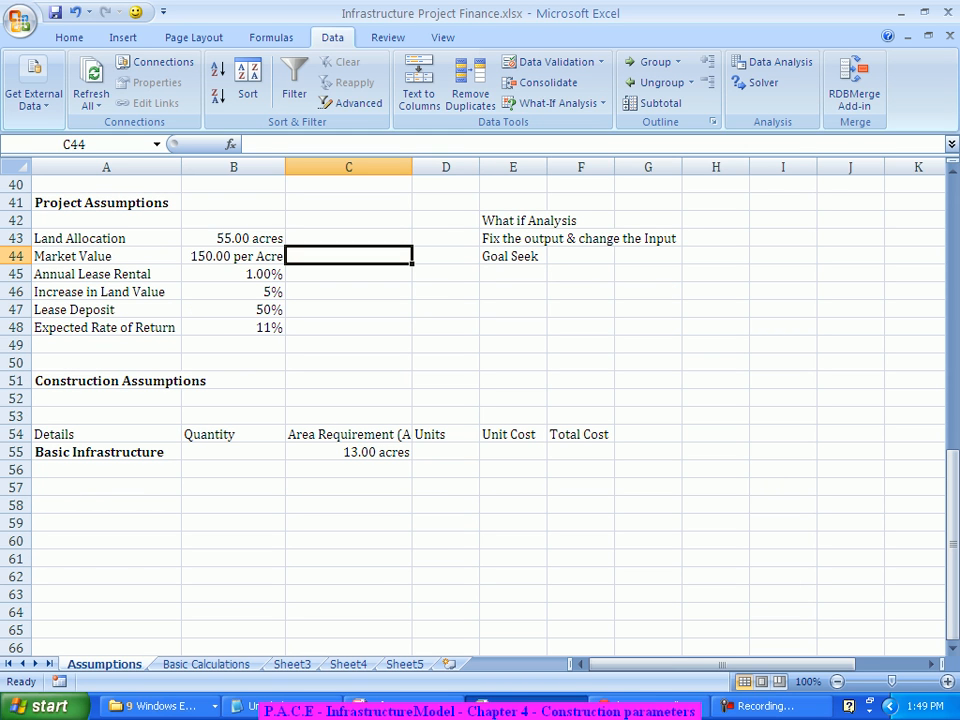
click(106, 470)
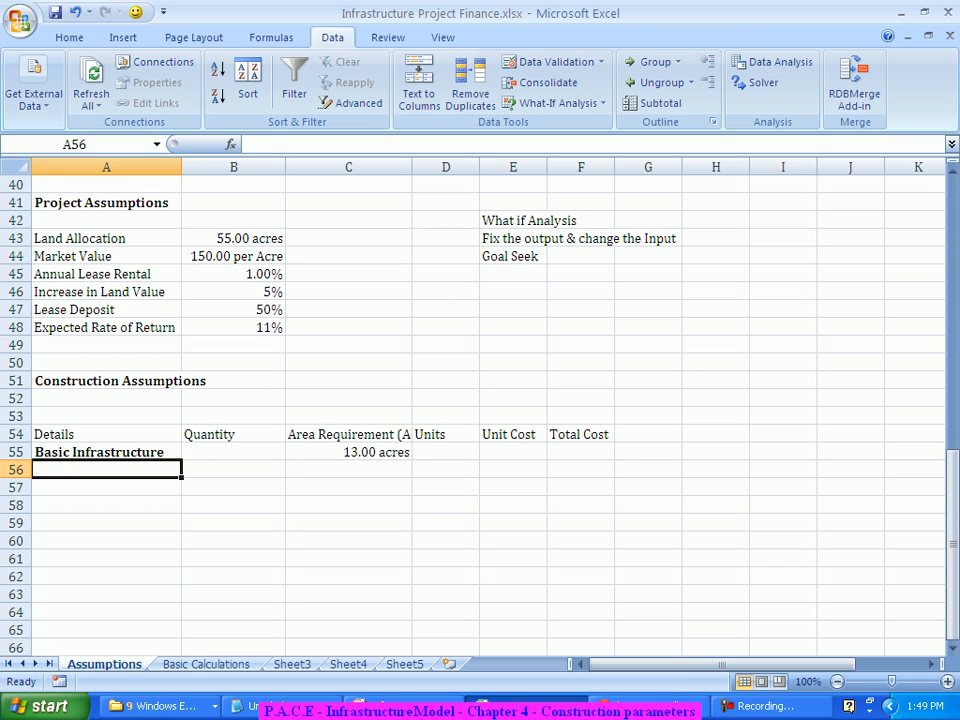
text(Road)
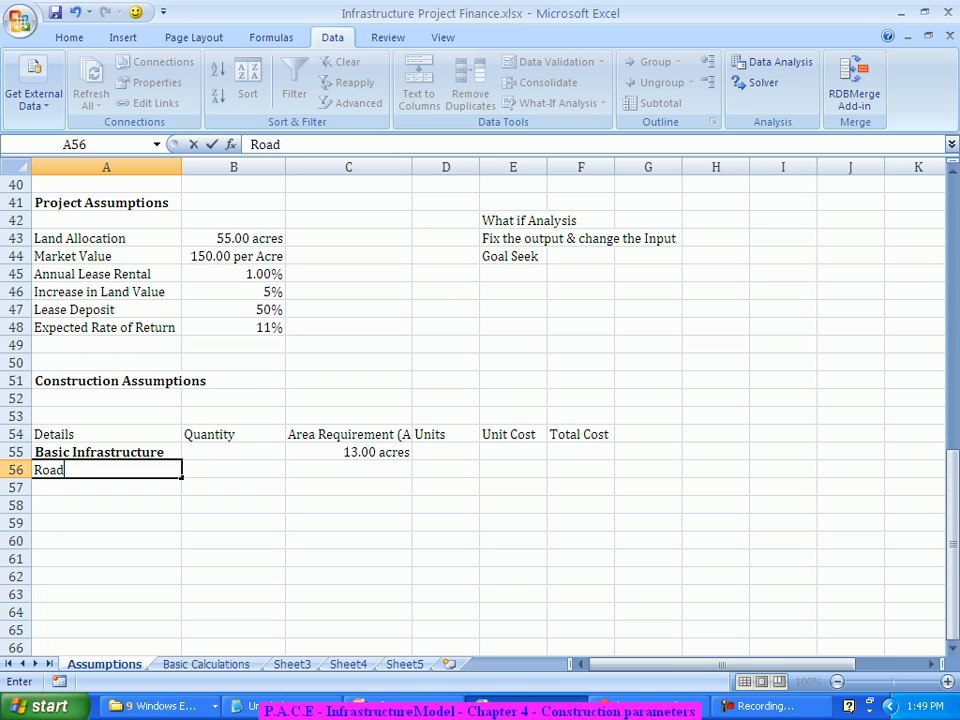
key(Tab)
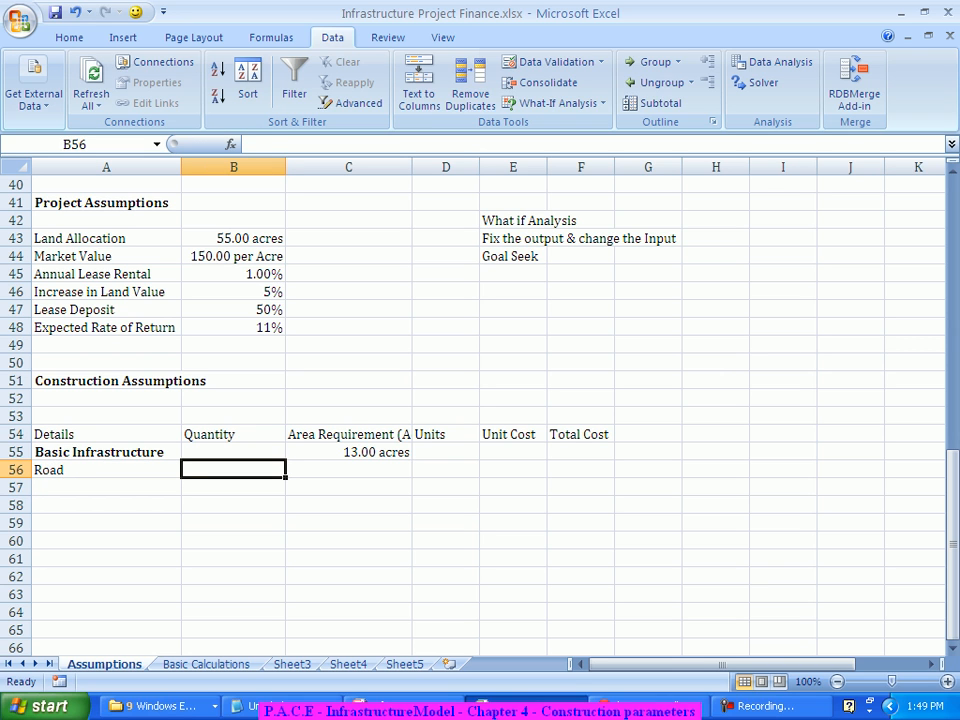
text(3)
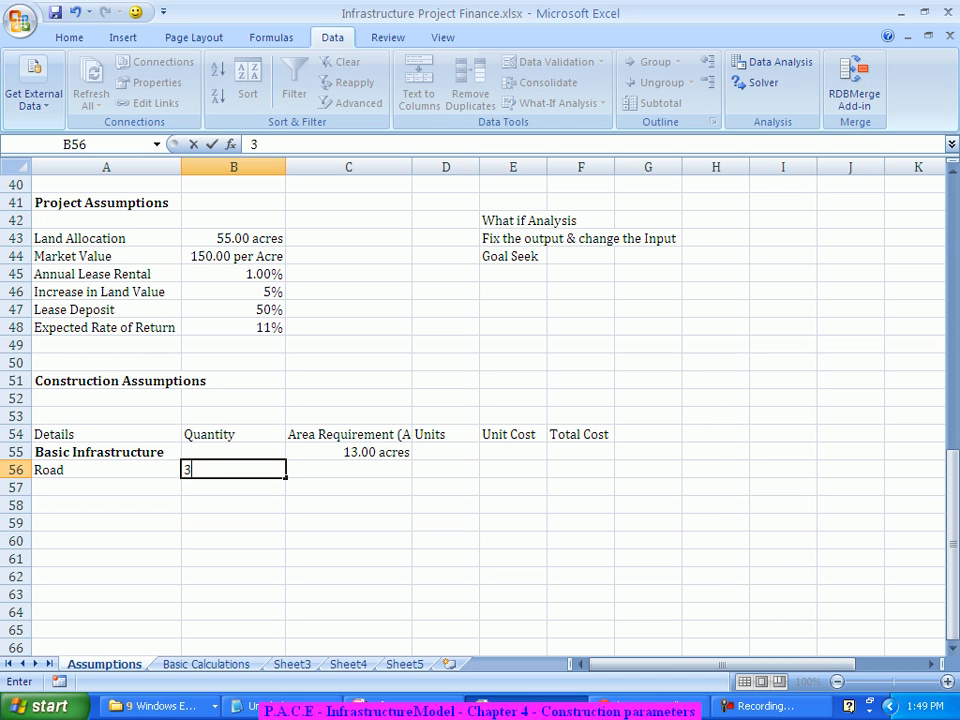
key(Tab)
key(Tab)
key(Tab)
key(Tab)
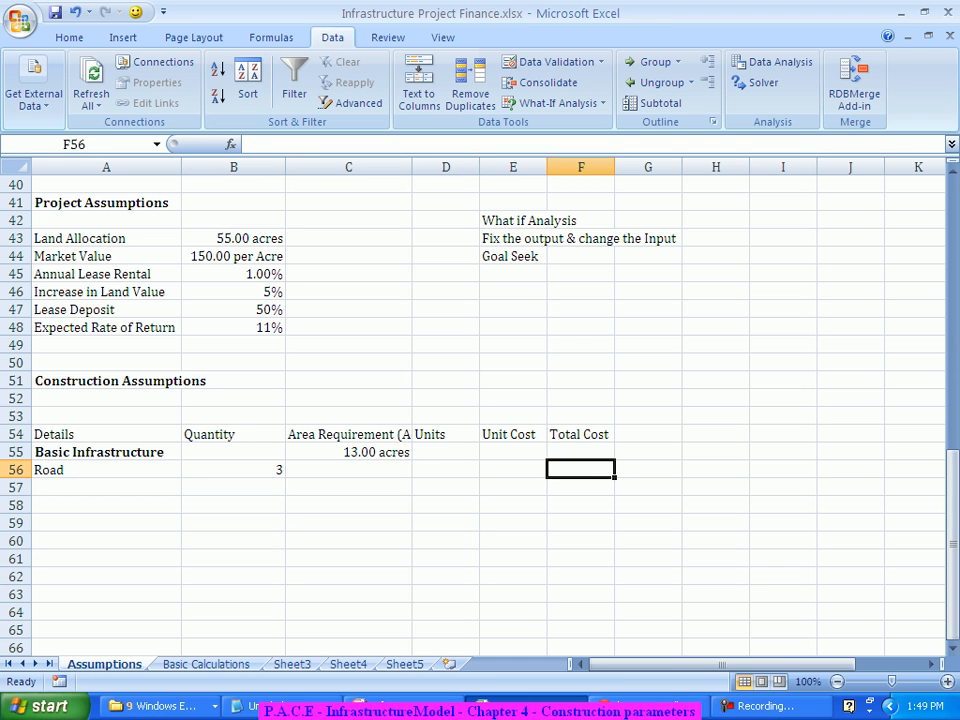
text(850)
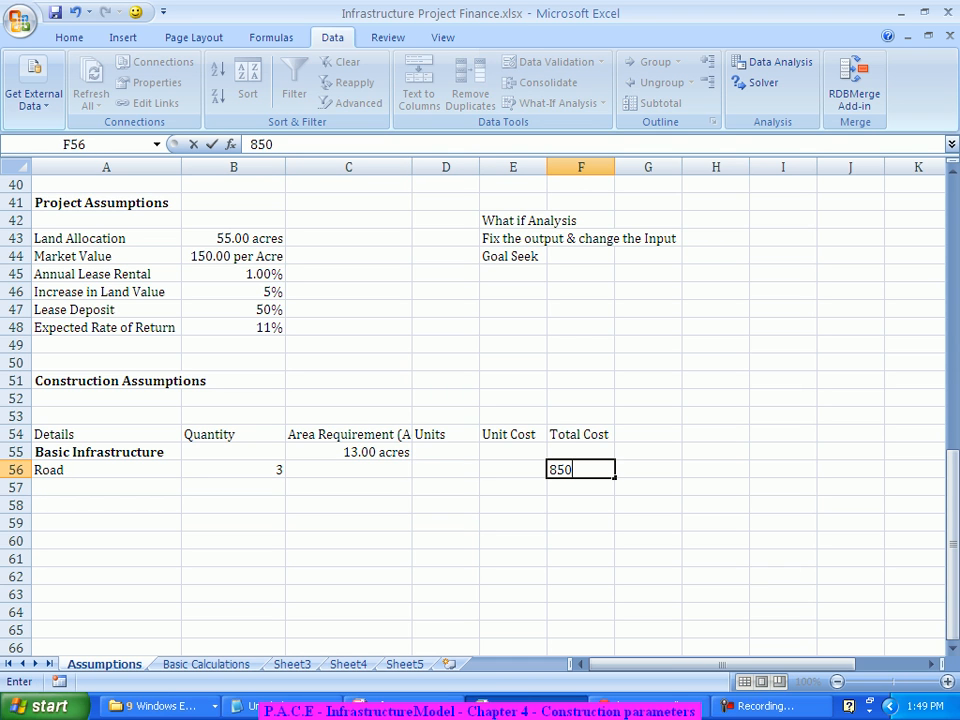
key(Return)
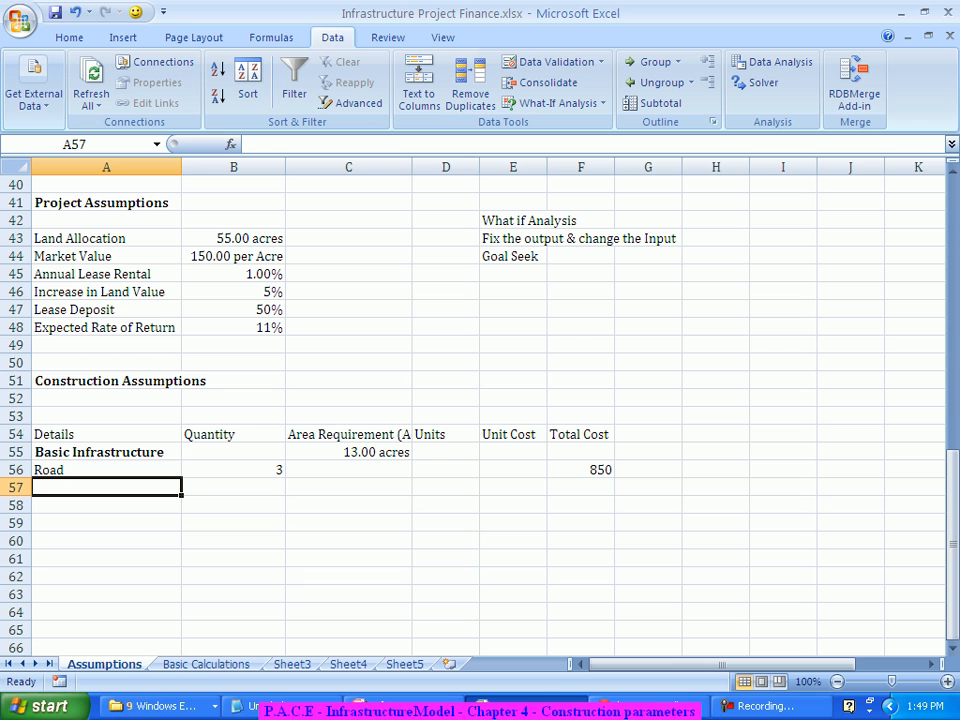
- Apply the custom number format 0 "kms" to the Road quantity in B56
click(265, 469)
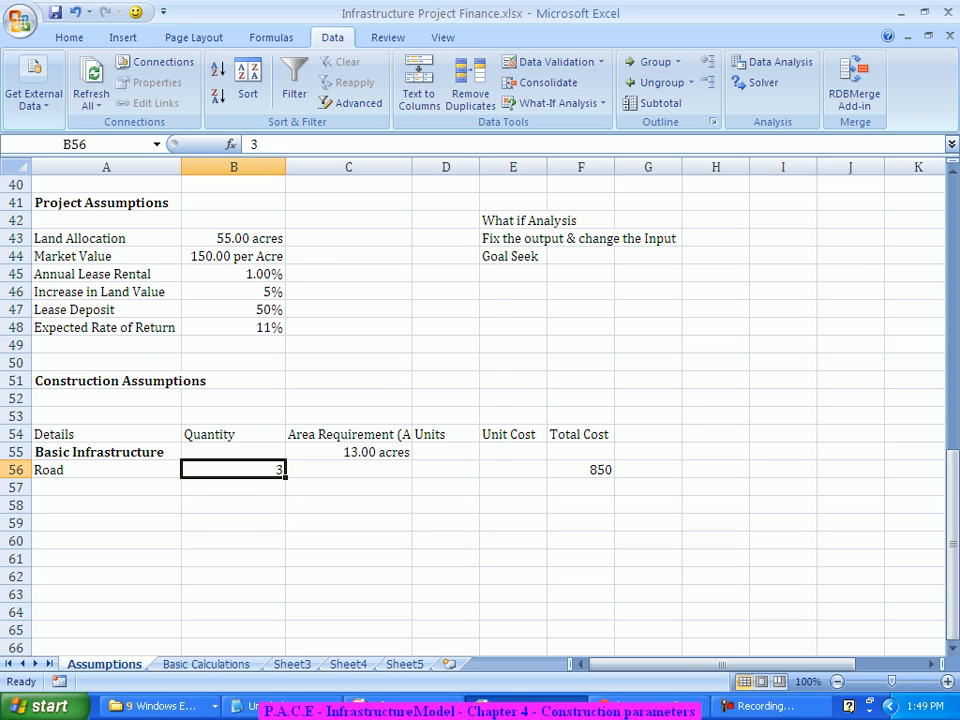
right_click(265, 469)
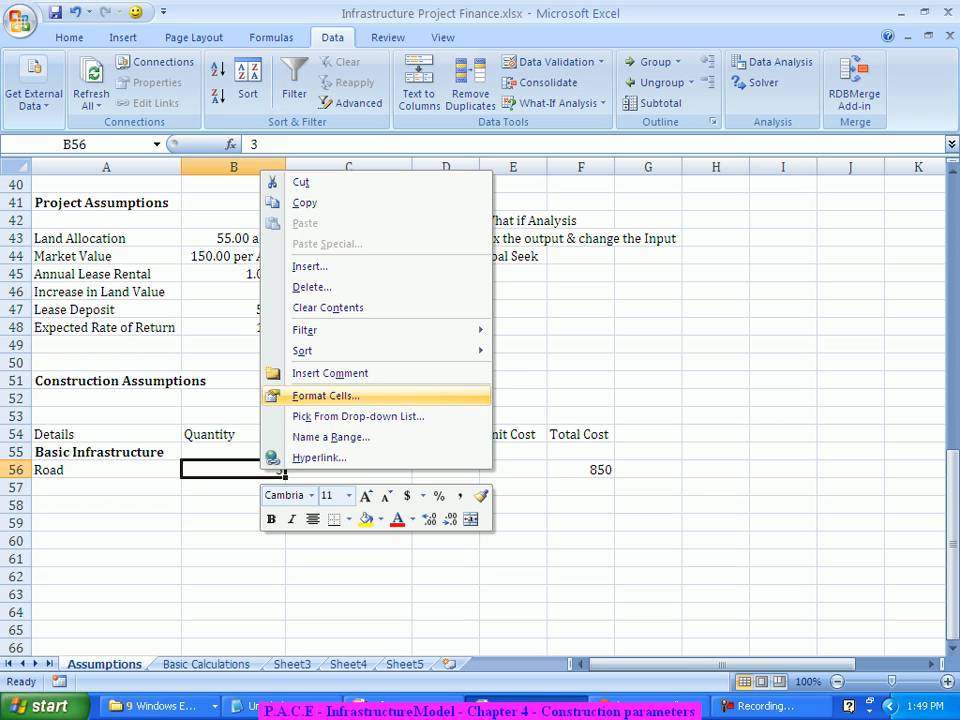
click(326, 395)
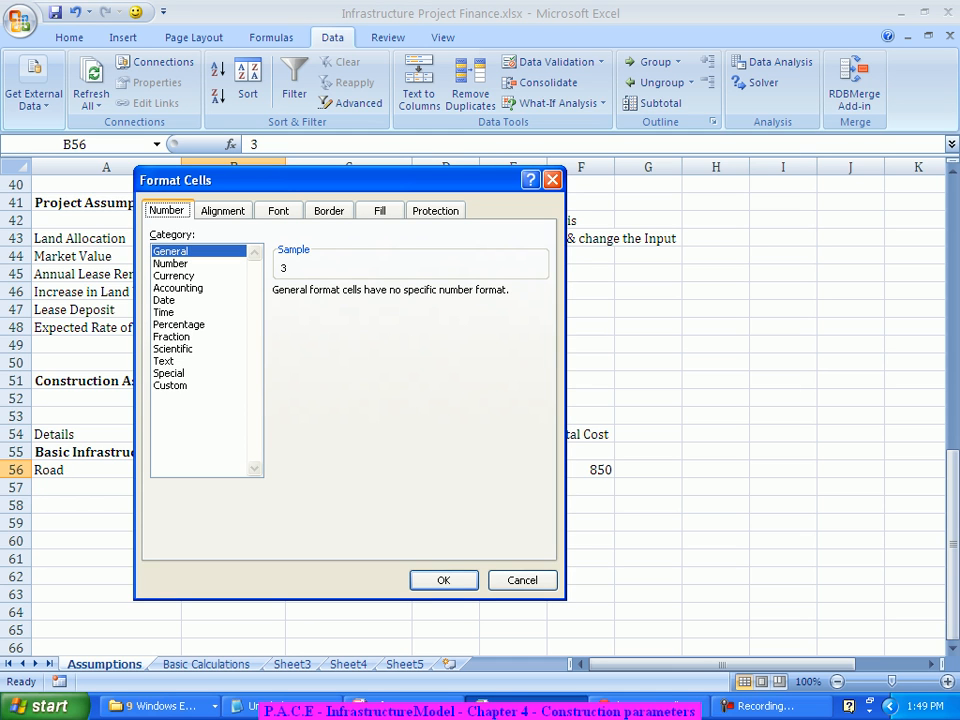
click(171, 385)
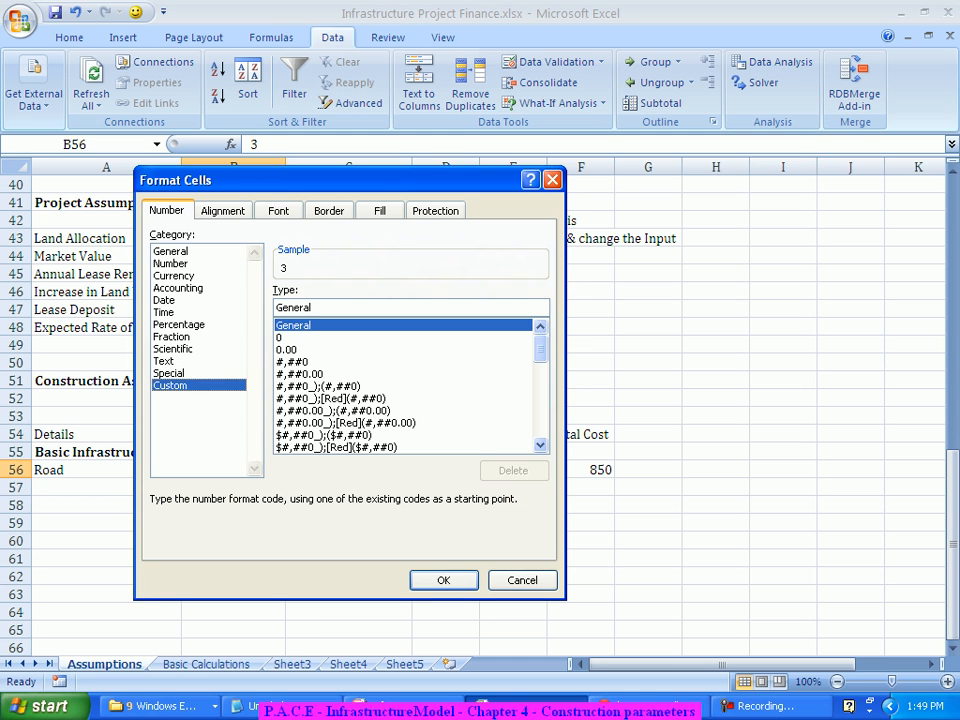
key(Tab)
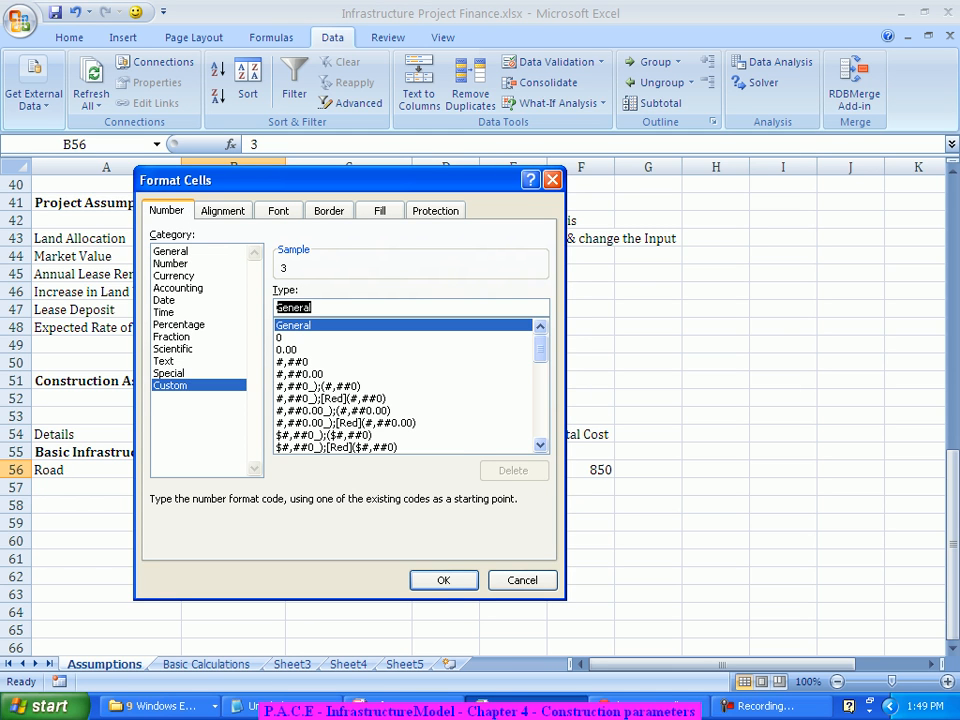
text(0 "m)
key(BackSpace)
text(kms")
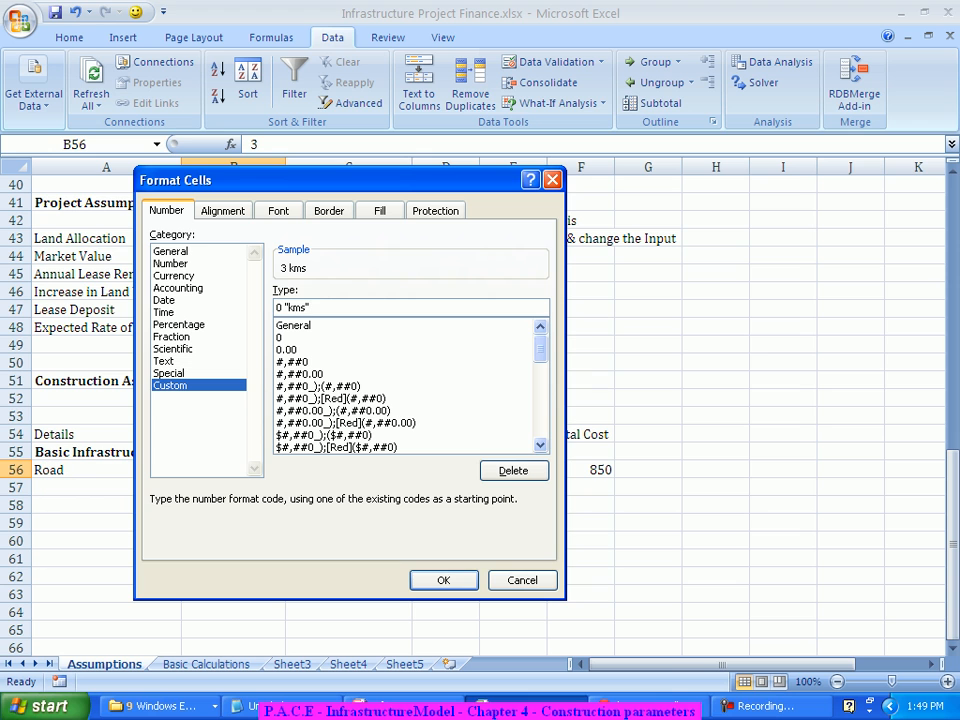
click(443, 580)
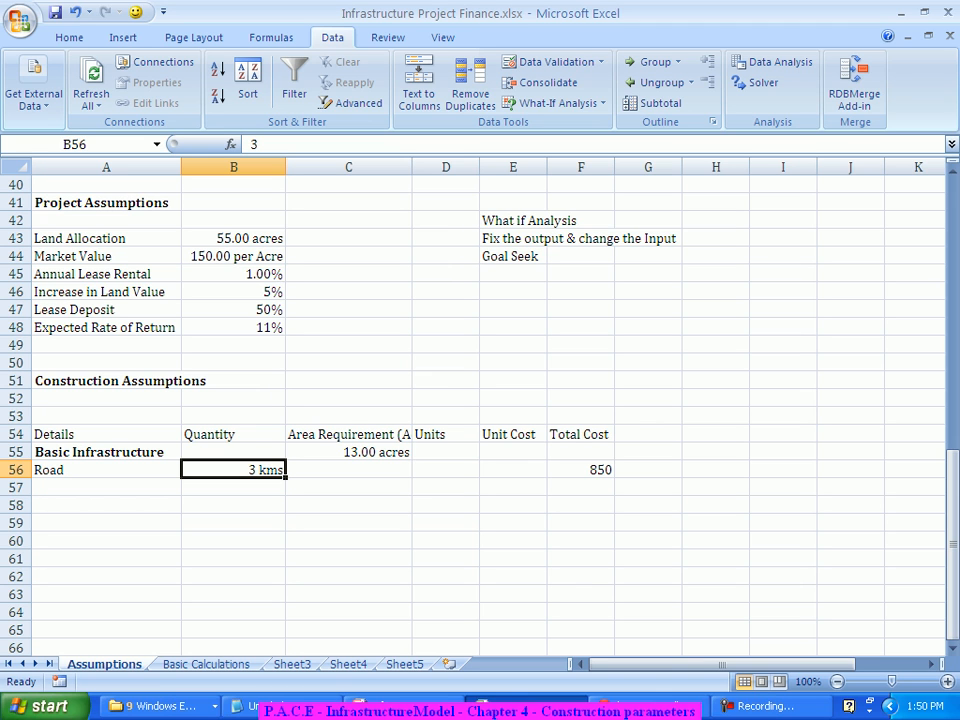
- Add a Water & Sewage row in row 57 with a total cost of 470
click(106, 488)
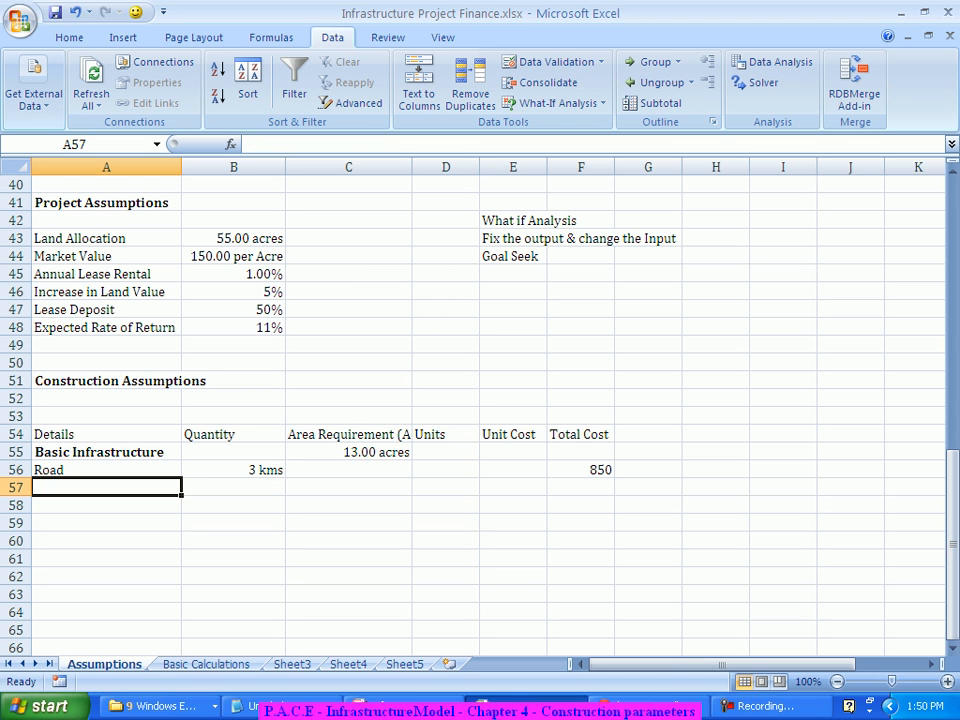
text(Water & Sewage)
key(ctrl+Return)
key(Right)
key(Right)
key(Right)
key(Right)
key(Right)
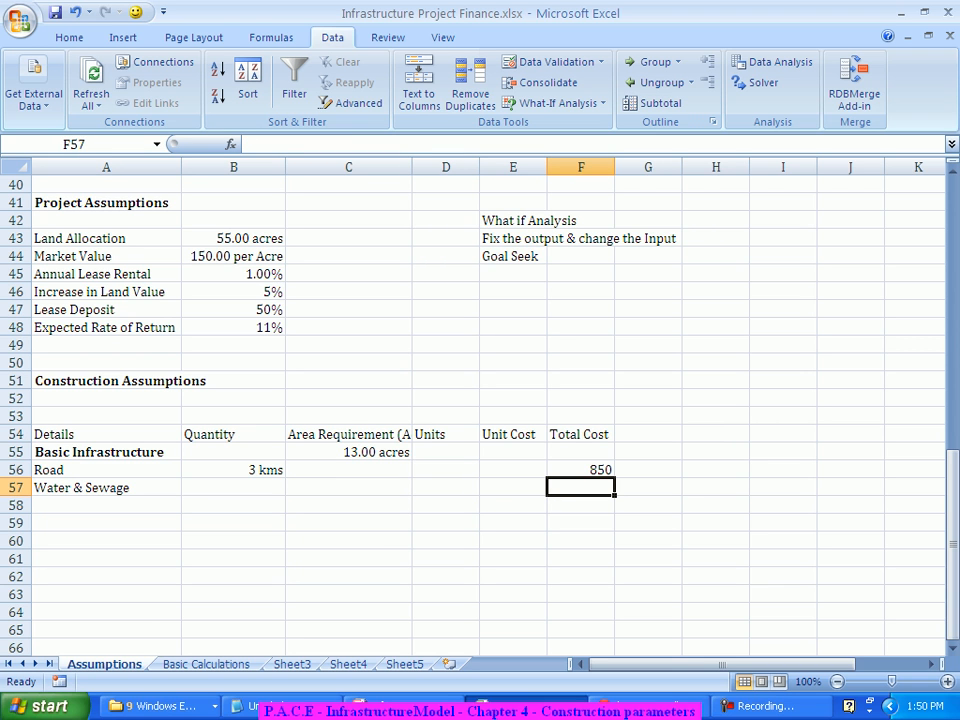
text(470)
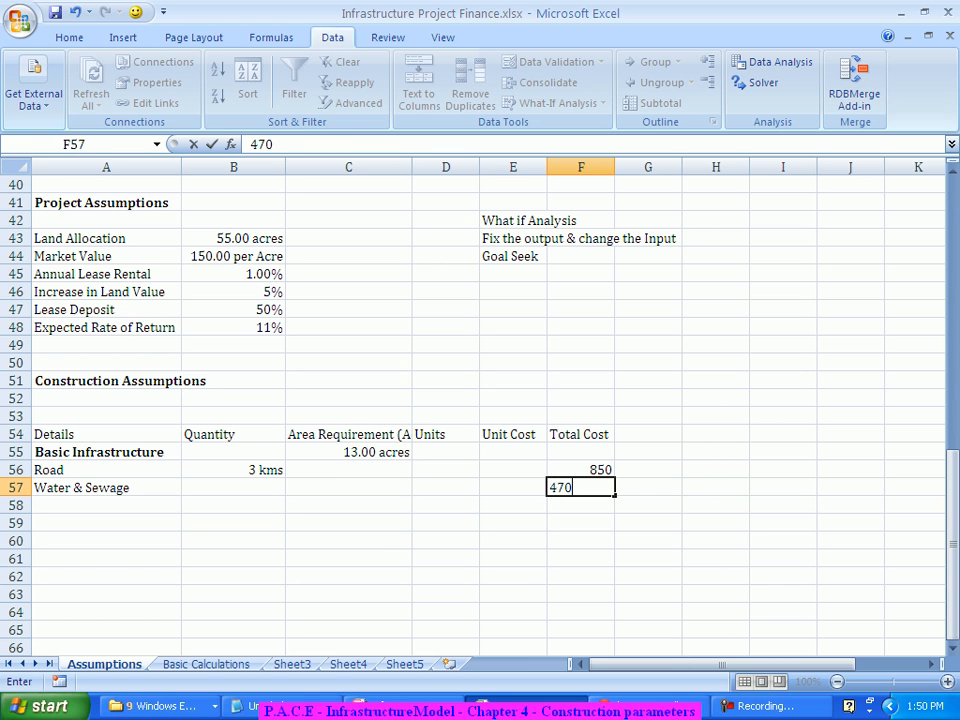
key(Return)
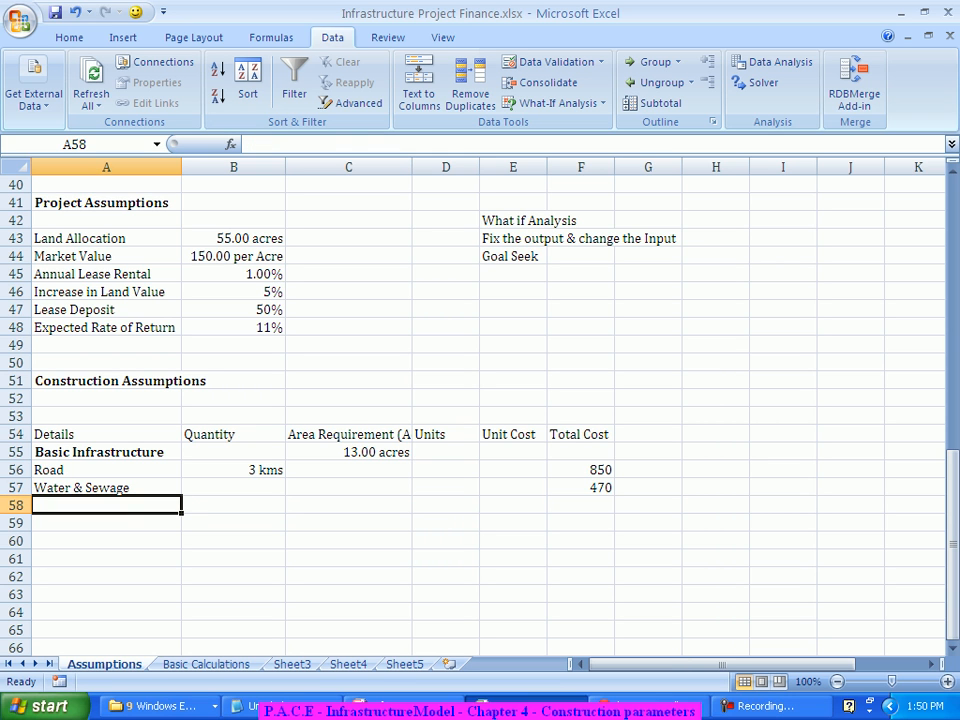
- Add a Power related Infra row in row 58 with a total cost of 50
text(P)
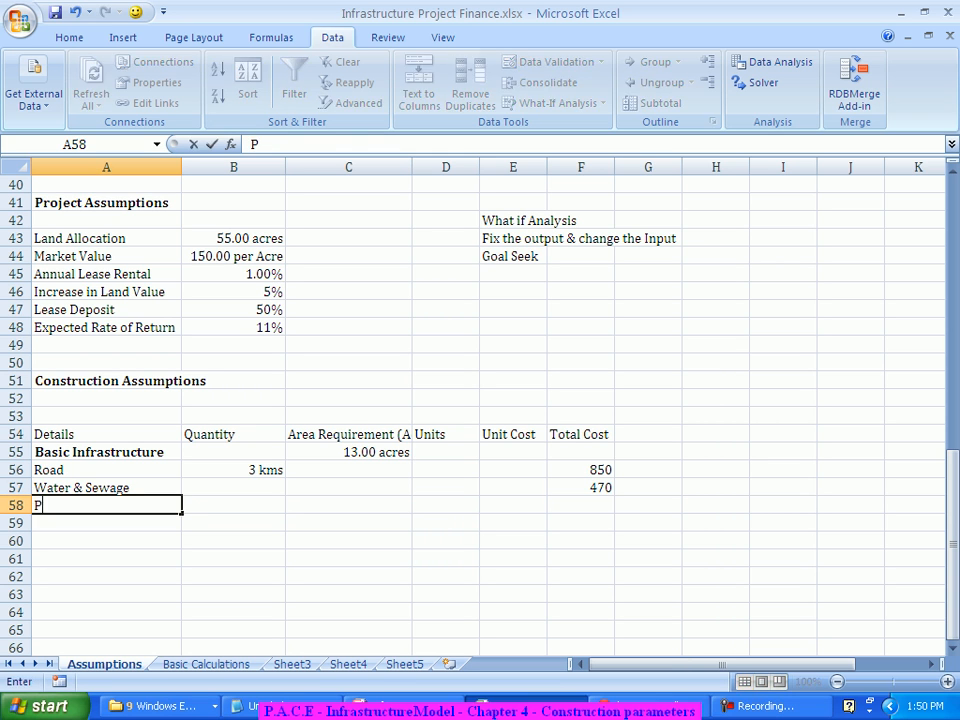
text(ower rela)
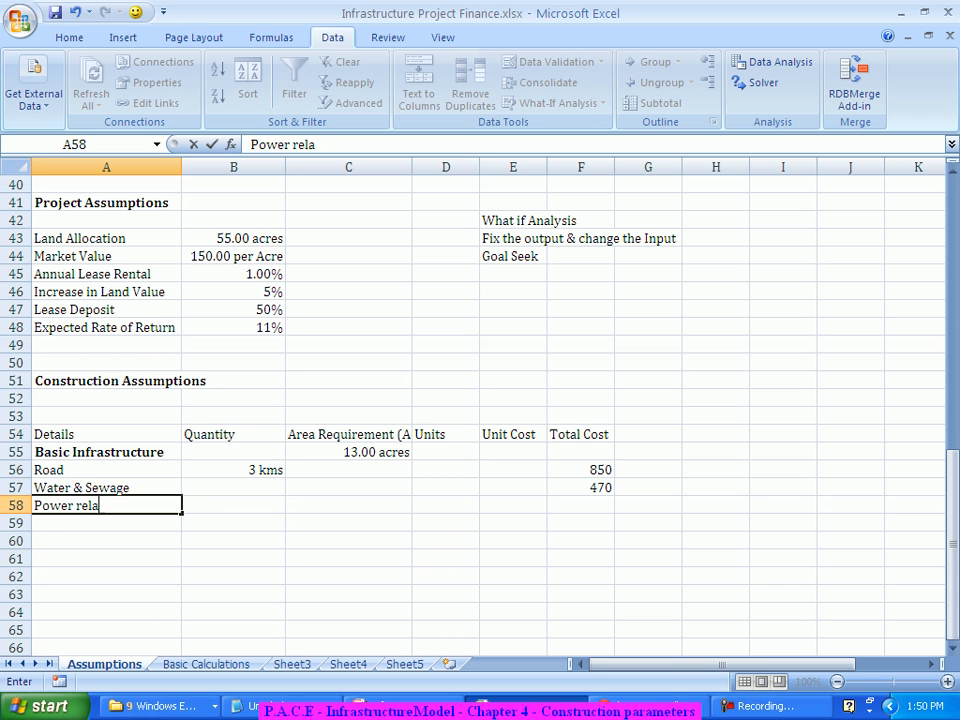
text(ted Infra)
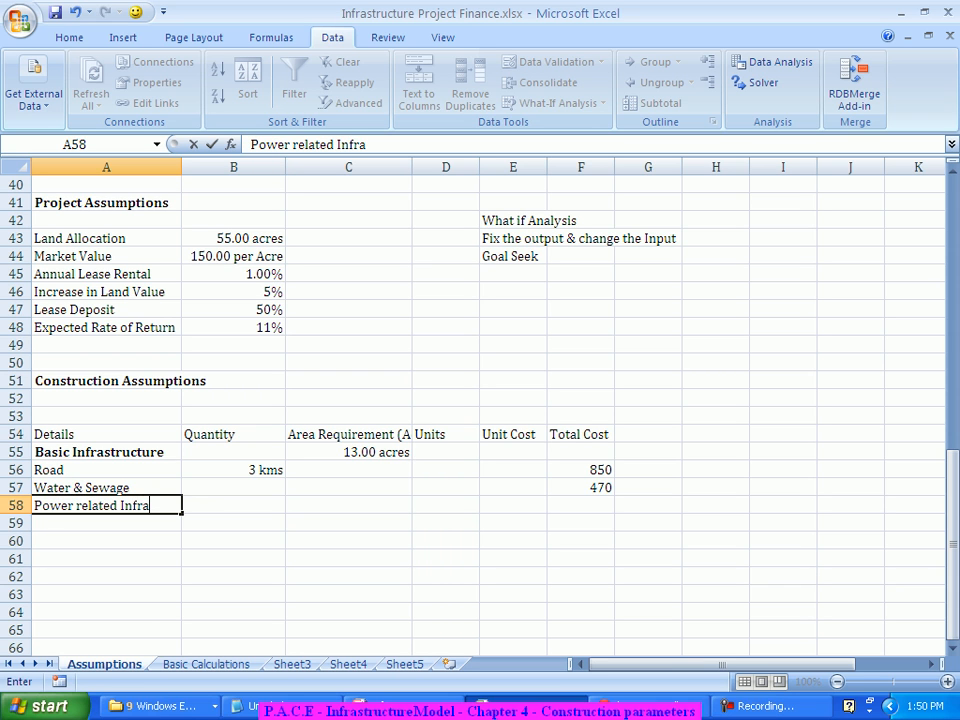
key(Tab)
key(Tab)
key(Tab)
key(Tab)
key(Tab)
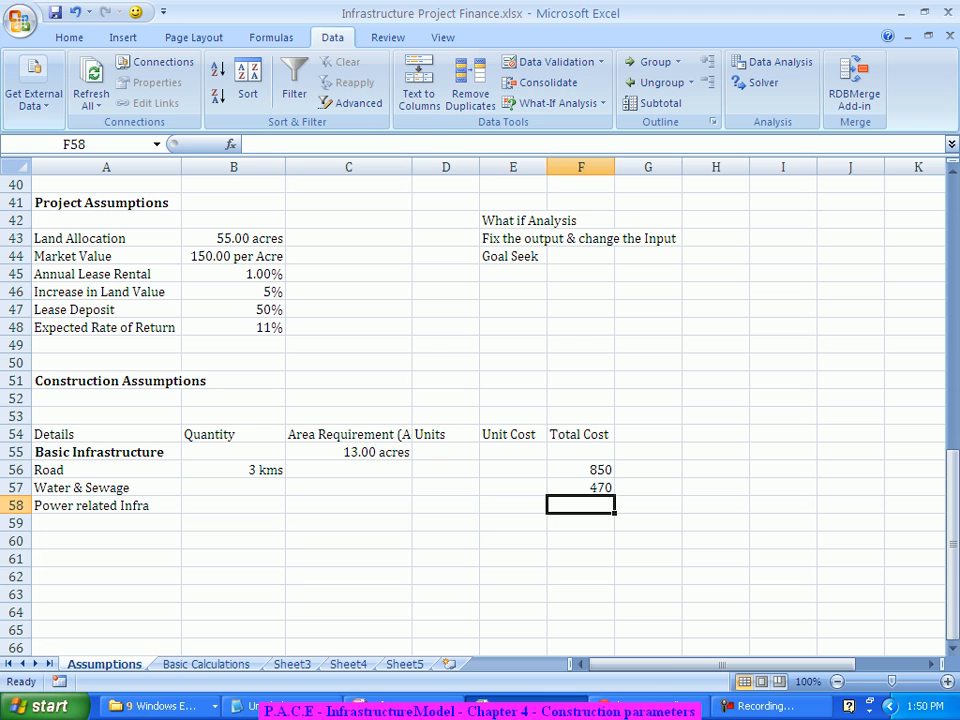
text(50)
key(Return)
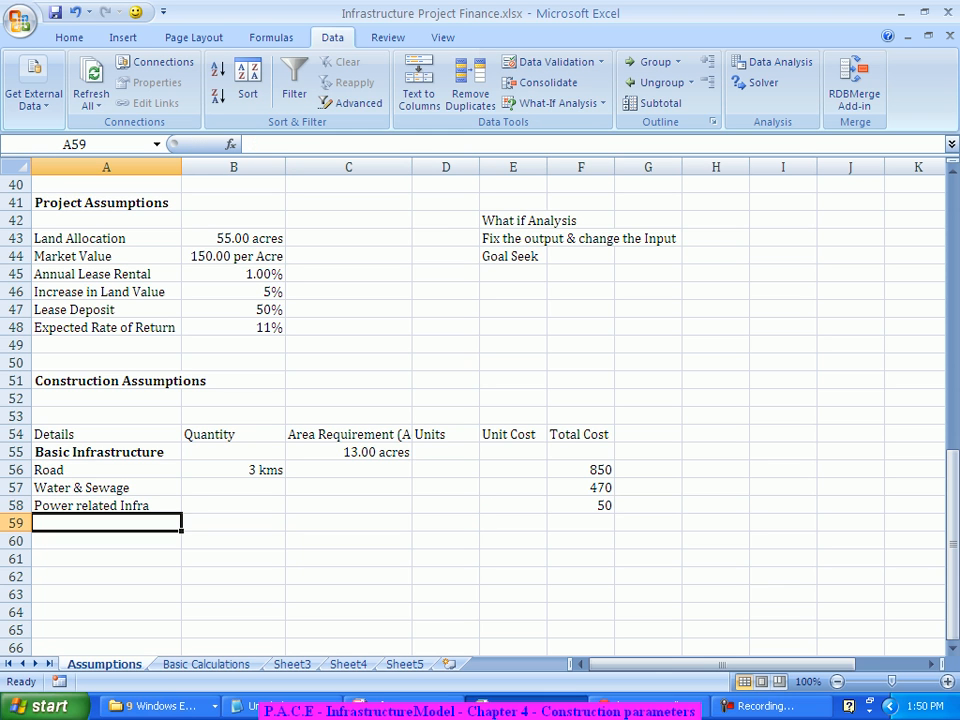
- Add a Power Backup row in row 59 with a total cost of 240
text(Powe)
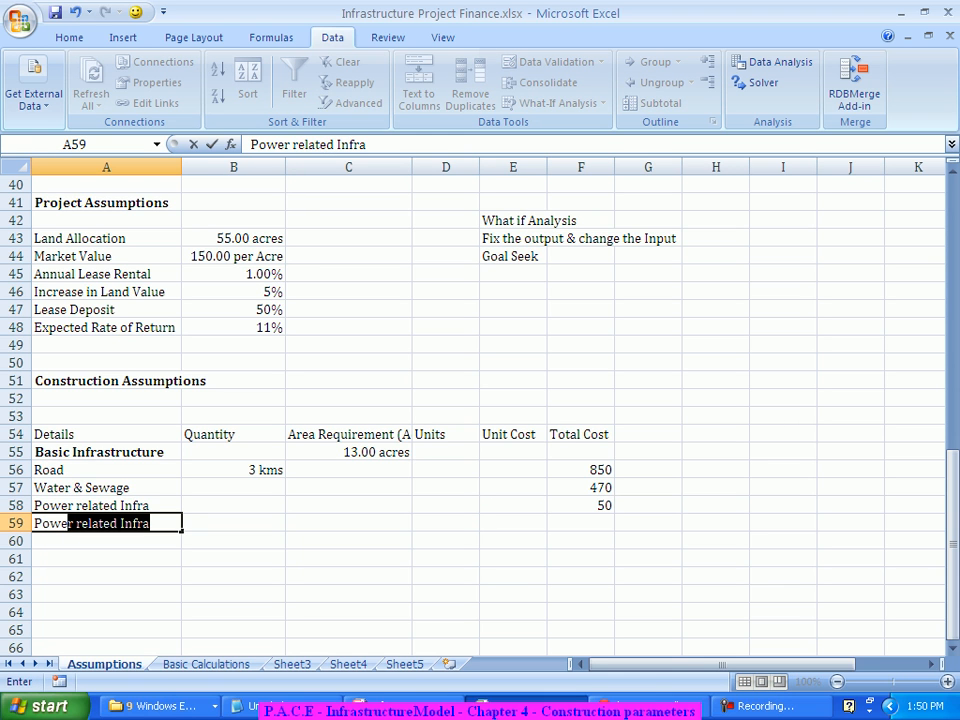
text(r Backup)
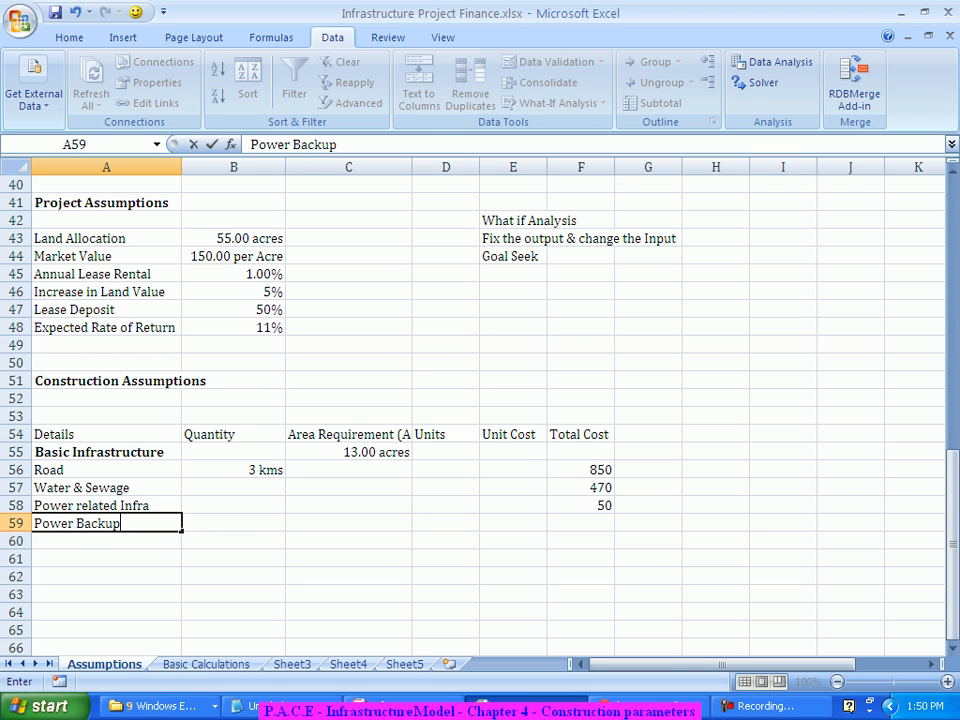
key(Tab)
key(Tab)
key(Tab)
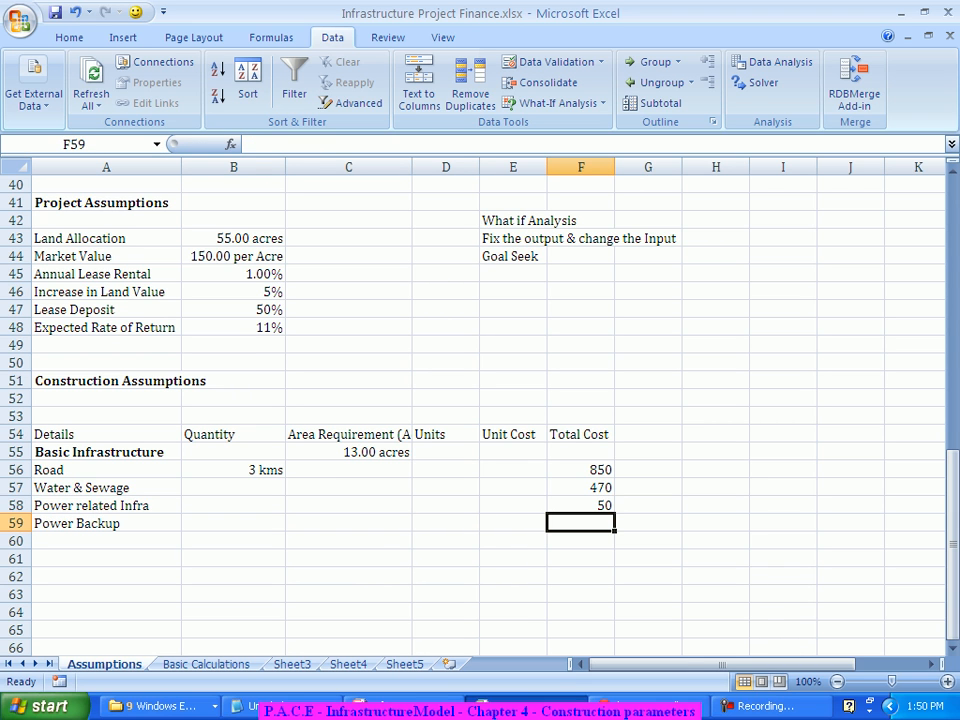
text(240)
key(Return)
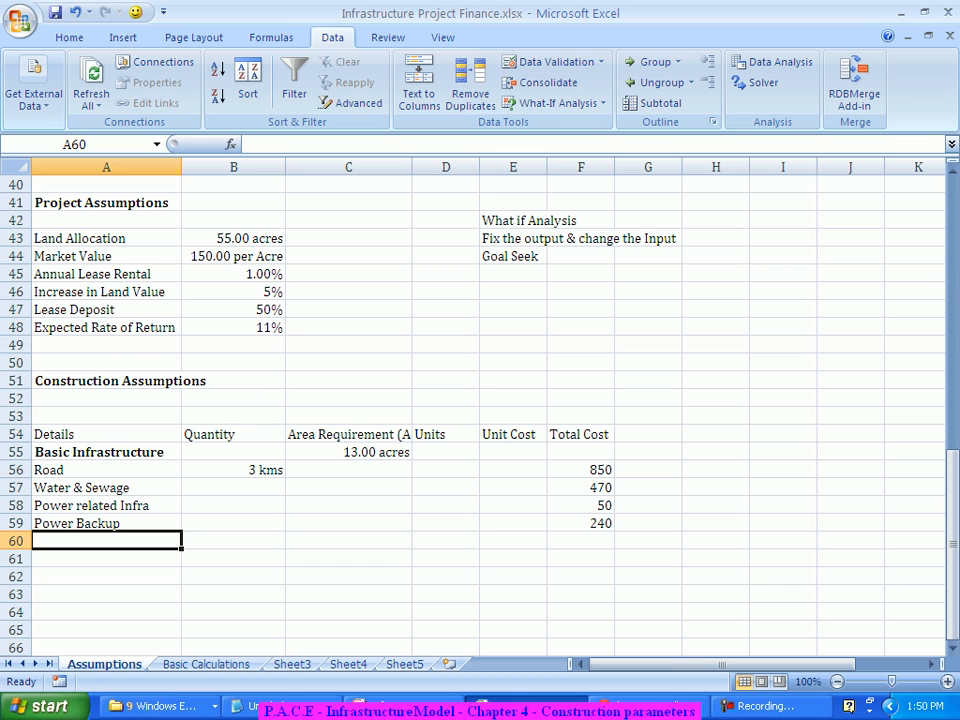
- Add a Land Development Cost row in row 60 with a unit cost of 10
text(Land D)
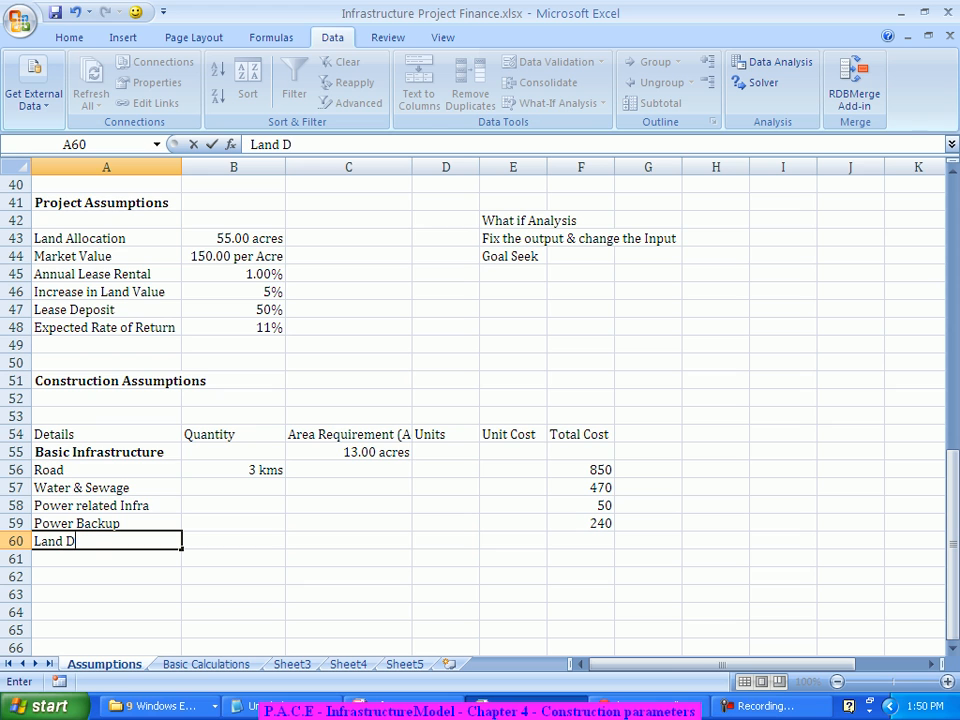
text(evelopment)
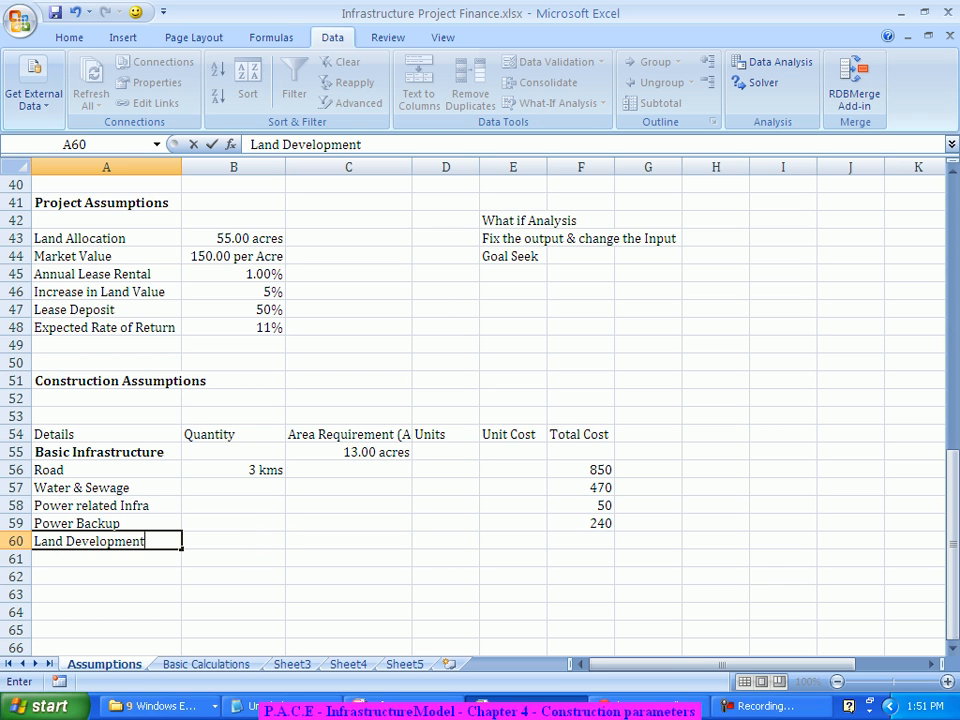
text( Cost)
key(Tab)
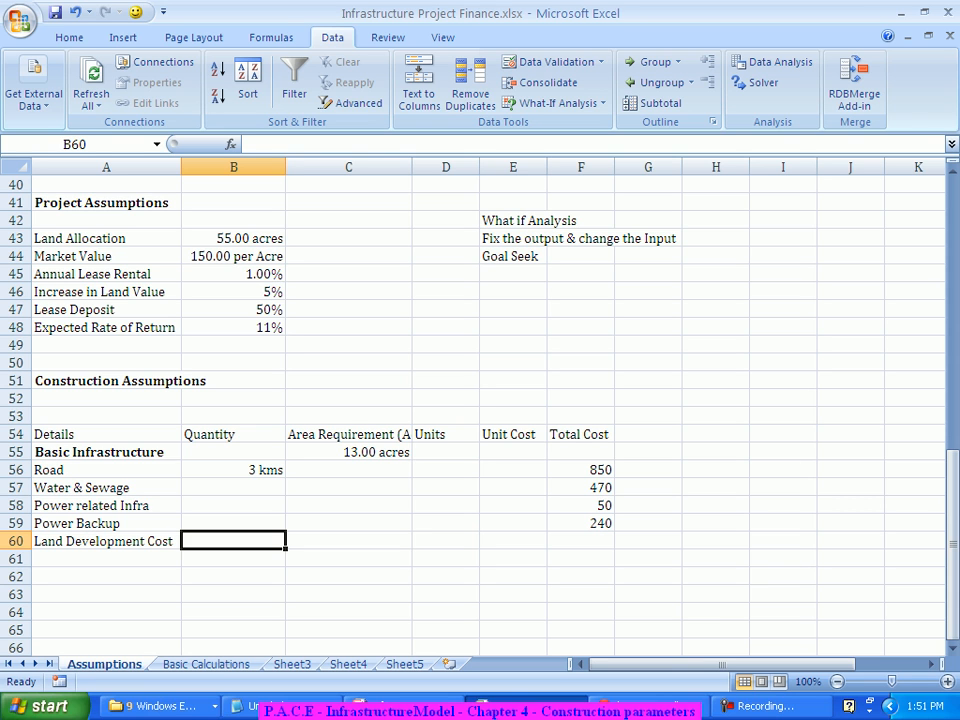
key(Tab)
key(Tab)
key(Tab)
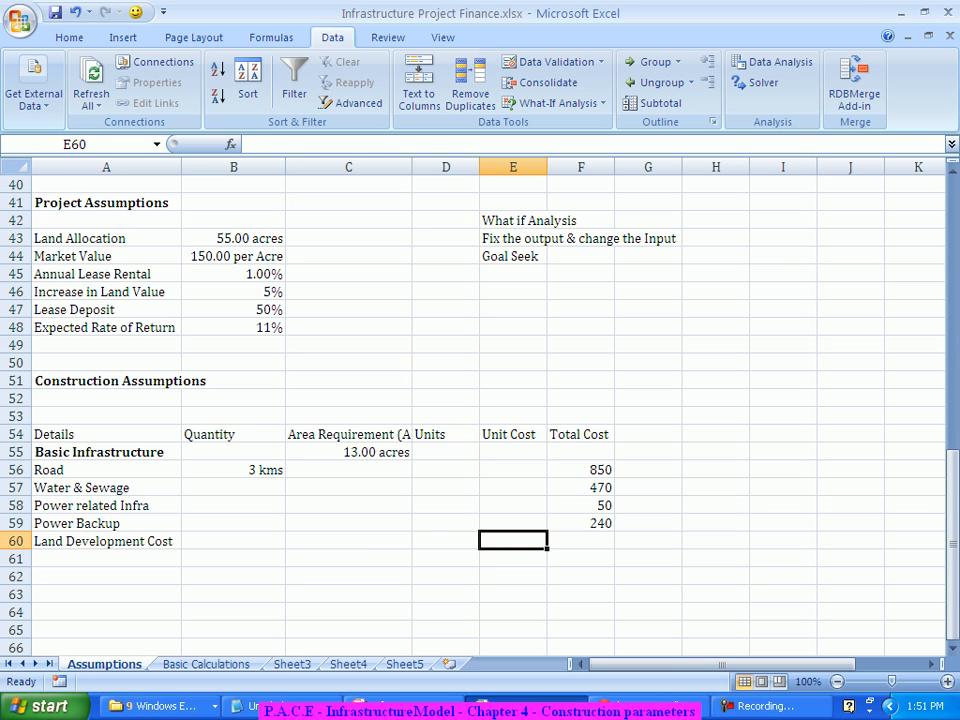
text(10)
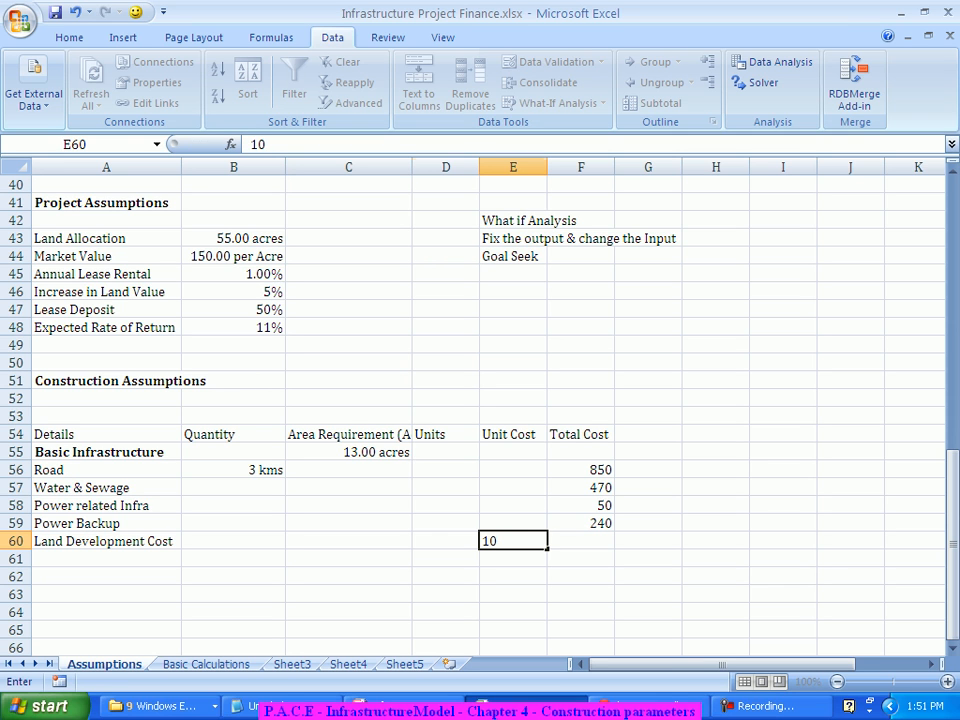
key(shift+Tab)
- Link the Land Development Cost quantity in B60 to the Land Allocation value in B43
key(shift+Tab)
key(shift+Tab)
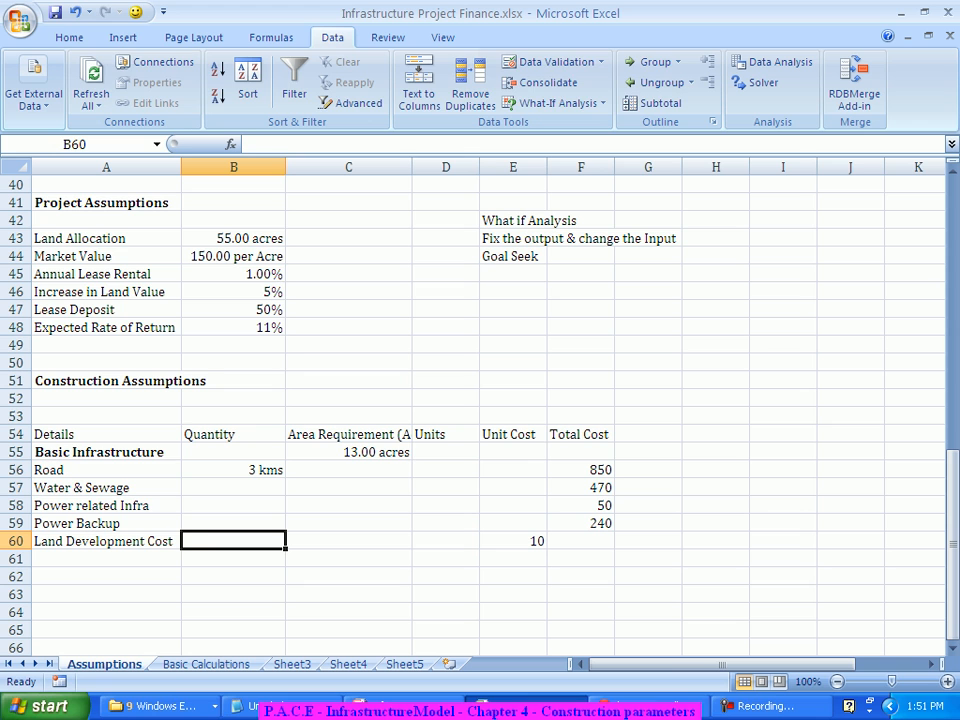
text(55)
key(BackSpace)
key(BackSpace)
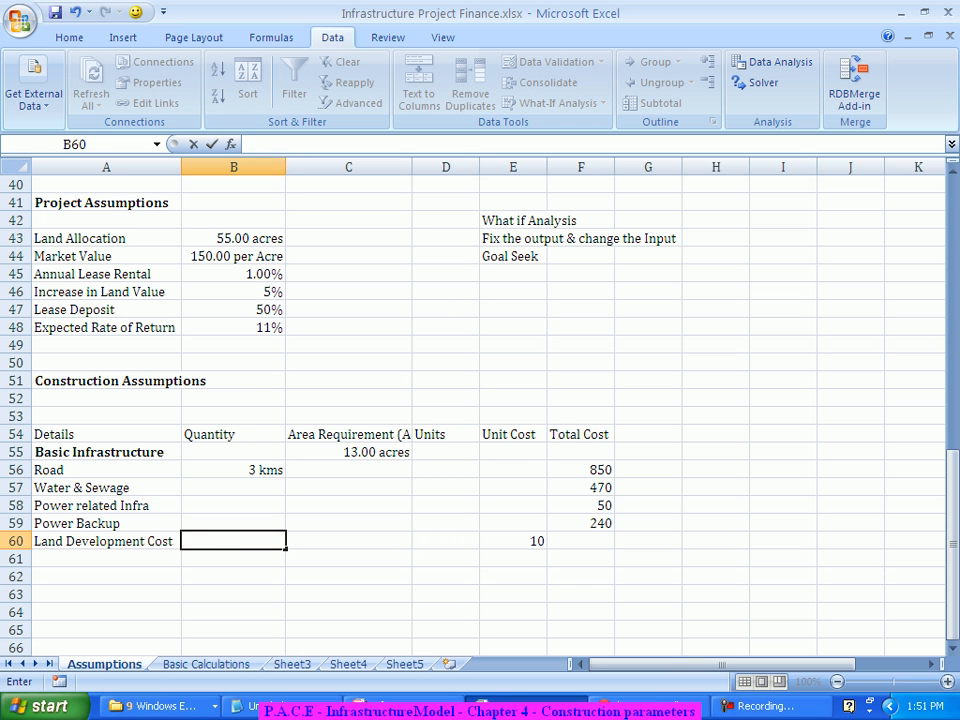
text(=)
click(233, 238)
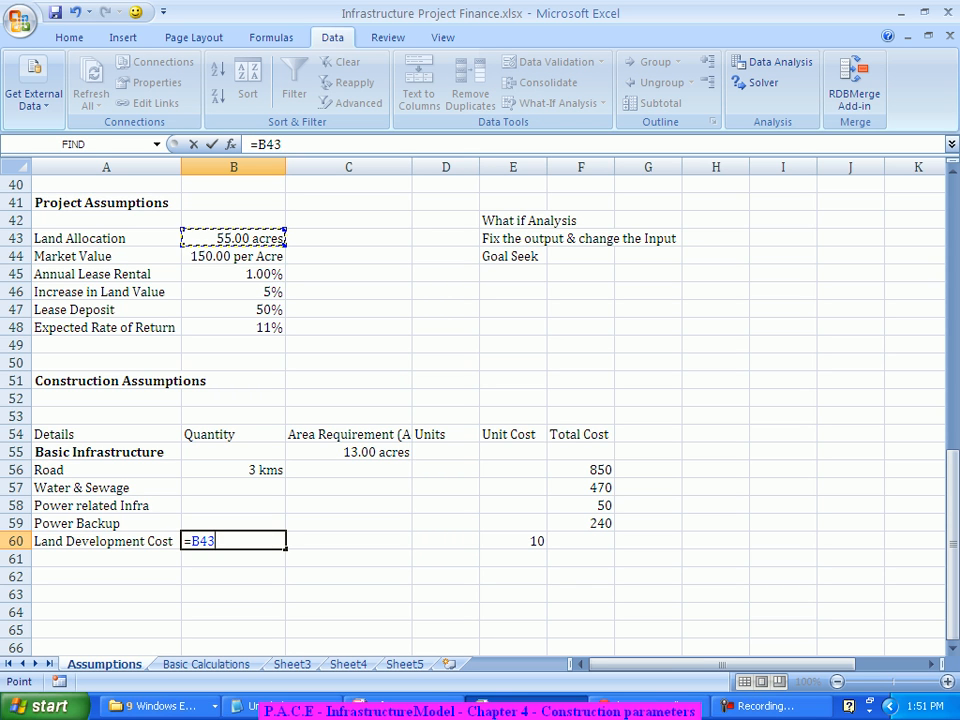
key(Return)
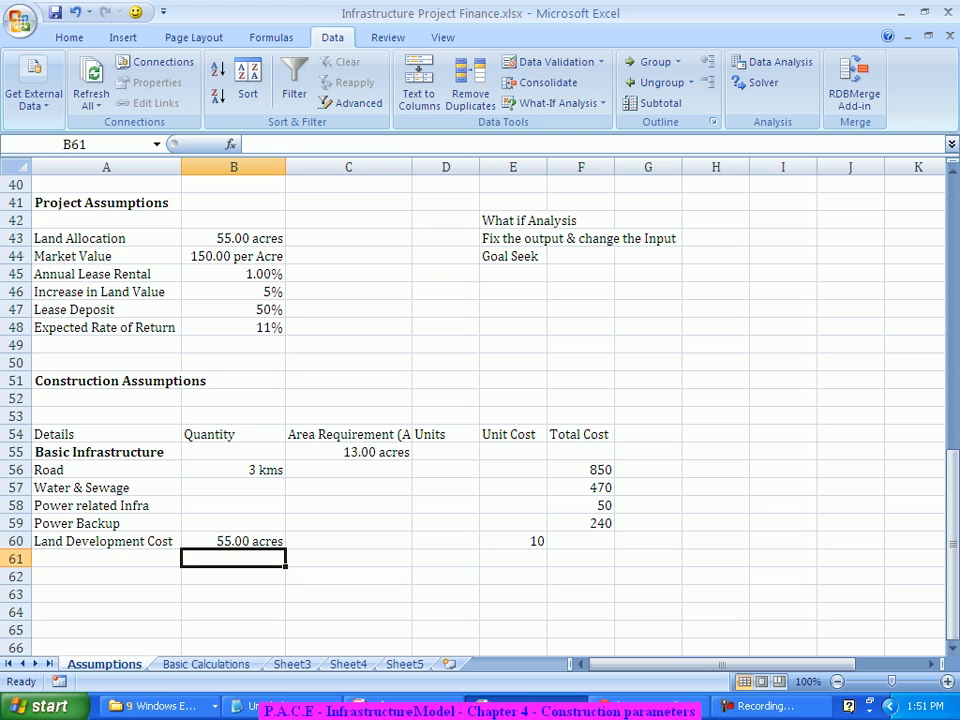
- Calculate the Land Development Cost total in F60 as unit cost times quantity with =E60*B60
click(581, 541)
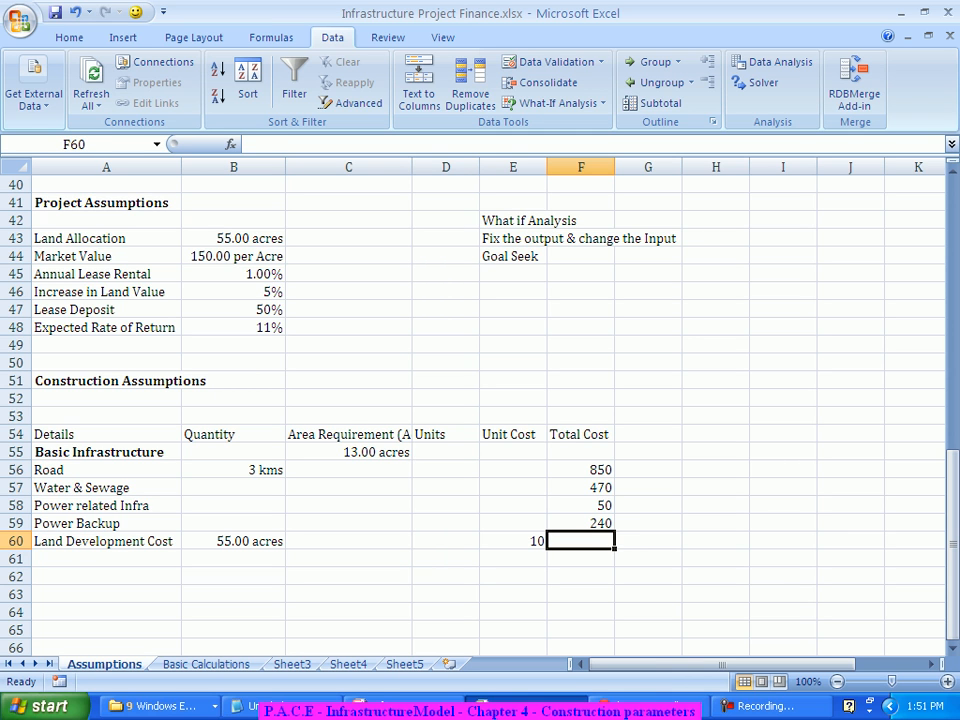
text(=)
key(Left)
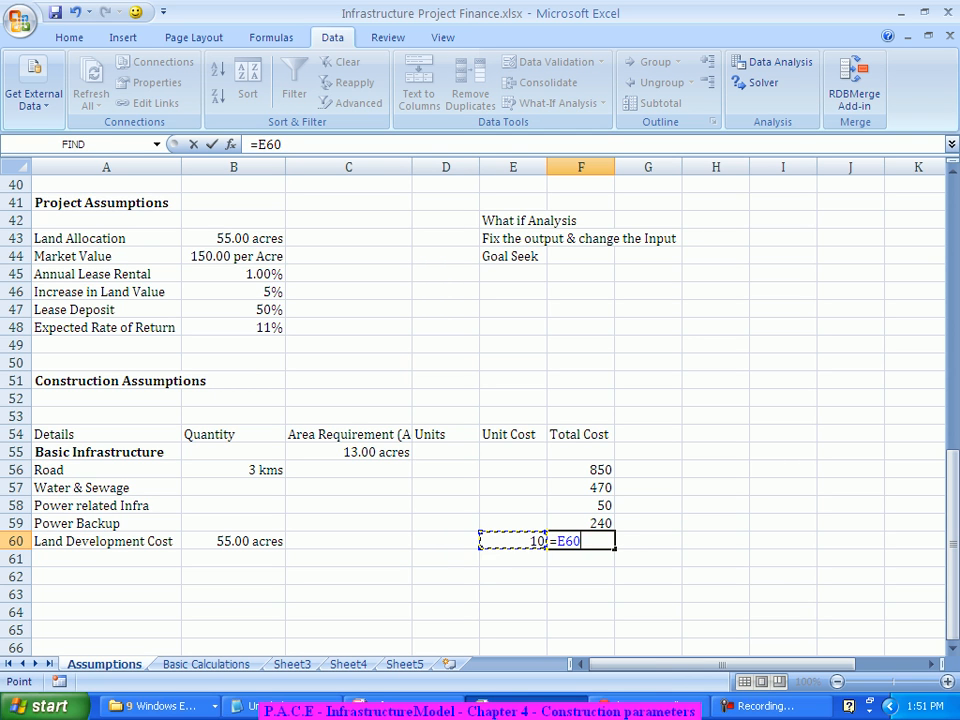
text(*)
key(Left)
key(Left)
key(Left)
key(Left)
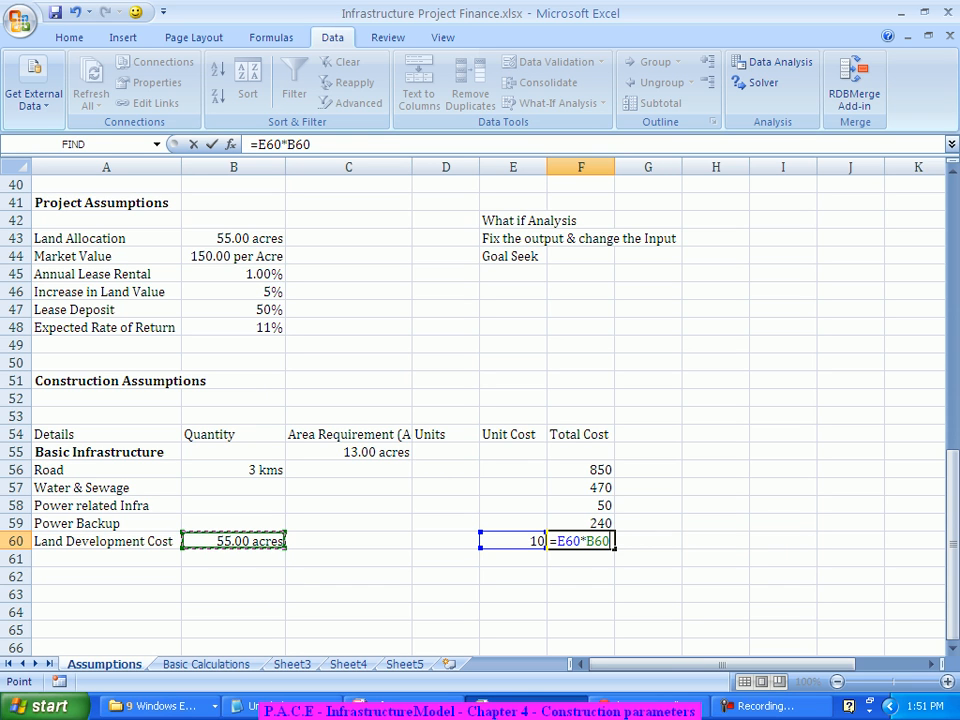
key(Return)
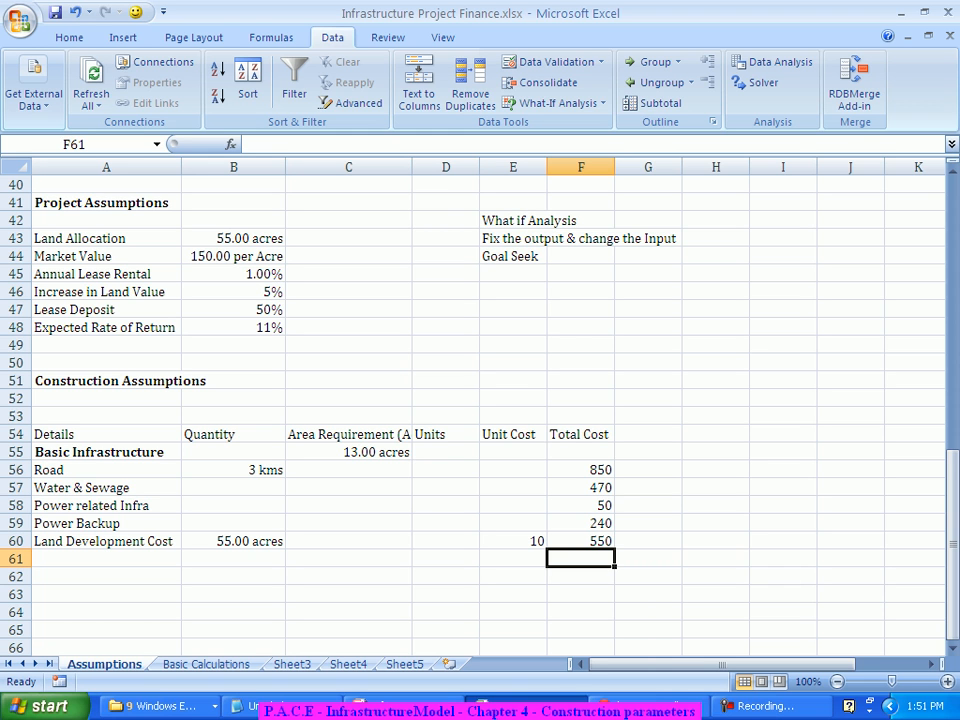
- Label cell A61 below the Land Development Cost row as Total Basic Infra
scroll(480, 400, down, 2)
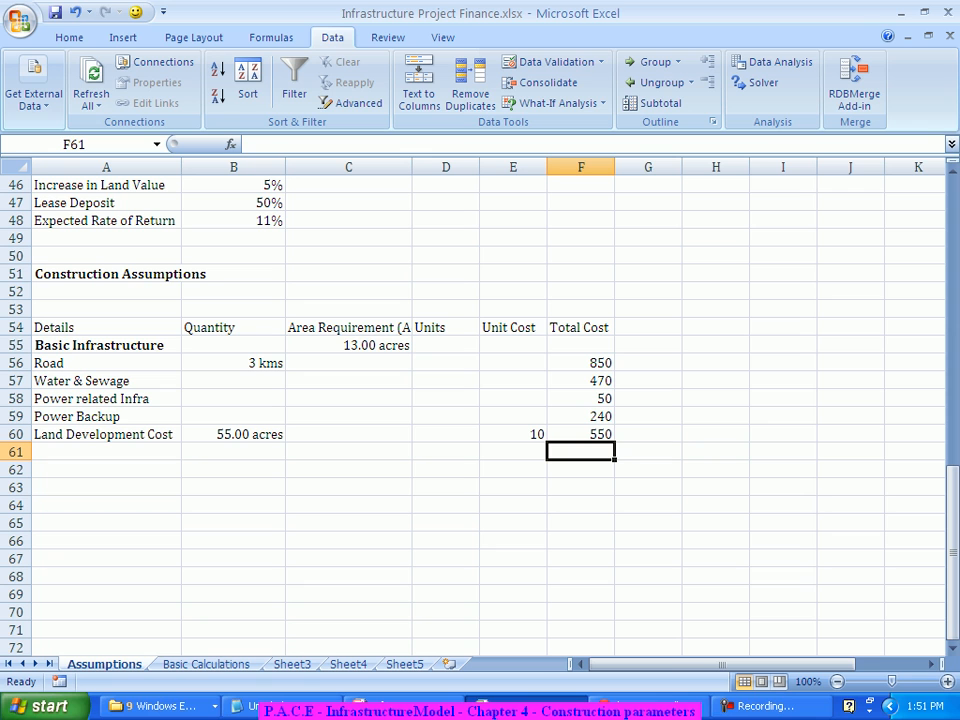
key(Home)
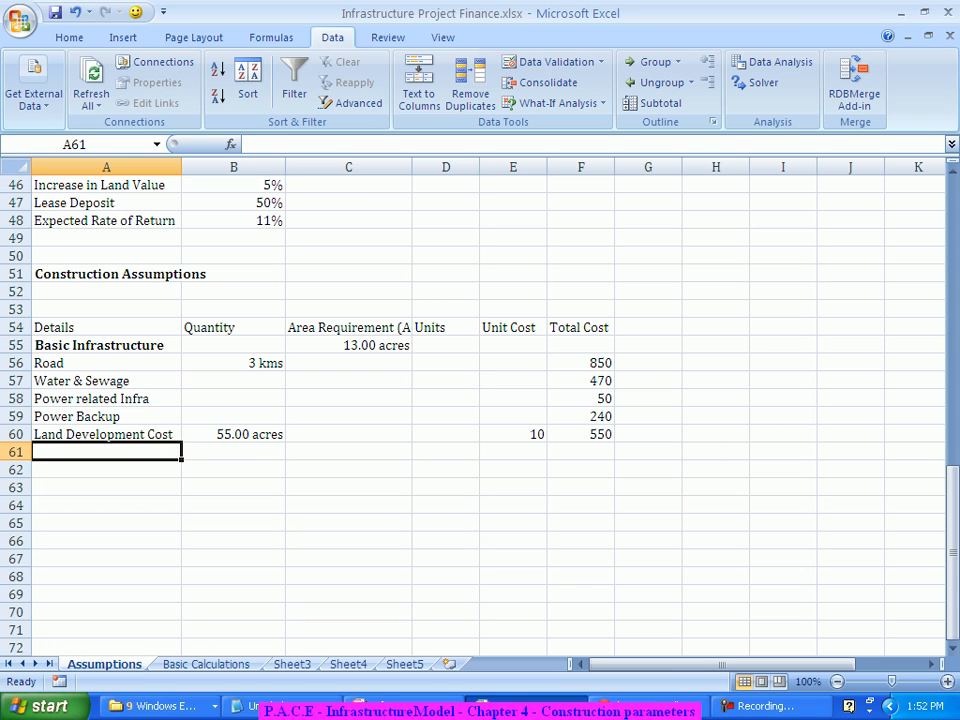
text(Total )
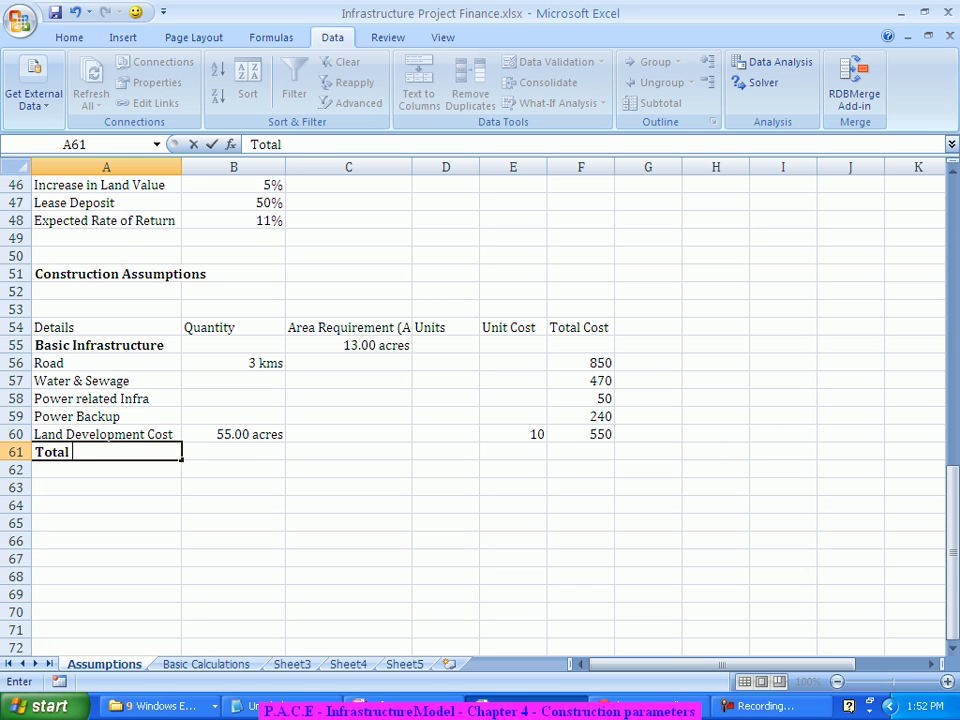
text(Basic Infra)
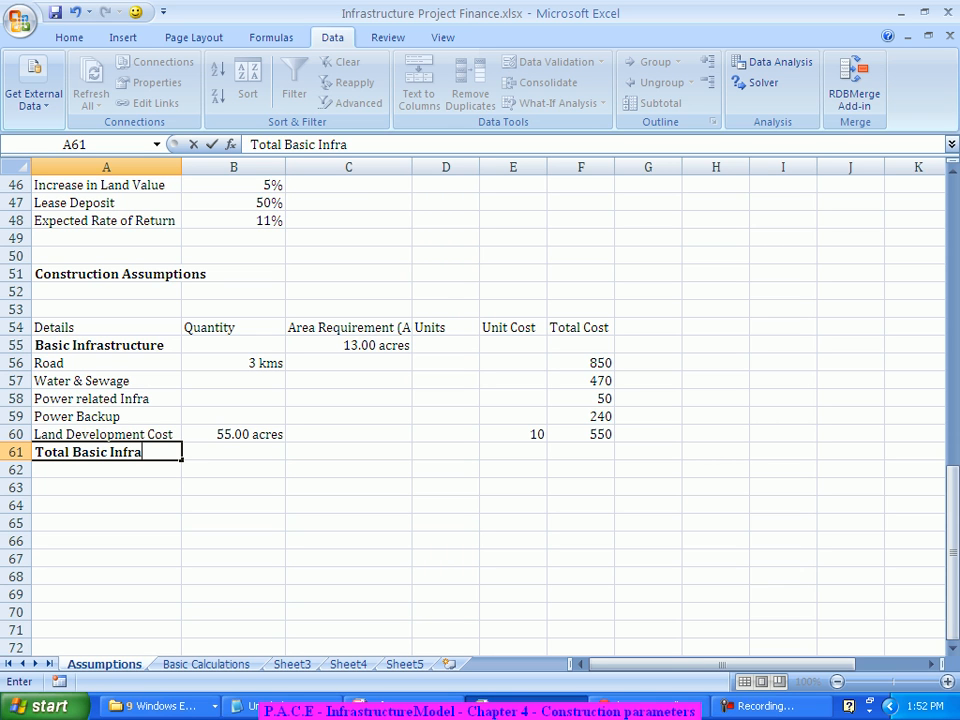
key(ctrl+Return)
- Total the basic infrastructure costs in F61 with =SUM(F56:F60)
key(Right)
key(Right)
key(Right)
key(Right)
key(Right)
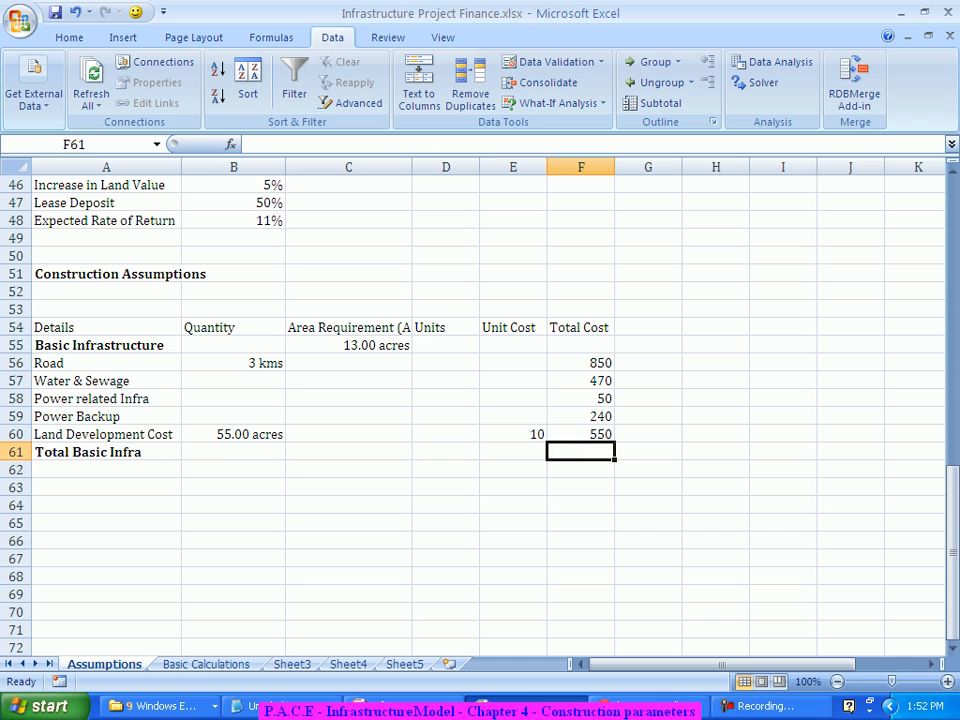
text(=SUM()
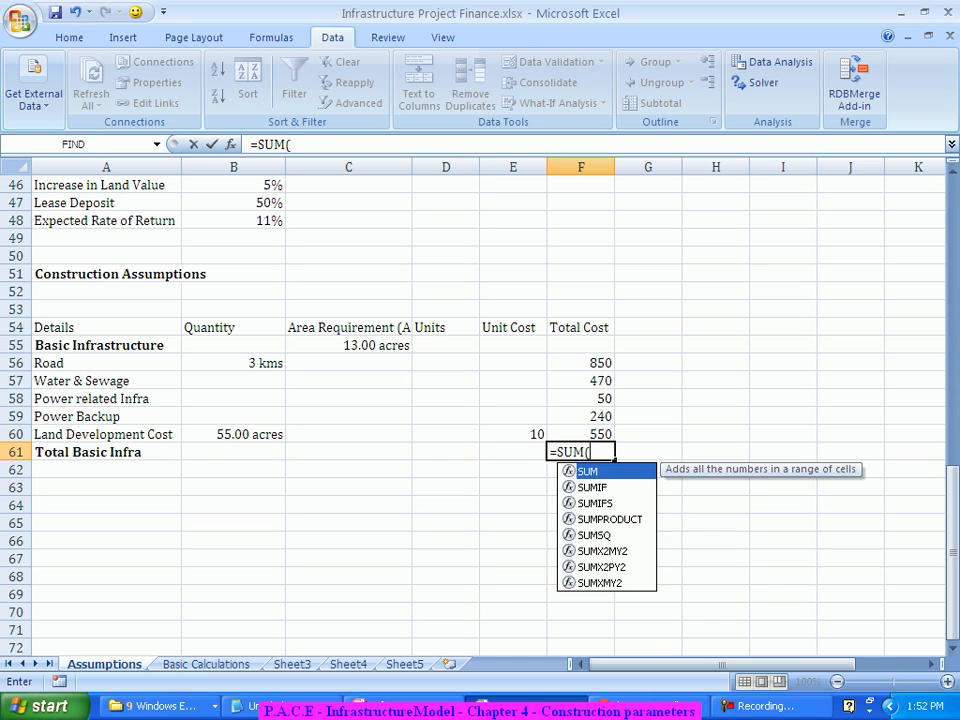
drag(585, 364, 595, 437)
text())
key(Return)
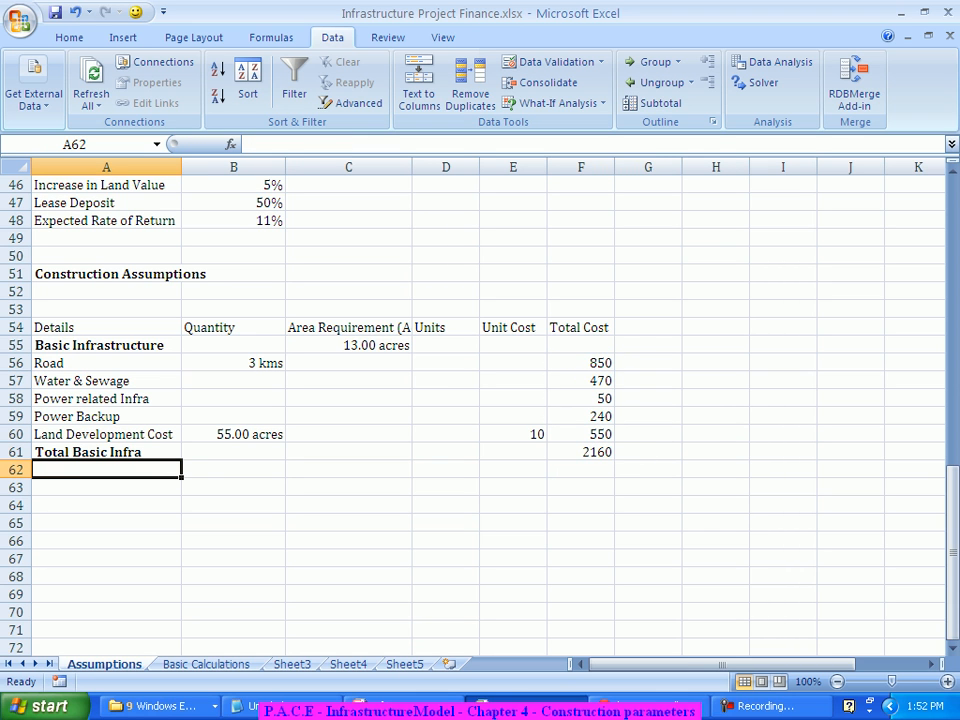
- Make the Total Basic Infra amount in F61 bold
click(585, 452)
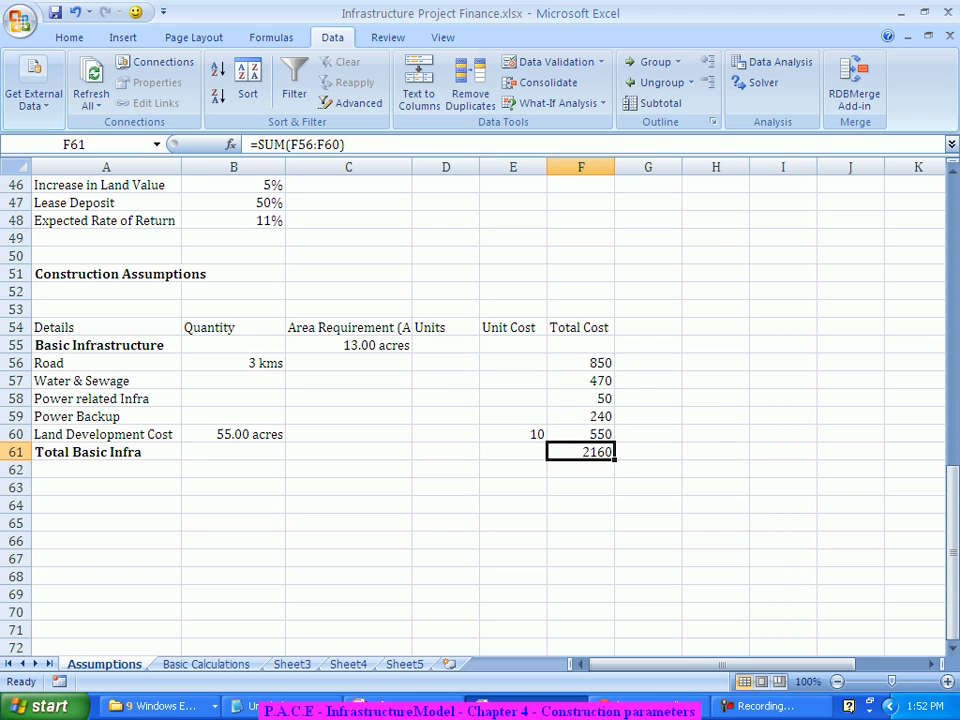
key(ctrl+b)
click(648, 487)
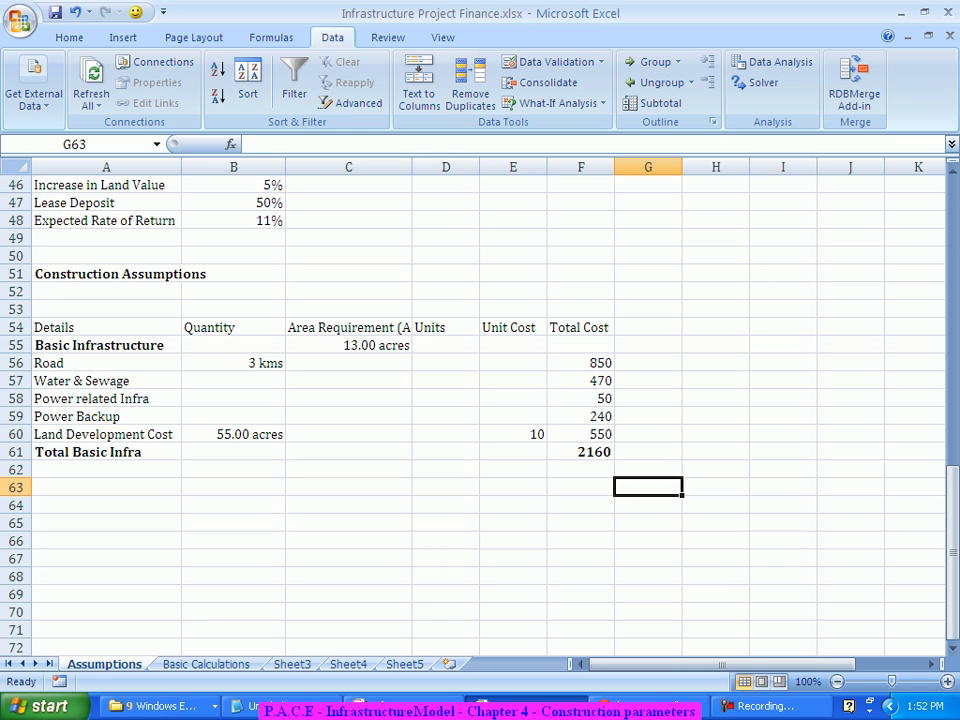
- Enter the section heading Bus Terminal Area in A62
click(106, 470)
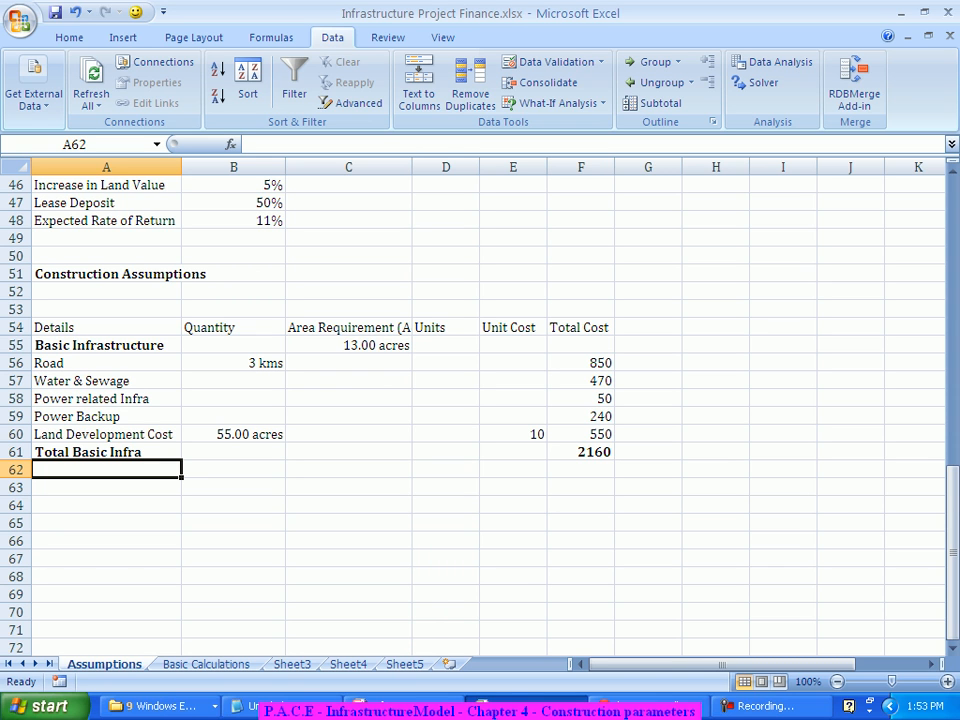
text(B)
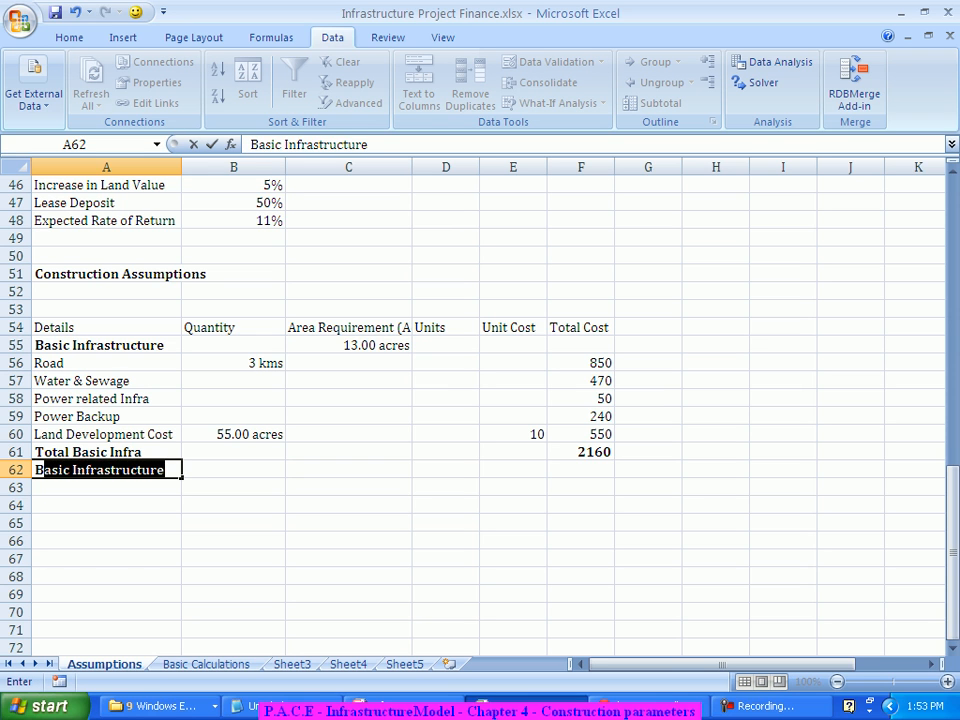
text(us T)
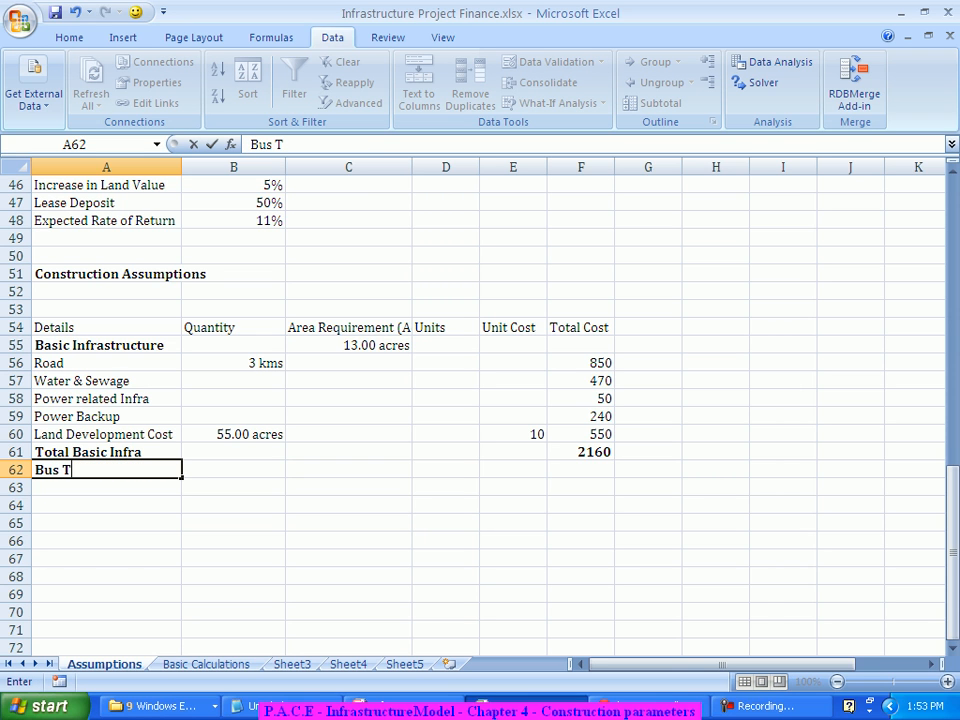
text(erminal Area)
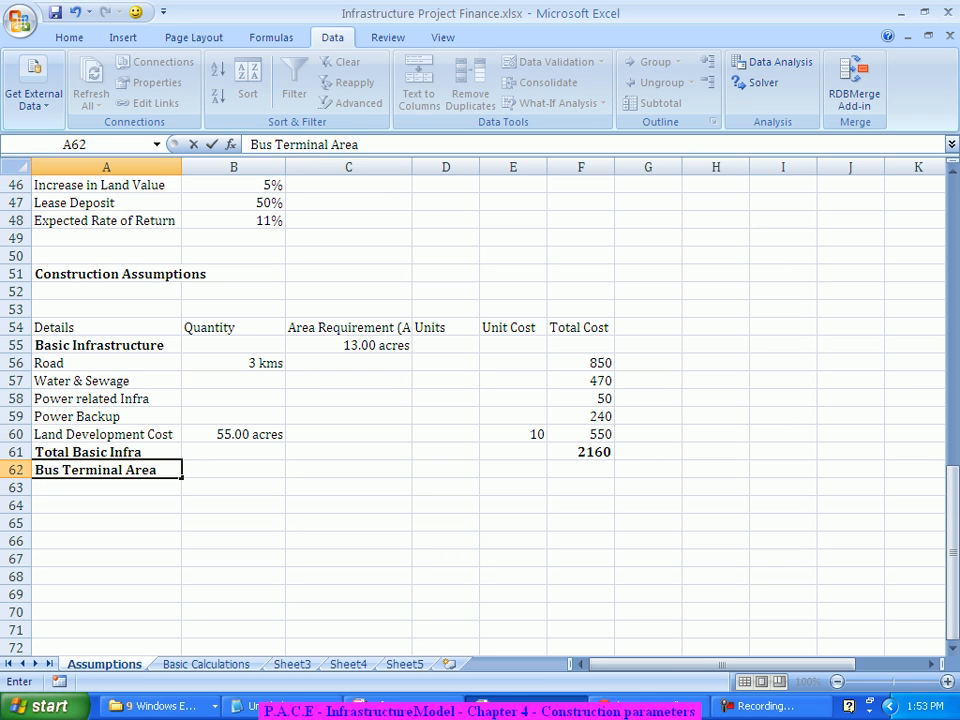
key(Tab)
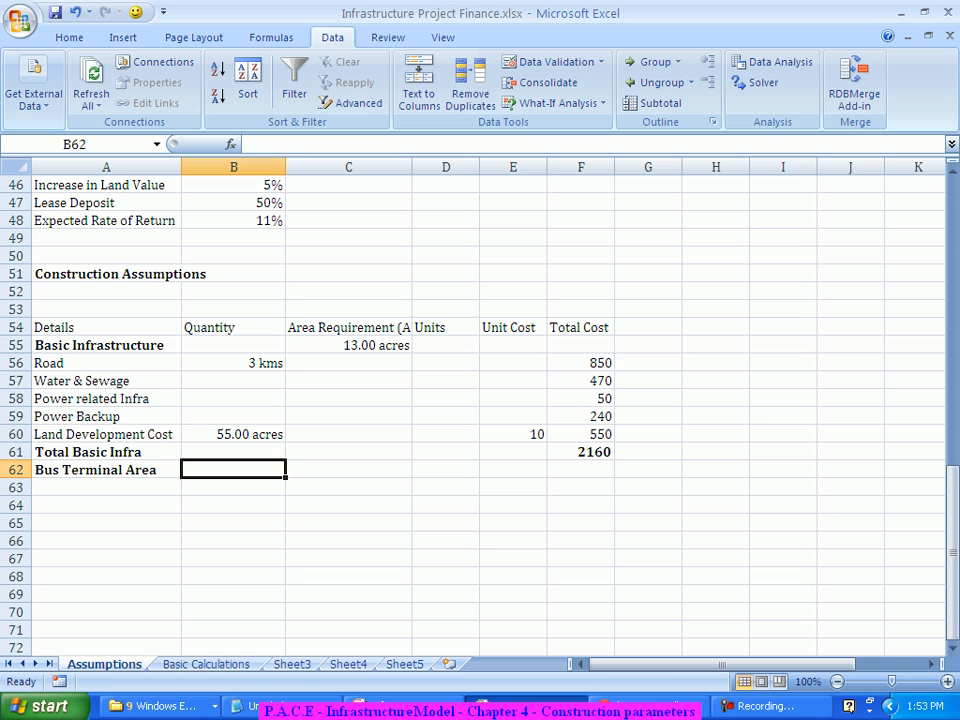
key(Return)
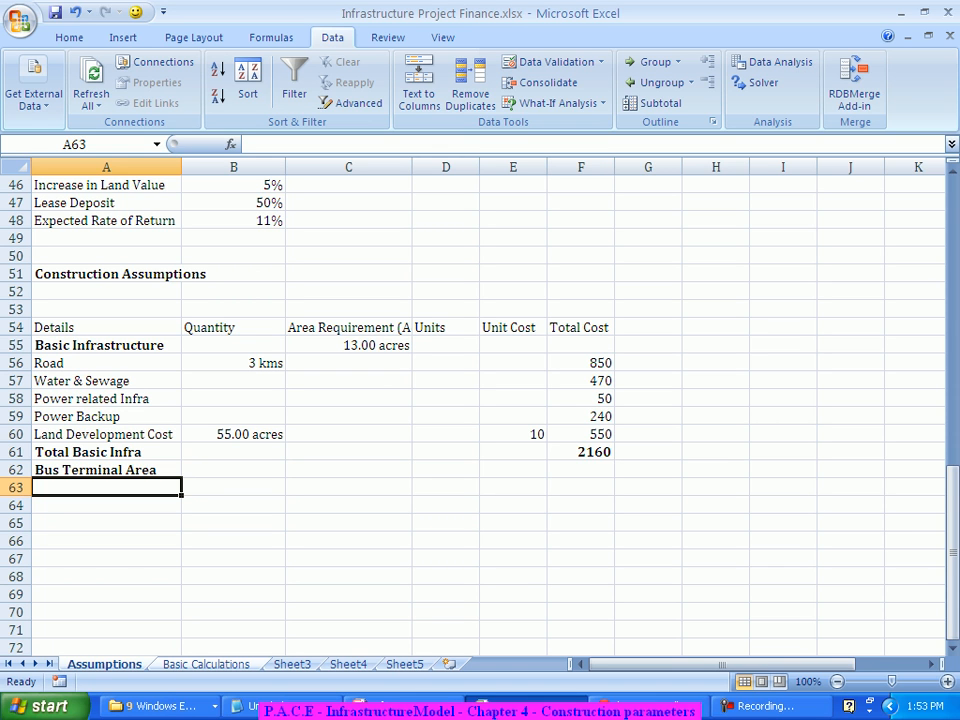
- Add a Bus Bay Units (Intercity) row in row 63 with a quantity of 200
text(Bus Bay)
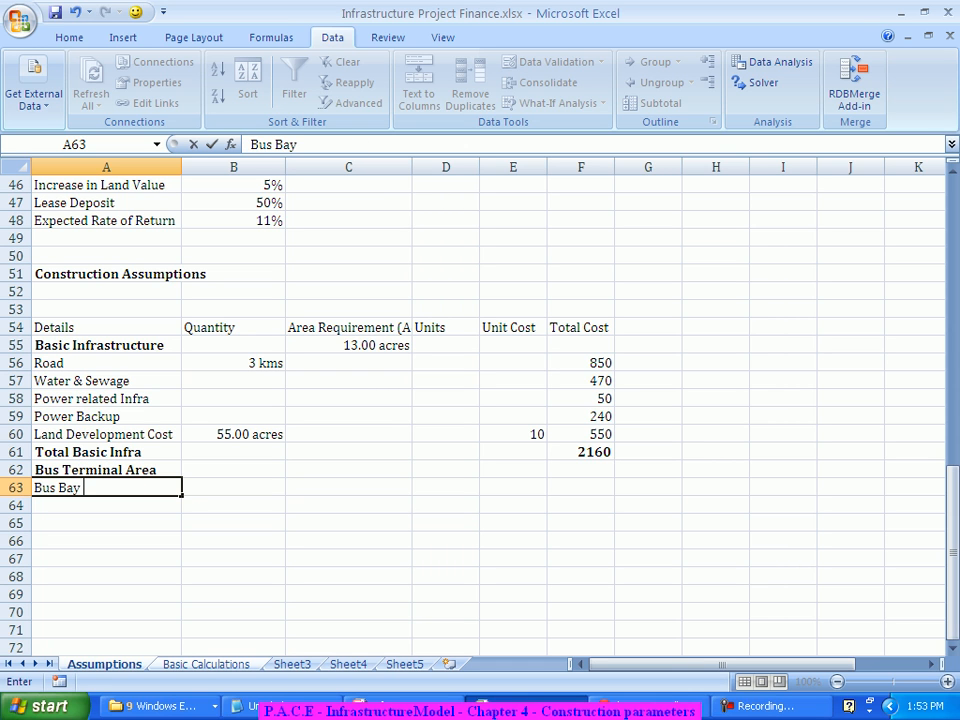
text( Units (Intercity))
key(Tab)
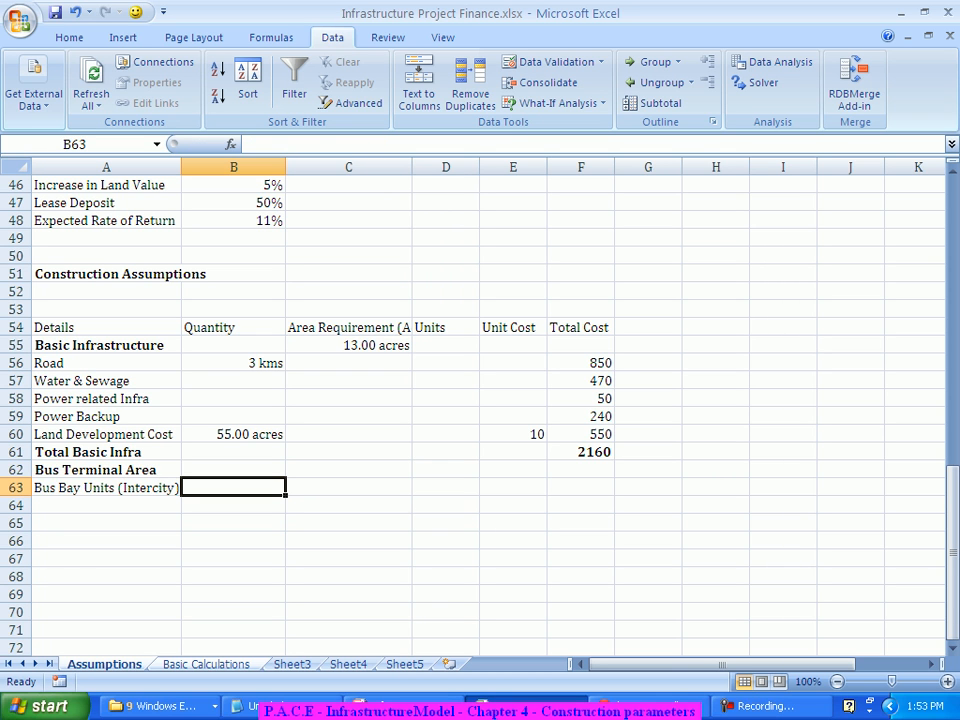
text(200)
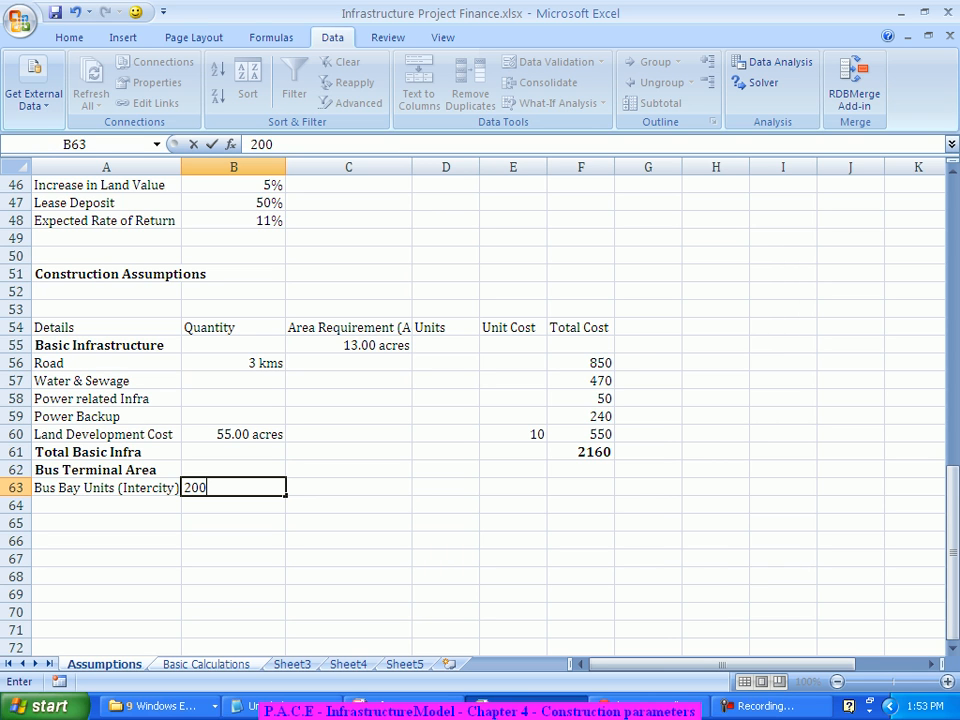
key(Tab)
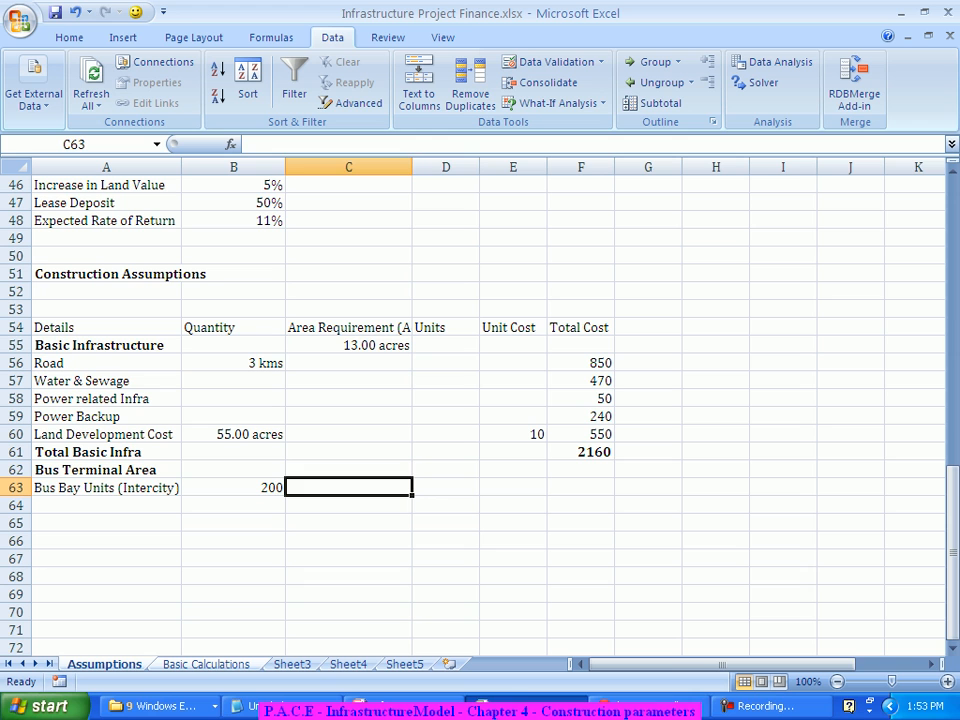
key(Tab)
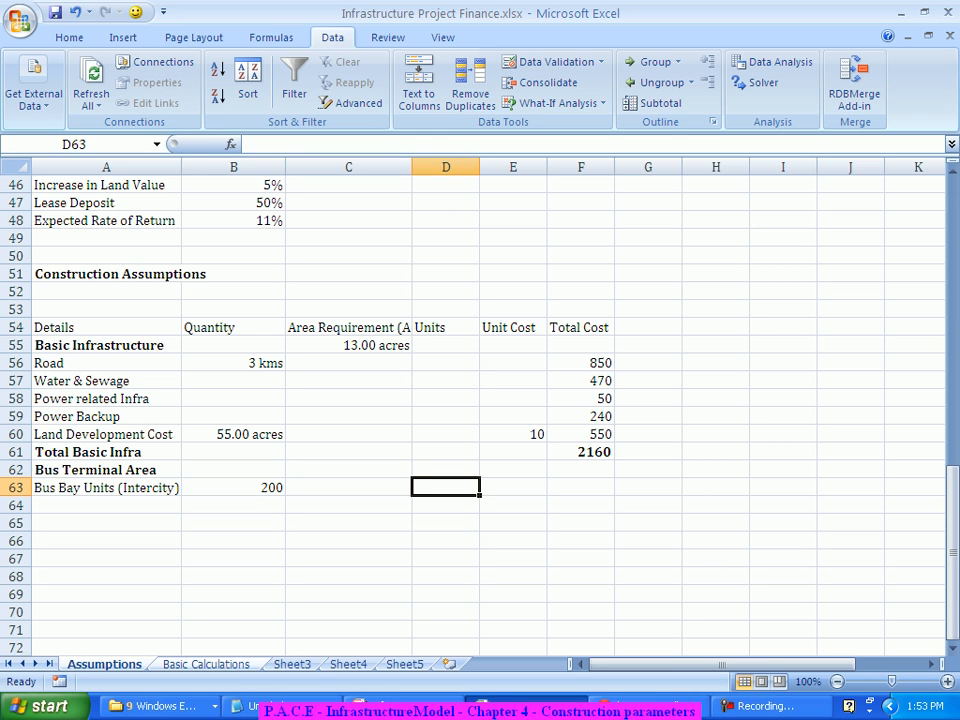
text(450)
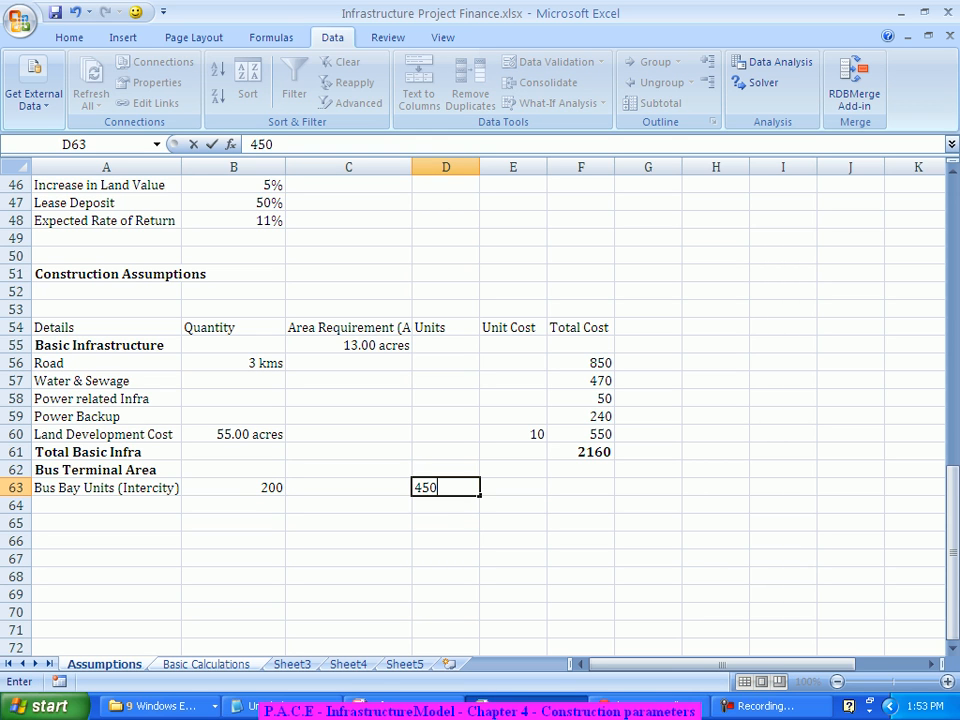
key(Tab)
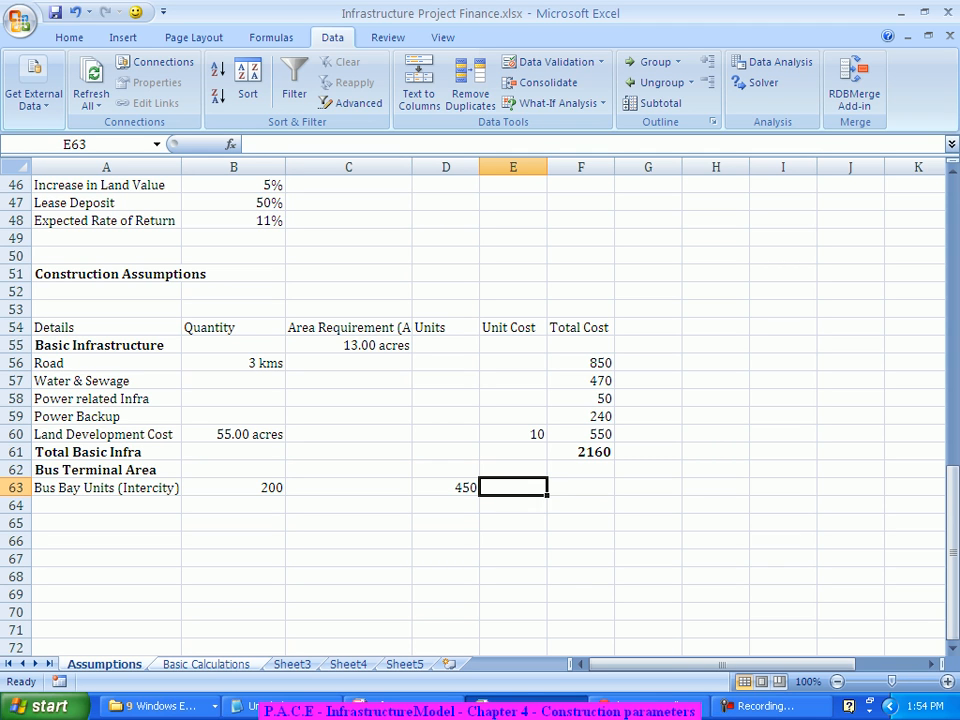
key(Left)
key(Delete)
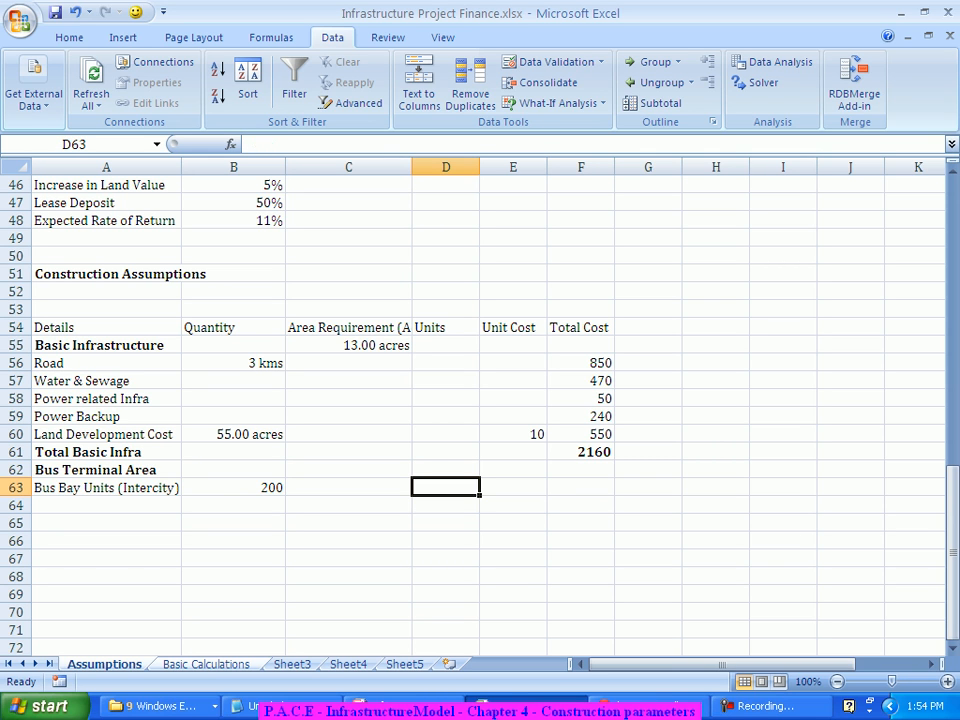
key(Right)
text(450)
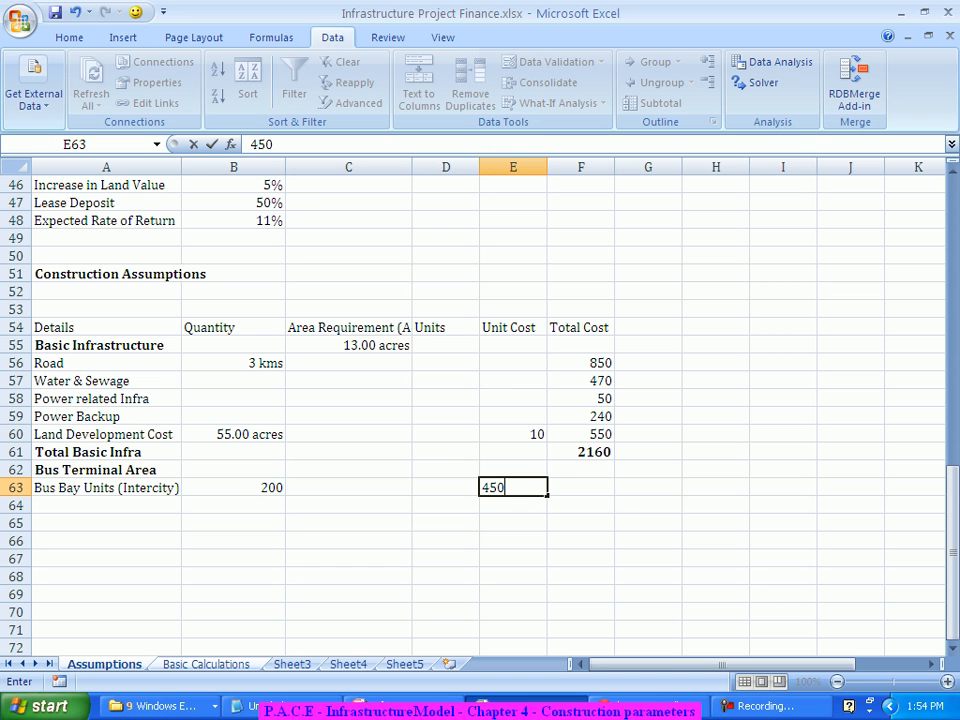
- Enter 450 as the units and 300 as the unit cost for Bus Bay Units (Intercity) in row 63
key(Left)
text(450)
key(Right)
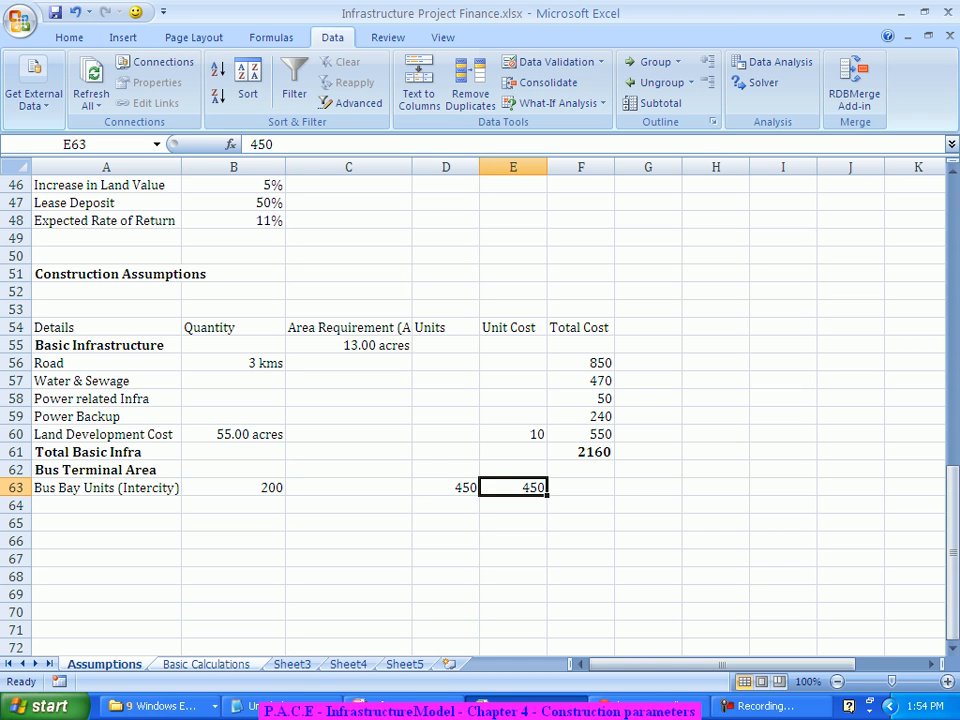
text(300)
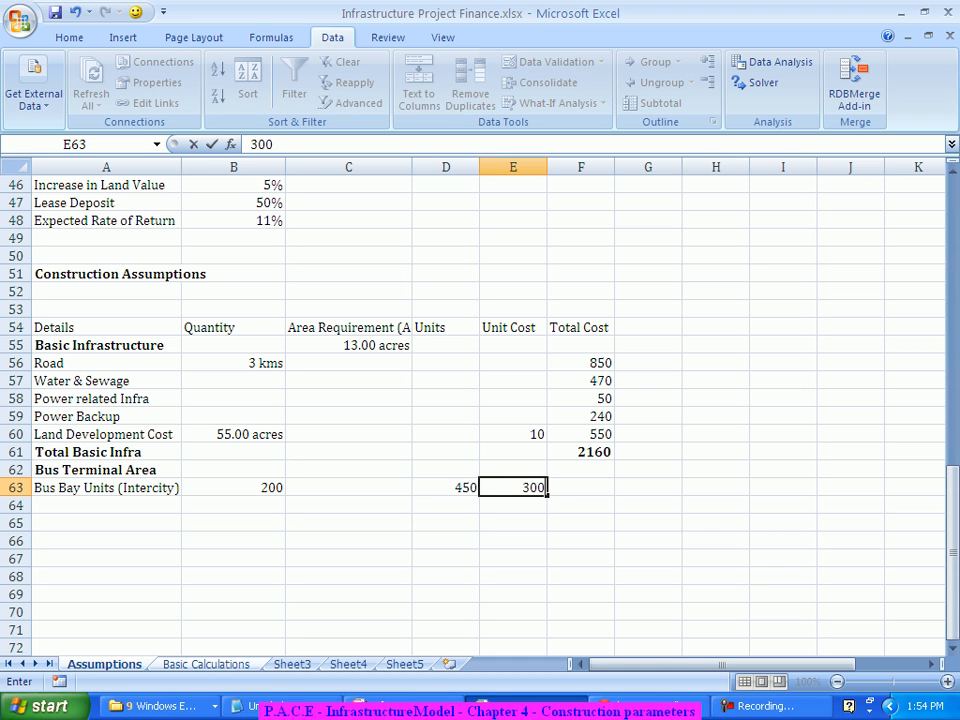
key(Return)
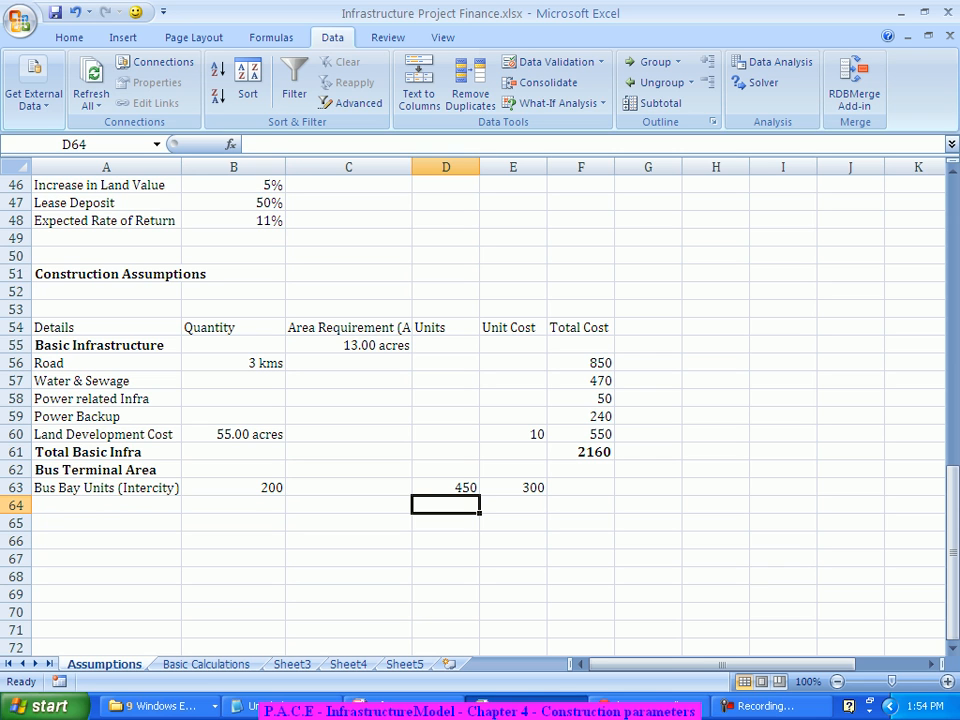
- Apply the custom number format 0 "Sft" to the Bus Bay Units (Intercity) units value in D63
key(Up)
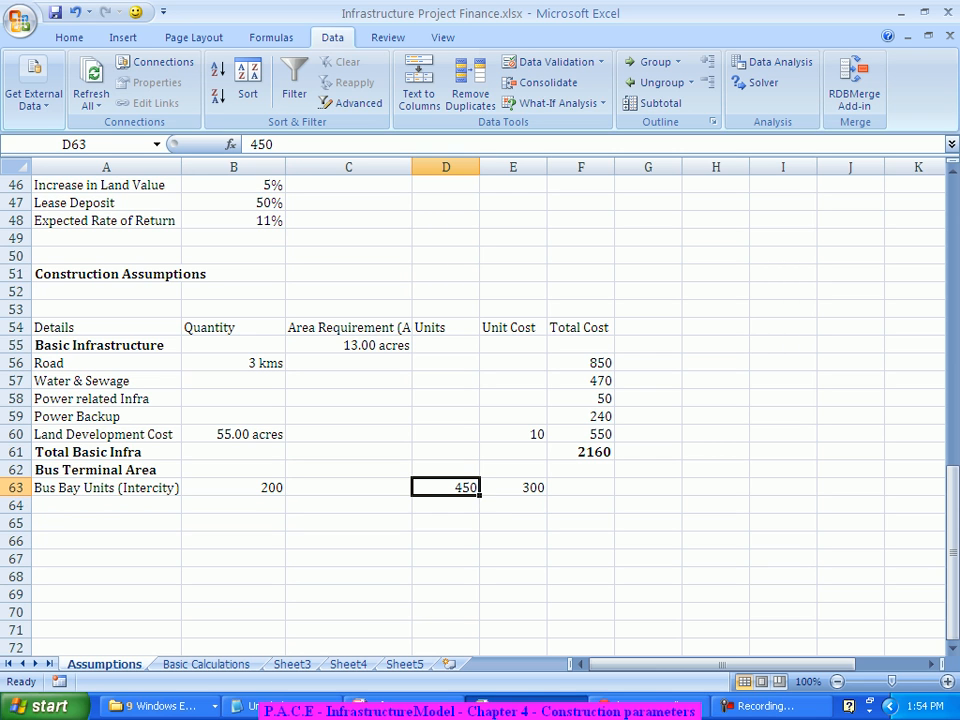
right_click(463, 194)
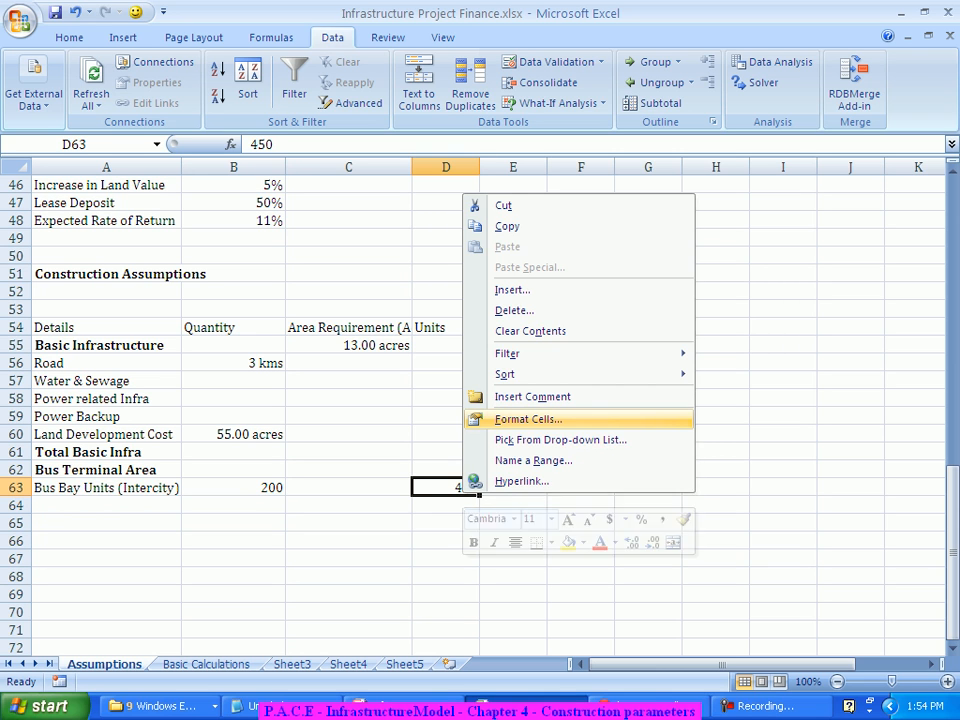
click(528, 419)
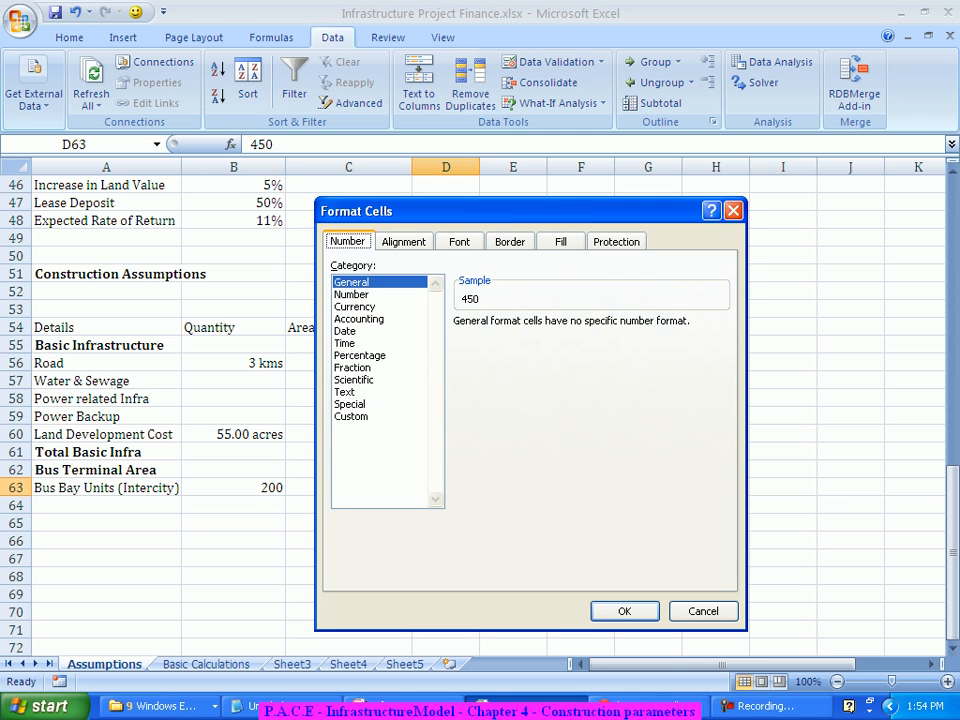
click(352, 416)
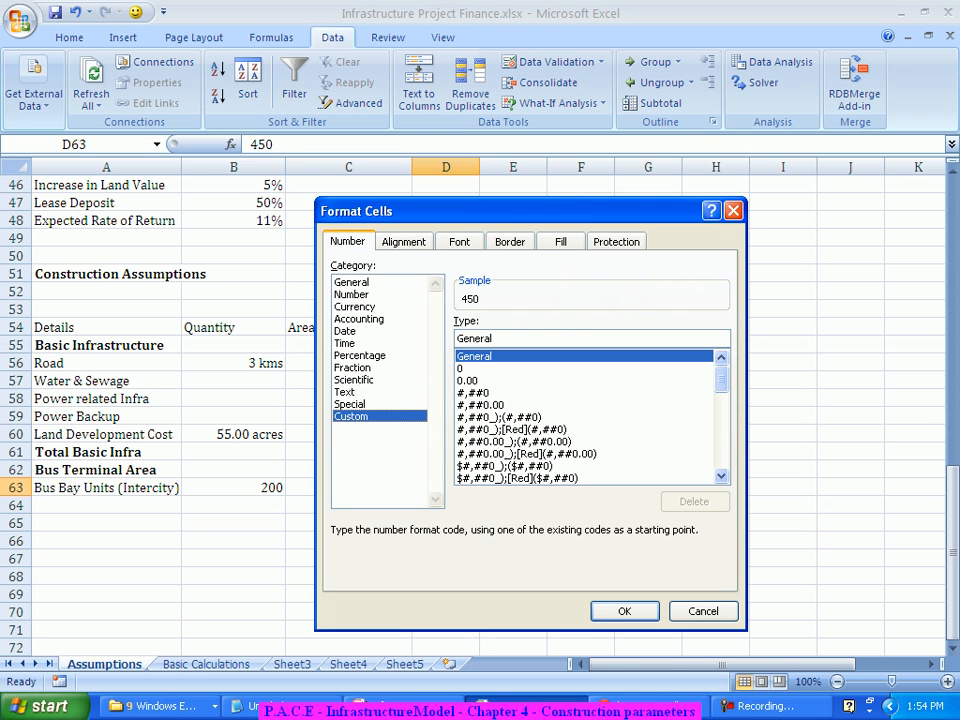
key(Tab)
text(0 )
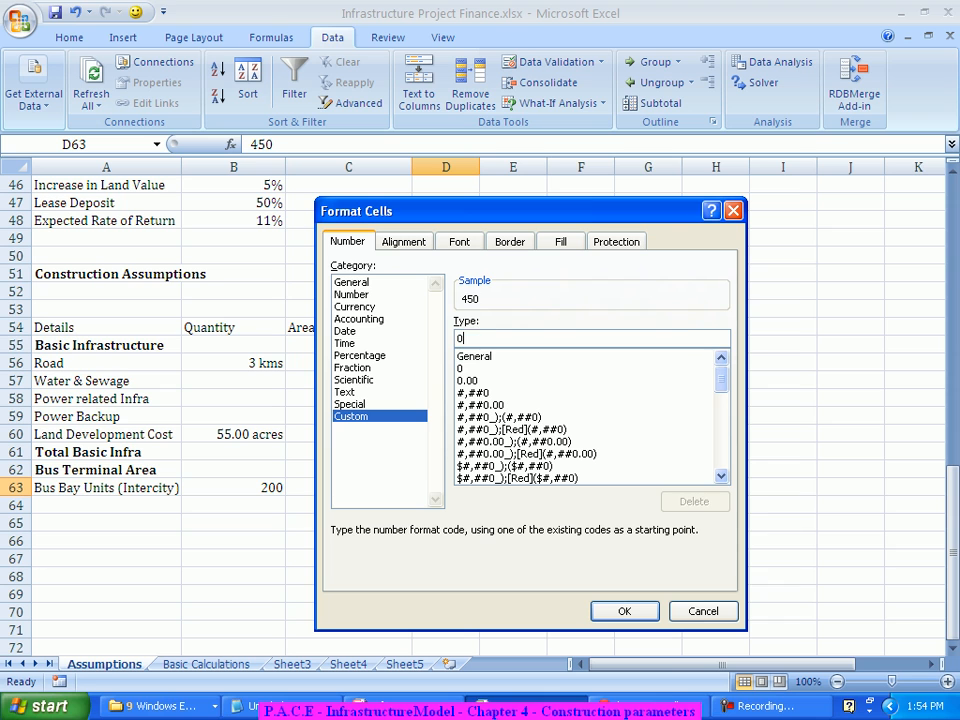
text("Sft)
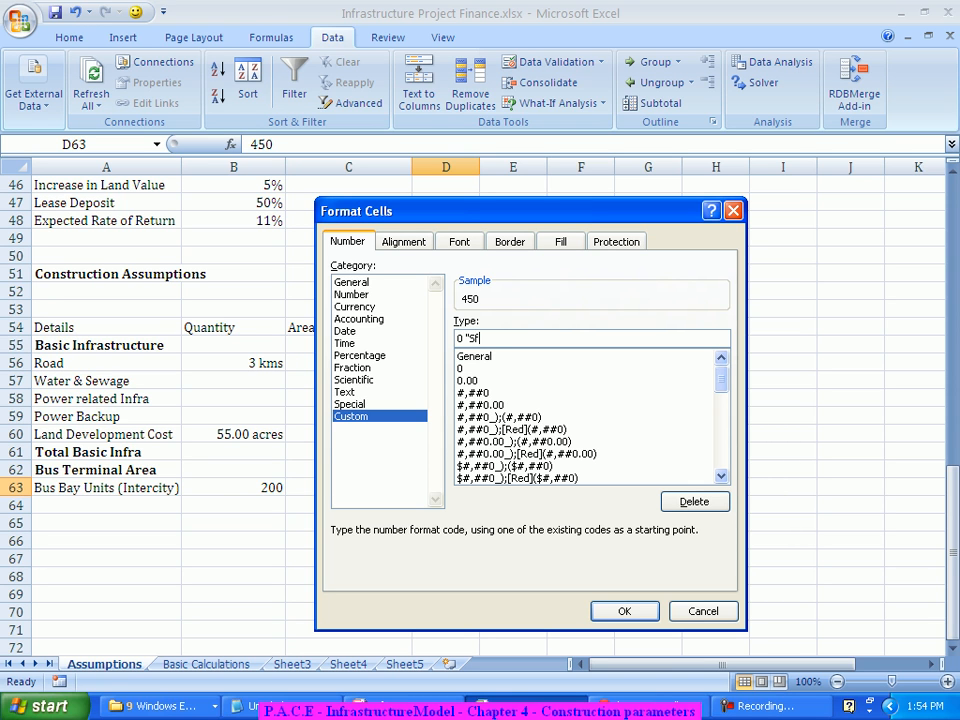
text(")
key(Return)
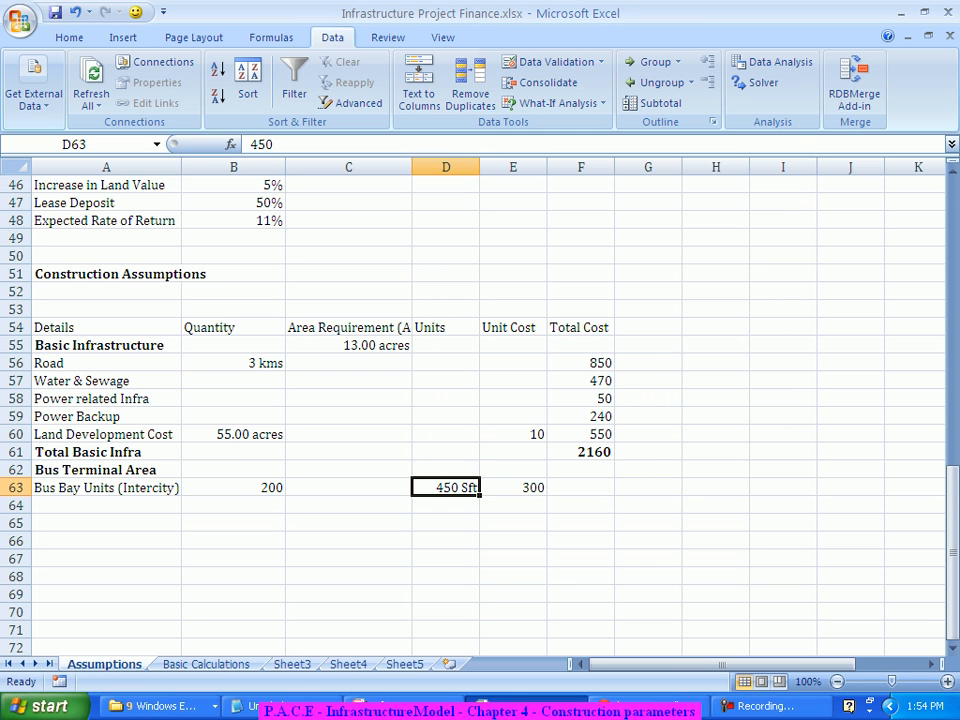
- Apply the custom number format 0 "Per Sft" to the Bus Bay Units (Intercity) unit cost in E63
click(513, 488)
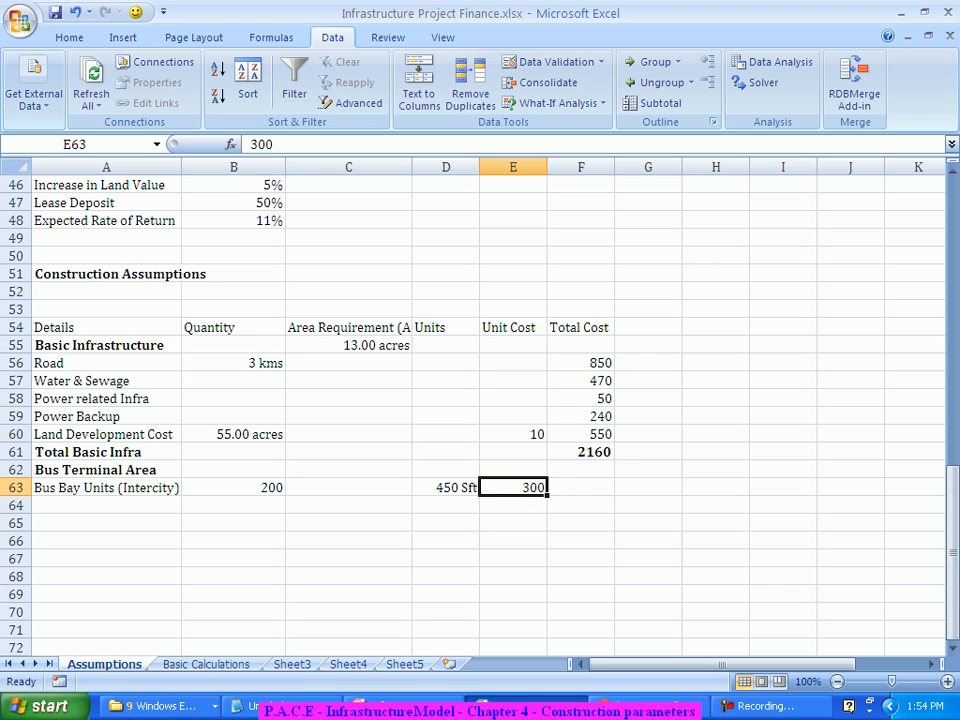
right_click(520, 489)
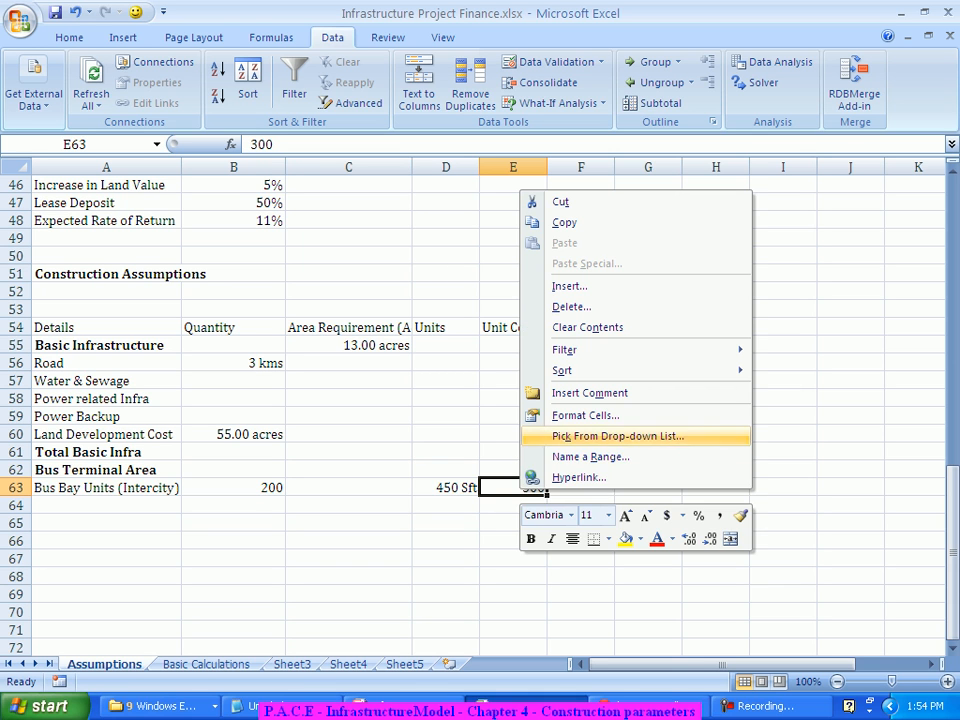
click(585, 415)
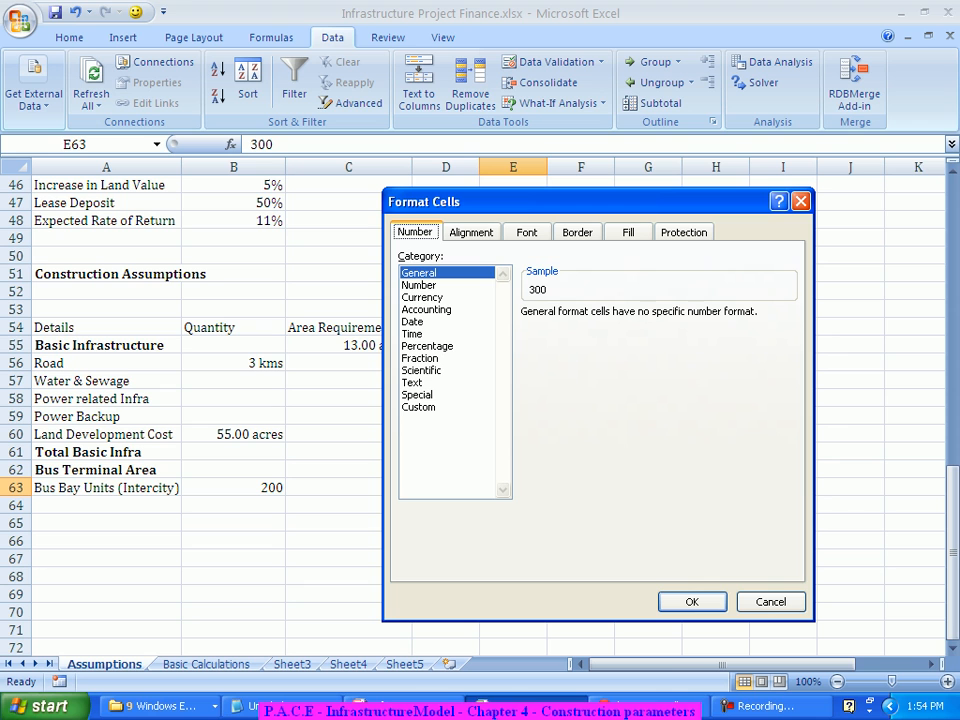
click(419, 407)
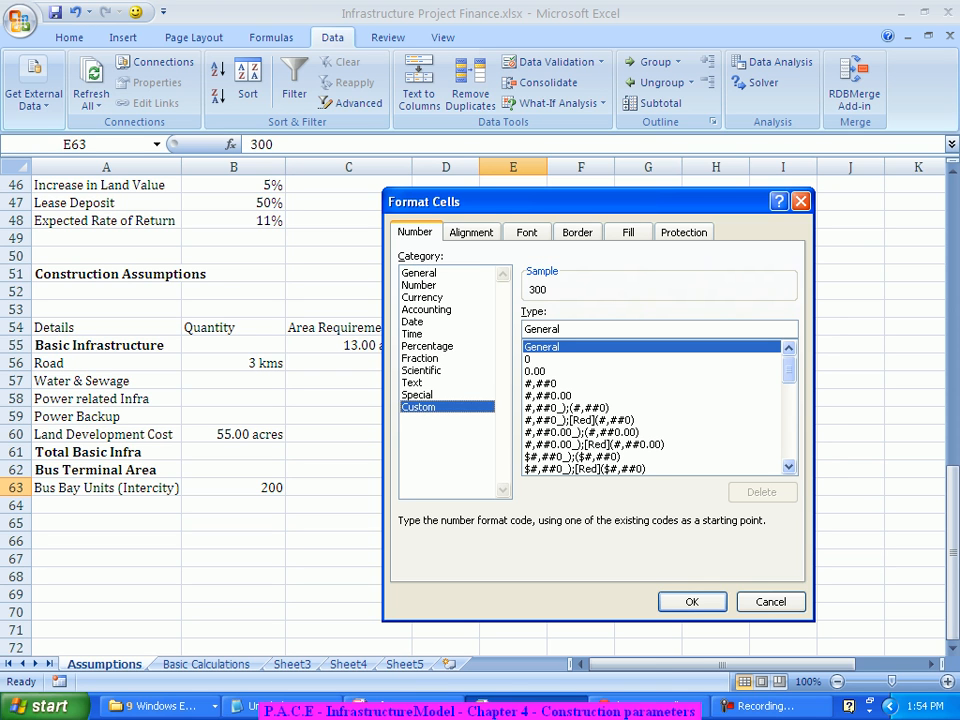
key(Tab)
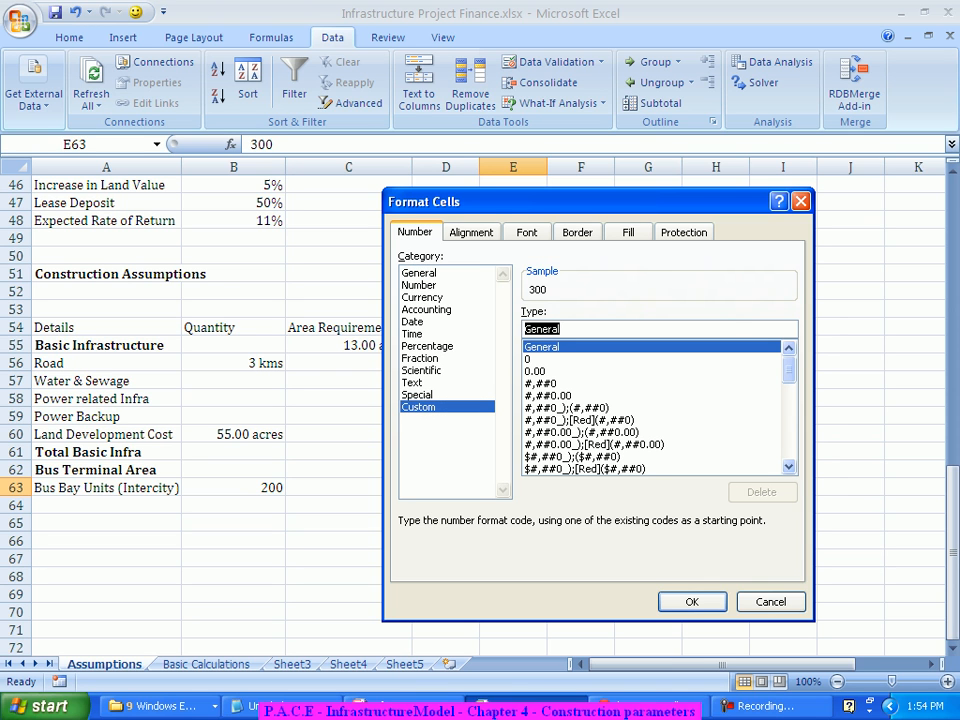
text(0 "Per Sft")
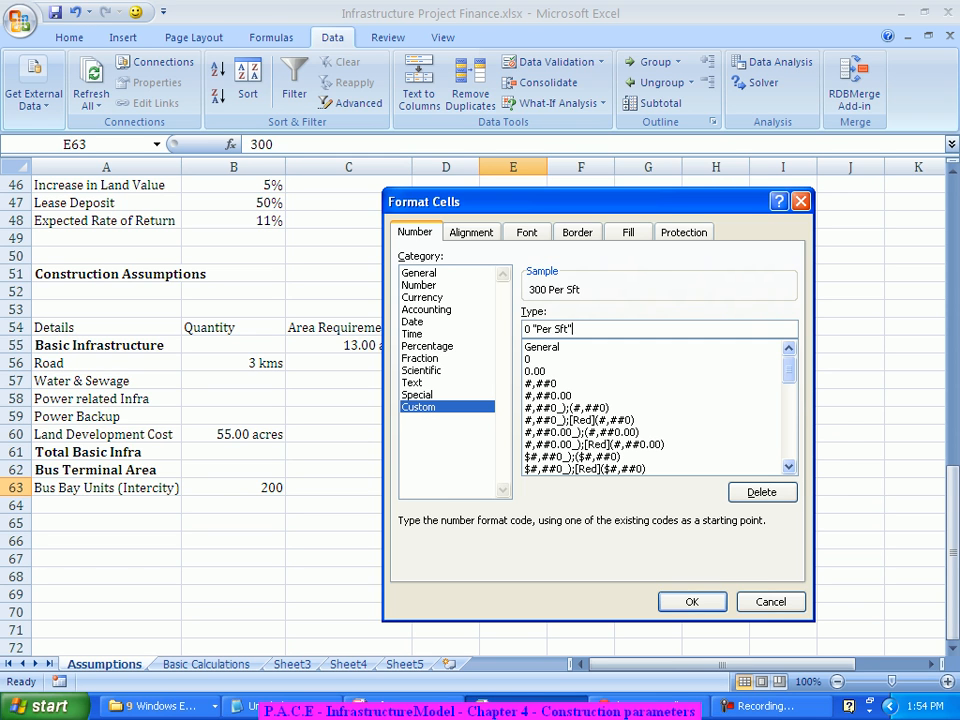
key(Return)
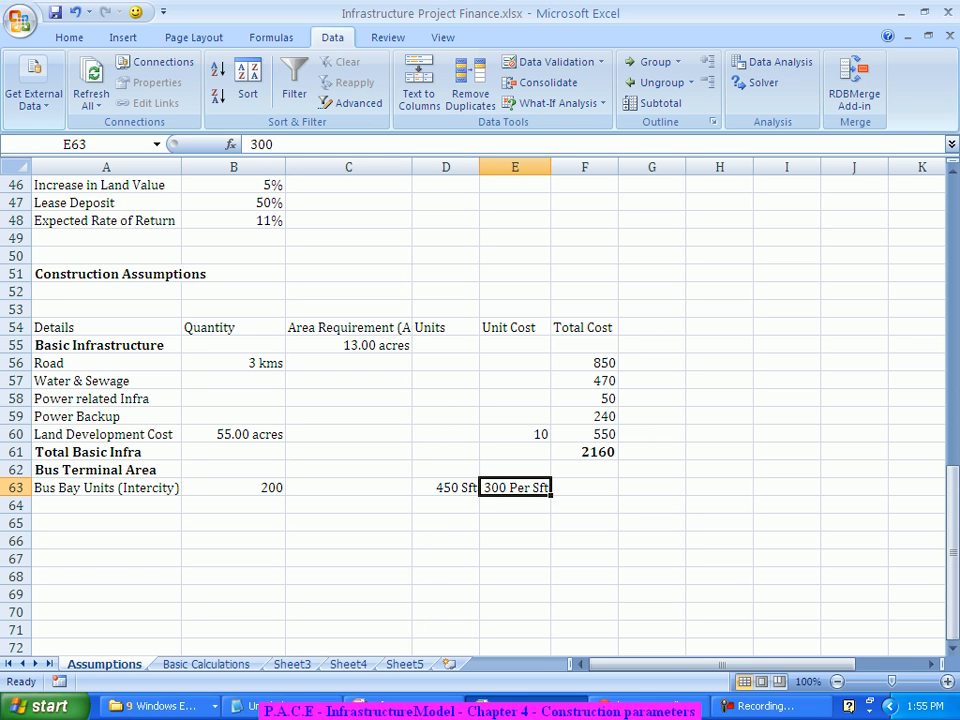
- Calculate the total cost of Bus Bay Units (Intercity) in F63 with the formula =B63*D63*E63
click(585, 488)
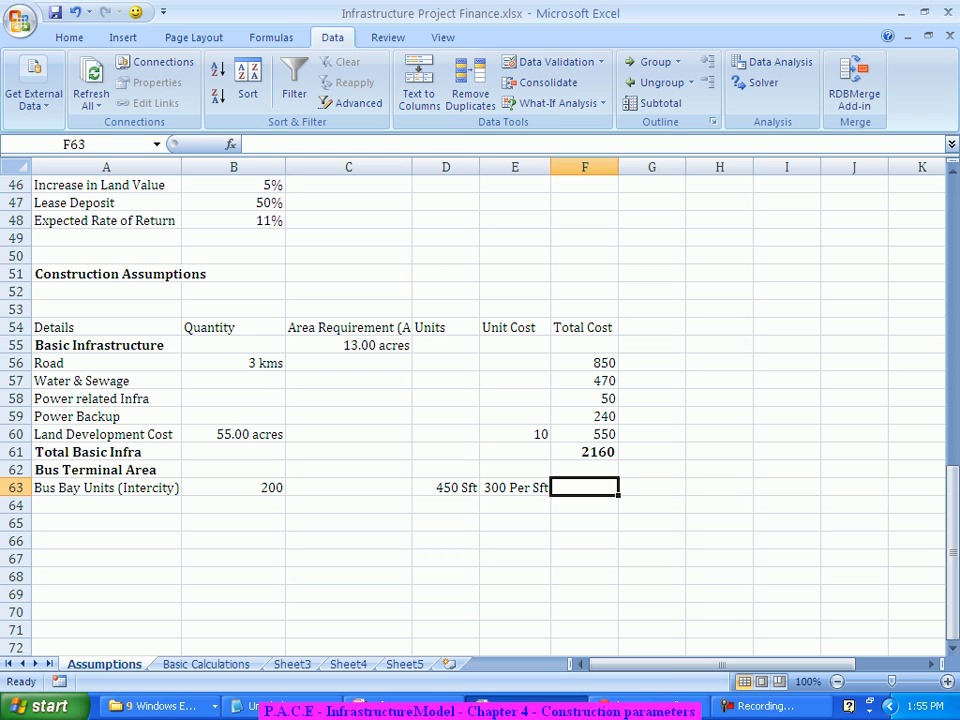
text(=)
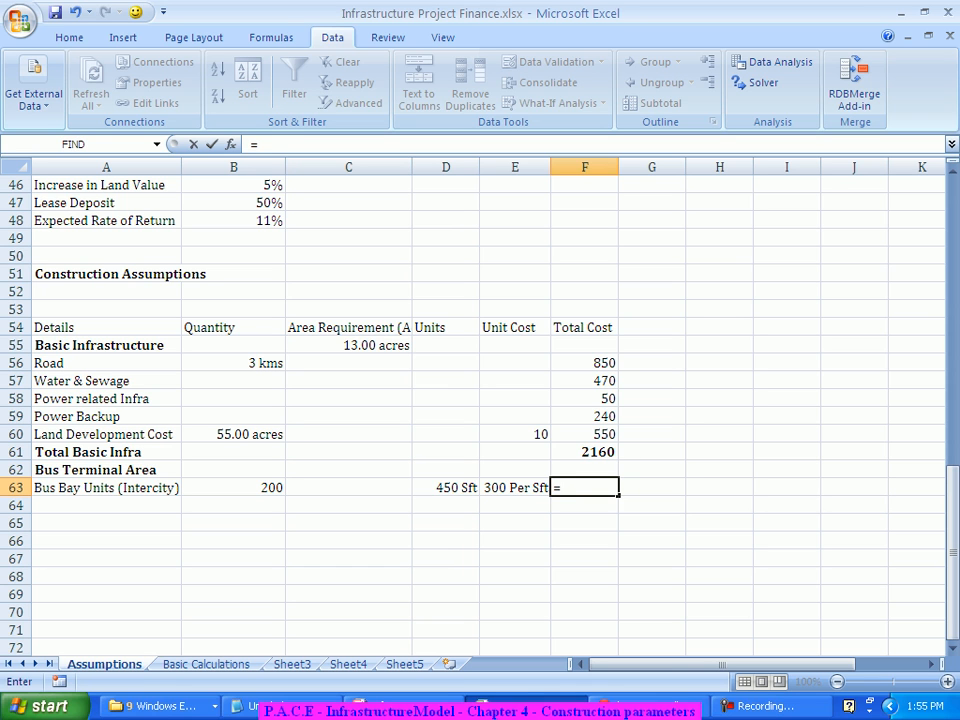
click(233, 488)
text(*)
click(446, 488)
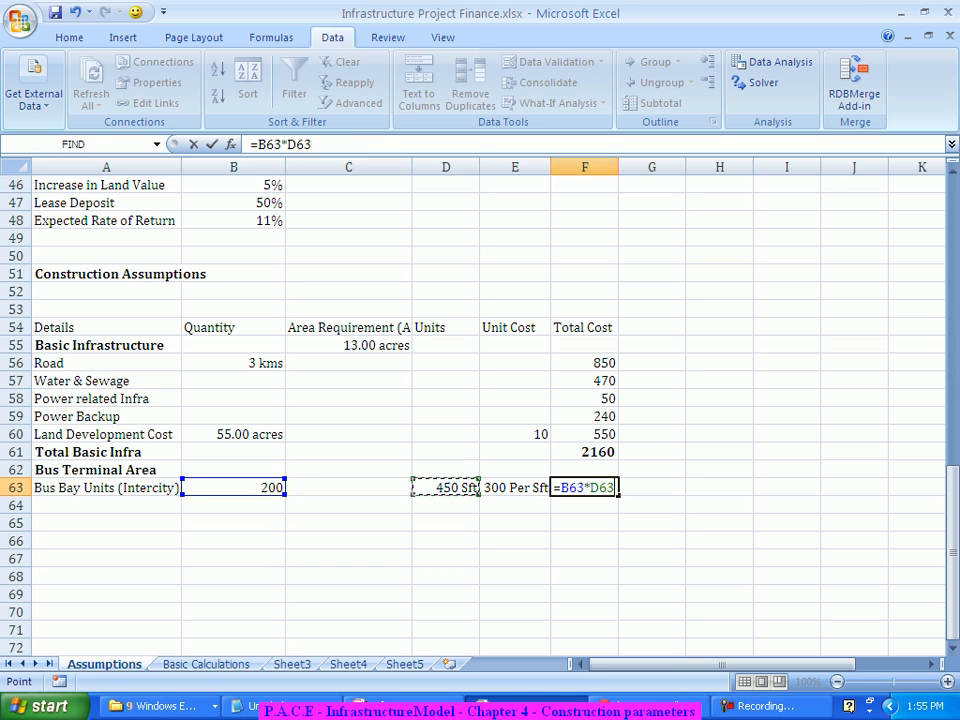
text(*)
click(515, 488)
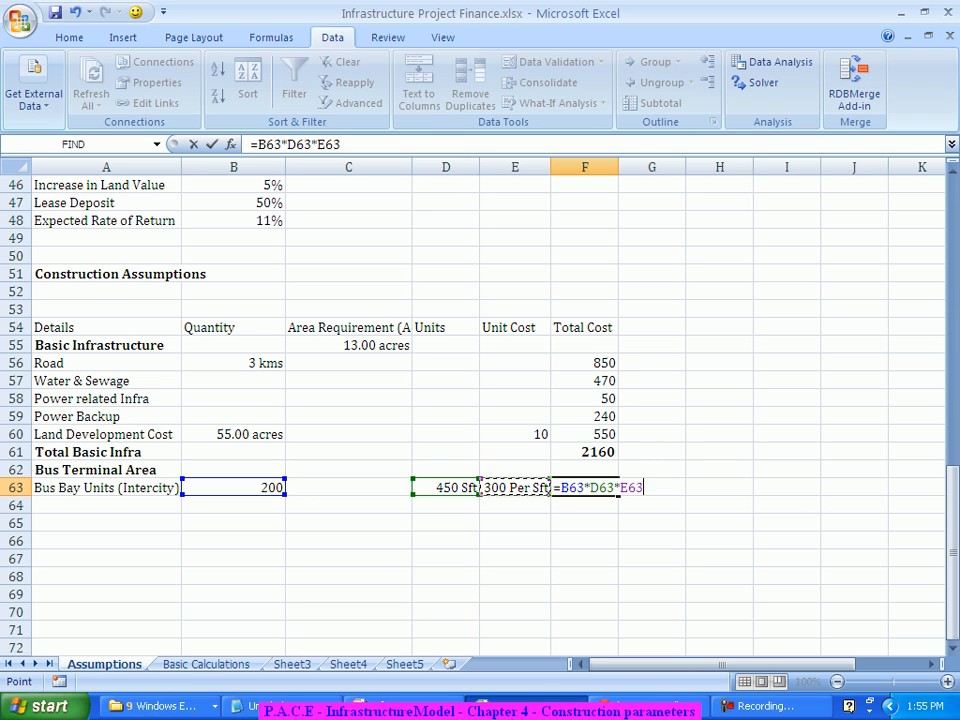
key(Return)
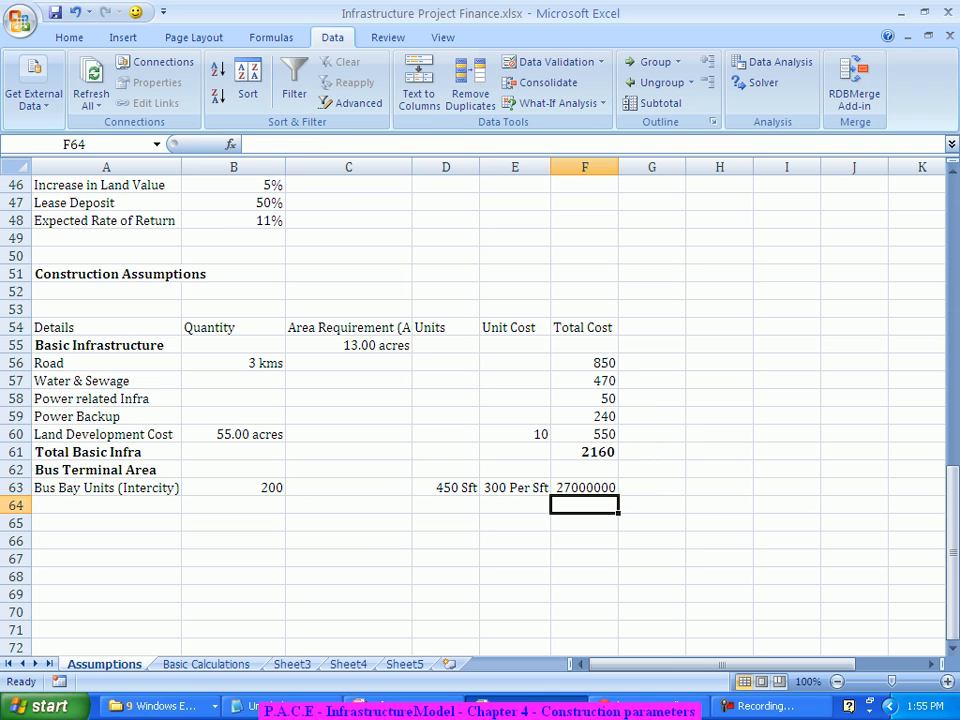
- Extend the total cost formula in F63 to divide by 10^5, giving =B63*D63*E63/10^5
click(585, 488)
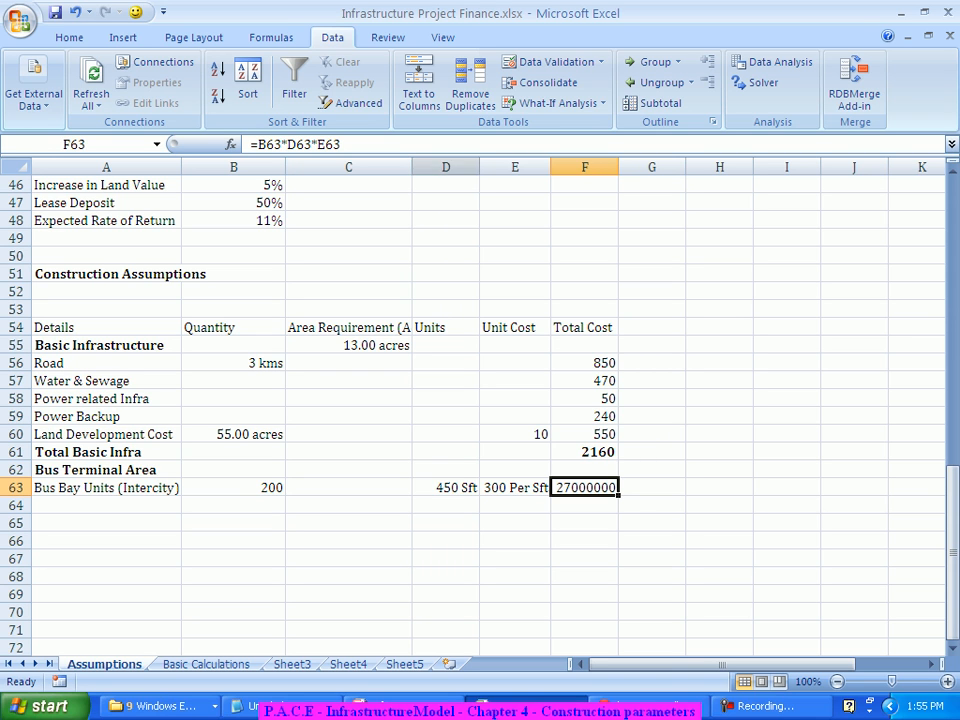
key(F2)
text(/)
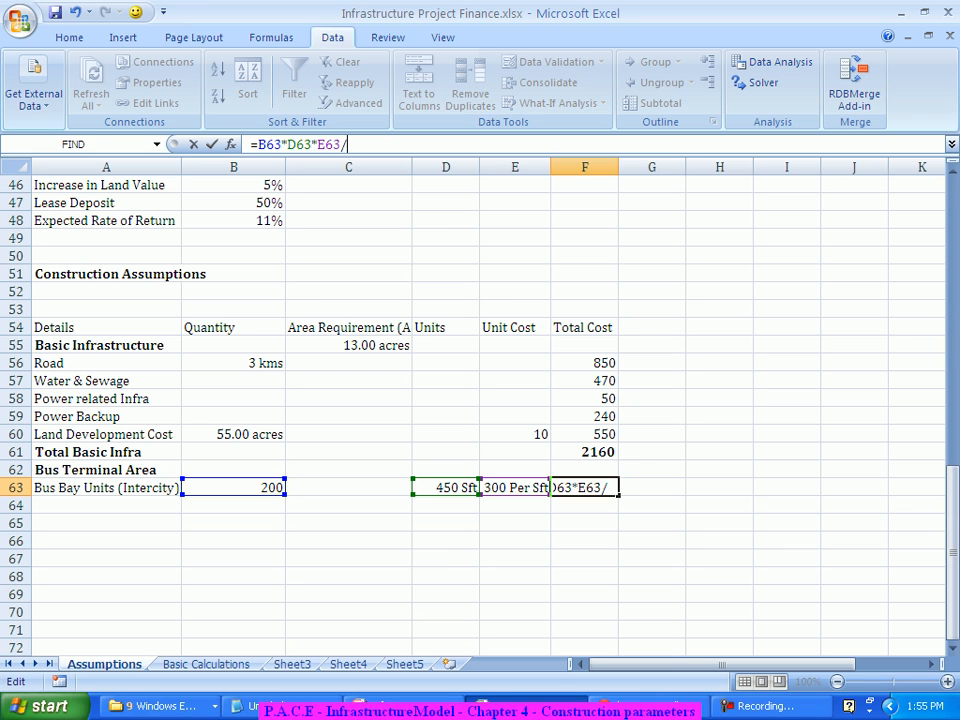
text(10^5)
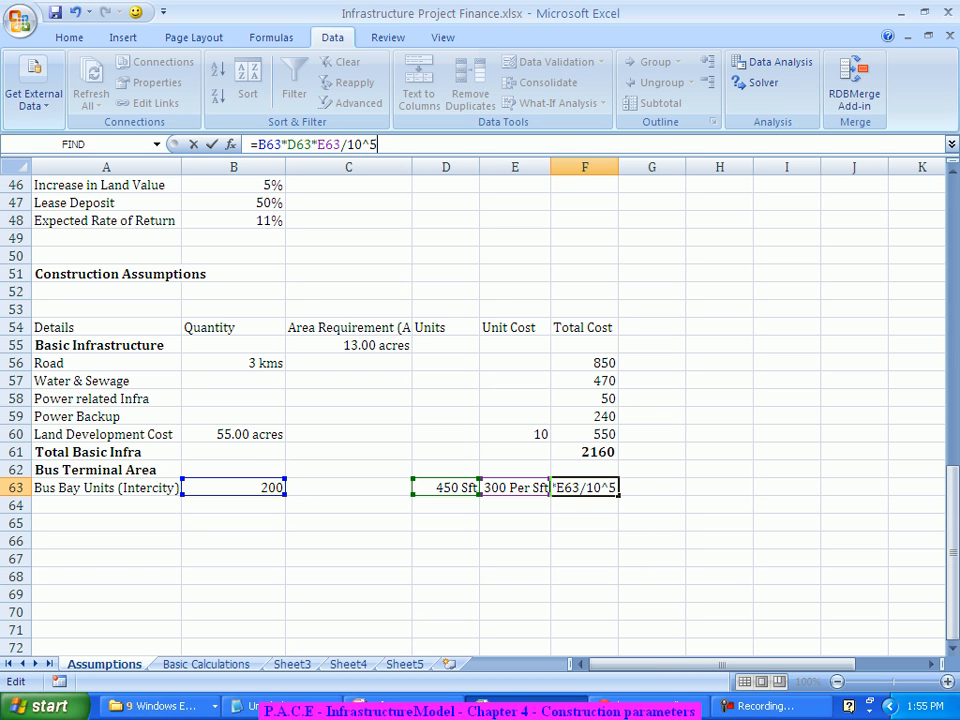
key(Return)
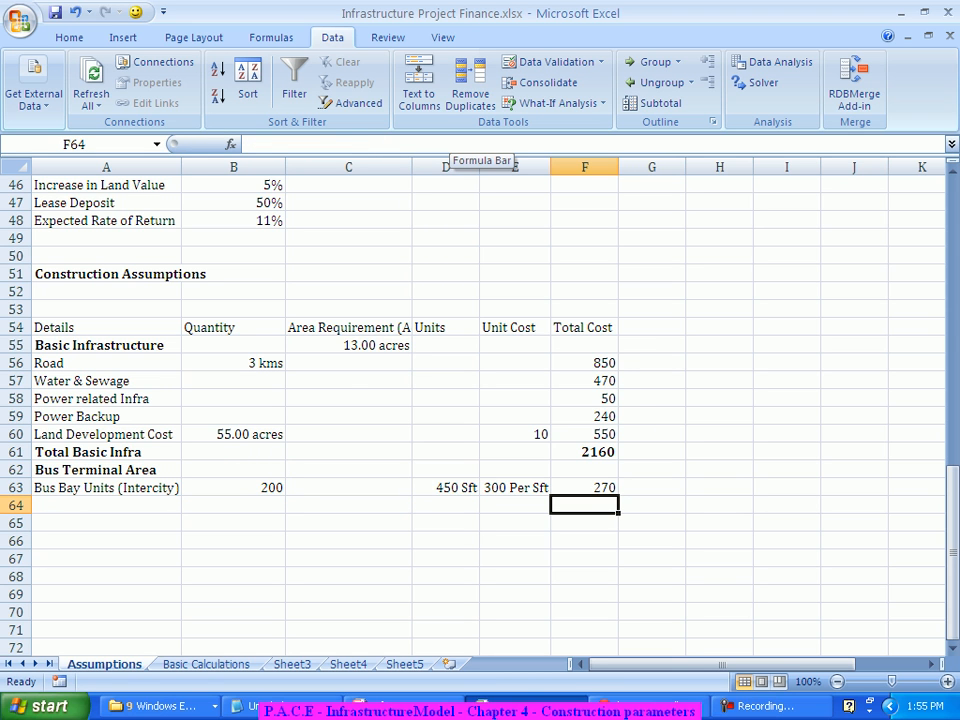
key(Up)
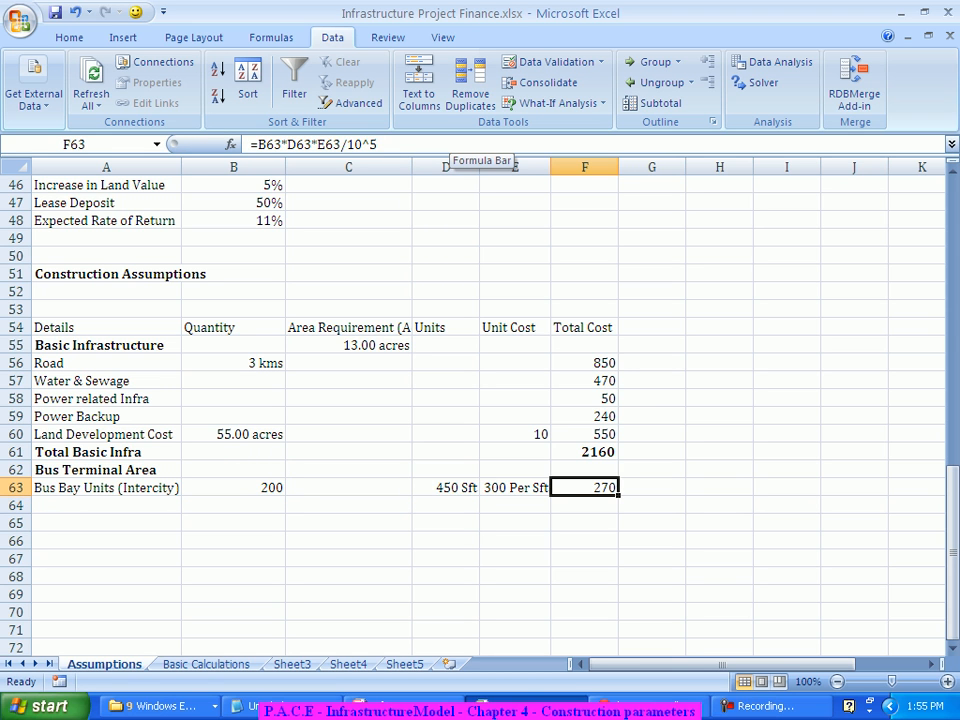
key(F2)
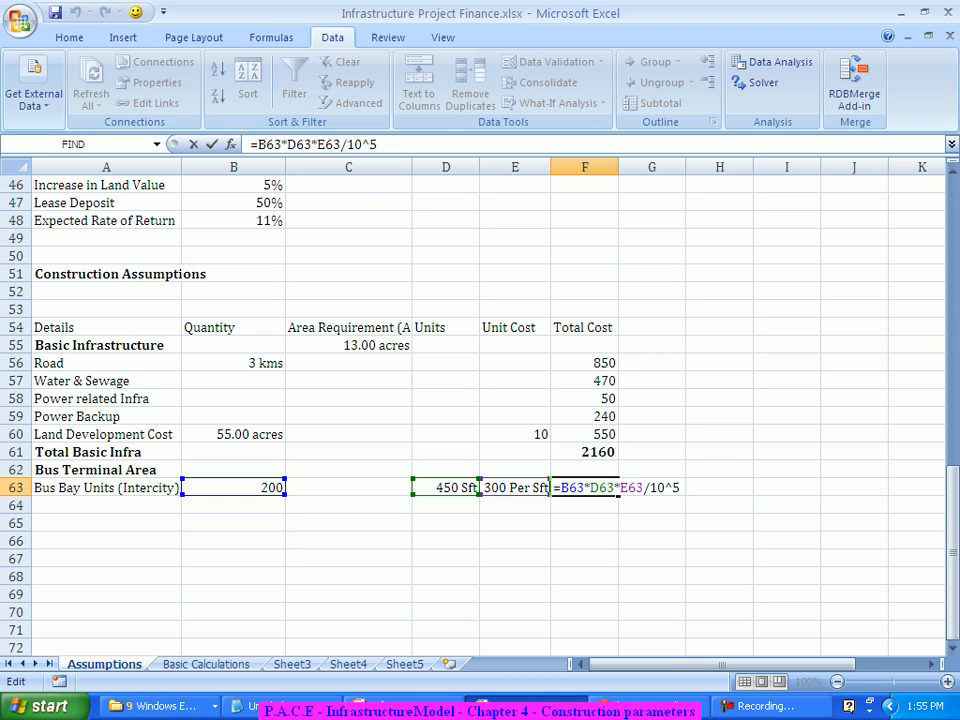
key(Return)
- Add a Bus Bay Units (City Buses) row in row 64 with a quantity of 30
key(Left)
key(Left)
key(Left)
key(Left)
key(Left)
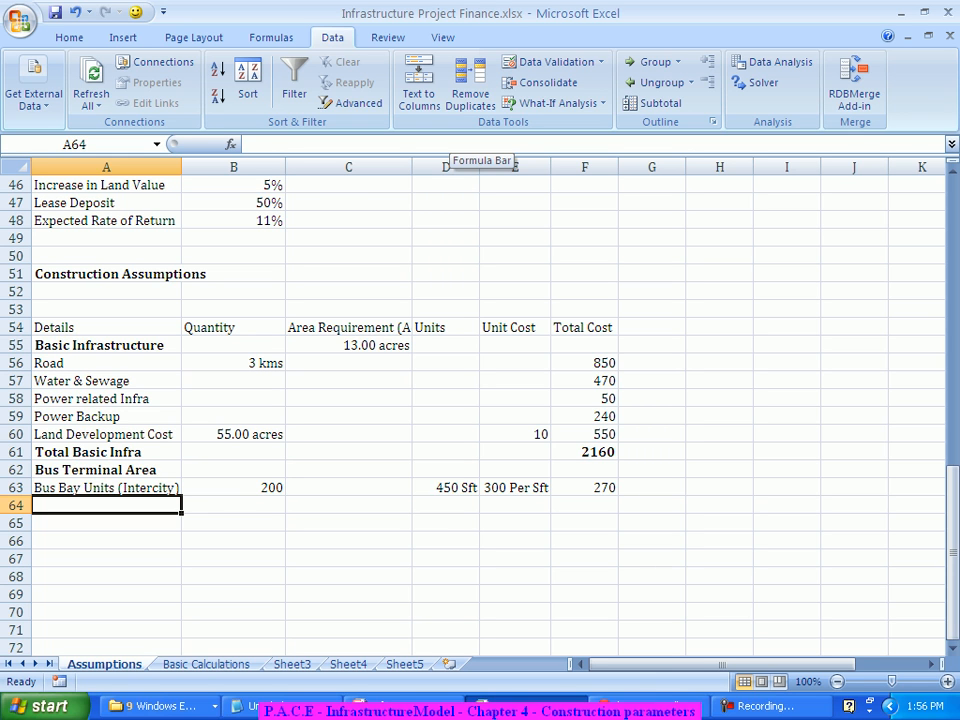
text(Bus Bat)
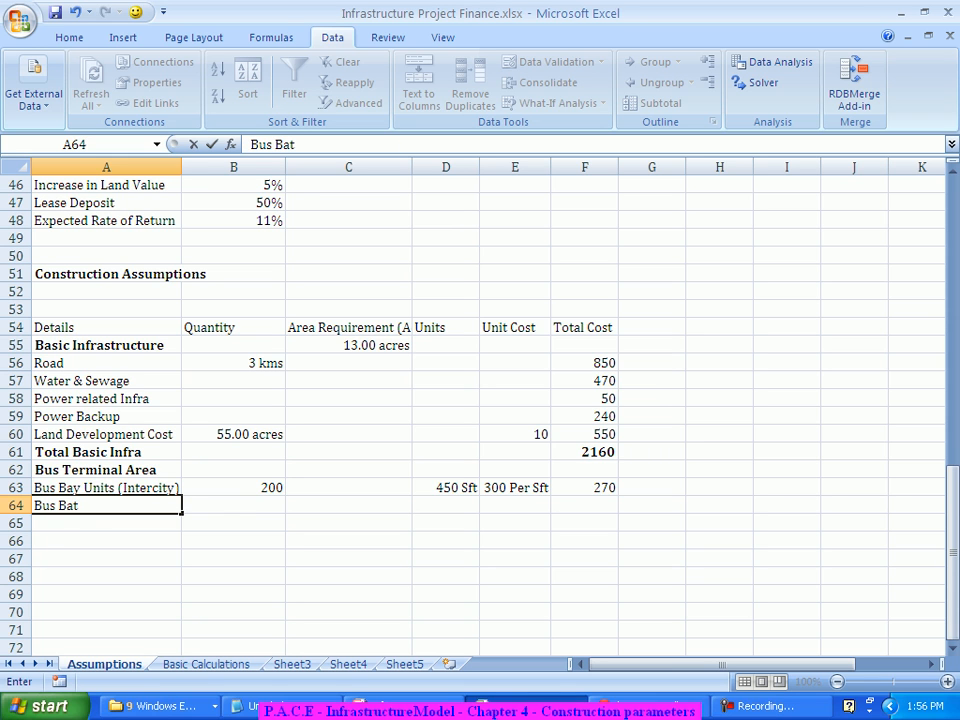
key(BackSpace)
text(y Unit)
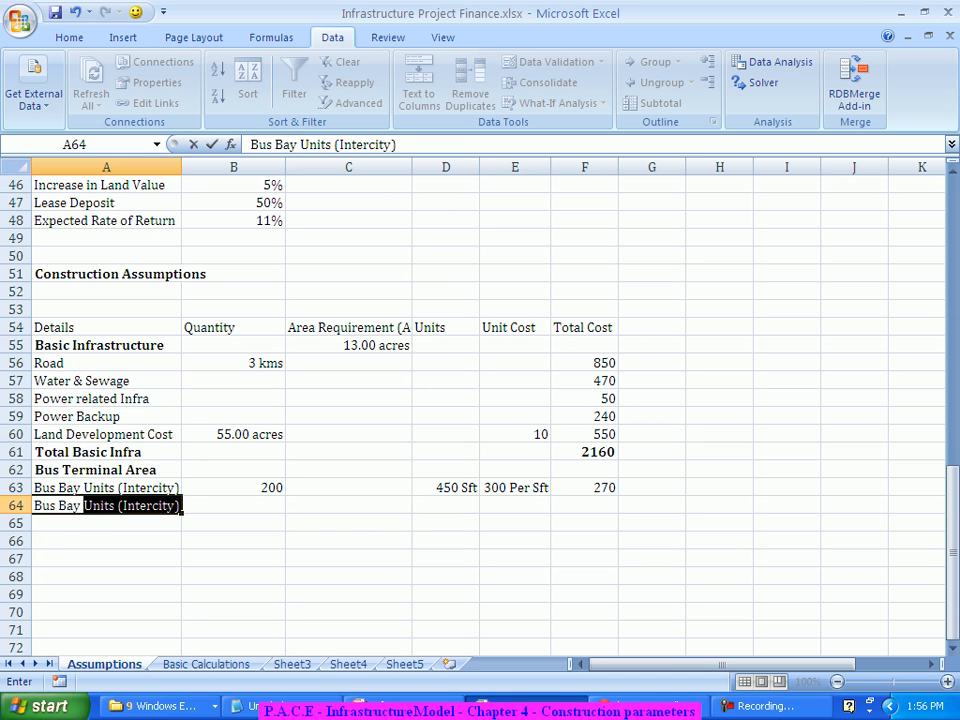
text(s (City Buses))
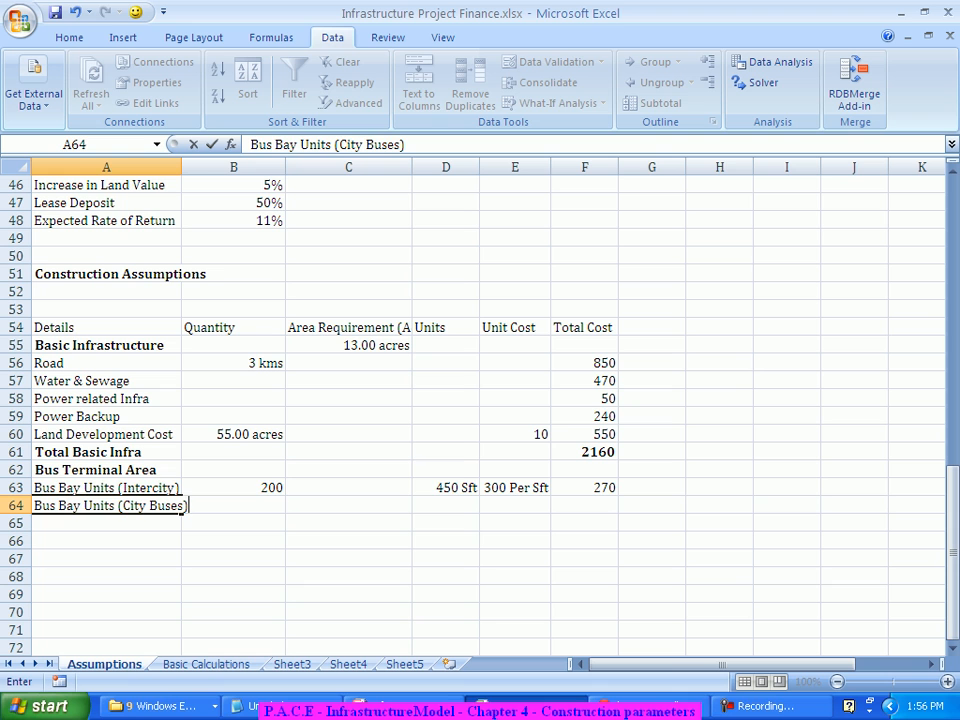
key(Tab)
text(30)
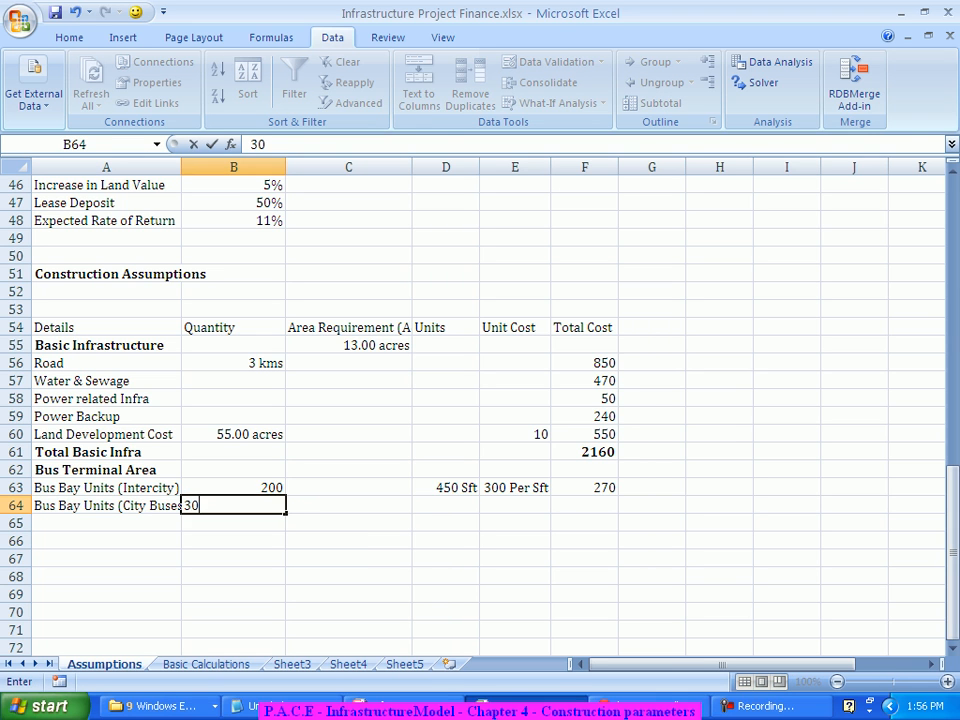
key(Tab)
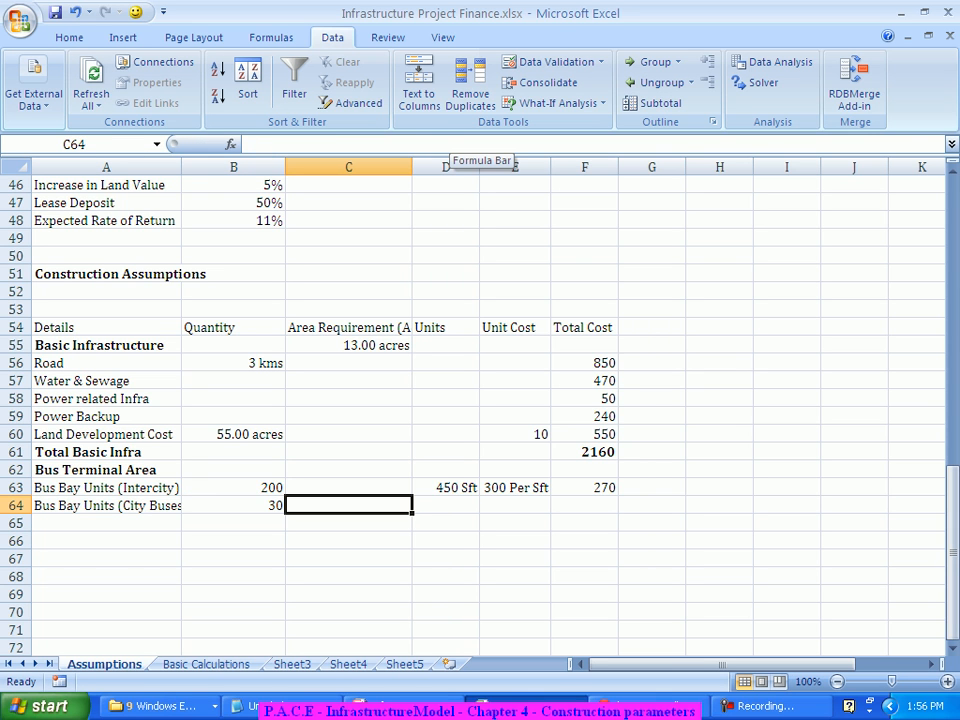
- Enter 450 as the units and 300 as the unit cost for Bus Bay Units (City Buses) in row 64
key(Tab)
text(450)
key(Tab)
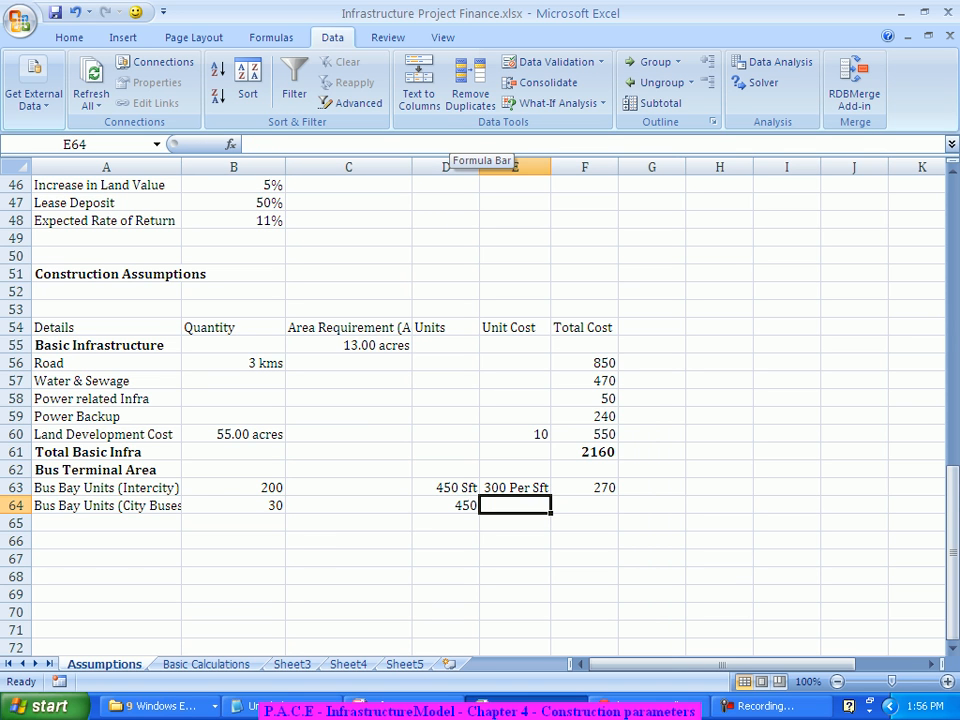
text(300)
key(Tab)
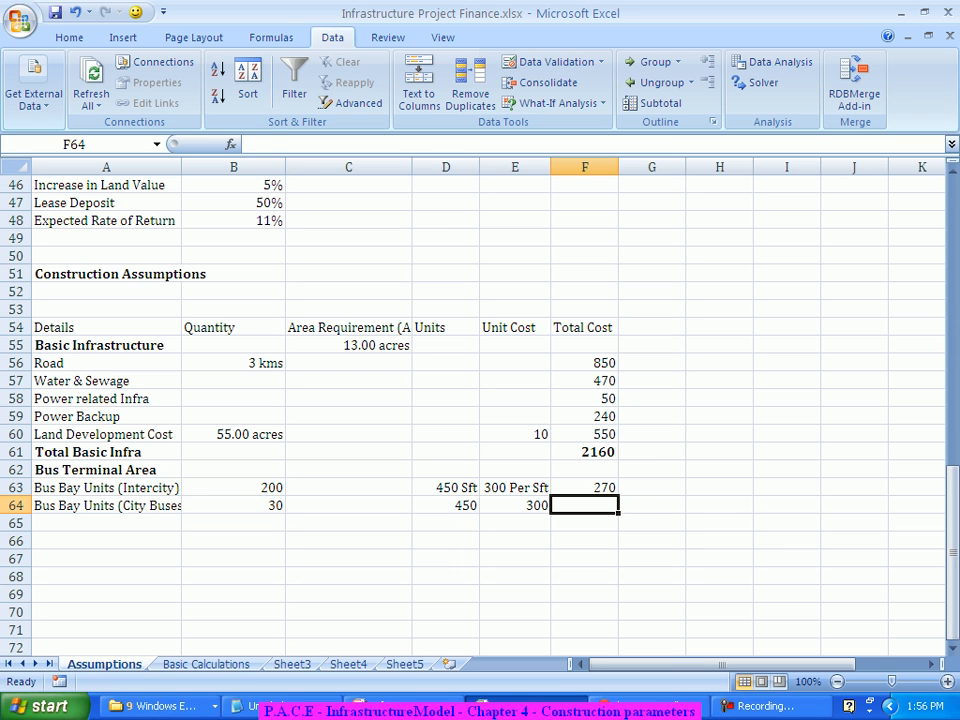
click(233, 488)
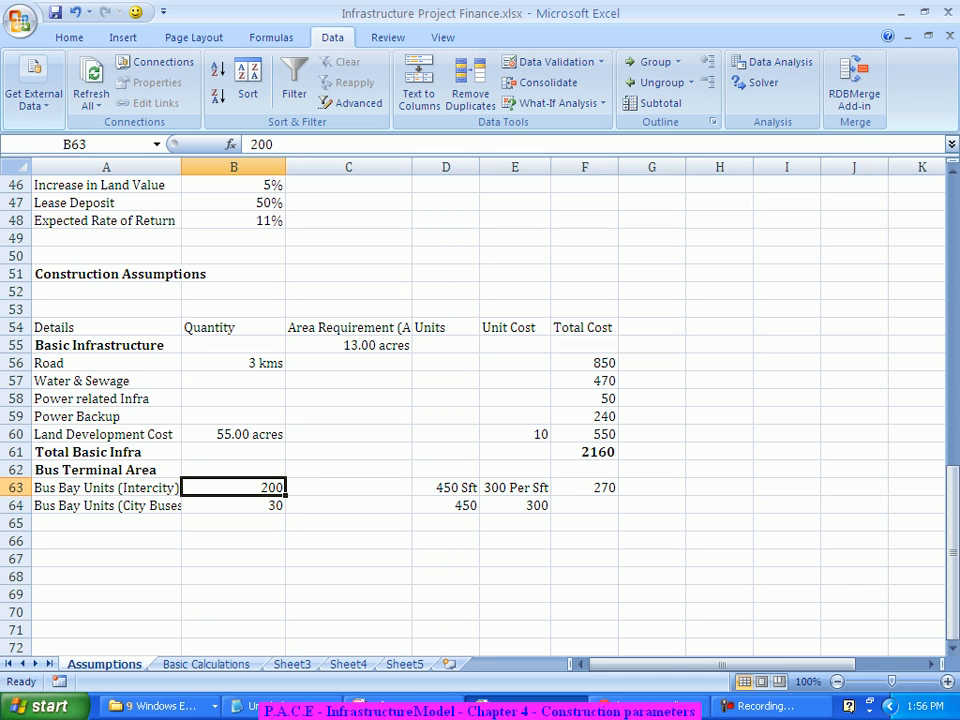
click(462, 505)
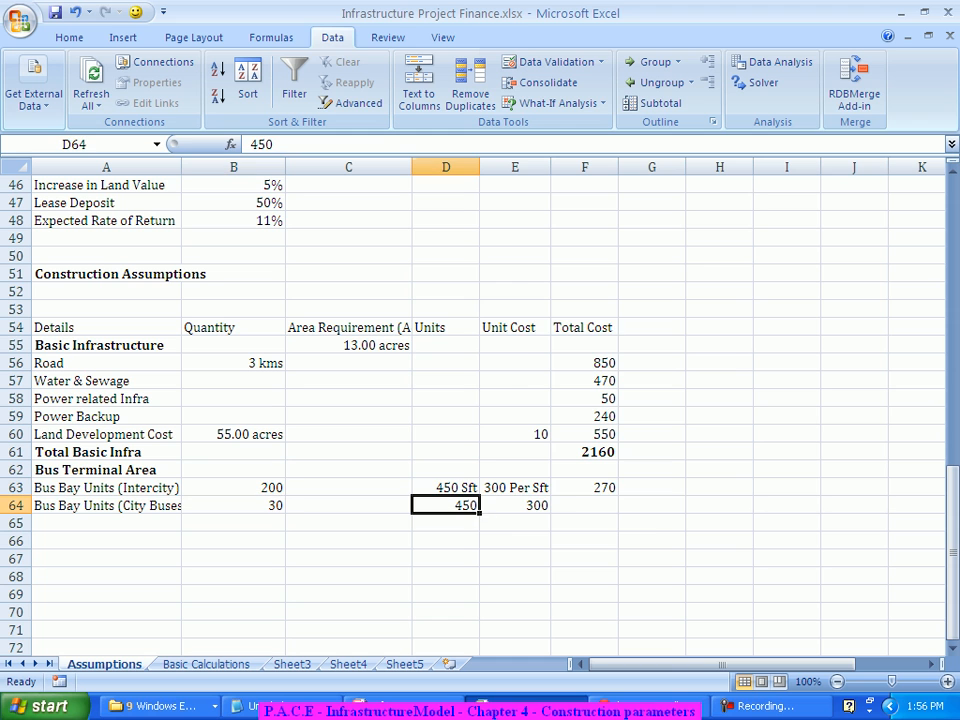
right_click(468, 505)
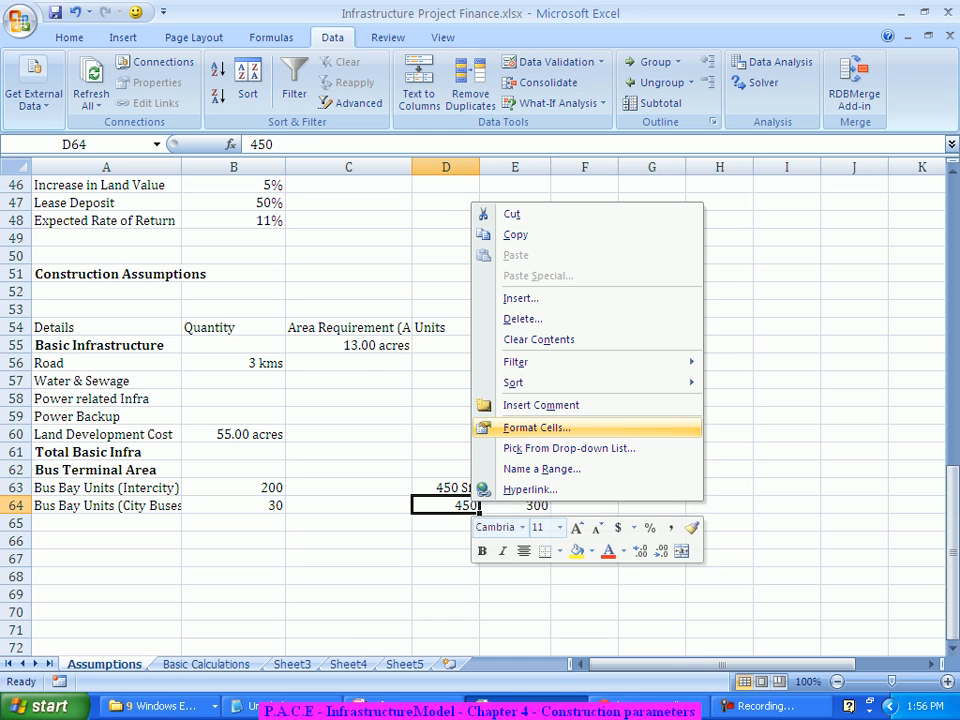
click(537, 427)
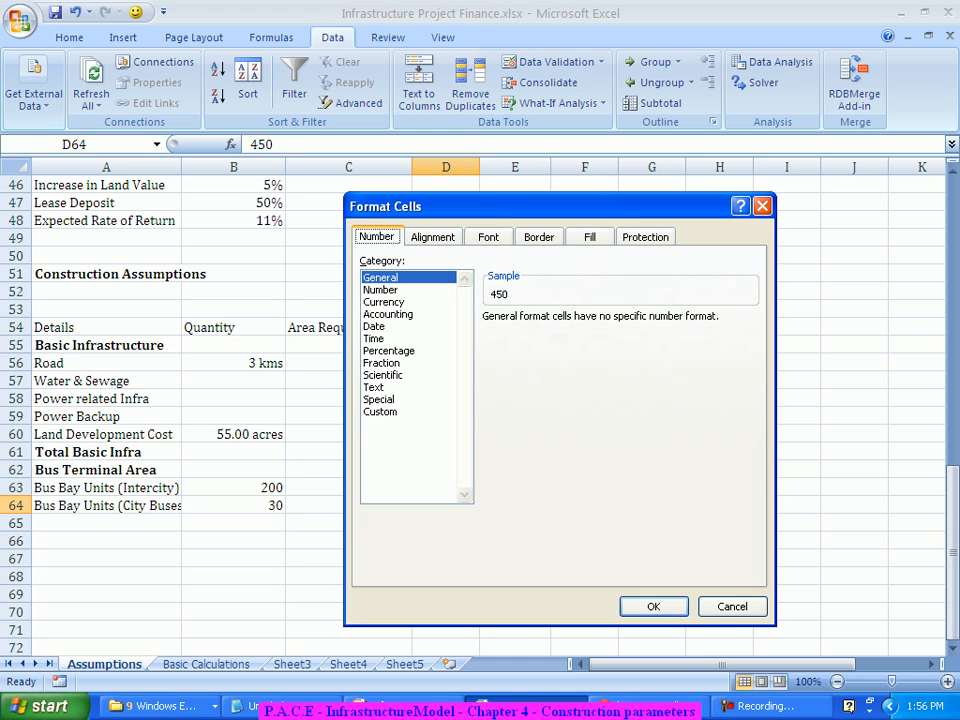
click(381, 412)
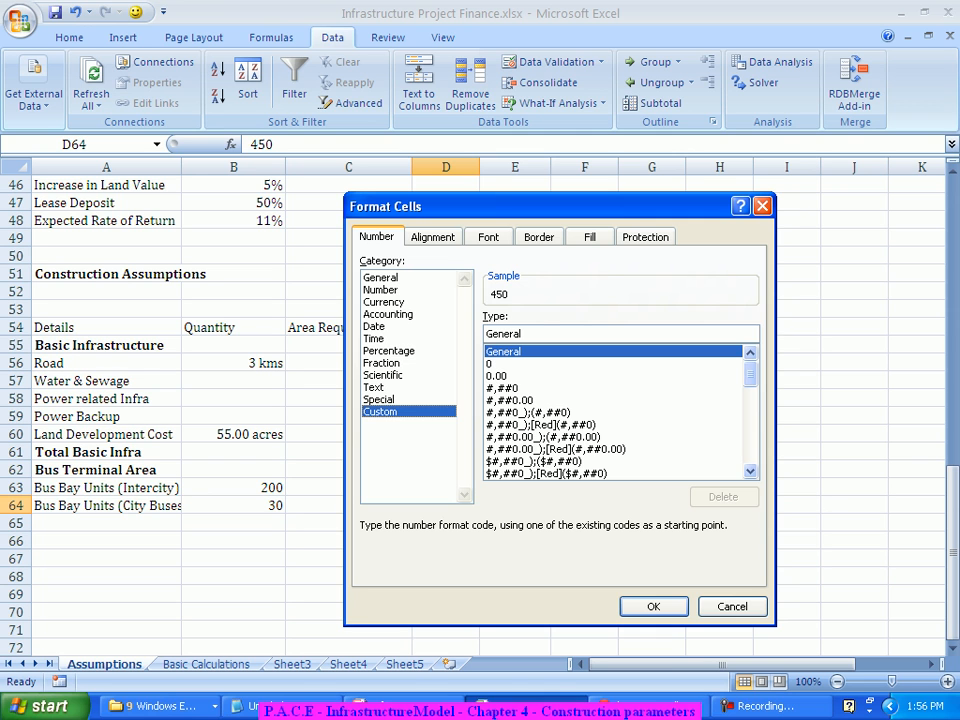
click(733, 606)
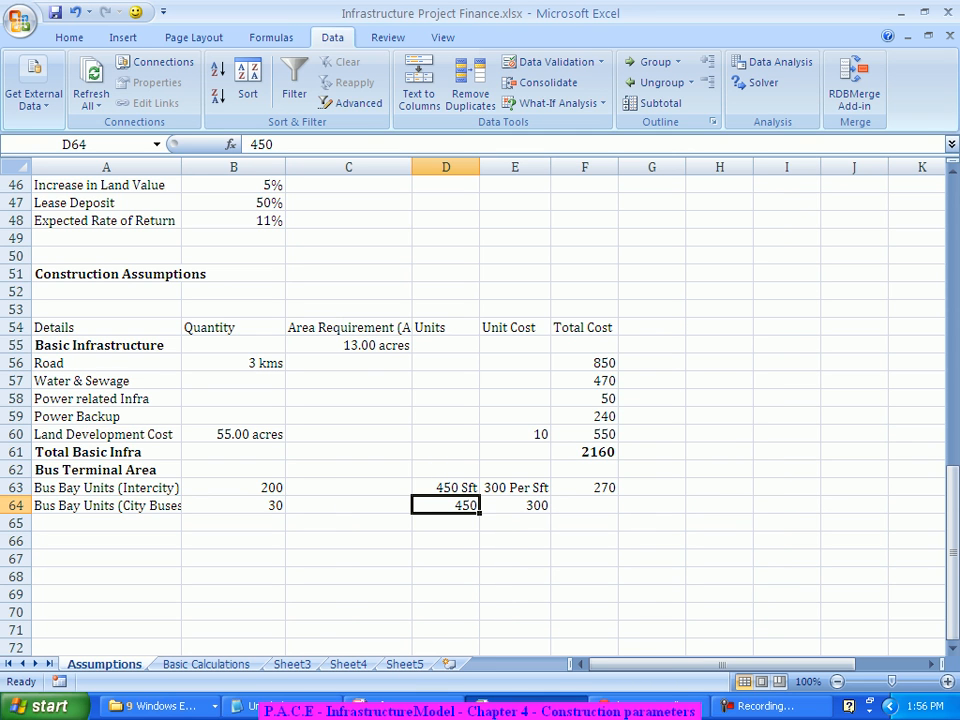
- Copy the Sft format from D63 to D64 and the Per Sft format from E63 to E64
click(445, 488)
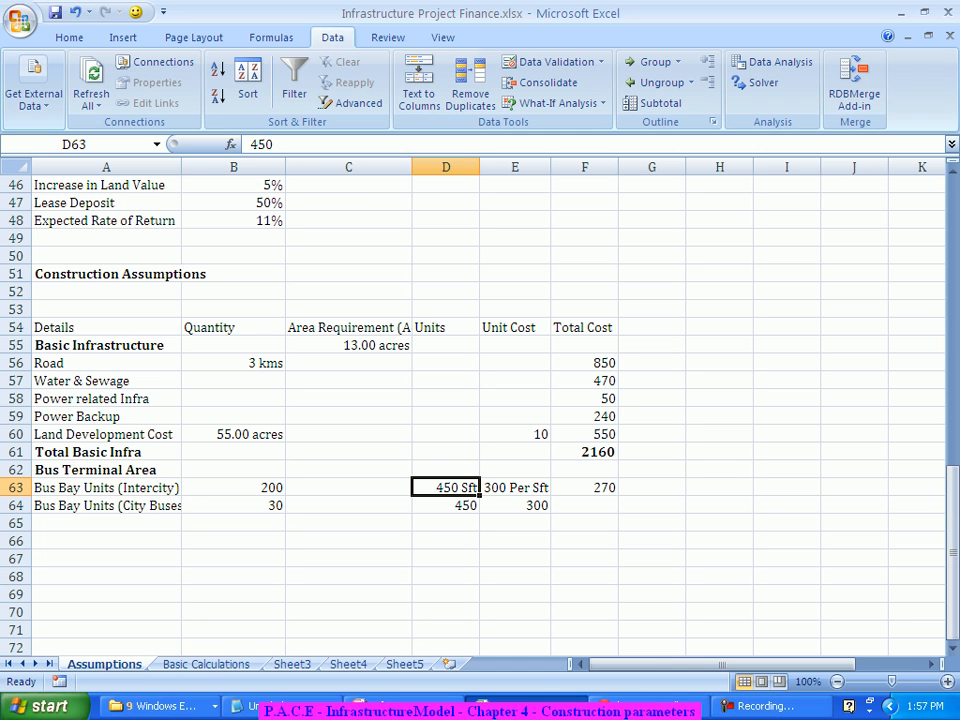
click(69, 37)
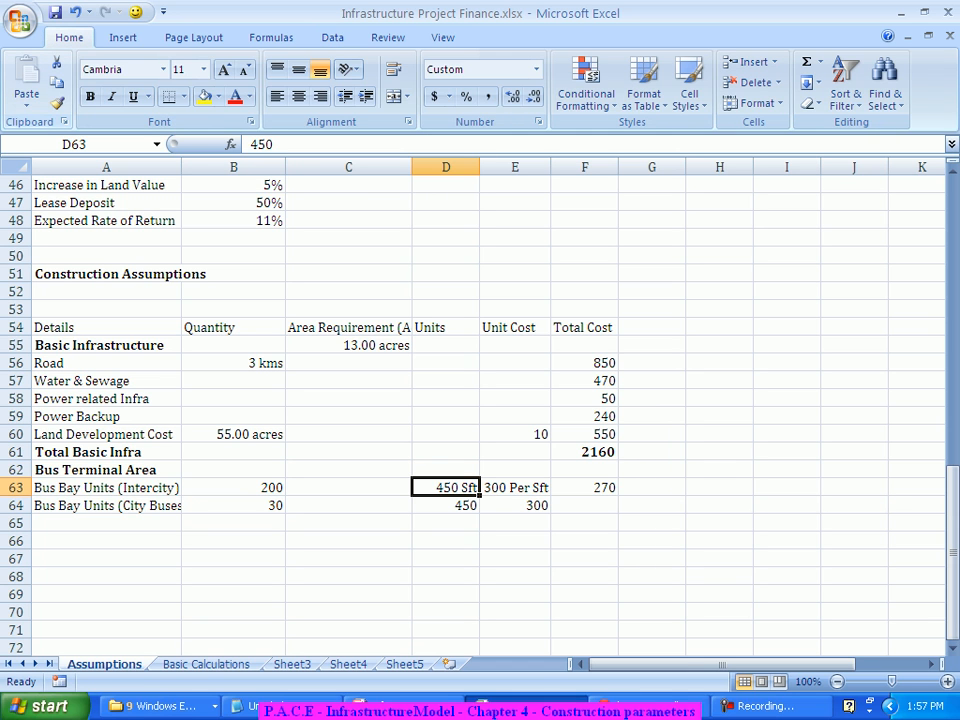
click(57, 103)
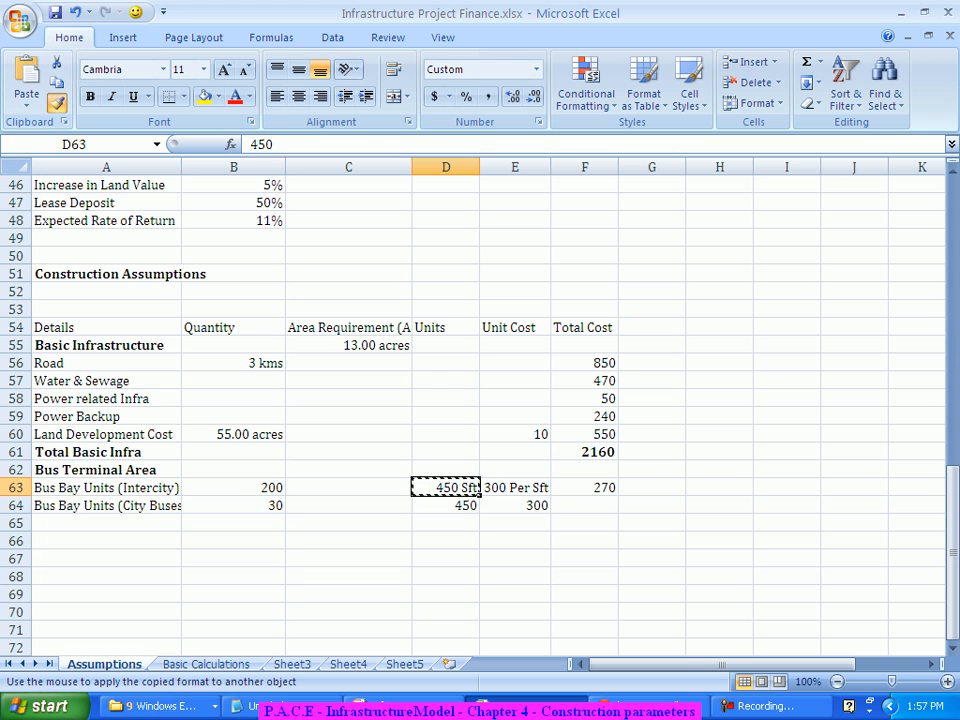
click(446, 506)
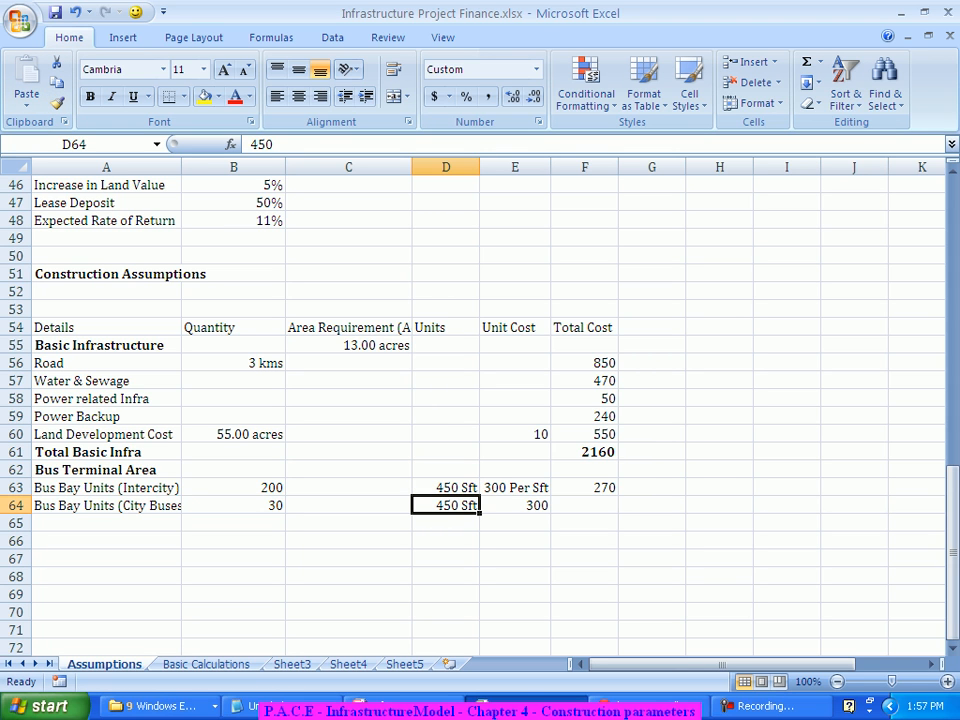
click(515, 488)
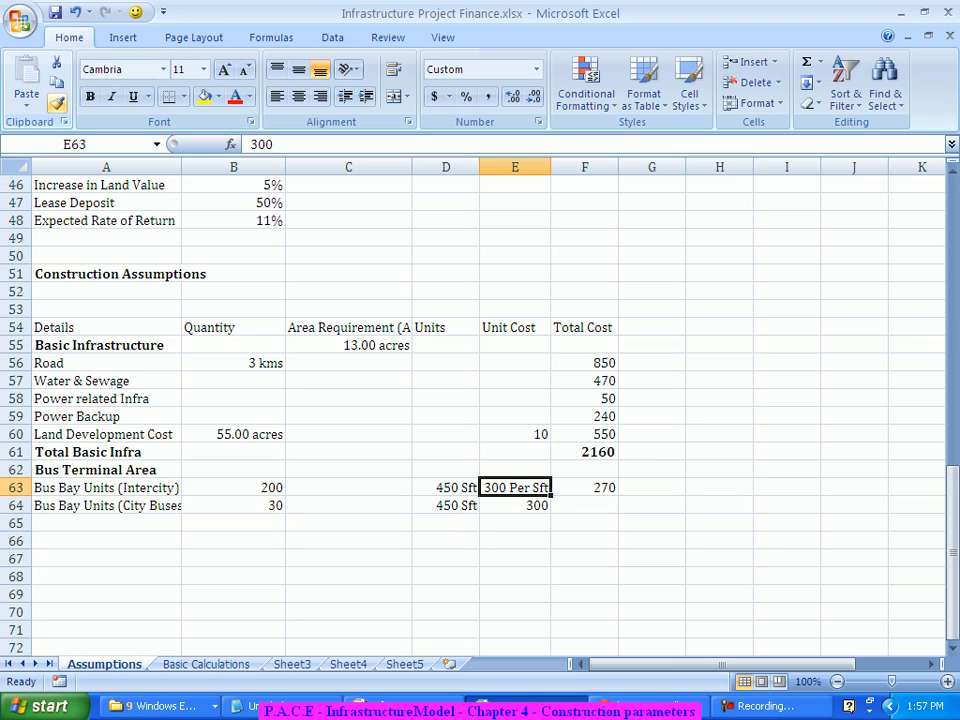
click(57, 103)
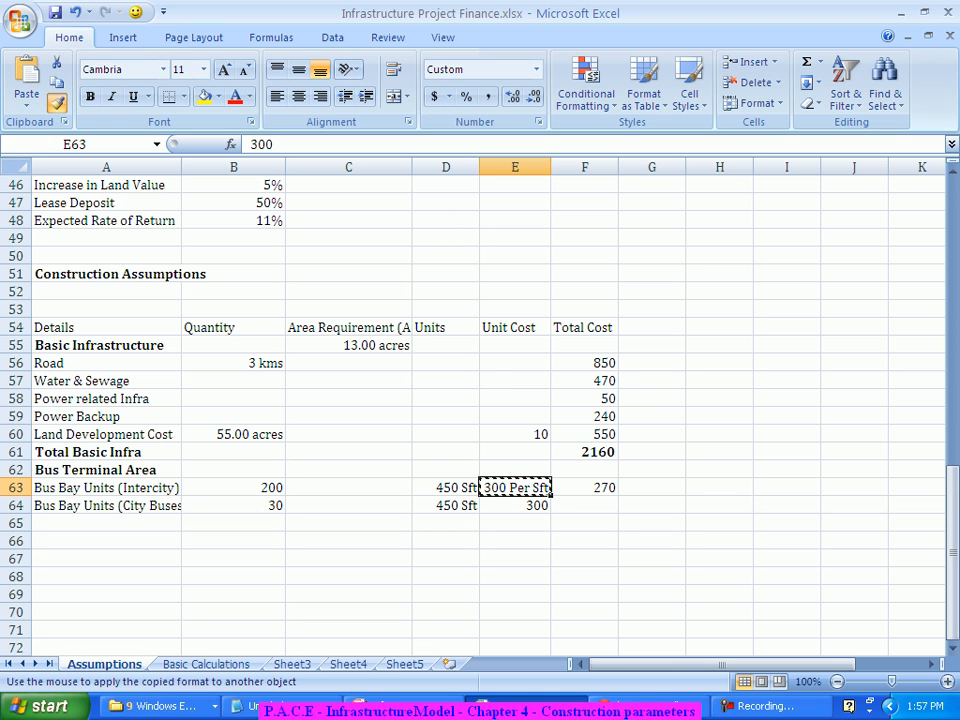
click(515, 506)
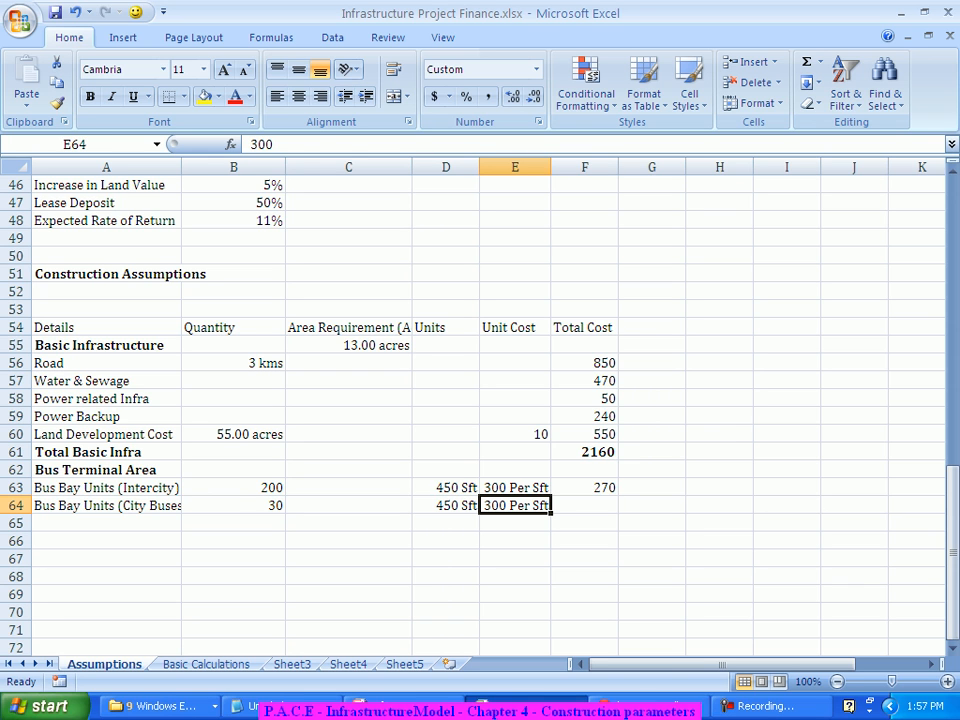
- Fill the total cost formula from F63 down to F64 for Bus Bay Units (City Buses)
click(585, 506)
click(585, 488)
drag(618, 496, 612, 510)
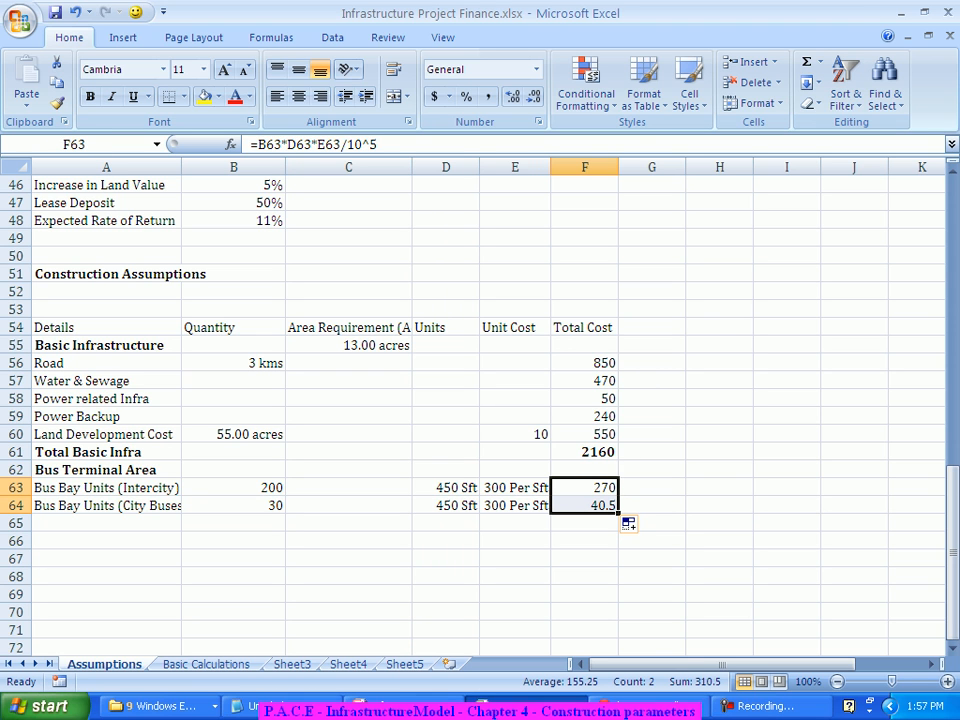
click(585, 523)
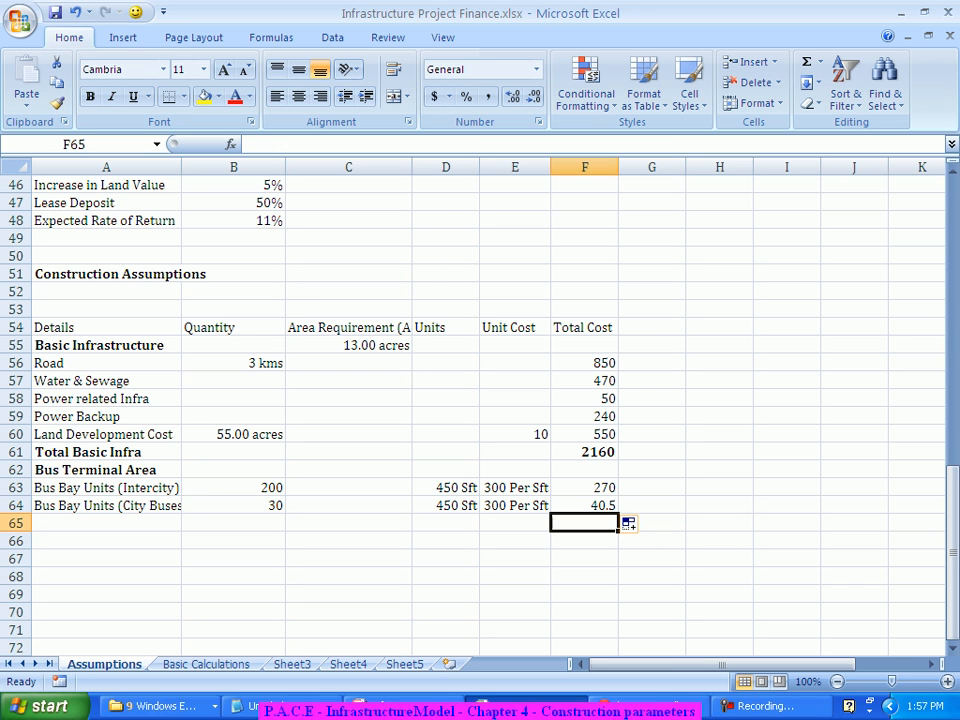
- Add a Passenger Lobby row in row 65 with quantity 1, units 100000 and unit cost 1000
click(106, 523)
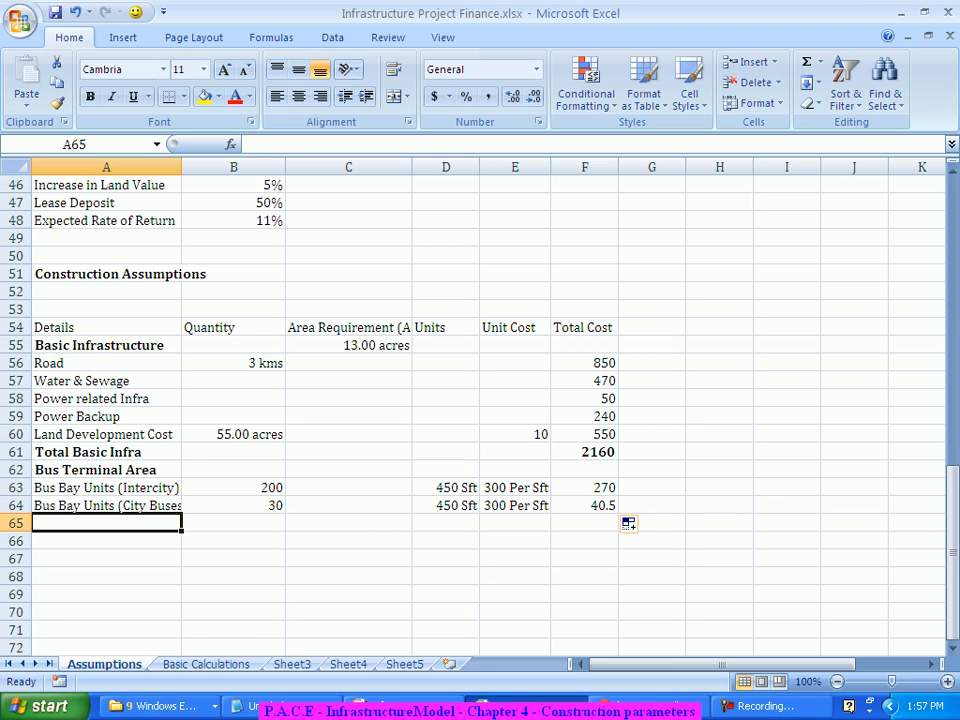
text(Passenger Lobby)
key(Tab)
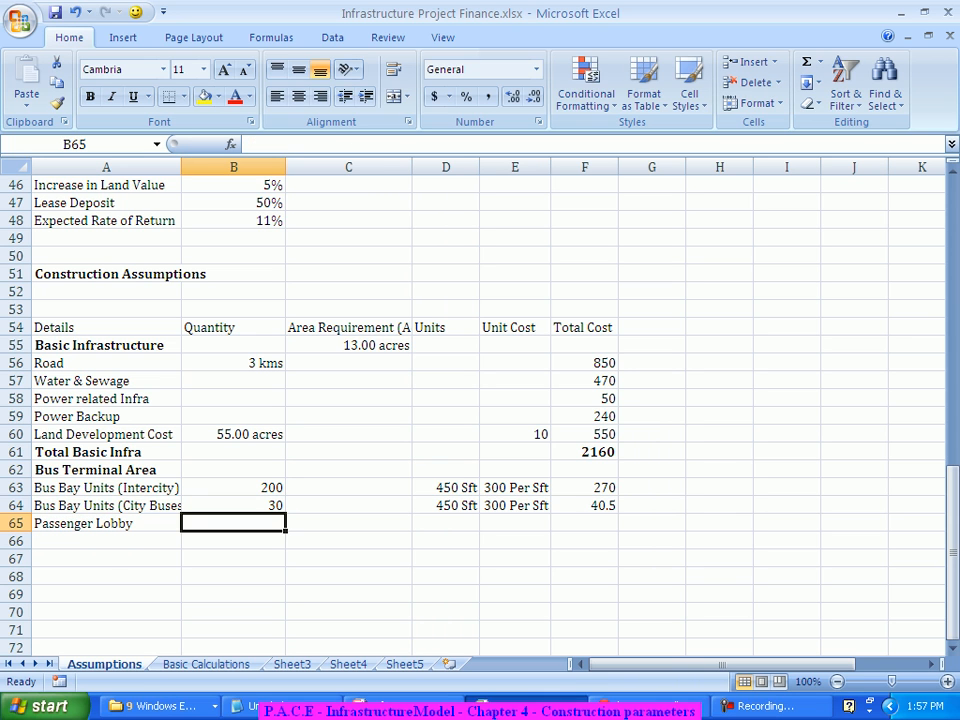
text(1)
key(Tab)
key(Tab)
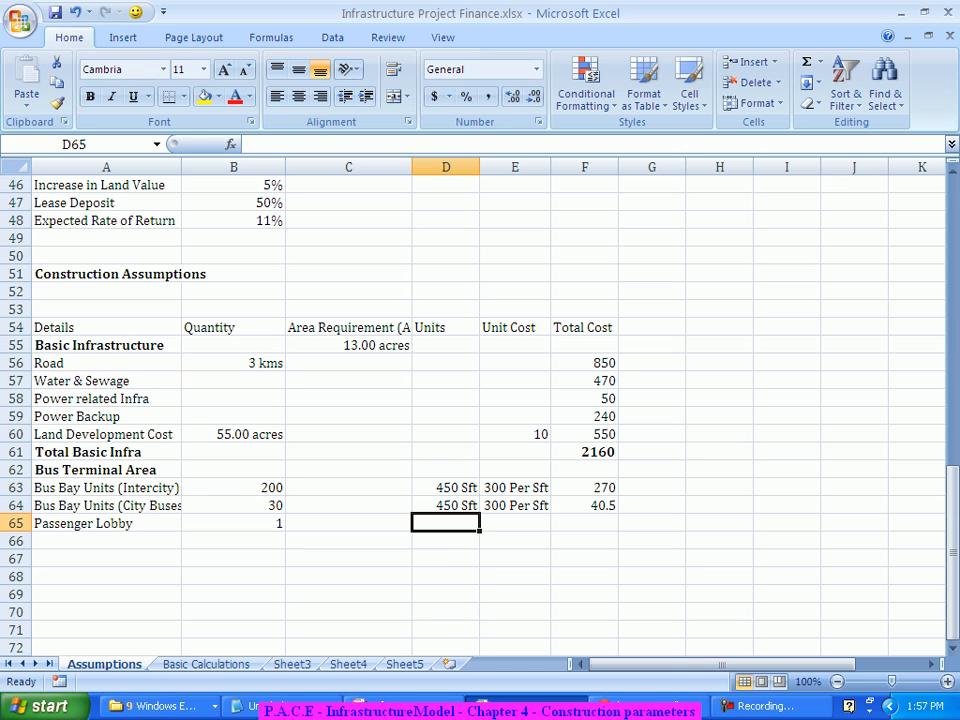
text(100000)
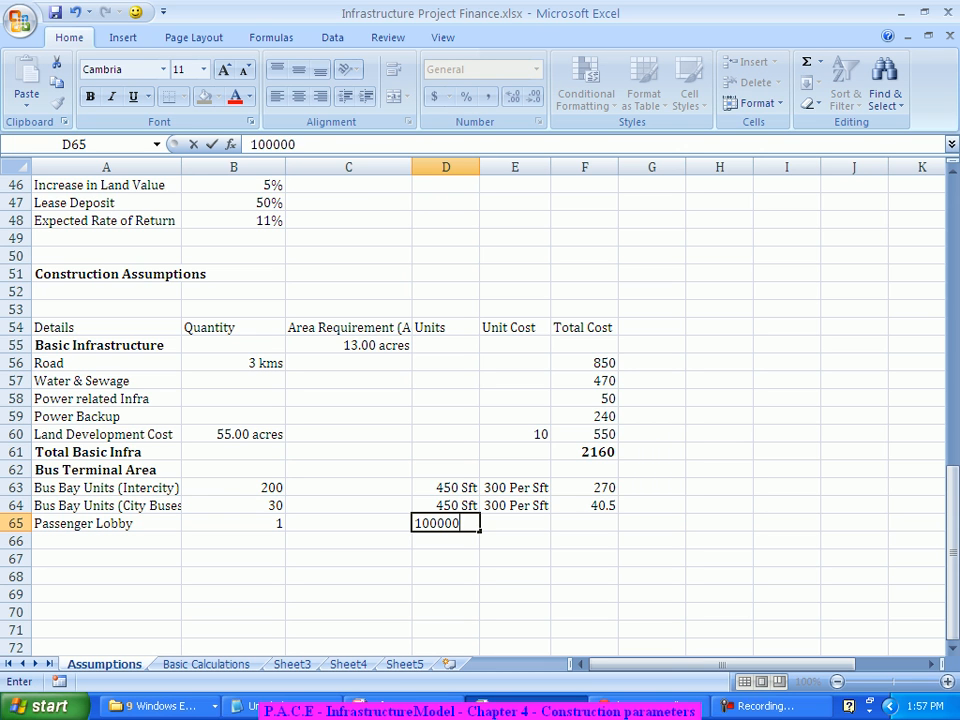
key(Tab)
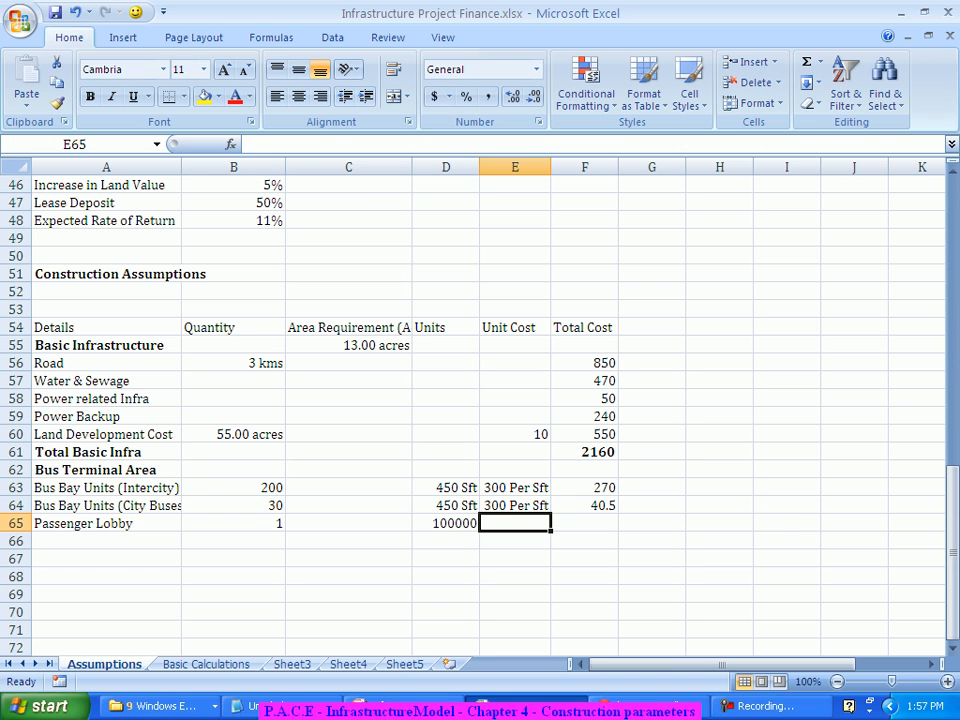
text(1000)
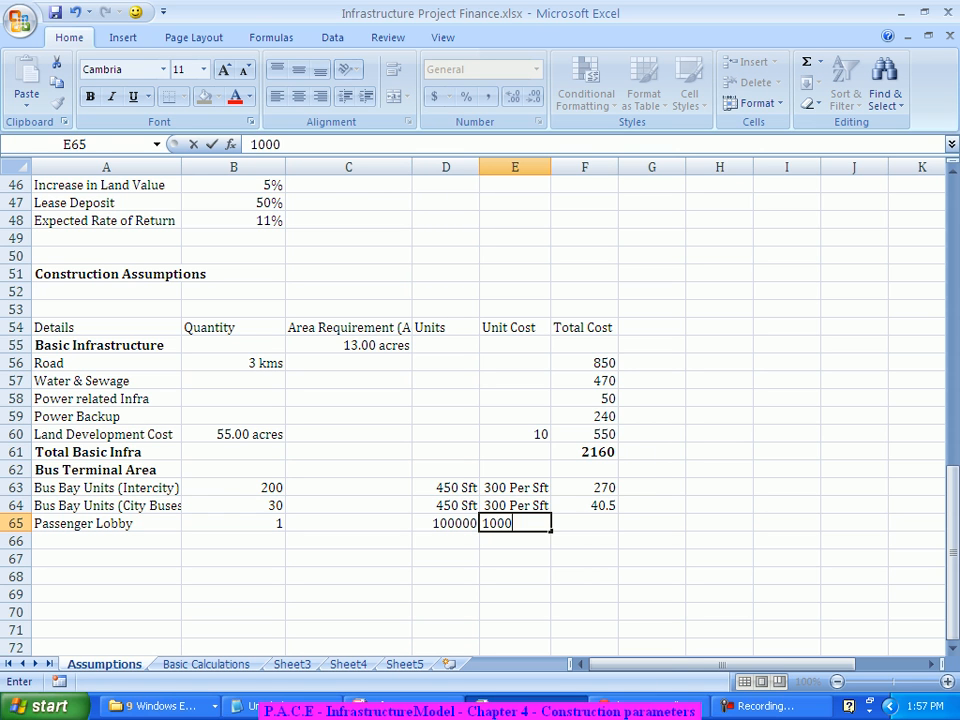
key(Tab)
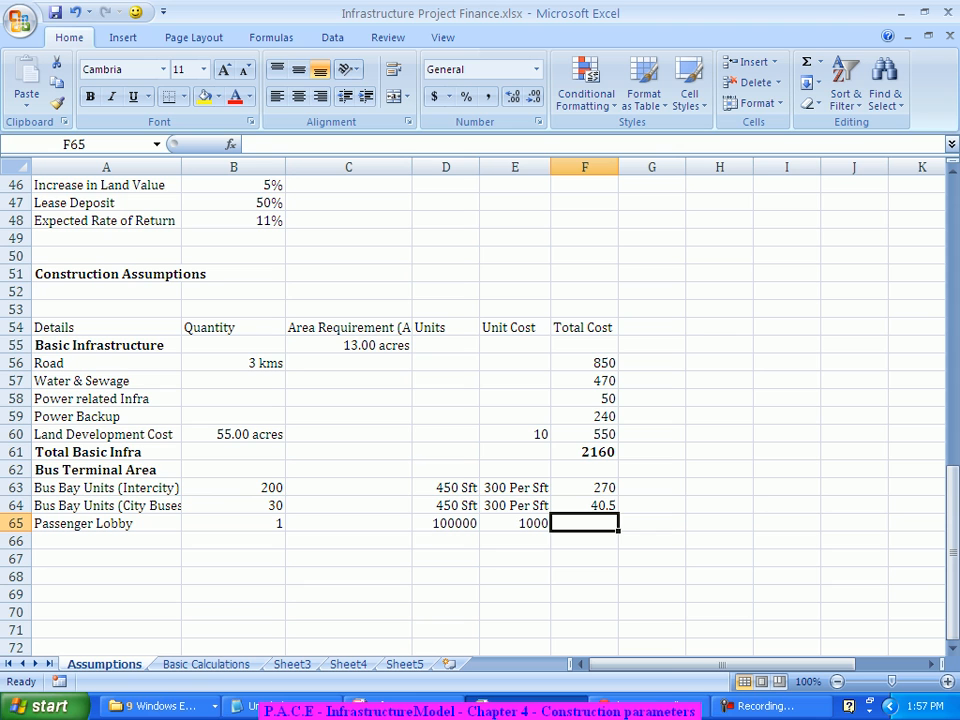
- Fill the total cost formula from F64 down to F65 for the Passenger Lobby
key(Up)
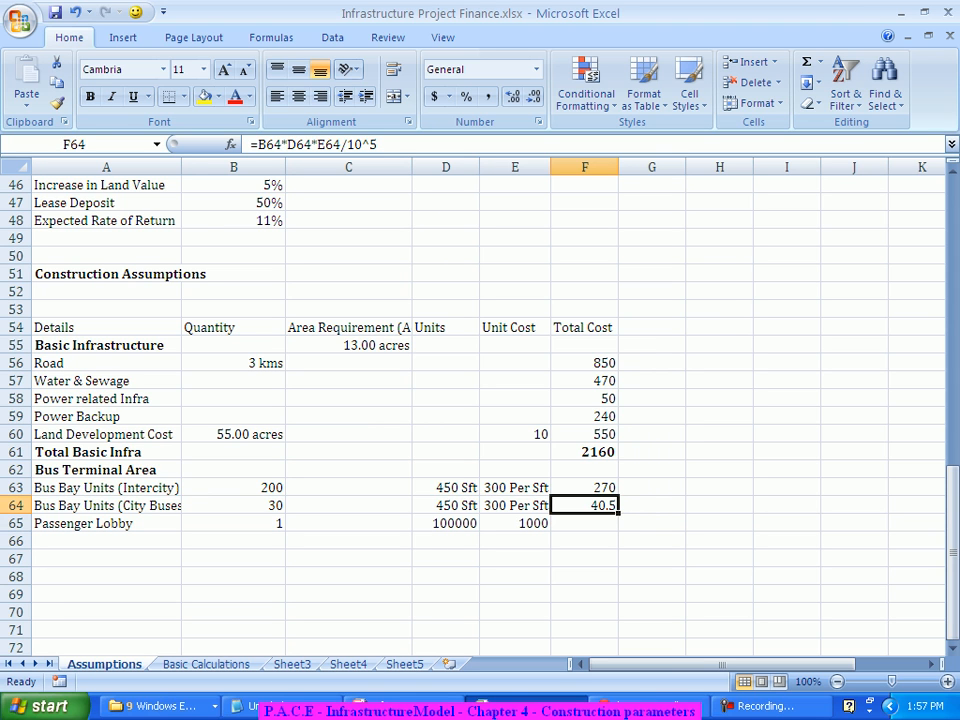
drag(618, 514, 605, 526)
click(585, 559)
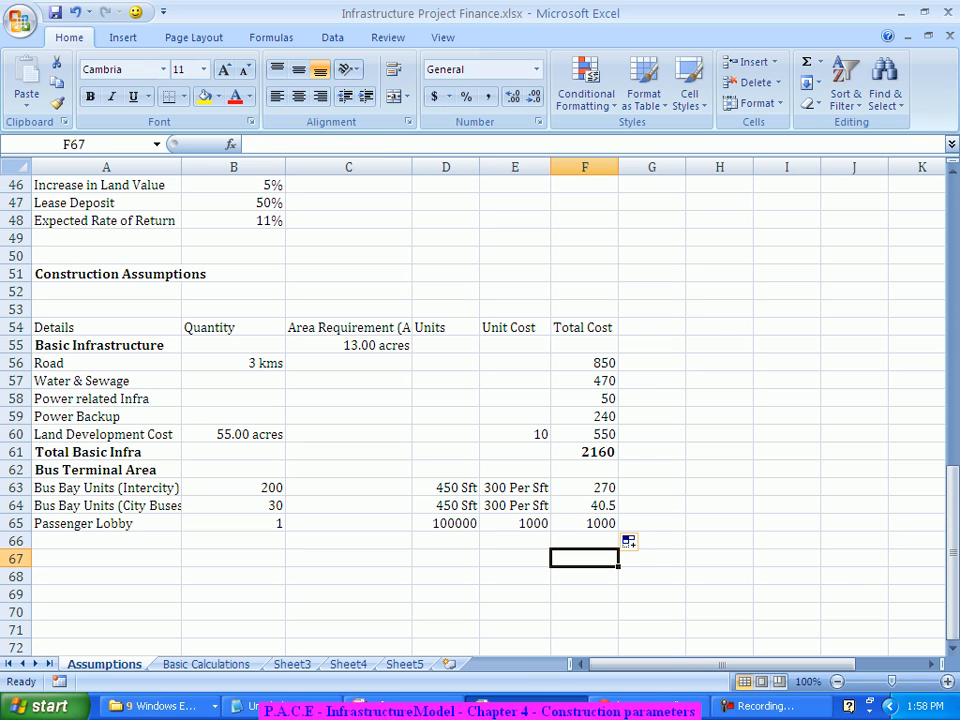
- Add a Bus Fingers row in row 66 with quantity 5, units 25000 and unit cost 800
click(106, 541)
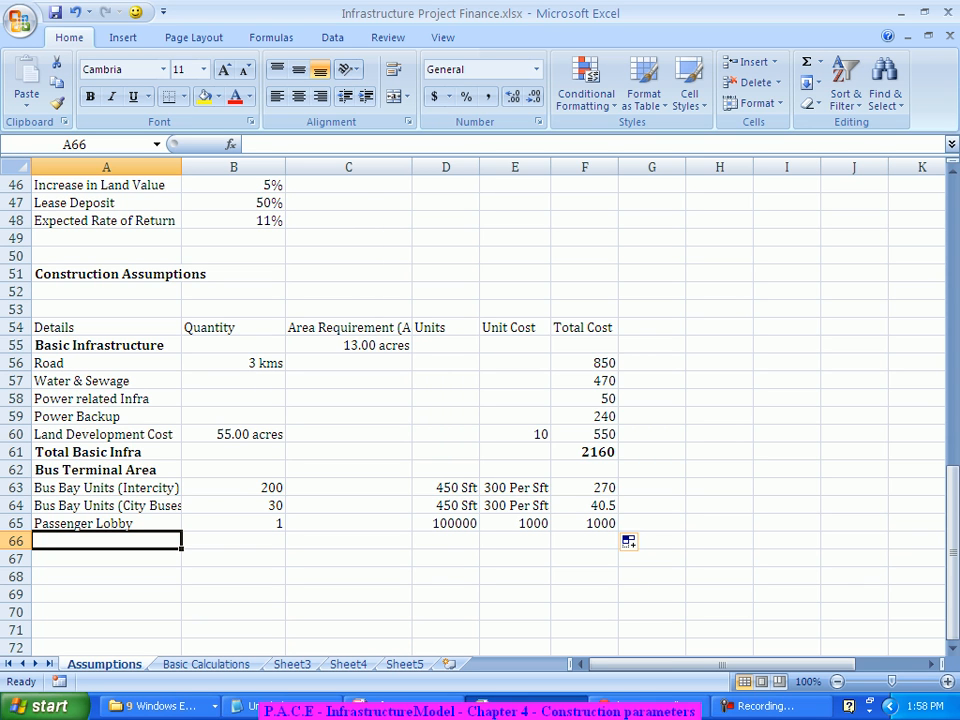
text(Bu)
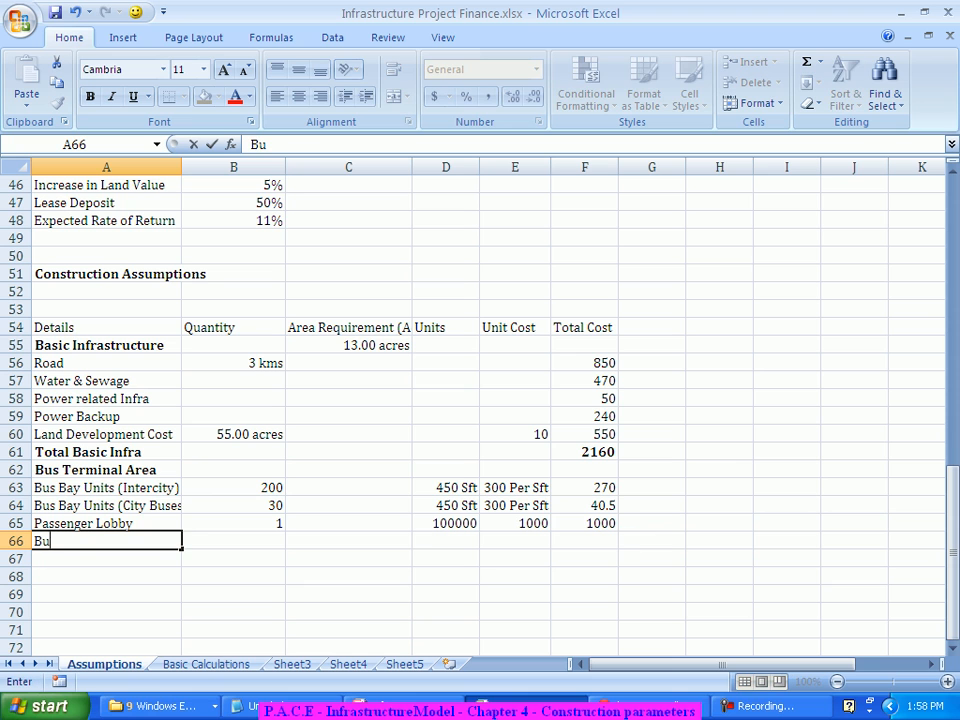
text(s Fingers)
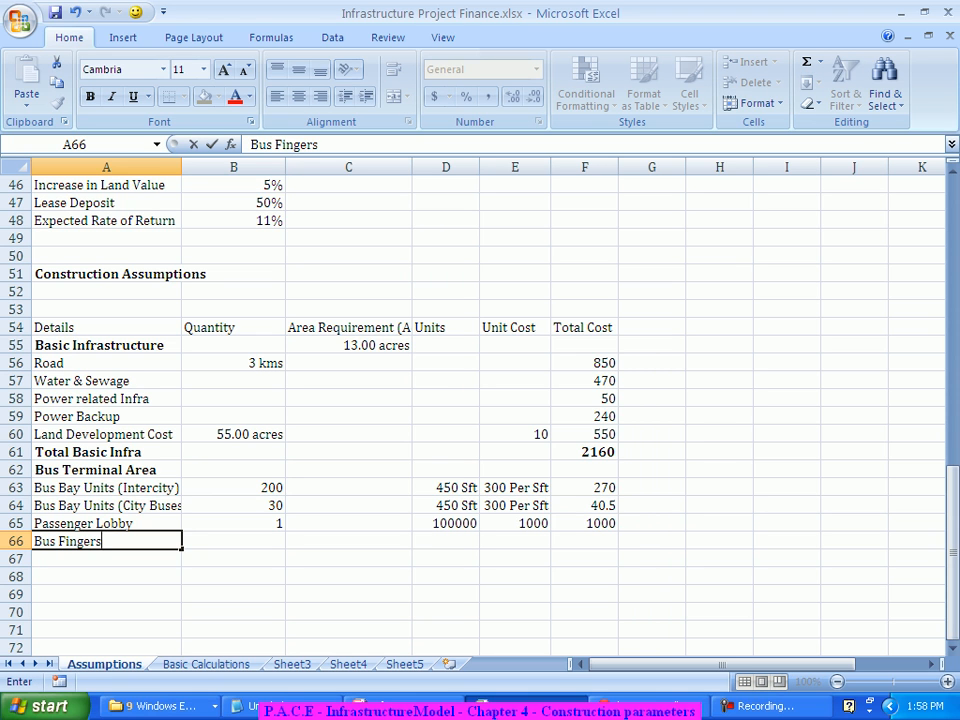
key(Tab)
text(5)
key(Tab)
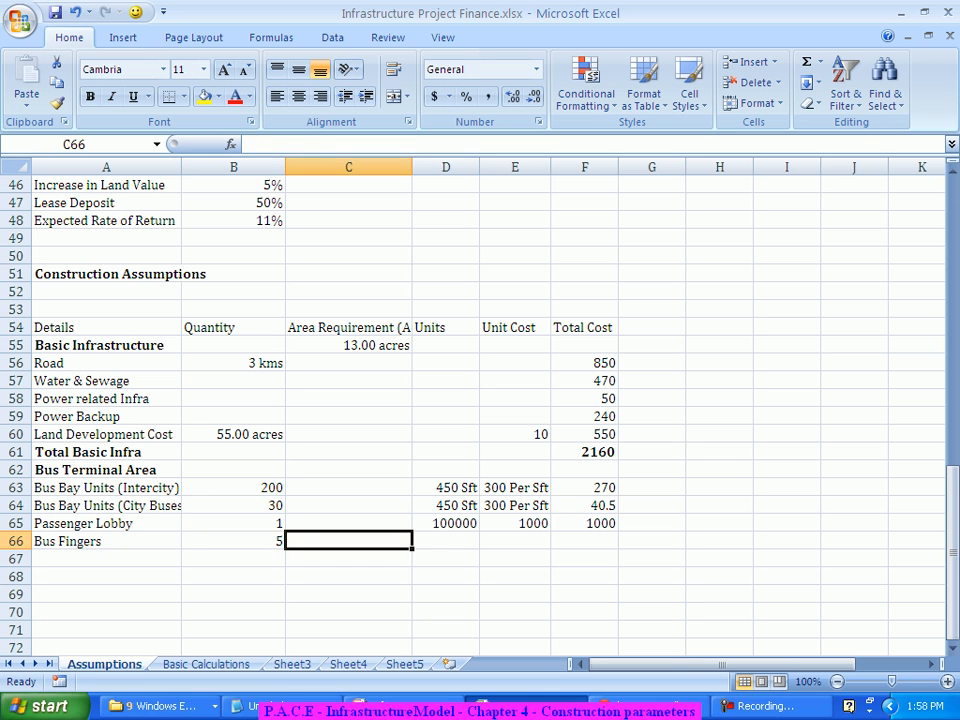
key(Tab)
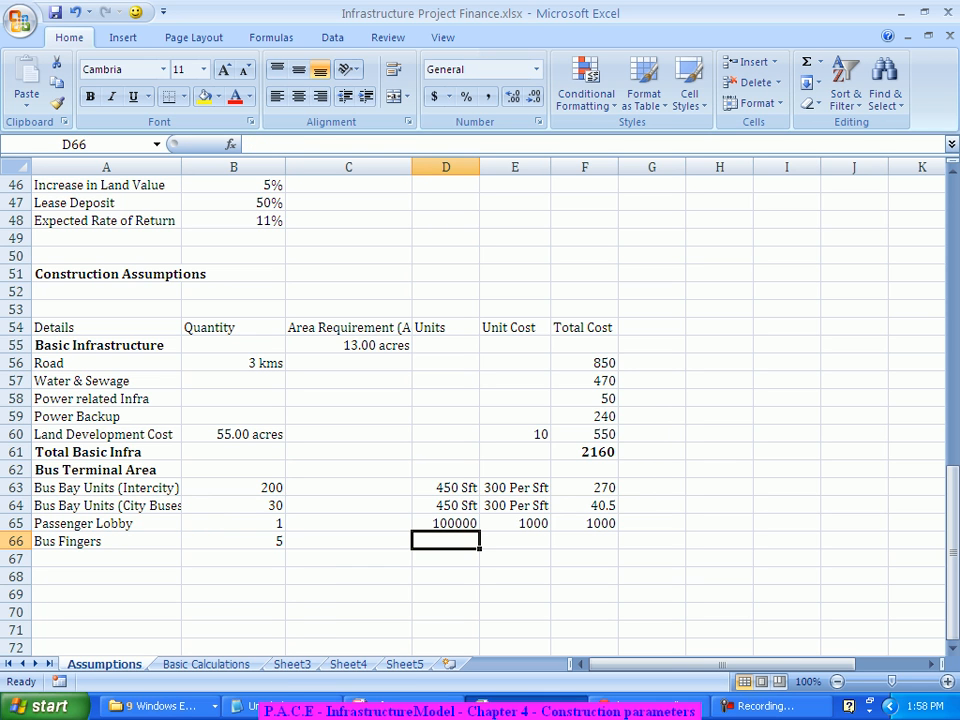
text(25000)
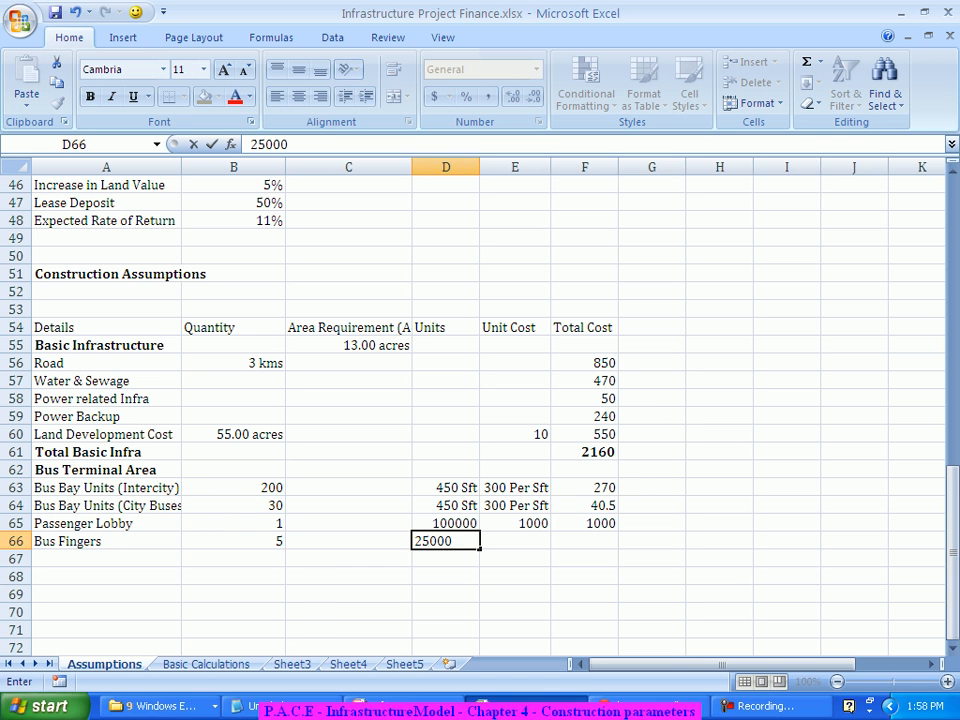
key(Tab)
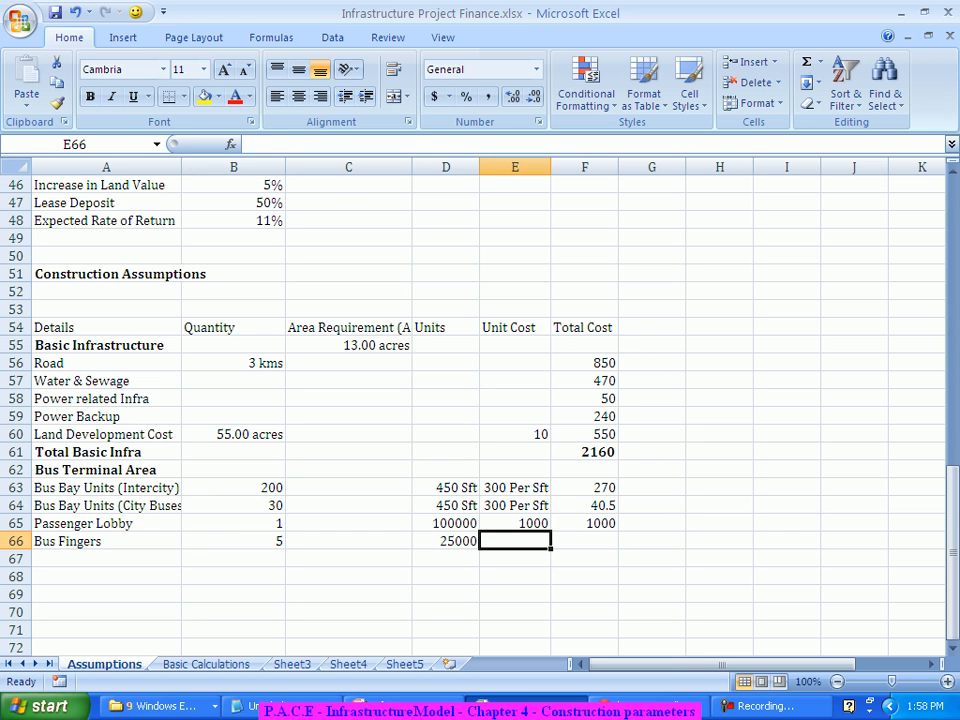
text(800)
key(Tab)
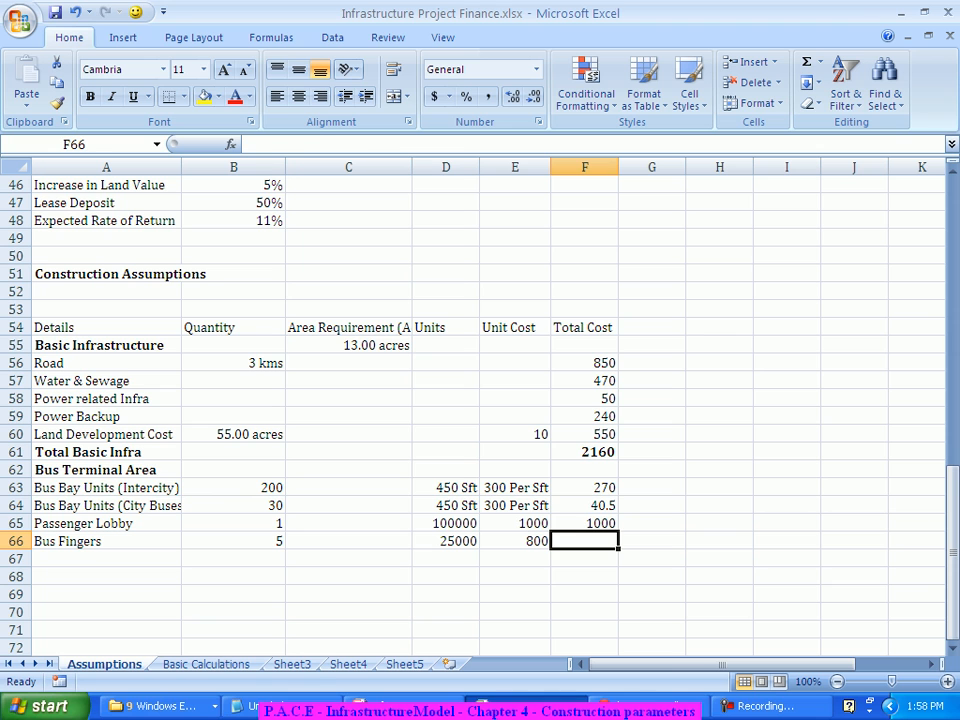
- Fill the total cost formula from F65 down to F66 for Bus Fingers and check the copied formula
key(Up)
drag(618, 531, 618, 548)
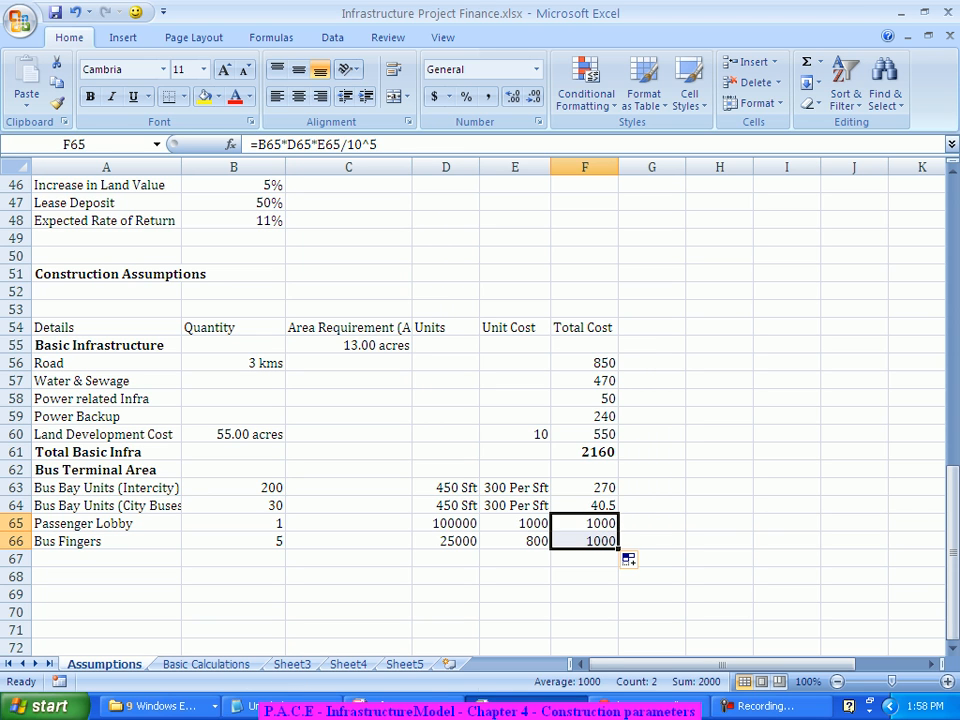
click(585, 559)
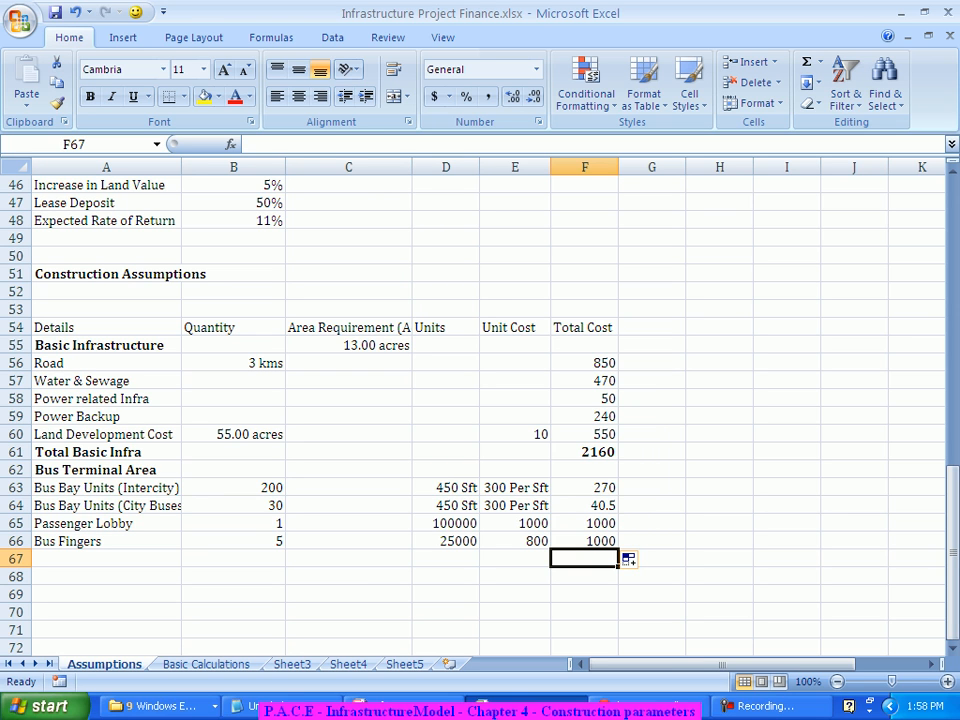
click(585, 523)
click(589, 541)
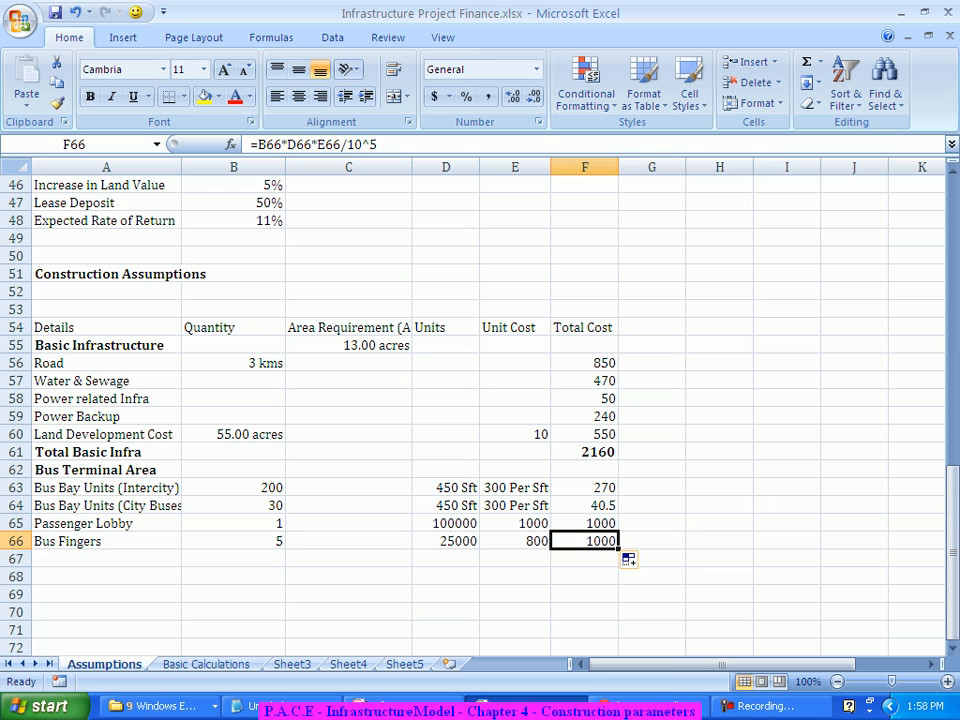
- Add a Commercial Retail row in row 67 with quantity 1 and units 5000, leaving its unit cost blank
click(106, 559)
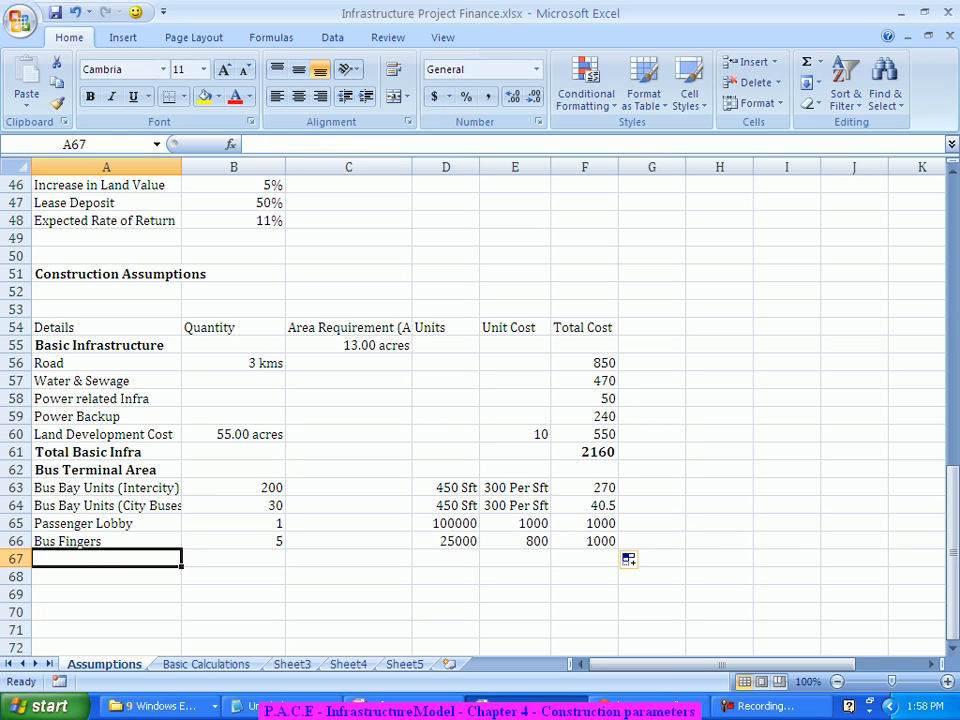
text(Comme)
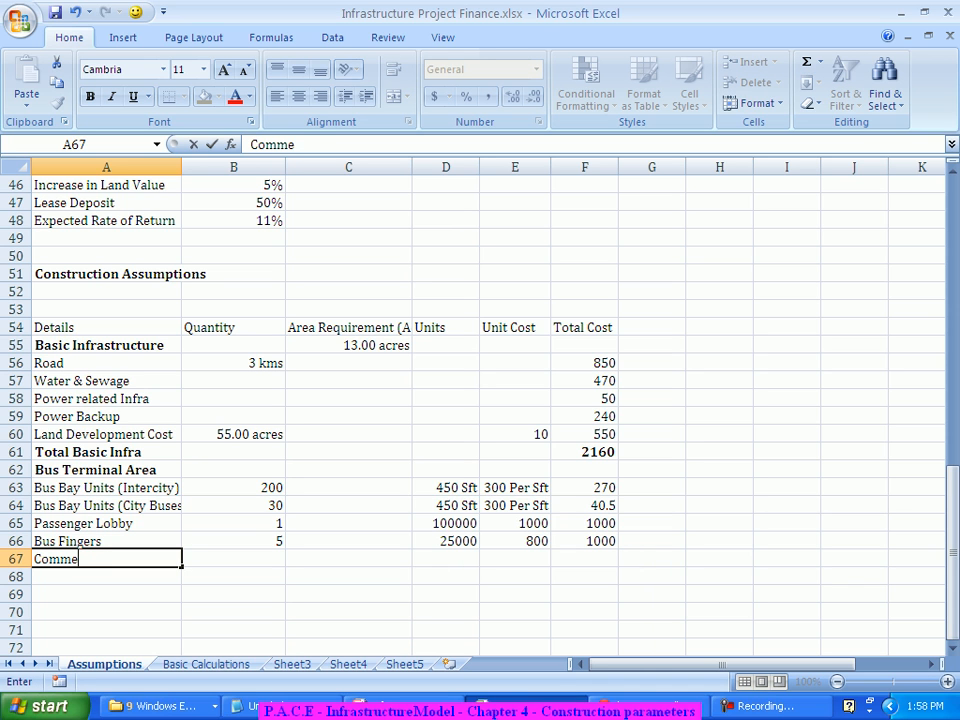
text(rcial Retail)
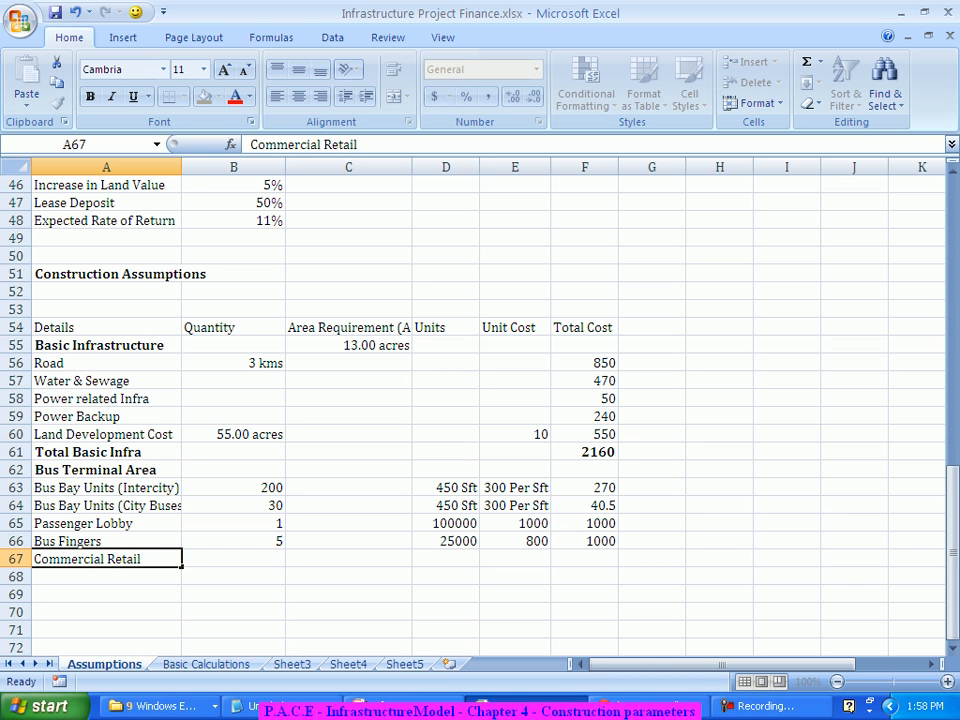
key(Tab)
text(1)
key(Tab)
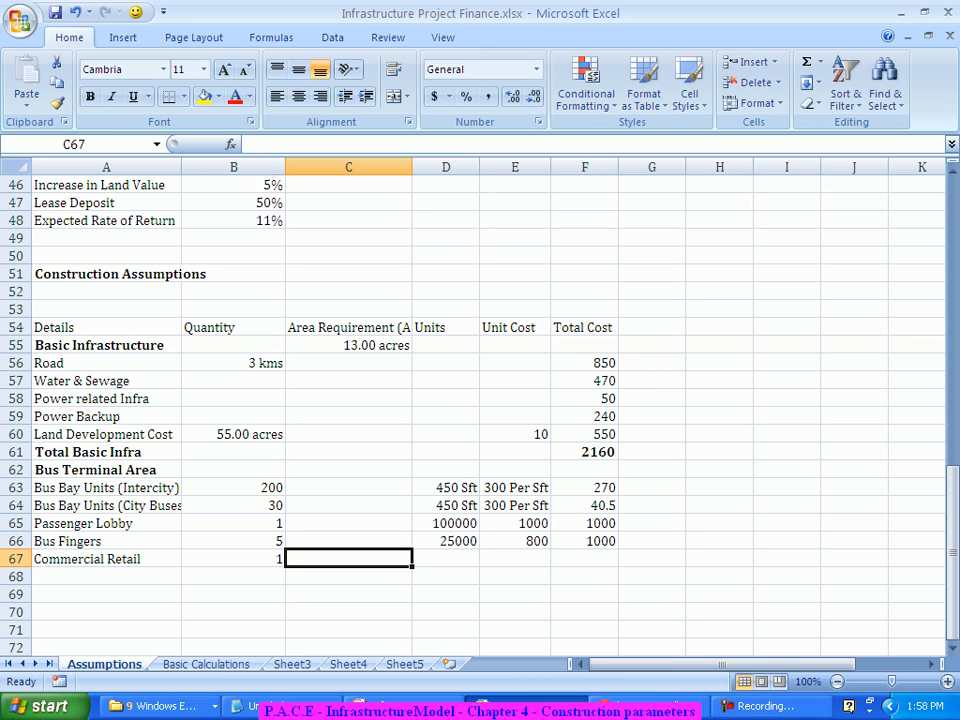
key(Tab)
text(5000)
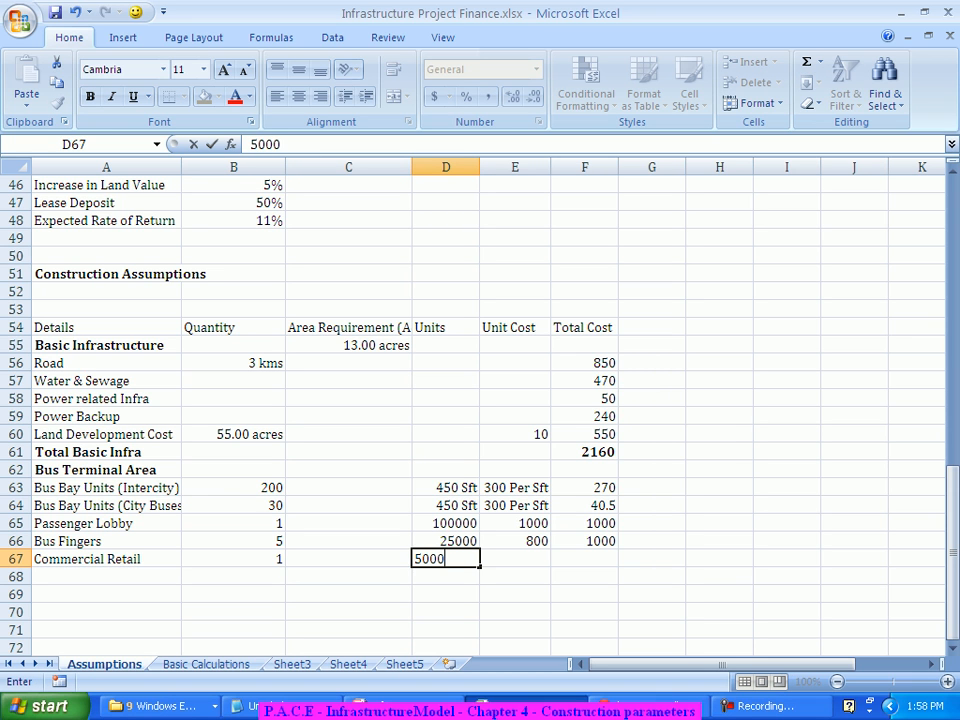
key(Tab)
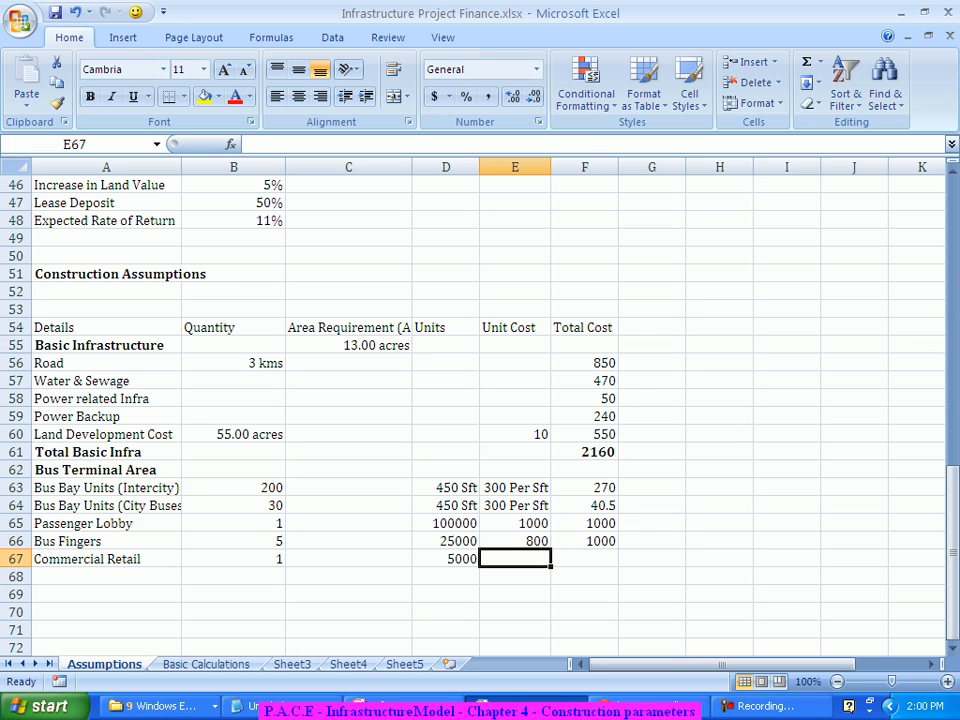
key(Return)
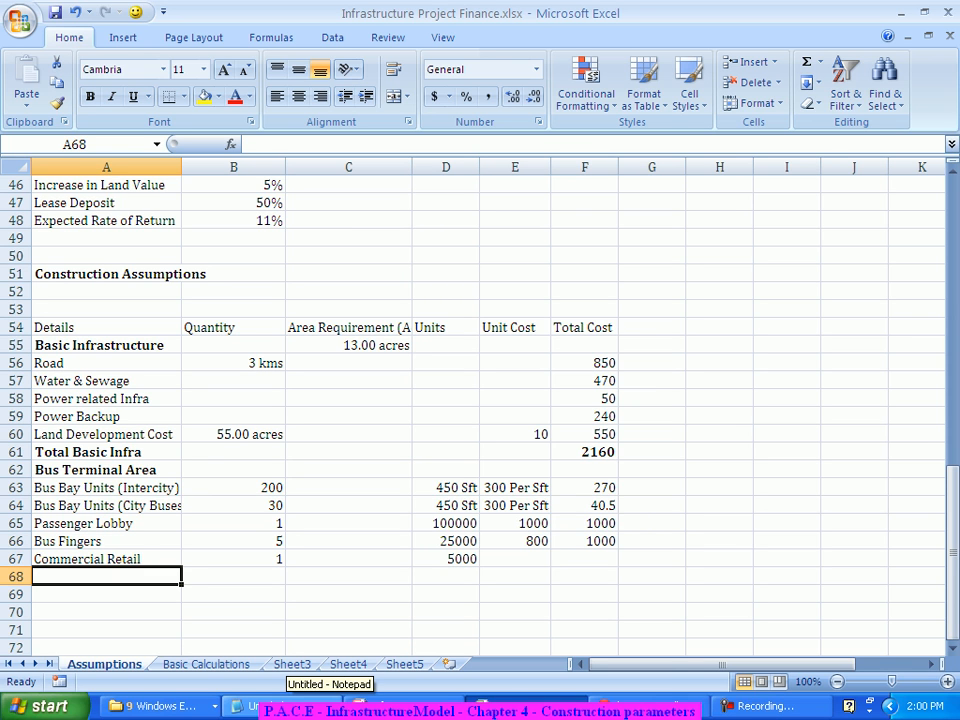
- Add a Bus Operators Office Space row in row 68 with quantity 25 and units 400, leaving its unit cost blank
text(Bus )
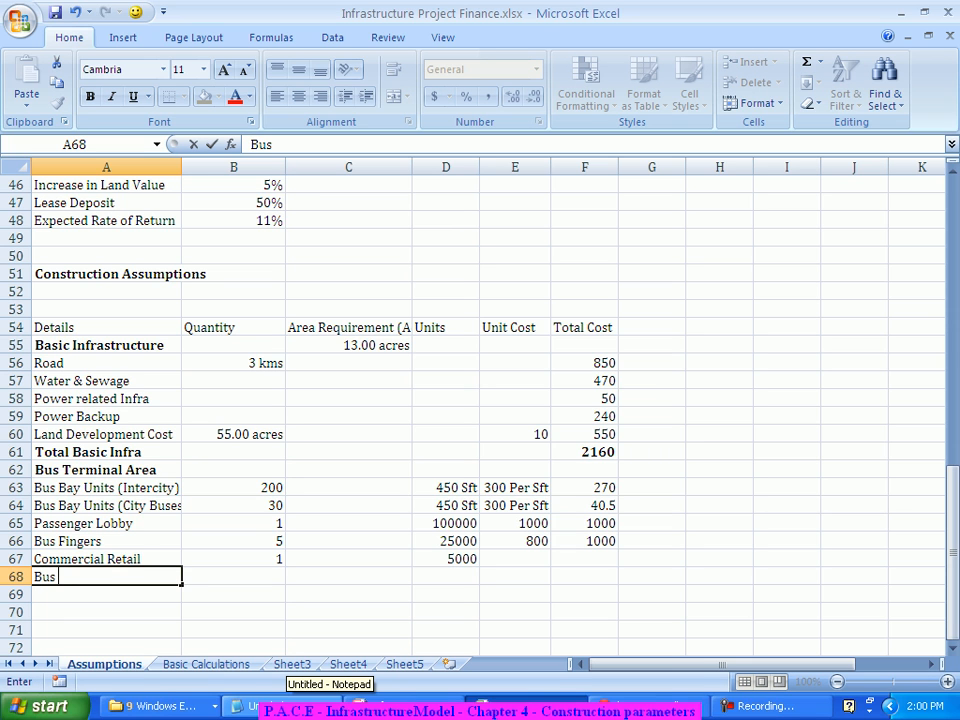
text(Operator)
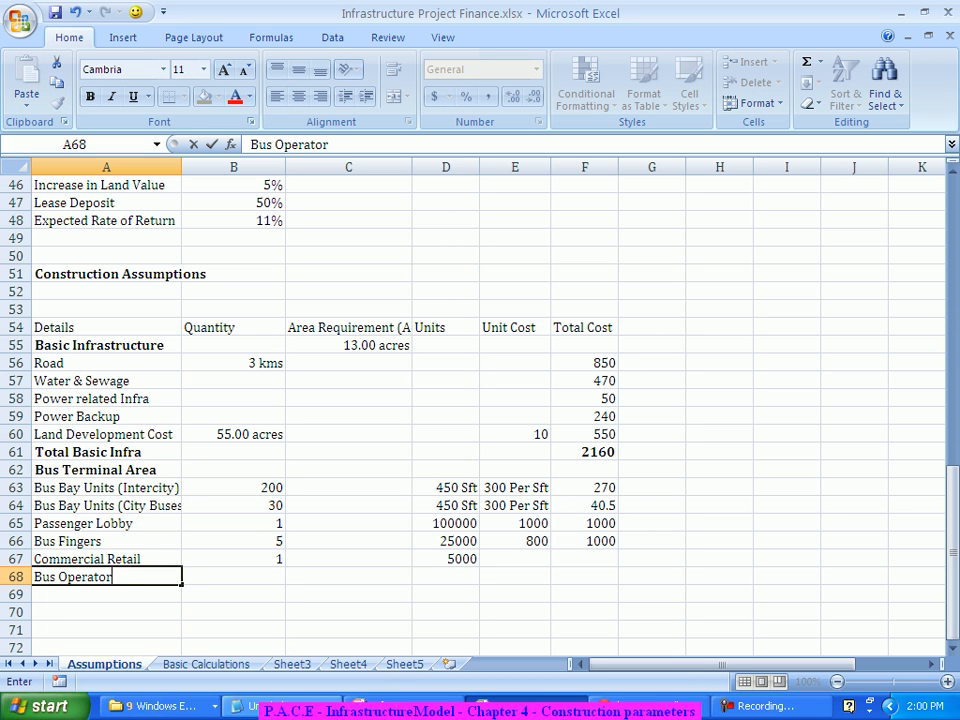
text(s Office S)
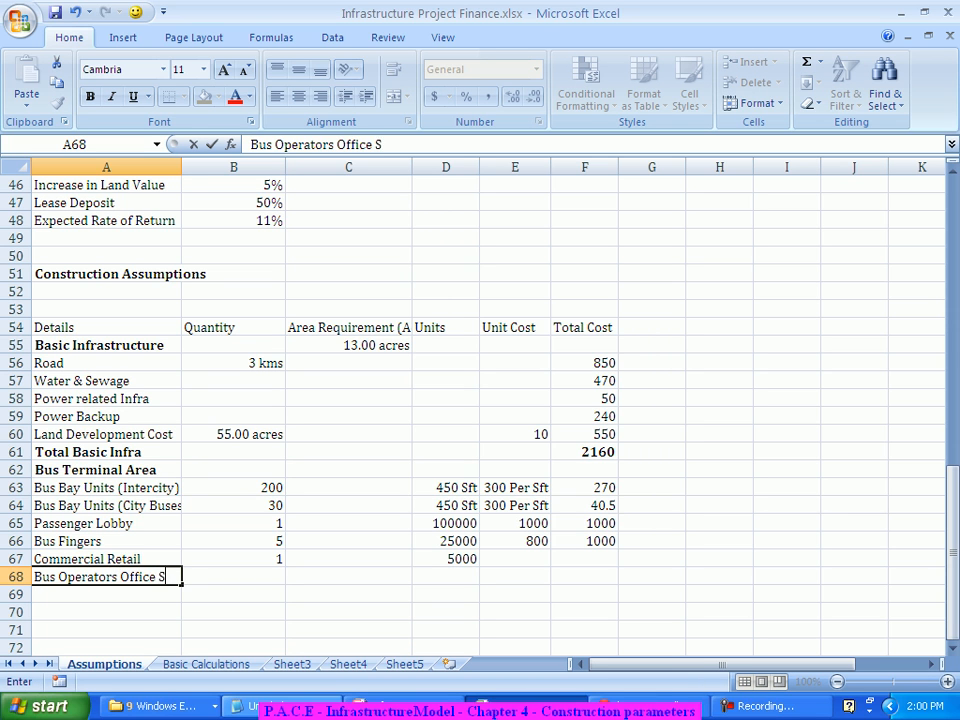
text(pace)
key(Tab)
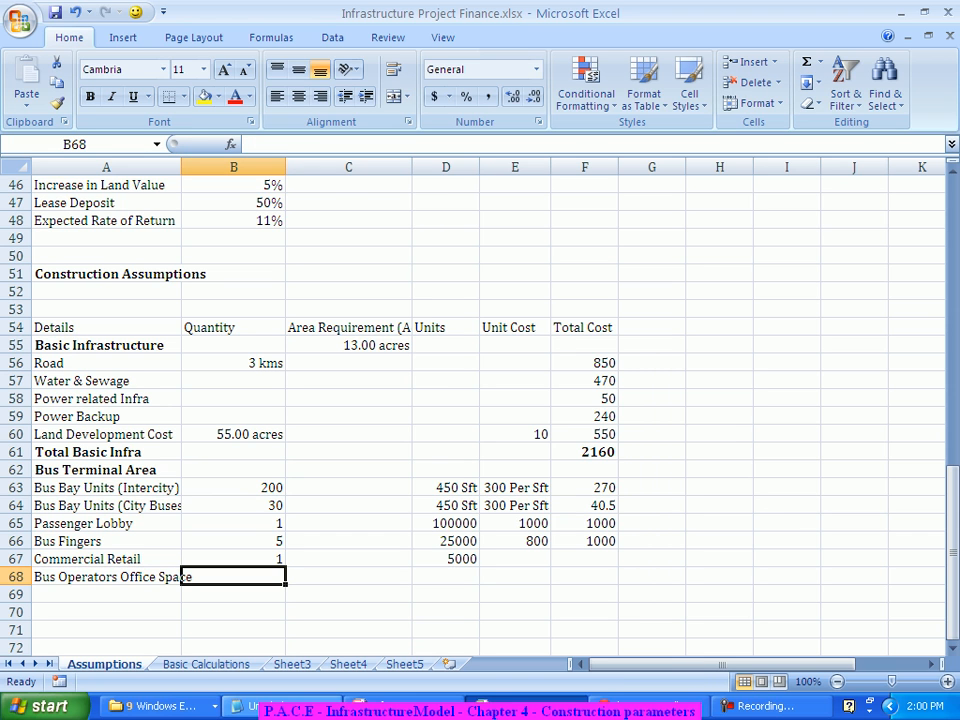
text(25)
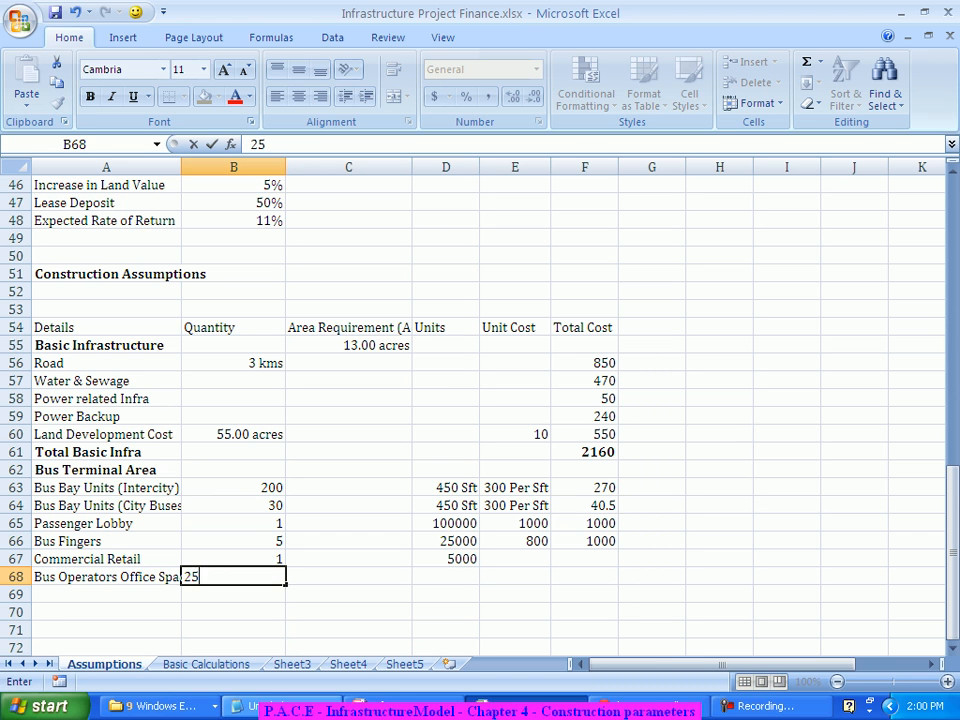
key(Tab)
key(Tab)
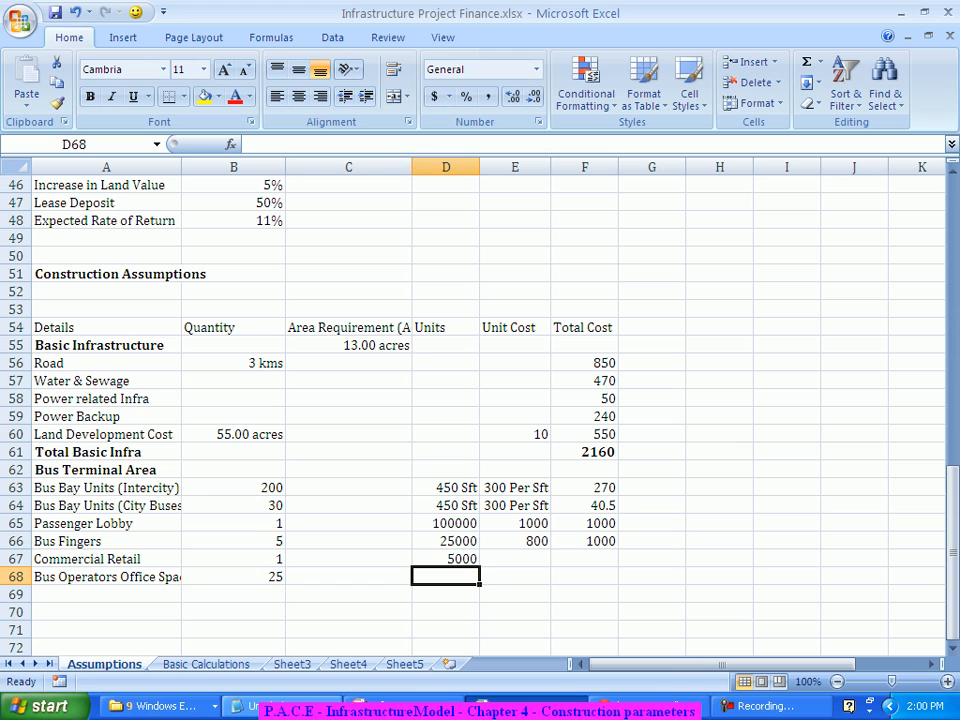
text(400)
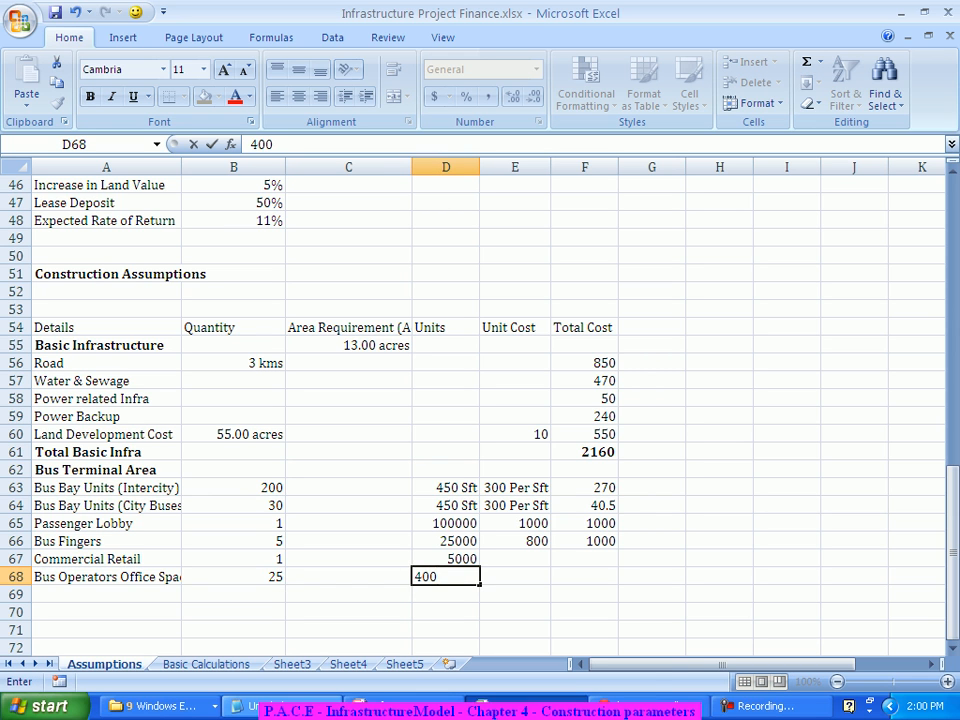
key(Tab)
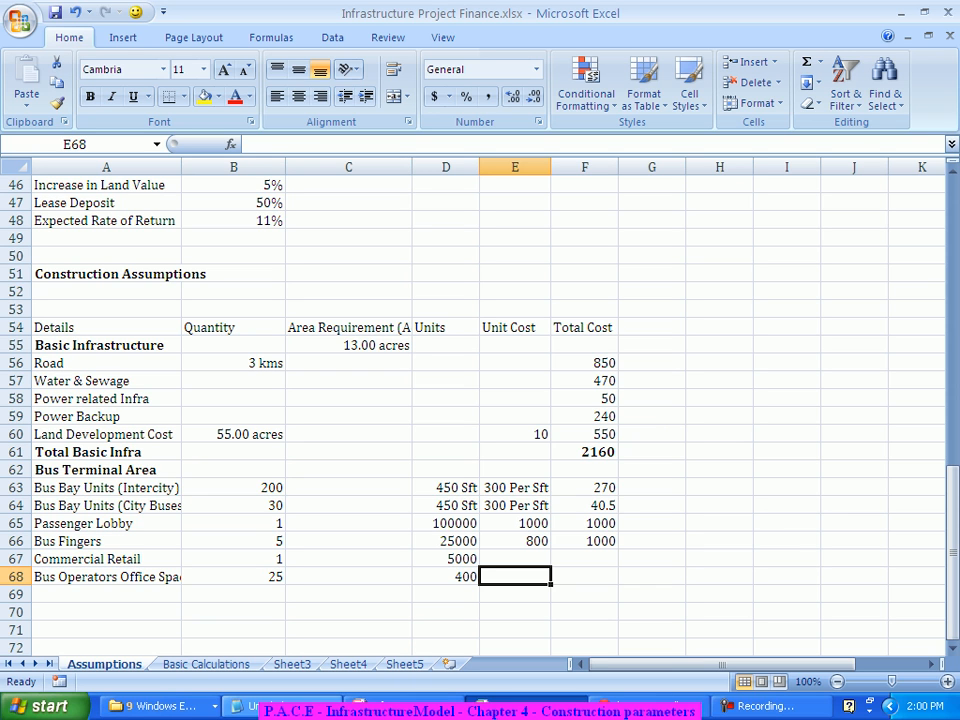
key(Return)
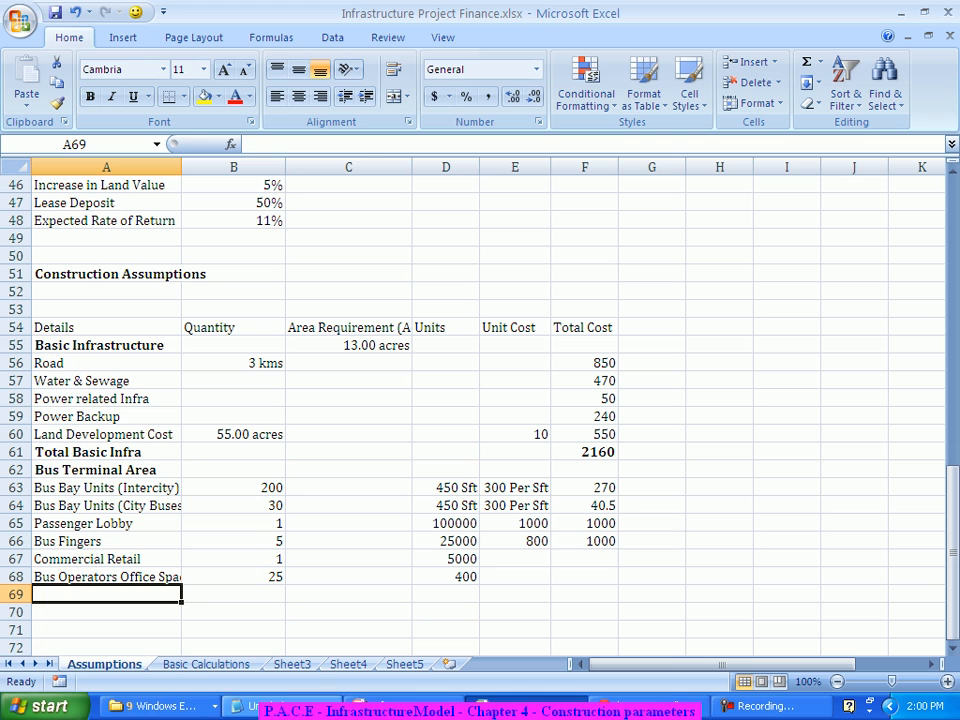
- Add a Bank Extension Counters row in row 69 with quantity 3, units 1500 and unit cost 800
text(Bank Extension Counters)
key(Tab)
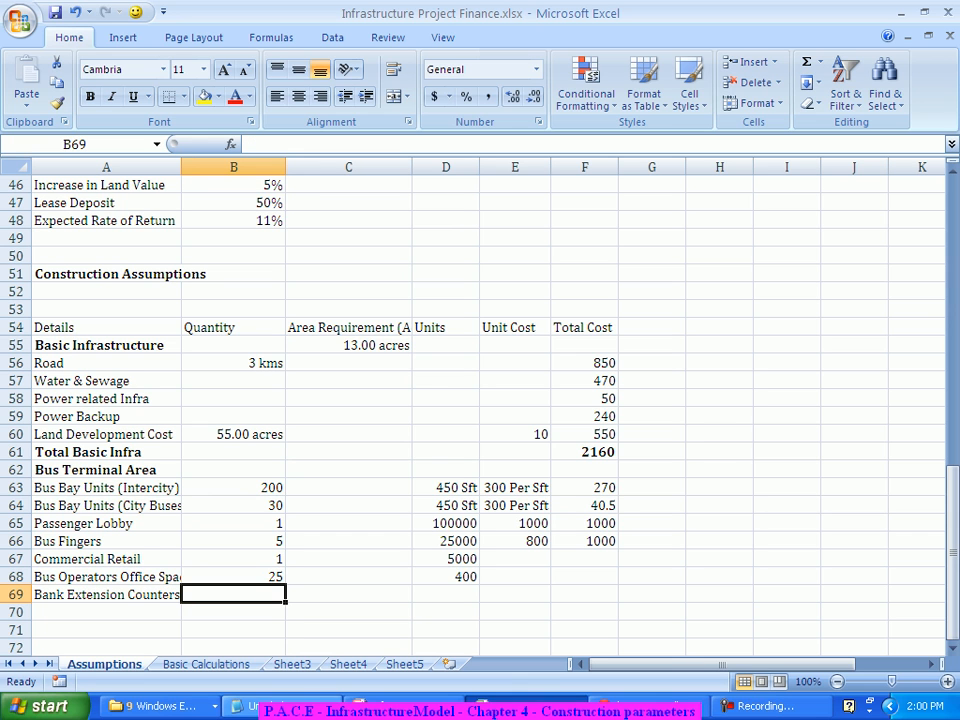
text(3)
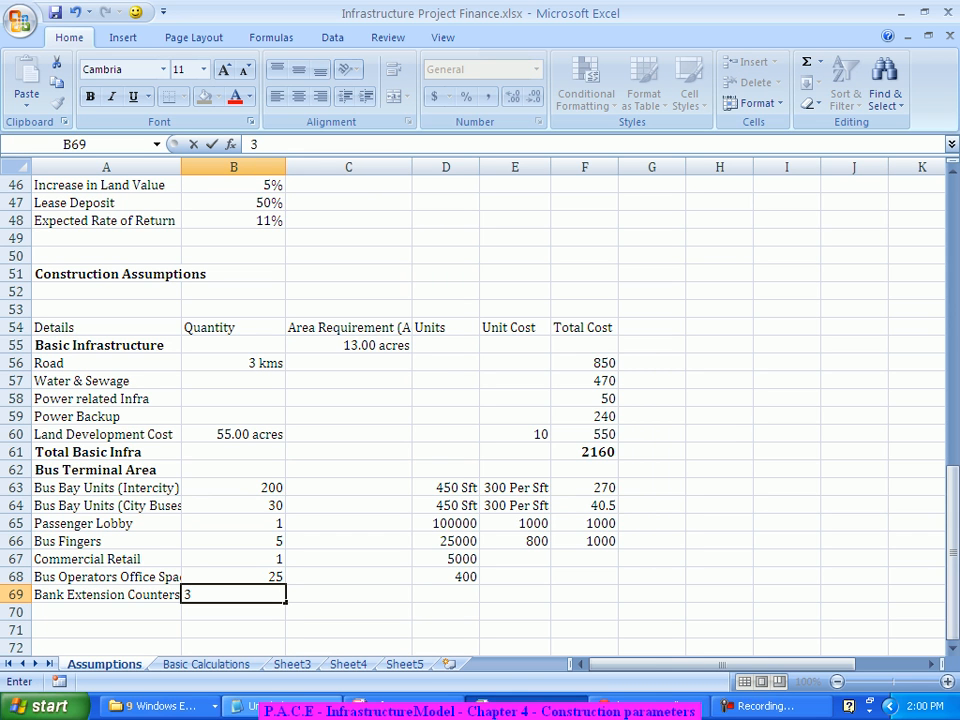
key(Tab)
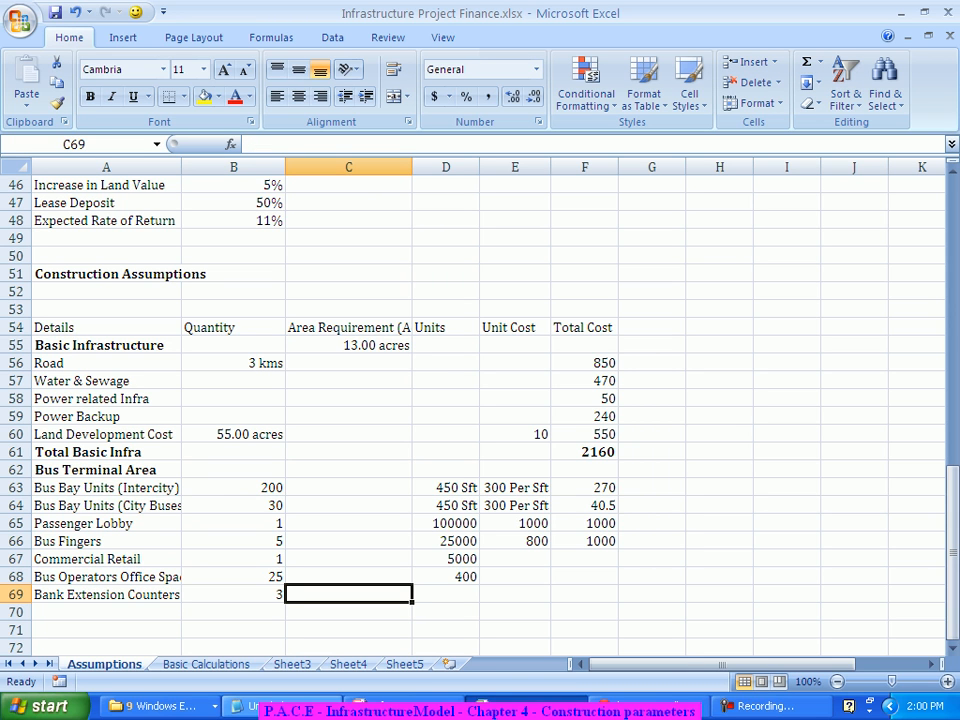
key(Tab)
text(1500)
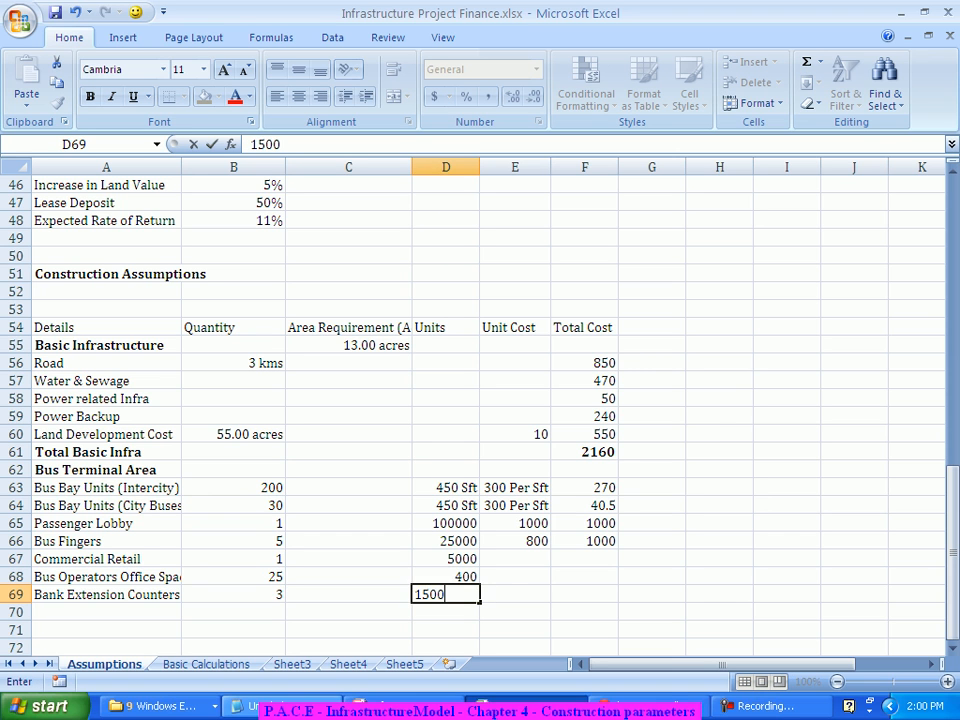
key(Tab)
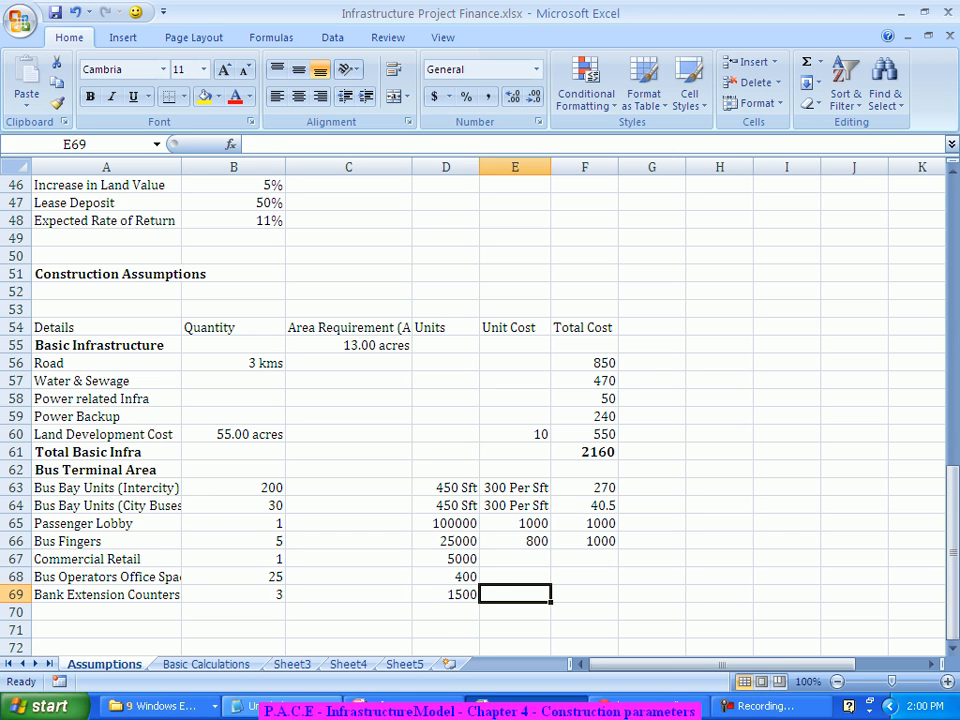
text(800)
key(Tab)
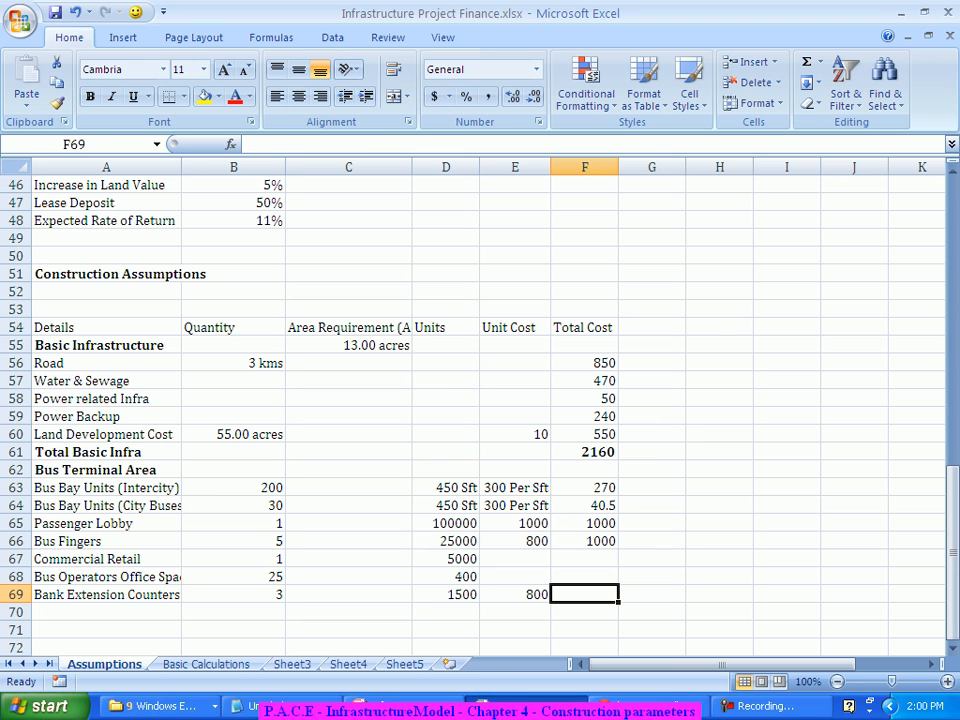
- Copy the total cost formula from F66 to F69 for the Bank Extension Counters
click(585, 541)
key(ctrl+c)
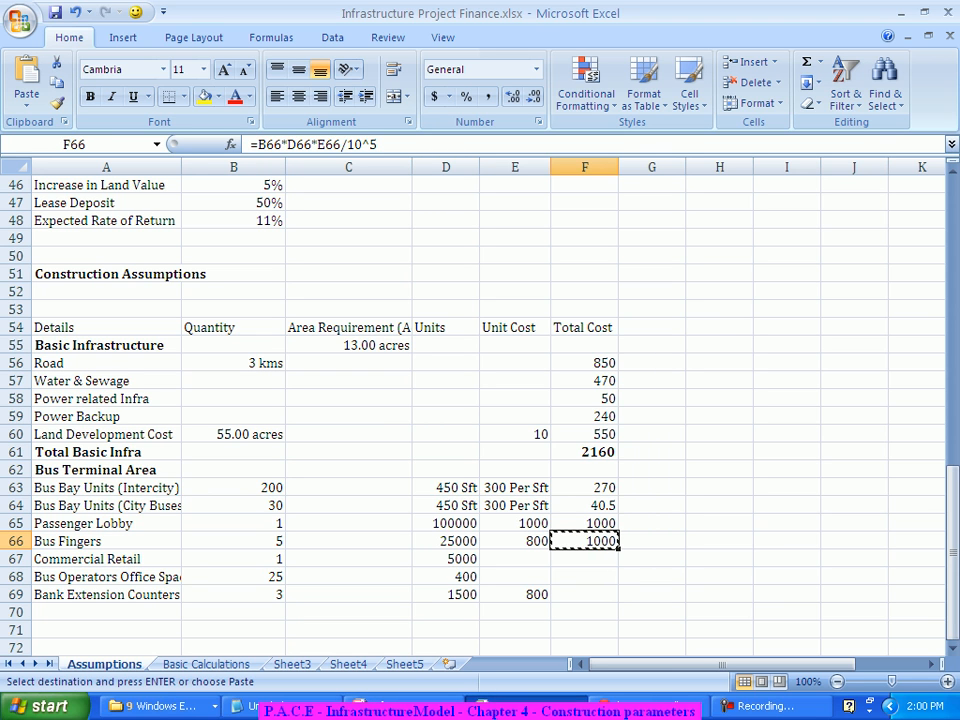
click(585, 594)
key(ctrl+v)
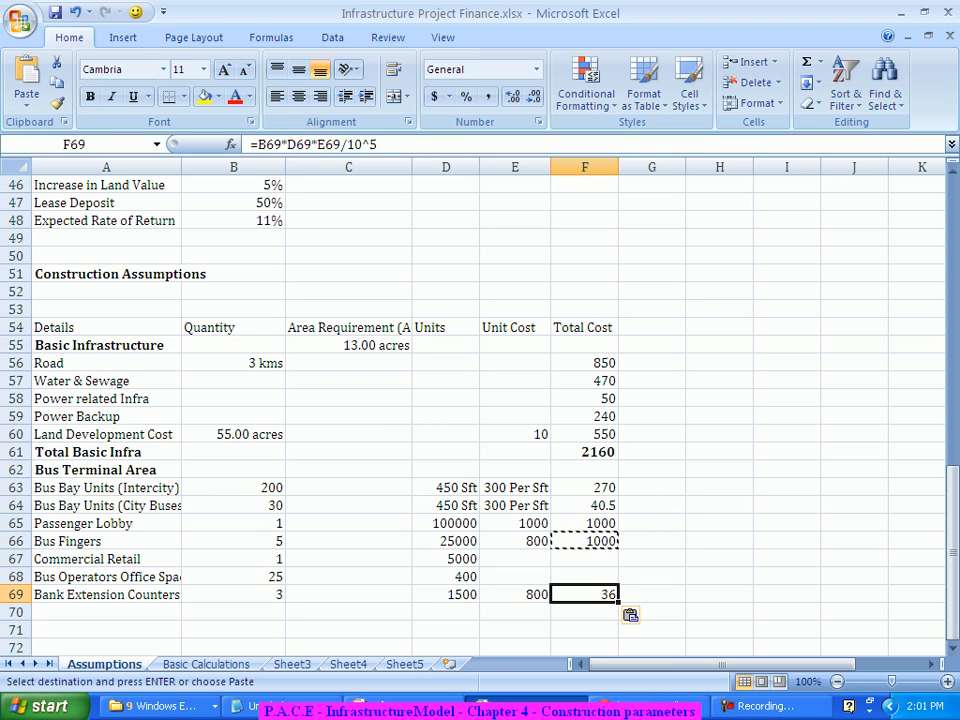
key(Escape)
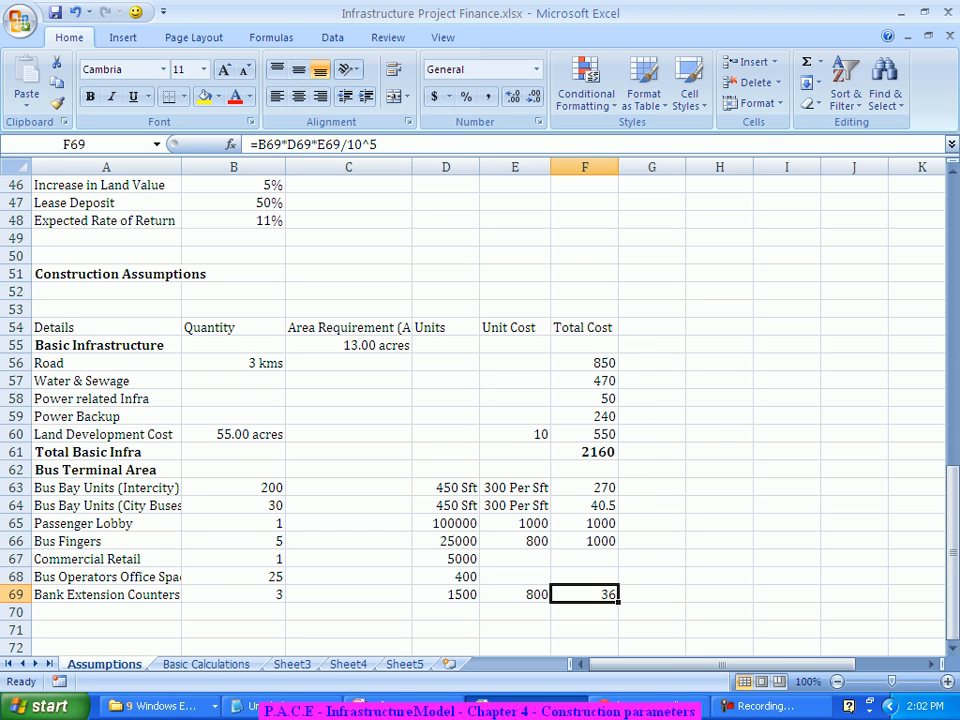
- Add a bold First Floor subheading in A70 below the Bank Extension Counters row
scroll(475, 410, down, 1)
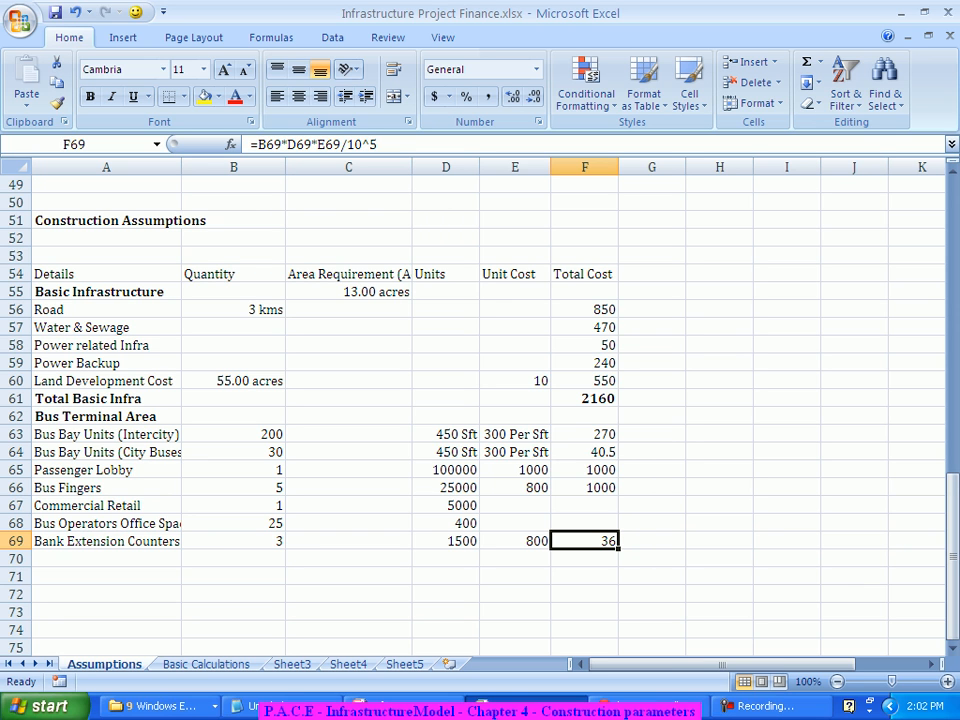
click(106, 559)
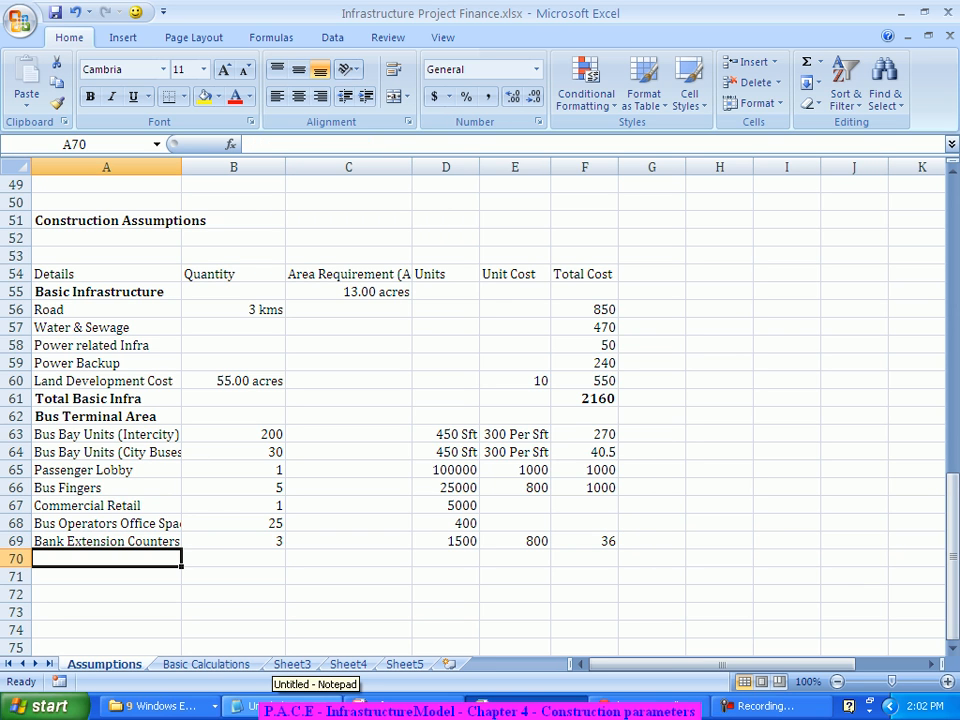
text(First )
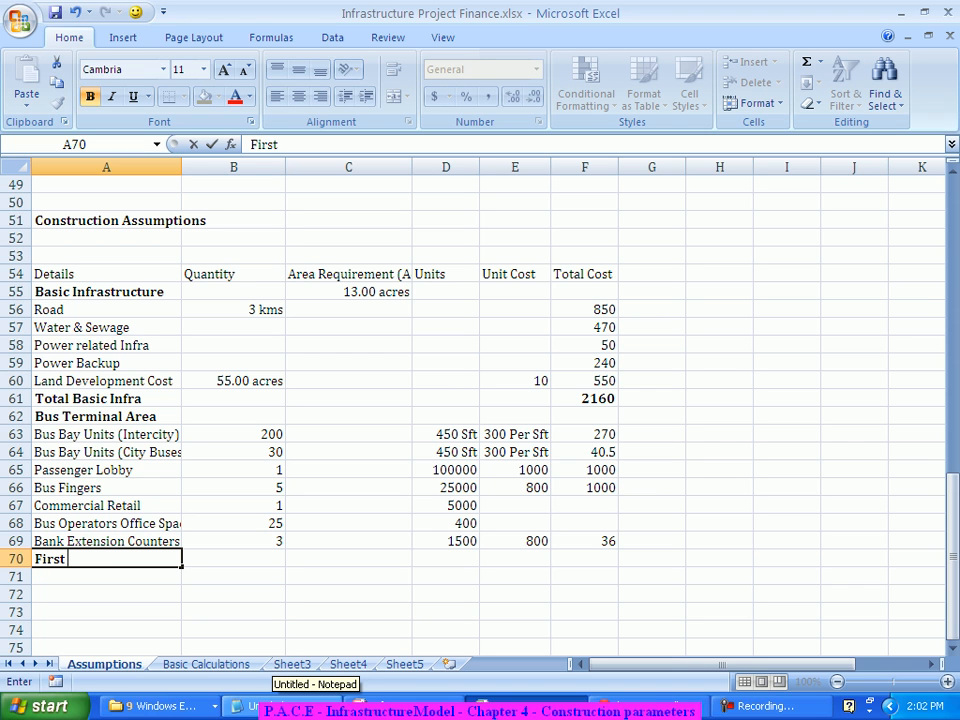
text(Floor)
key(Return)
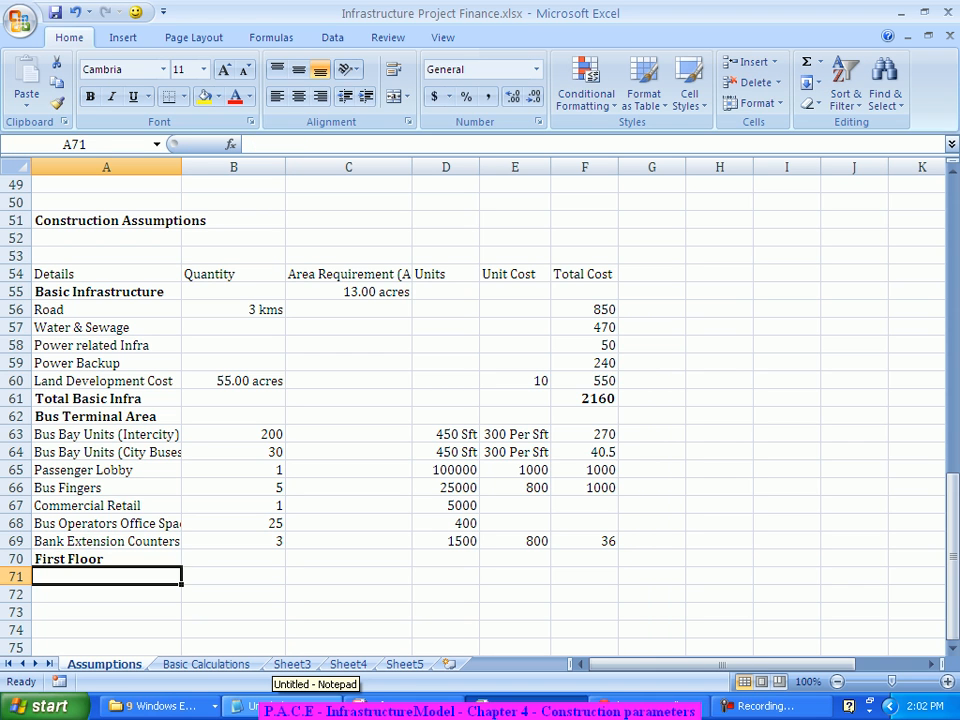
- Add a Driver Amenities row in row 71 with quantity 1000, units 20 and unit cost 1000
text(Drive)
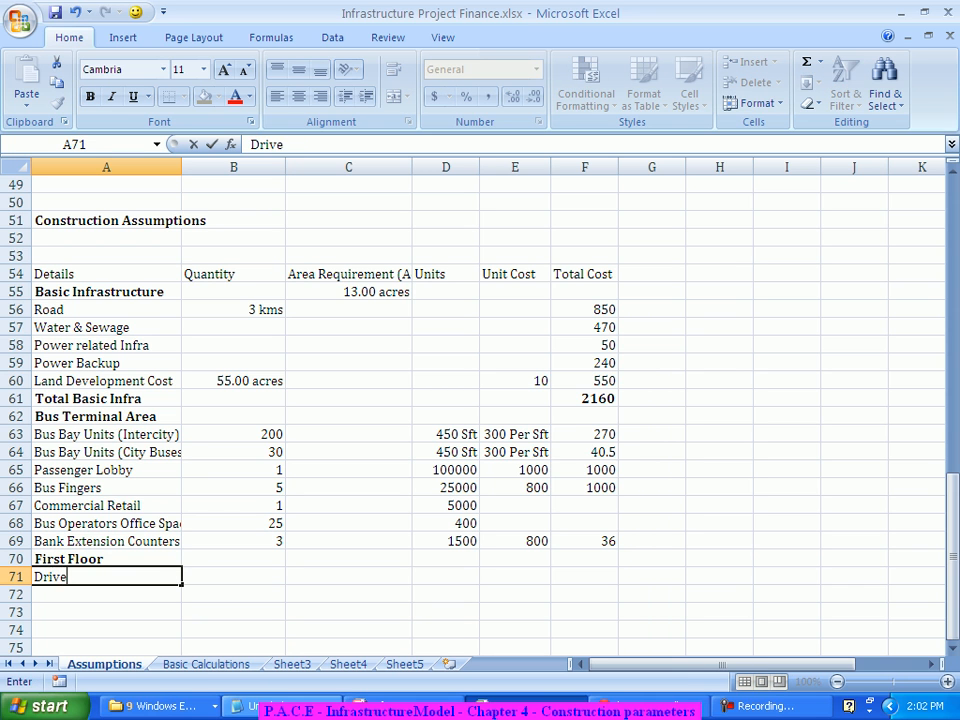
text(r Amenities)
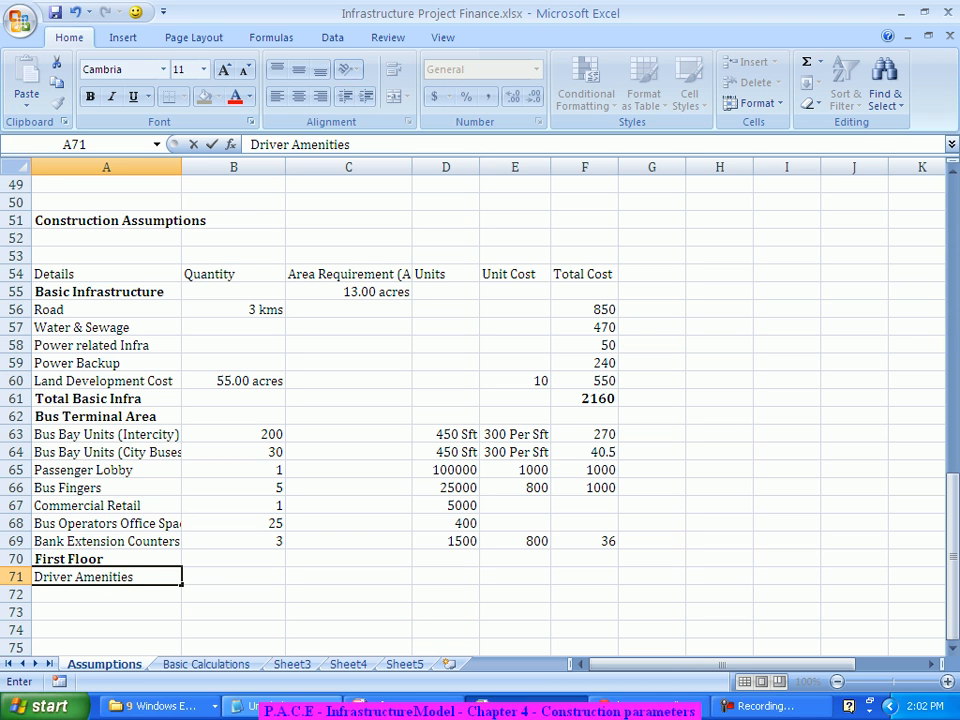
key(Tab)
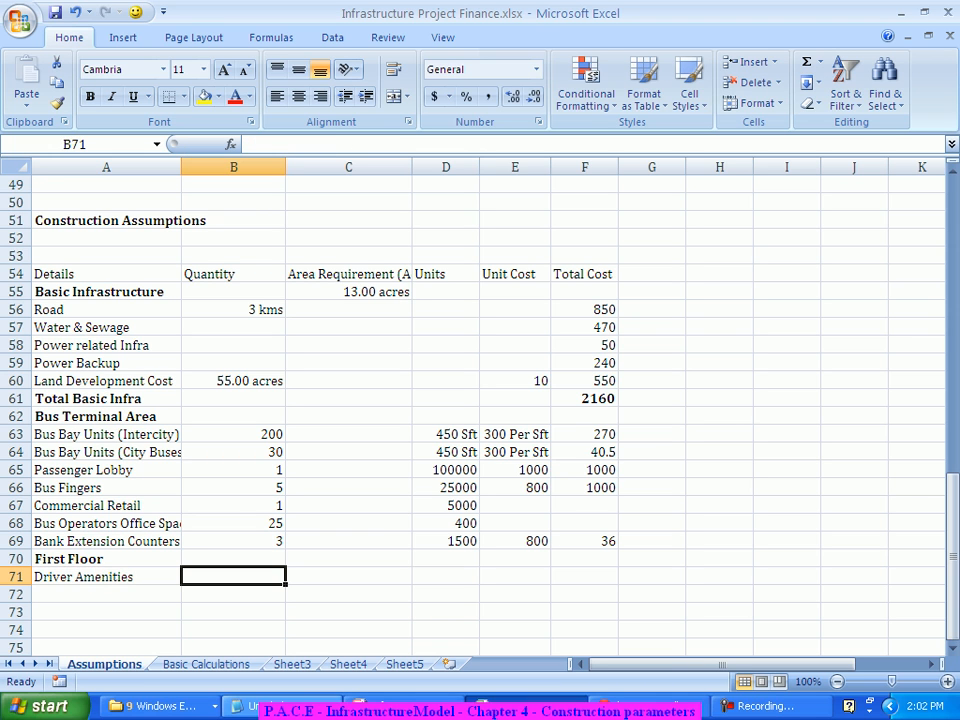
text(1000)
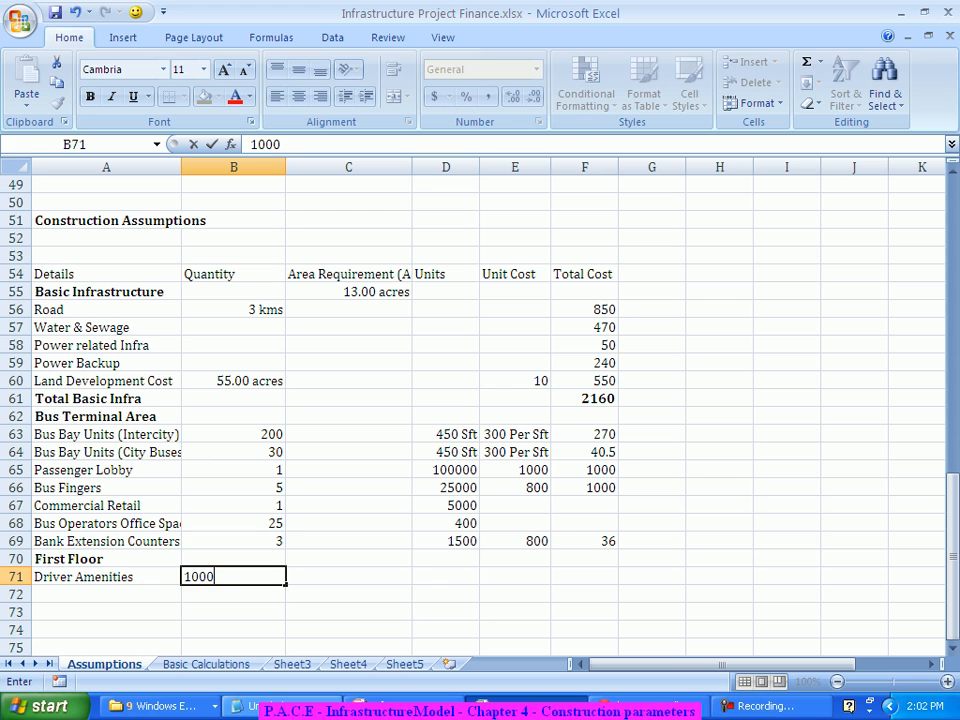
key(Tab)
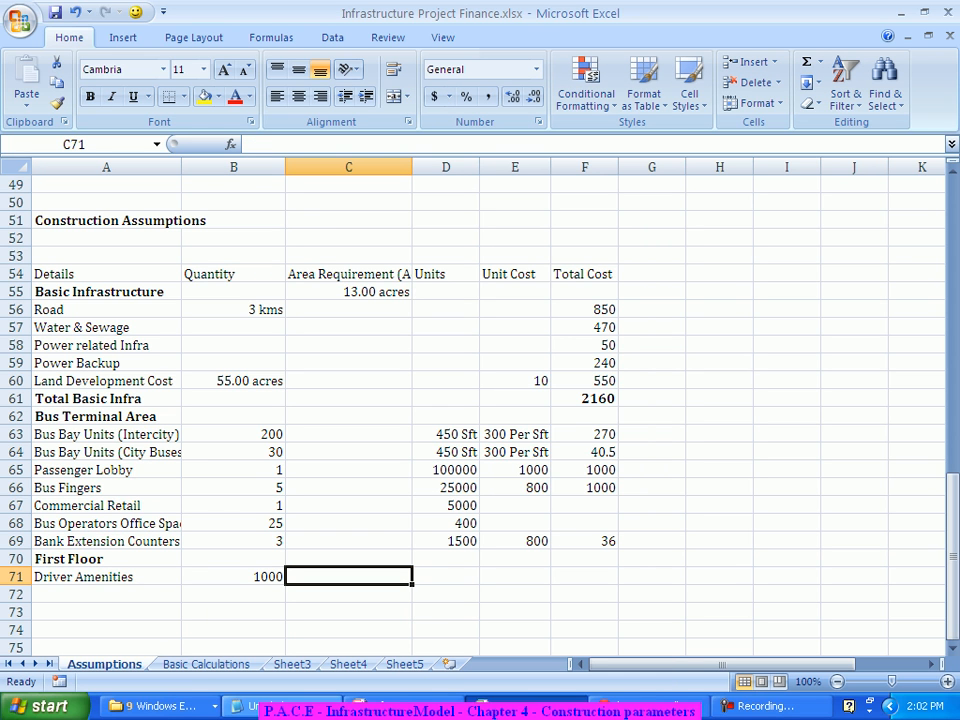
key(Tab)
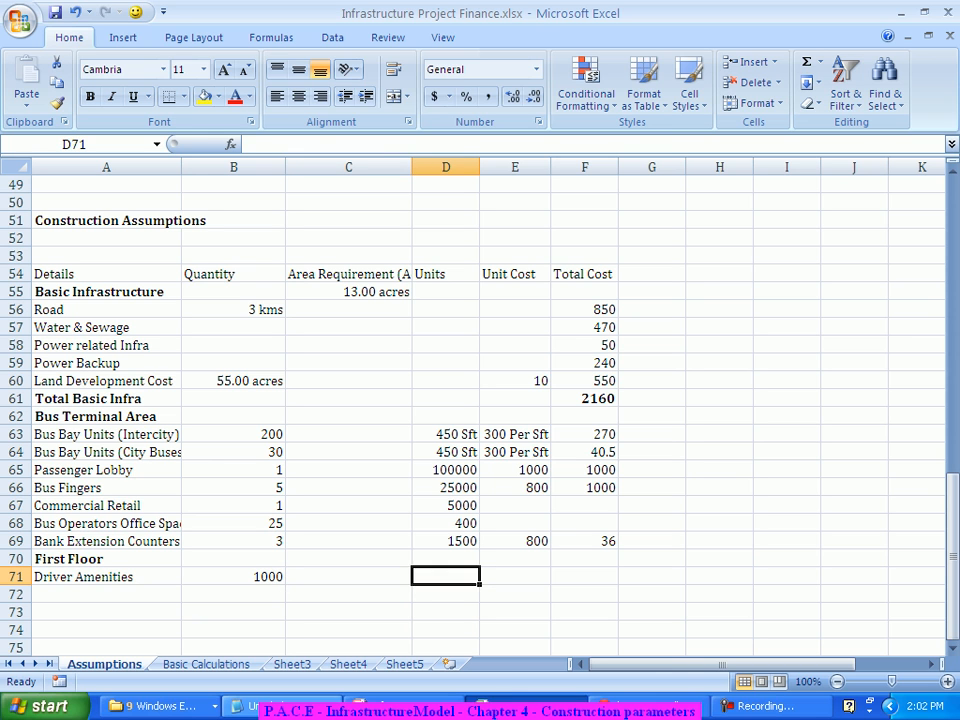
text(20)
key(Tab)
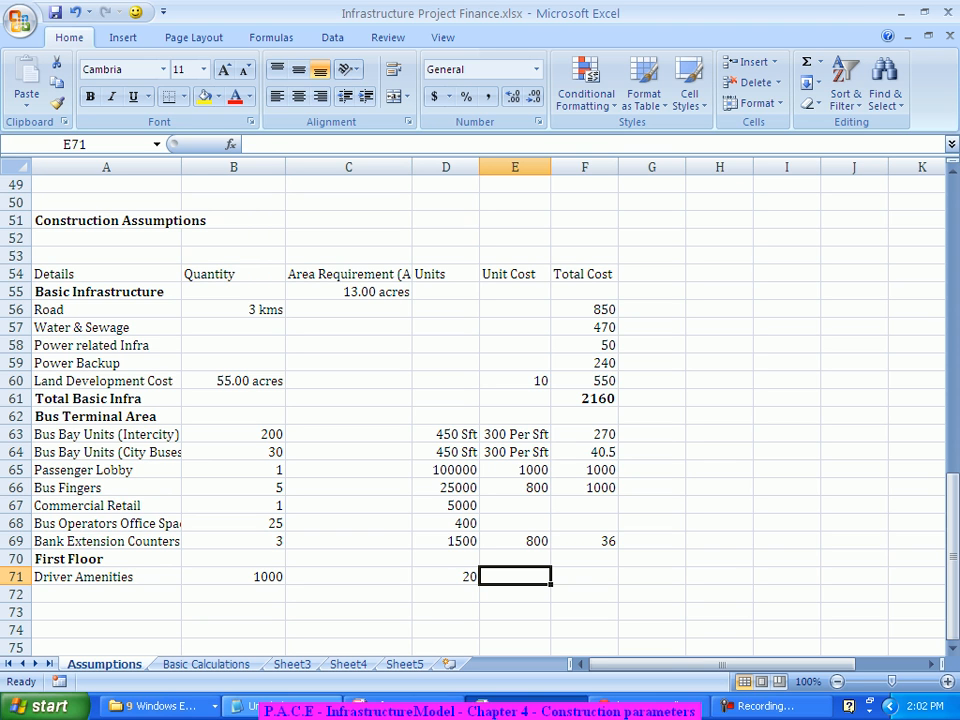
text(1000)
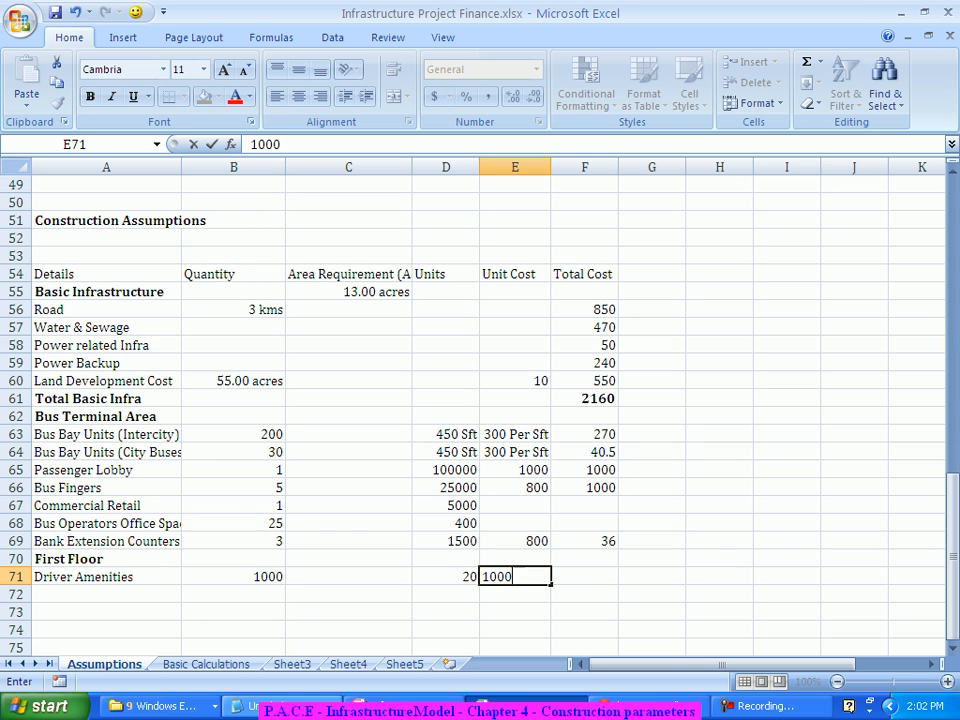
key(Tab)
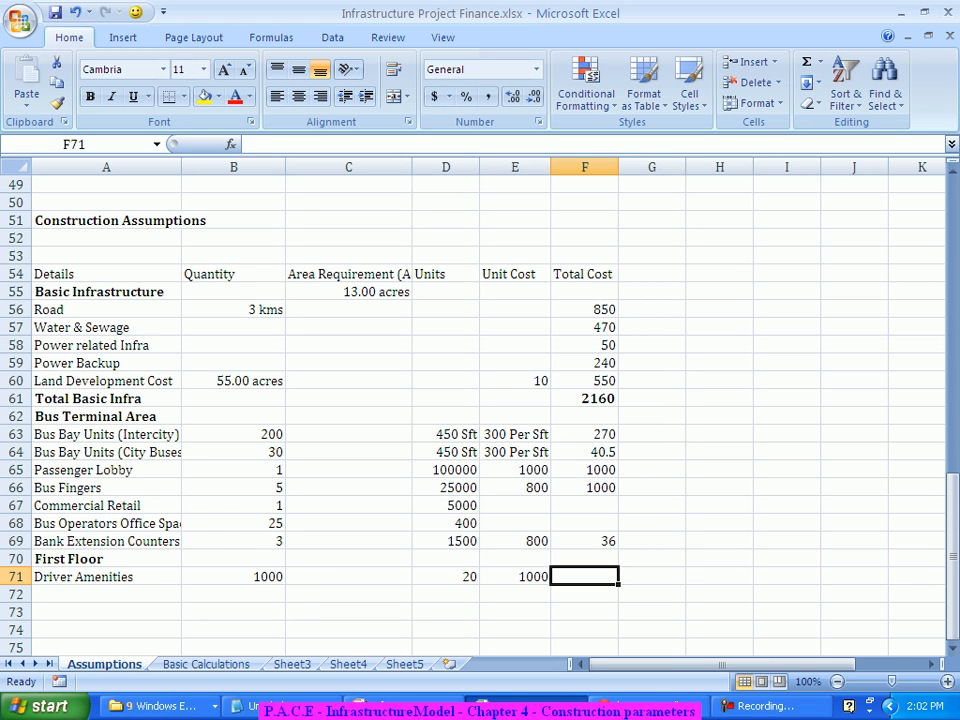
- Copy the total cost formula from F69 to F71 for the Driver Amenities
click(585, 541)
key(ctrl+c)
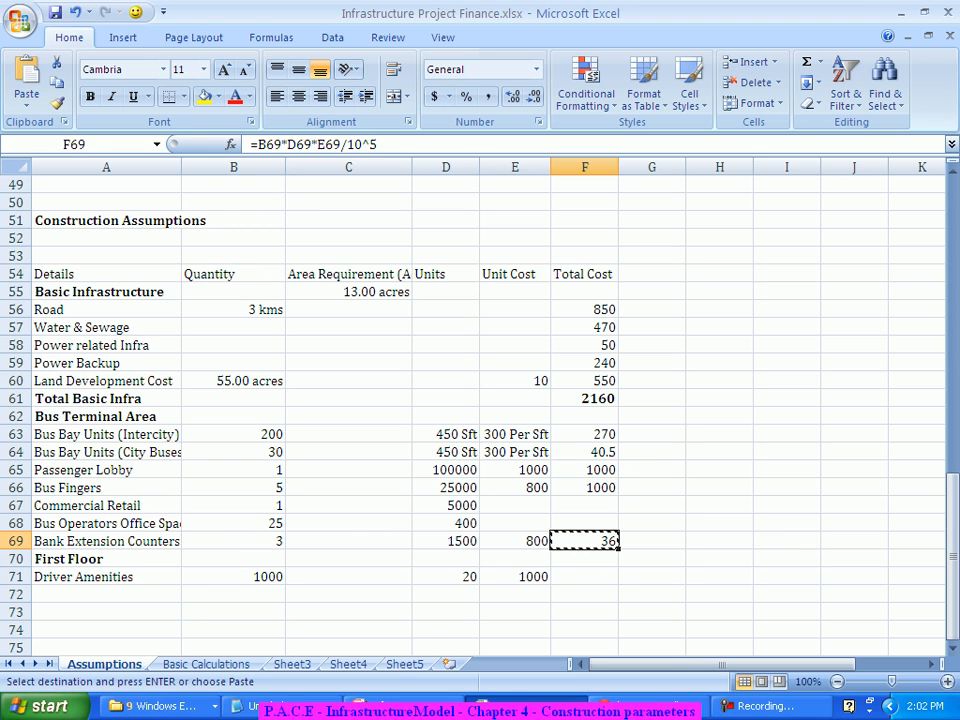
click(585, 594)
click(585, 577)
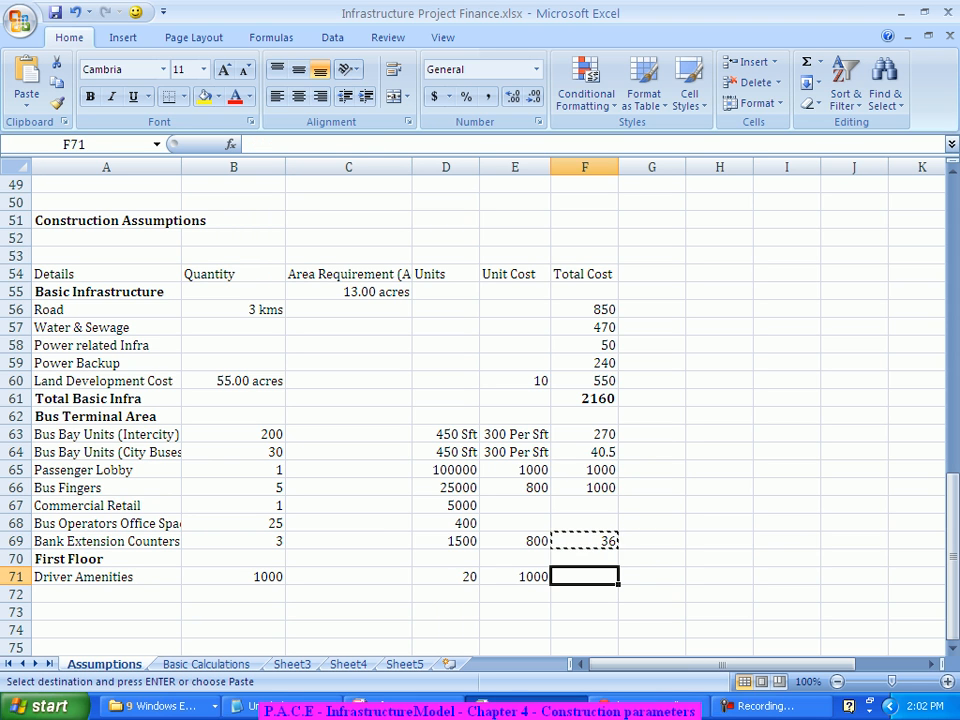
key(ctrl+v)
key(Escape)
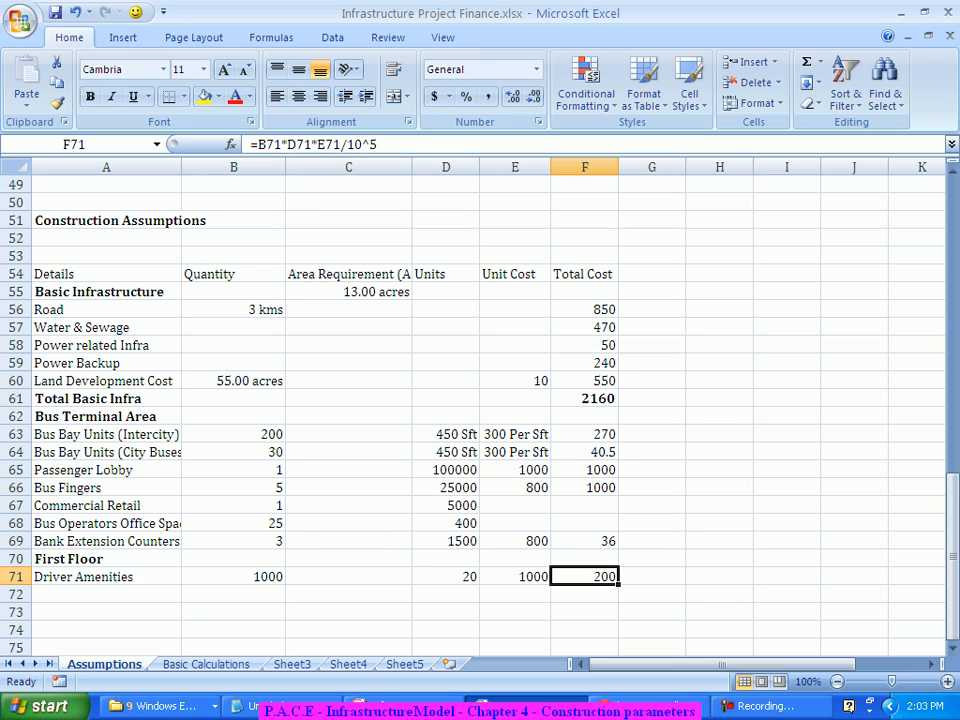
- Add a Budget Hotel row in row 72 with quantity 100, units 250 and unit cost 800
click(106, 594)
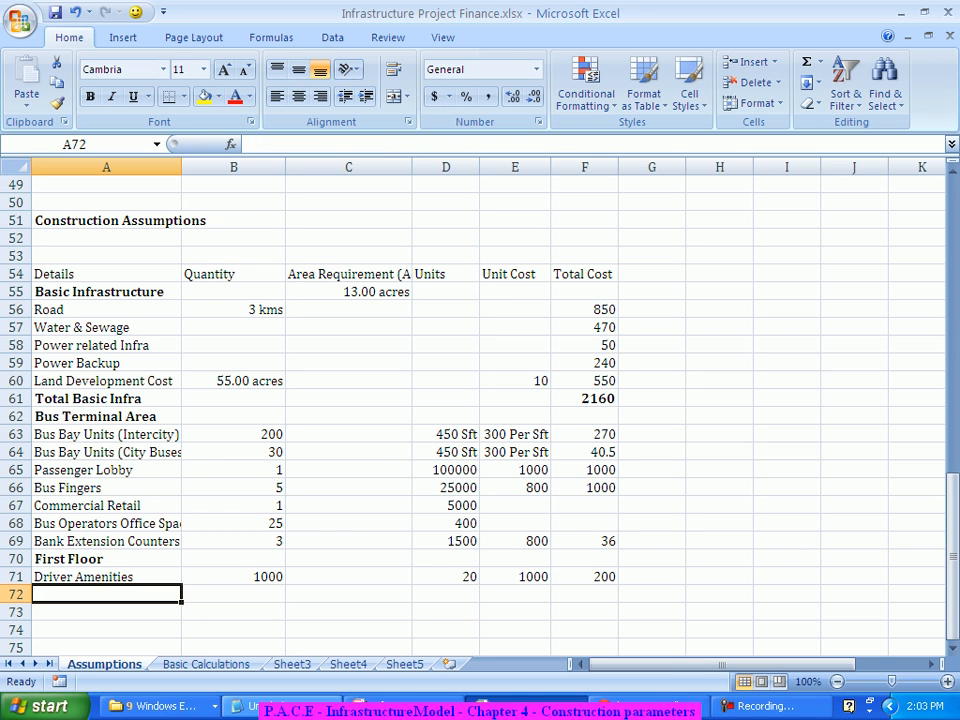
text(Budget Hotel)
key(Tab)
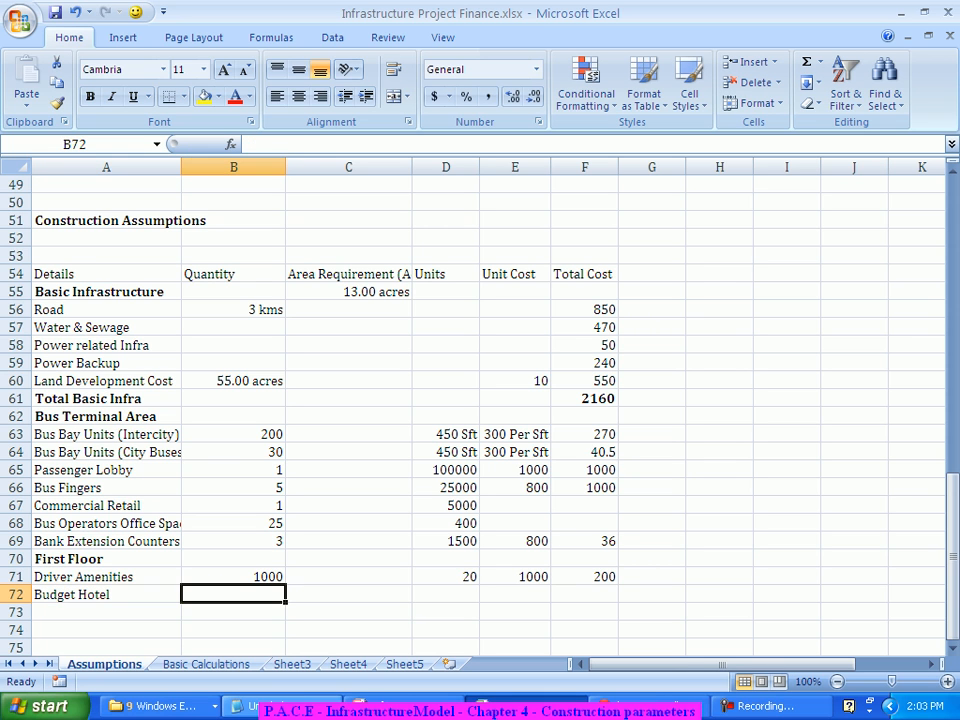
text(100)
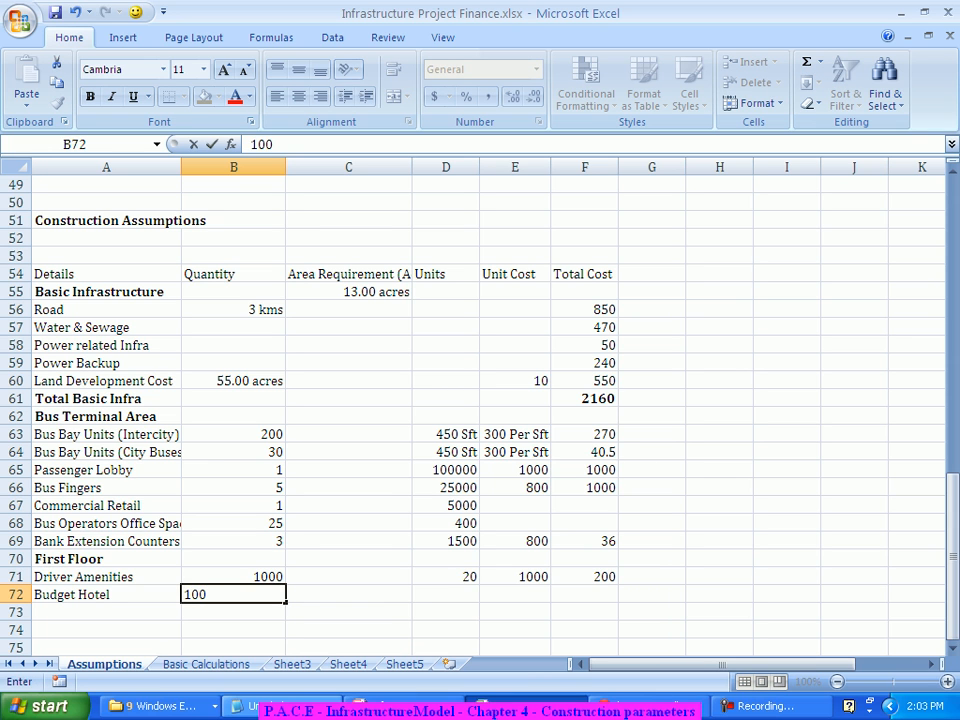
key(Tab)
key(Tab)
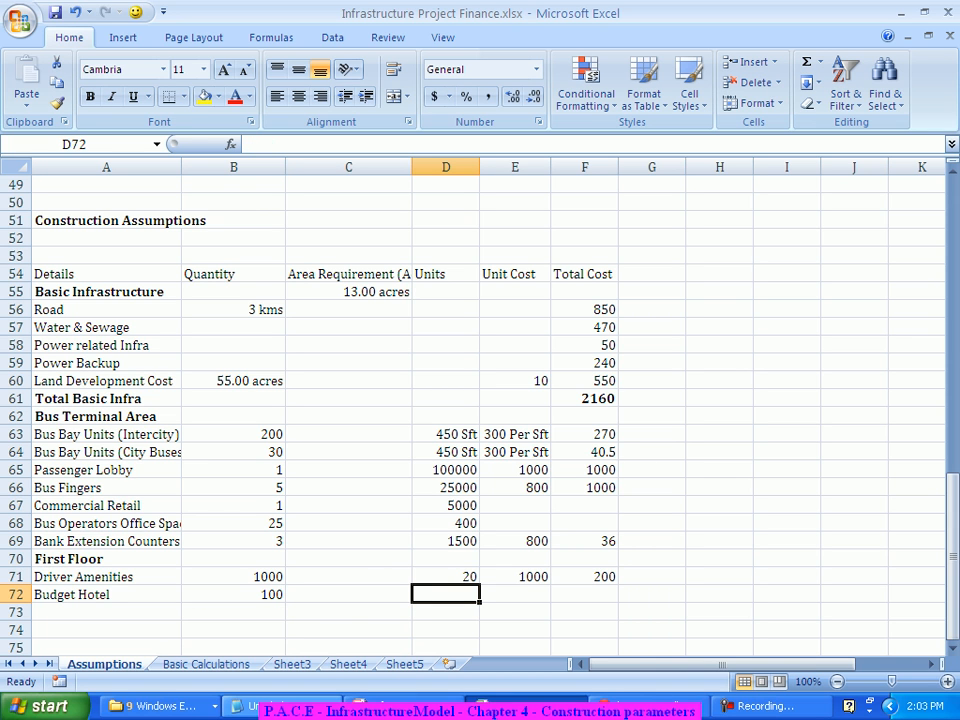
text(250)
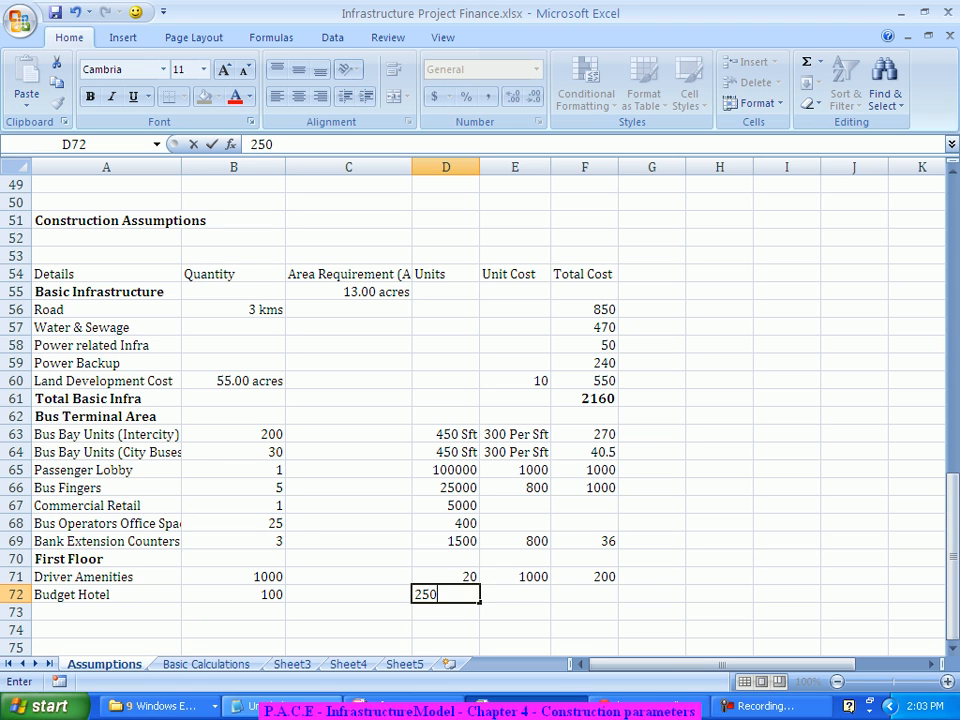
key(Tab)
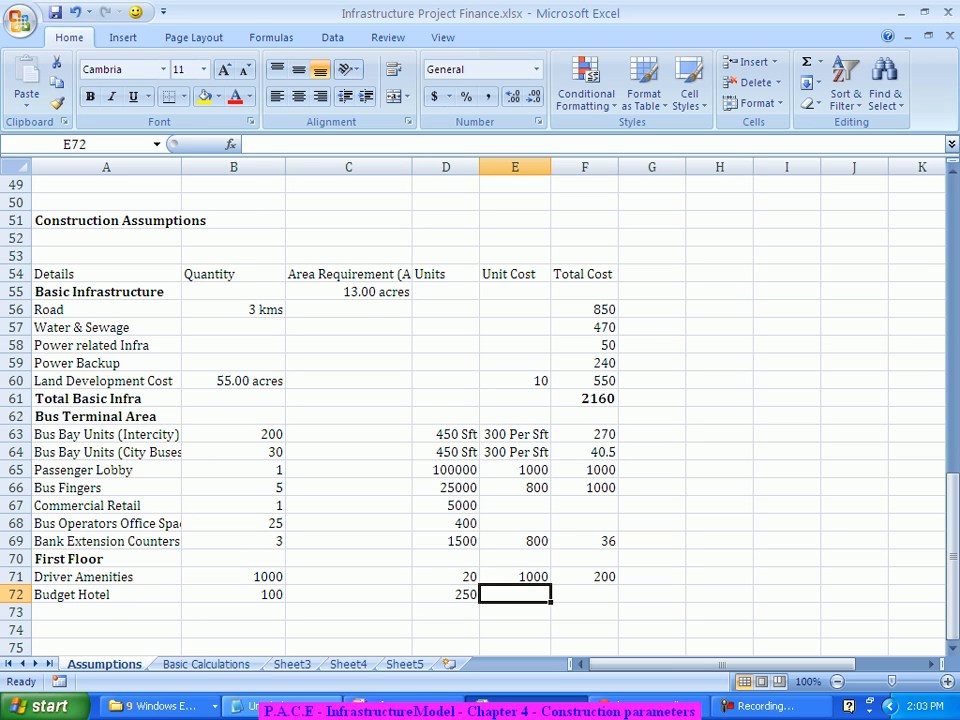
text(800)
key(Tab)
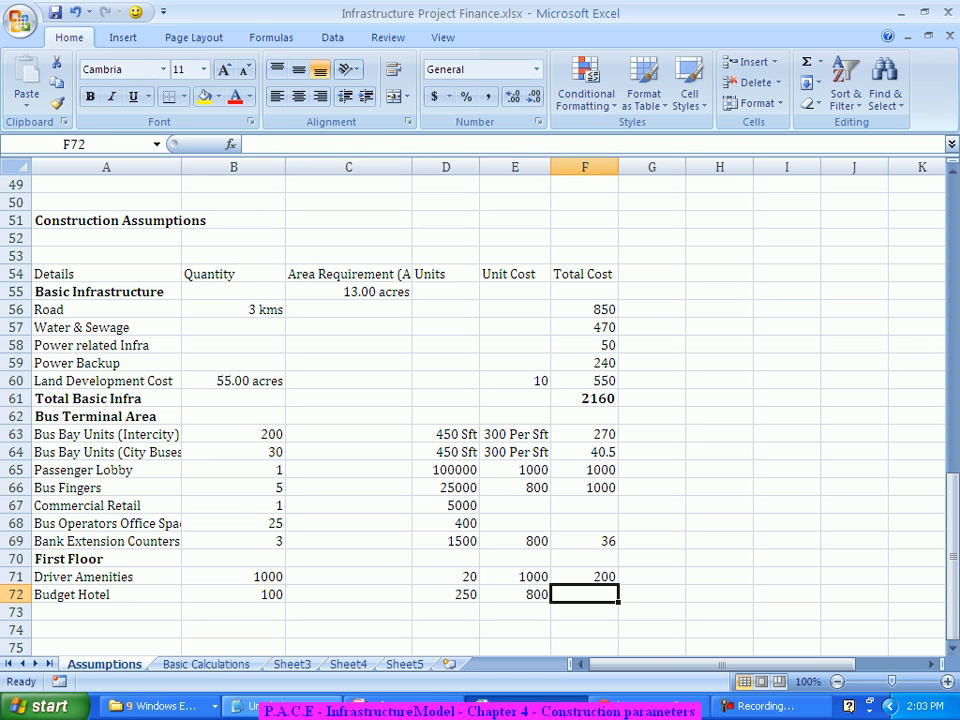
- Copy the total cost formula from F71 to F72 for the Budget Hotel
key(Up)
key(ctrl+c)
key(Down)
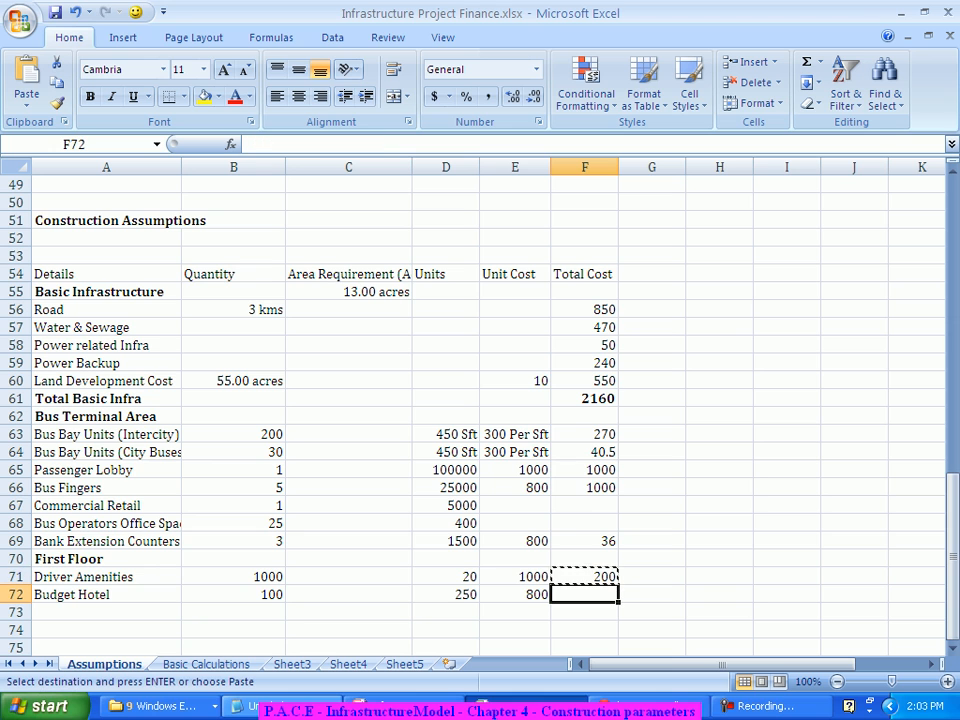
key(ctrl+v)
key(Escape)
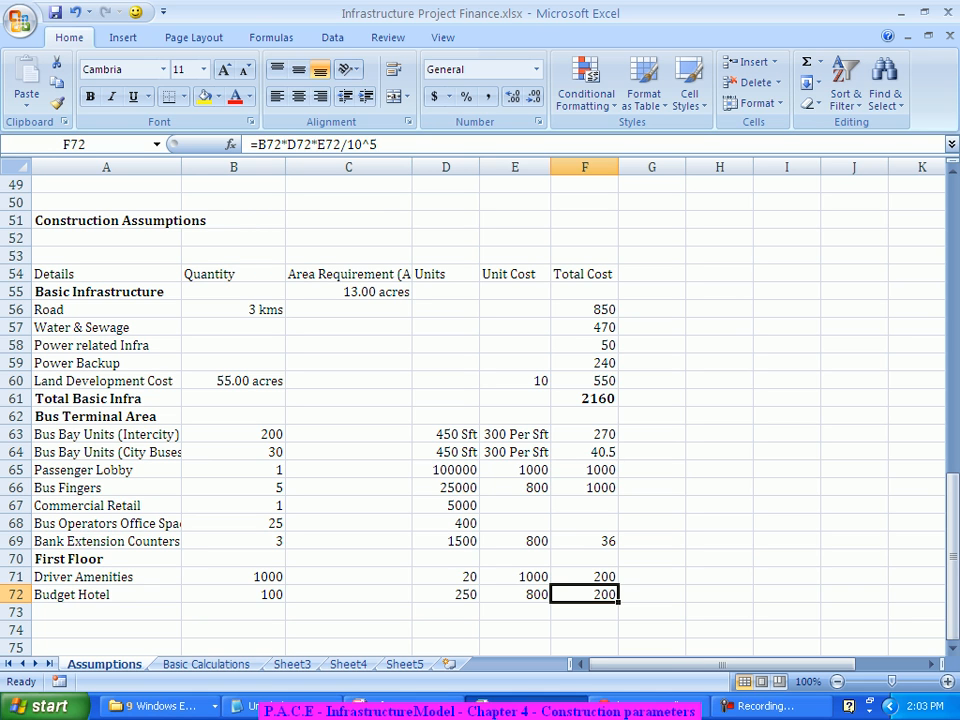
- Change the Budget Hotel's unit cost in E72 to 1400
key(Left)
text(1400)
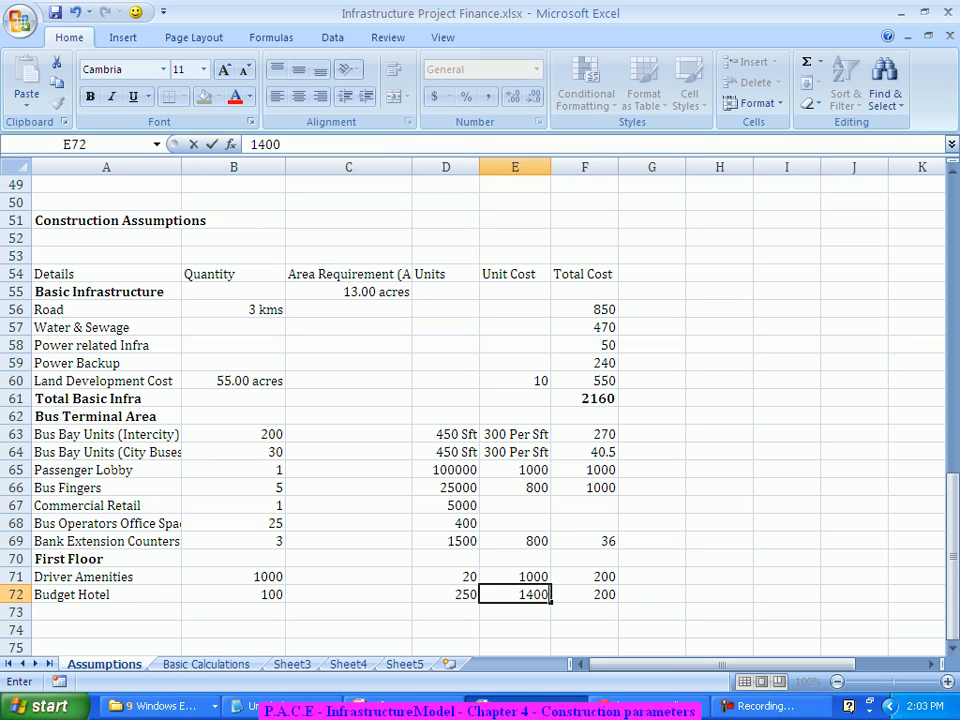
key(Return)
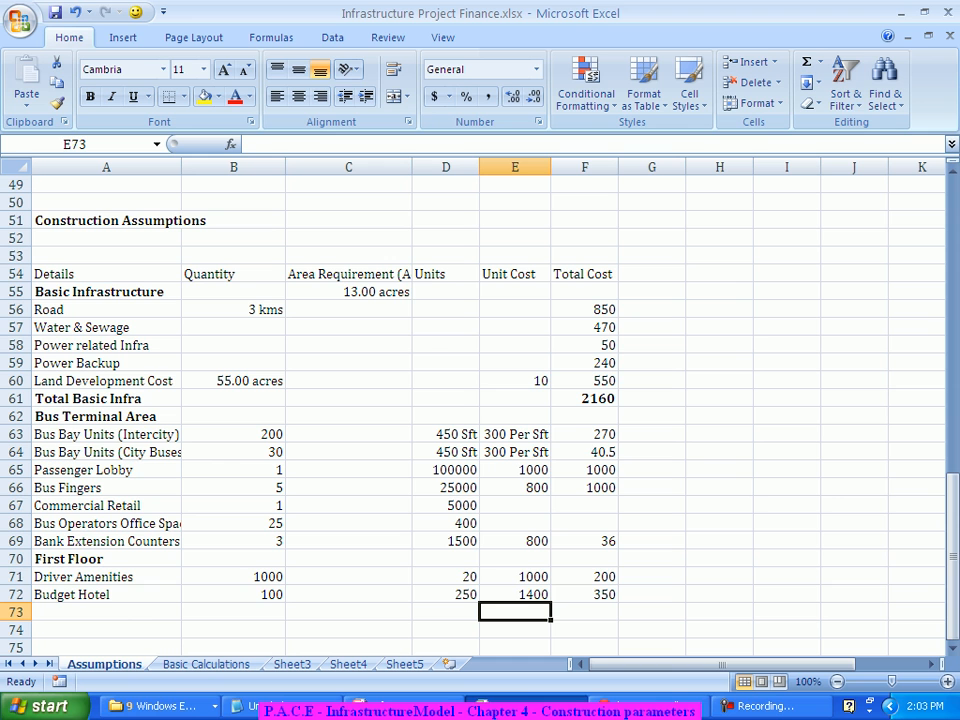
- Add a Dormitories row in row 73 with quantity 500, units 20 and unit cost 800
scroll(325, 415, down, 2)
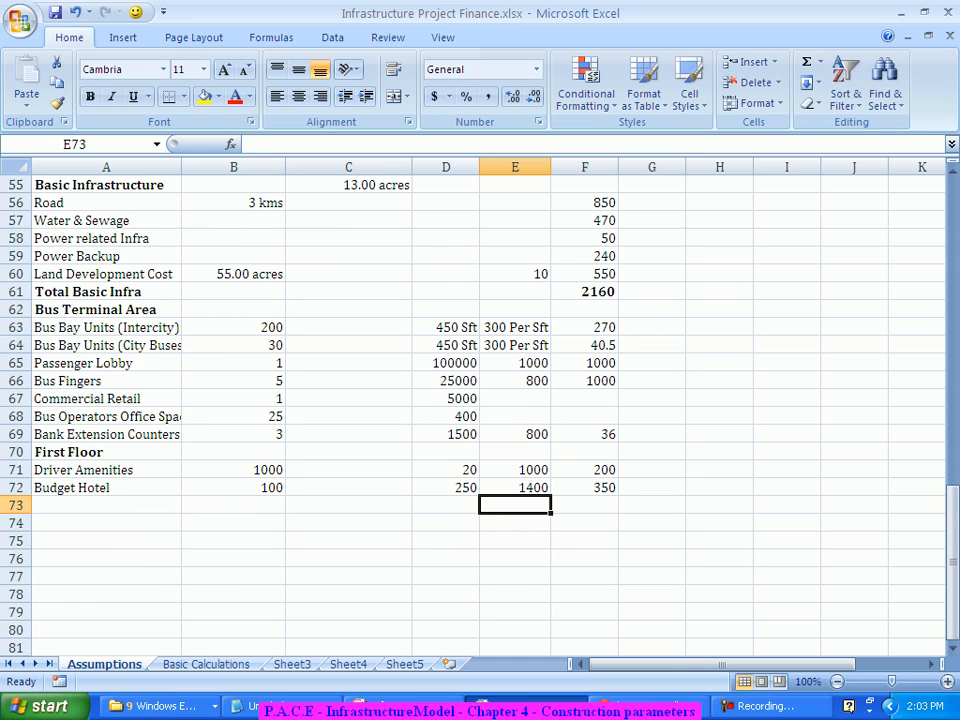
click(88, 505)
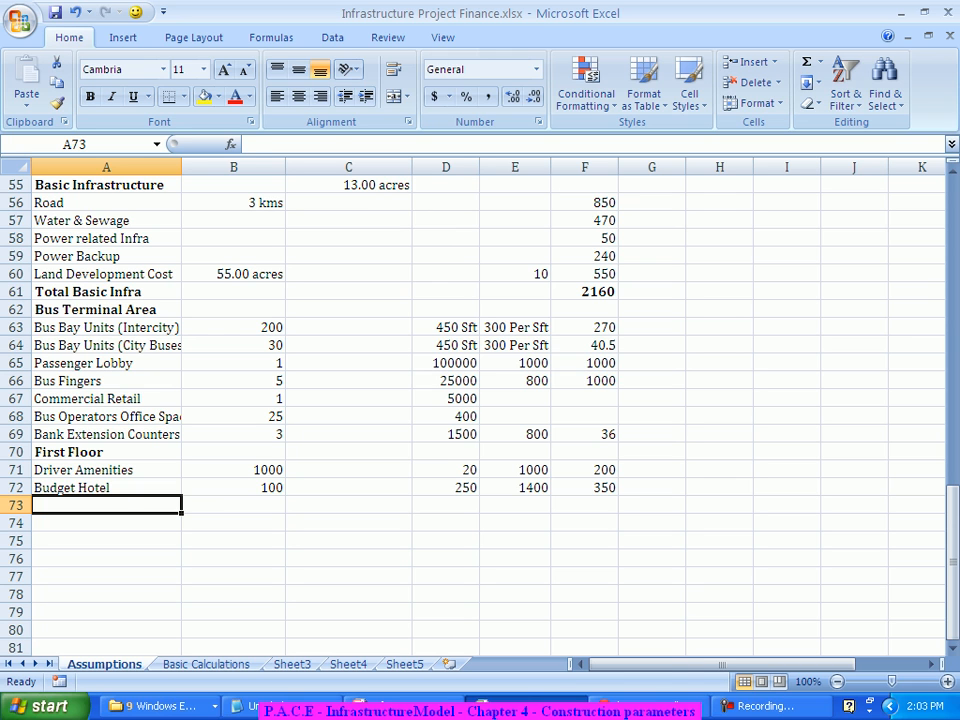
text(Dormitories)
key(Tab)
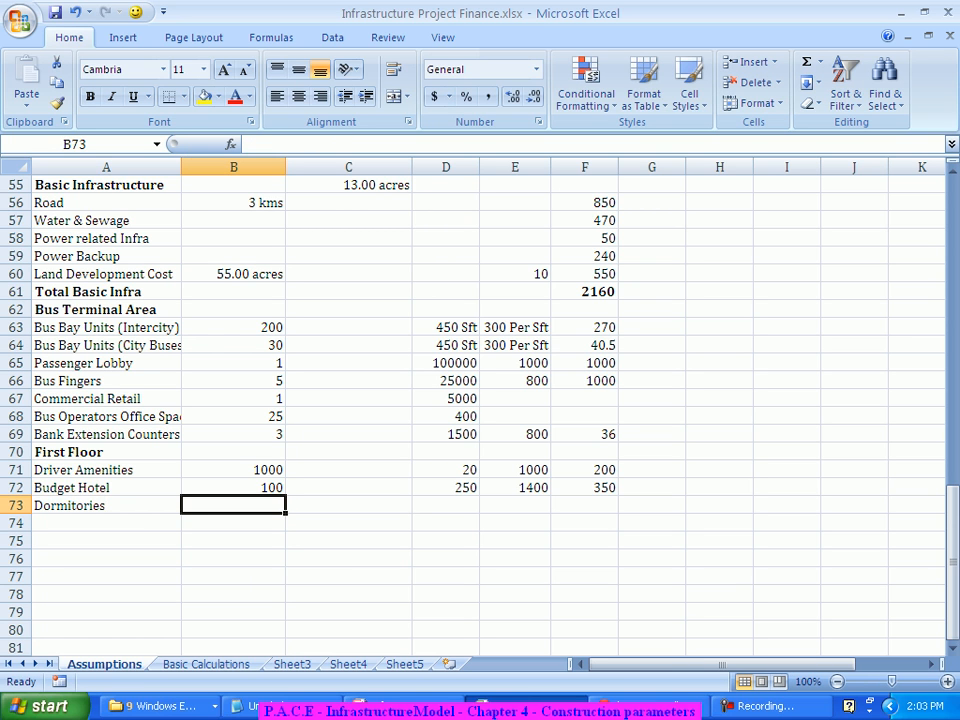
text(500)
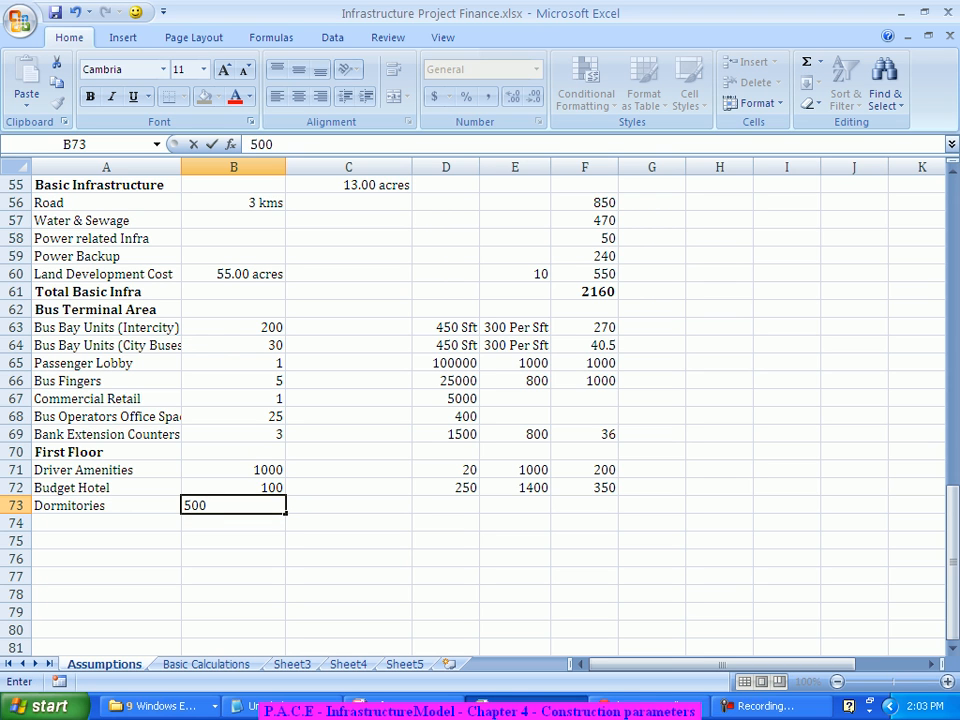
key(Tab)
key(Tab)
text(20)
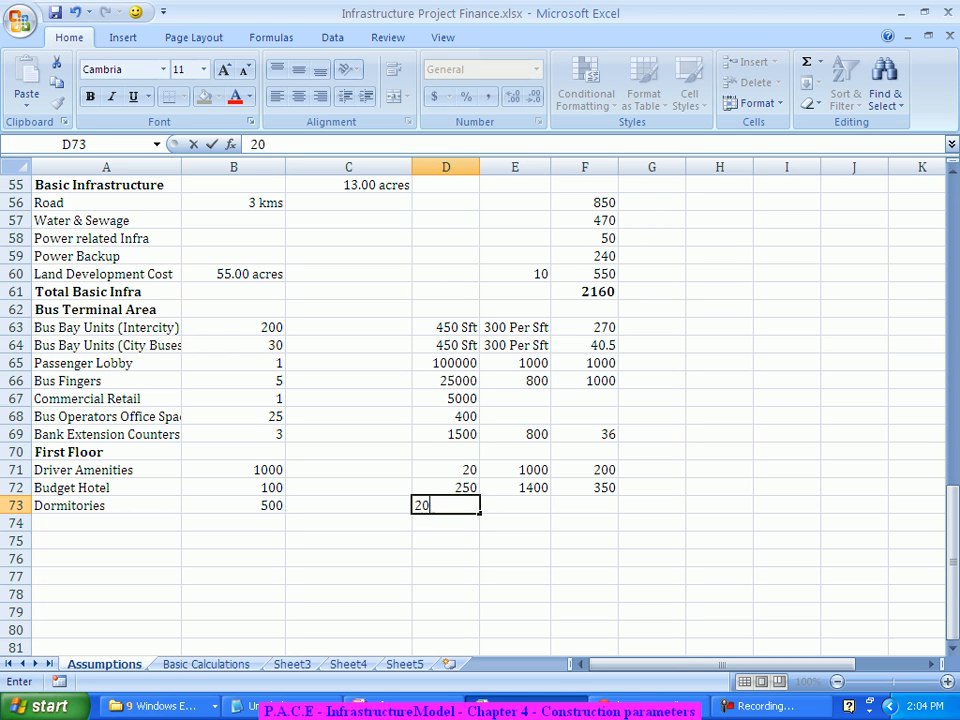
key(Tab)
text(800)
key(Tab)
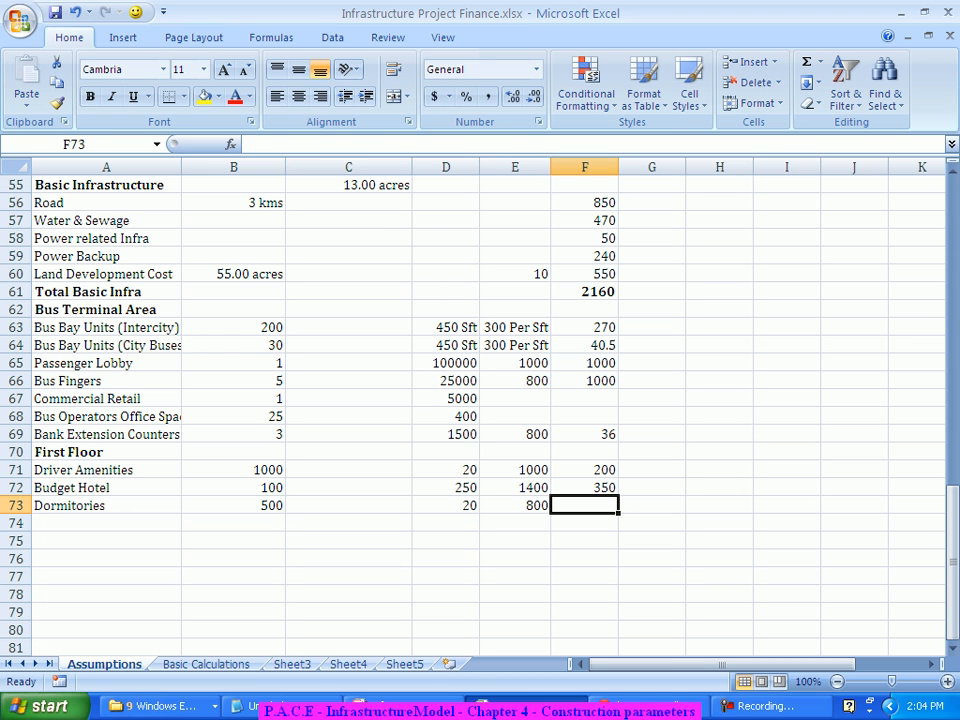
- Copy the total cost formula from F72 to F73 for the Dormitories
key(Up)
key(ctrl+c)
key(Down)
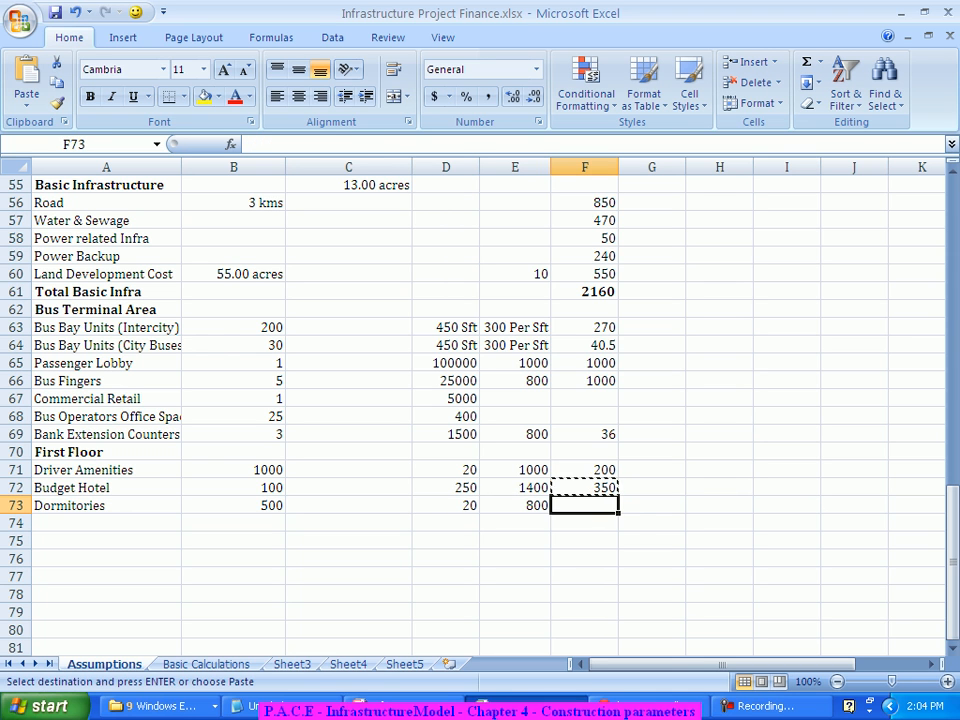
key(ctrl+v)
- Add a Food Court row in row 74 with quantity 1, units 5000 and unit cost 1000, leaving its area requirement blank
key(Down)
key(Left)
key(Left)
key(Left)
key(Left)
key(Left)
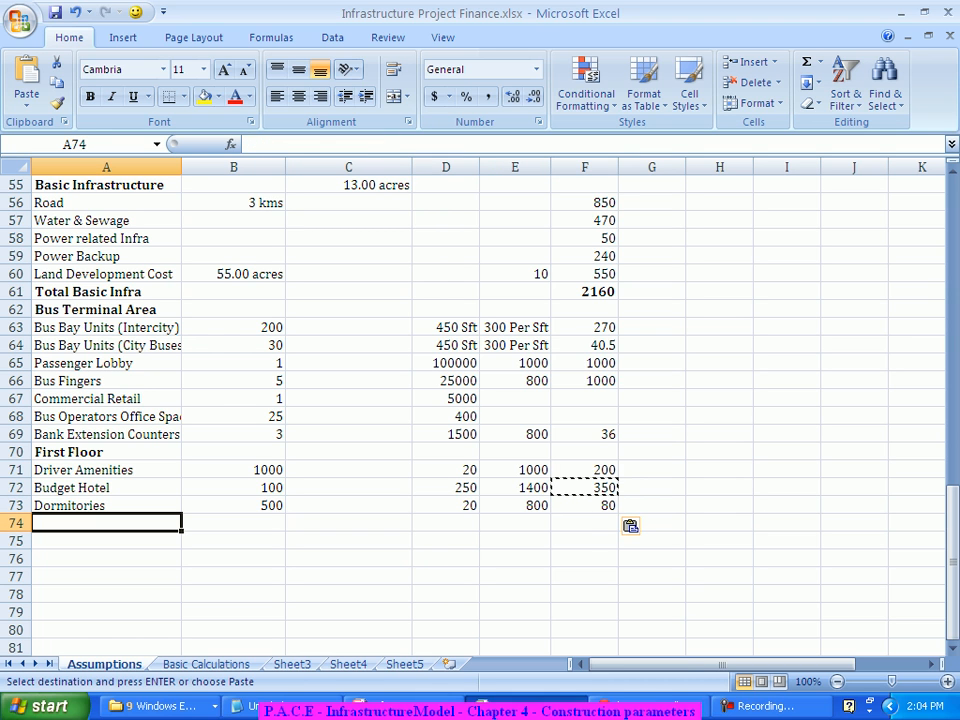
key(F2)
text(Food Court)
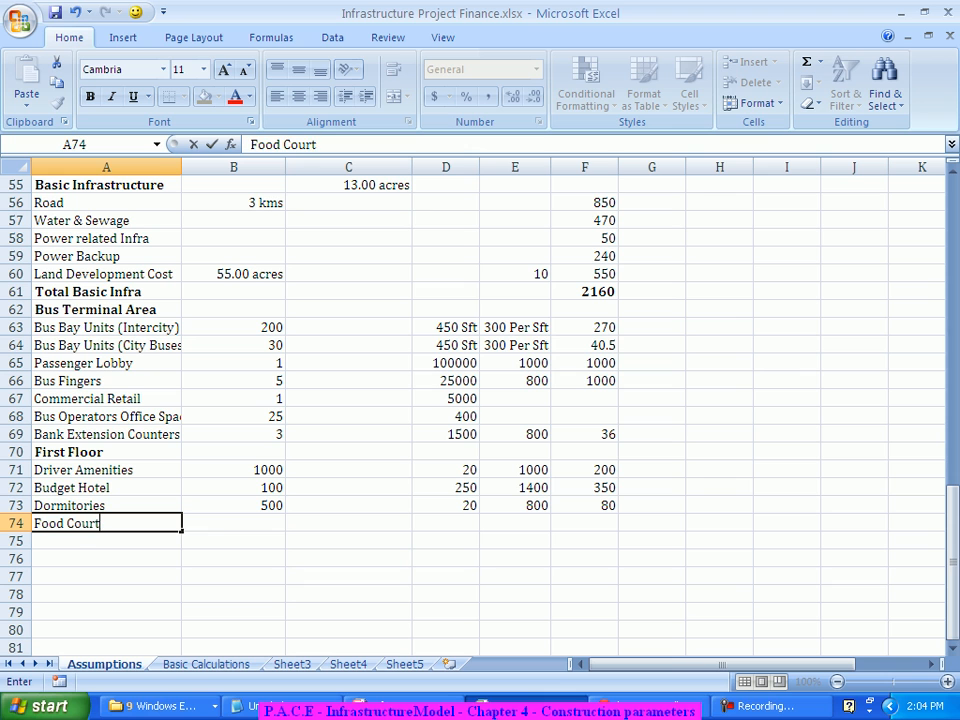
key(Tab)
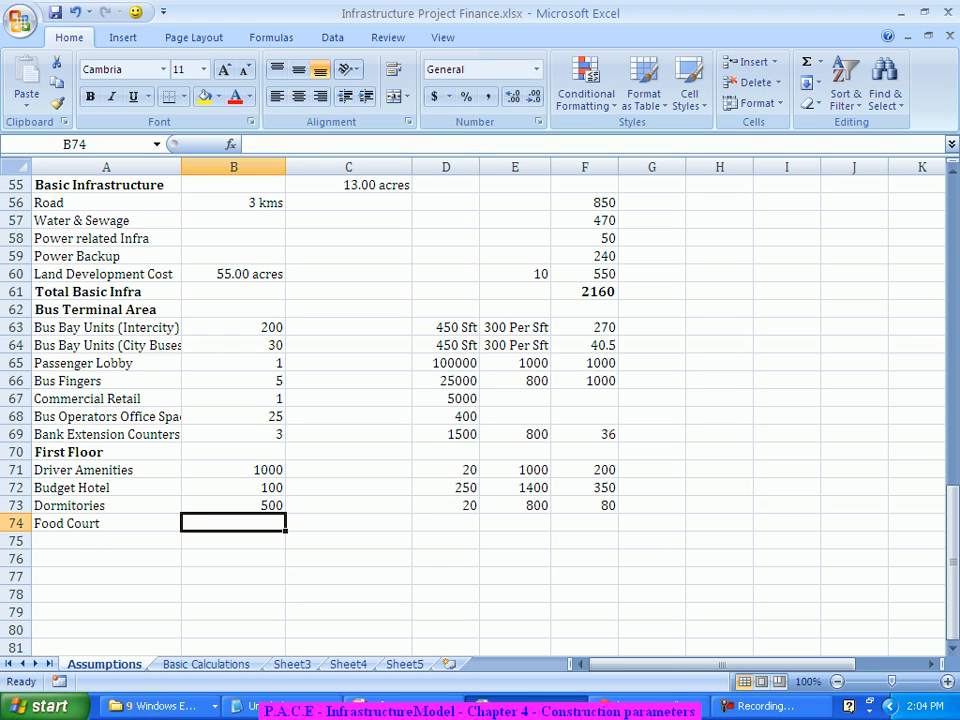
text(1)
key(Tab)
text(500)
key(BackSpace)
key(BackSpace)
key(BackSpace)
key(Tab)
text(5000)
key(Tab)
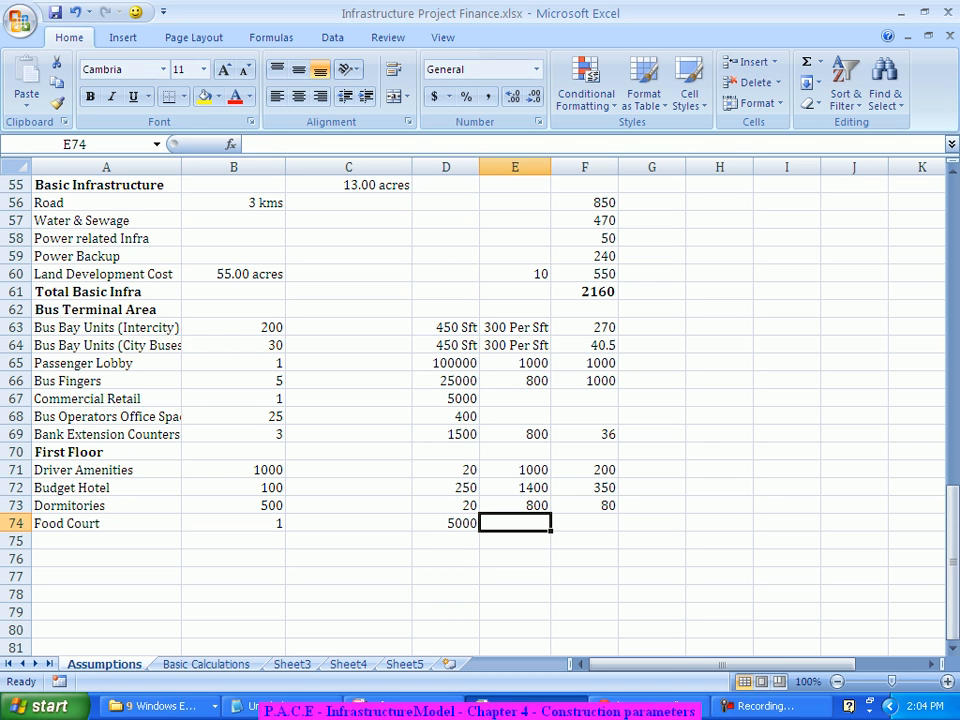
text(1000)
key(Tab)
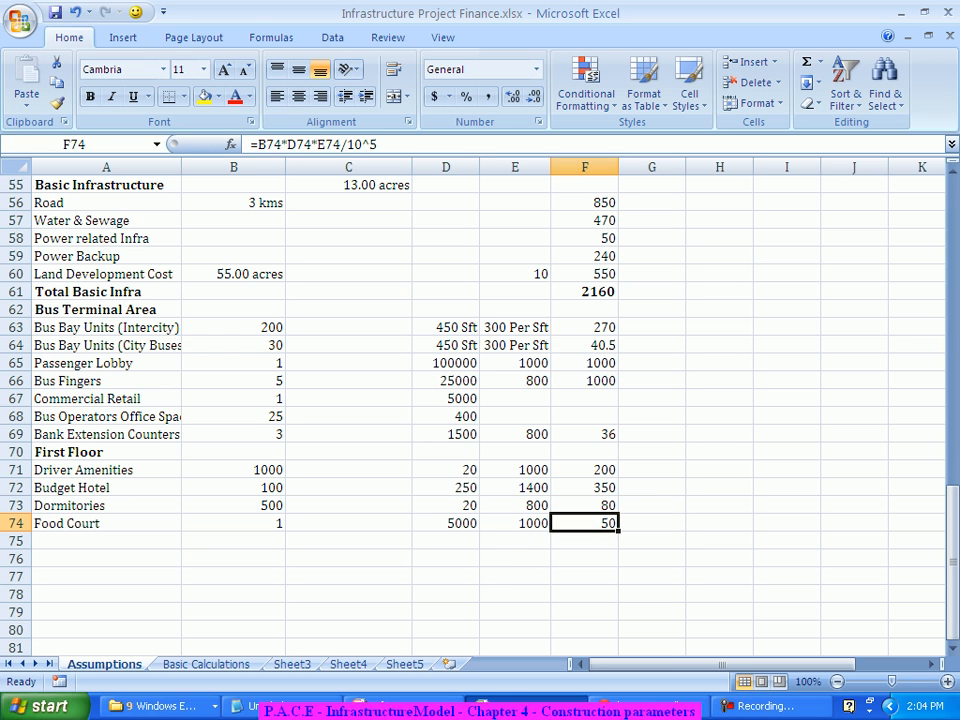
- Enter Primary Health Center as the next First Floor item in A75
key(Down)
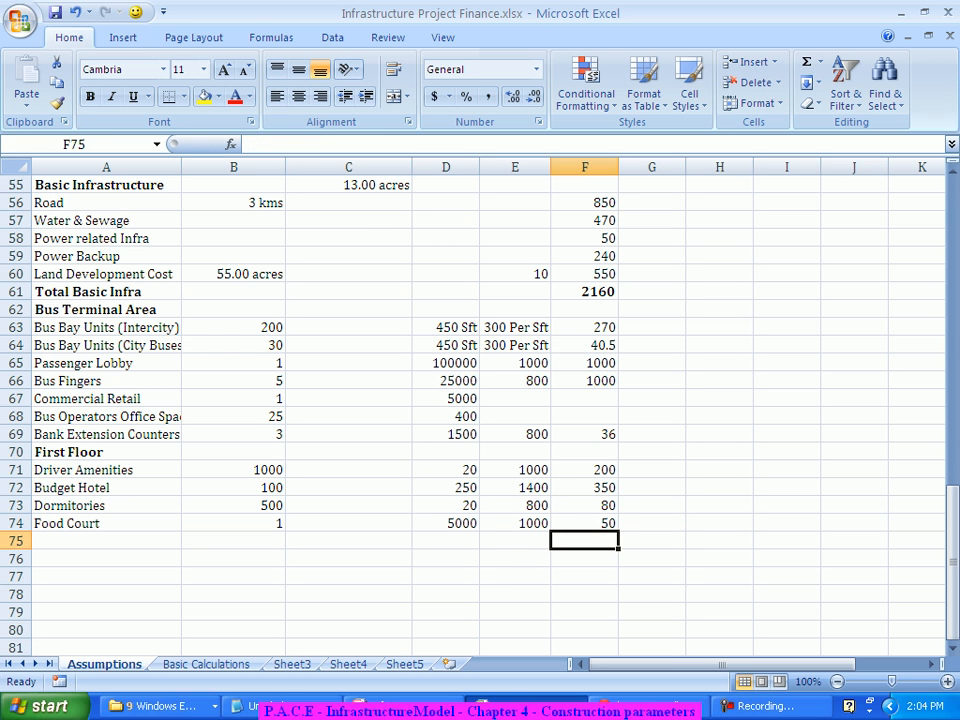
key(Left)
key(Left)
key(Left)
key(Left)
key(Left)
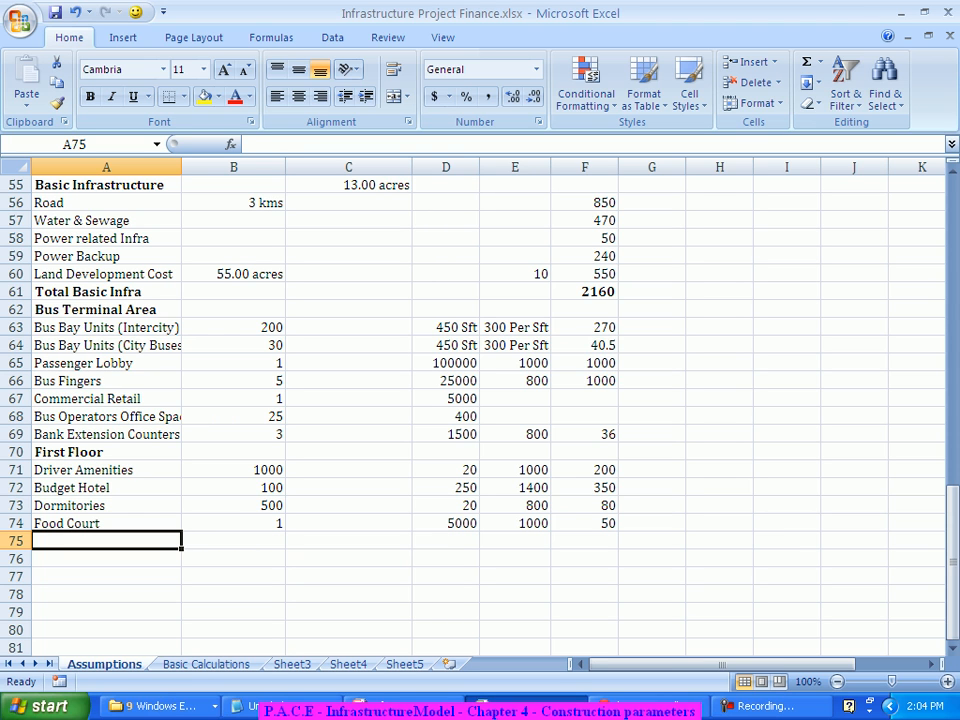
text(Primary )
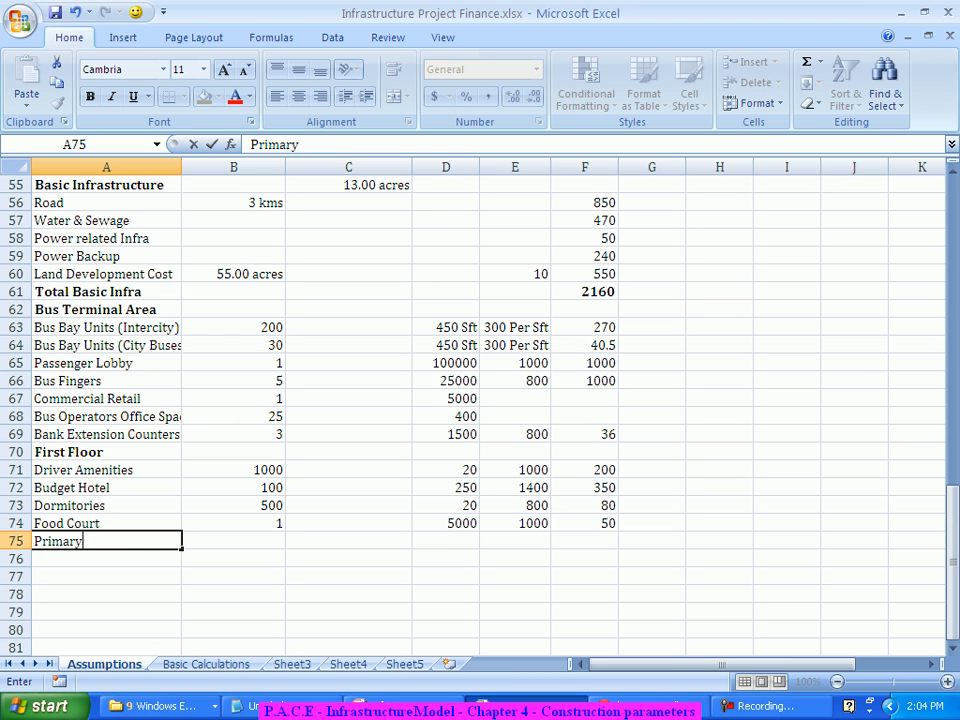
text(Health Ce)
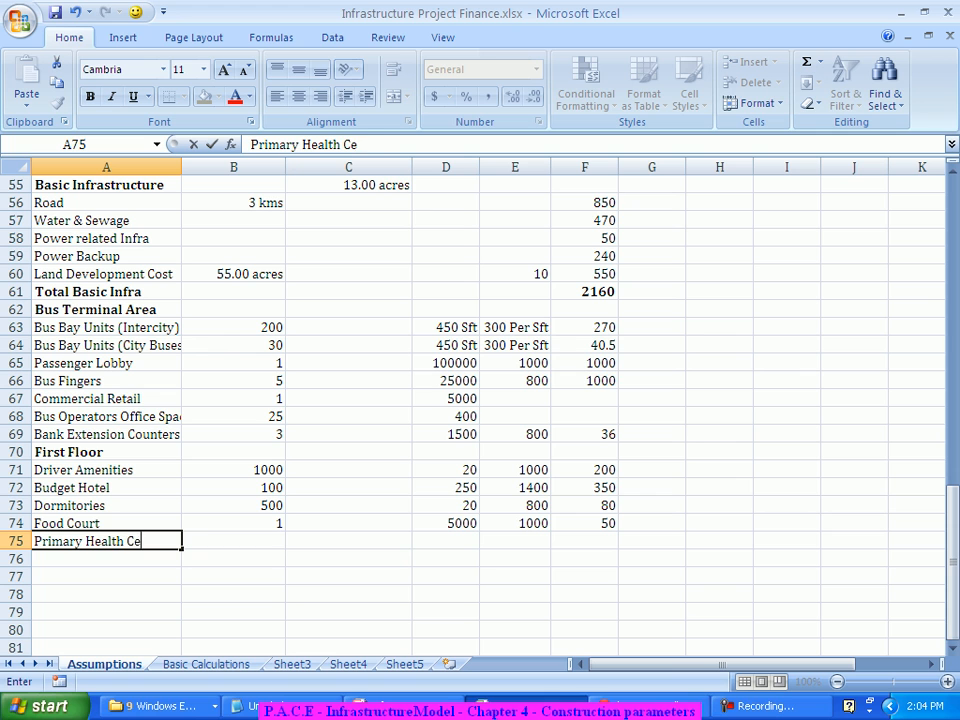
text(nter)
key(Tab)
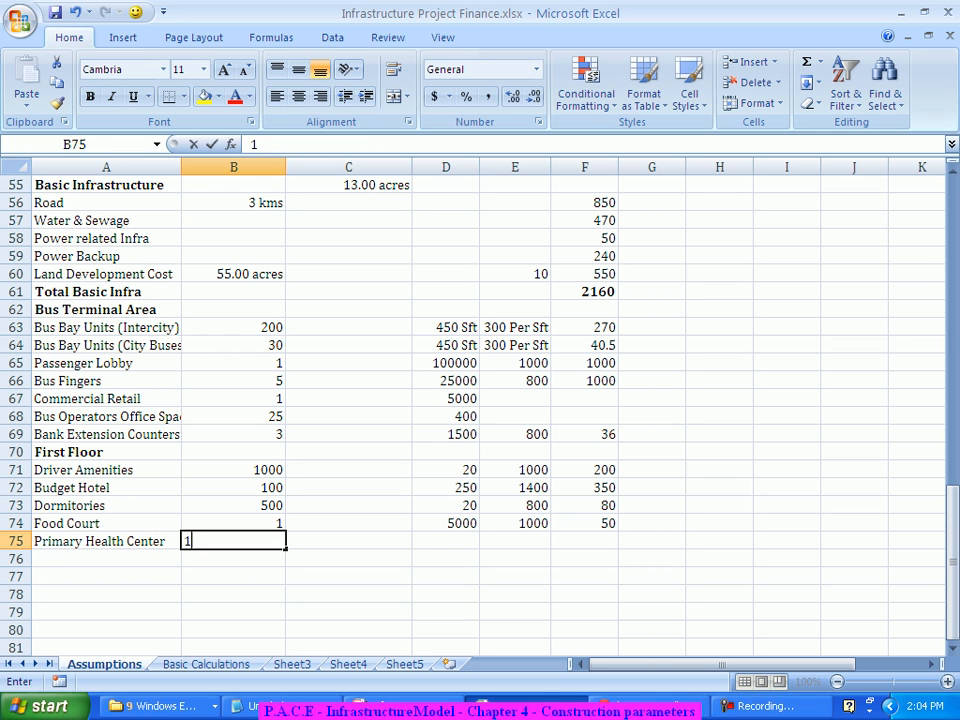
- Give the Primary Health Center a quantity of 1, 3000 units and a unit cost of 1200, leaving its area requirement blank
text(1)
key(Tab)
key(Tab)
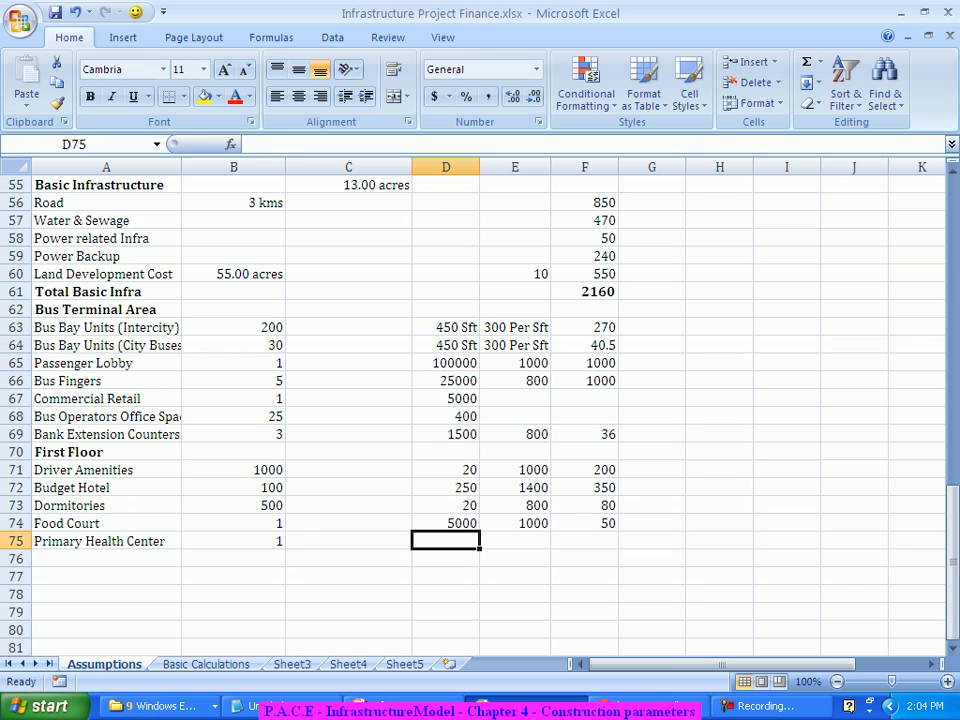
text(3000)
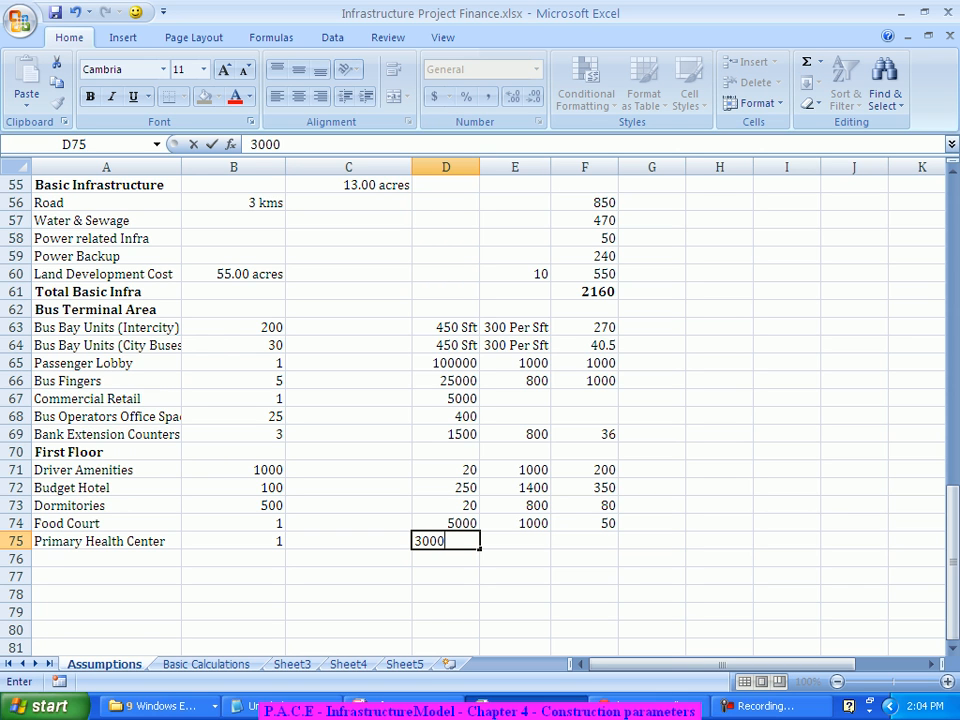
key(Tab)
text(1200)
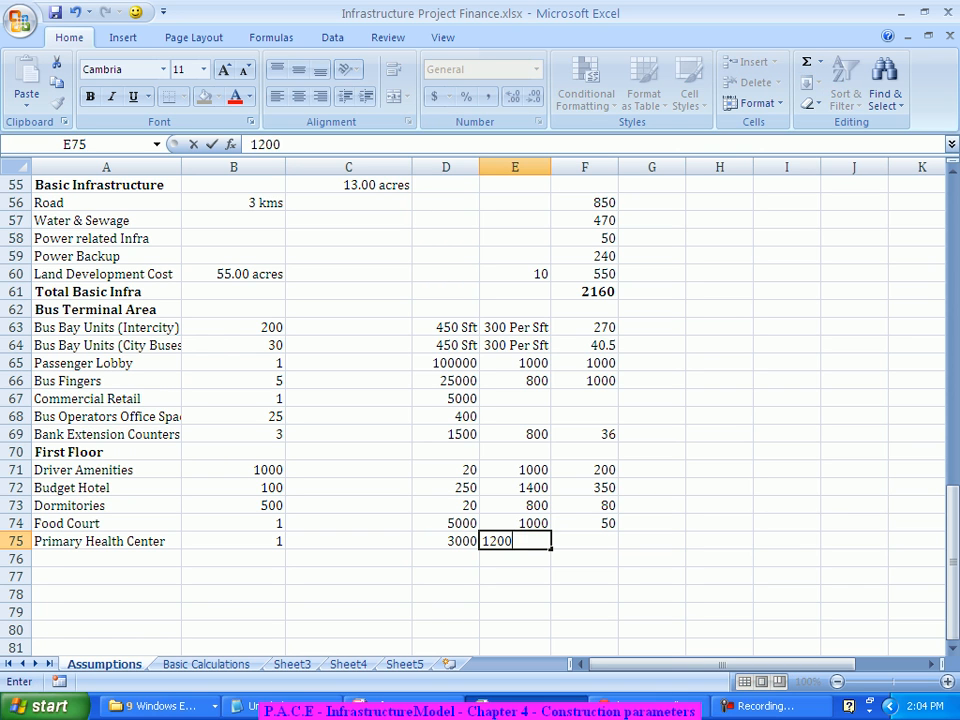
key(Tab)
- Enter "Administrative offices" as the next First Floor item in A76
key(Down)
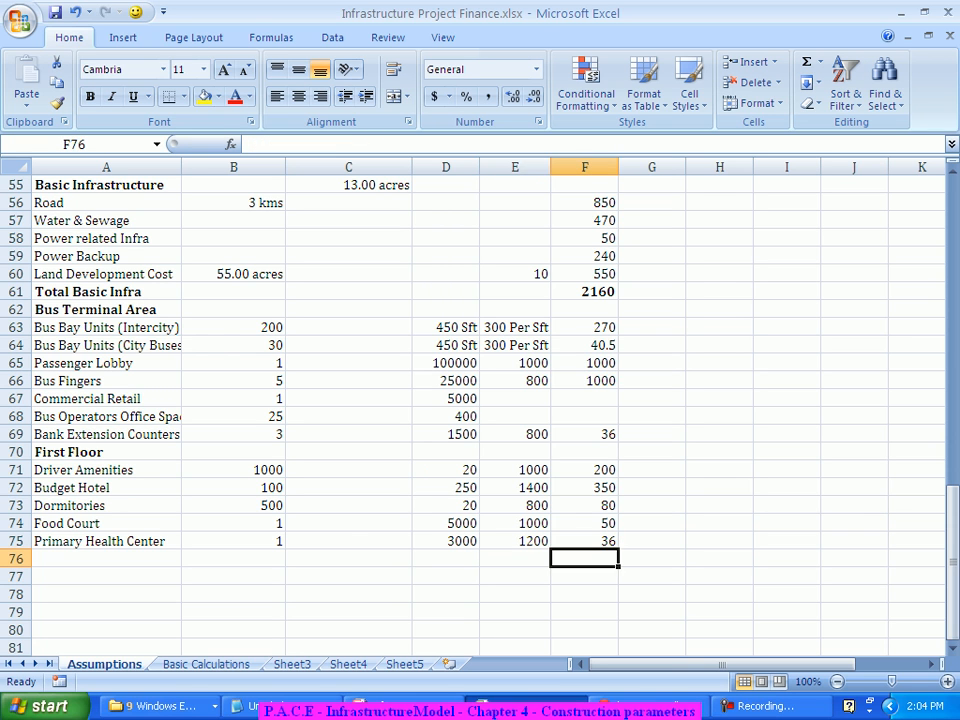
key(Left)
key(Left)
key(Left)
key(Left)
key(Left)
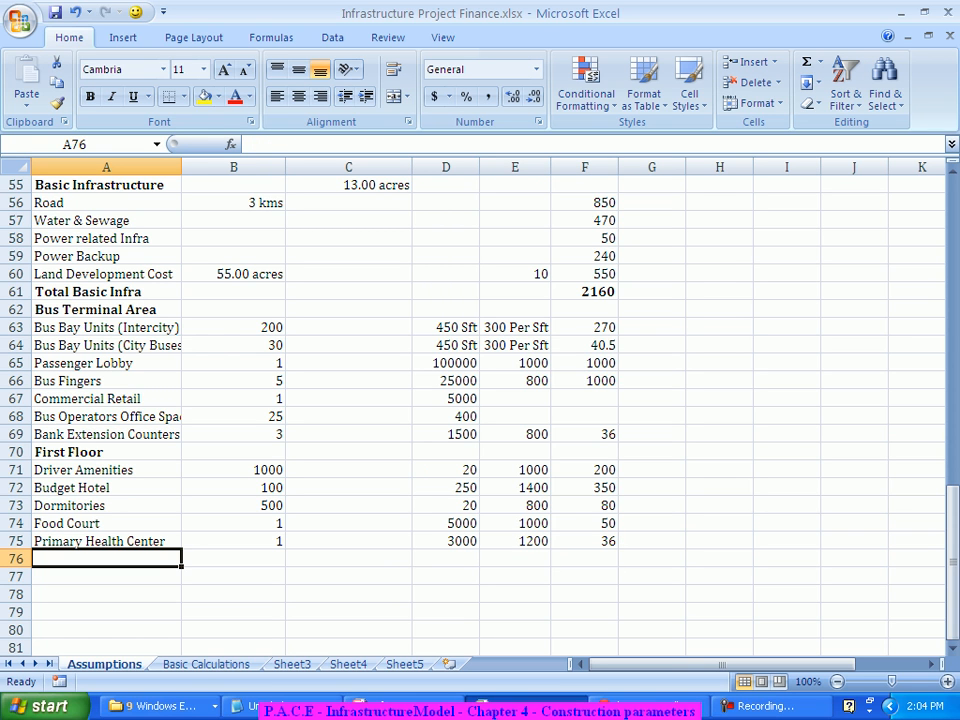
text(Adm)
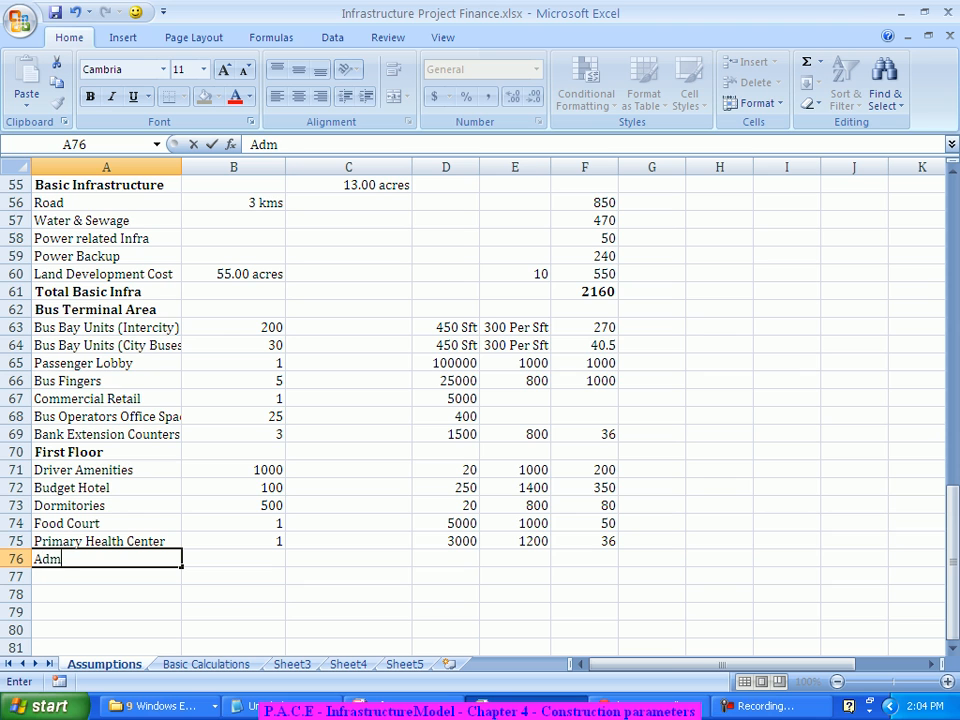
text(inistrati)
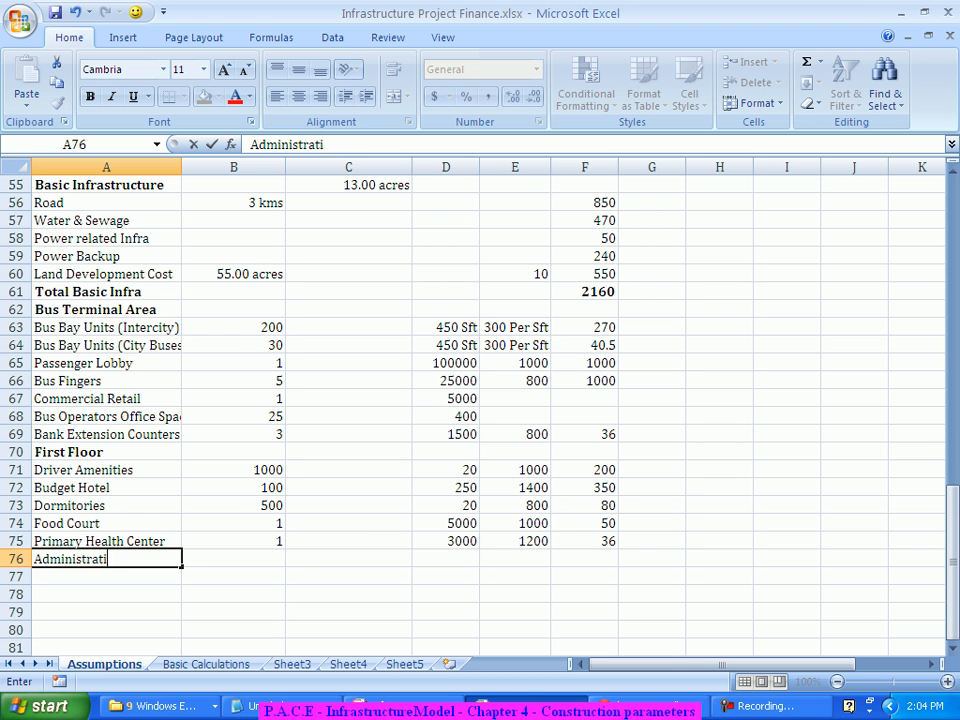
text(ve offices)
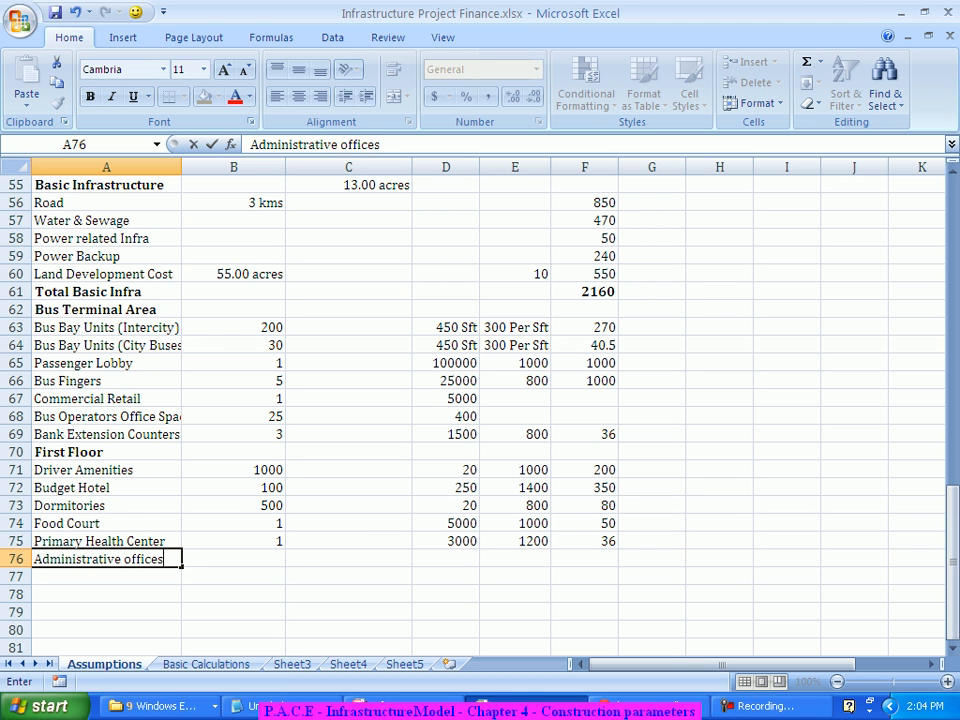
key(Tab)
- Give the Administrative offices a quantity of 5, 300 units and a unit cost of 800, leaving the area requirement blank
text(5)
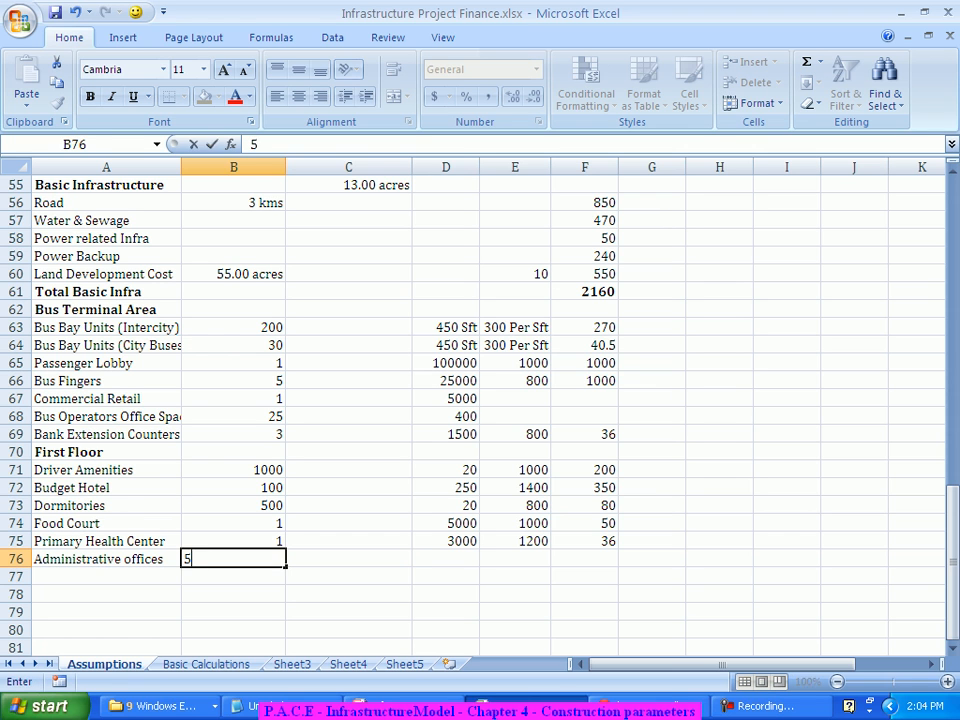
key(Tab)
key(Tab)
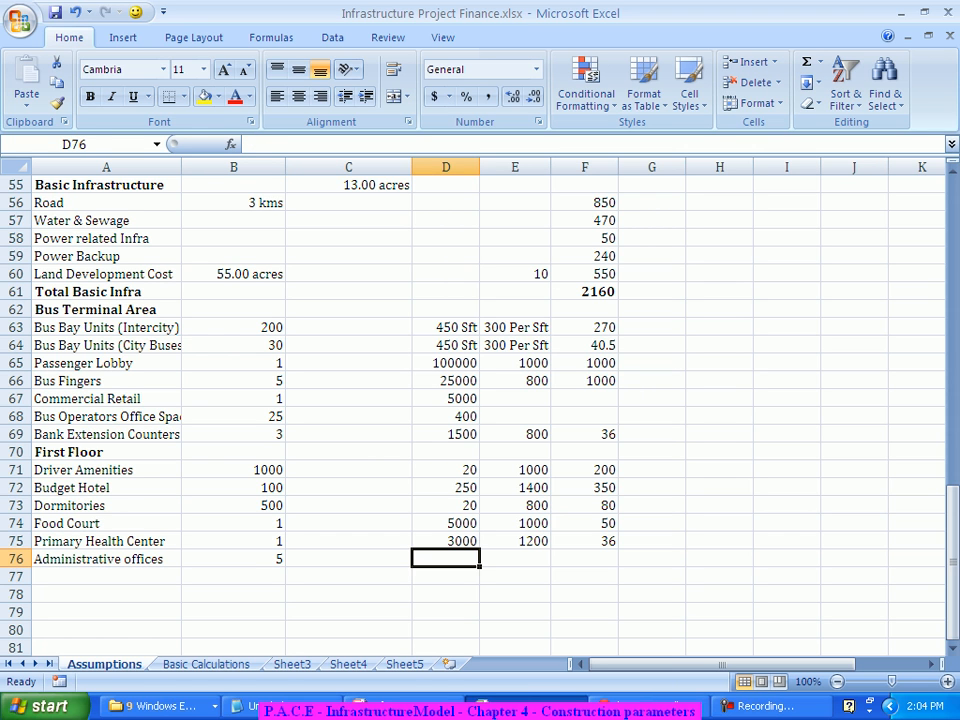
text(300)
key(Tab)
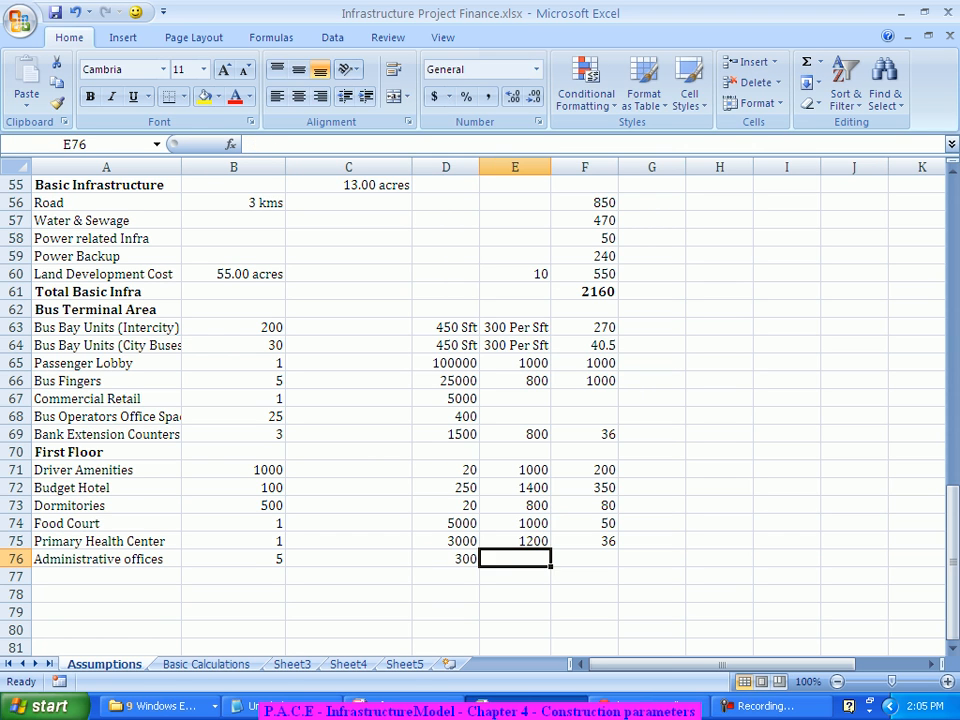
text(800)
key(Tab)
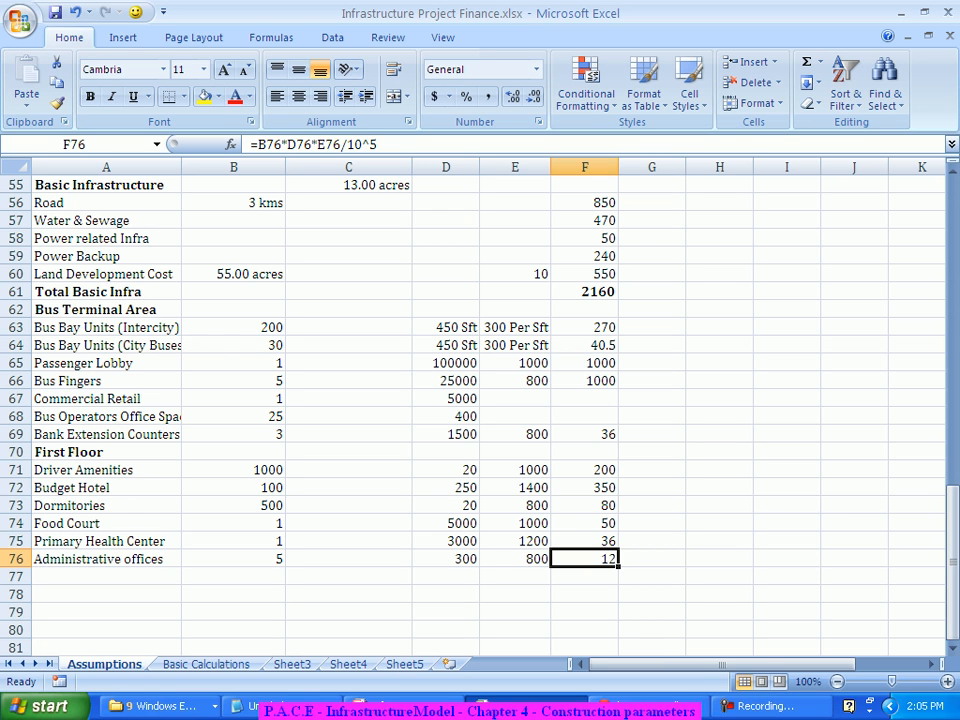
- Label row 77 "Total Bus Terminal Area" in column A
key(Down)
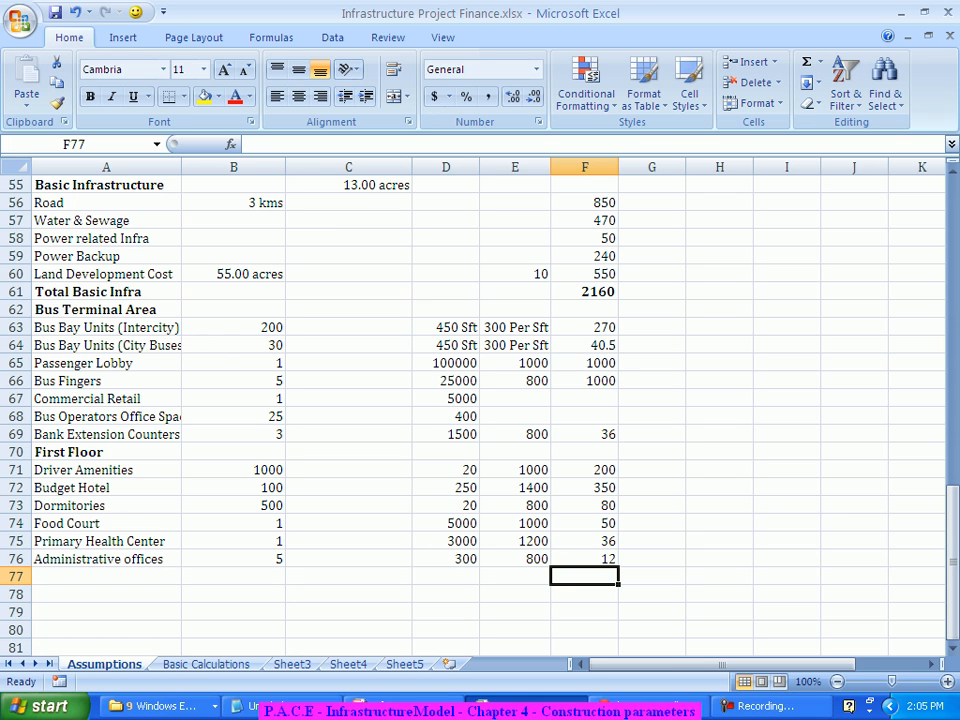
key(Left)
key(Left)
key(Left)
key(Left)
key(Left)
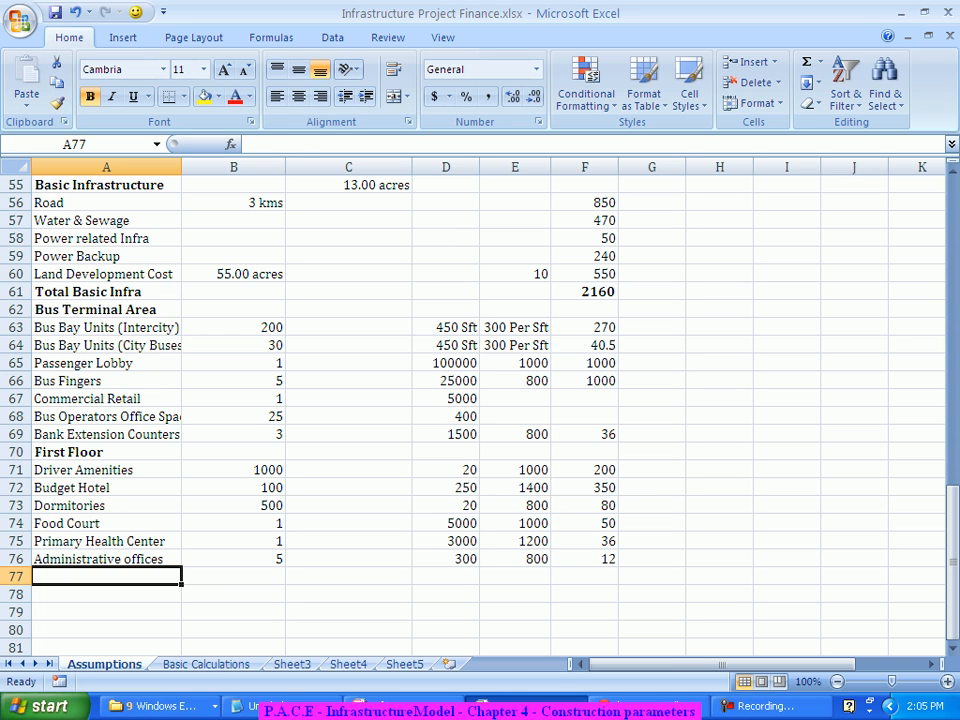
text(Total )
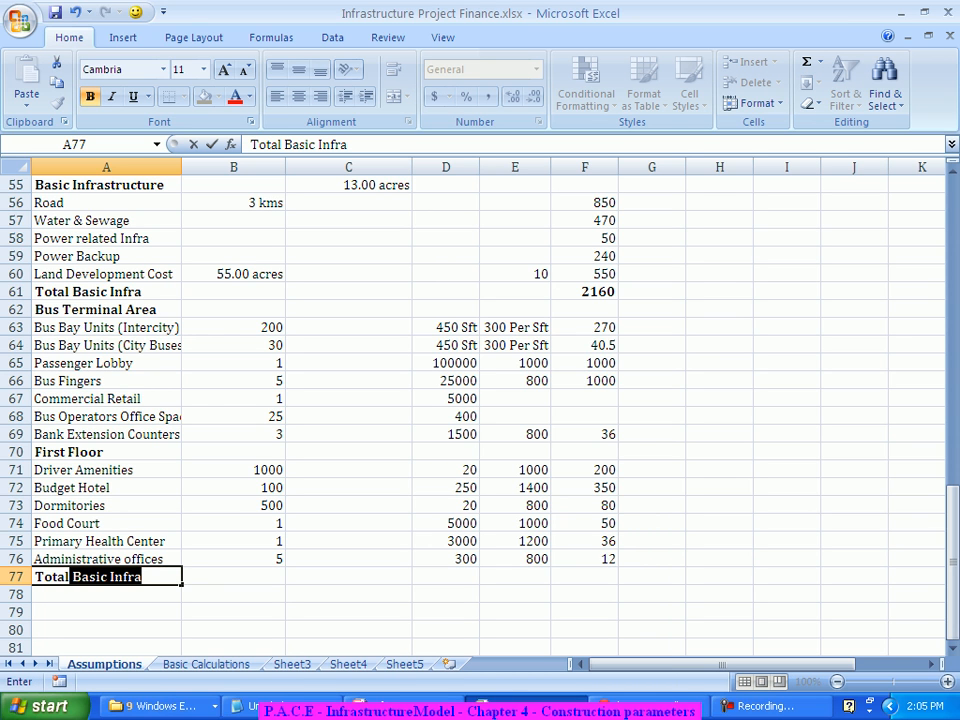
text(Bus Terminal Area)
key(Right)
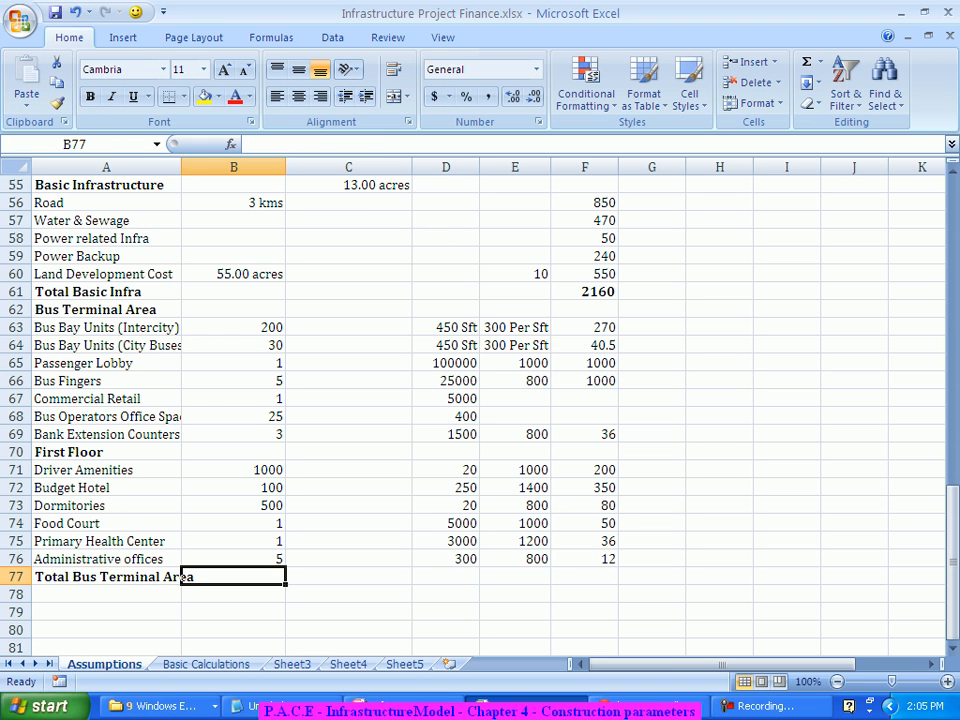
- Total the Bus Terminal Area and First Floor costs in F77 with =SUM(F63:F76)
key(Right)
key(Right)
key(Right)
key(Right)
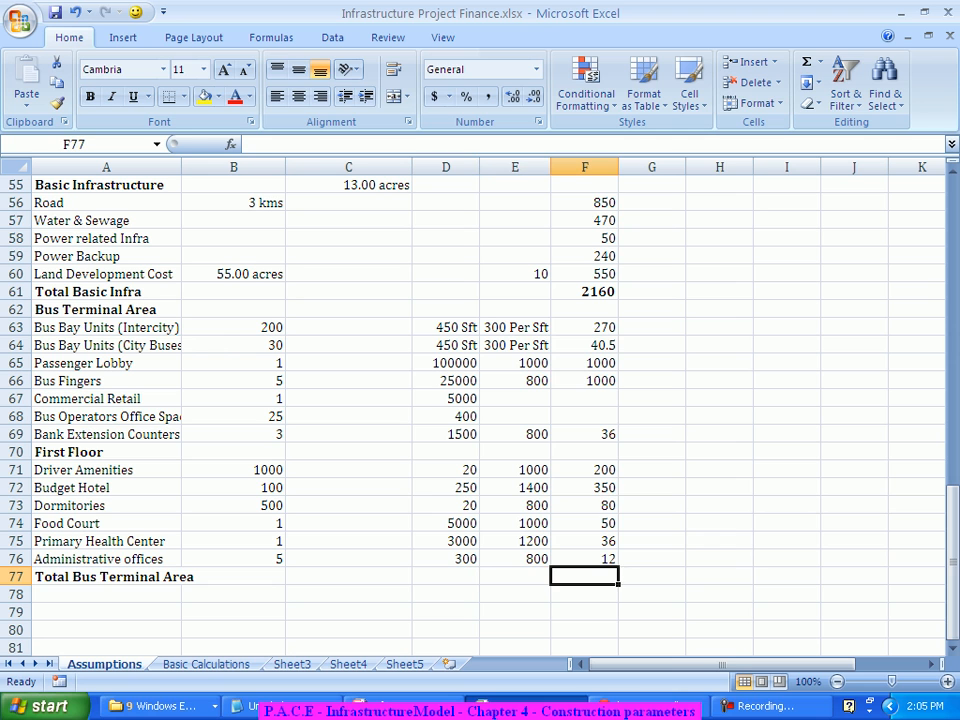
text(=sum()
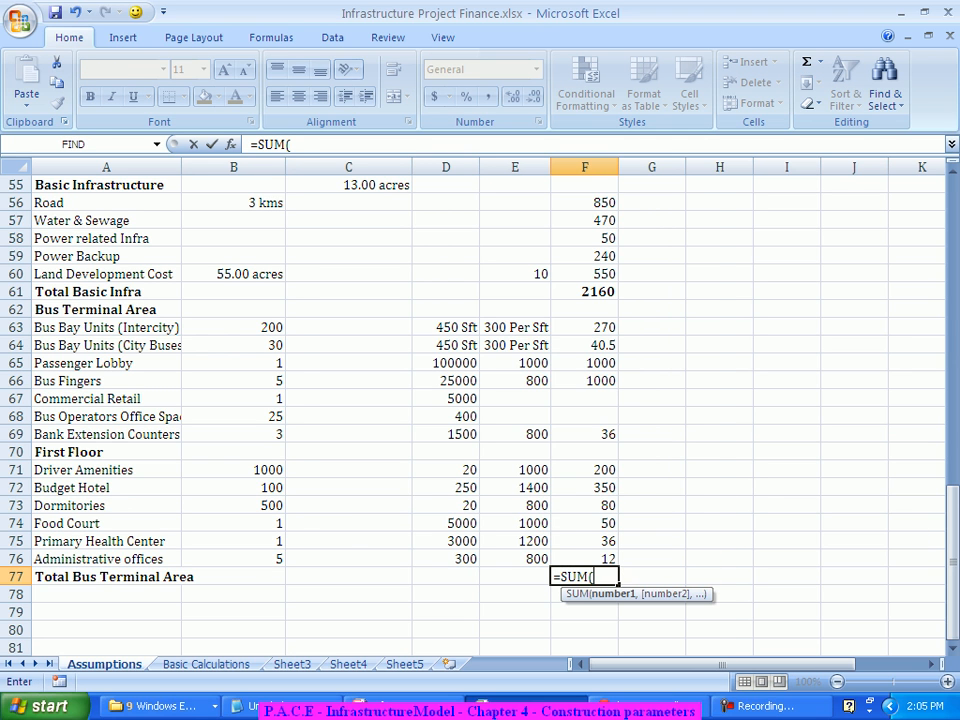
drag(590, 327, 565, 560)
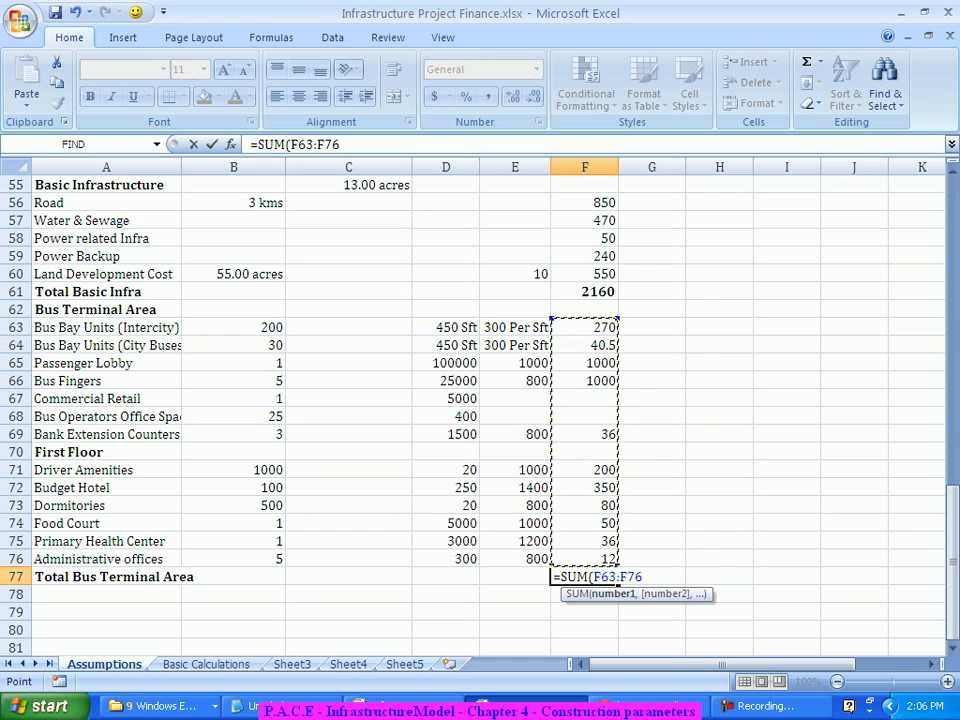
text())
key(Return)
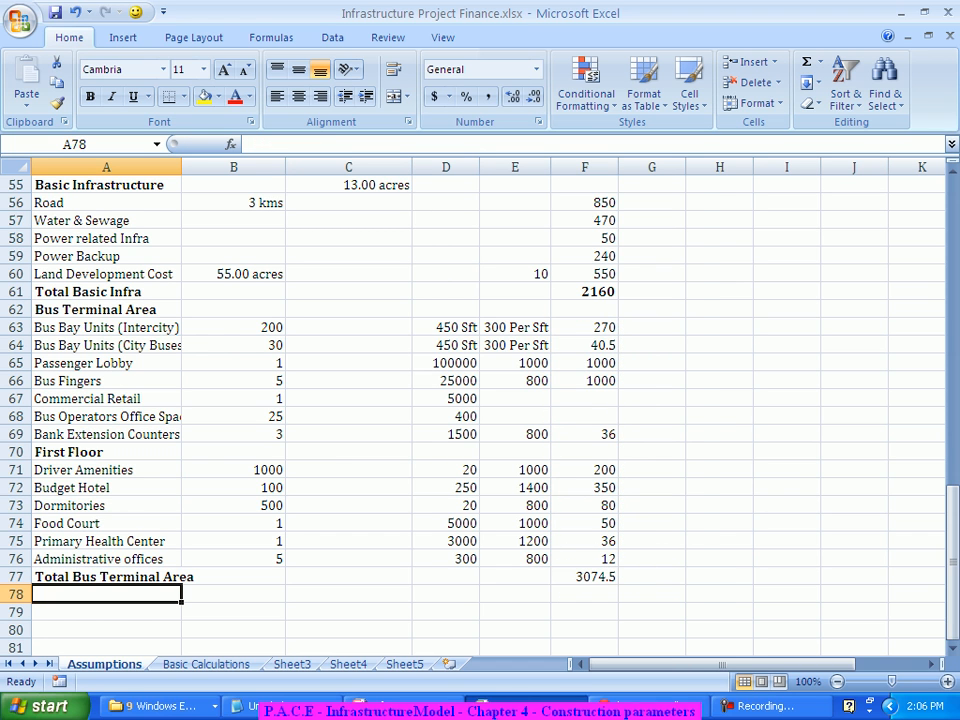
- Make the Total Bus Terminal Area cost in F77 bold
click(585, 577)
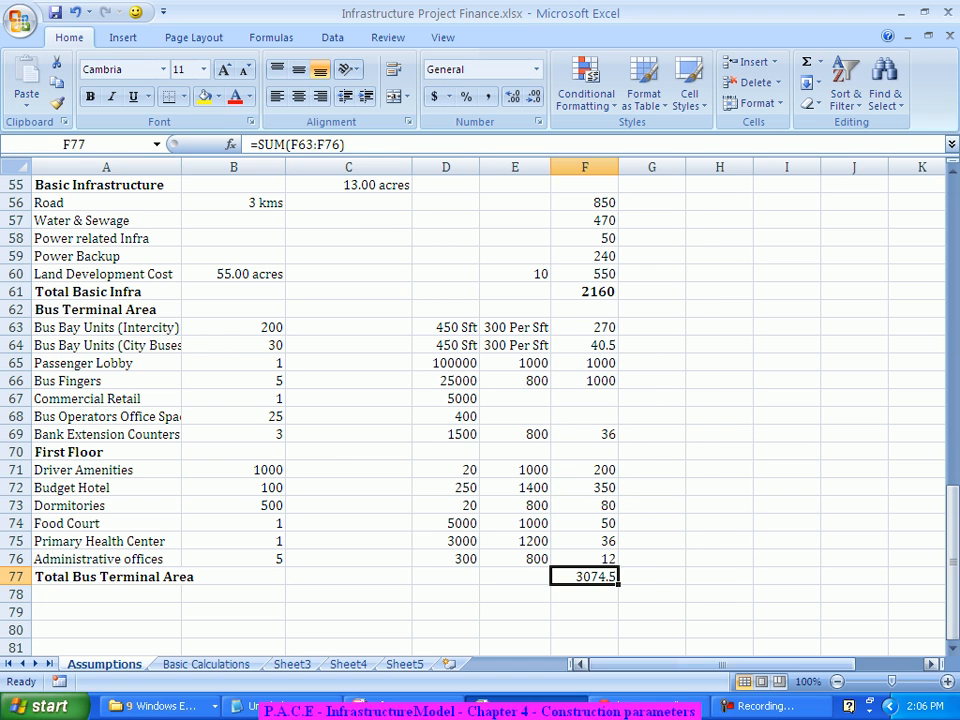
key(ctrl+b)
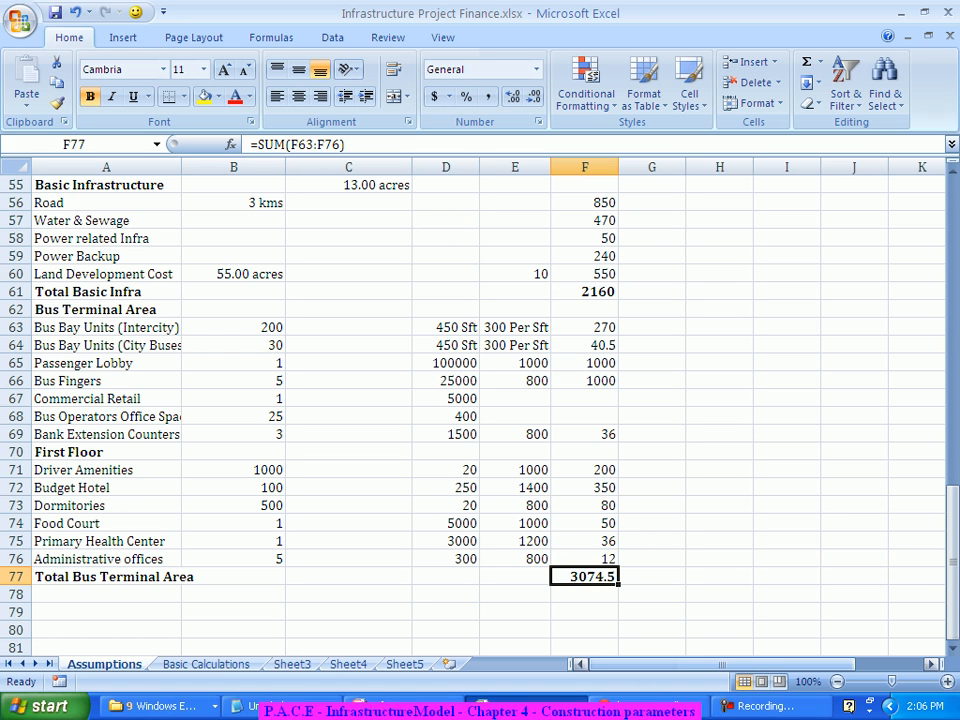
click(719, 559)
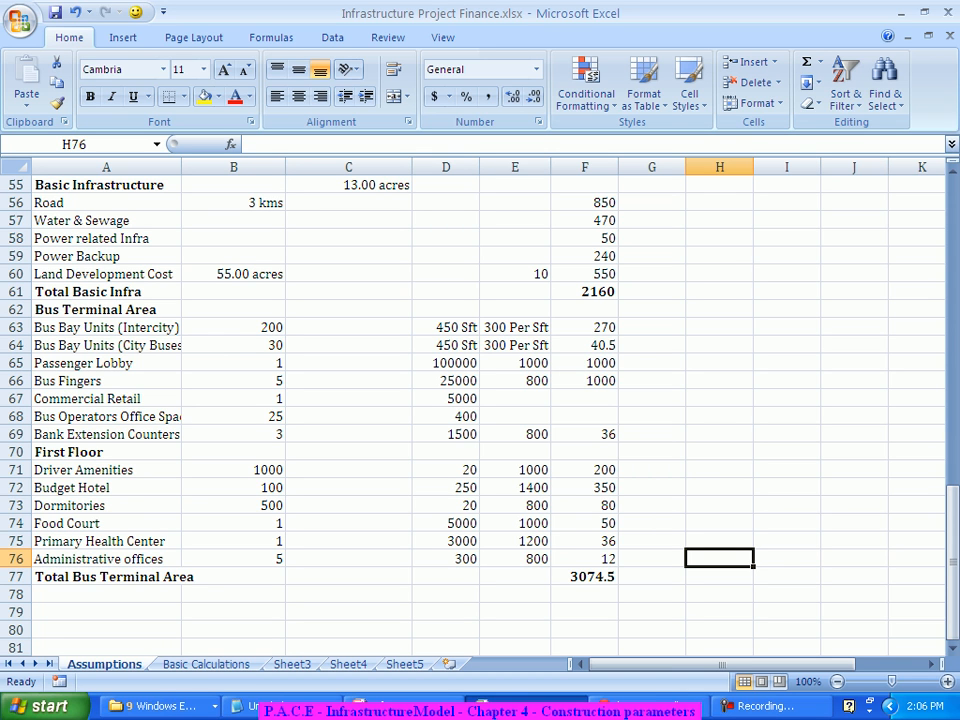
scroll(480, 400, down, 1)
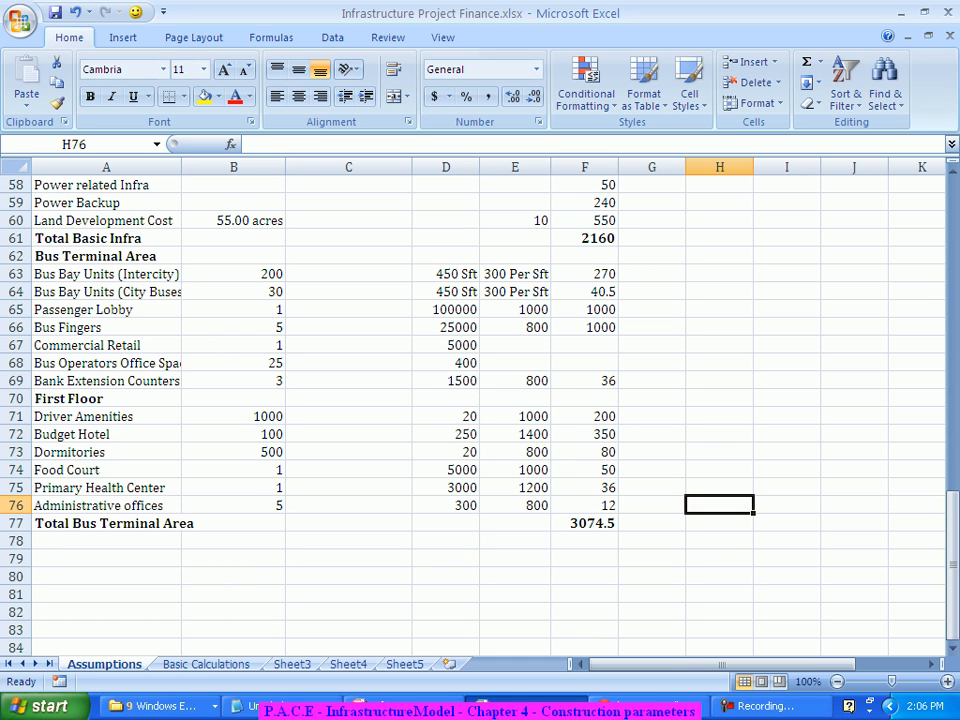
click(106, 541)
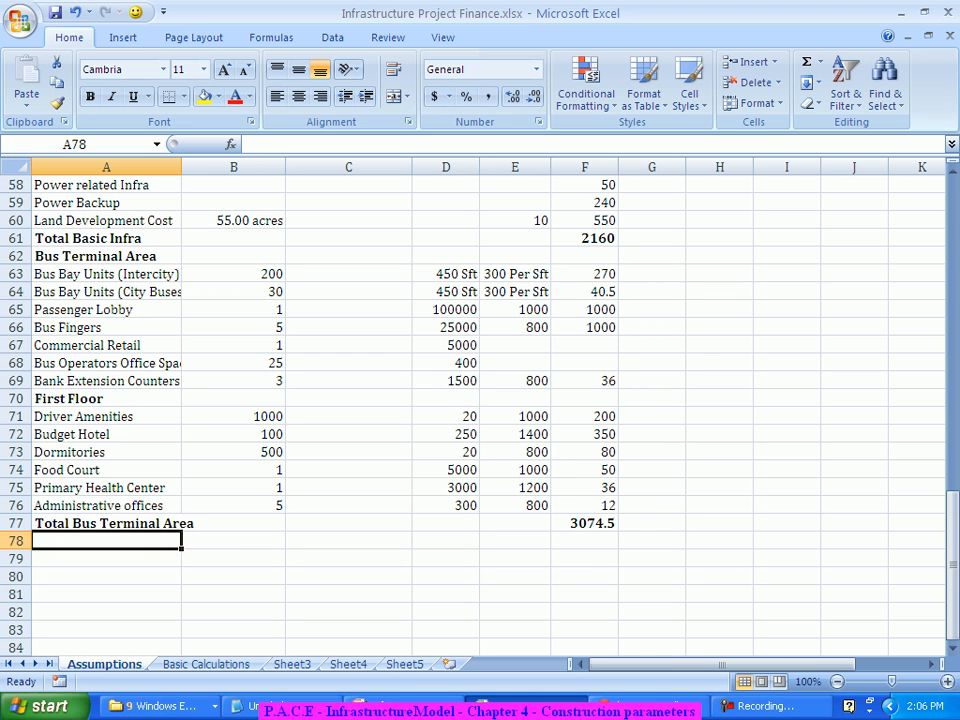
scroll(480, 400, up, 1)
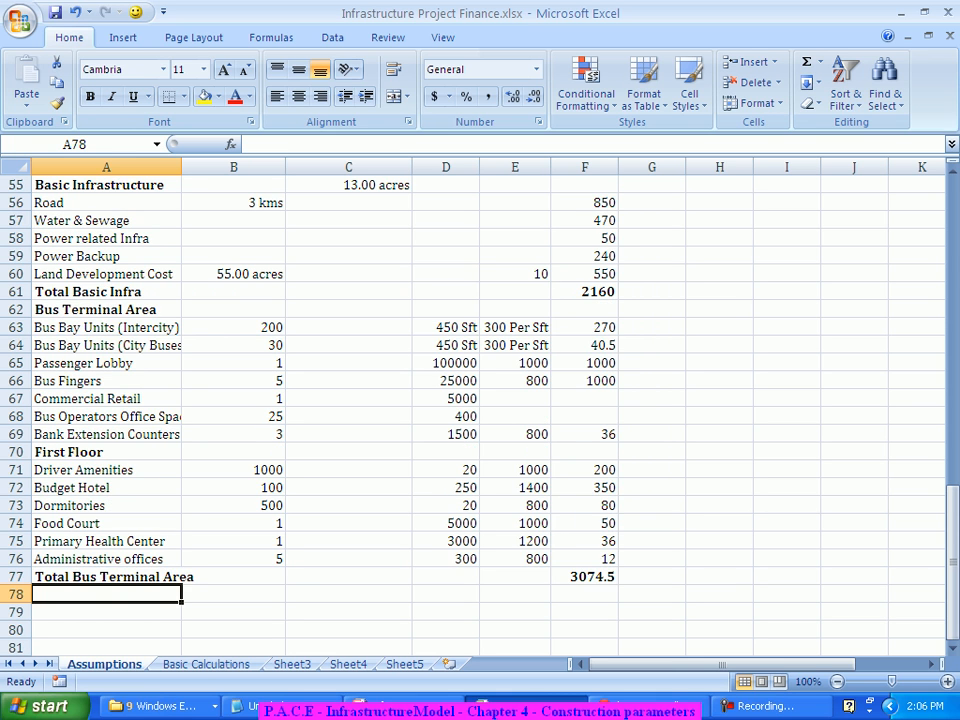
click(106, 328)
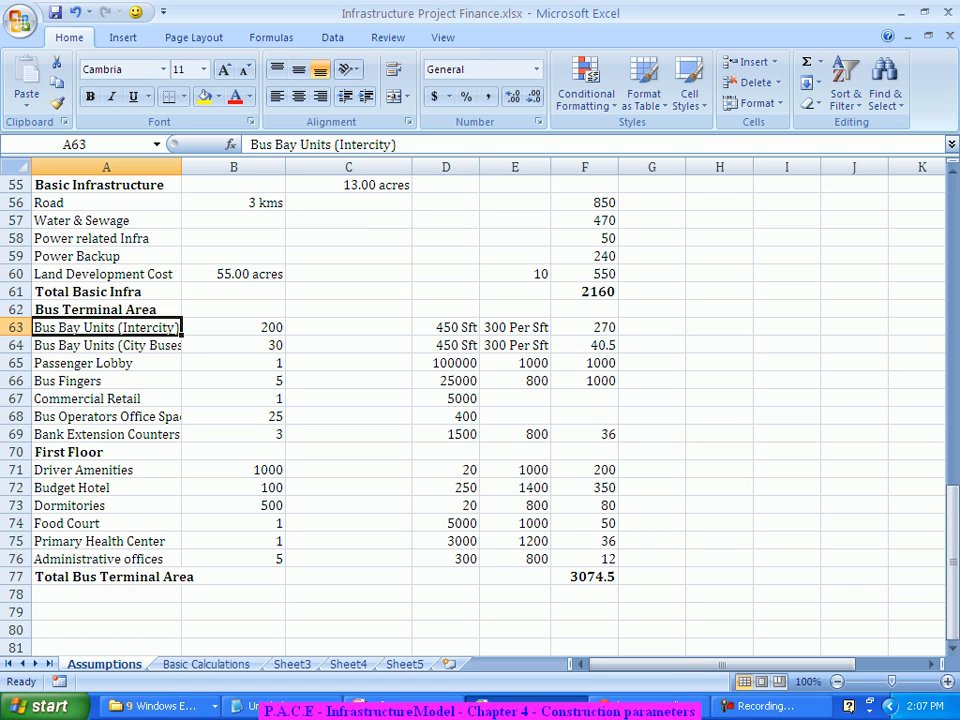
click(106, 470)
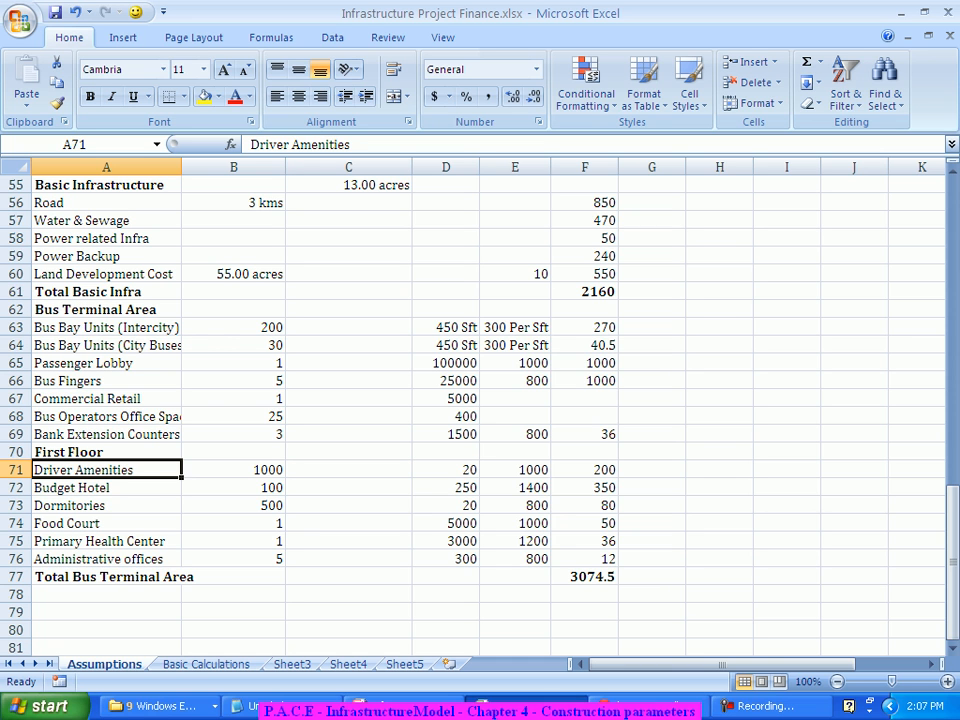
scroll(480, 410, down, 2)
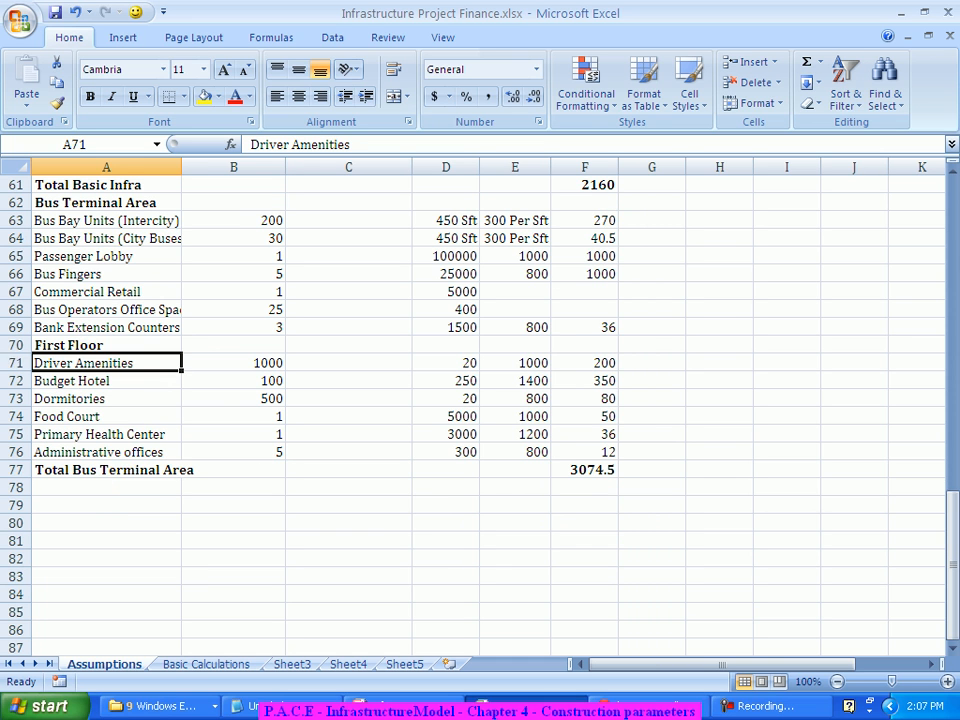
click(106, 487)
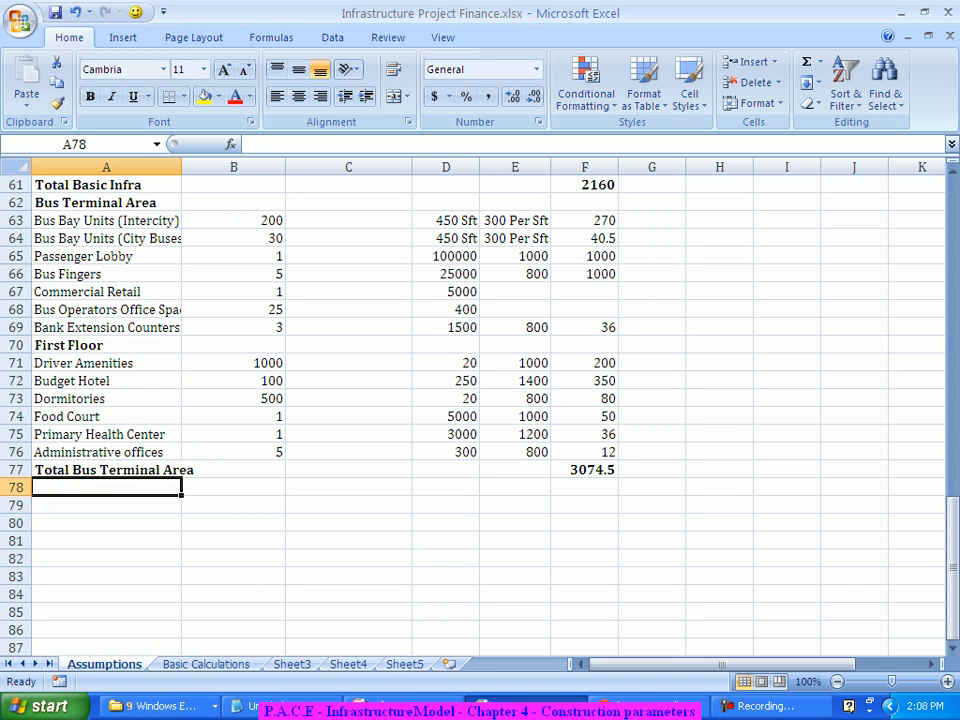
- Set the Bus Terminal Area's area requirement in C62 to 7 and copy the acres number format from C55 onto it
scroll(480, 410, up, 3)
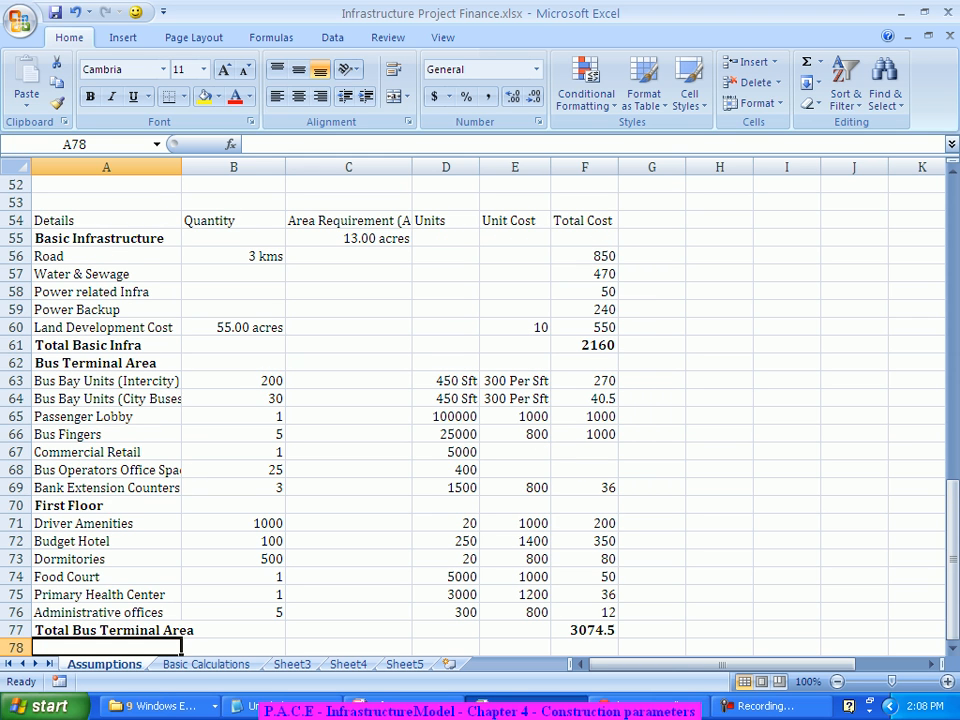
click(348, 363)
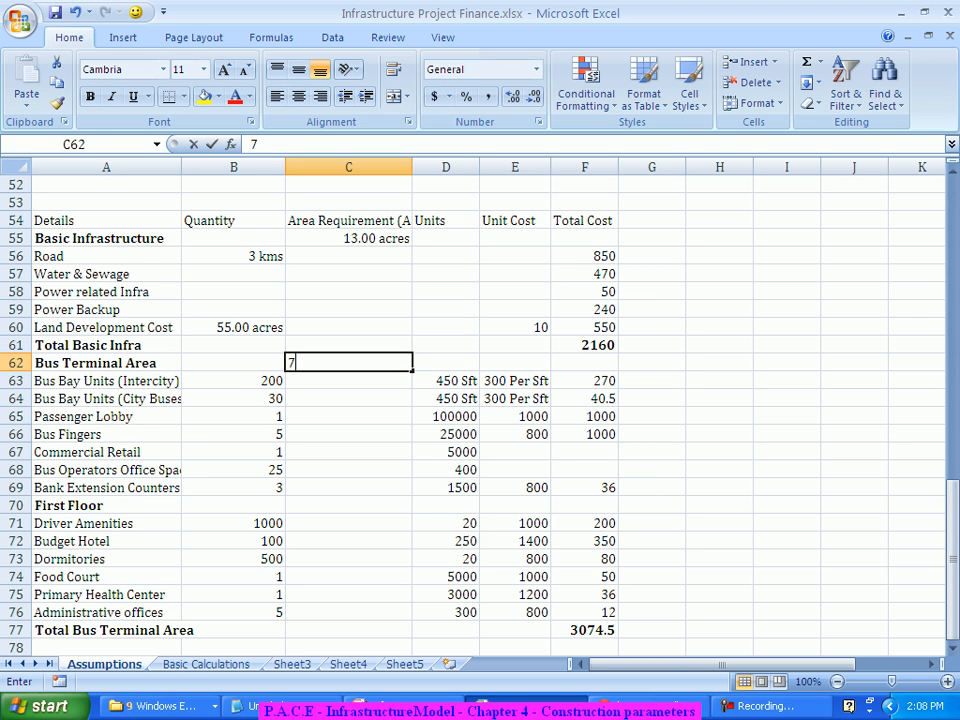
text(7)
key(Return)
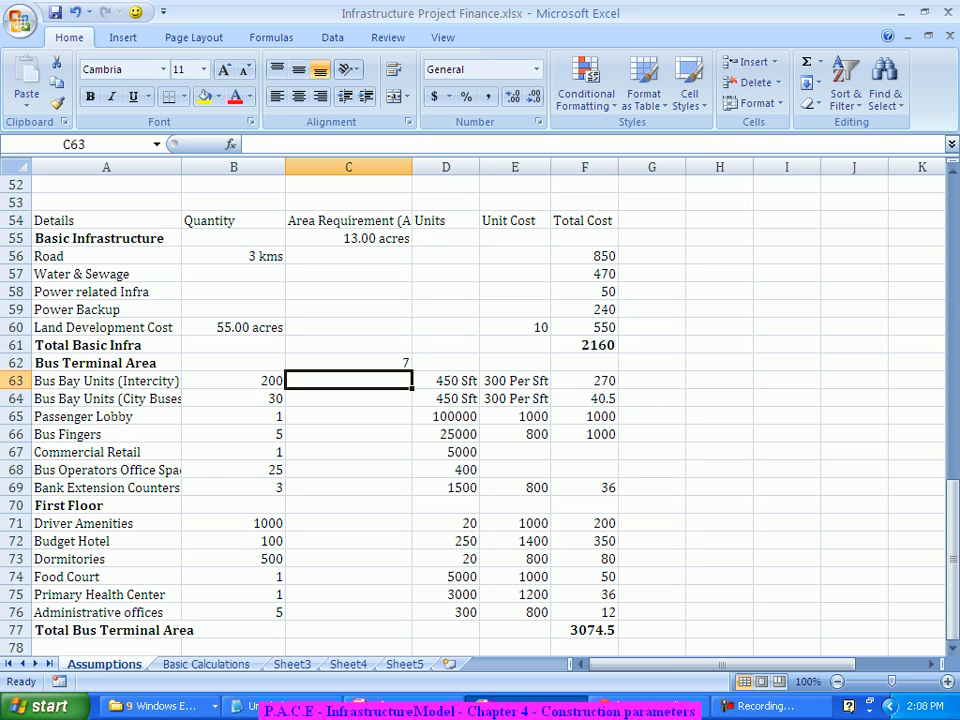
click(348, 238)
click(57, 102)
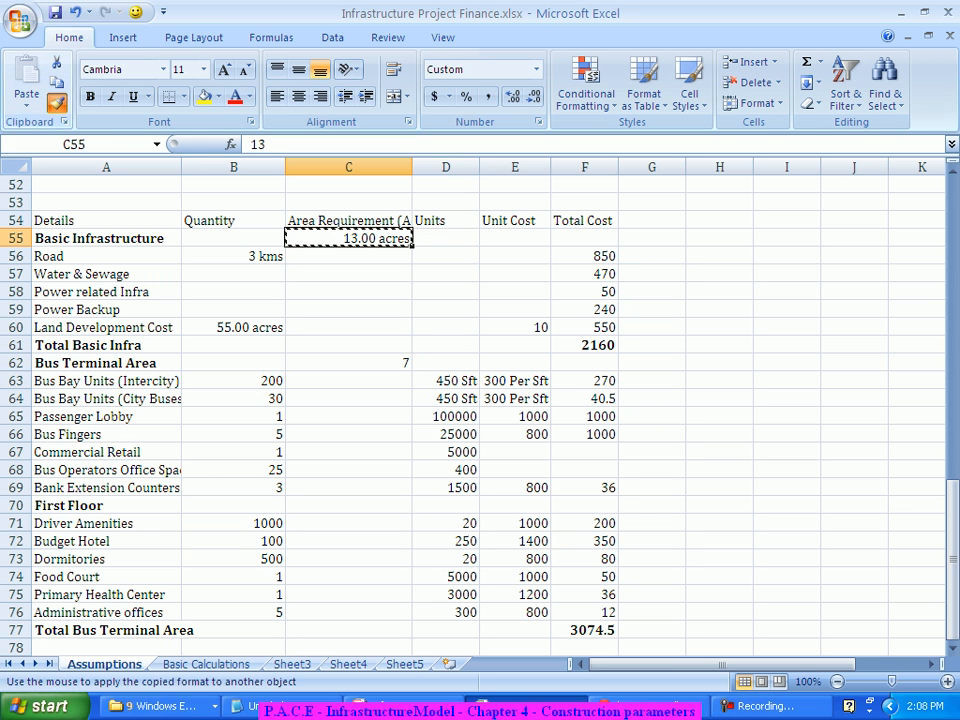
click(348, 363)
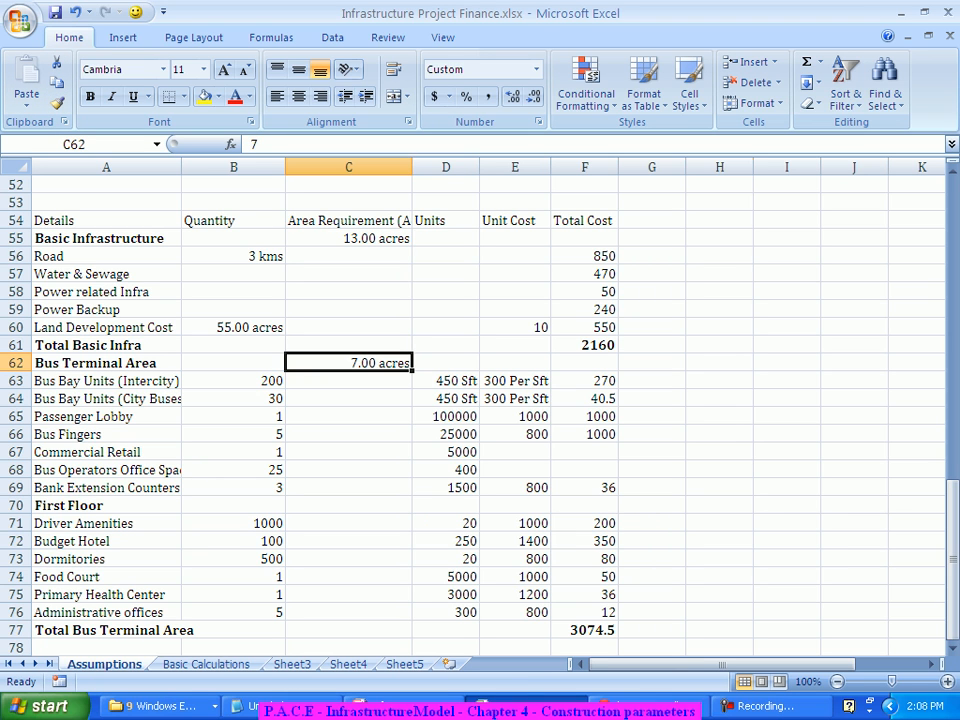
click(719, 452)
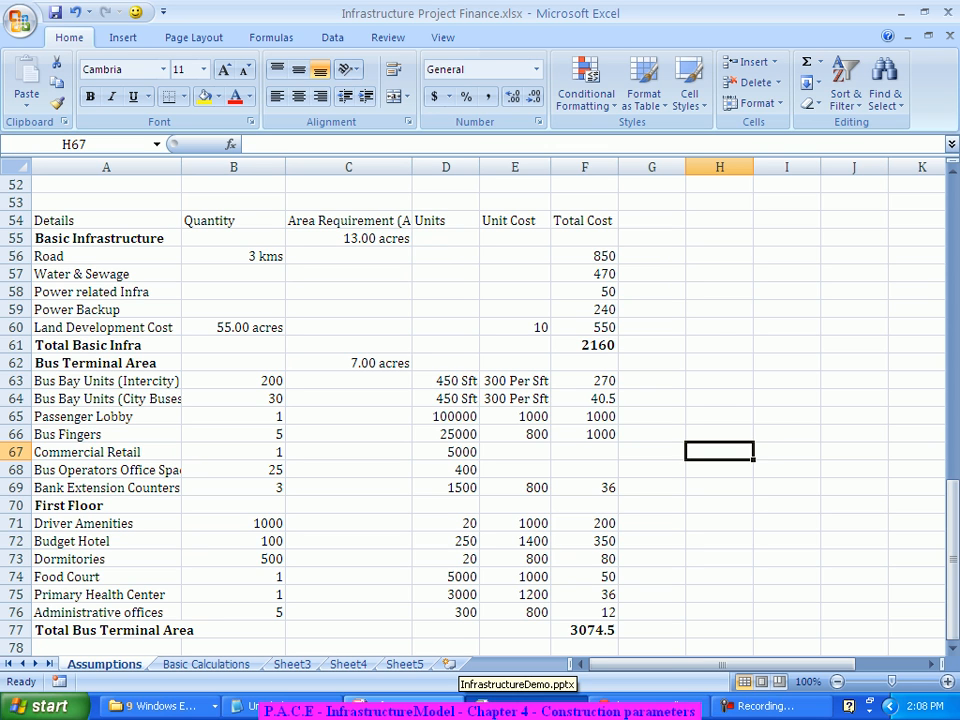
- Examine the Bus Terminal Area's acreage alongside the quantities and units of its items in rows 63 to 76
click(348, 363)
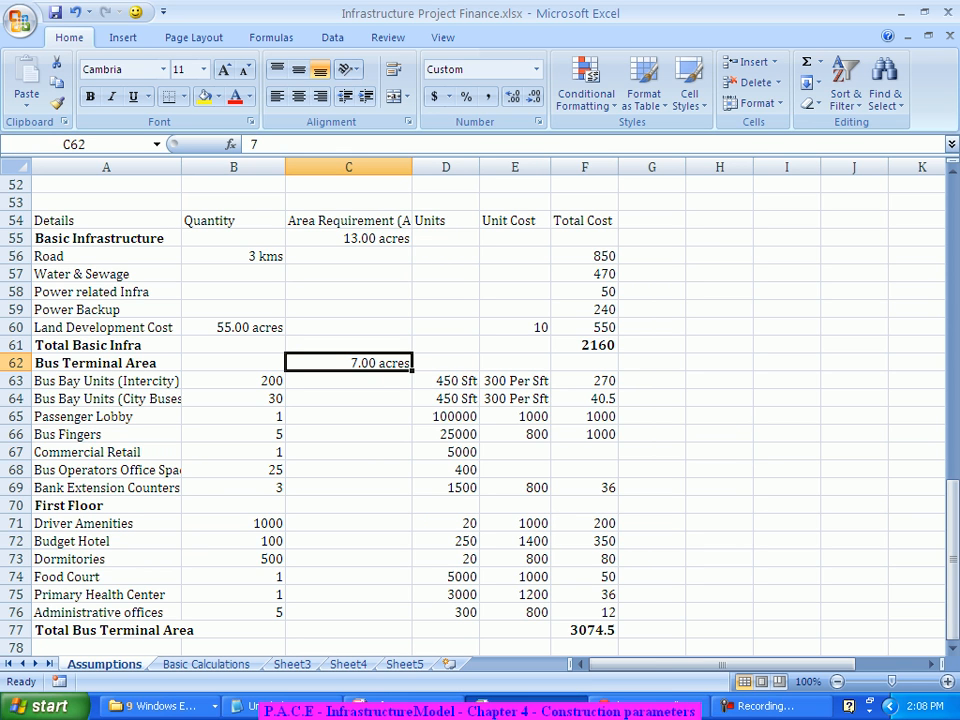
click(719, 416)
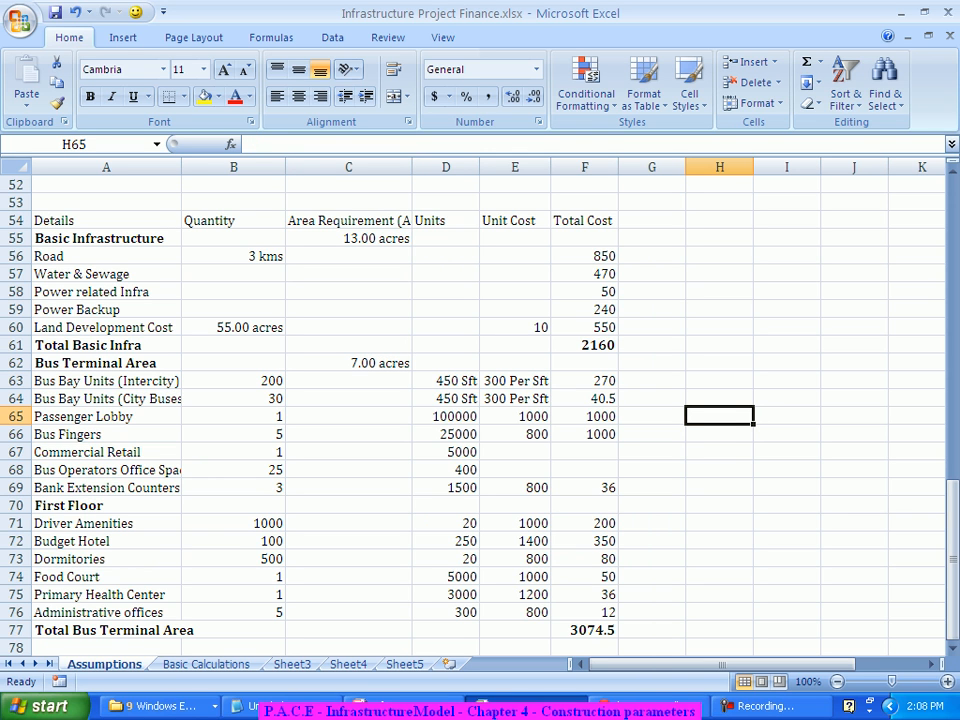
drag(233, 381, 233, 612)
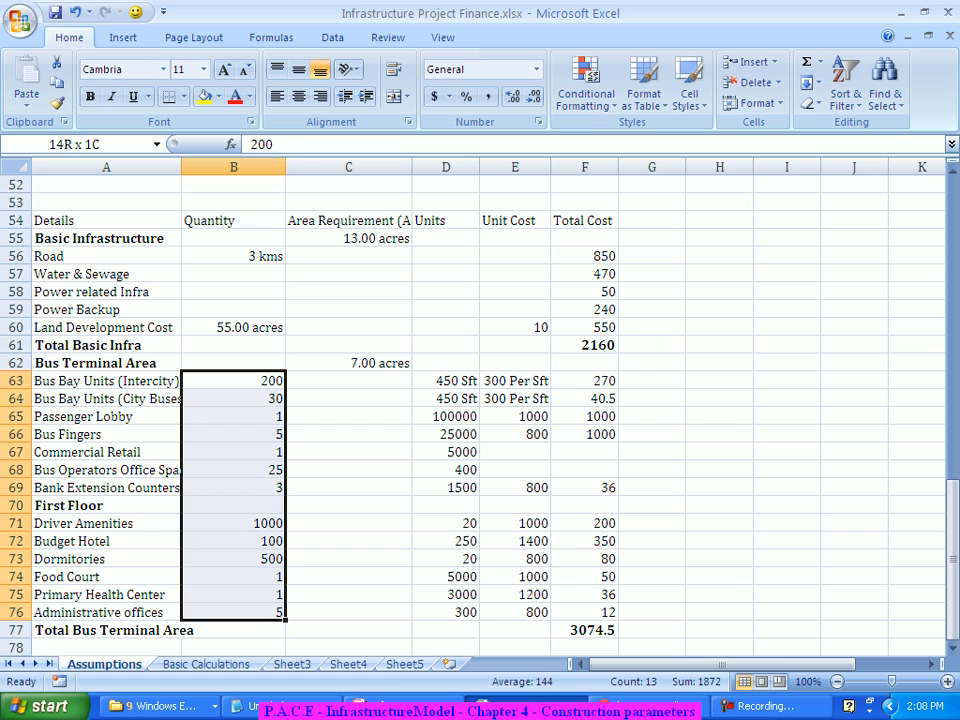
drag(446, 381, 446, 612)
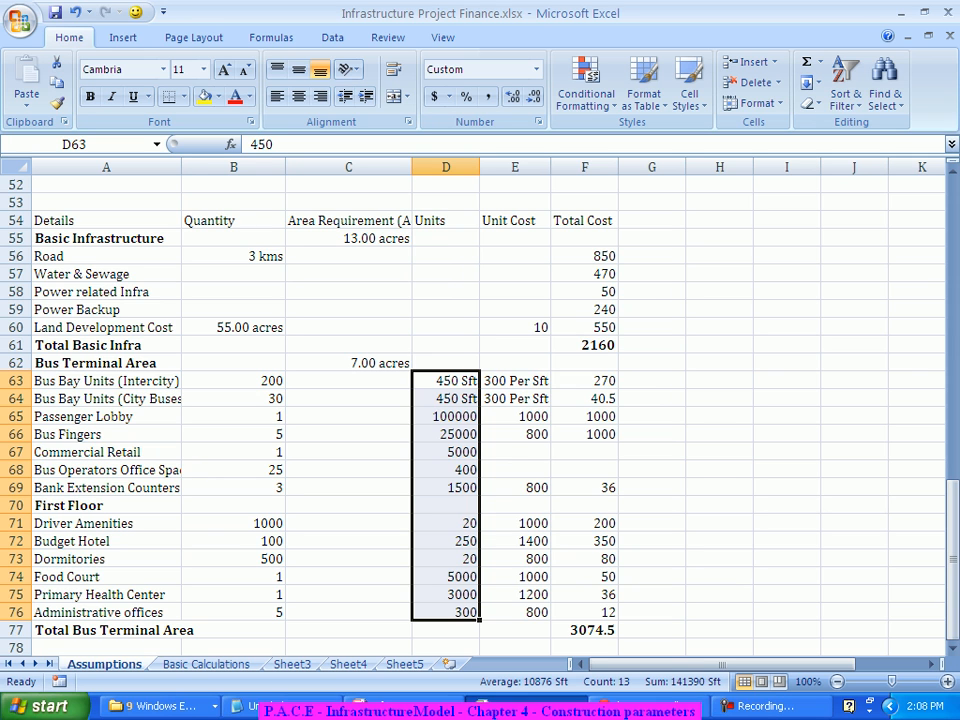
click(446, 381)
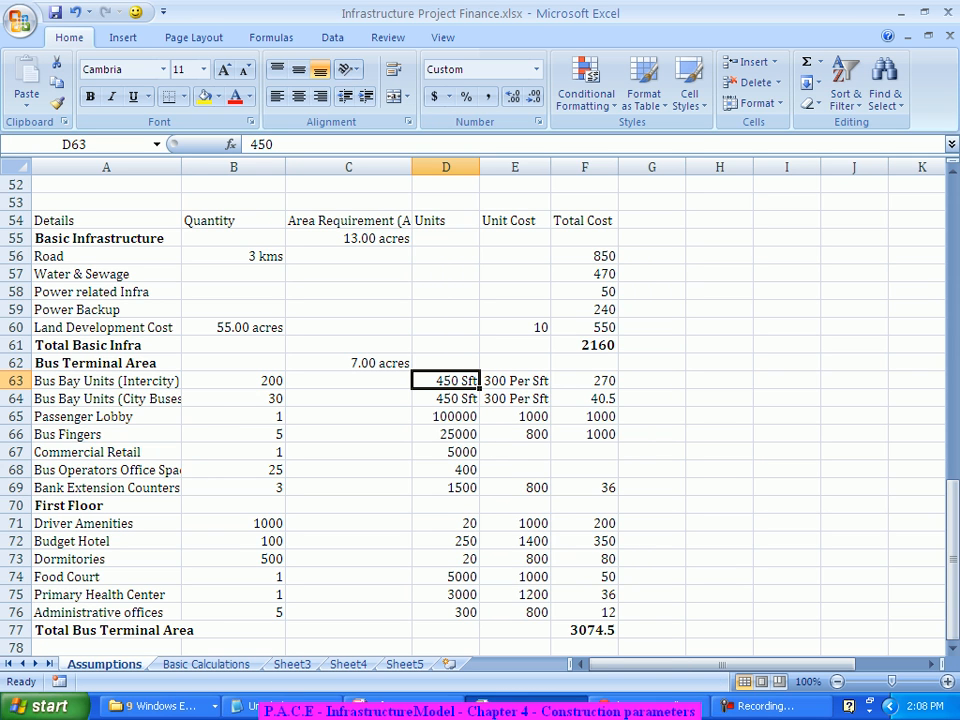
click(233, 381)
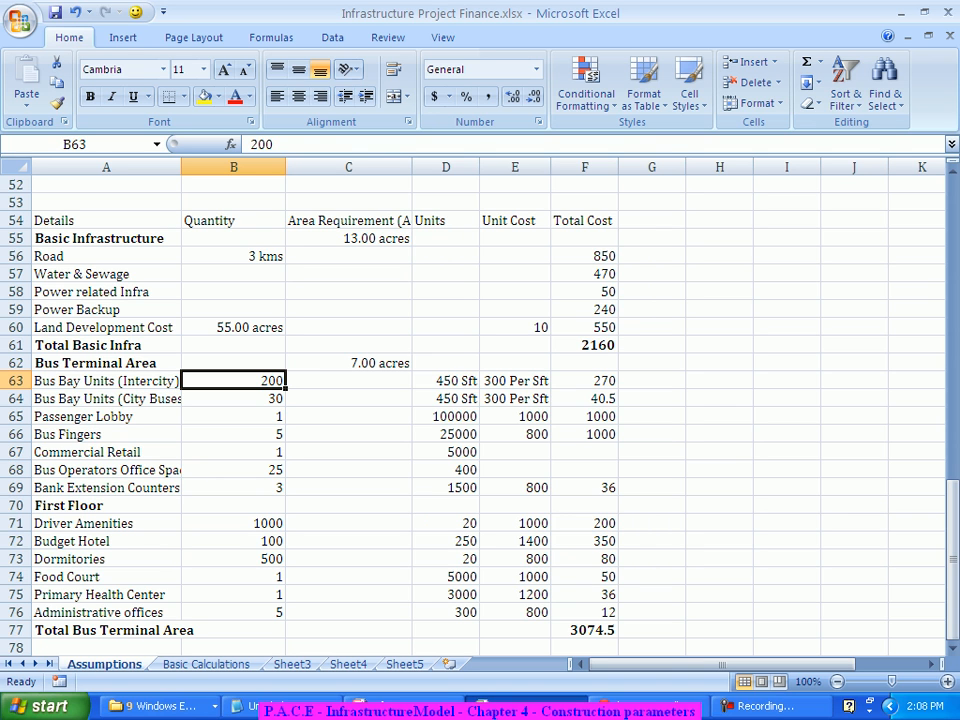
click(446, 452)
click(233, 452)
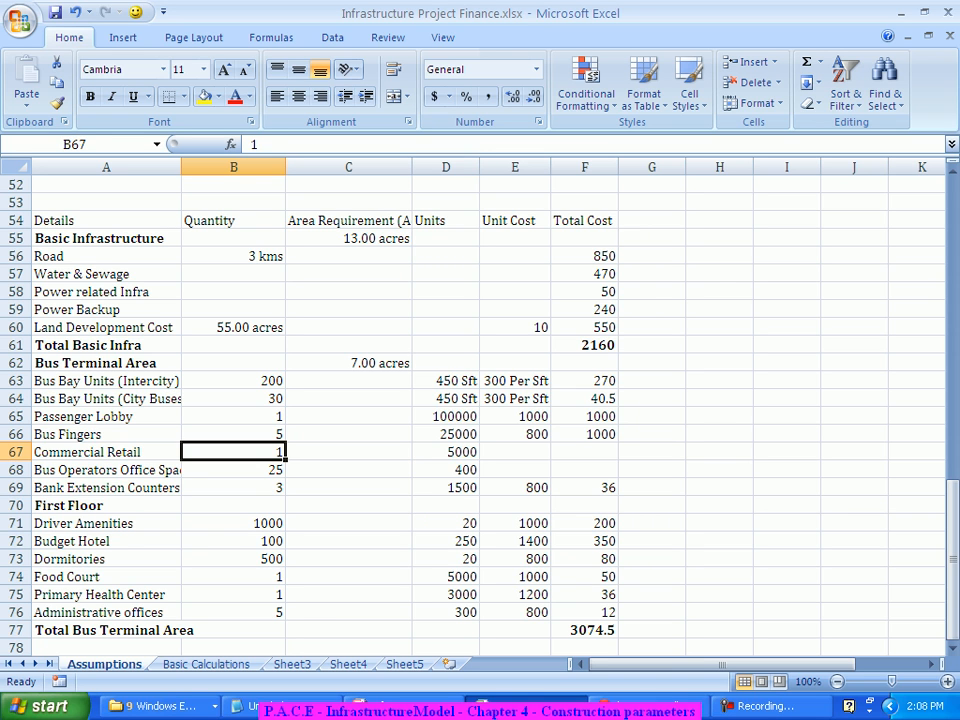
click(446, 488)
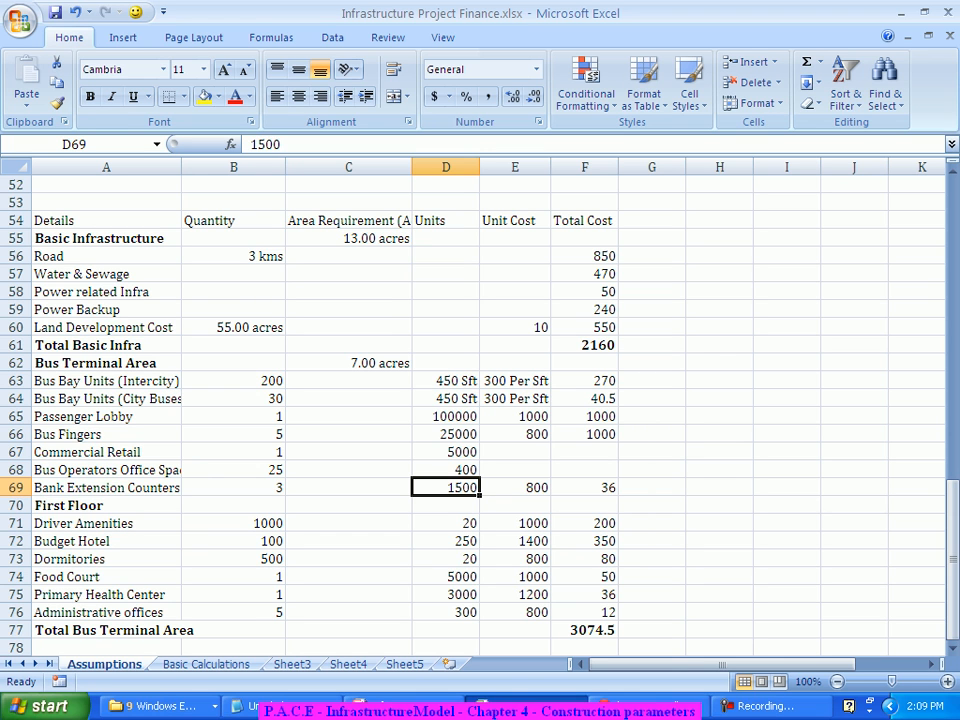
click(719, 434)
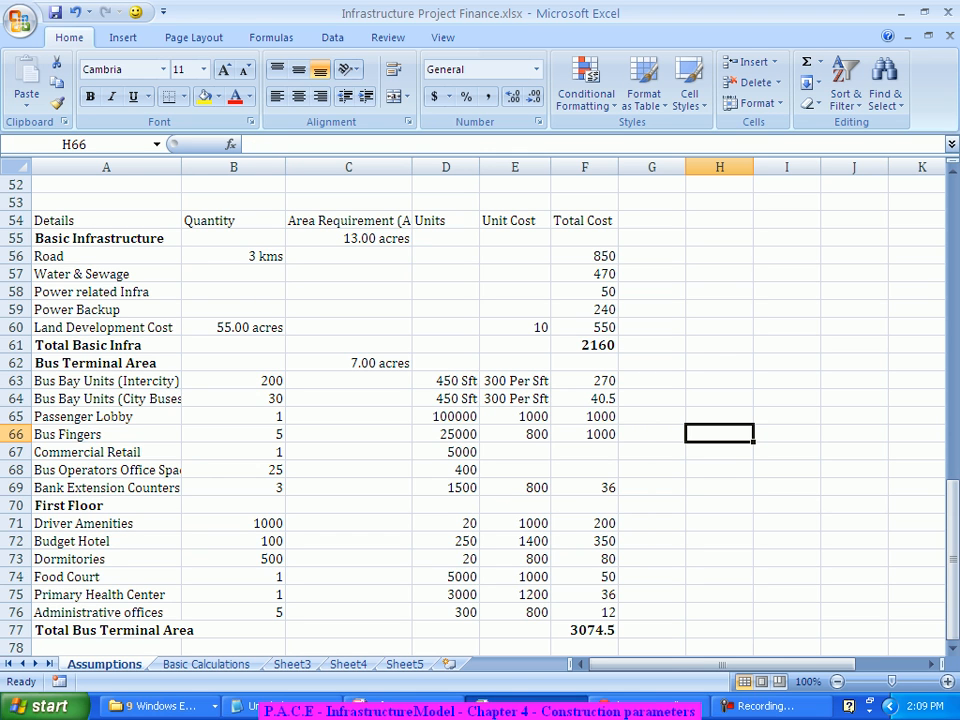
- Calculate the total built-up area in H62 as the SUMPRODUCT of quantities B63:B76 and units D63:D76
scroll(480, 410, up, 1)
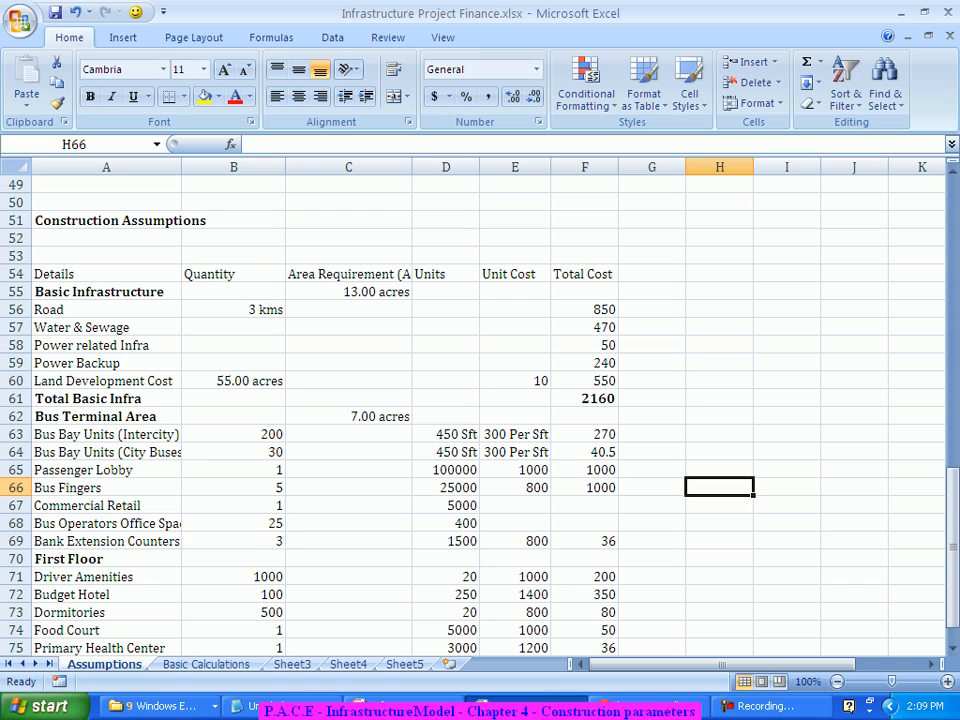
click(719, 416)
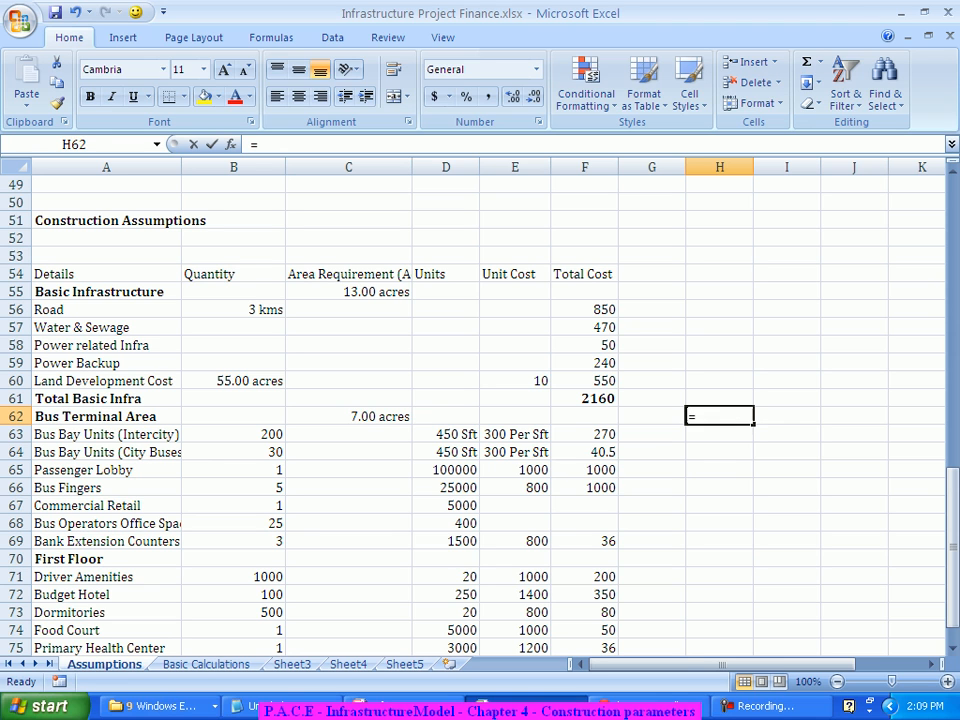
text(=)
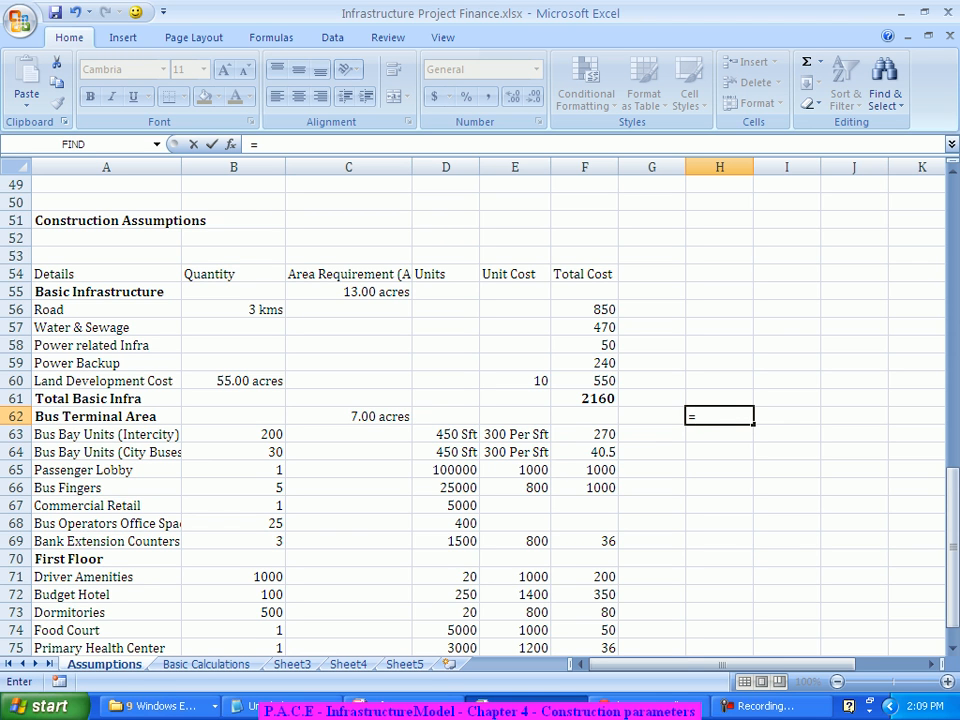
text(sumpro)
key(Tab)
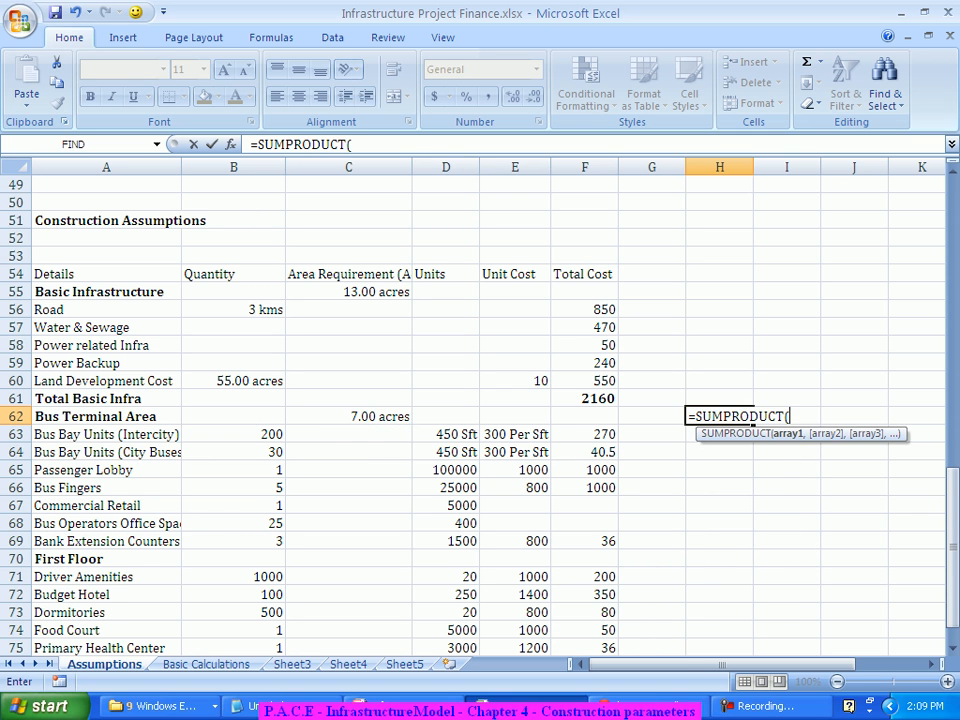
scroll(480, 410, down, 2)
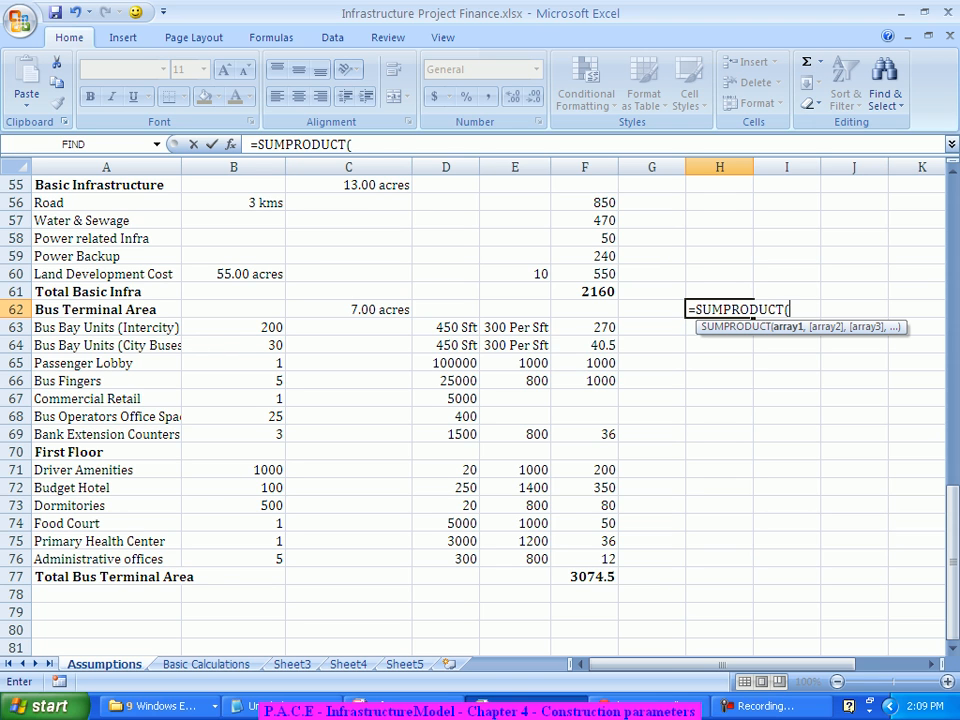
click(233, 327)
drag(233, 327, 265, 559)
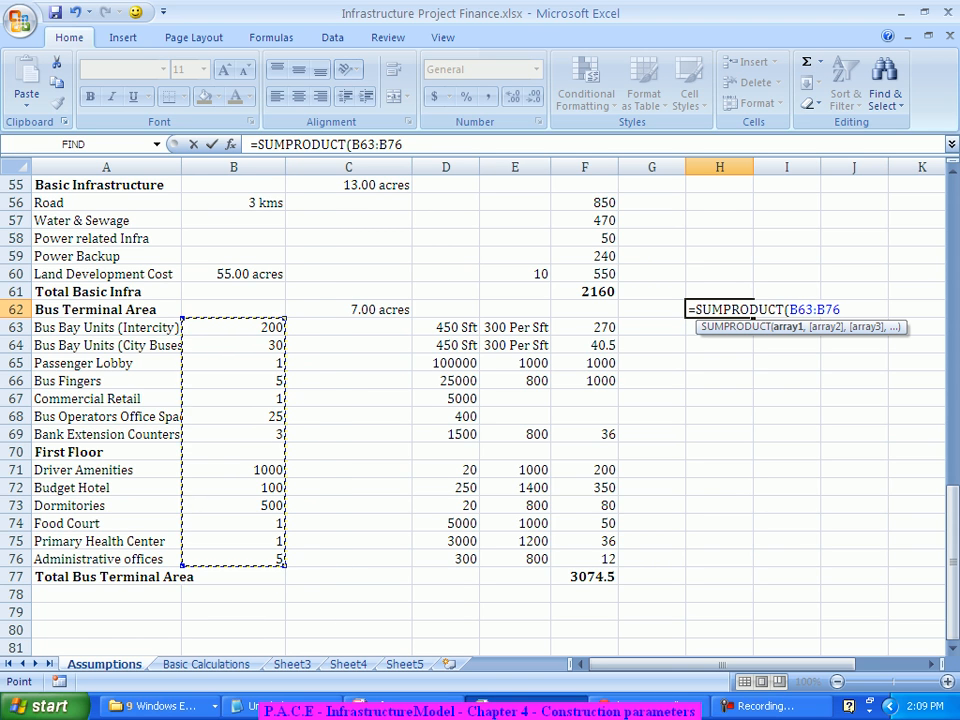
text(,)
drag(446, 327, 460, 559)
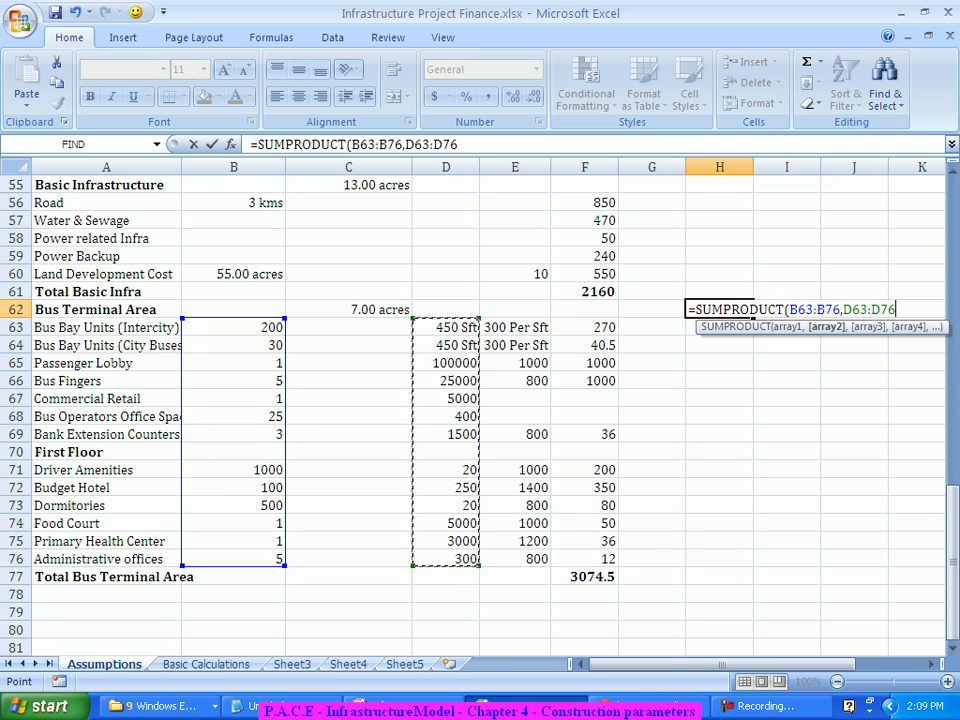
key(Return)
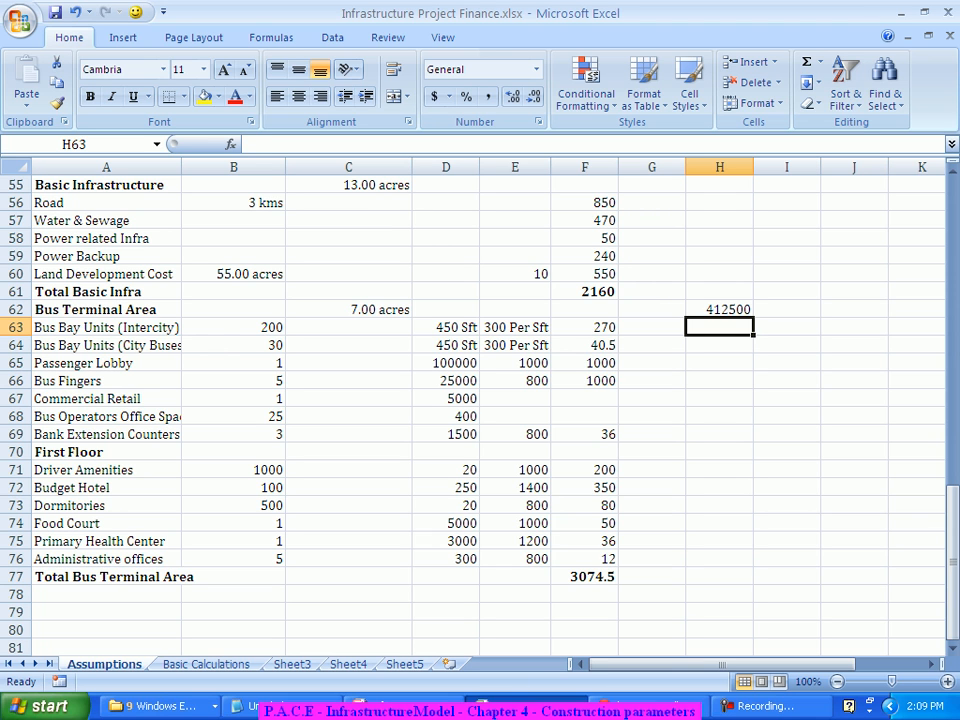
- Divide the total built-up area in H62 by 2 in H63
text(=)
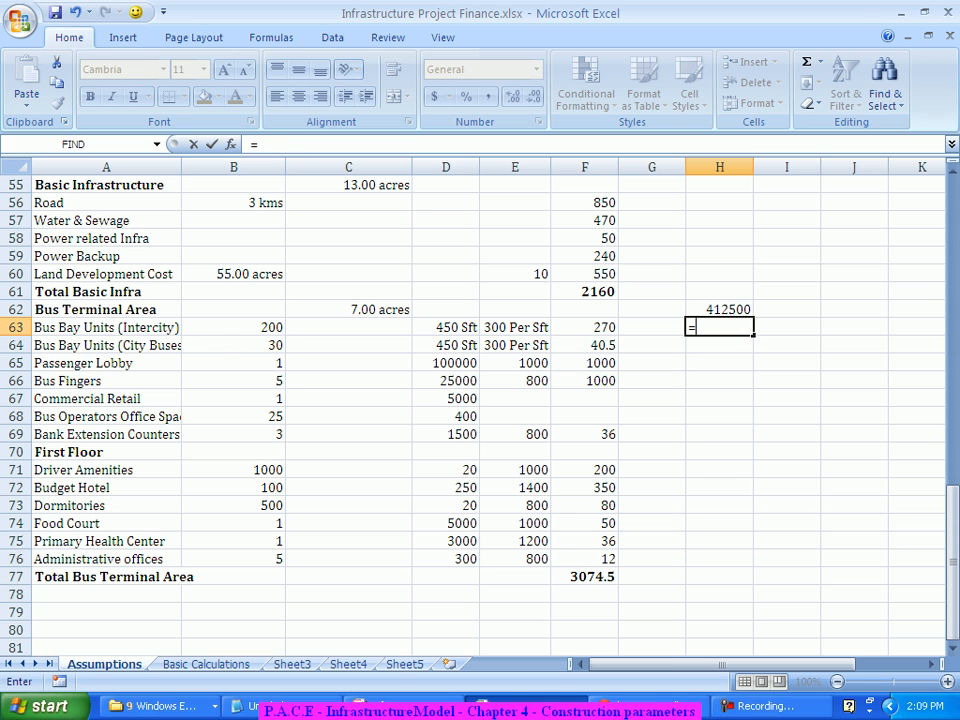
key(Up)
text(/2)
key(Return)
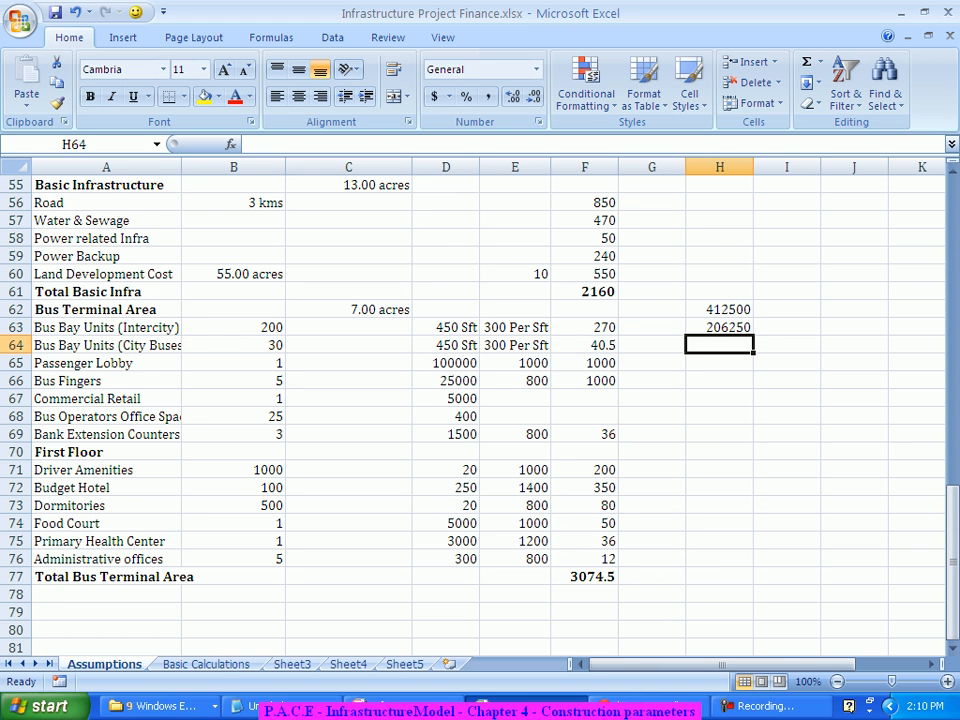
- Insert four blank rows above the Construction Assumptions heading in row 51
scroll(480, 400, down, 1)
scroll(480, 400, up, 6)
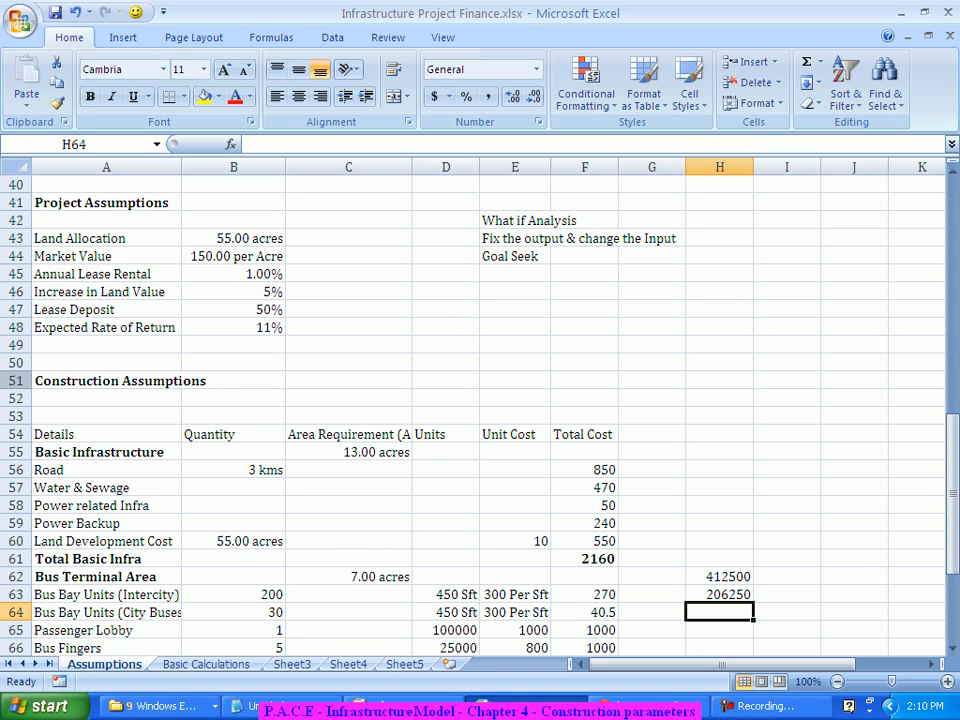
click(16, 381)
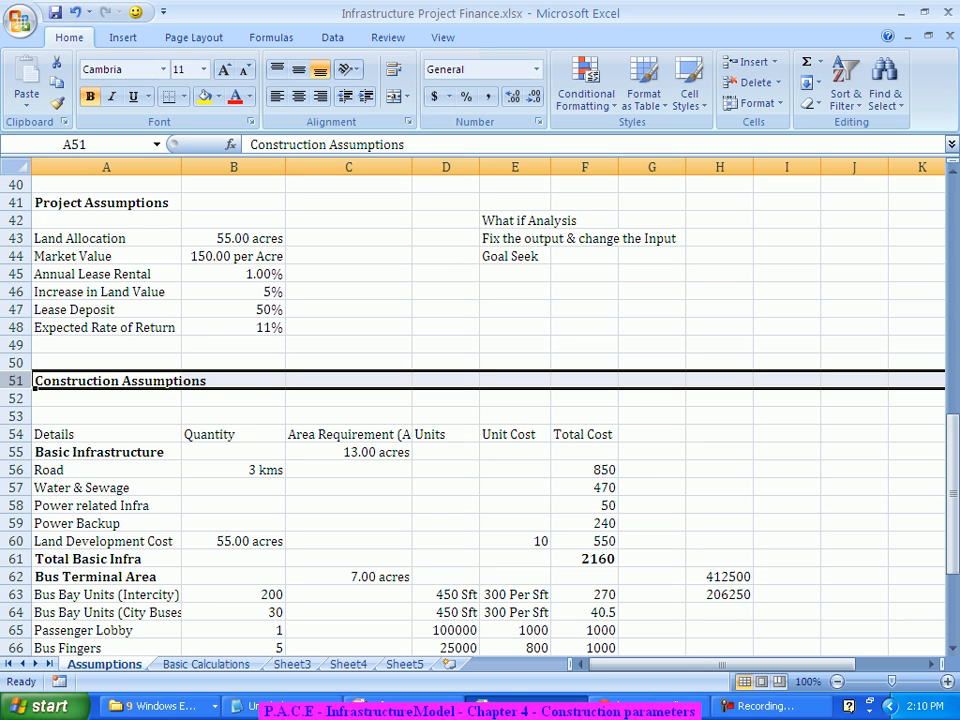
right_click(20, 382)
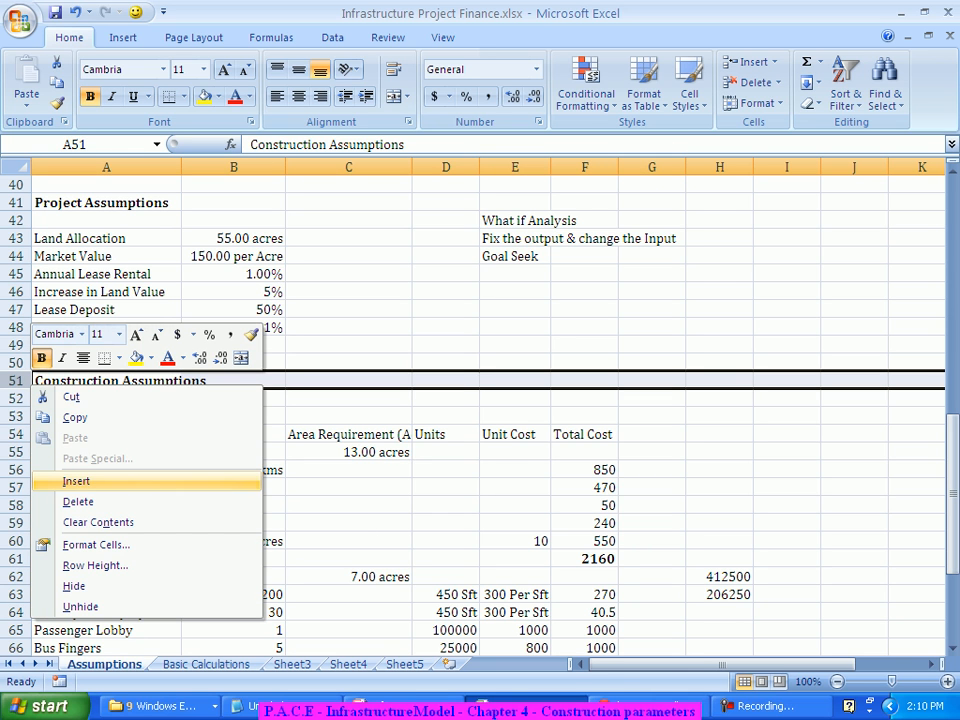
click(76, 481)
key(F4)
key(F4)
key(F4)
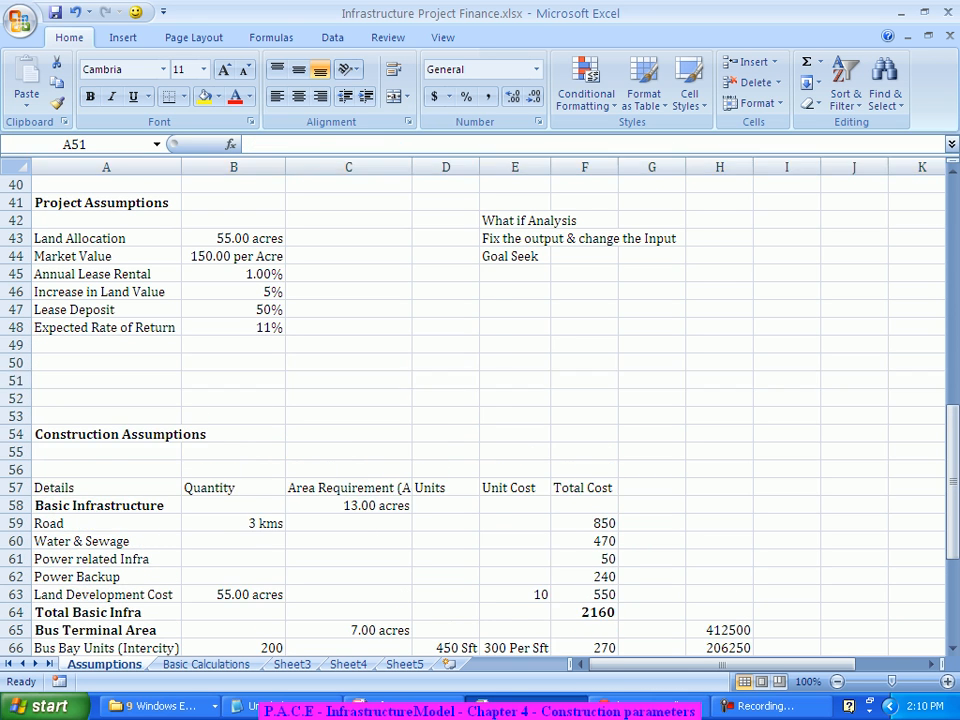
- Add the bold heading "Conversion Assumptions" in A50, below the Project Assumptions block
key(Up)
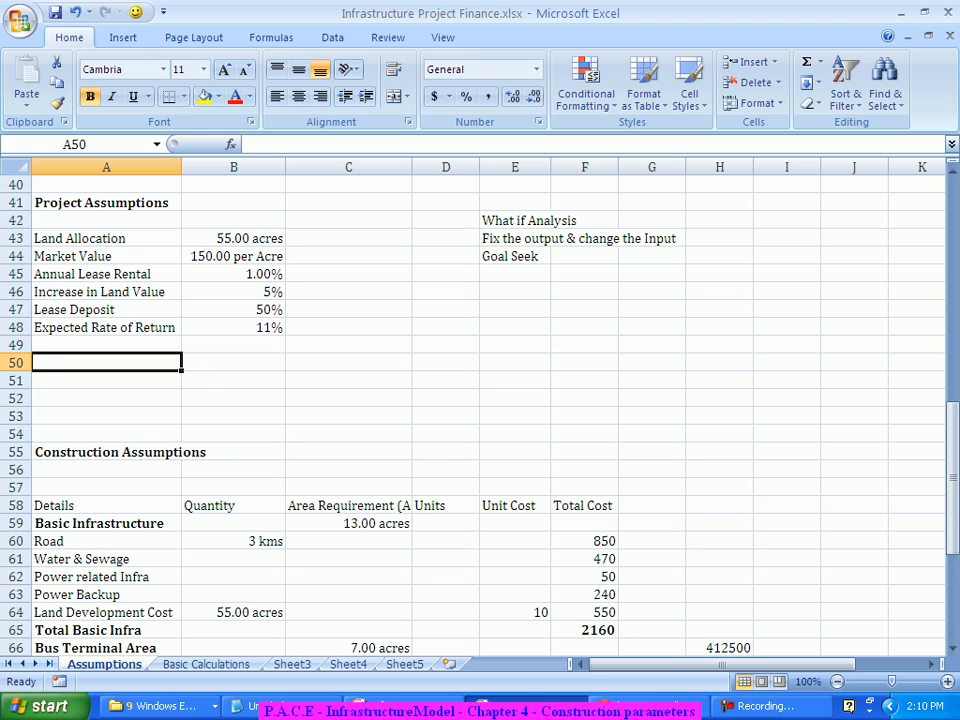
text(Conv)
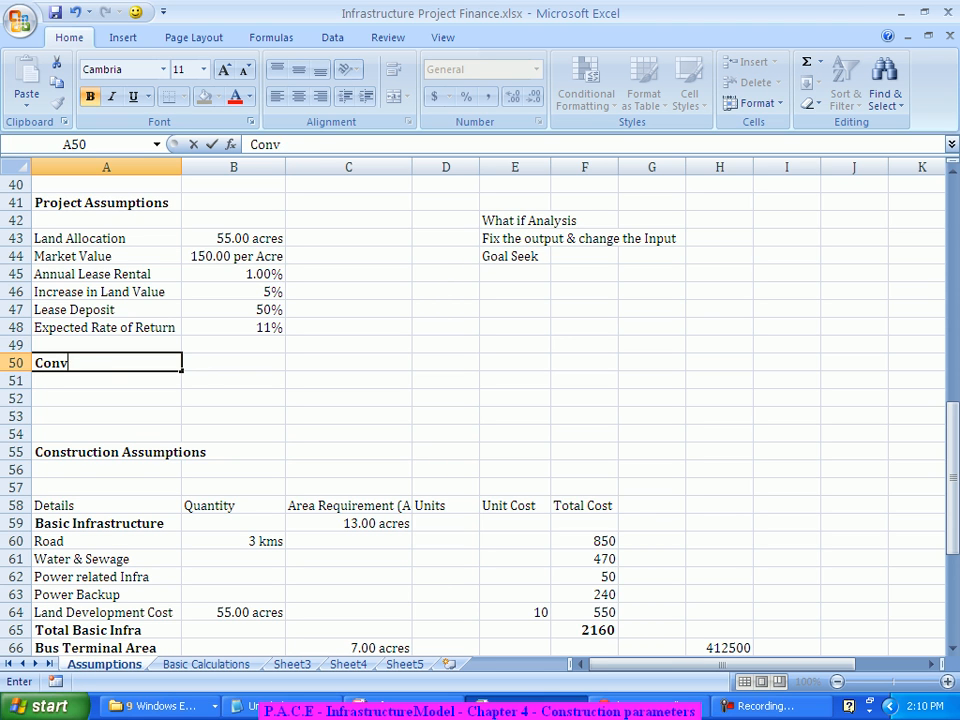
text(ersion A)
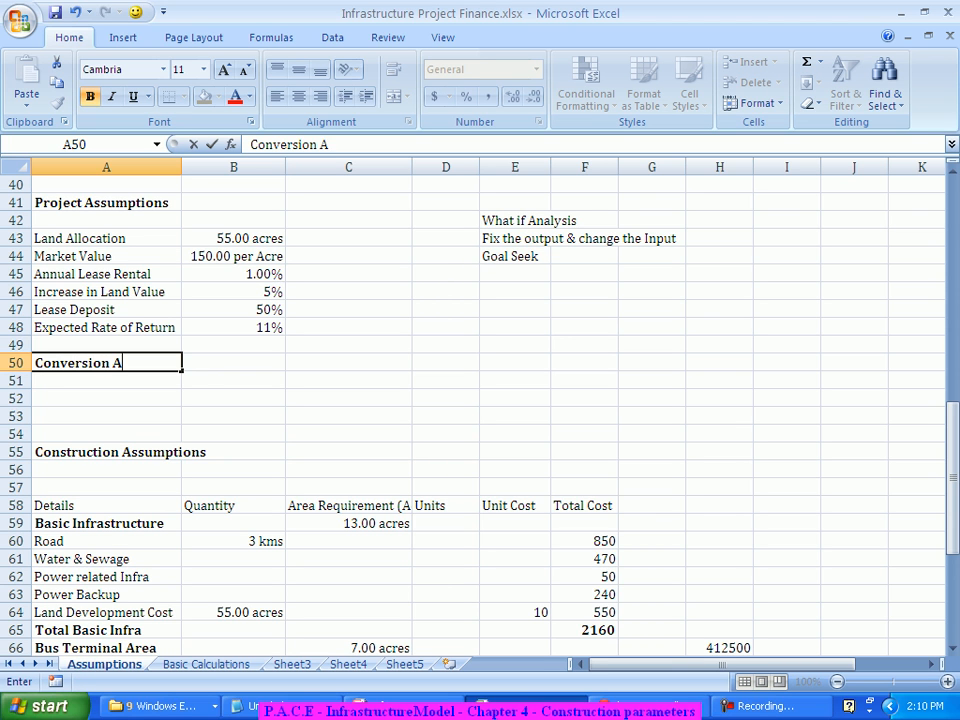
text(ssumptions)
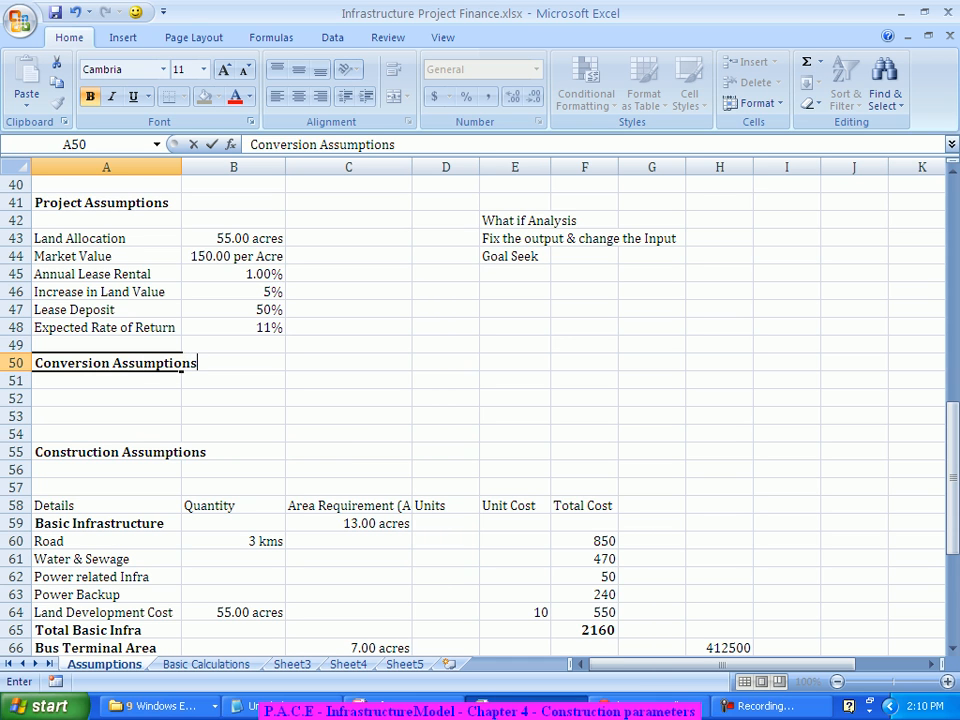
key(Return)
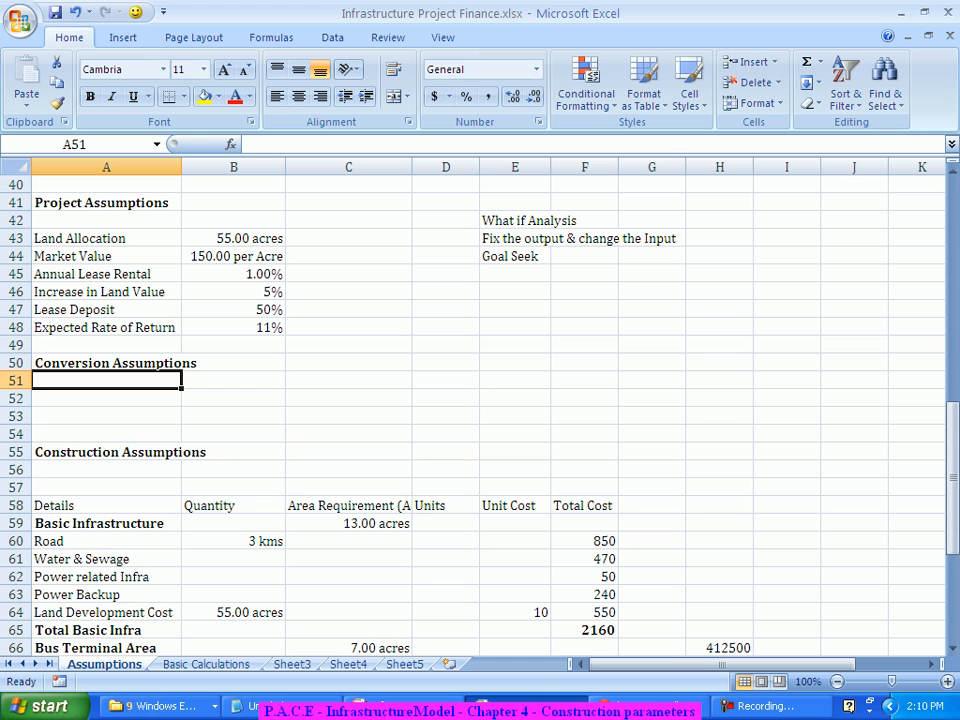
- Enter the conversion factor "Acres - Sq Yards" in row 51 with the value 4840.051 in column B
text(Acres - Sq Yards)
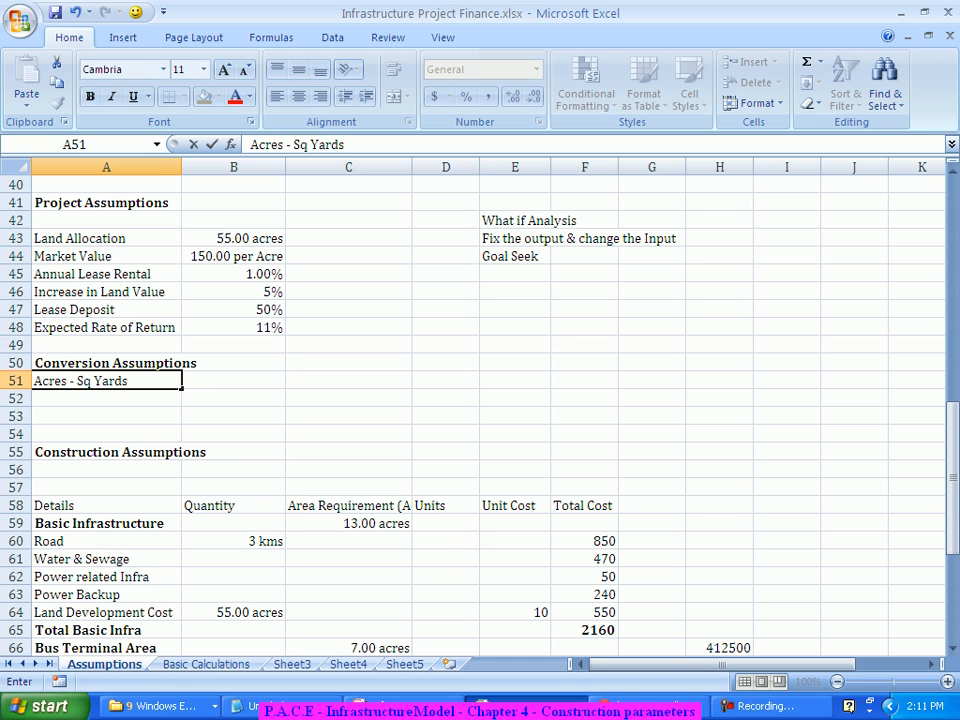
key(Tab)
text(48)
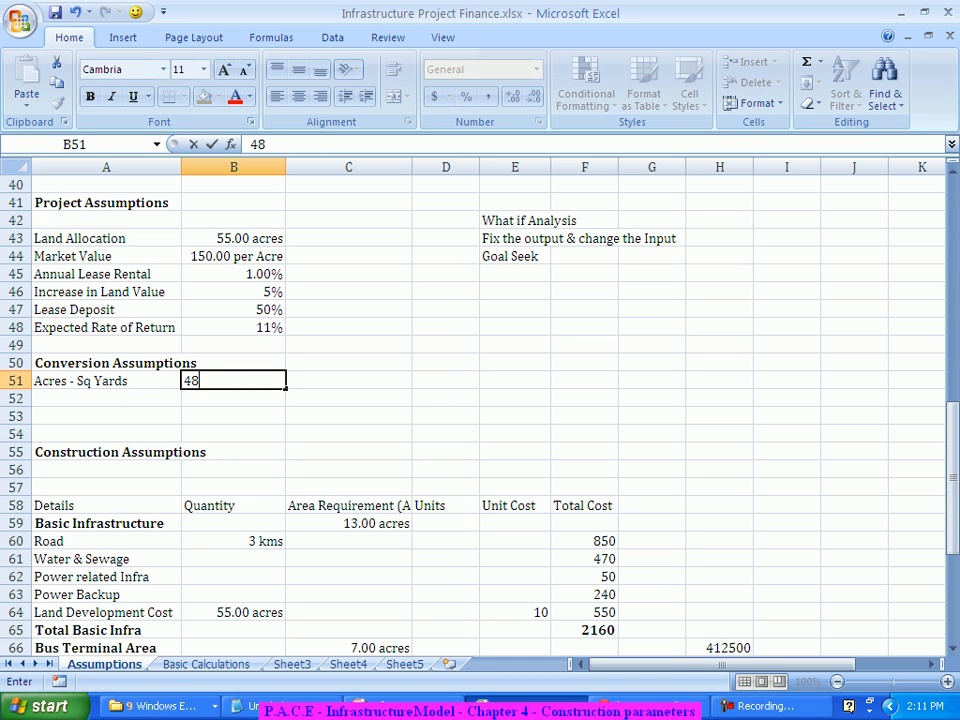
text(40.051)
key(Return)
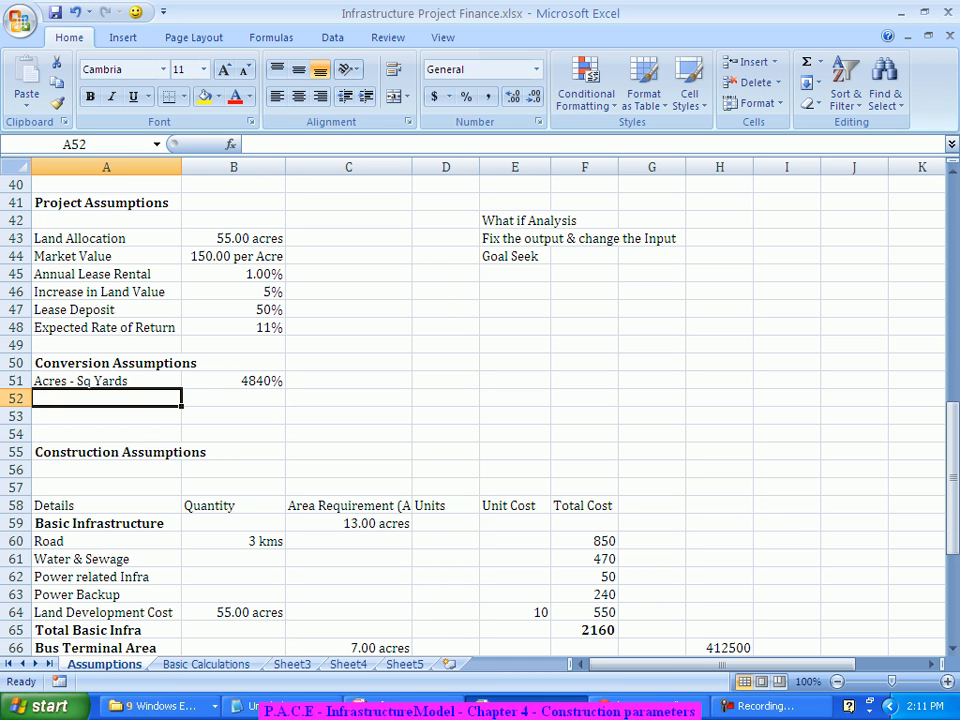
- Enter the conversion factor "Acres to Sq M" in row 52 with the value 4046.9 in column B
text(Ac)
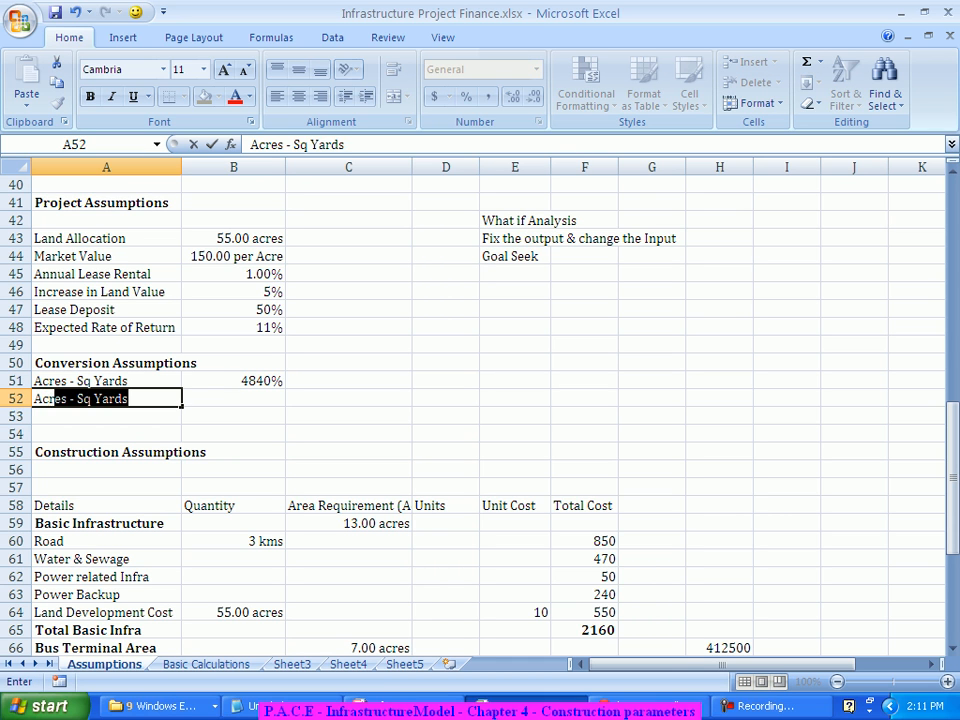
text(res to)
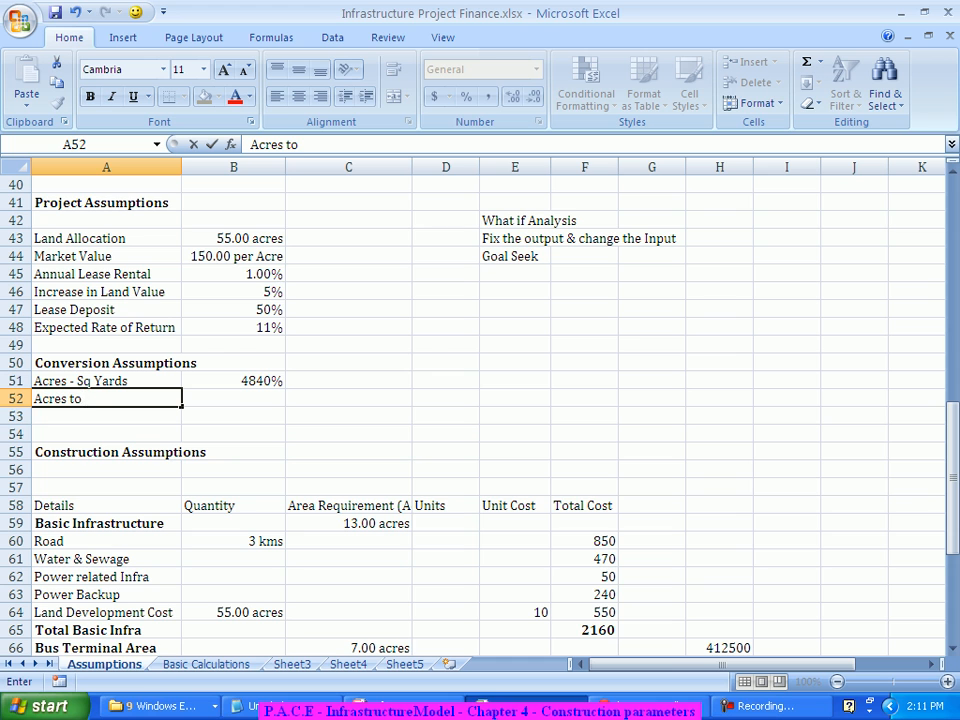
text( Sq M)
key(Tab)
text(4)
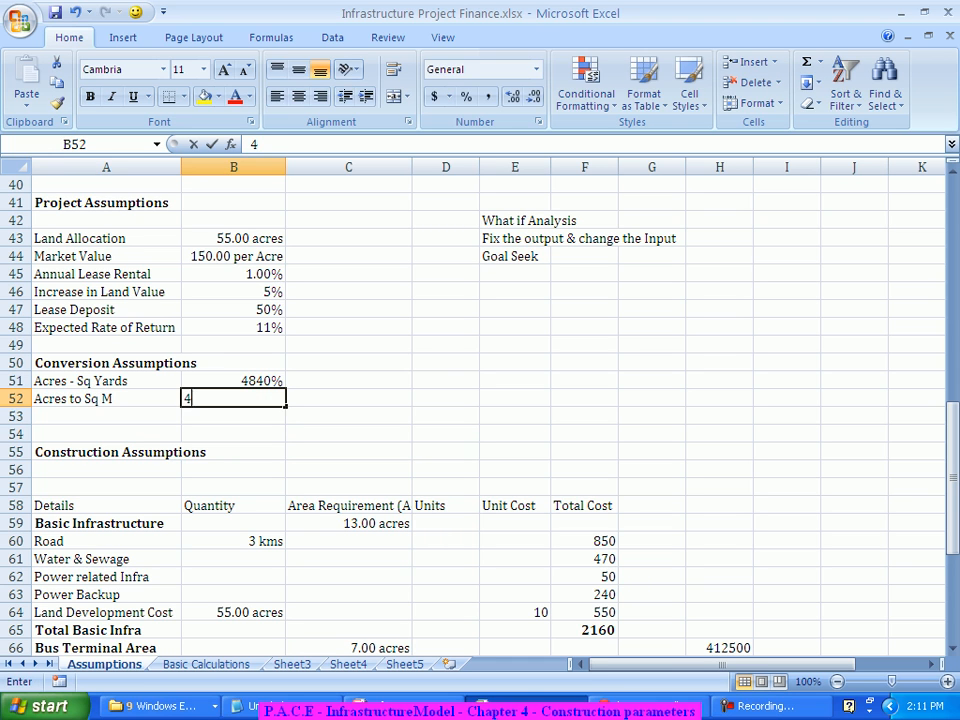
text(046.9)
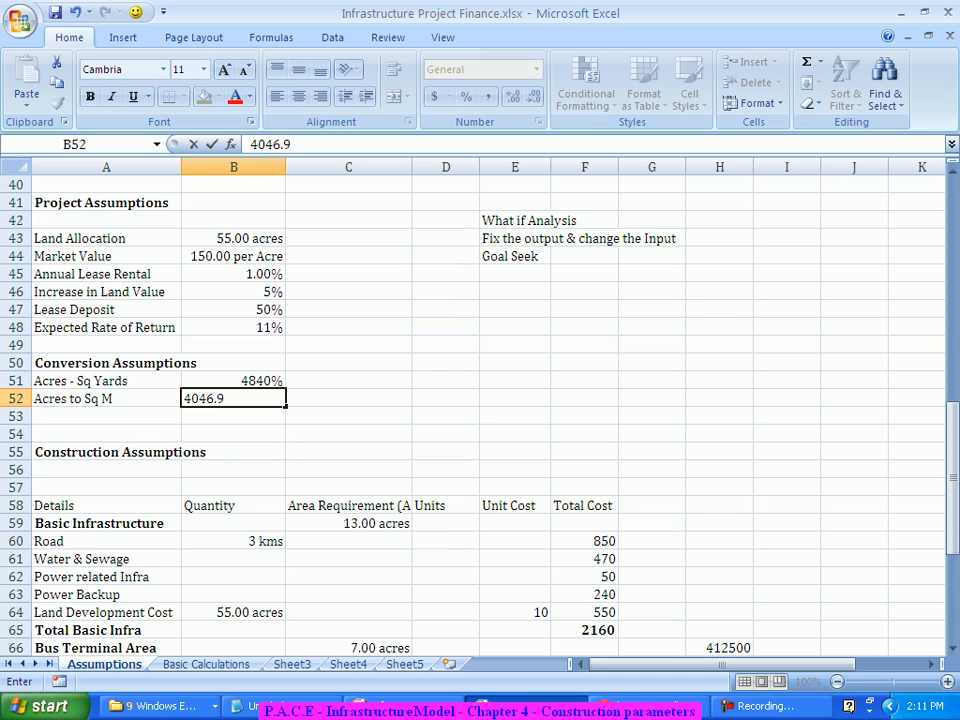
key(Return)
- Enter the conversion factor "Sq m - Sq ft" in row 53 with the value 10.76 in column B
text(S)
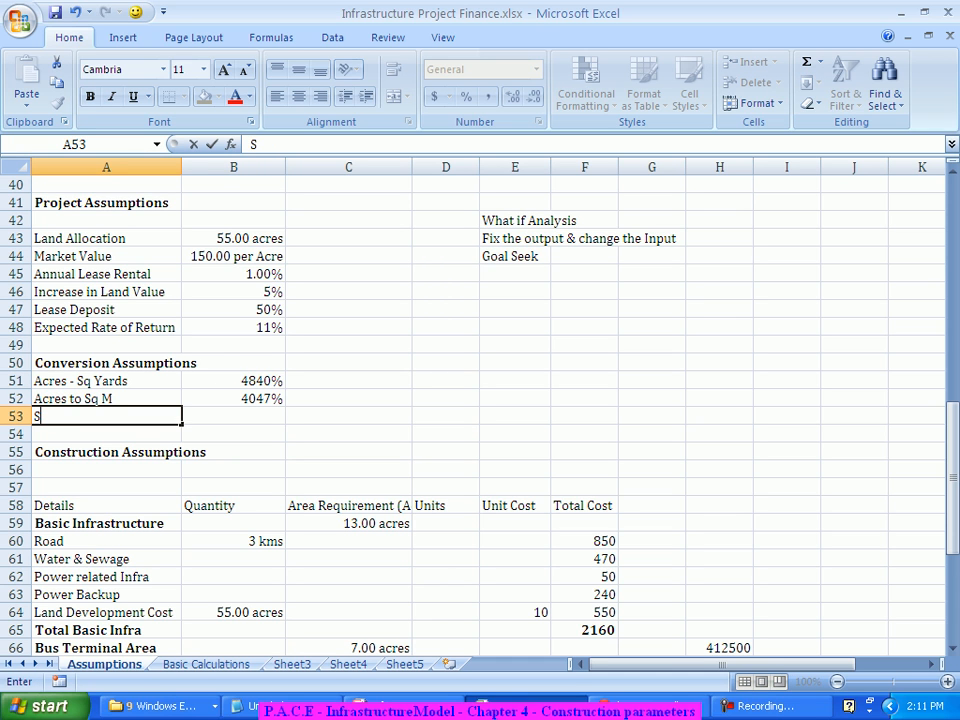
text(q m - Sq ft)
key(Tab)
text(10.76)
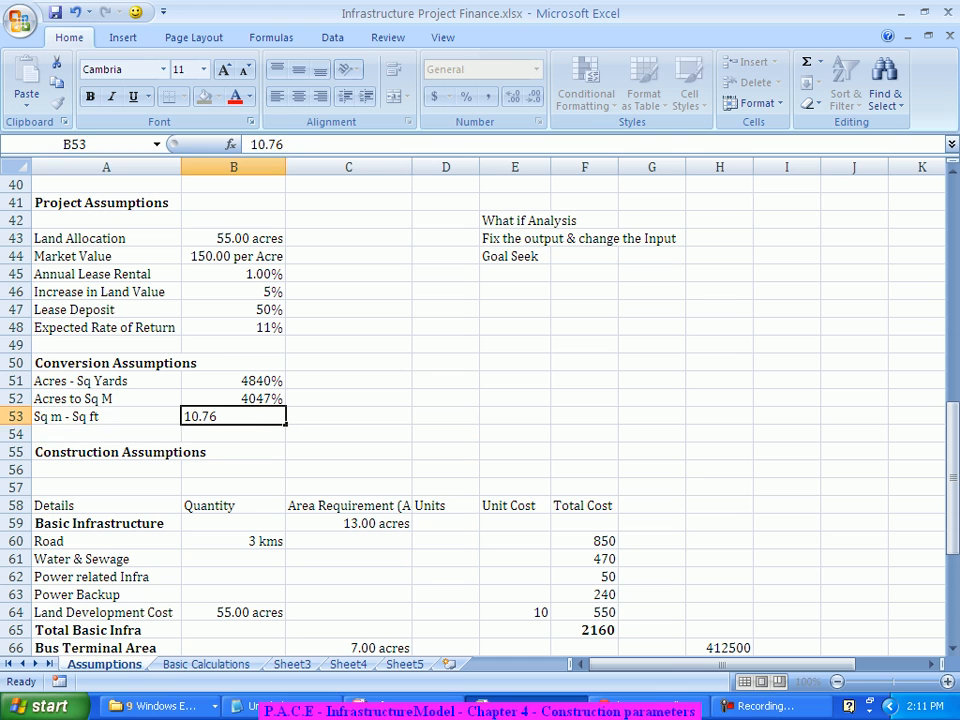
key(Return)
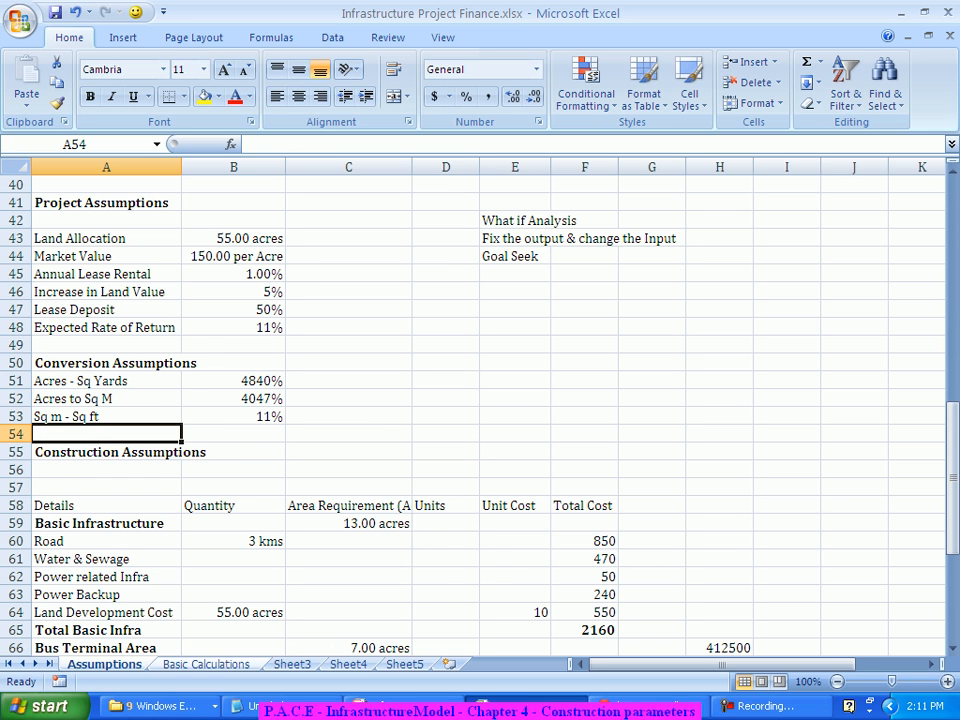
- Change the number format of the conversion values in B51:B53 to General
scroll(480, 400, down, 2)
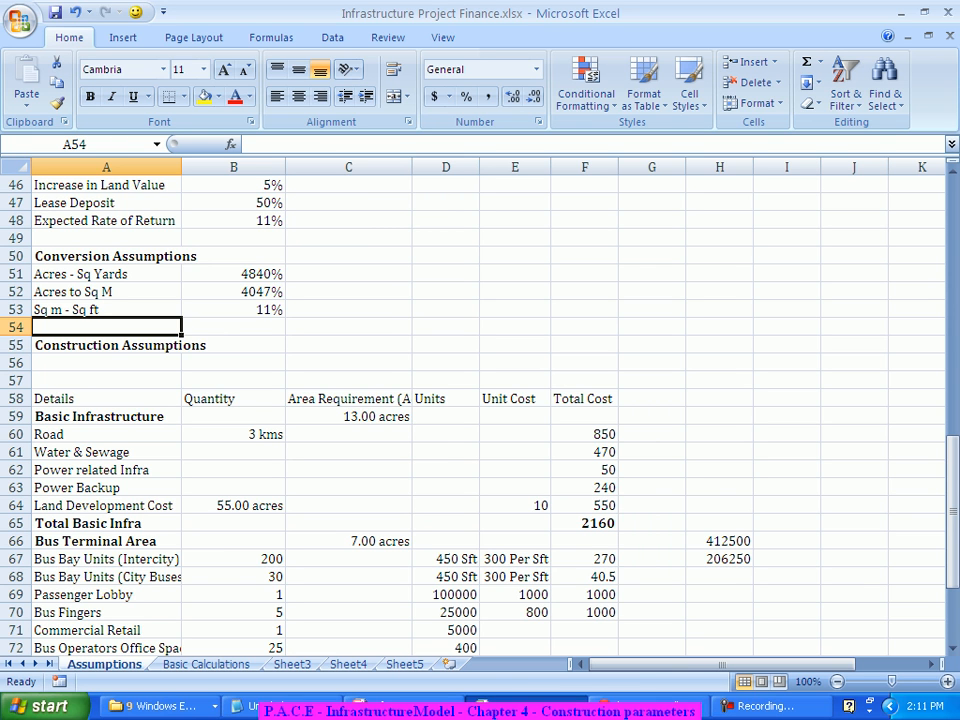
click(233, 274)
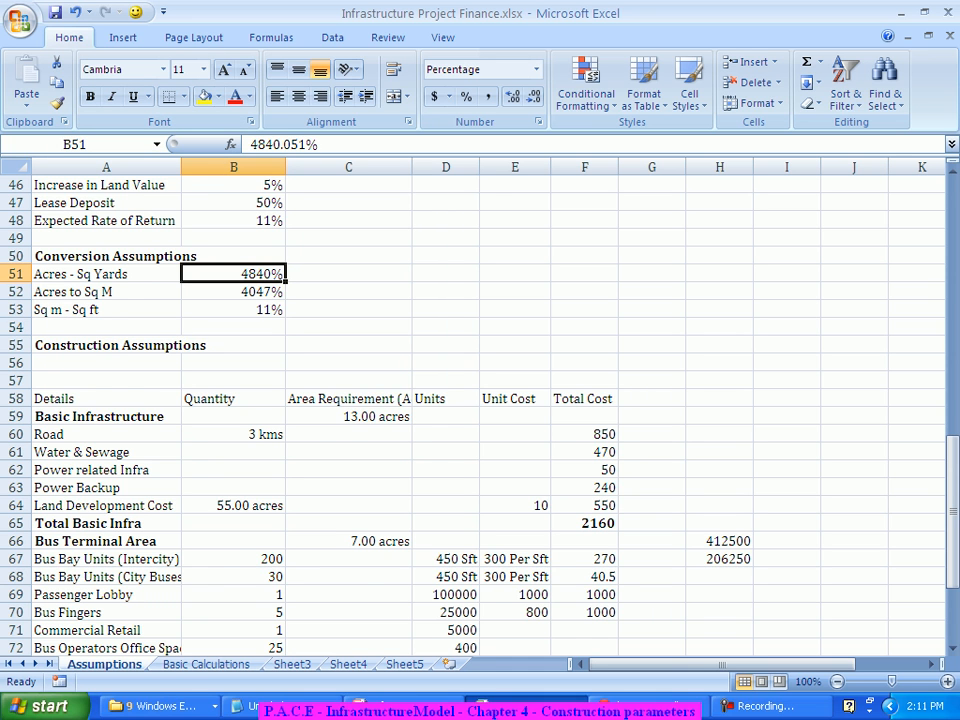
scroll(480, 410, up, 1)
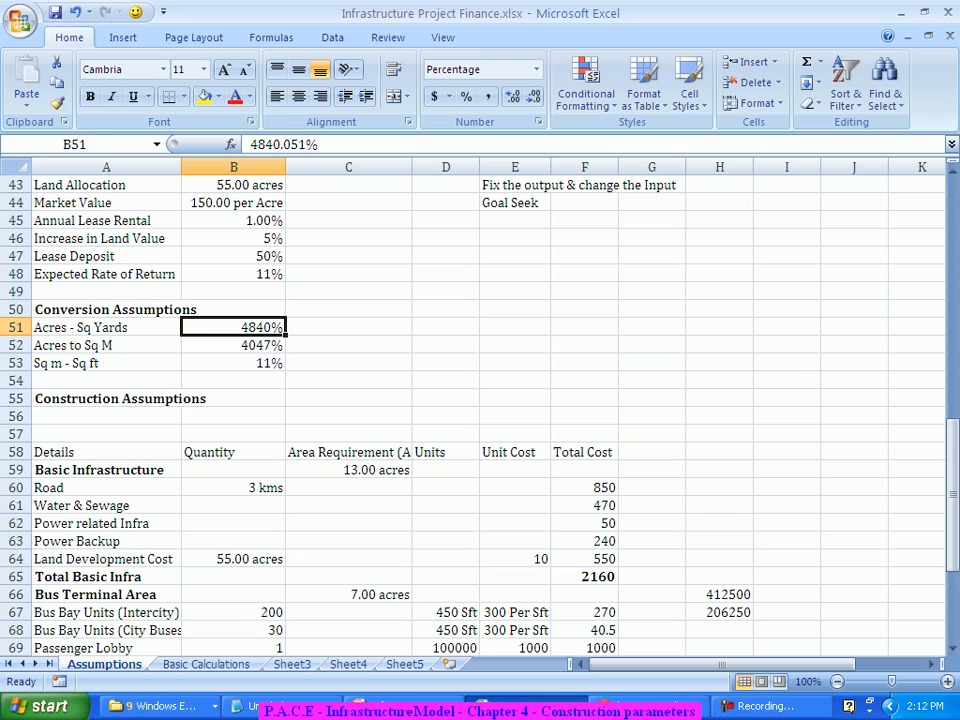
drag(240, 327, 240, 363)
right_click(263, 352)
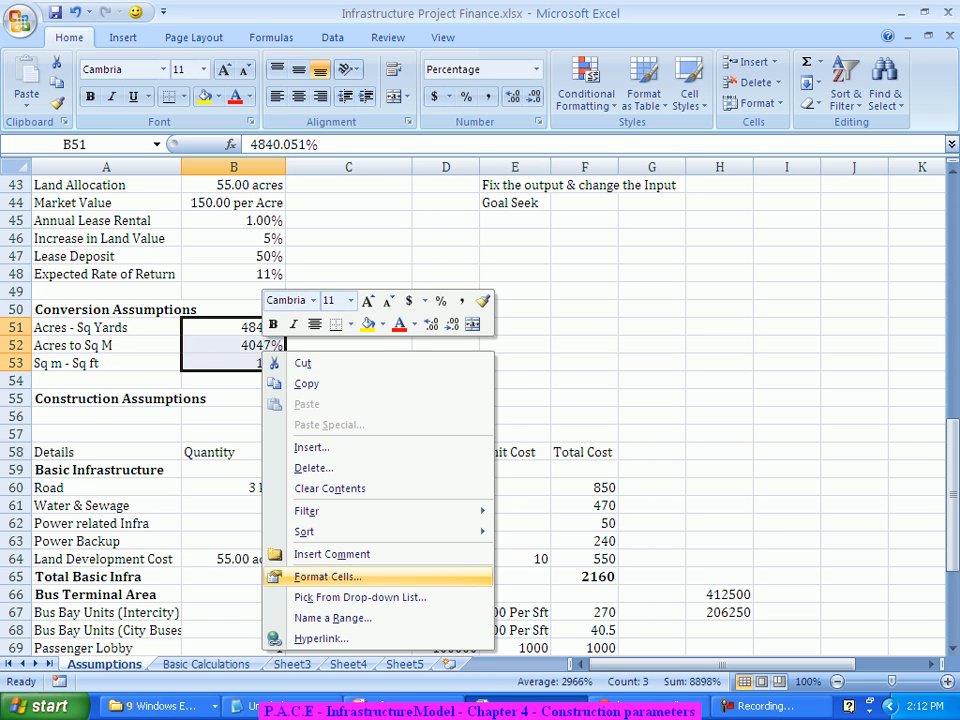
click(327, 576)
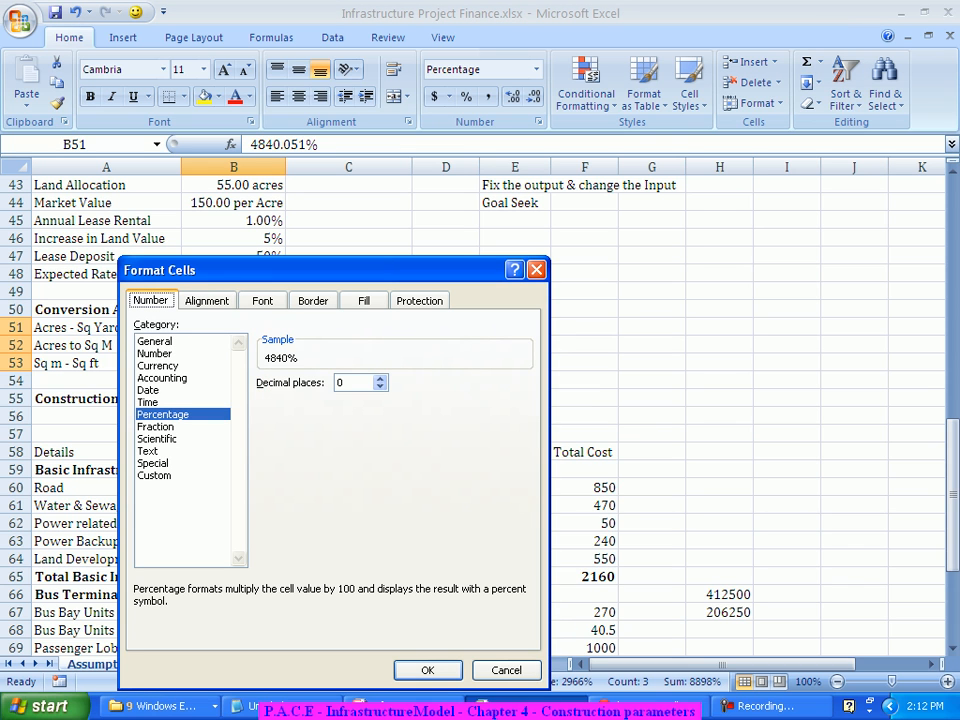
click(155, 341)
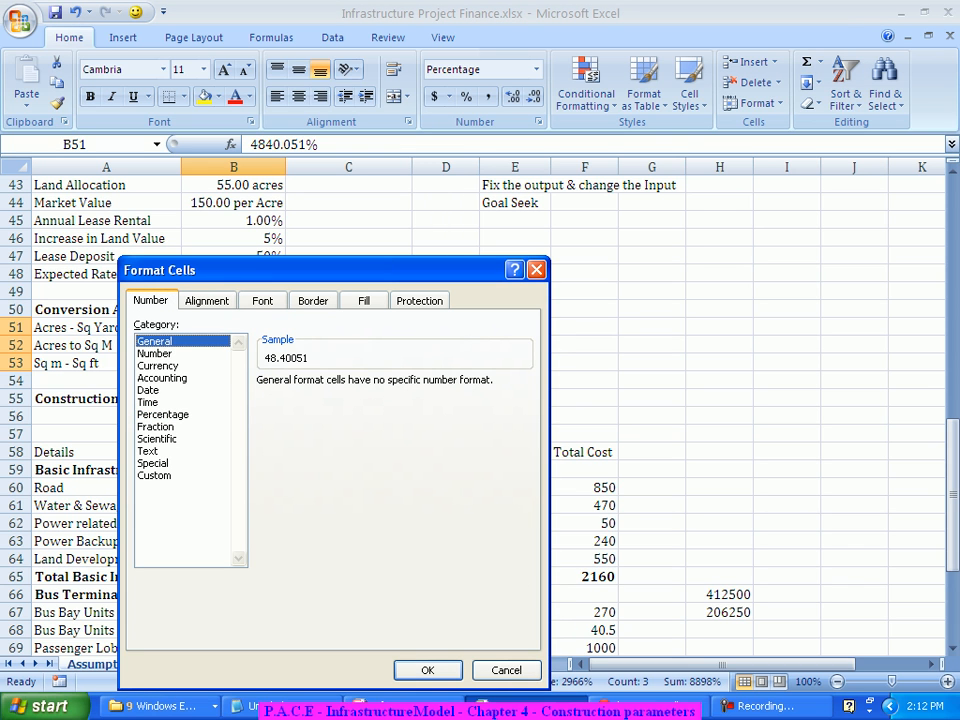
key(Return)
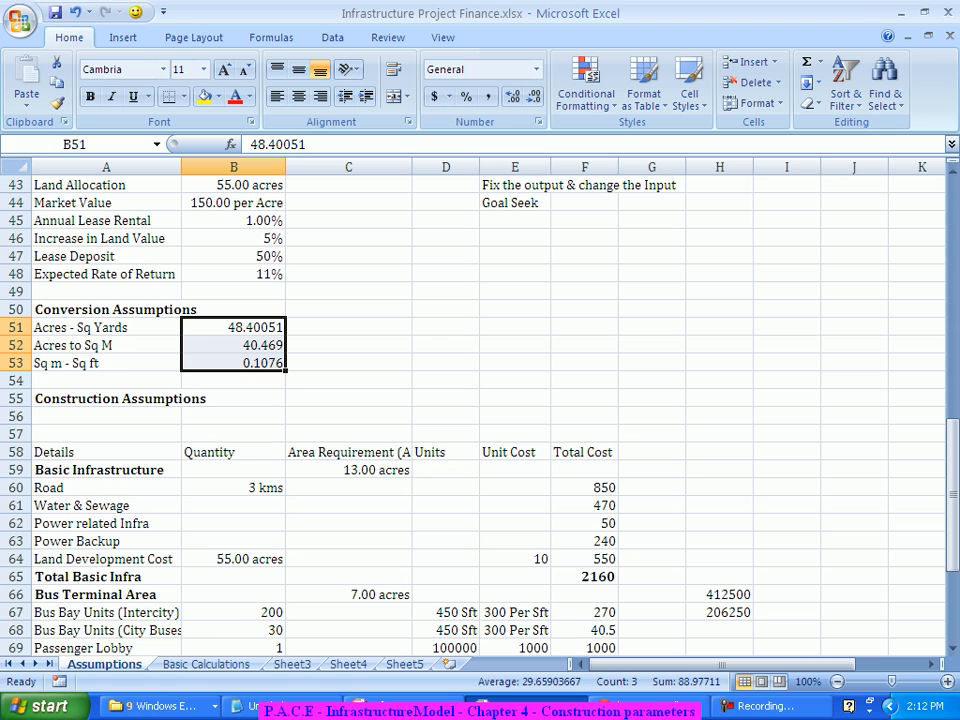
- Re-enter the conversion values in B51:B53 as 4840.051, 4046.9 and 10.76
click(234, 328)
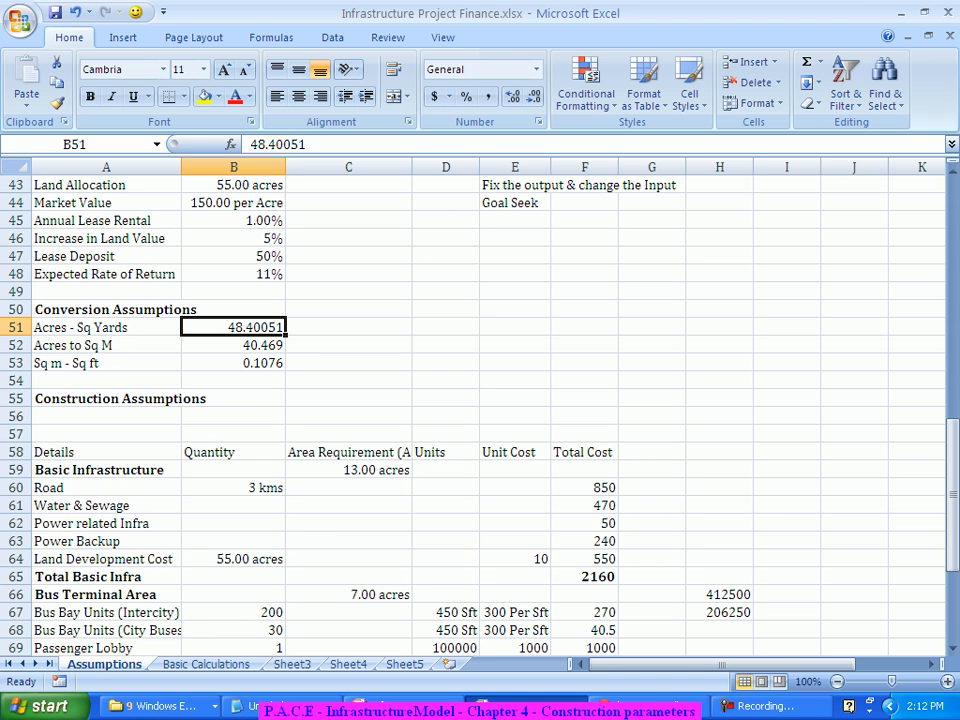
text(4840.)
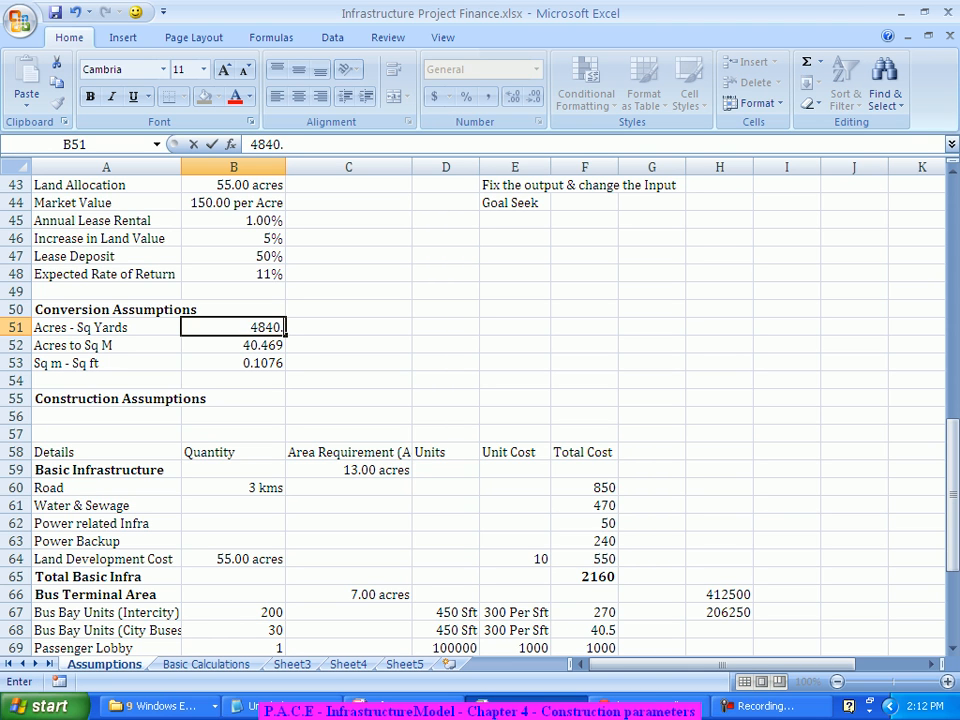
text(051)
key(Return)
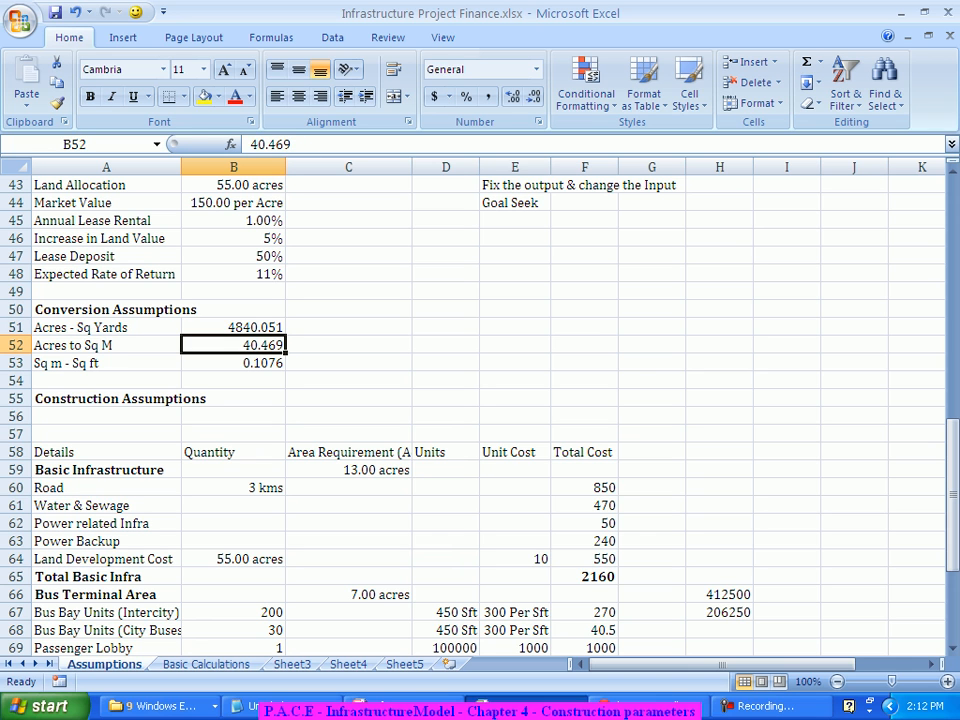
text(4046.9)
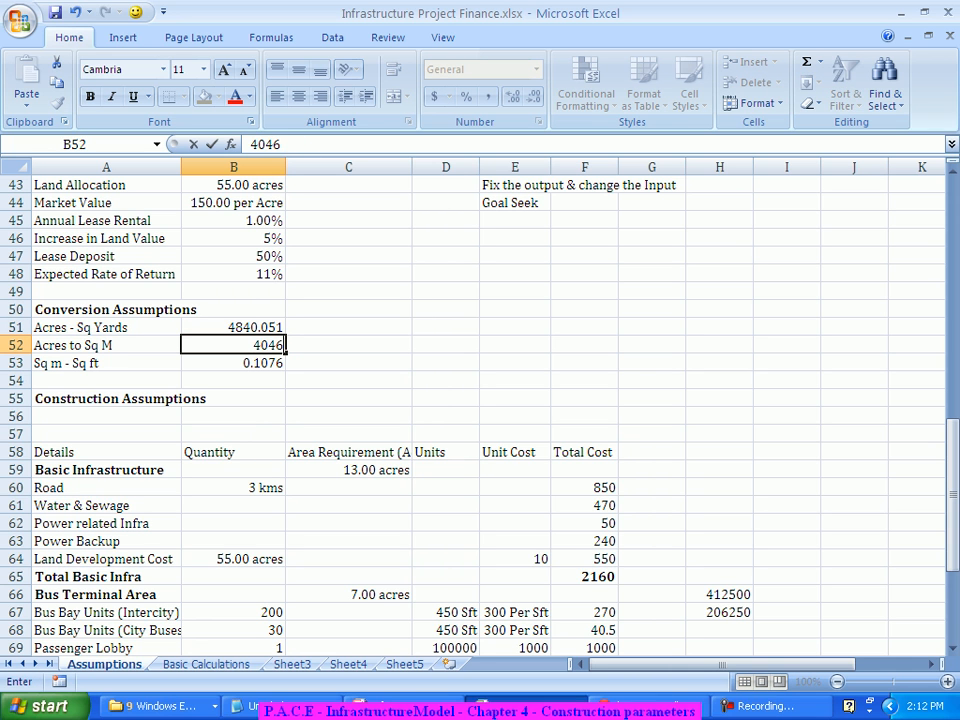
key(Return)
text(10.76)
key(Return)
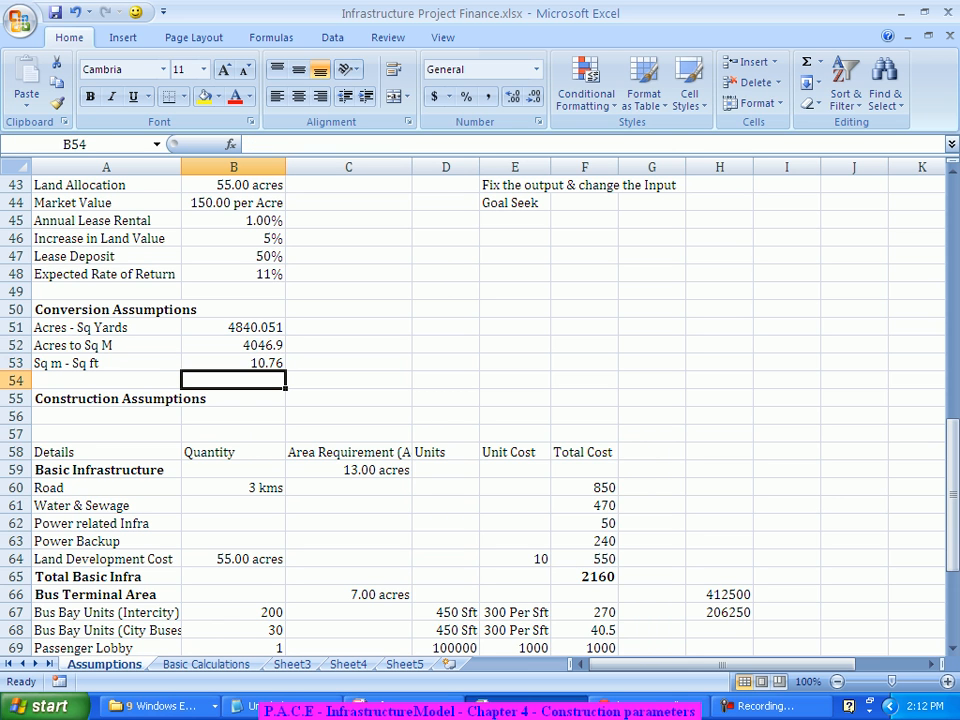
- Calculate the square feet per acre in D52 by multiplying the factors in B52 and B53
scroll(480, 400, down, 1)
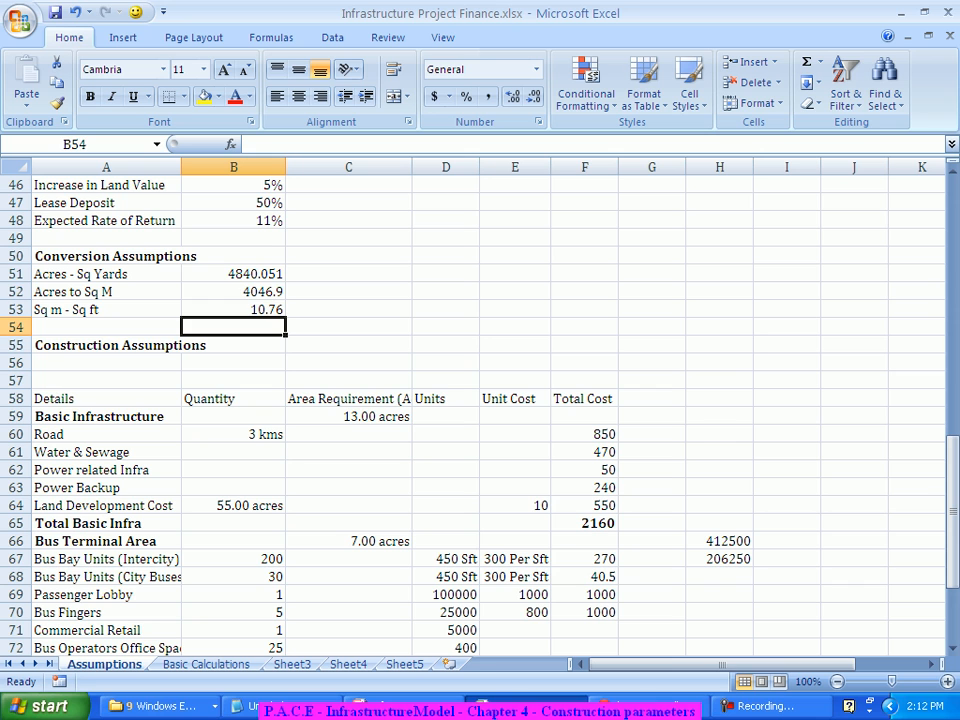
click(233, 292)
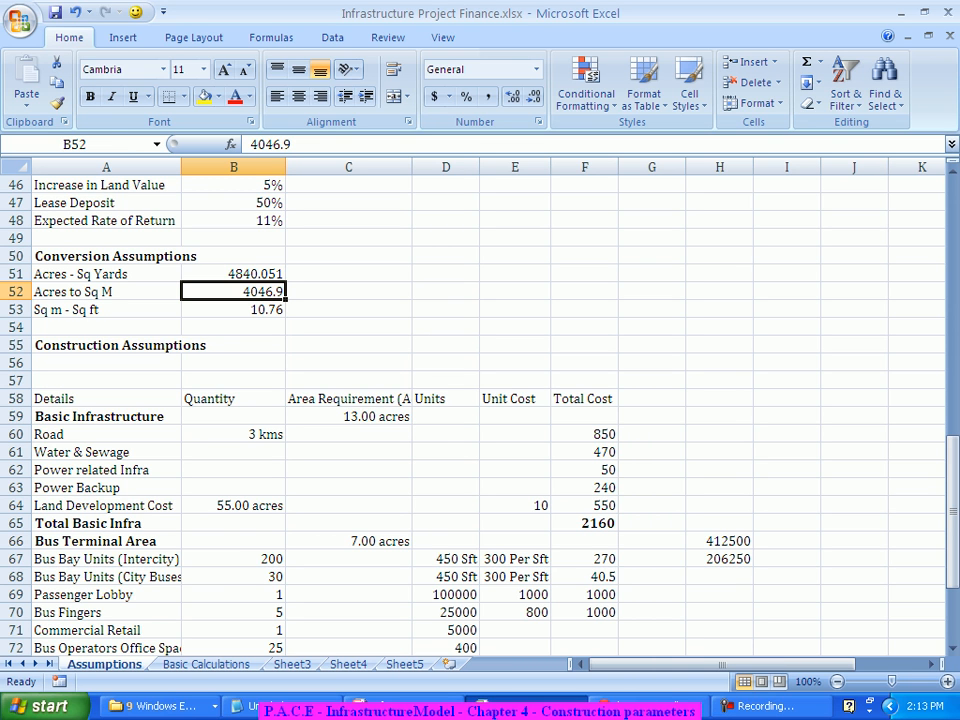
click(446, 291)
text(=)
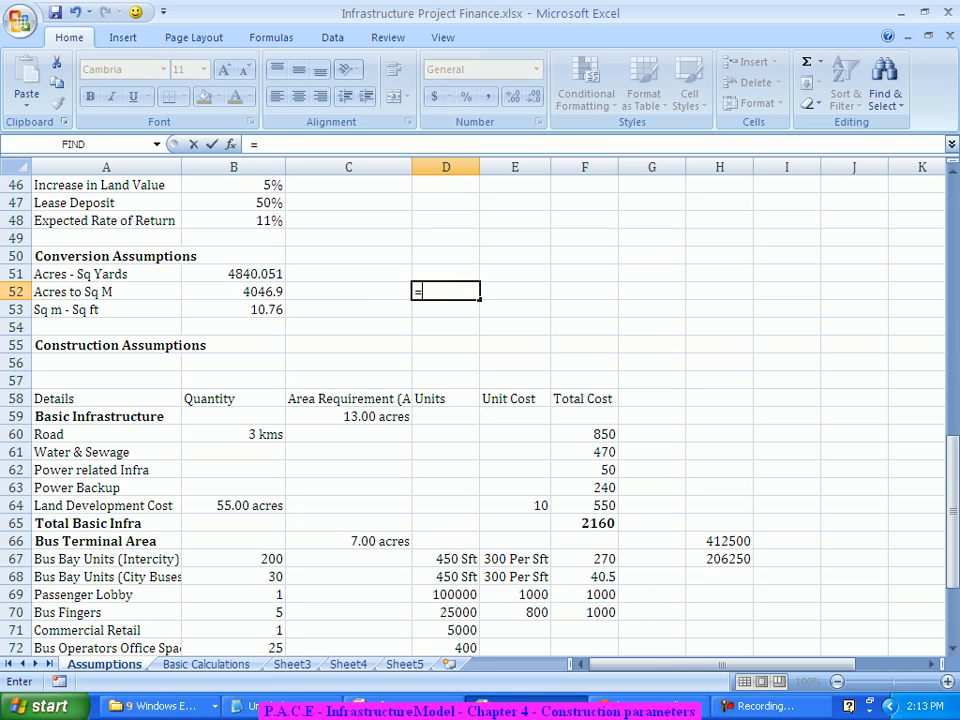
click(233, 292)
text(*)
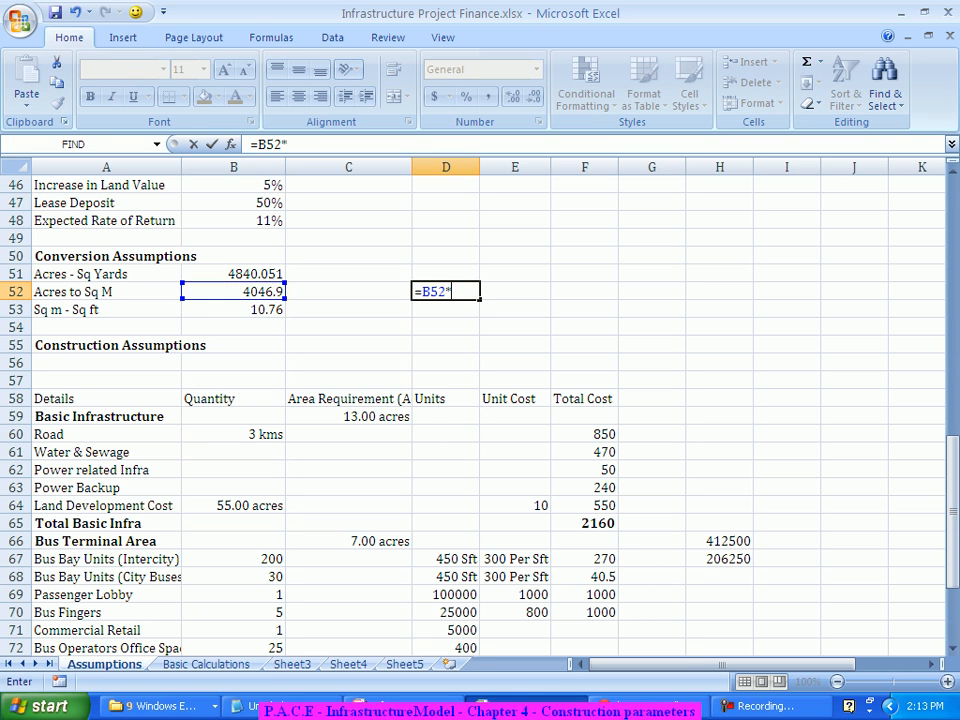
click(233, 310)
key(Return)
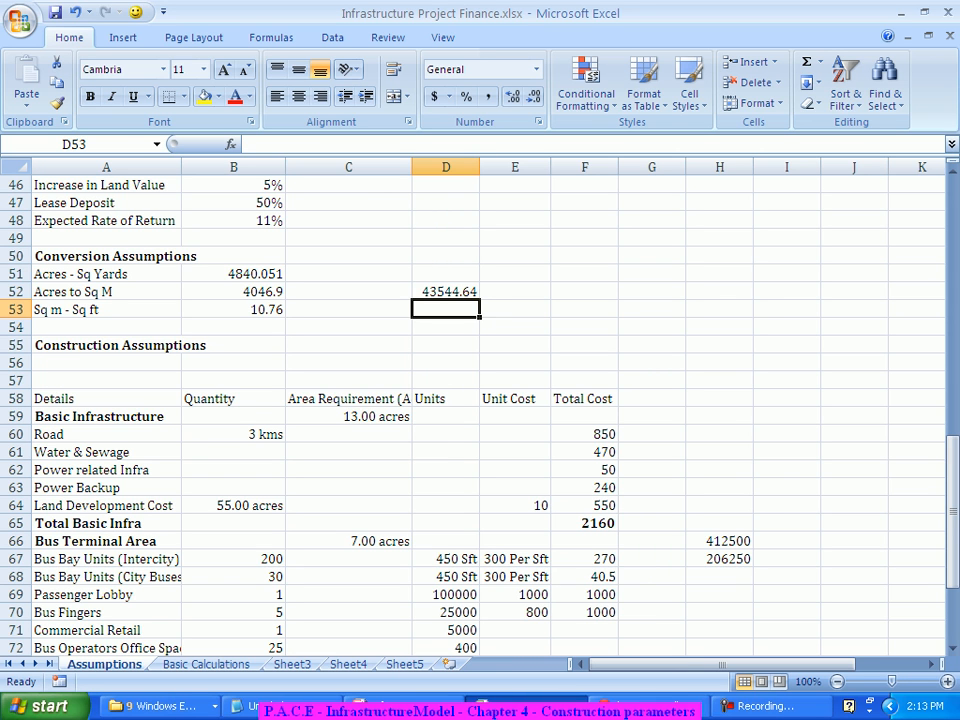
click(446, 292)
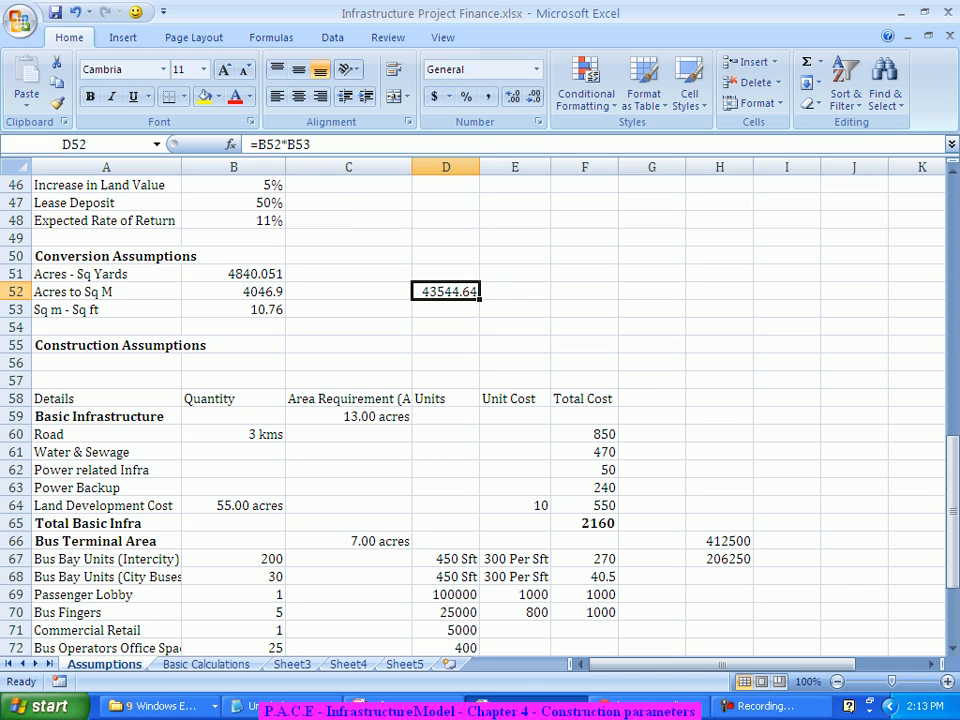
- Convert the area in H67 to acres in H68 by dividing it by the square-feet-per-acre factor in D52
click(719, 577)
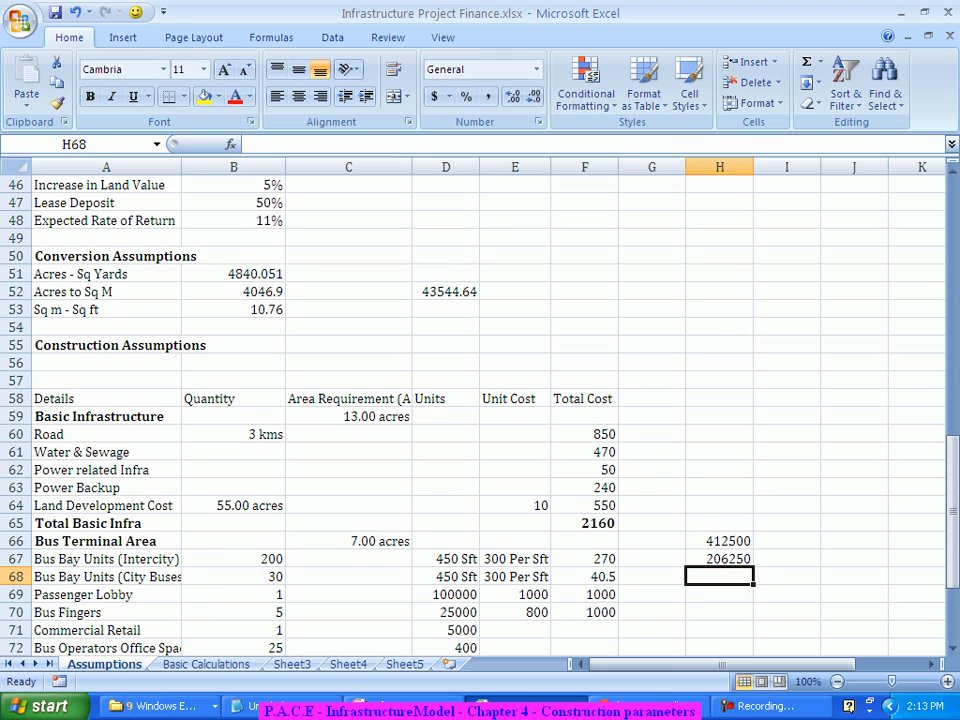
text(=)
scroll(480, 400, down, 2)
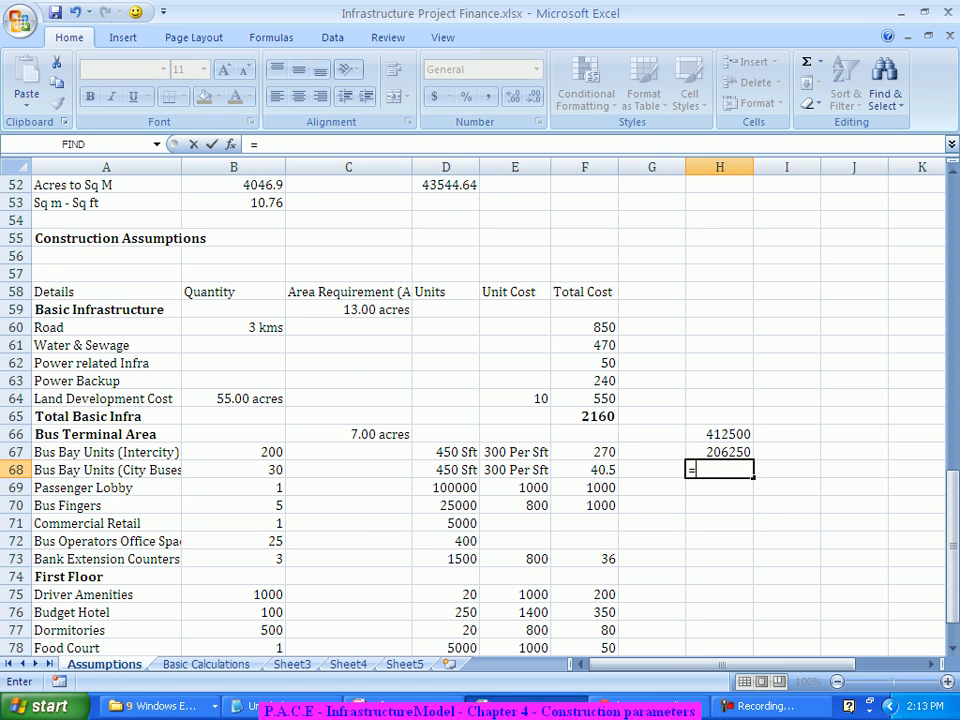
click(690, 452)
text(/)
click(446, 185)
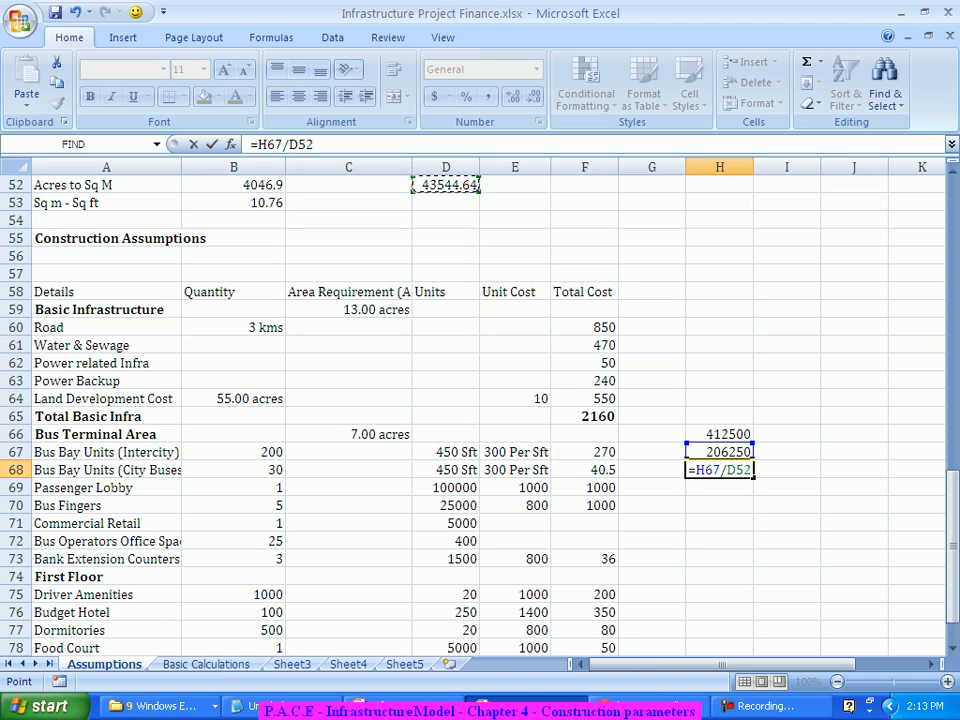
key(Return)
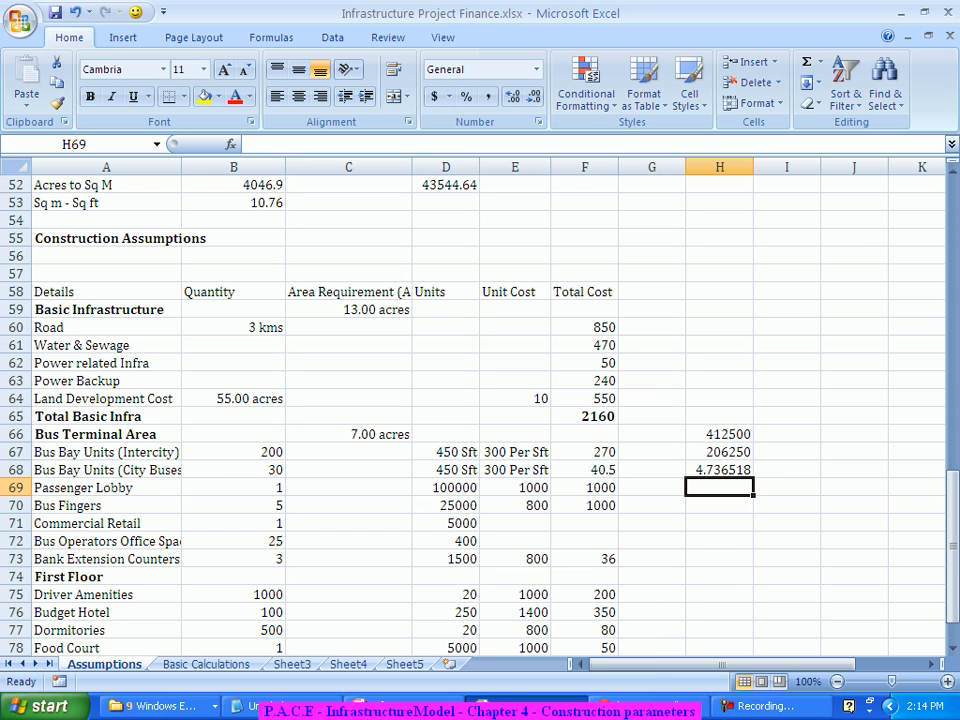
- Review the conversion factors in B51:B53 and the square-feet-per-acre formula in D52 against the construction table
scroll(480, 400, down, 3)
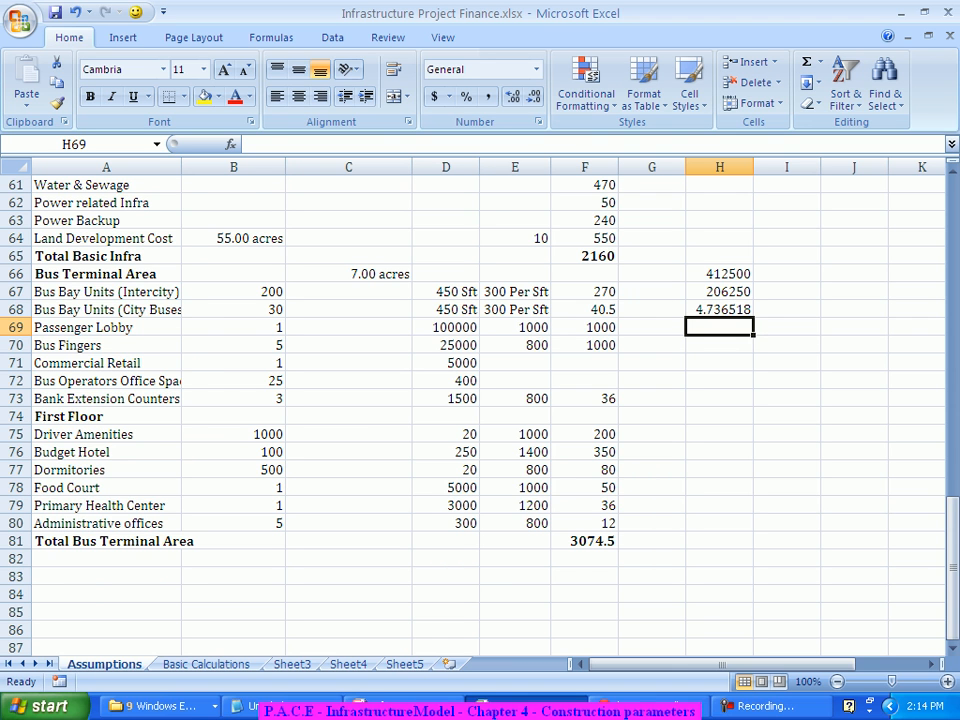
scroll(480, 400, up, 6)
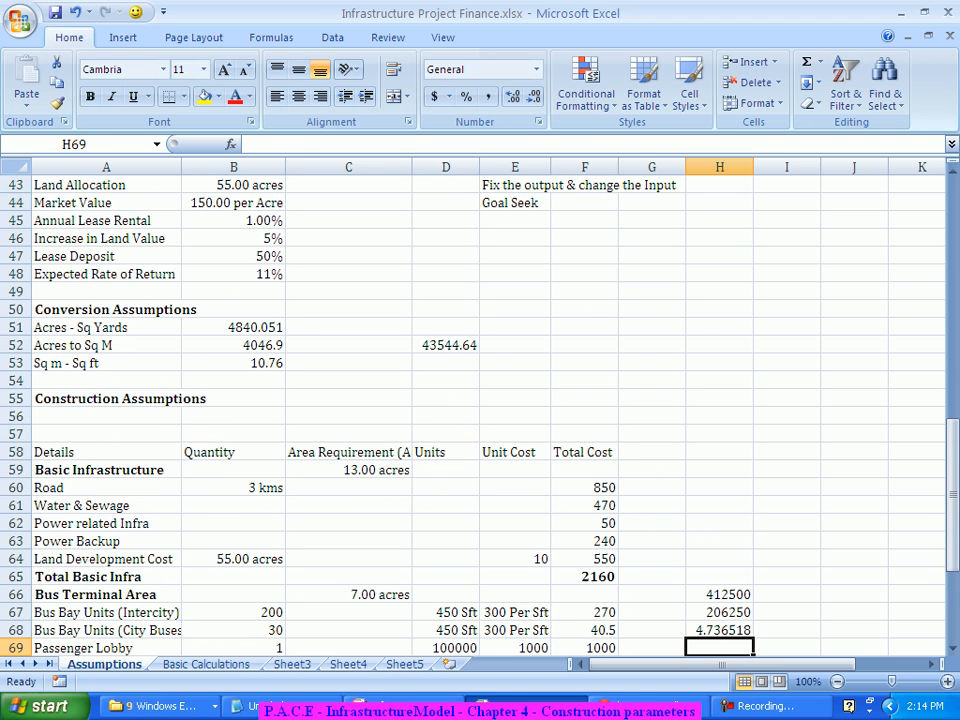
drag(233, 328, 233, 364)
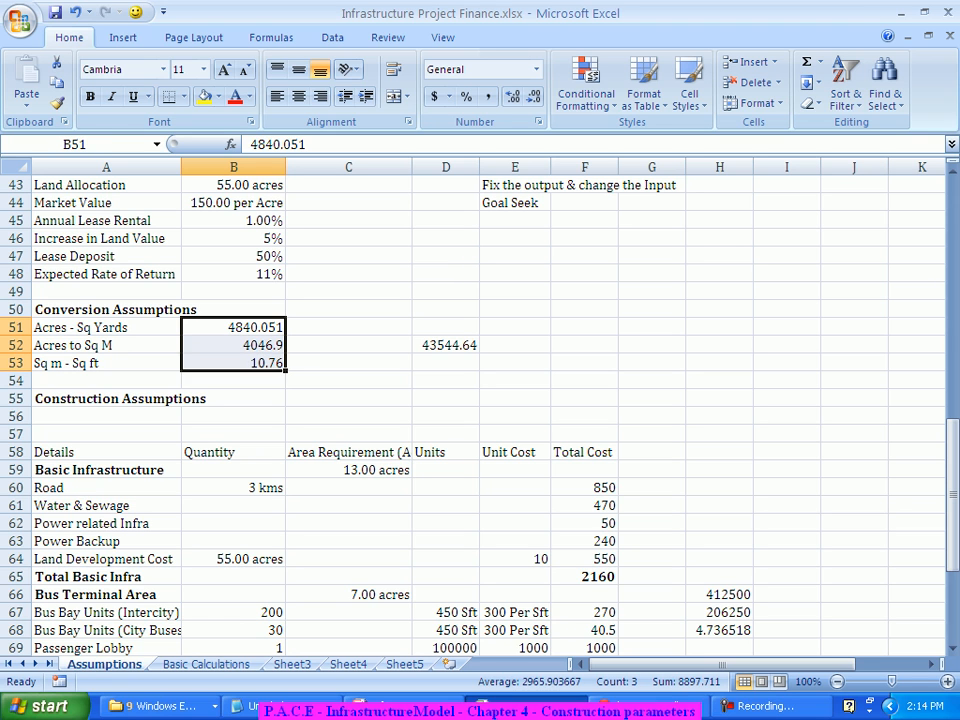
click(446, 345)
click(106, 345)
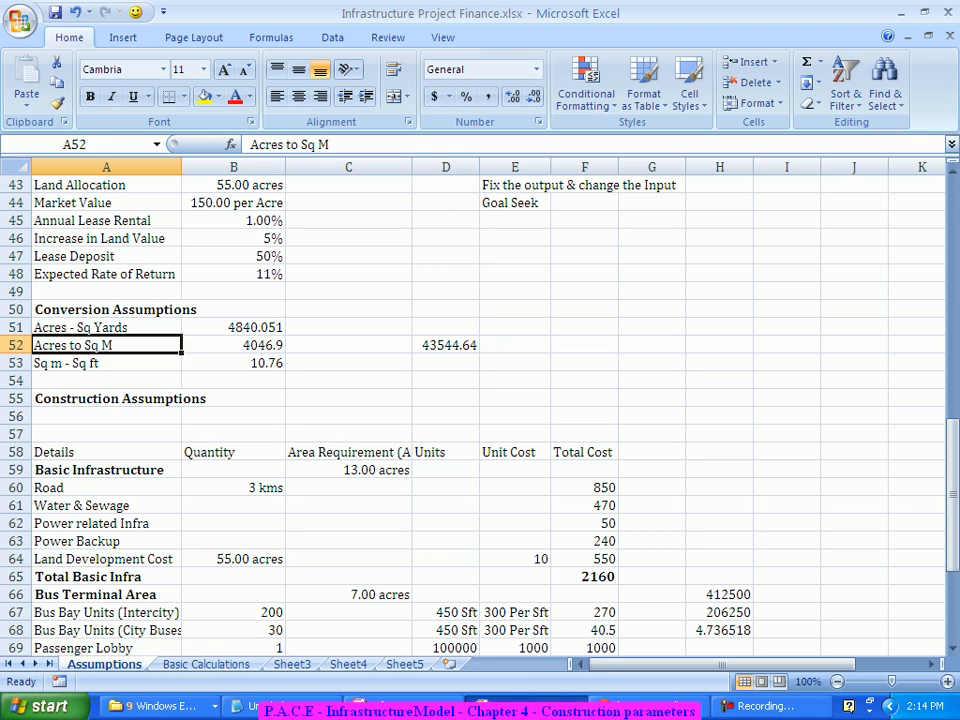
click(106, 363)
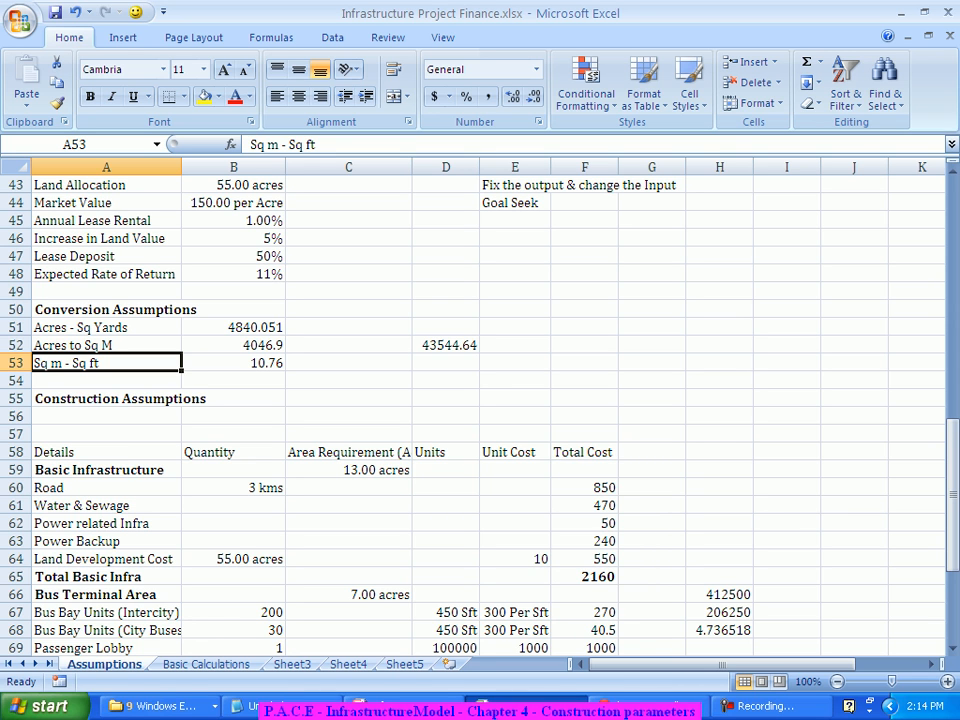
click(234, 345)
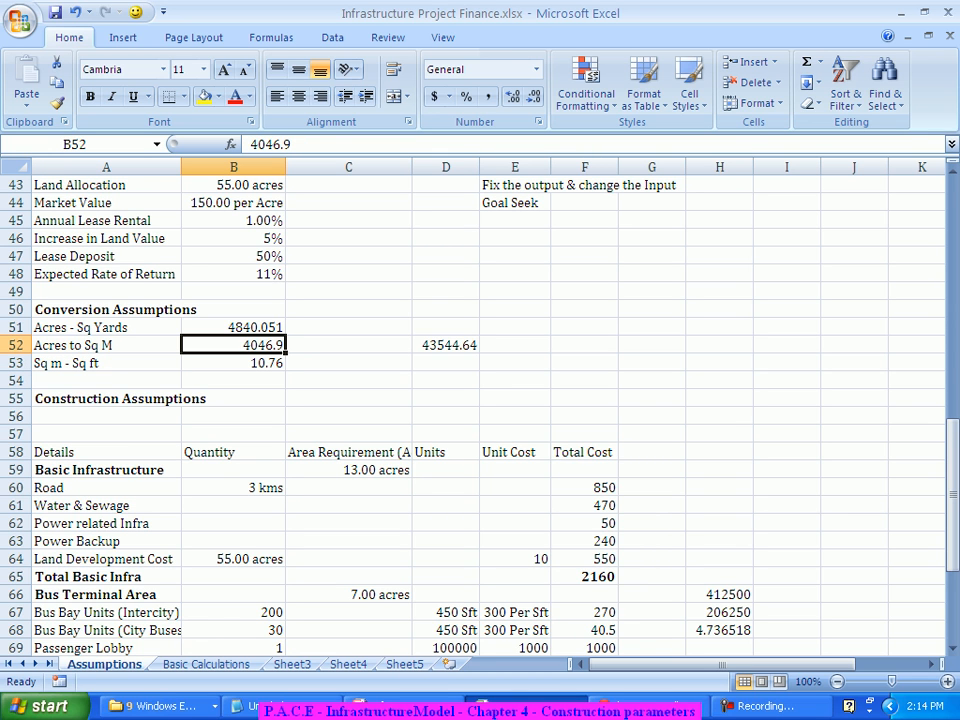
click(234, 363)
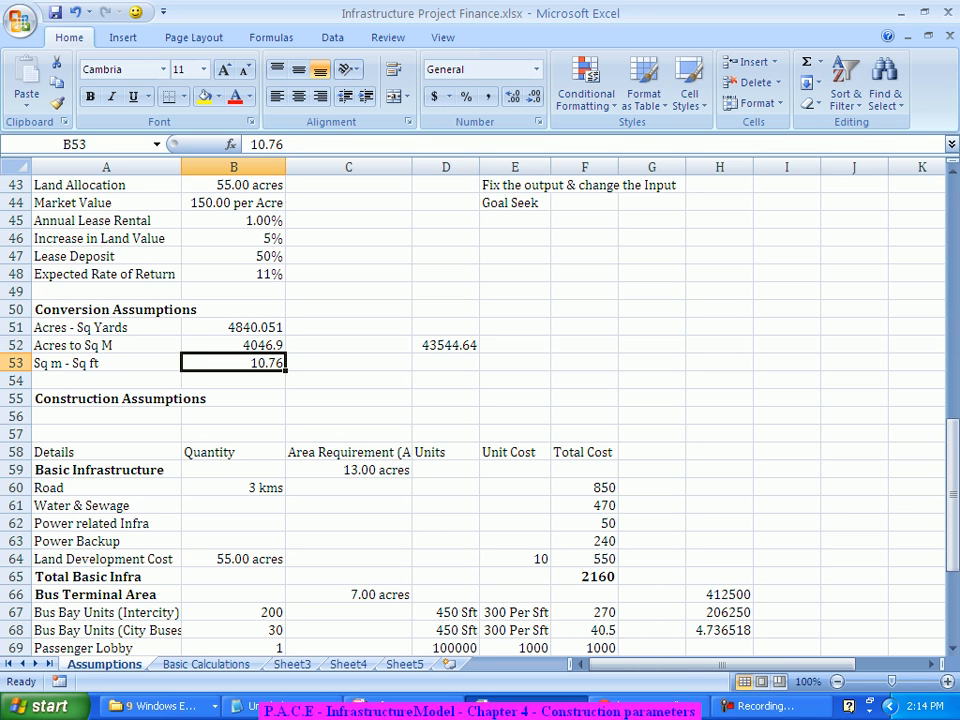
drag(234, 345, 234, 363)
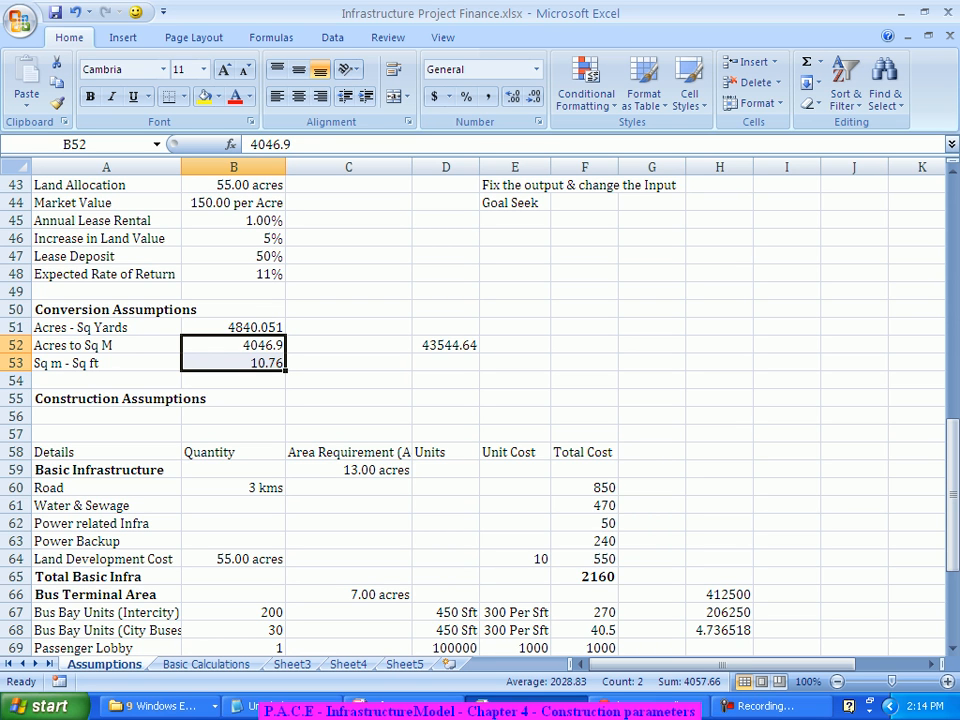
click(446, 345)
scroll(480, 400, down, 2)
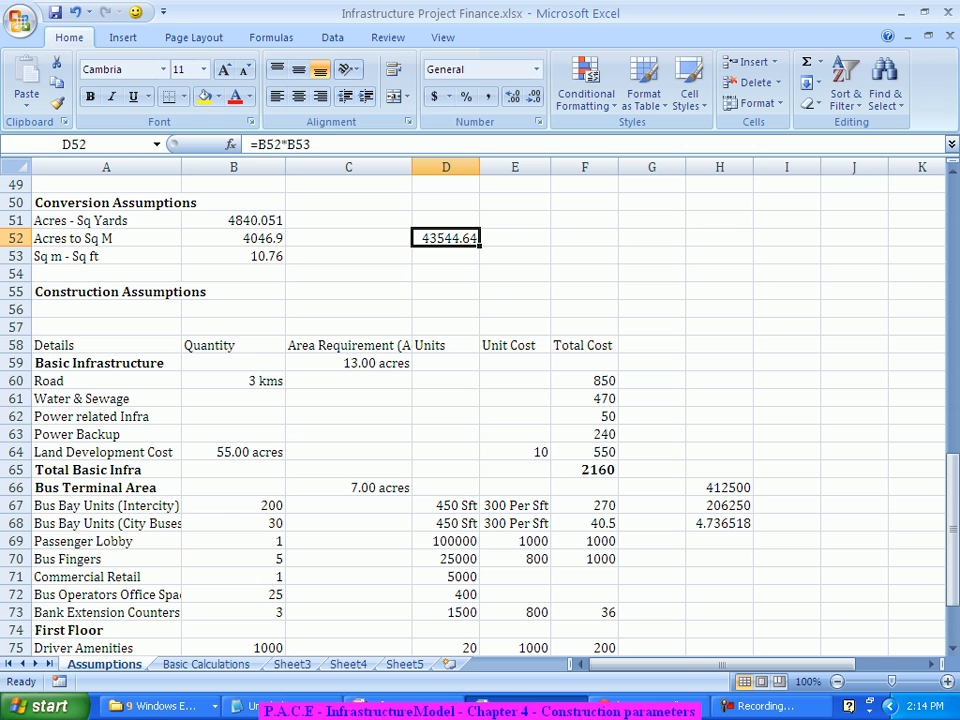
scroll(480, 400, down, 2)
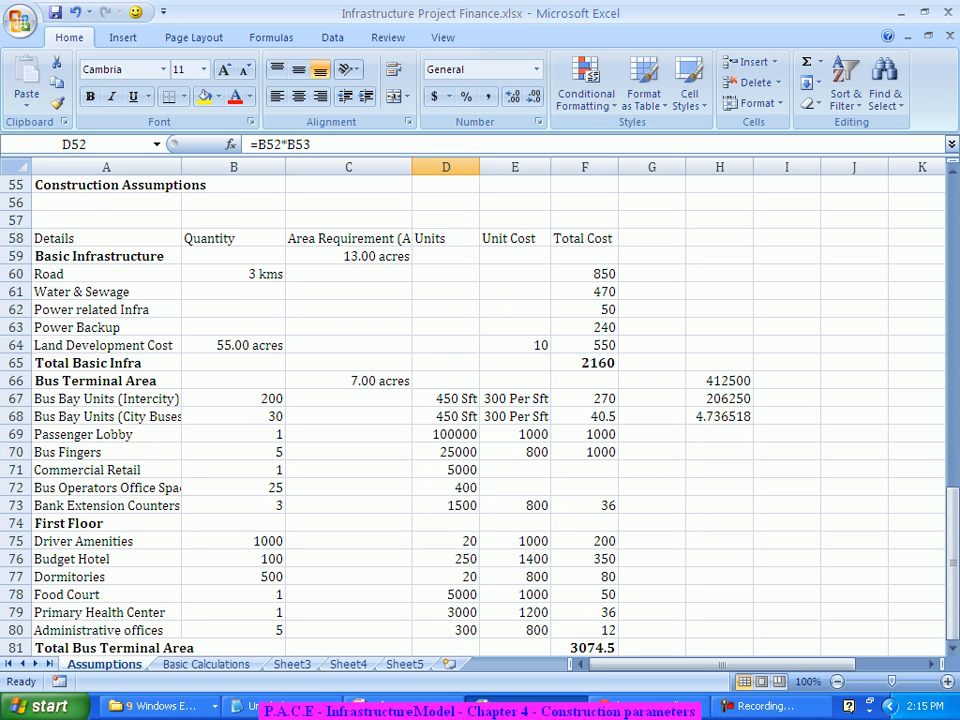
- Review the calculations in H67 and H68 and the area requirements for Basic Infrastructure and Bus Terminal Area
click(719, 399)
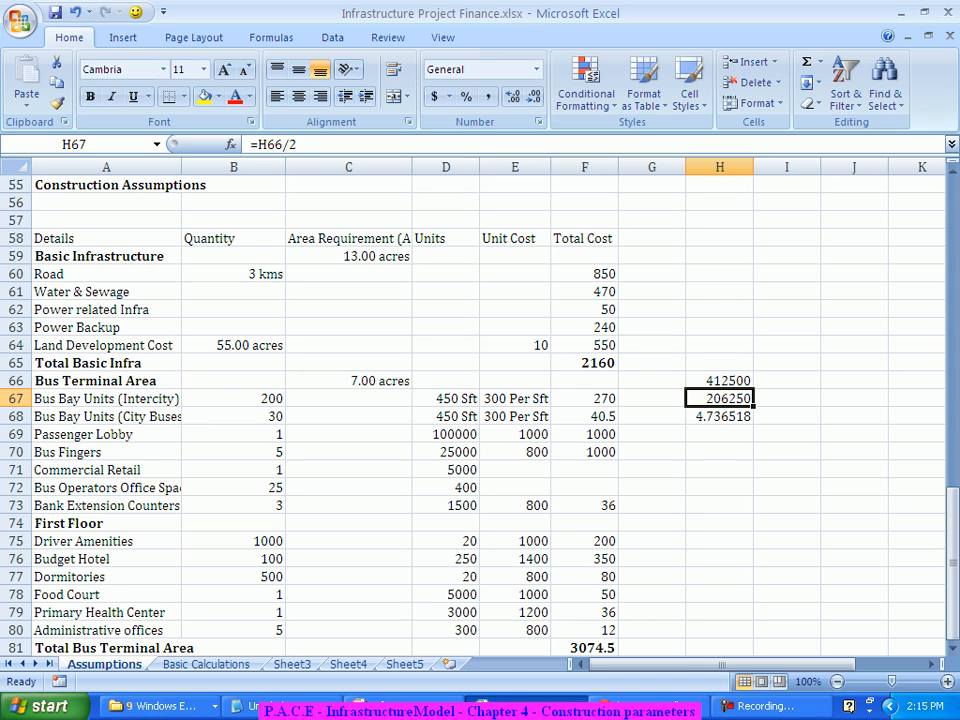
click(719, 417)
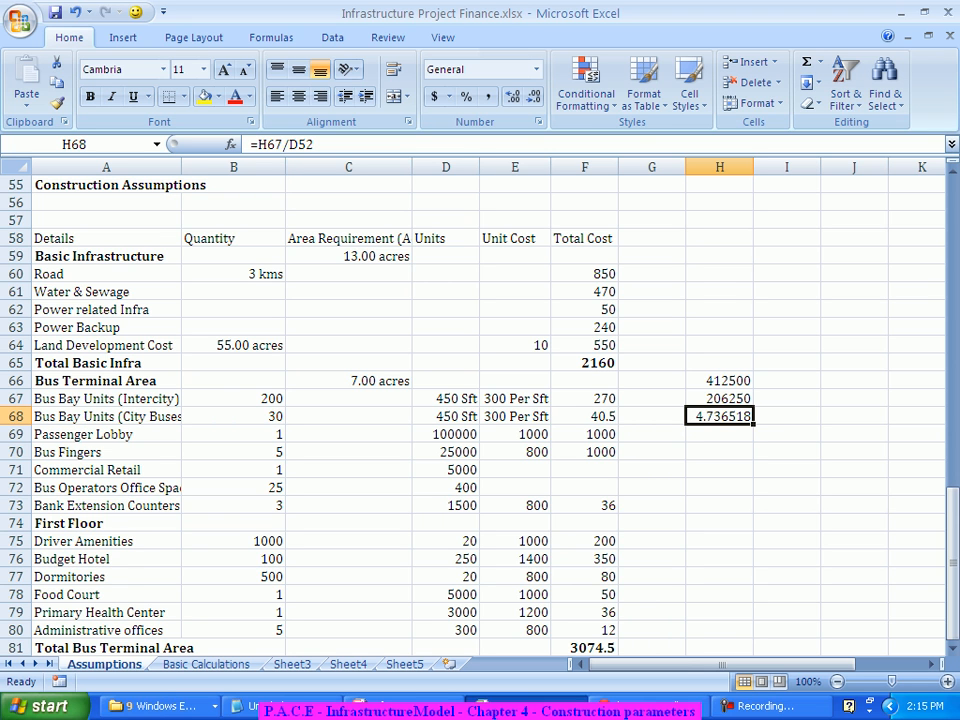
scroll(480, 400, down, 2)
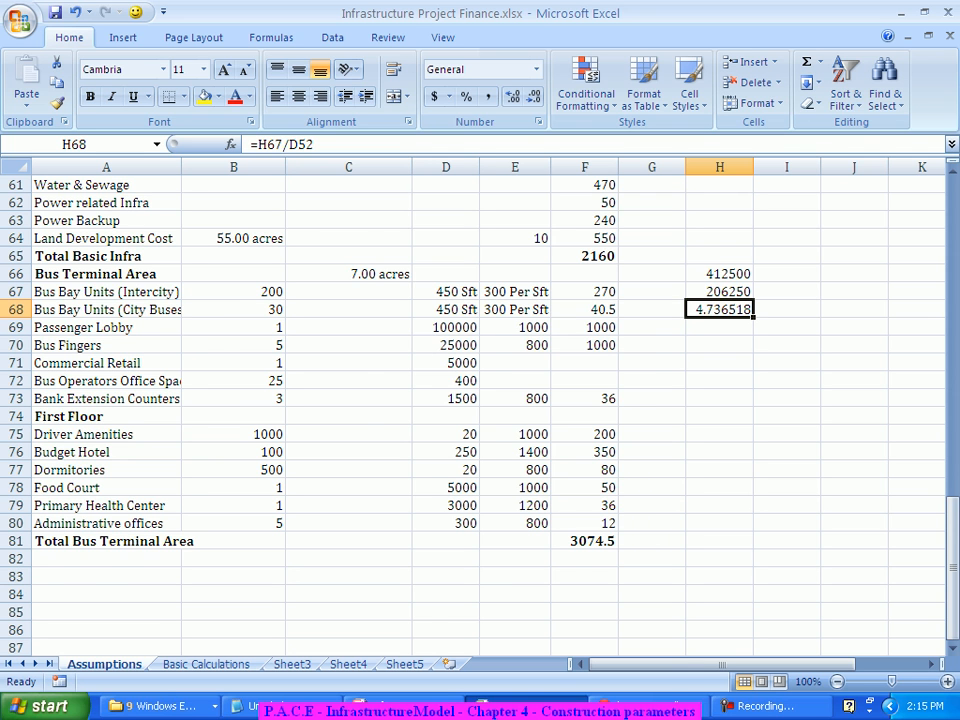
scroll(480, 400, up, 3)
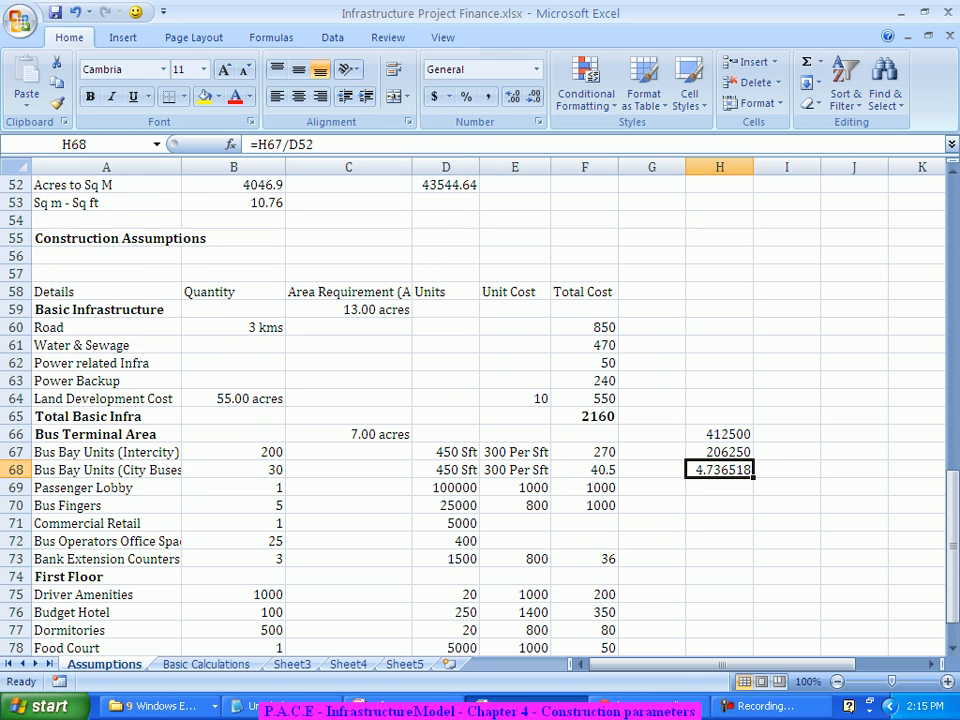
click(349, 310)
click(349, 434)
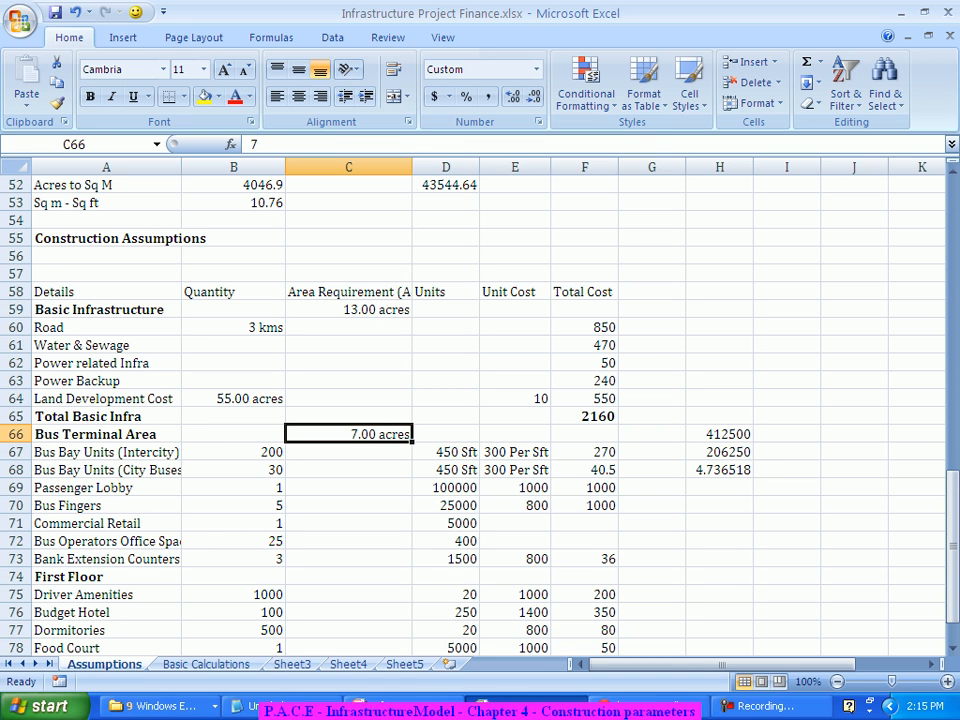
- Add the bold heading "Parking" in cell A82, directly below Total Bus Terminal Area
scroll(480, 400, down, 5)
click(106, 452)
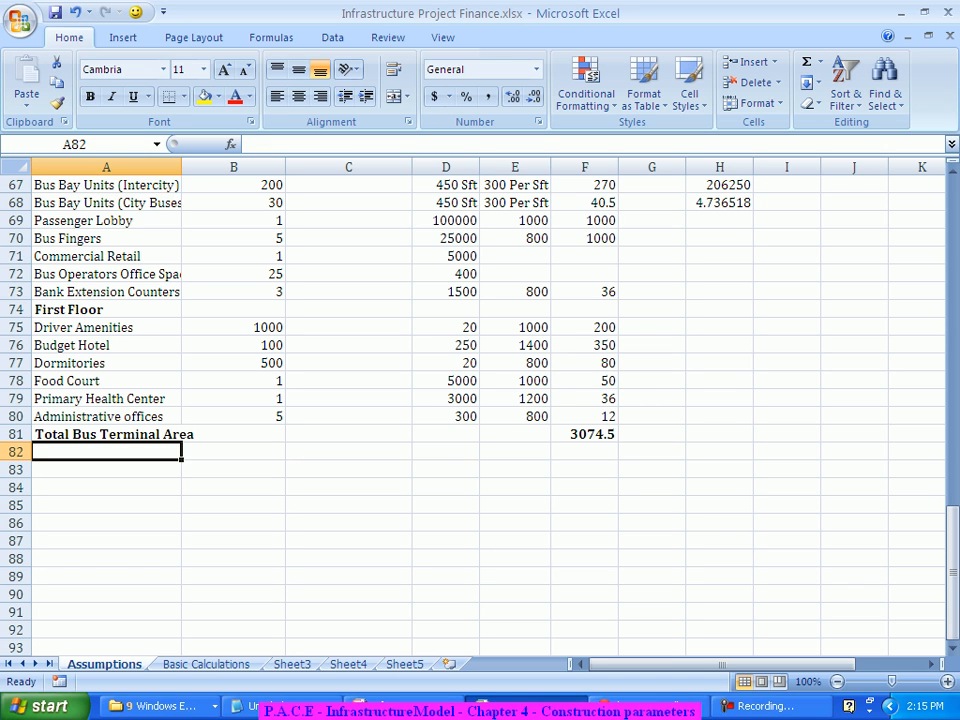
key(ctrl+b)
text(Park)
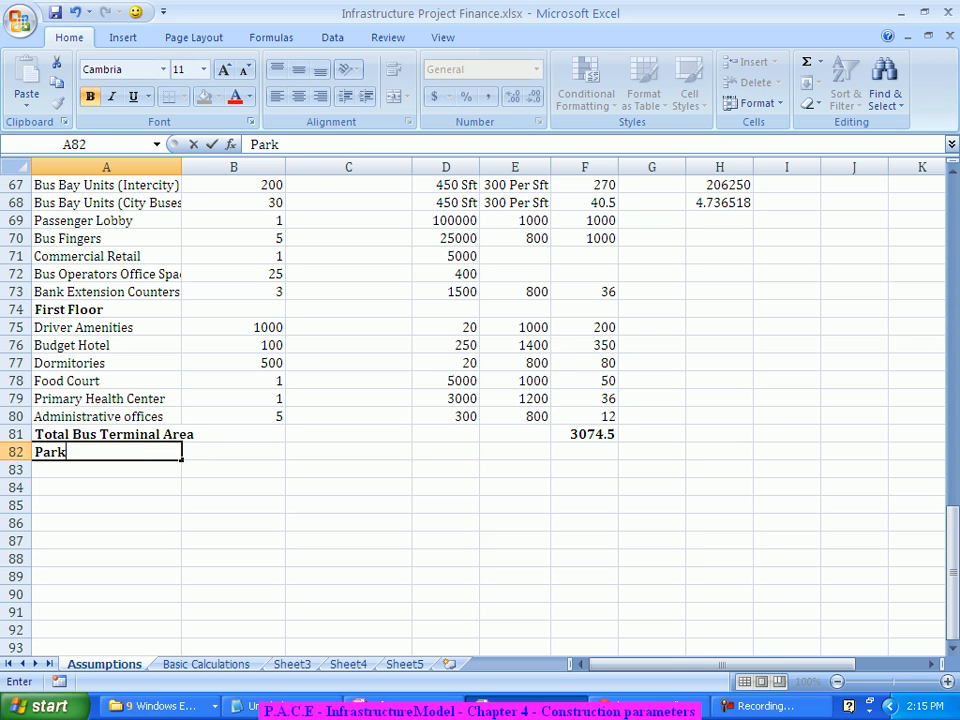
text(ing)
key(Tab)
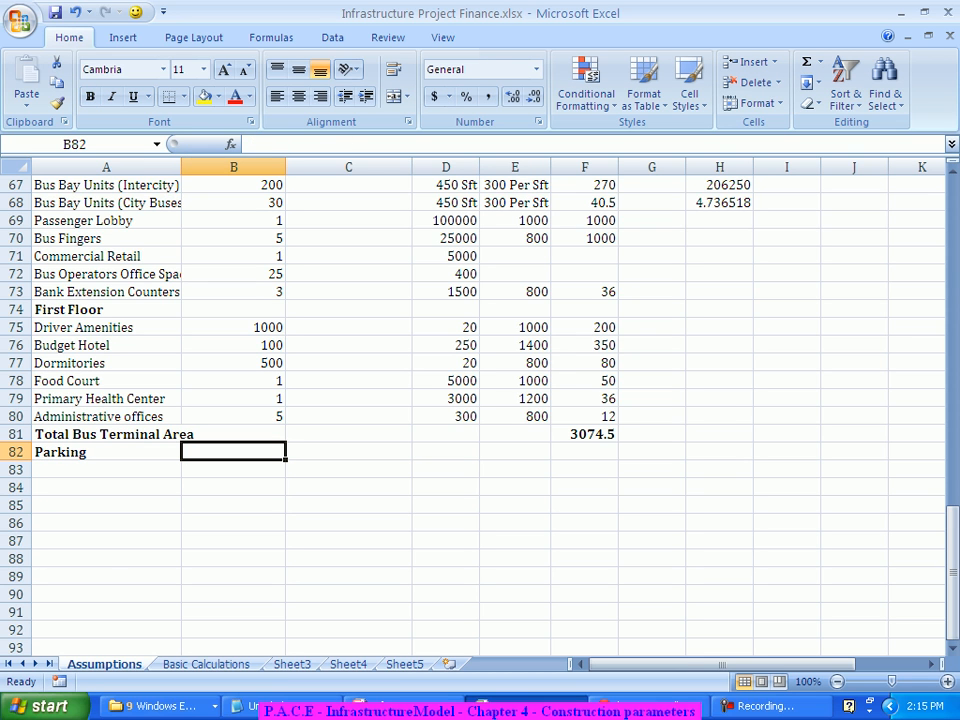
text(8)
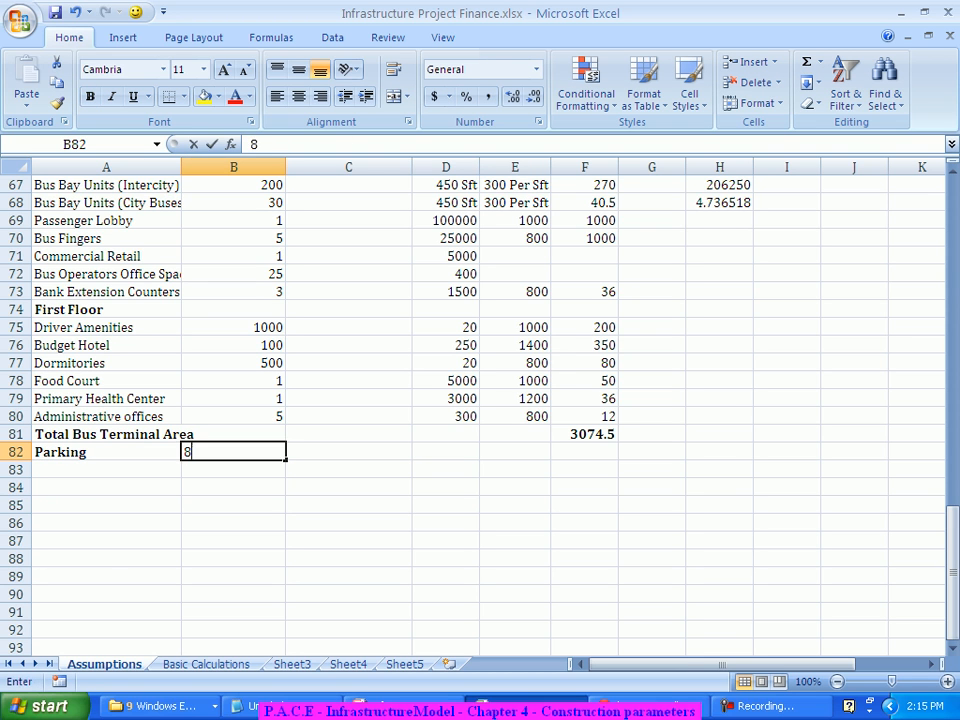
key(Tab)
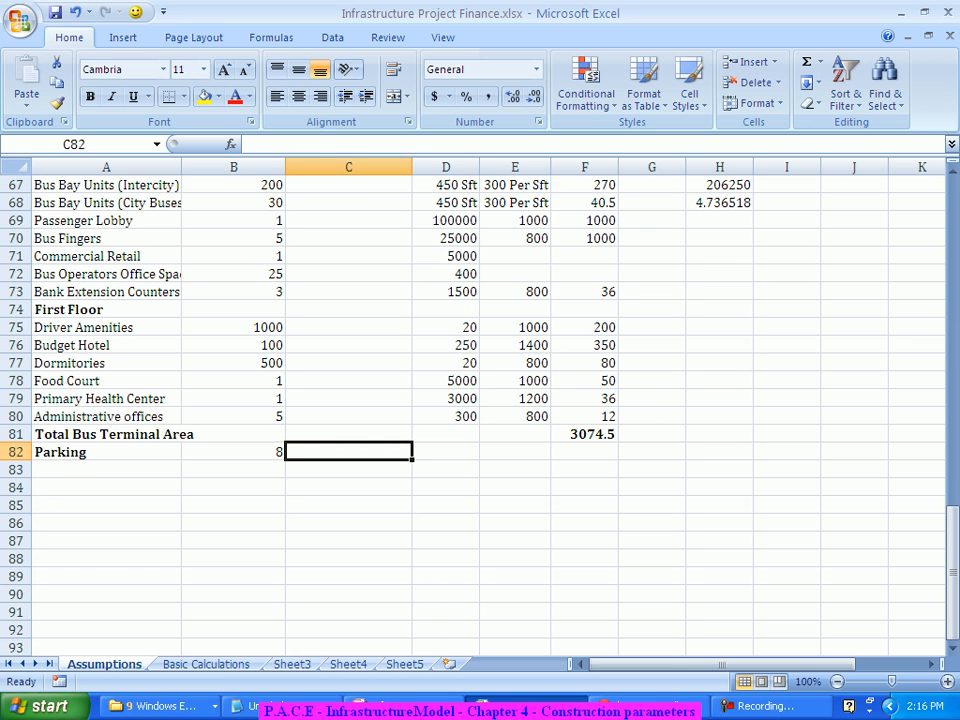
key(Left)
key(Delete)
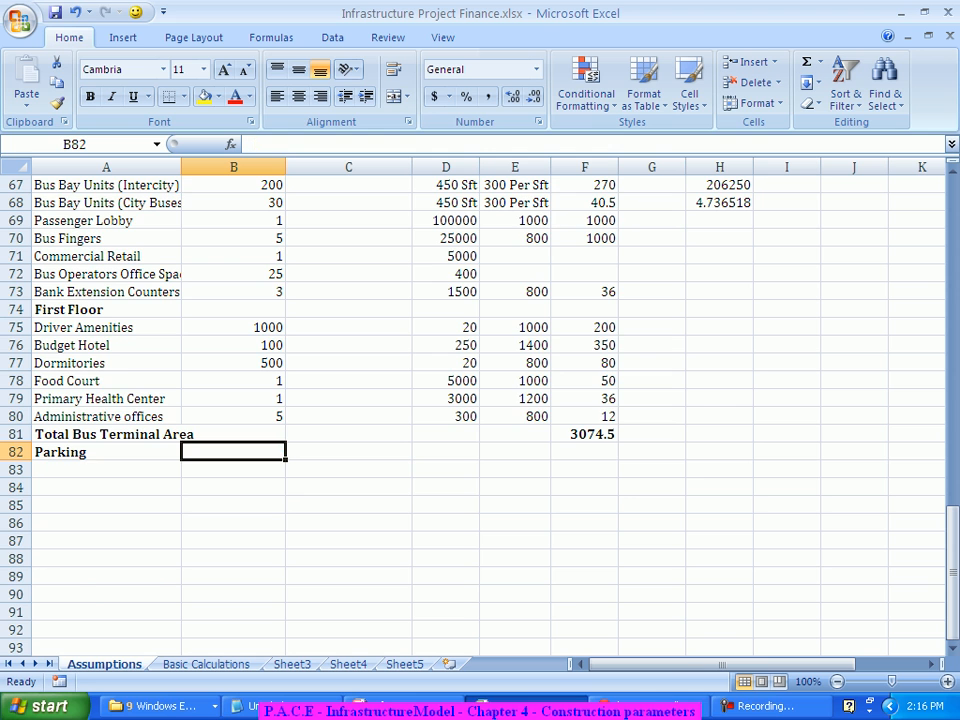
- Enter 8 as the Parking area requirement in C82 and apply the acres number format from the Bus Terminal Area value
scroll(488, 410, up, 3)
scroll(488, 410, down, 2)
click(348, 505)
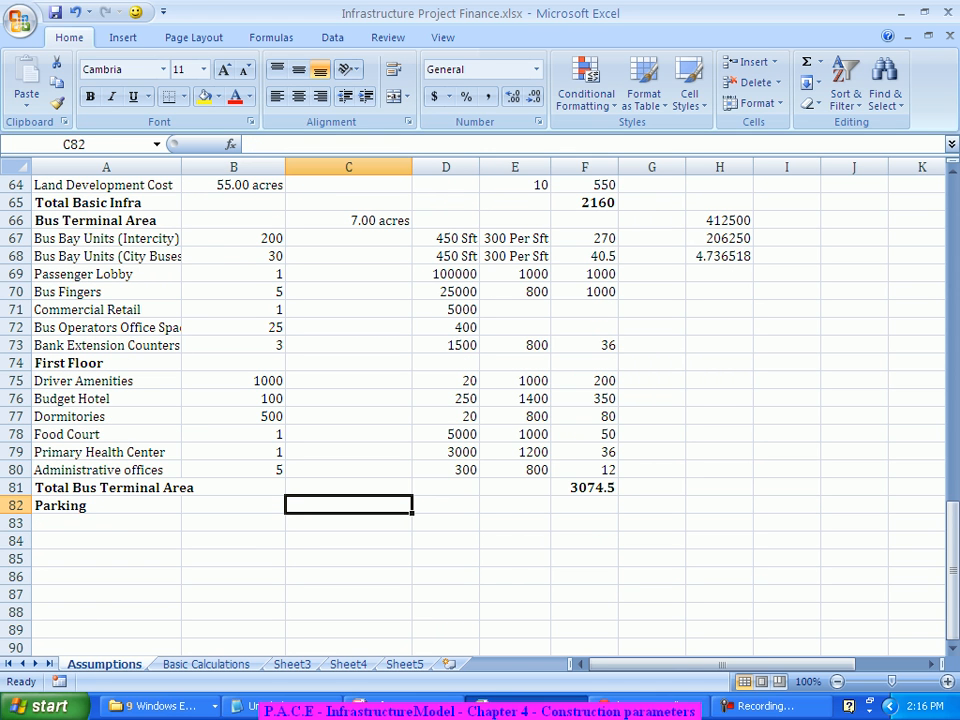
text(8)
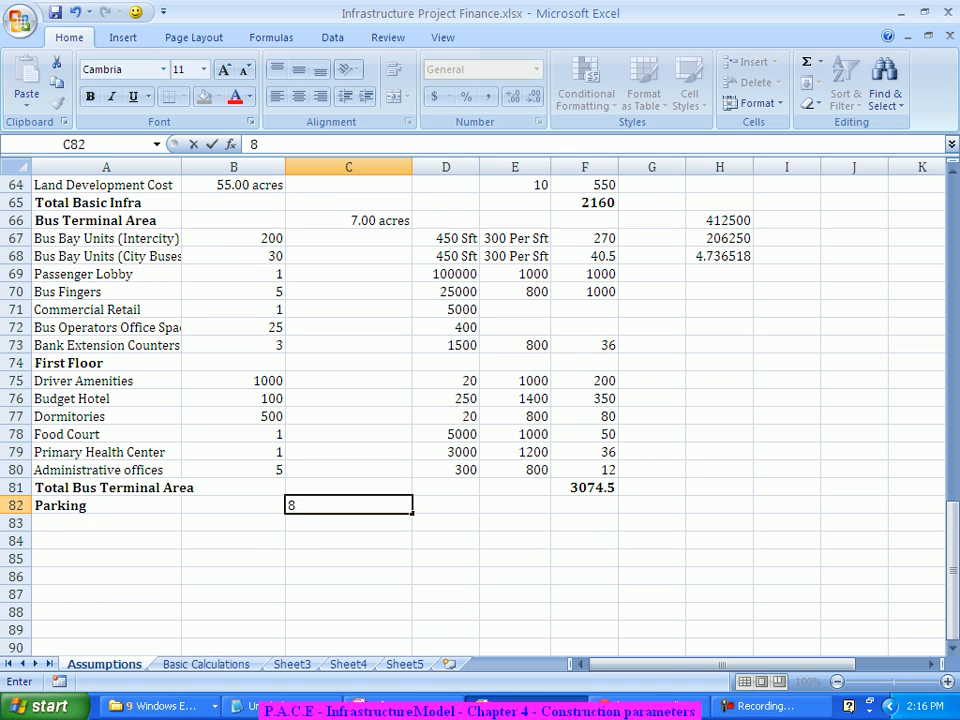
key(Tab)
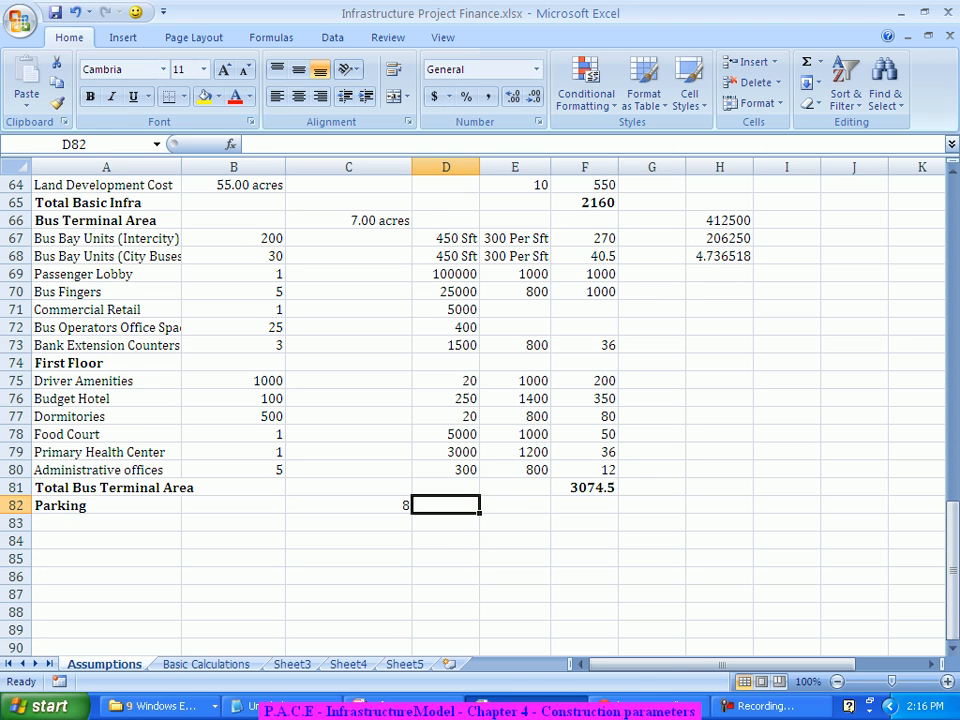
click(348, 220)
click(57, 103)
click(348, 505)
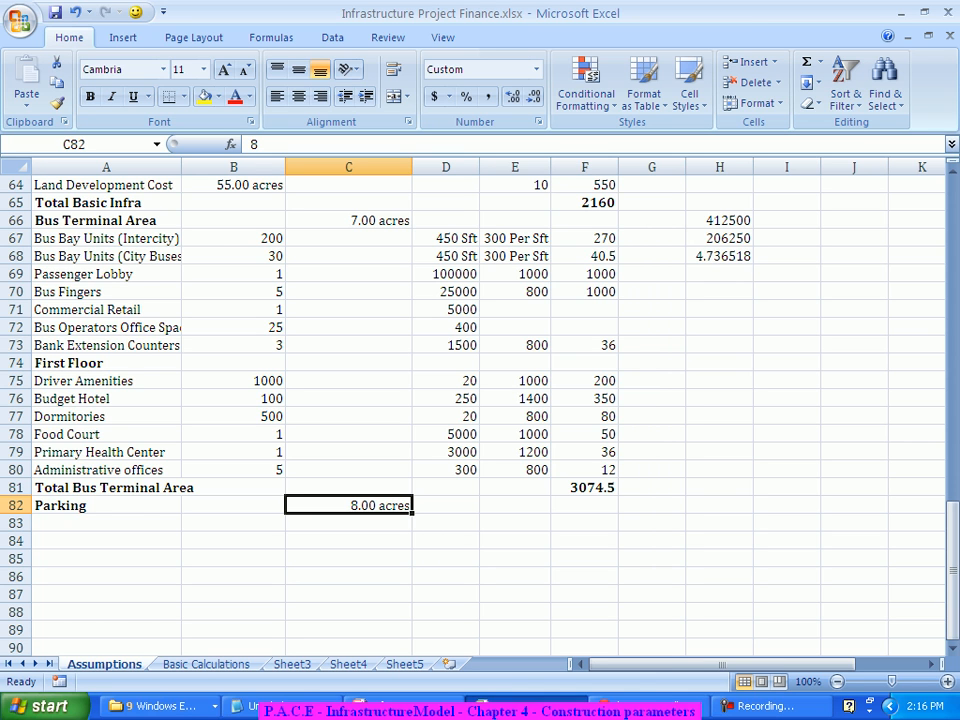
- Add a "2-Wheeler" row under Parking in row 83 with an area requirement of 2
click(106, 523)
text(2-Wheeler)
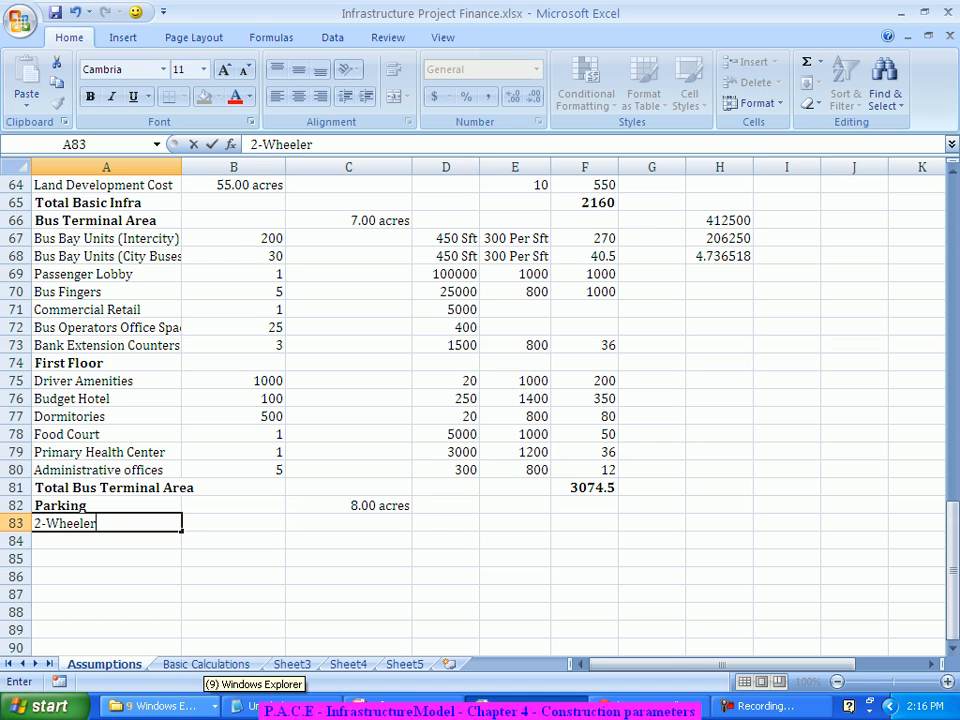
key(Tab)
key(Tab)
text(2)
key(Return)
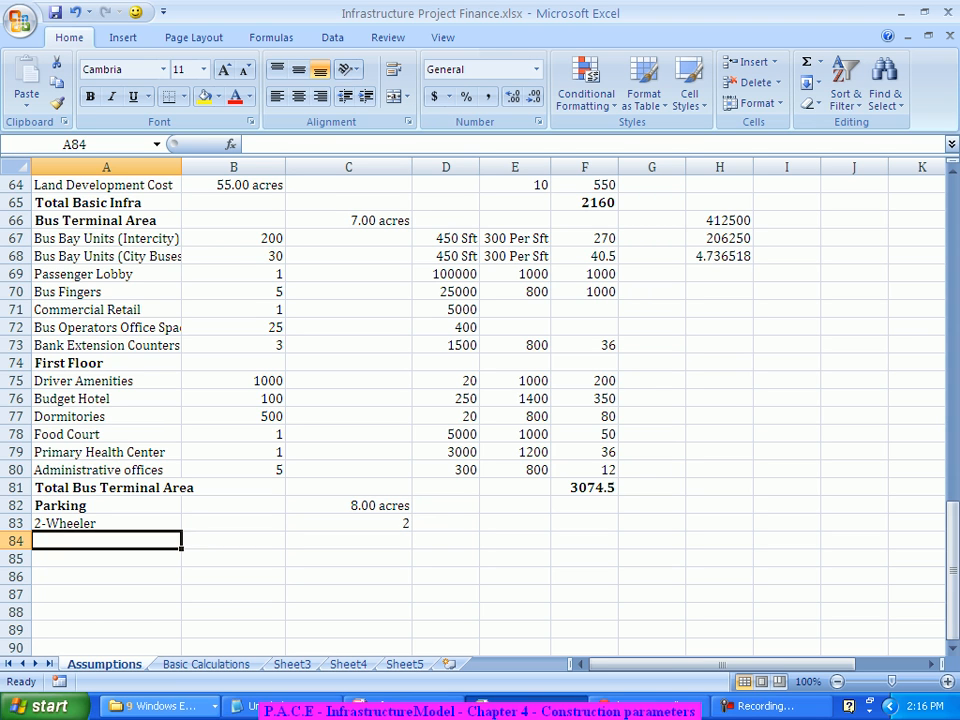
- Add a "4-Wheeler" row in row 84 with an area requirement of 2
text(2)
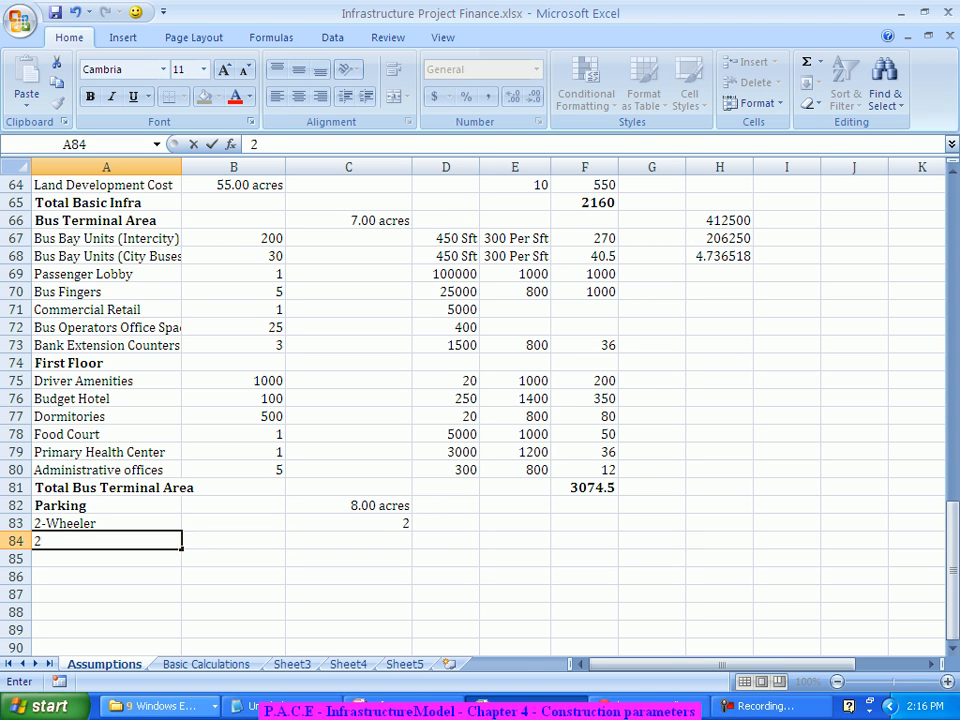
key(BackSpace)
text(4-Wheeler)
key(Tab)
key(Tab)
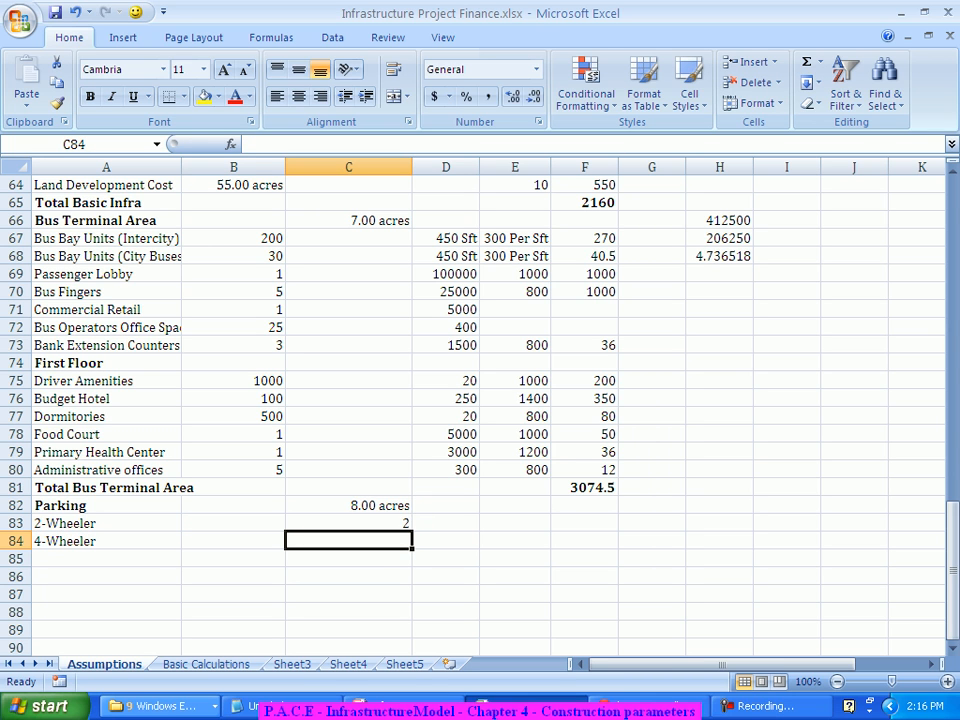
text(2)
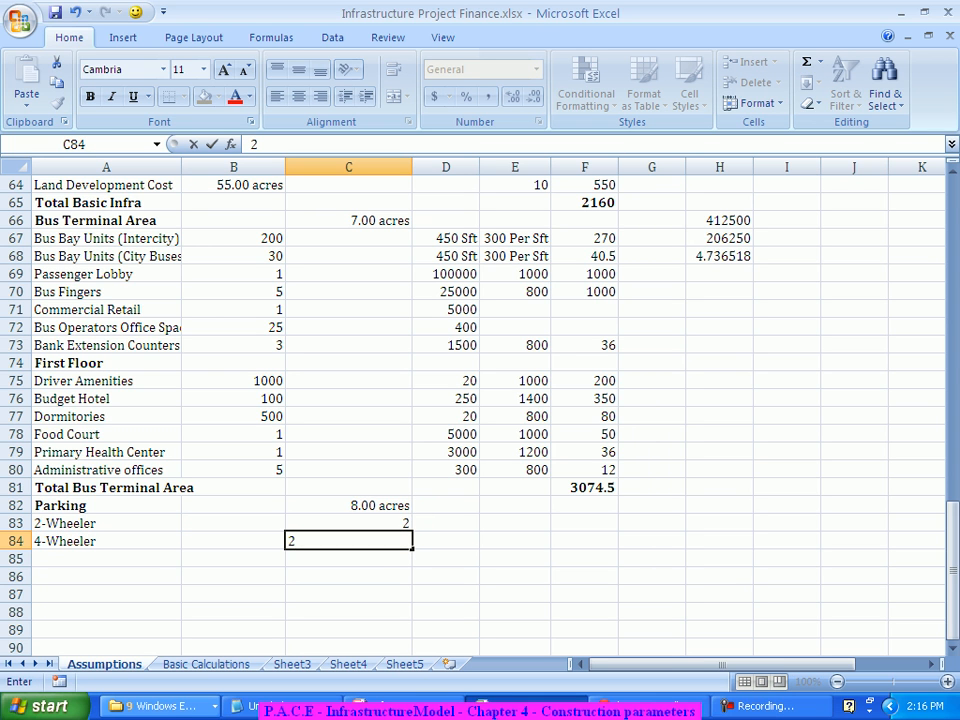
key(Return)
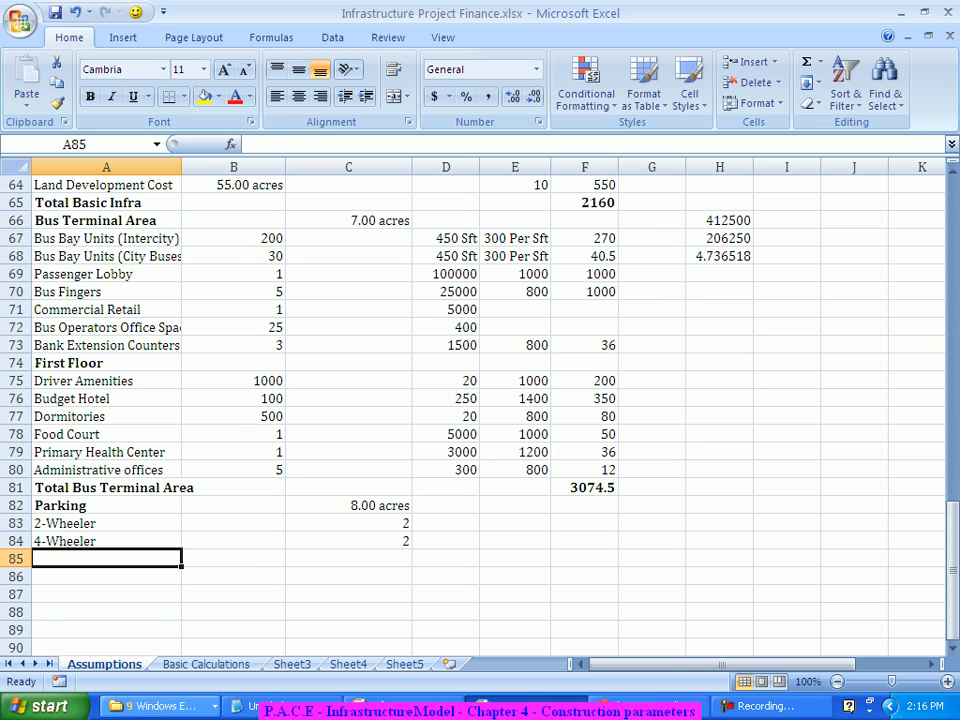
- Add a "Hired Vehicle" row in row 85 with an area requirement of 4
text(Hir)
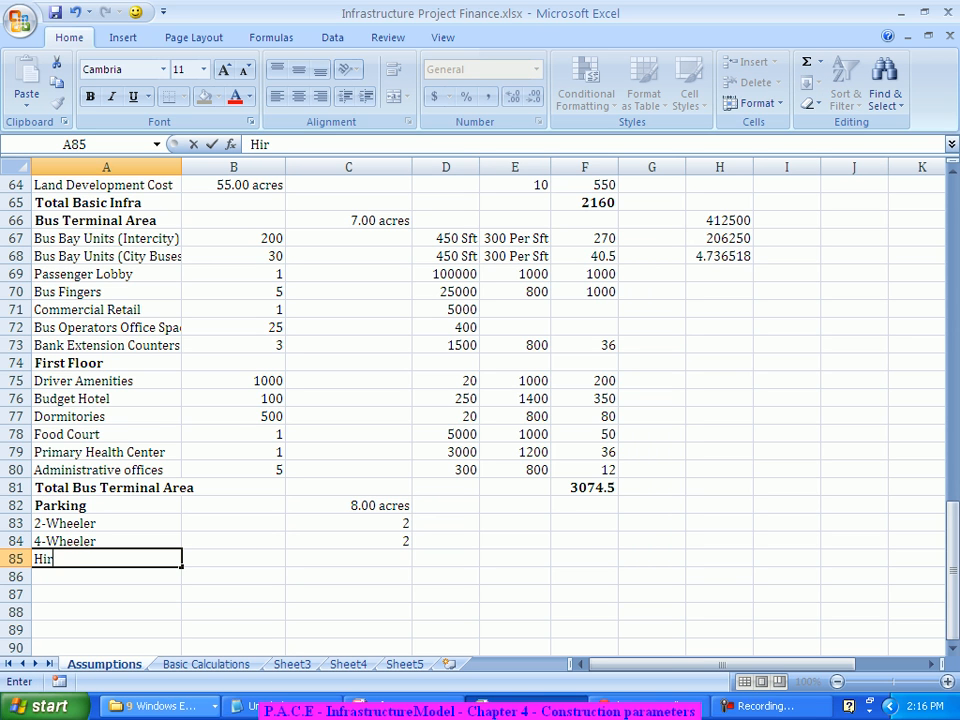
text(ed Vehicle)
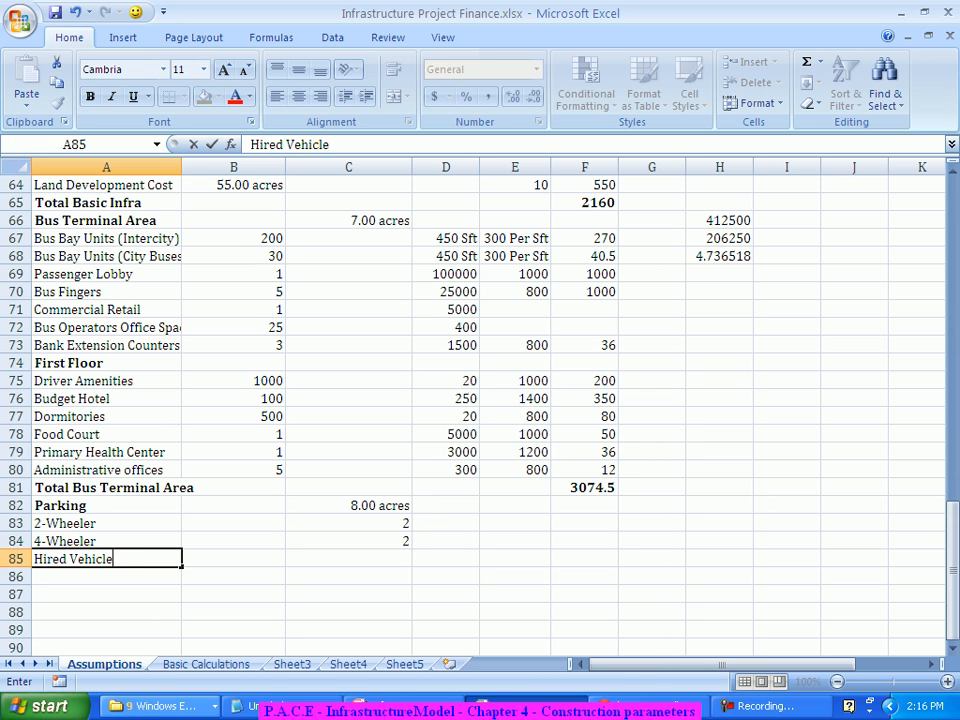
key(Tab)
key(Tab)
text(4)
key(Tab)
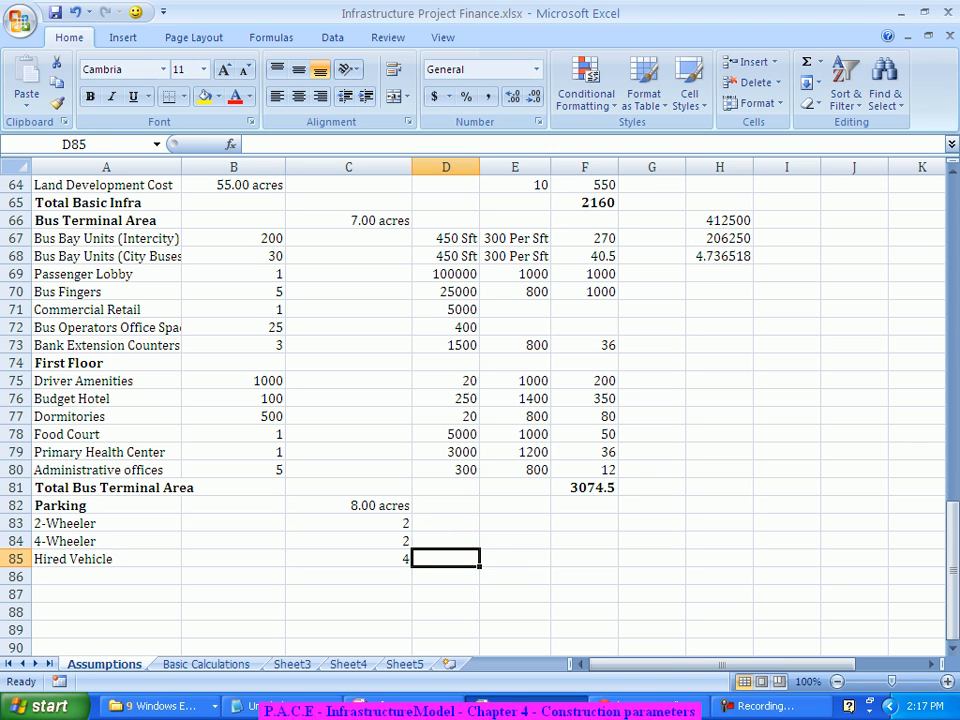
- Fill in the parking quantities: 2000 for 2-Wheeler, 200 for 4-Wheeler and 100 for Hired Vehicle
click(233, 541)
text(200)
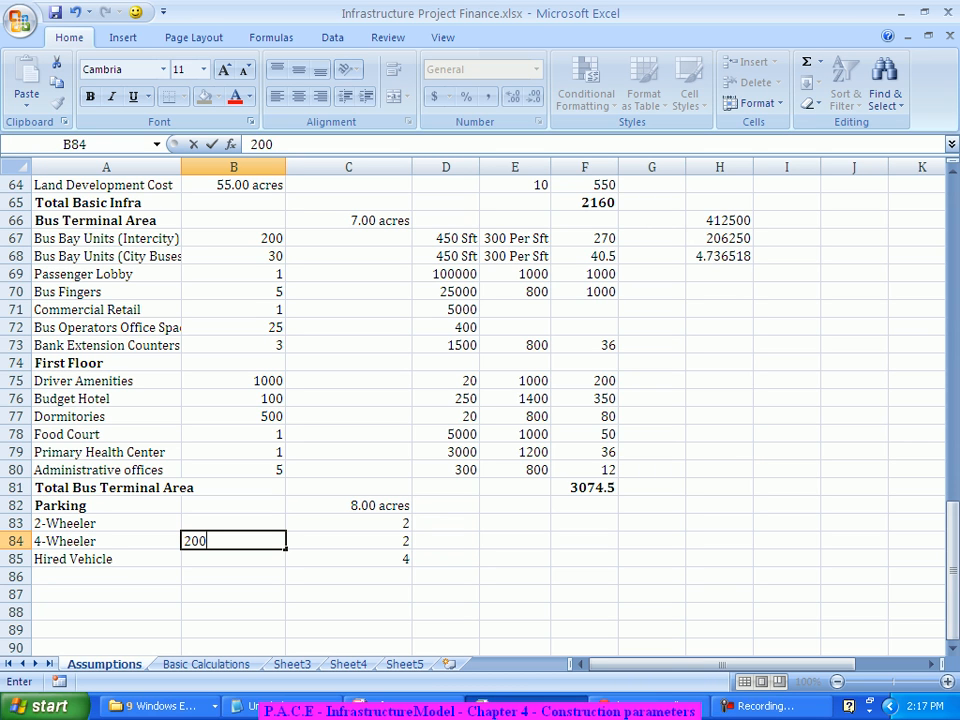
key(Return)
click(233, 523)
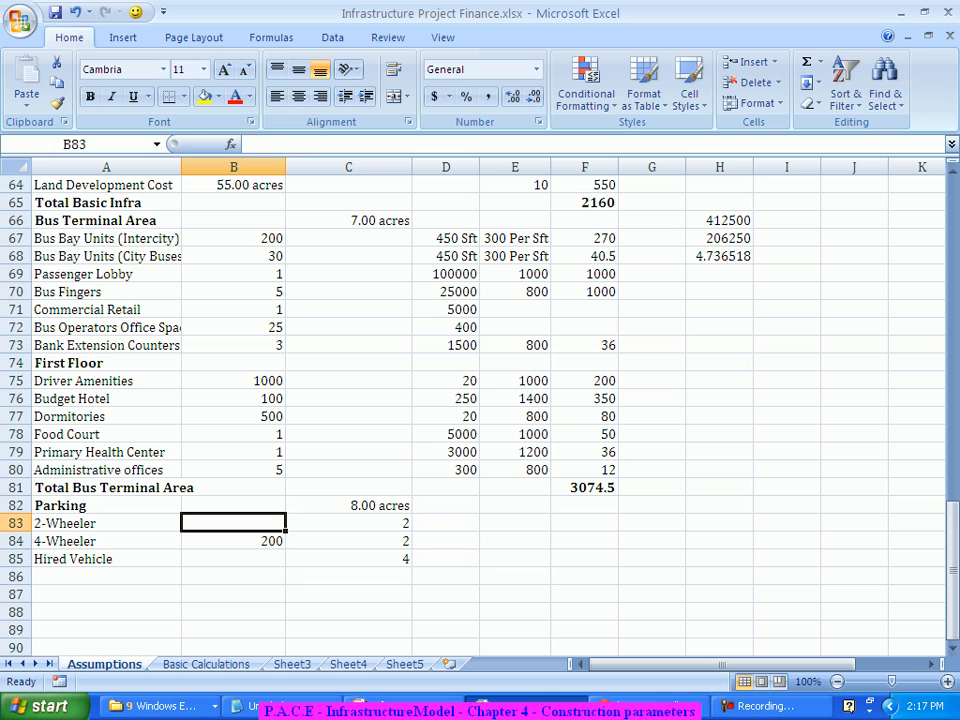
text(2000)
key(Return)
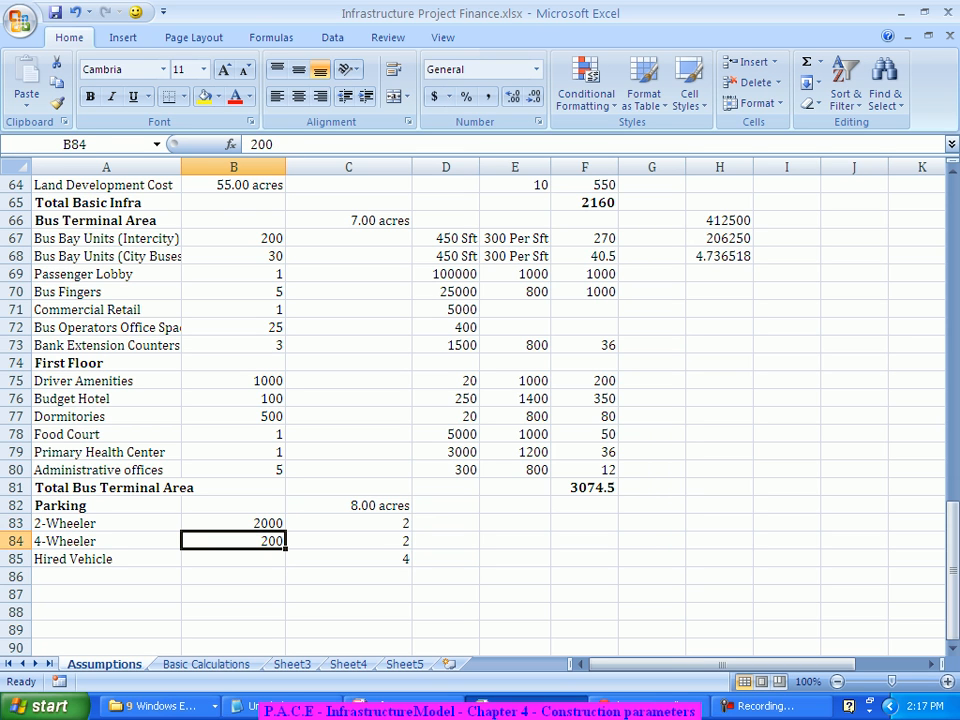
key(Return)
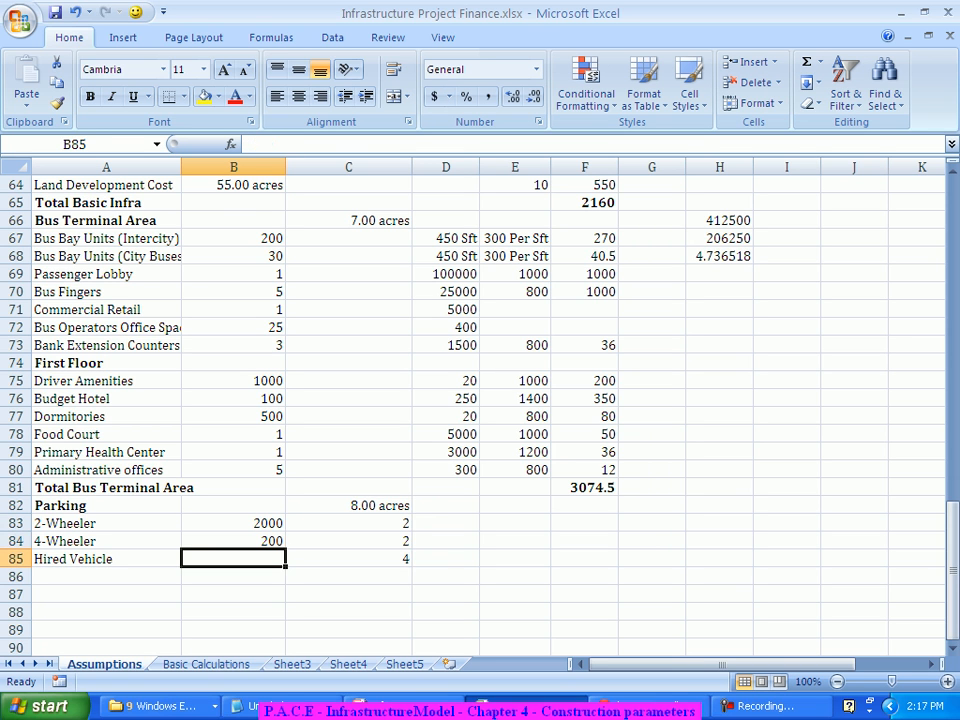
text(100)
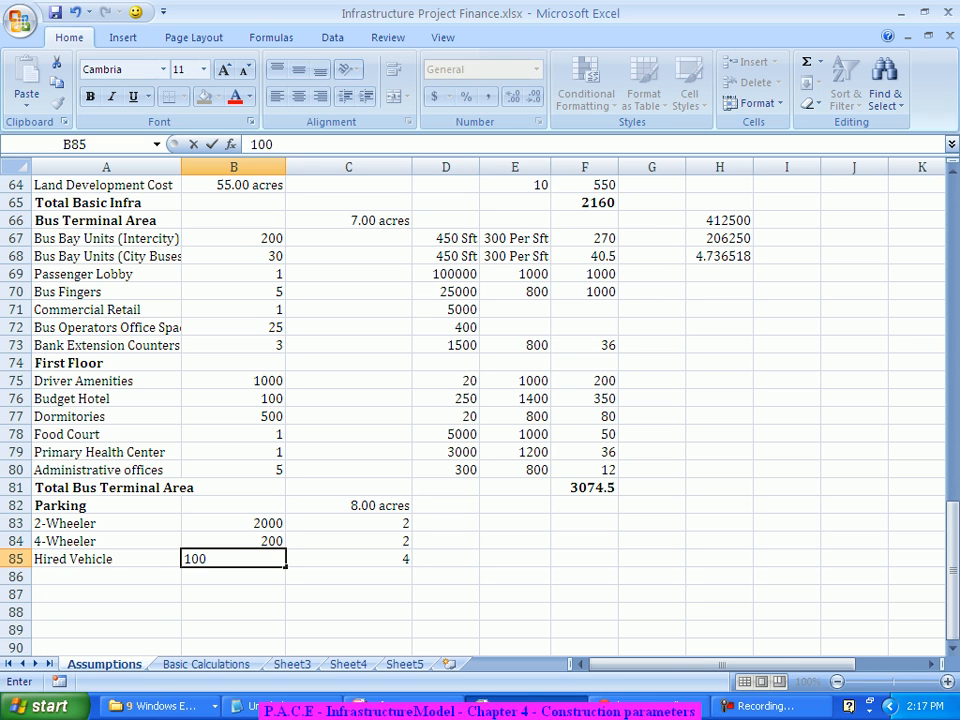
key(Return)
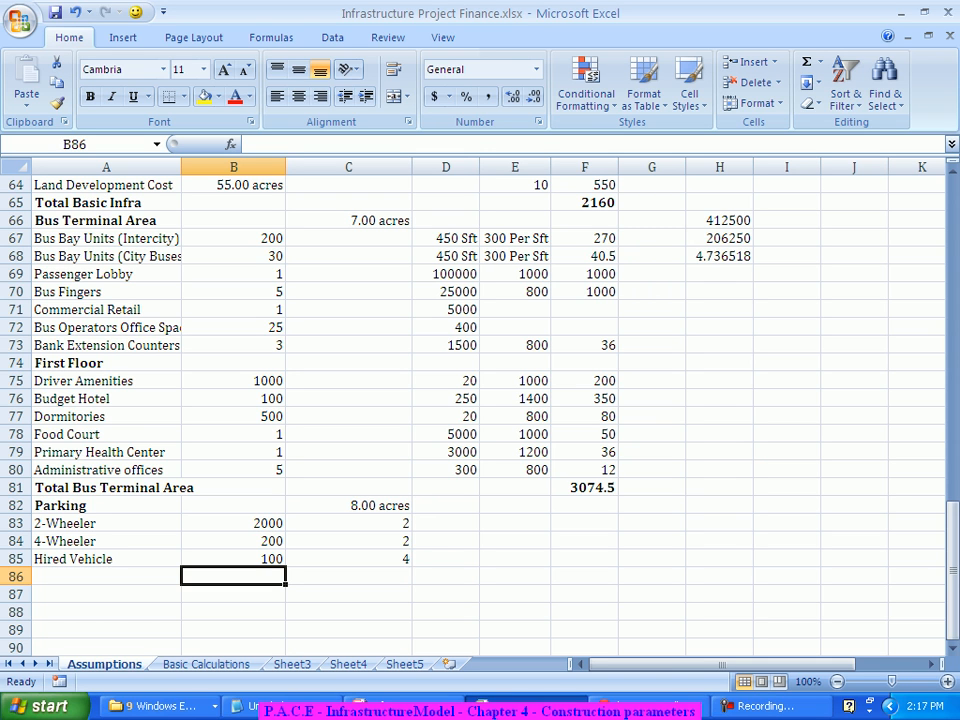
- Add the bold heading "Parking for Idle Buses" in cell A87, leaving one blank row below Hired Vehicle
click(106, 594)
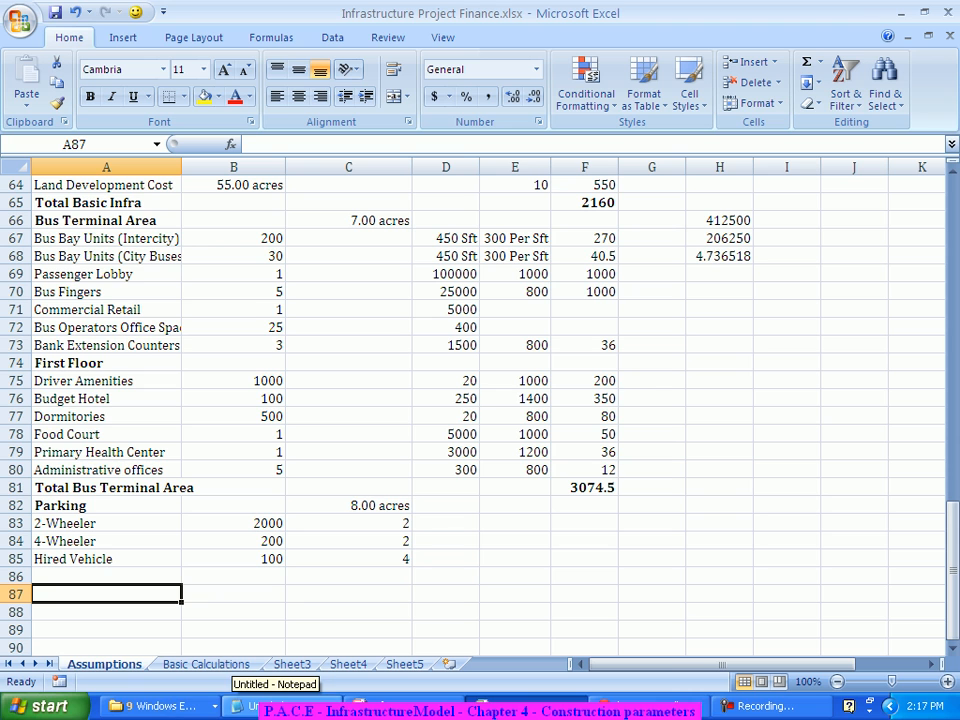
key(ctrl+b)
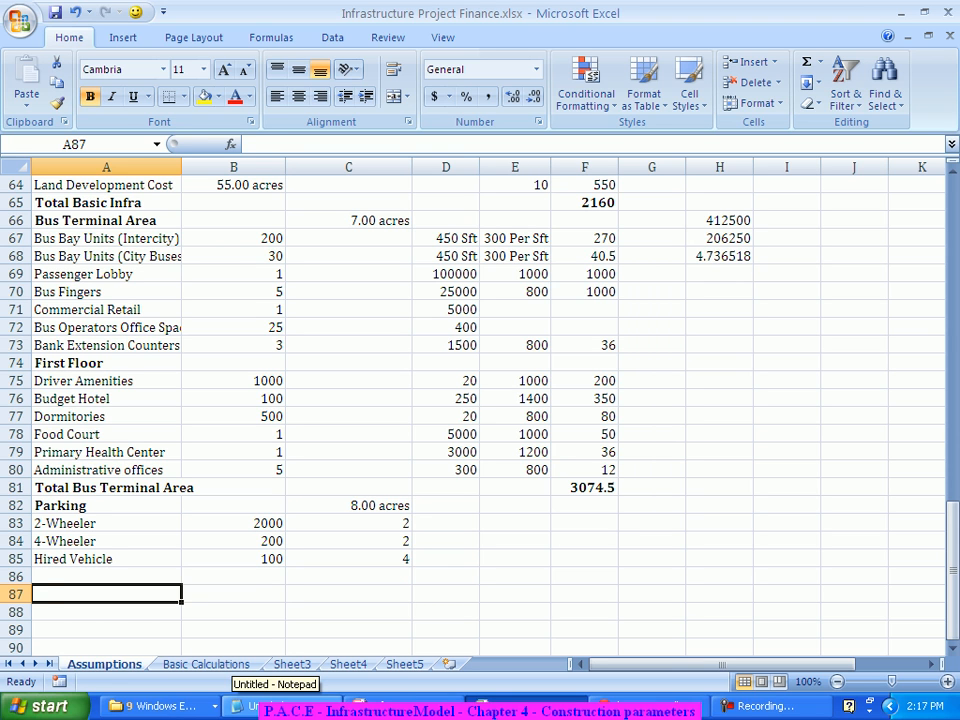
text(Parking )
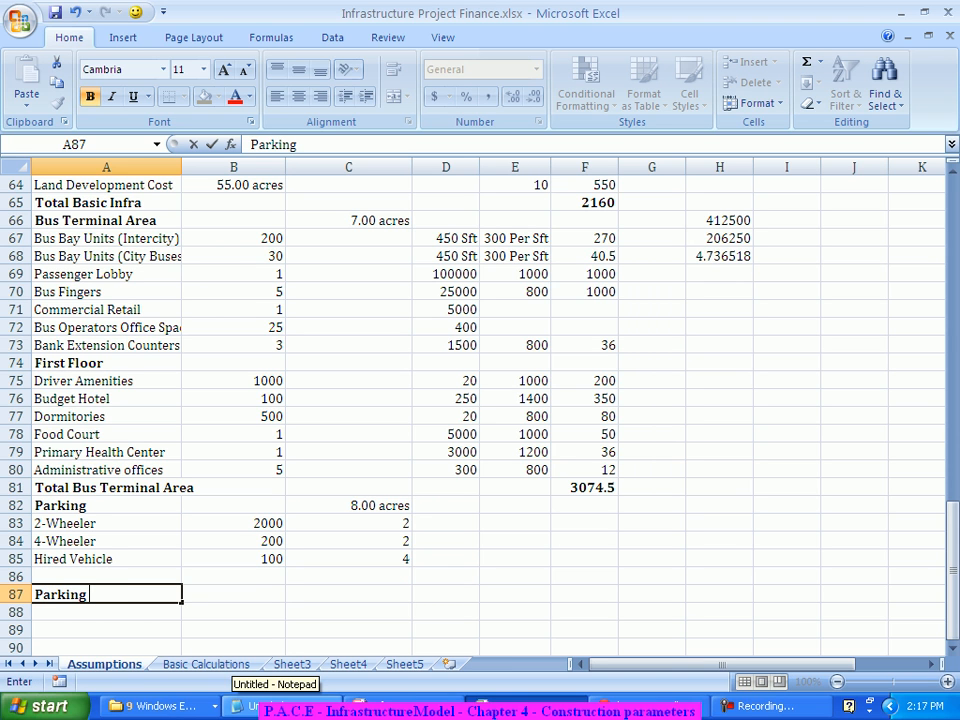
text(for Idle Buses)
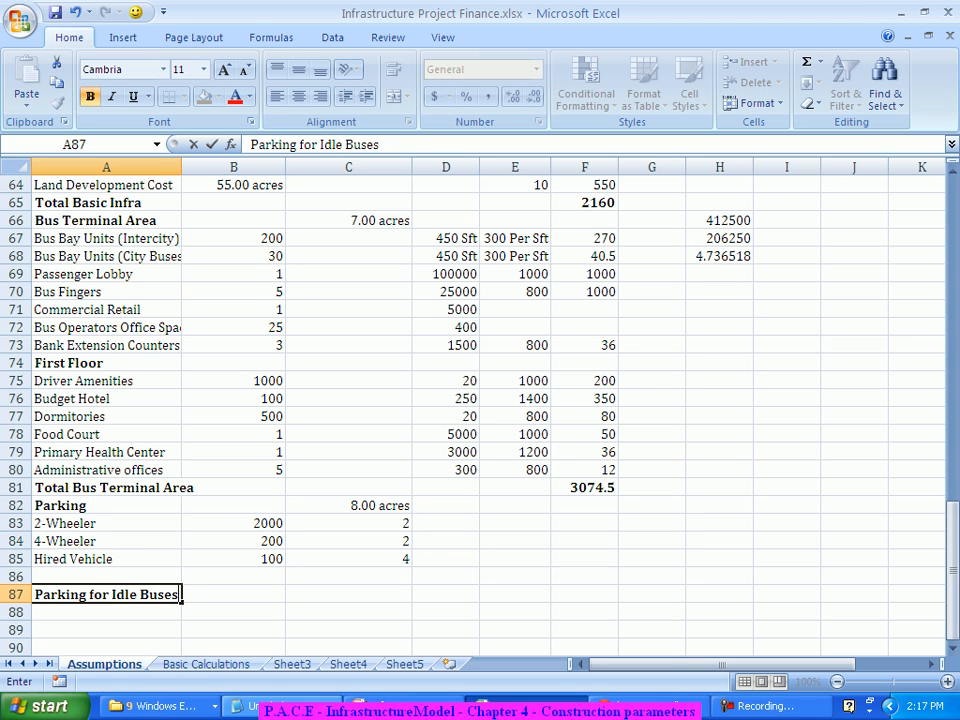
key(Tab)
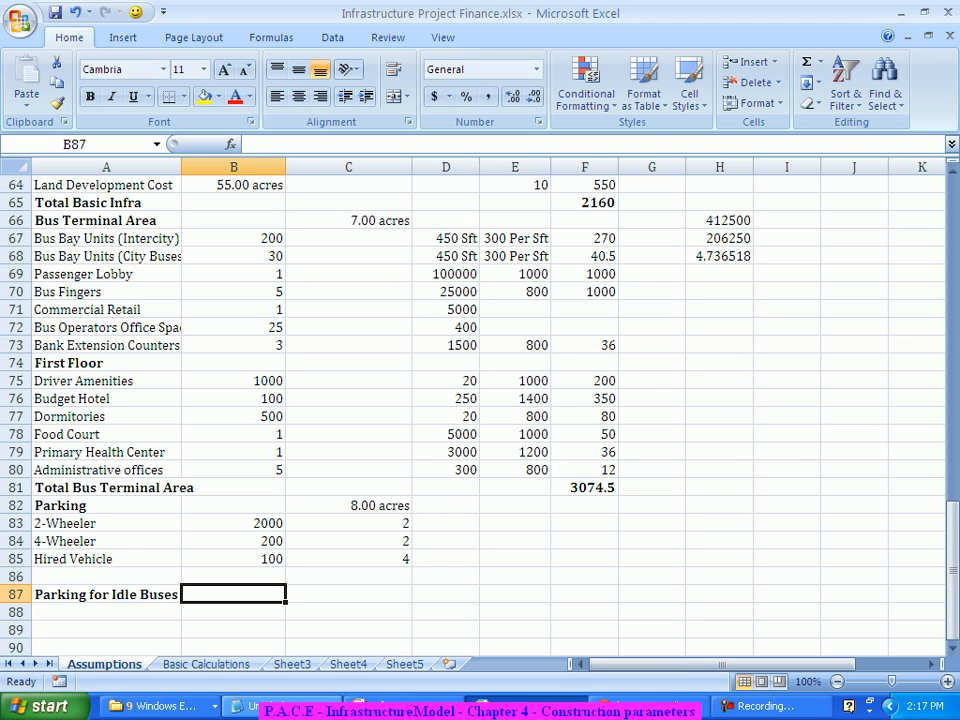
- Enter an area requirement of 15 and a quantity of 1000 for Parking for Idle Buses in row 87
key(Right)
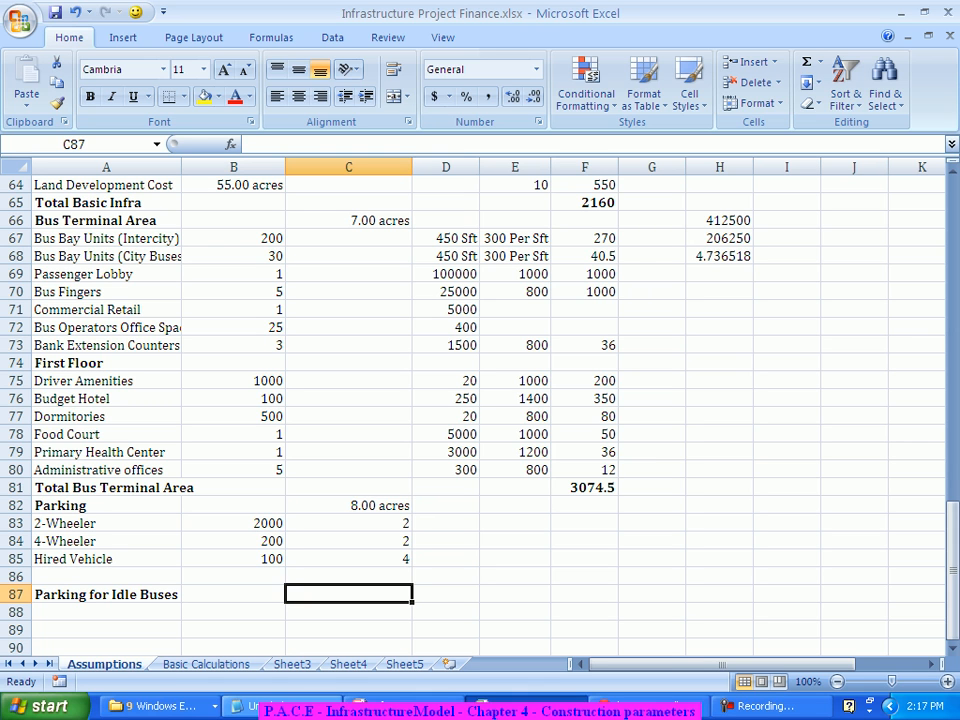
text(15)
key(Tab)
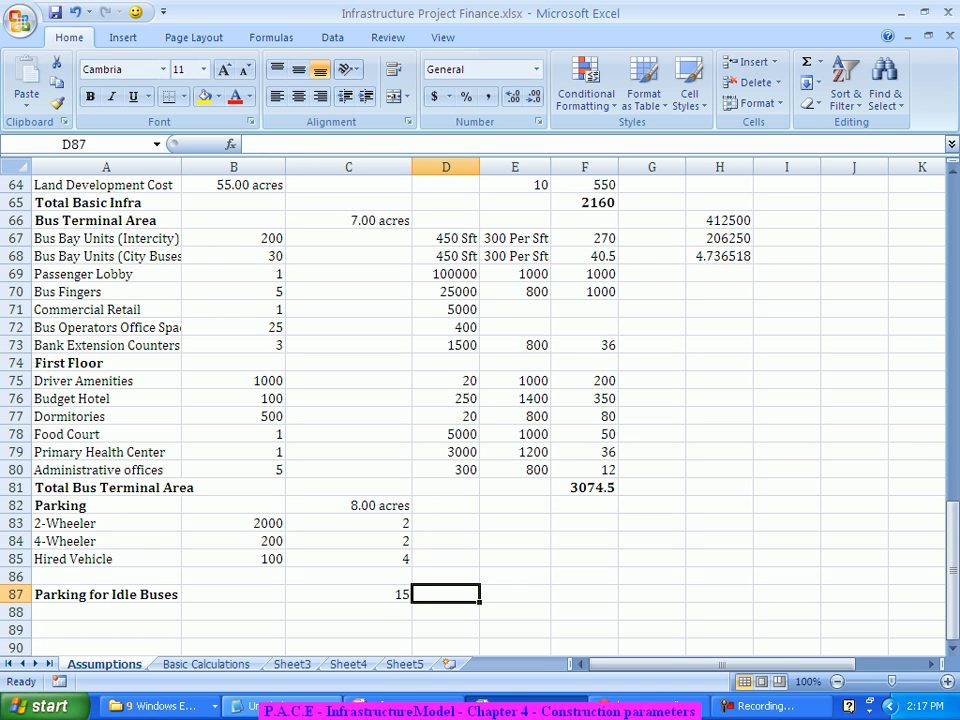
key(Left)
key(Left)
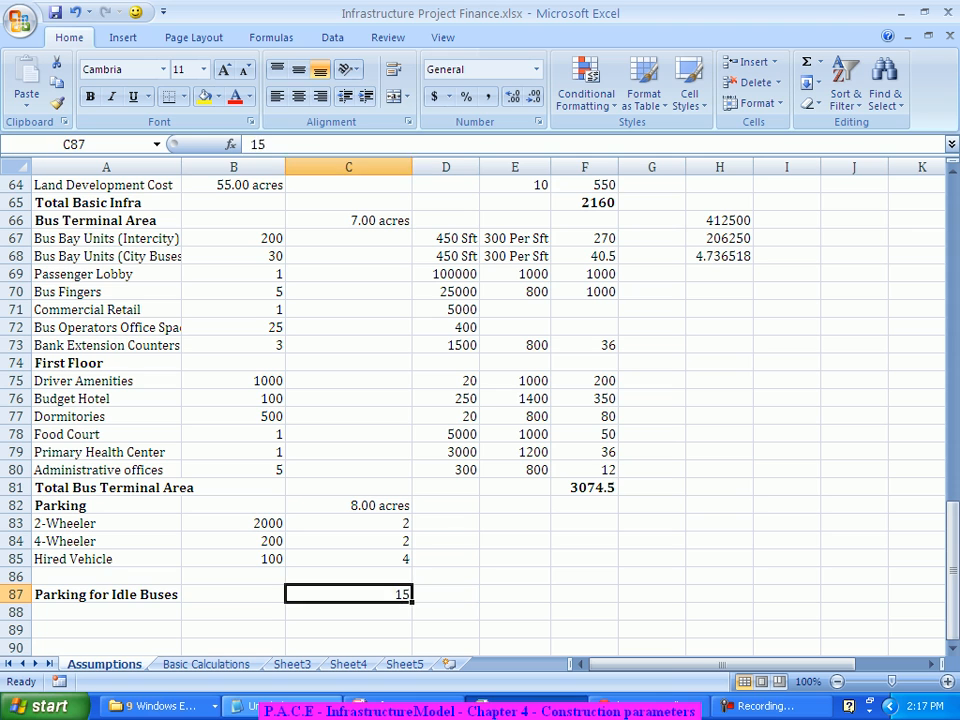
text(1000)
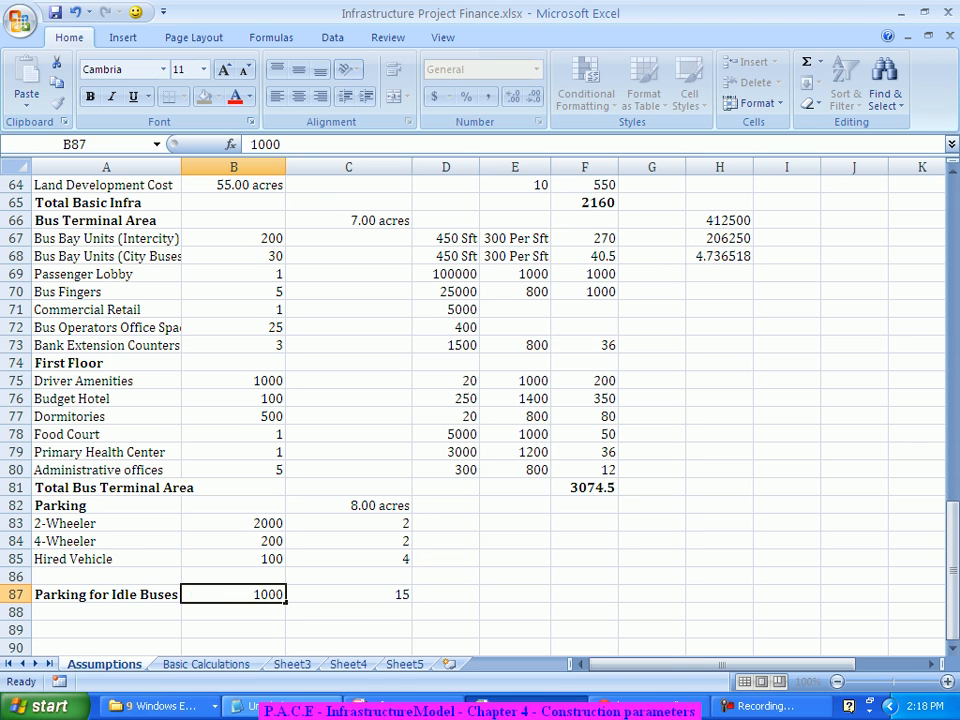
key(Tab)
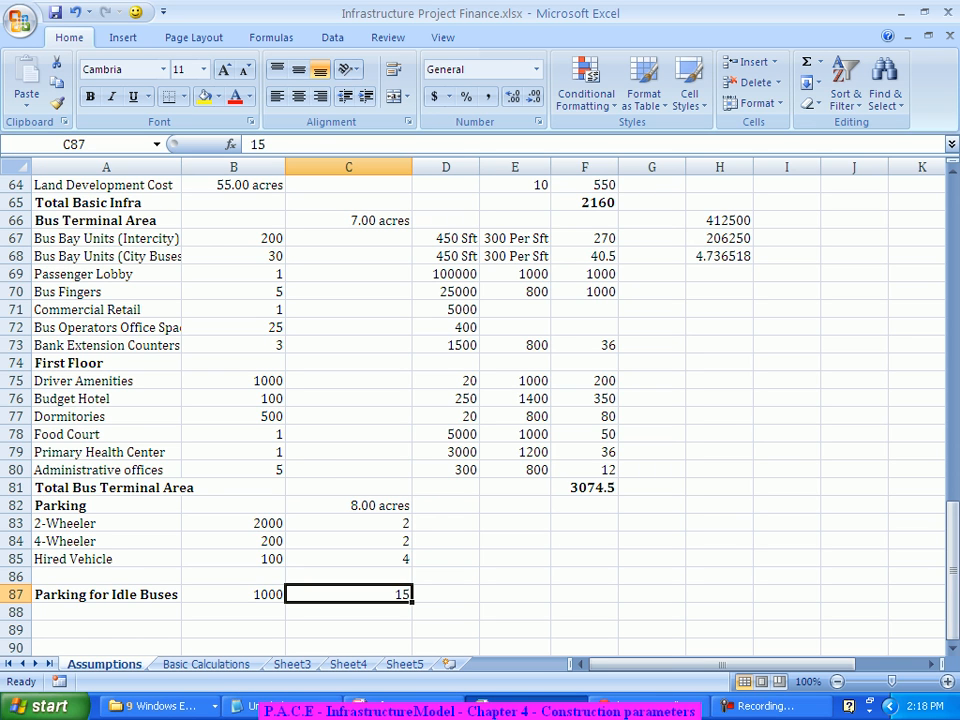
- Enter a unit cost of 250 for 2-Wheeler, 4-Wheeler, Hired Vehicle and Parking for Idle Buses
click(515, 523)
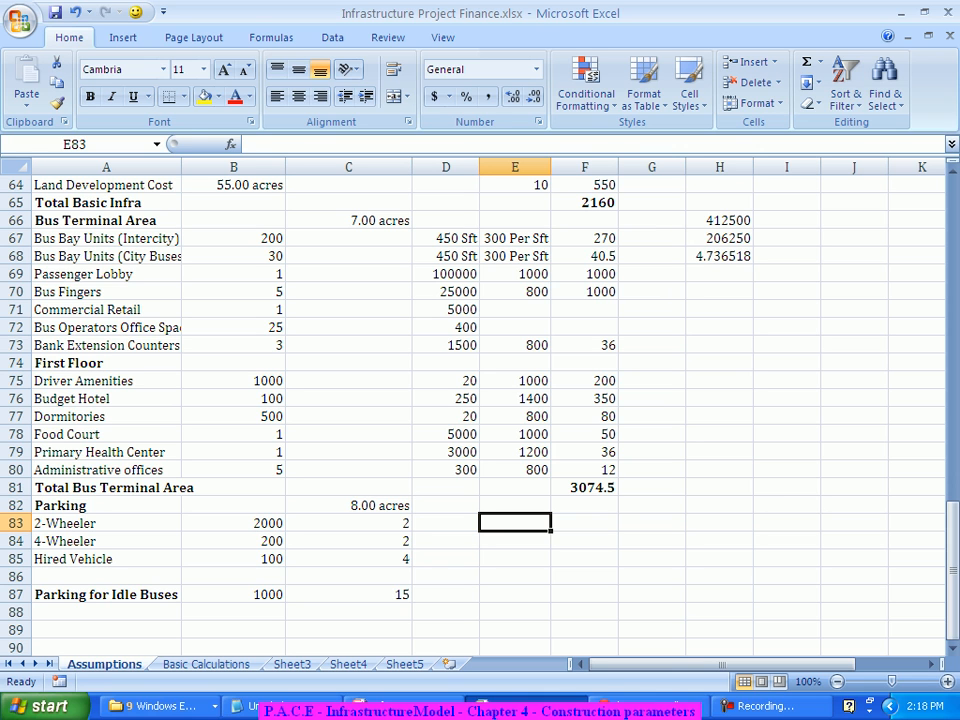
text(250)
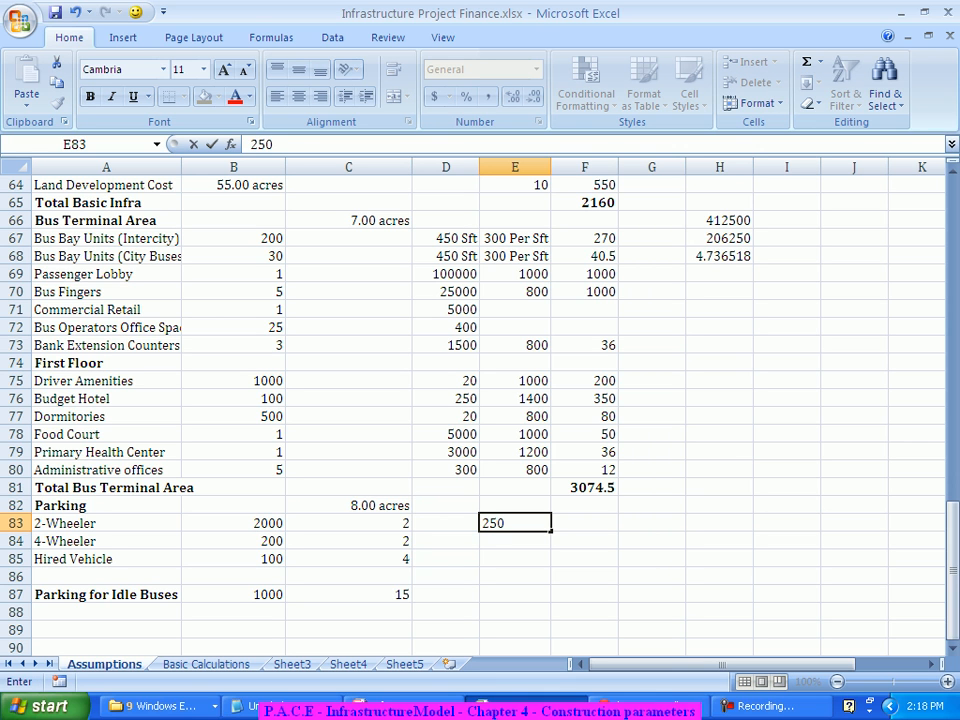
key(Return)
text(22)
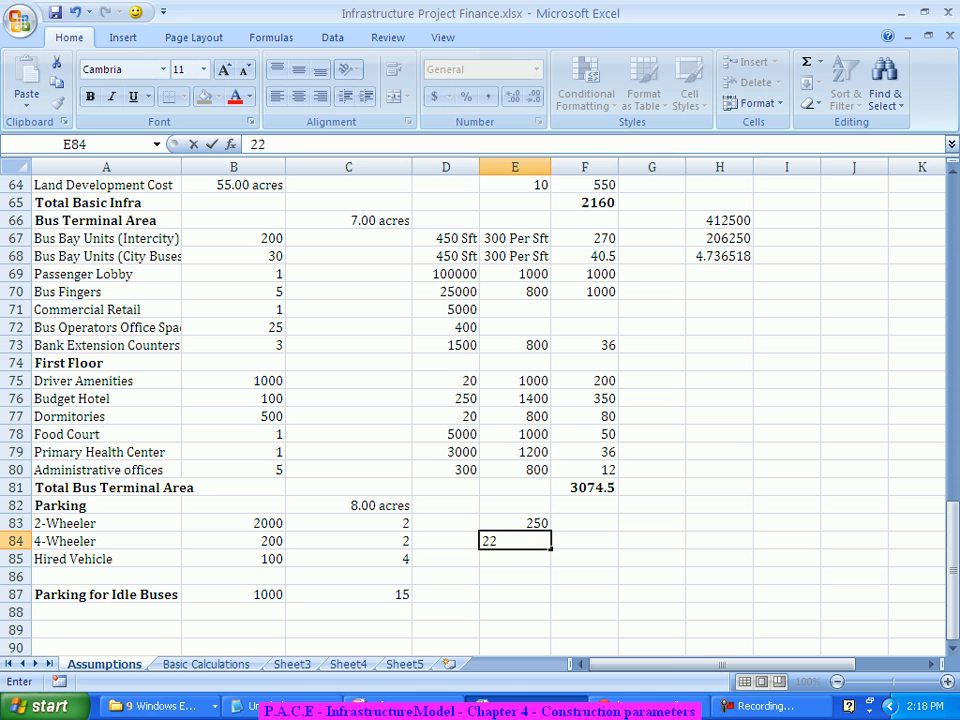
key(BackSpace)
text(50)
key(Return)
text(250)
key(Return)
key(Return)
text(250)
key(Return)
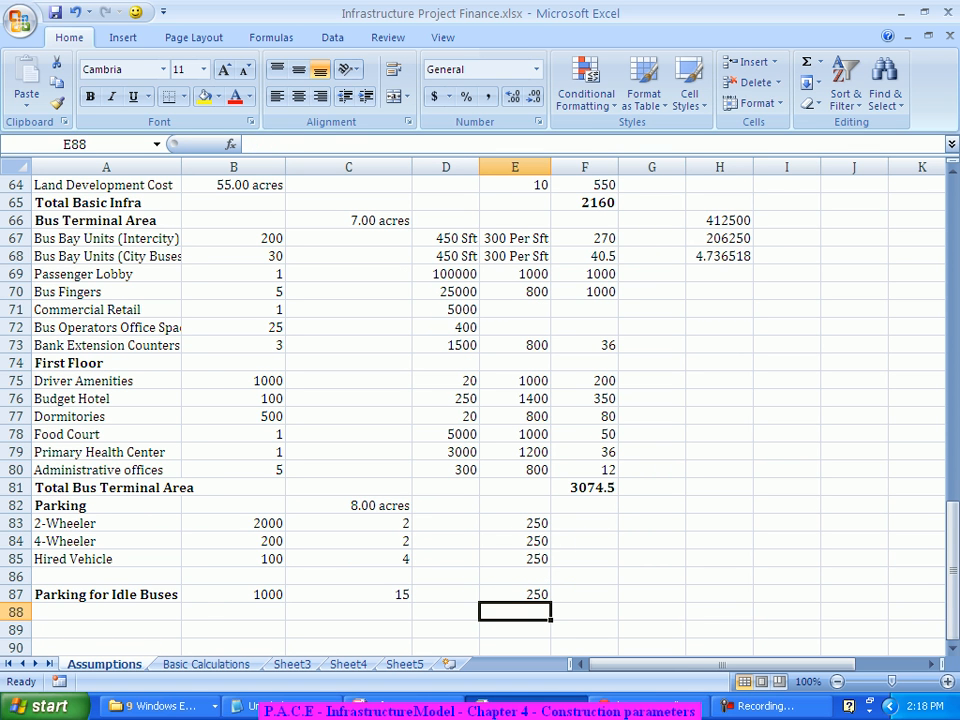
- Calculate the 2-Wheeler units in D83 by multiplying its area C83 by the acre conversion factor $D$52 as an absolute reference
drag(350, 523, 350, 558)
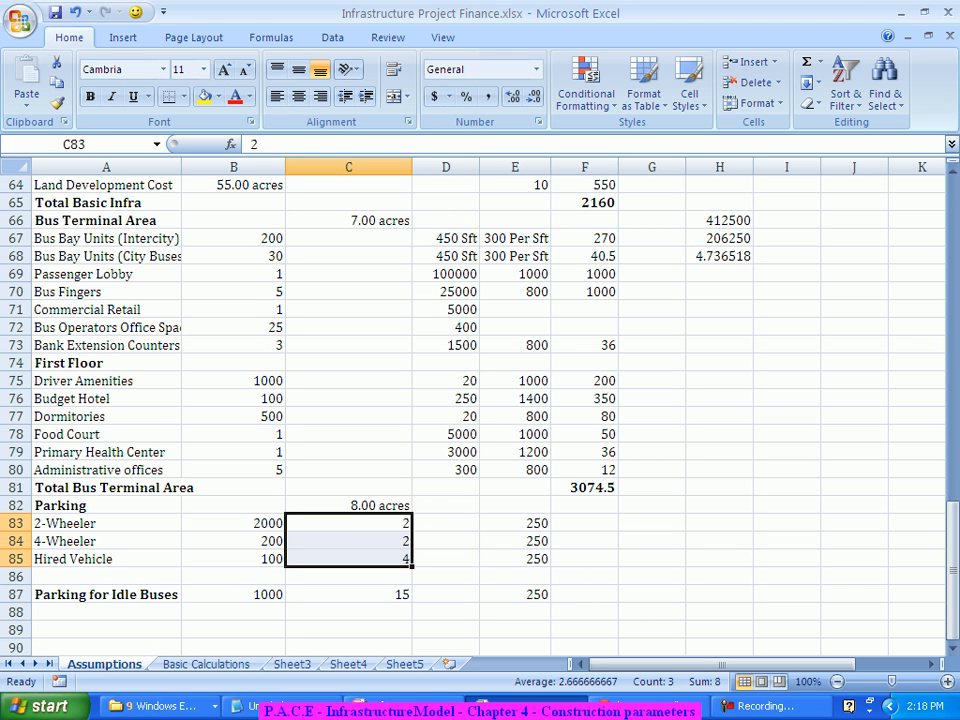
click(515, 523)
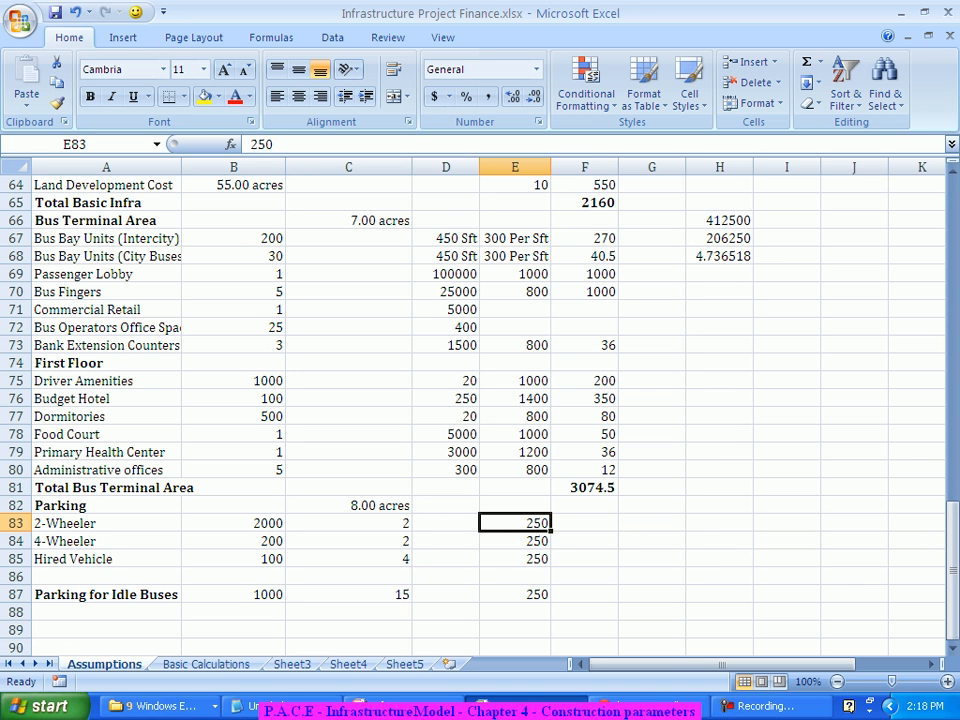
click(349, 523)
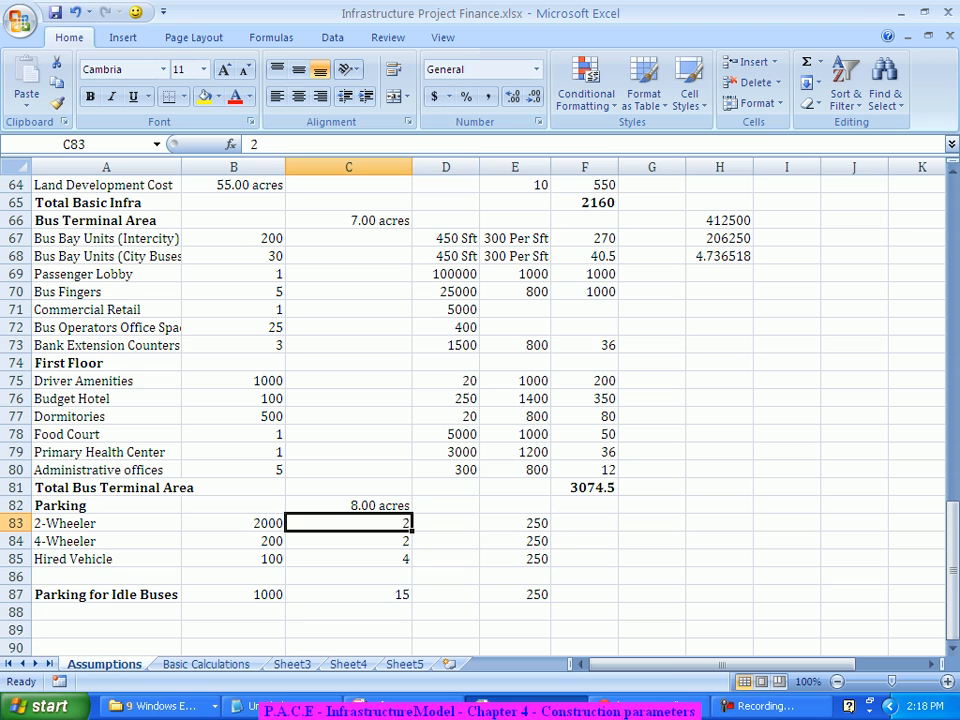
click(446, 523)
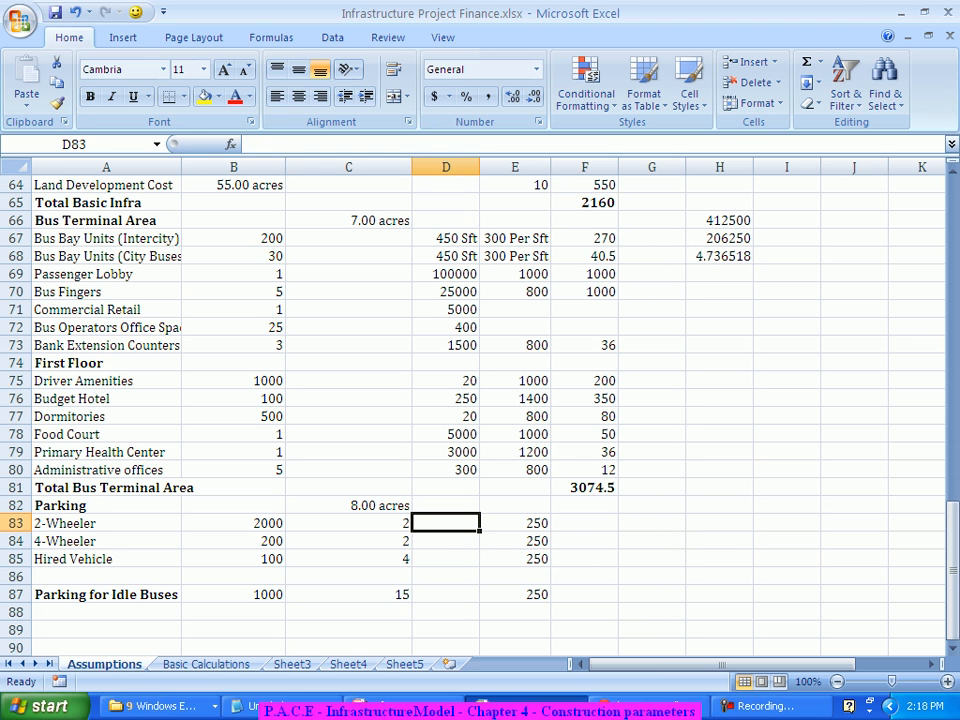
text(=)
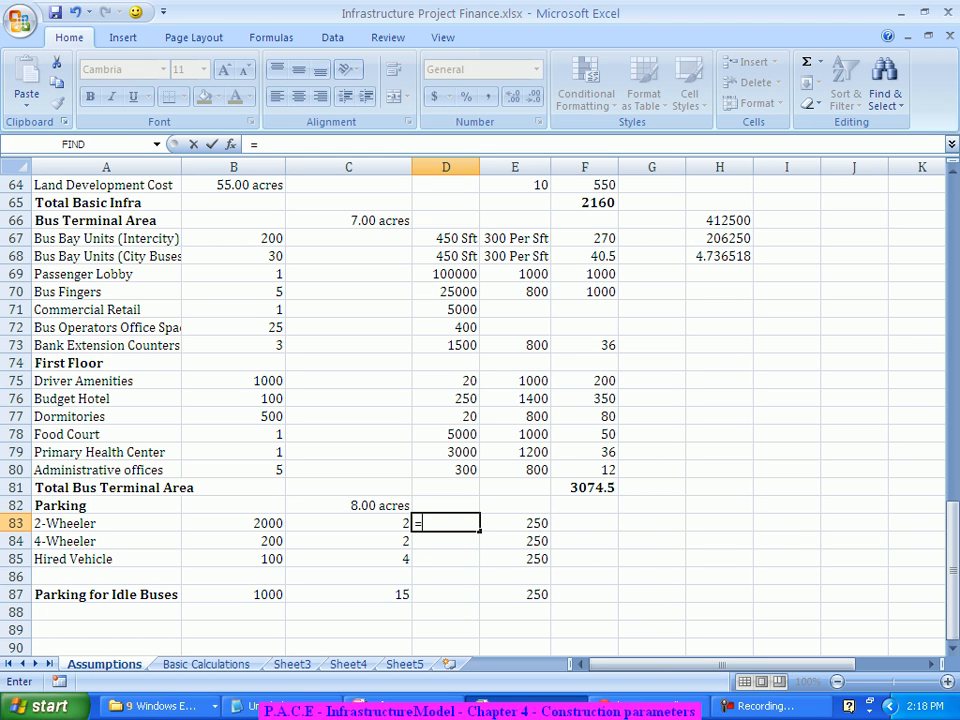
key(Left)
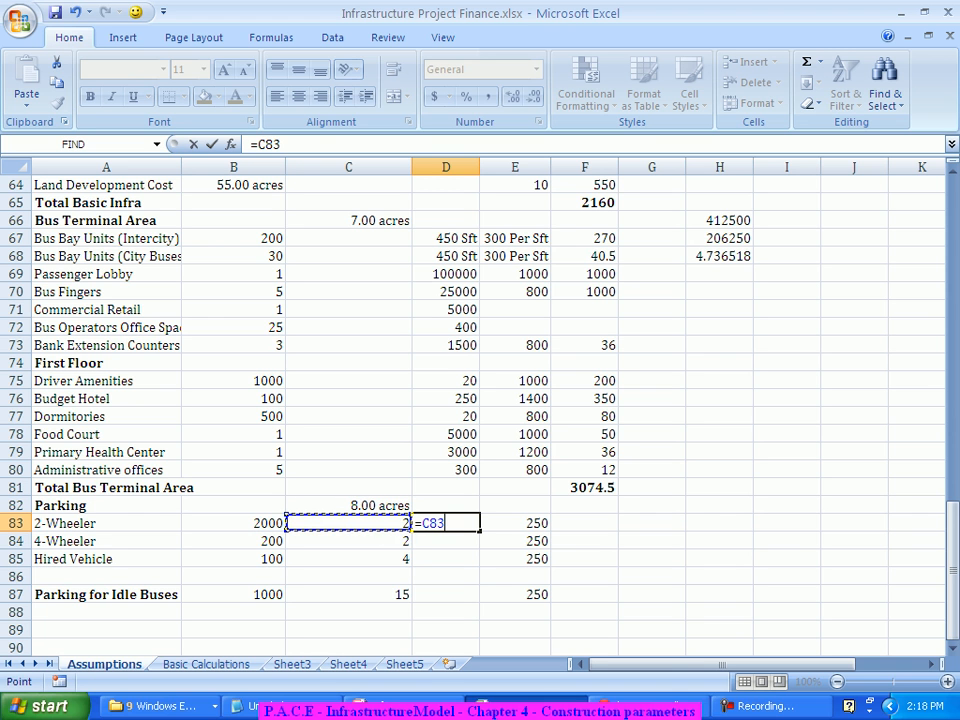
text(*)
scroll(480, 400, up, 5)
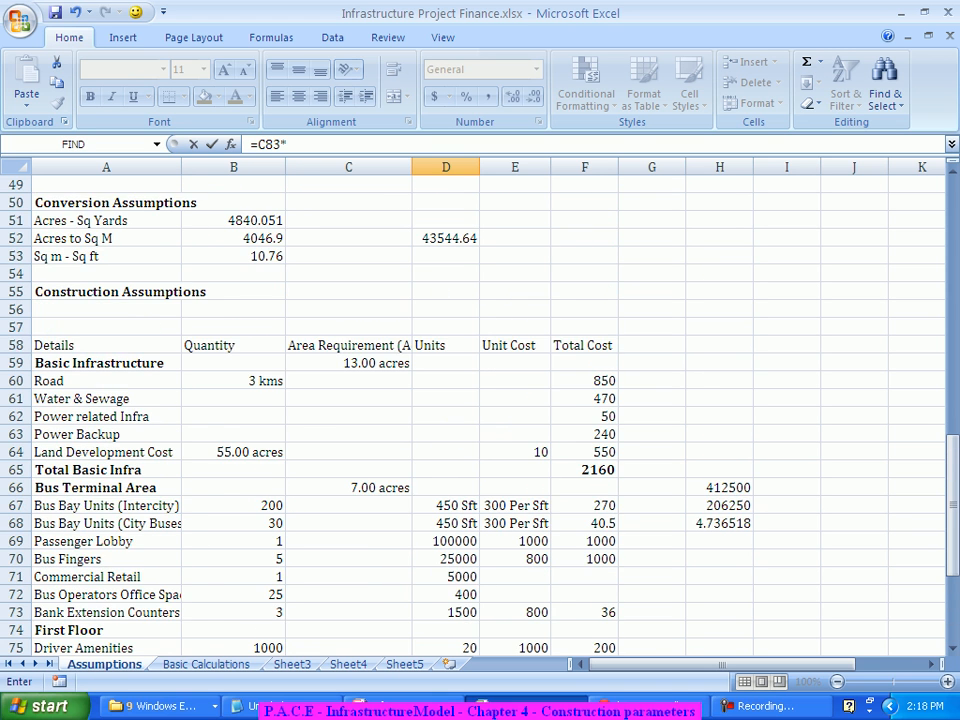
click(446, 238)
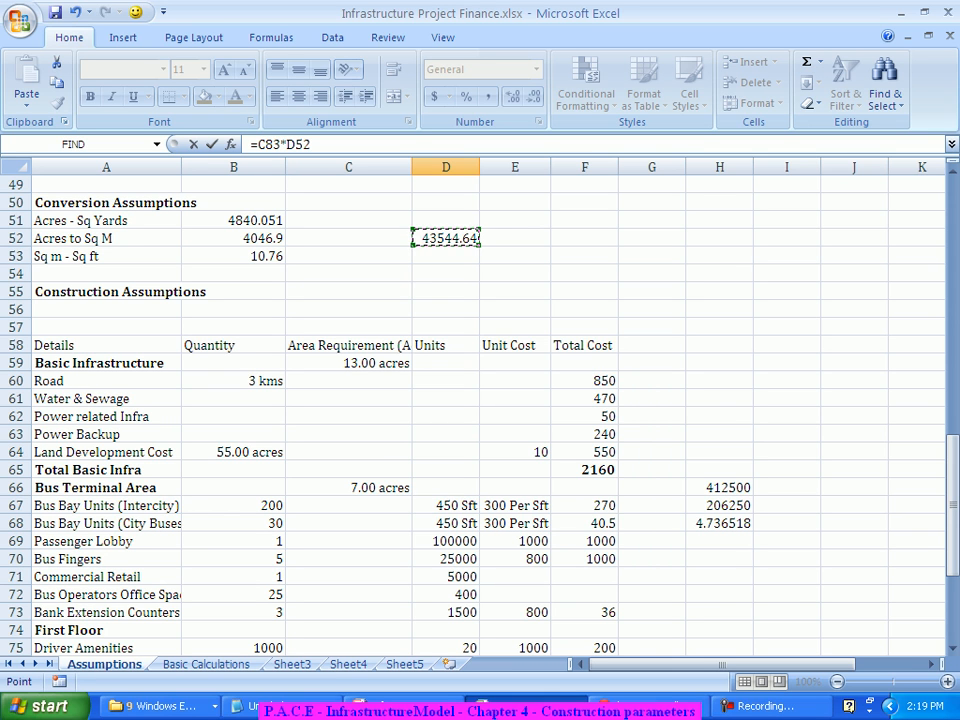
key(F4)
key(Return)
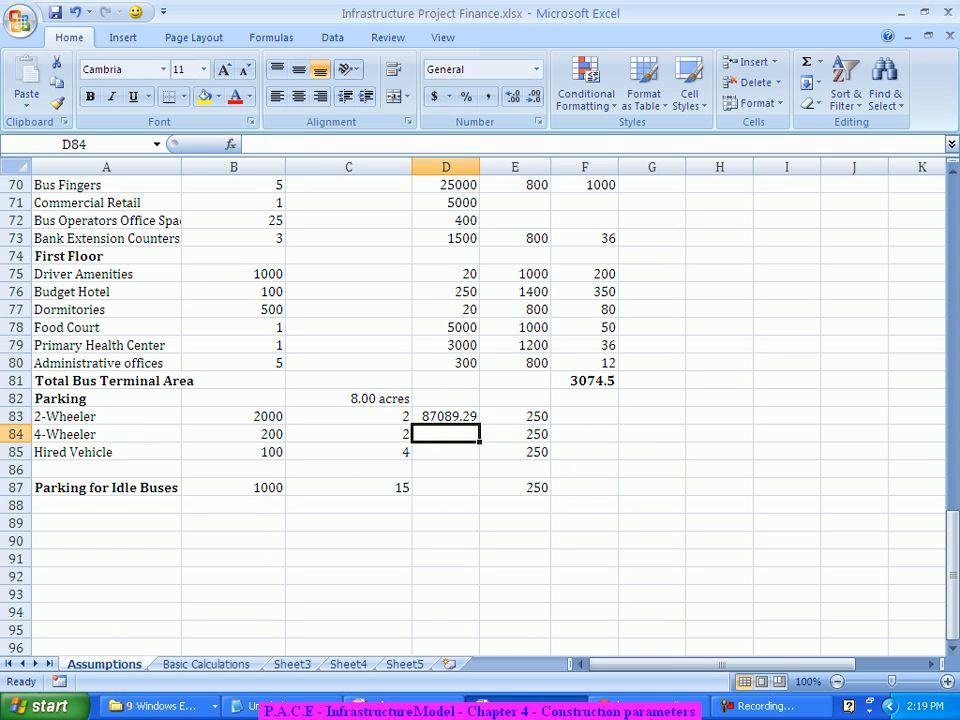
- Copy the units formula from D83 down through the Parking for Idle Buses row in D87
click(446, 416)
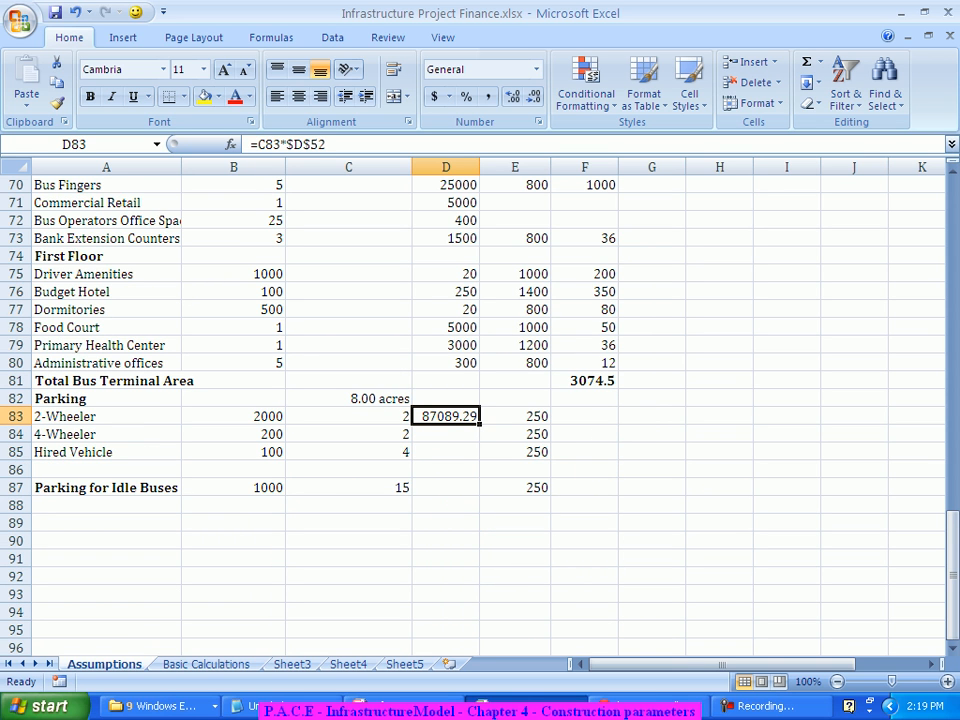
drag(479, 424, 479, 494)
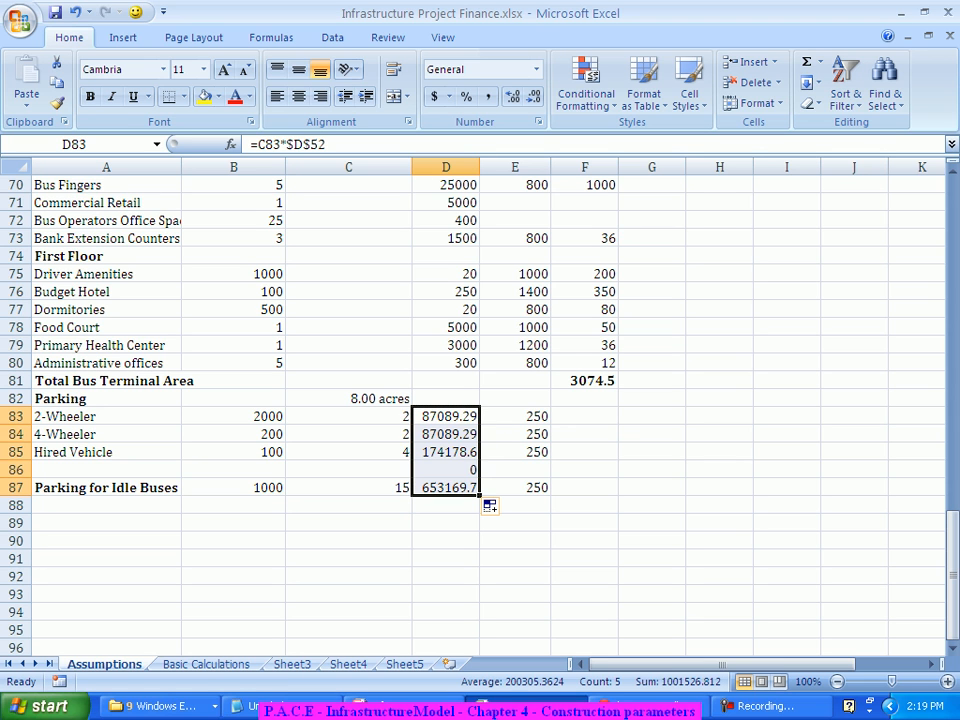
click(446, 470)
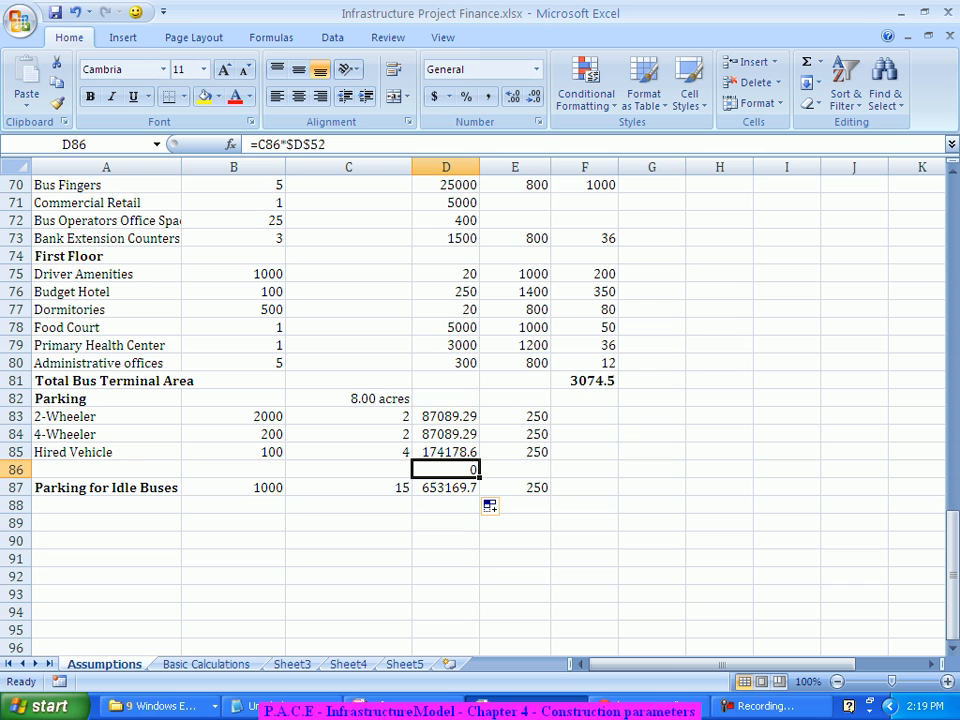
- Calculate the 2-Wheeler total cost in F83 as units times unit cost, =D83*E83
click(446, 416)
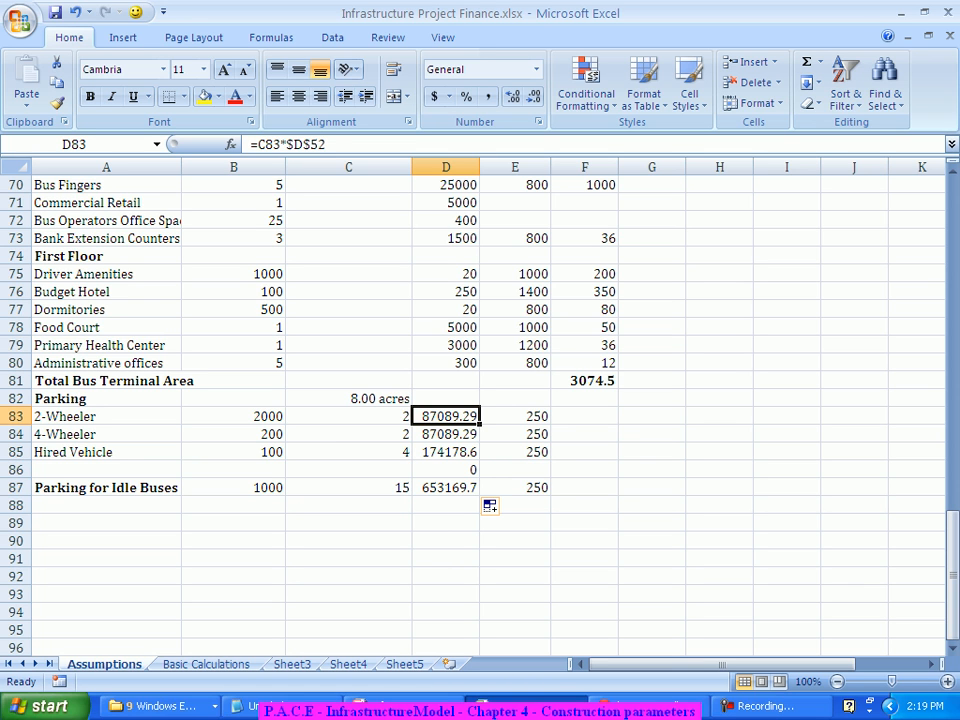
click(515, 416)
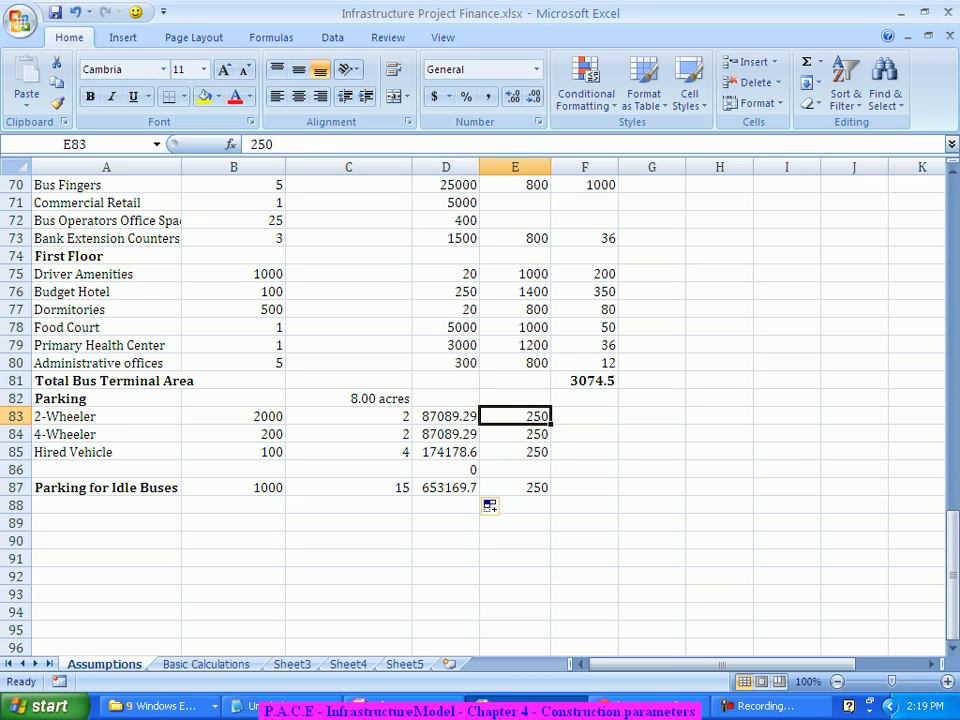
click(585, 416)
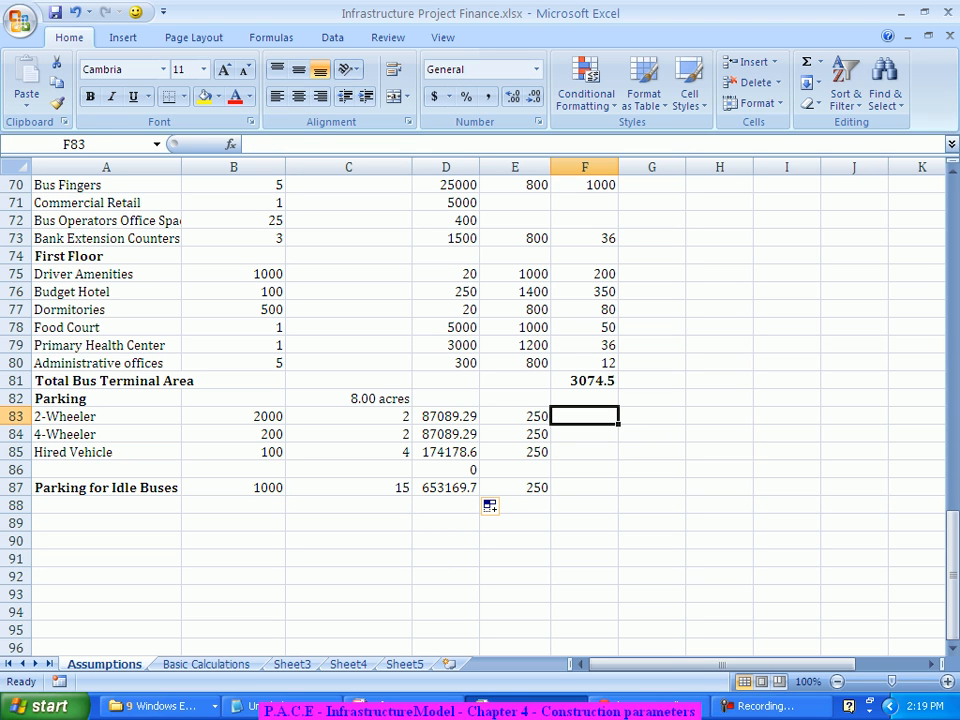
text(=)
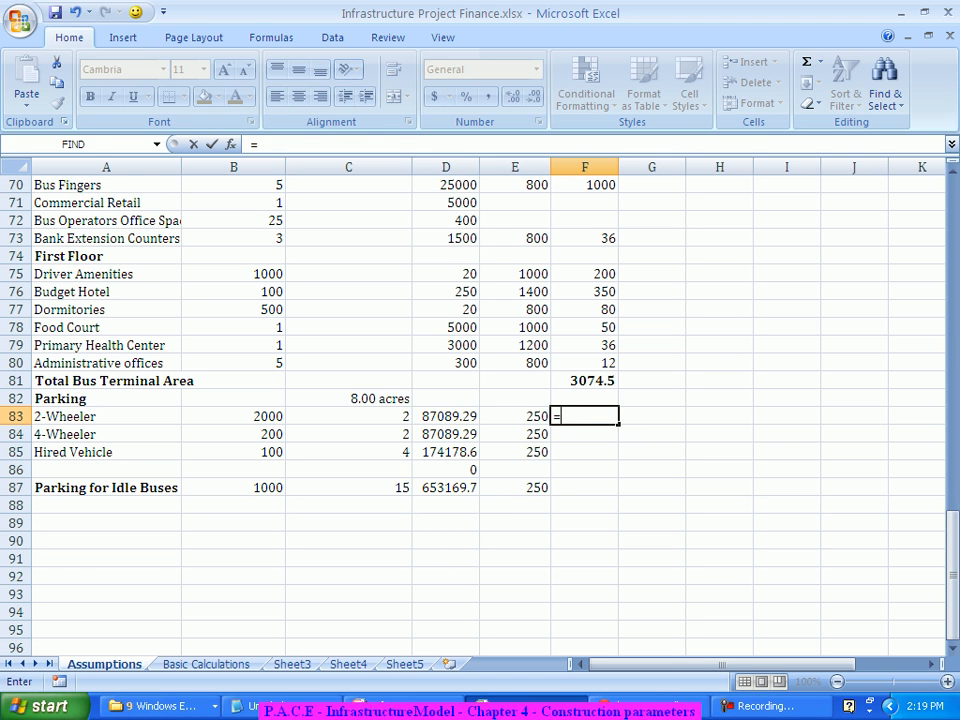
click(446, 416)
text(*)
click(515, 416)
key(Return)
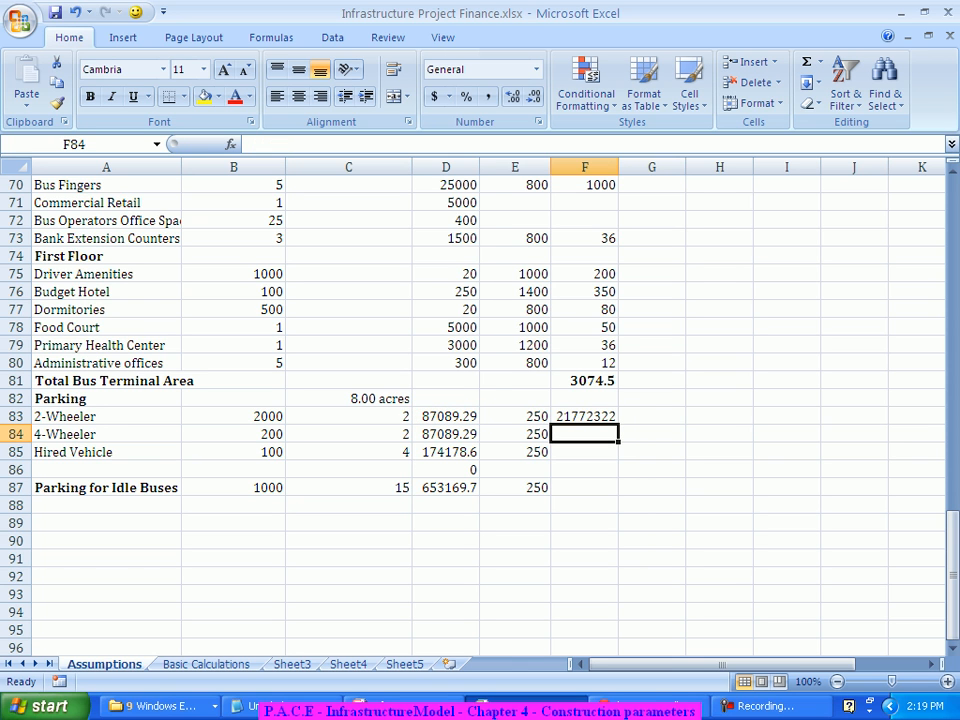
- Extend the 2-Wheeler total cost formula in F83 with a division by 10^5
click(585, 416)
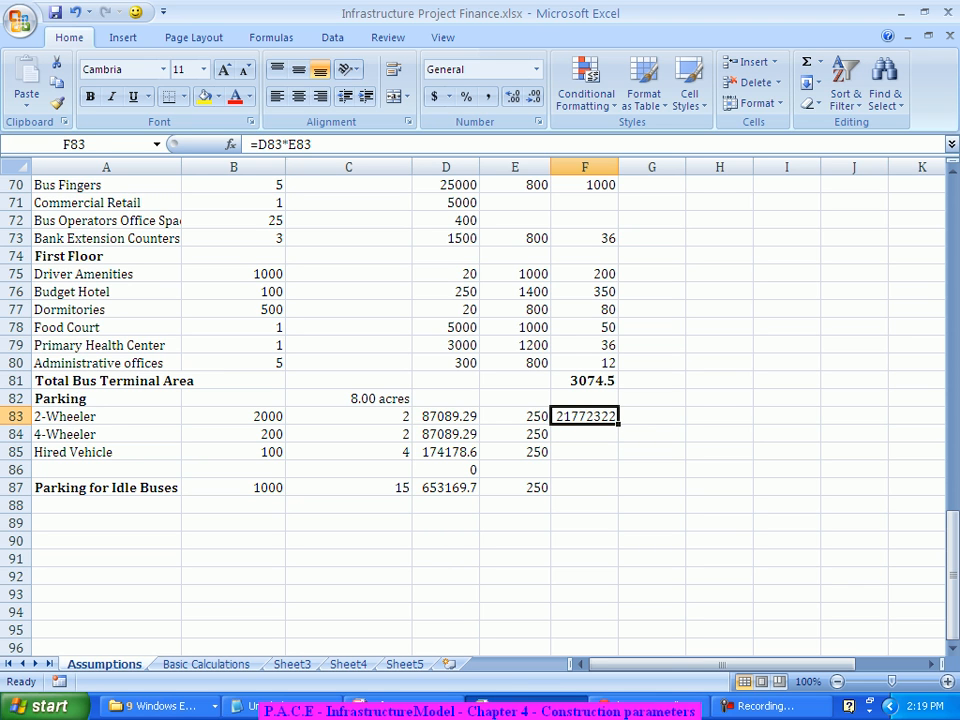
key(F2)
text(/10000)
key(Return)
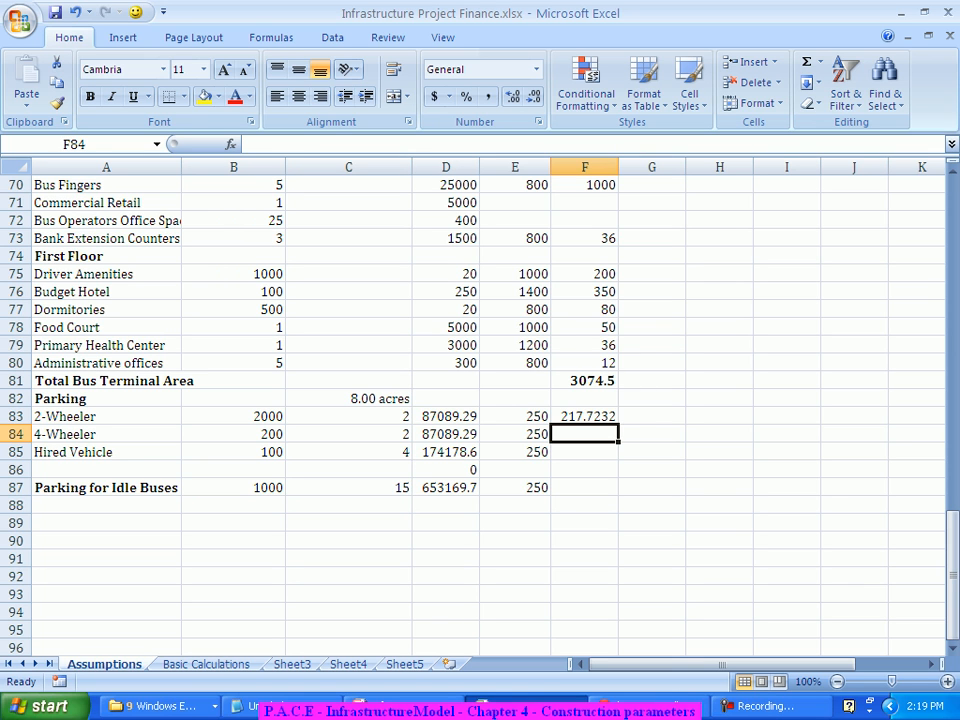
- Copy the total cost formula from F83 down to F87, keeping cell F88 empty
key(Up)
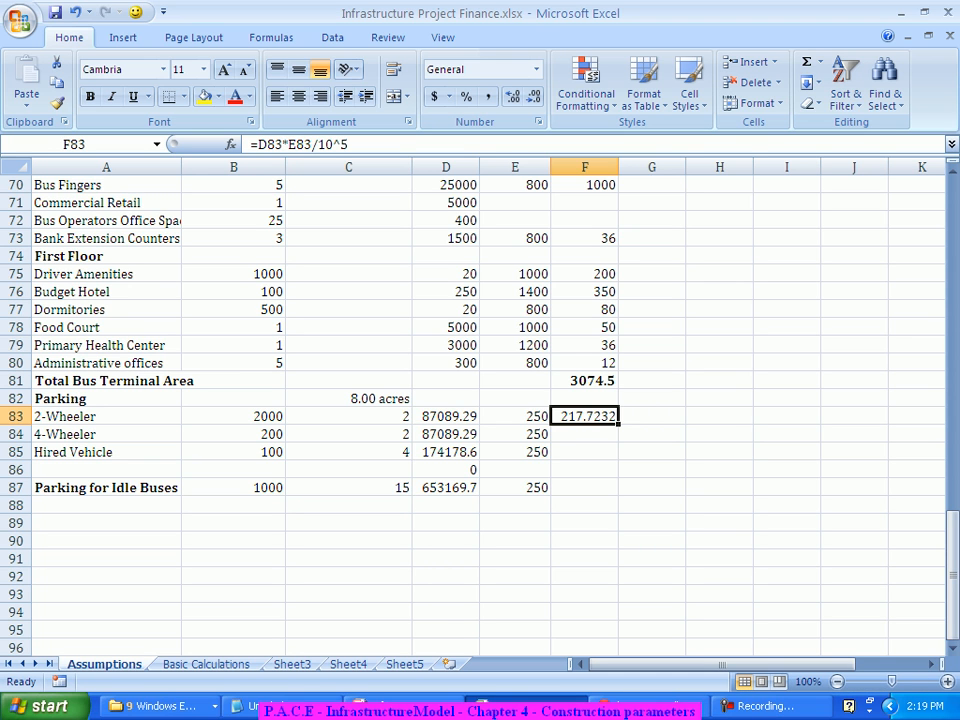
drag(618, 424, 616, 508)
key(Delete)
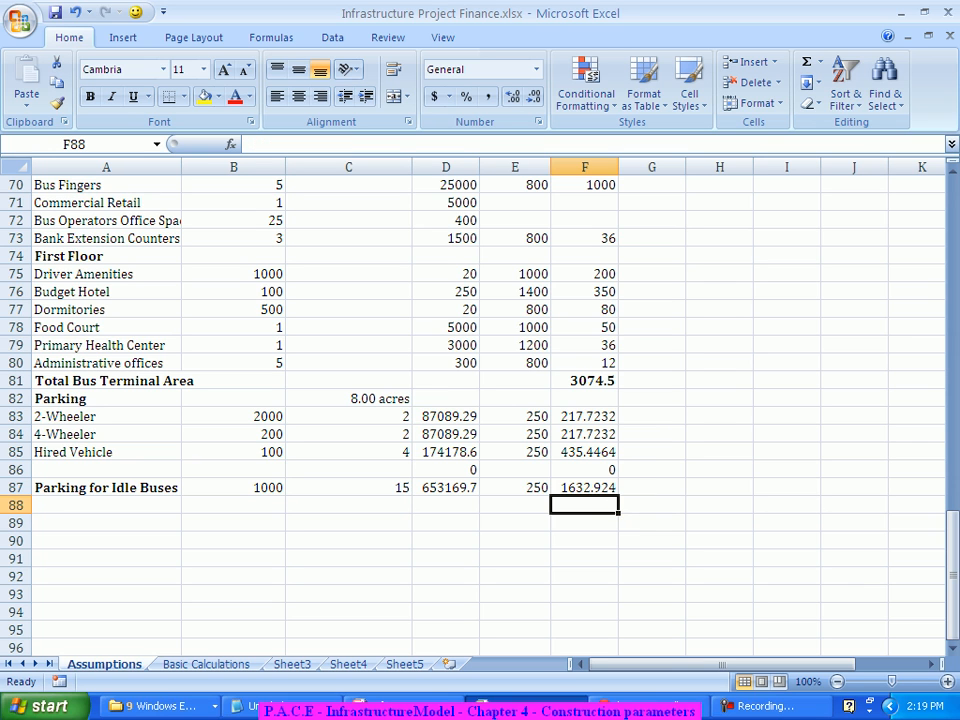
click(652, 523)
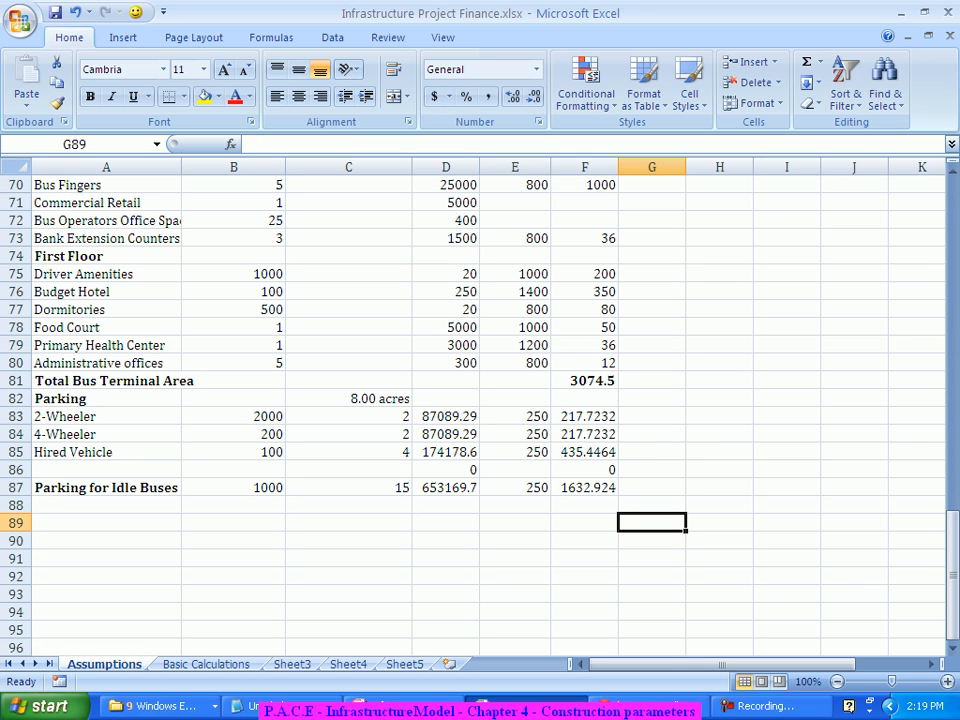
click(585, 488)
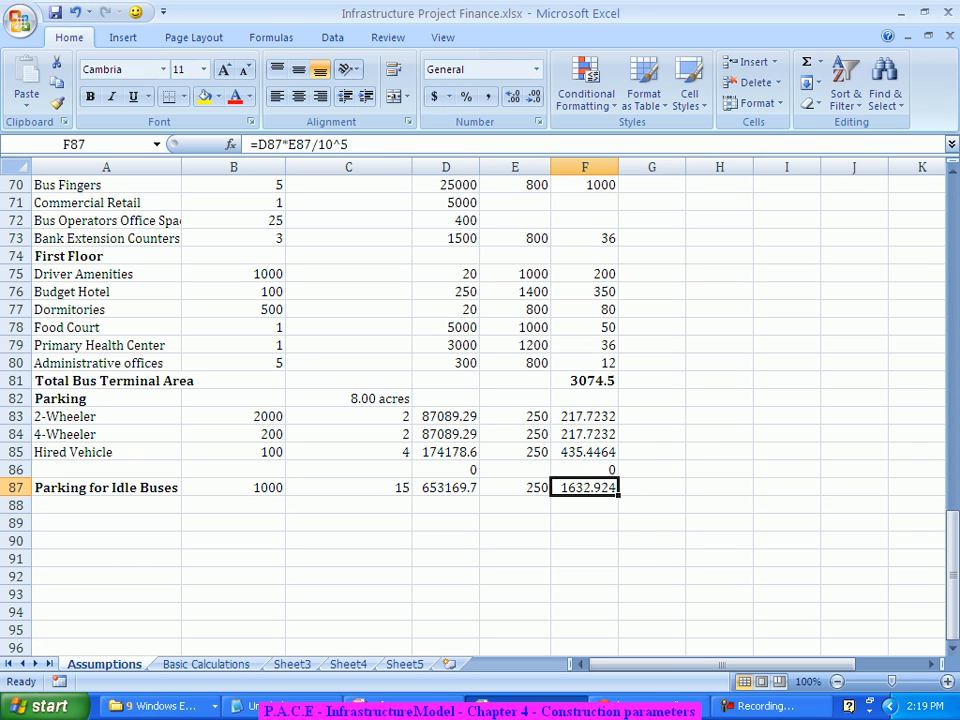
- Clear the copied formulas from the blank separator row, cells D86 to F86
drag(585, 469, 446, 469)
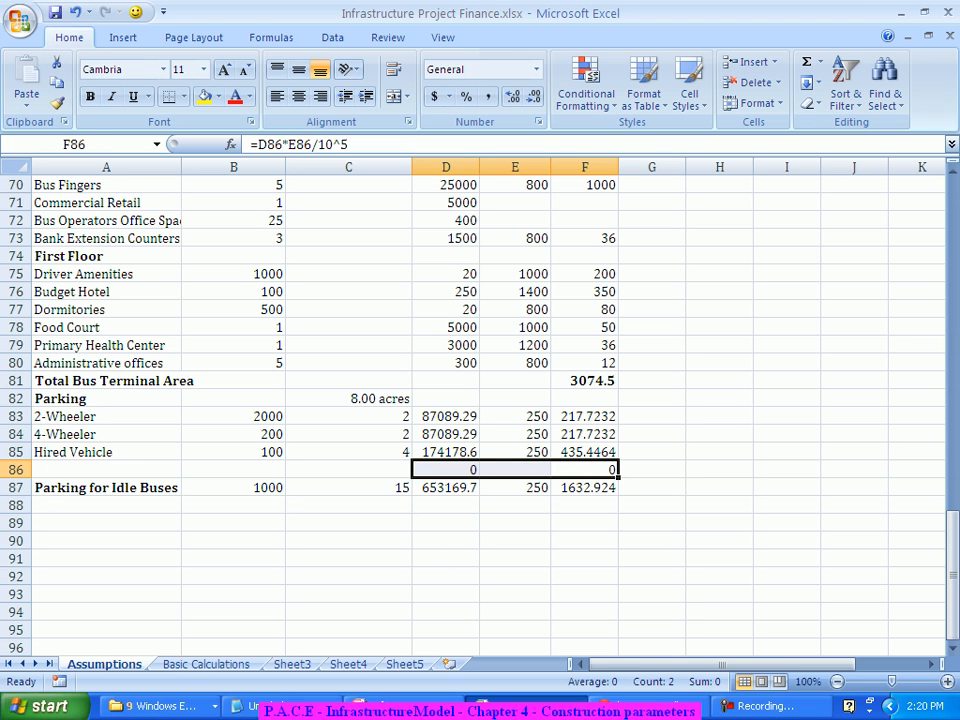
key(Delete)
click(652, 469)
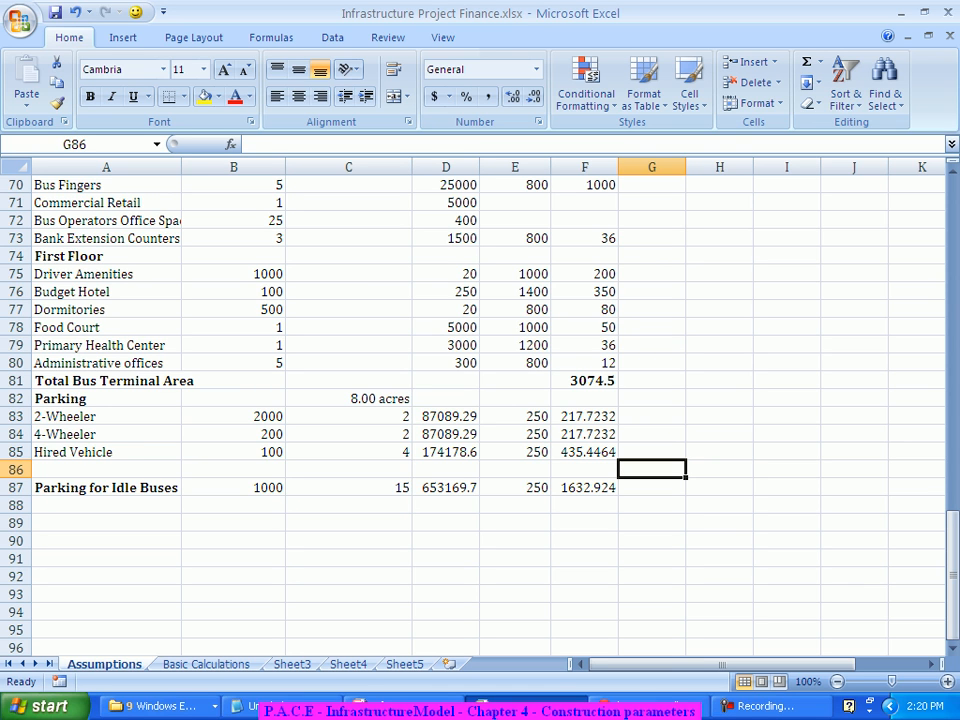
click(88, 504)
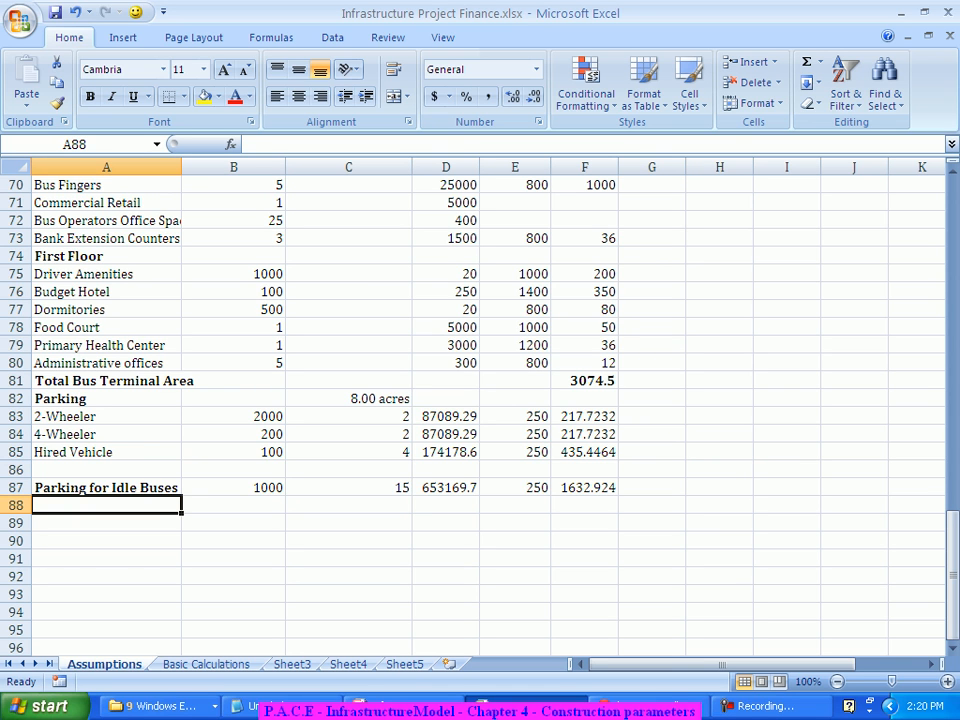
- Enter the bold label "Total Parking Costs" in cell A88 below Parking for Idle Buses
key(ctrl+b)
text(T)
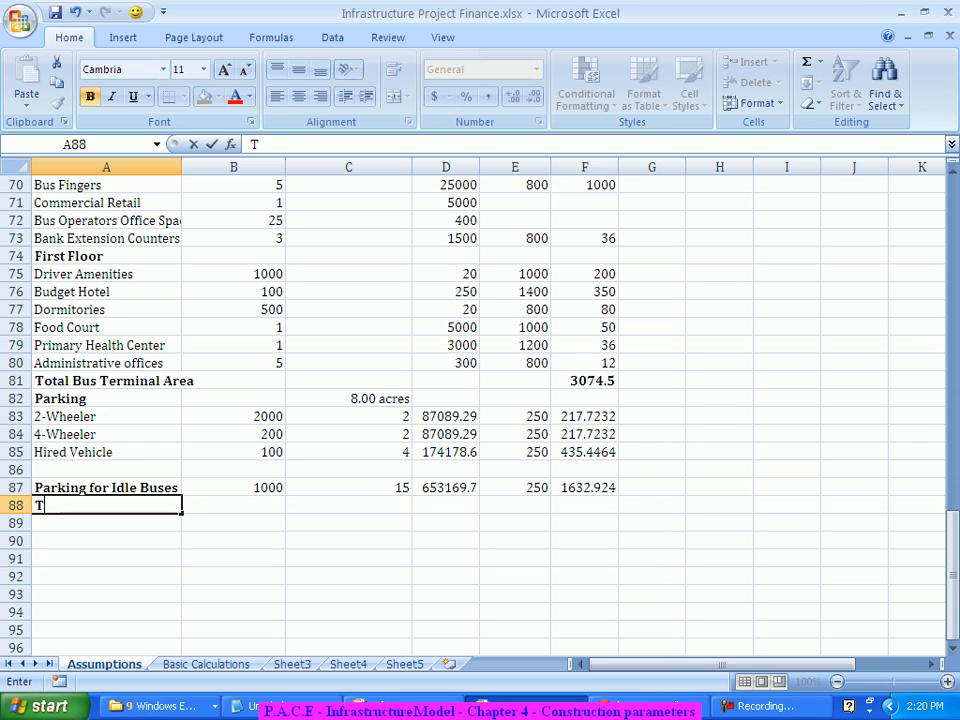
text(otal Parking)
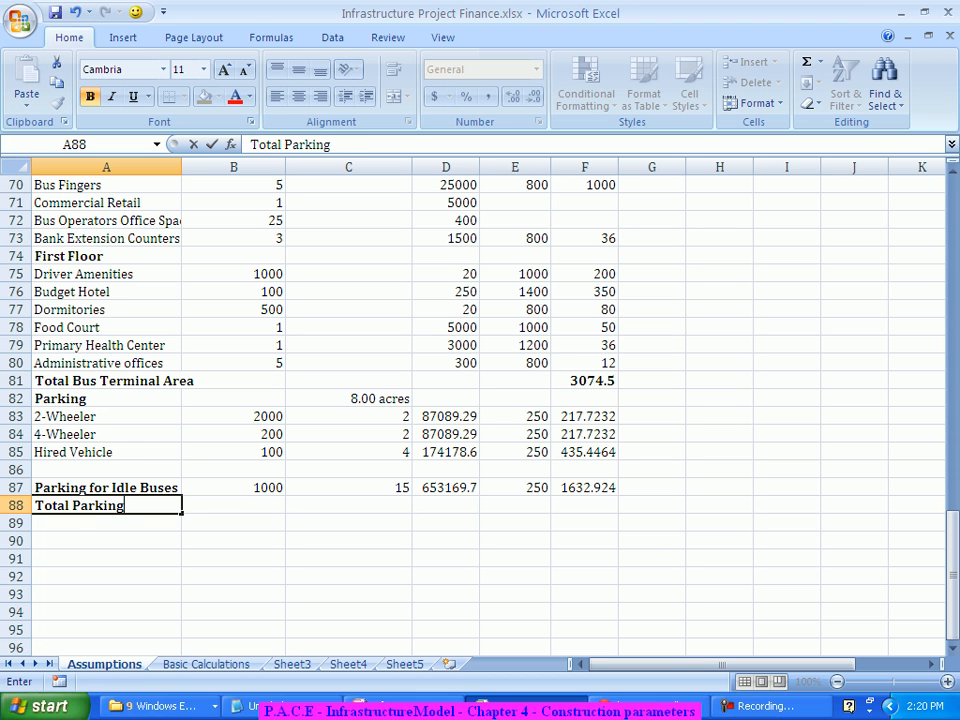
text( Costs)
- Total the parking costs in cell F88 with the formula =SUM(F83:F87)
key(Tab)
key(Tab)
key(Tab)
key(Tab)
key(Tab)
text(=SUM()
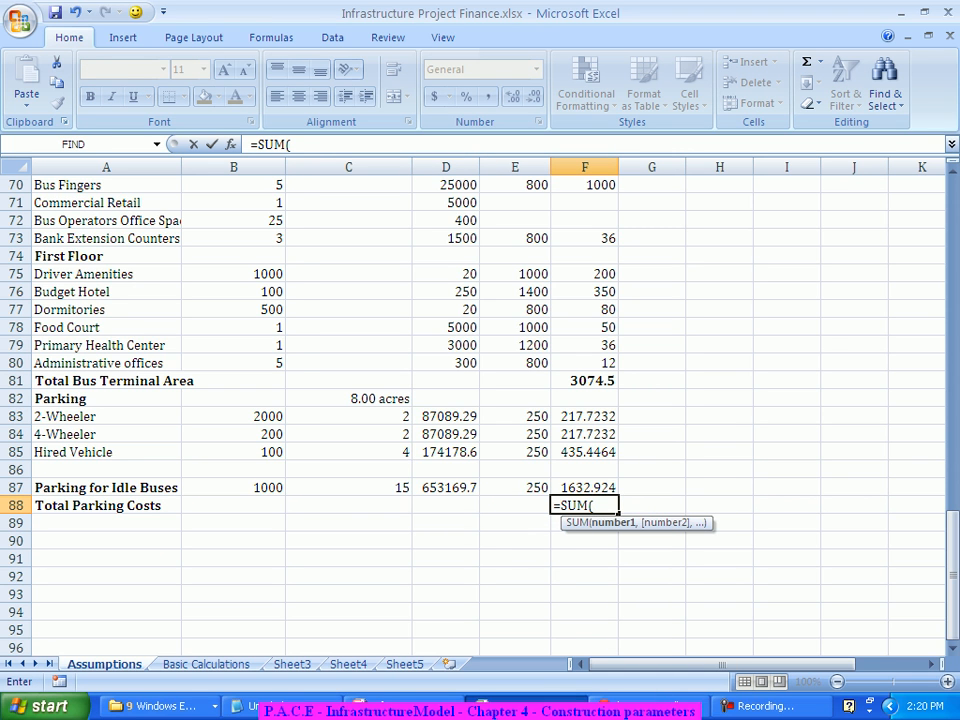
key(Up)
key(shift+Up)
key(shift+Up)
key(shift+Up)
key(shift+Up)
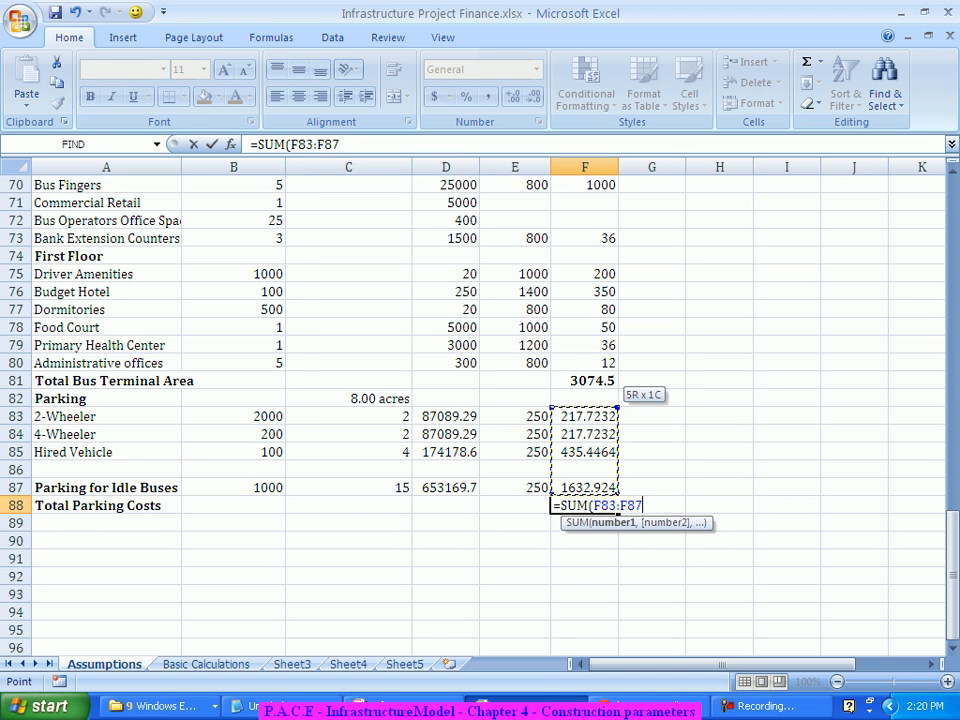
text())
key(Return)
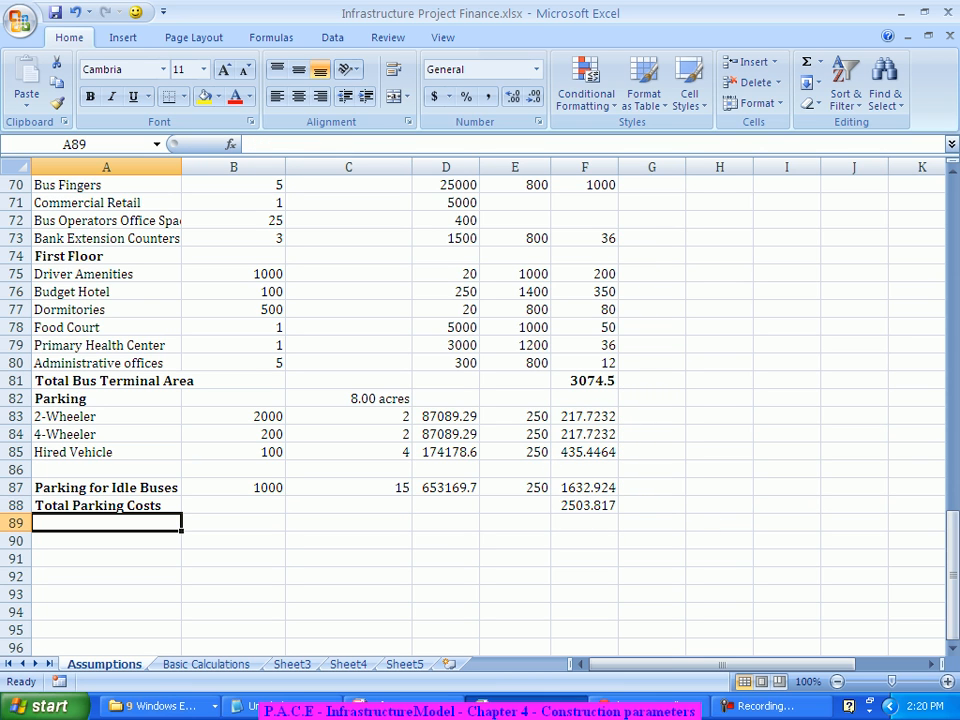
- Make the total parking cost in cell F88 bold
click(585, 506)
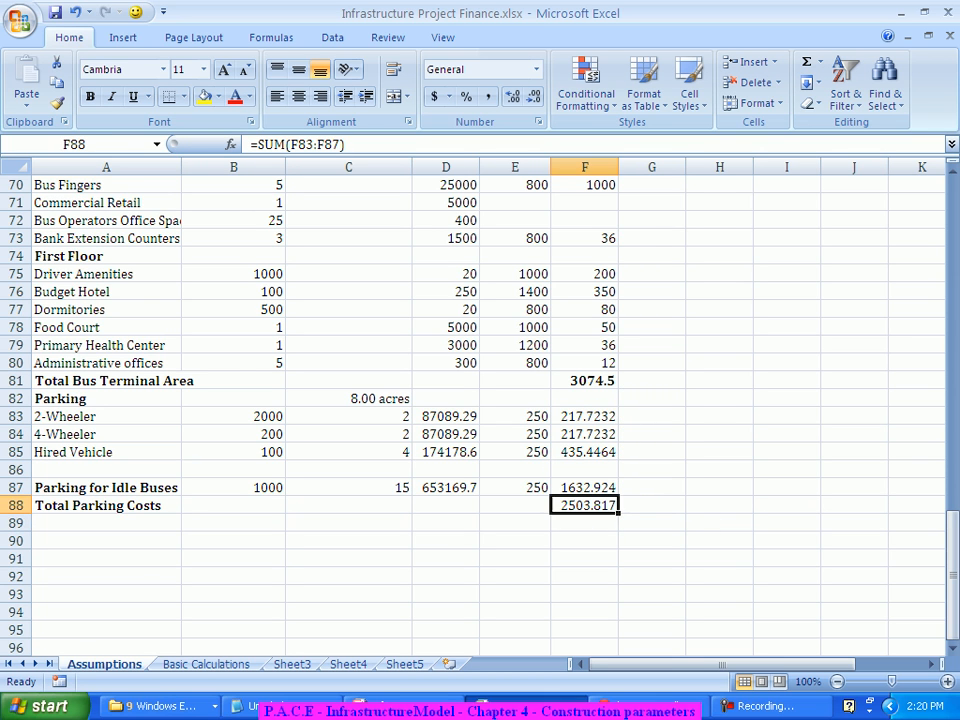
key(ctrl+b)
click(652, 506)
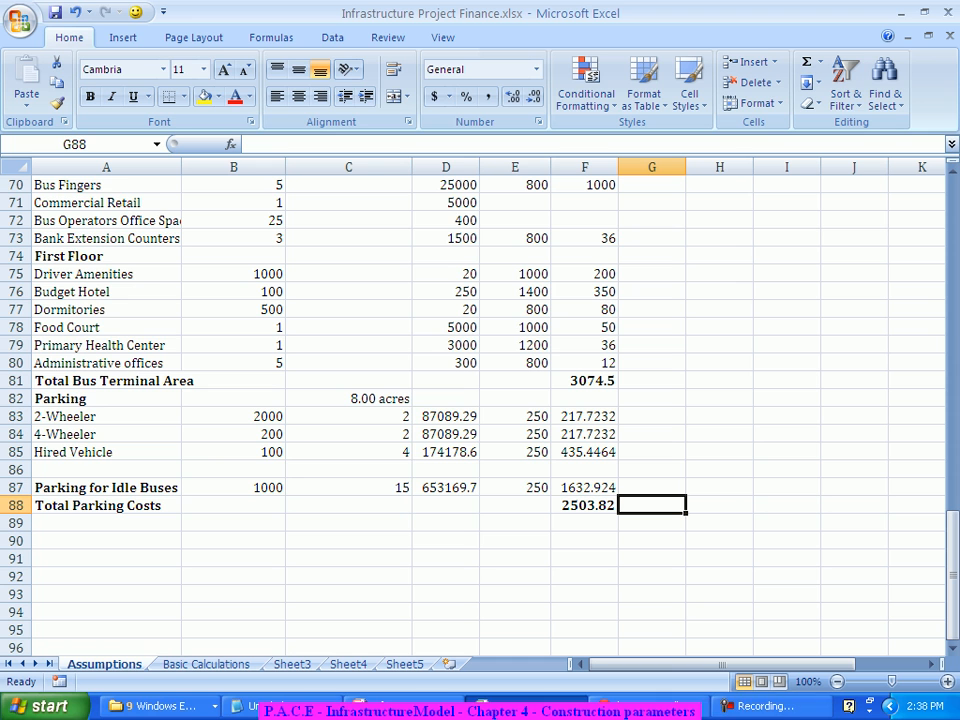
- Copy the acres number format from the Parking area in C82 to the Parking for Idle Buses area in C87
scroll(480, 400, down, 2)
click(106, 434)
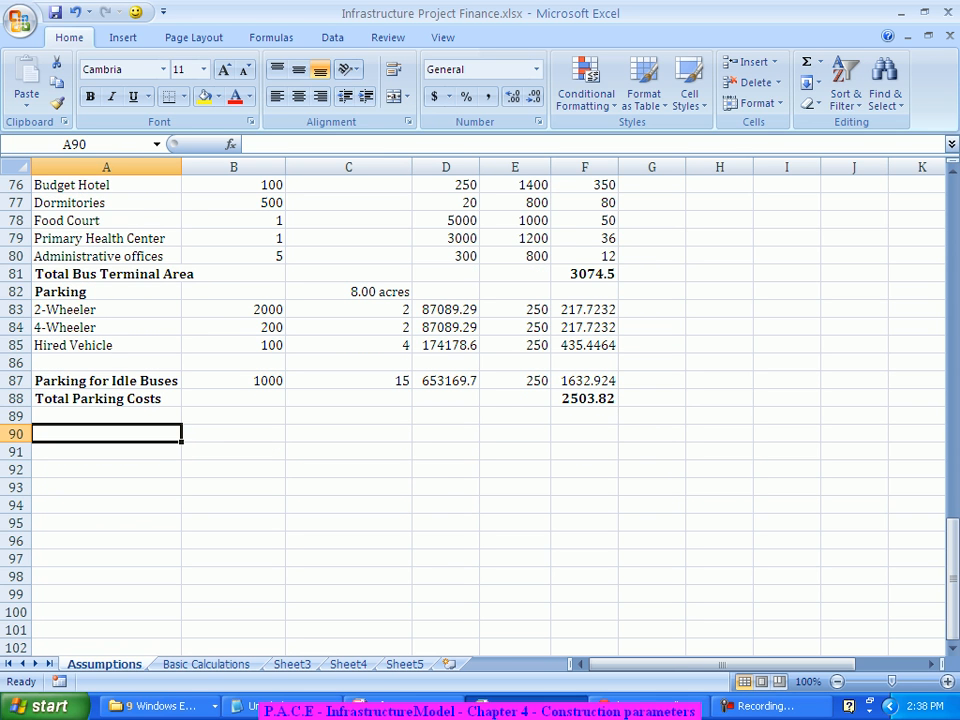
scroll(480, 400, up, 2)
click(349, 488)
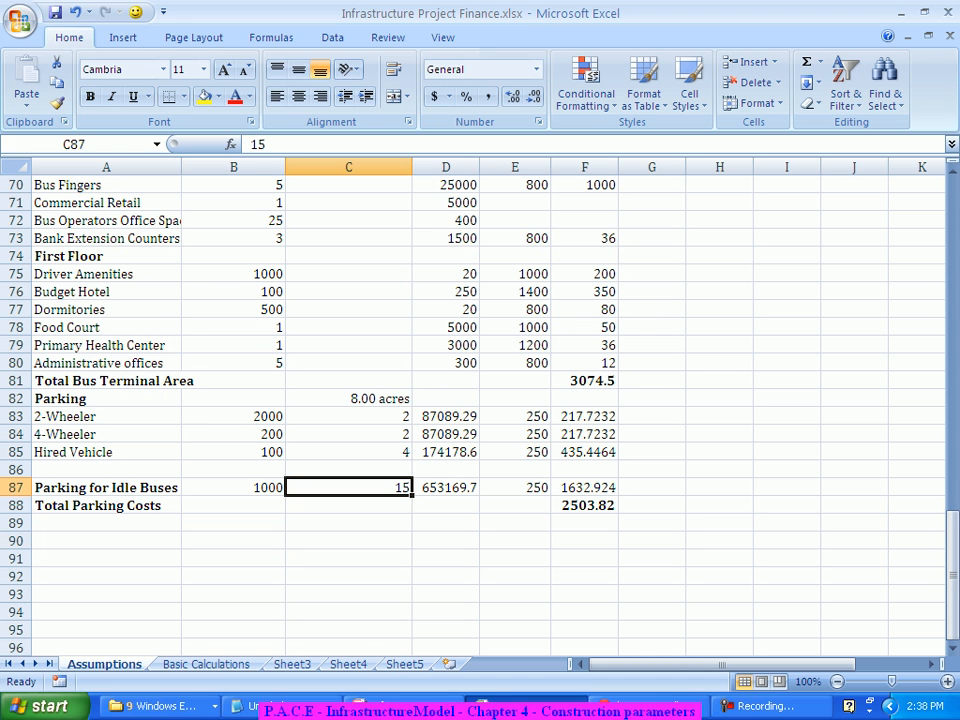
click(349, 399)
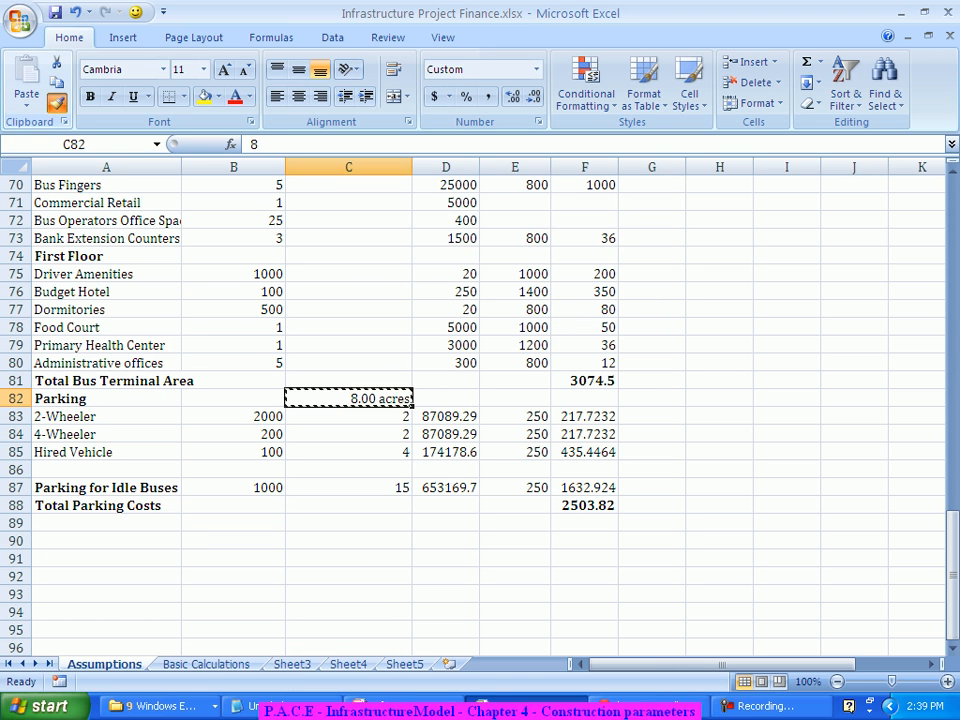
click(57, 102)
click(349, 488)
scroll(480, 400, up, 1)
scroll(480, 400, up, 4)
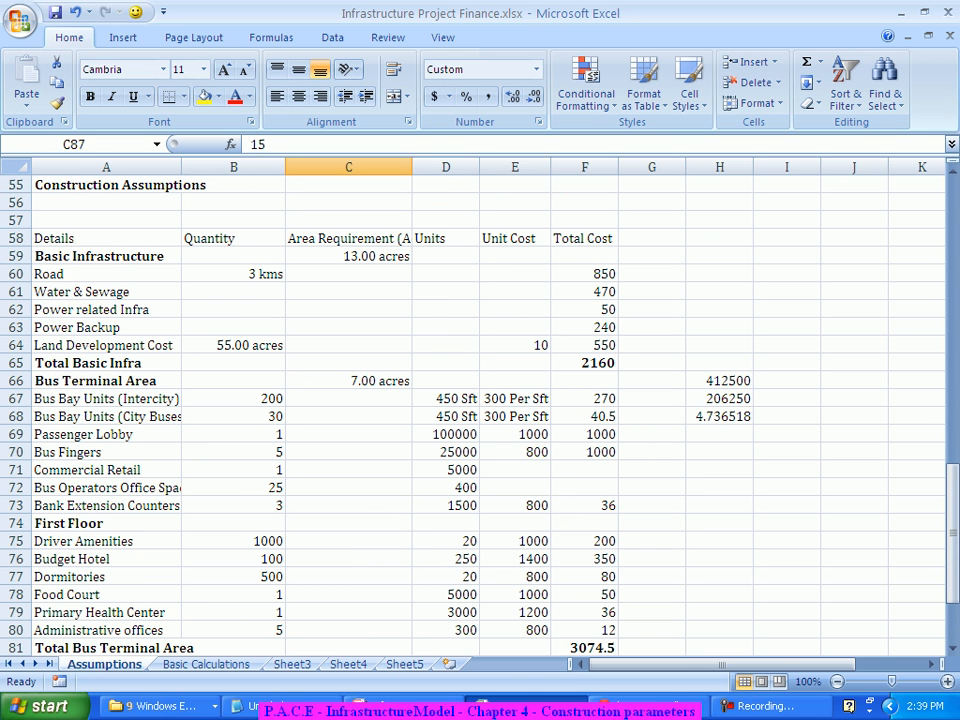
scroll(480, 400, down, 6)
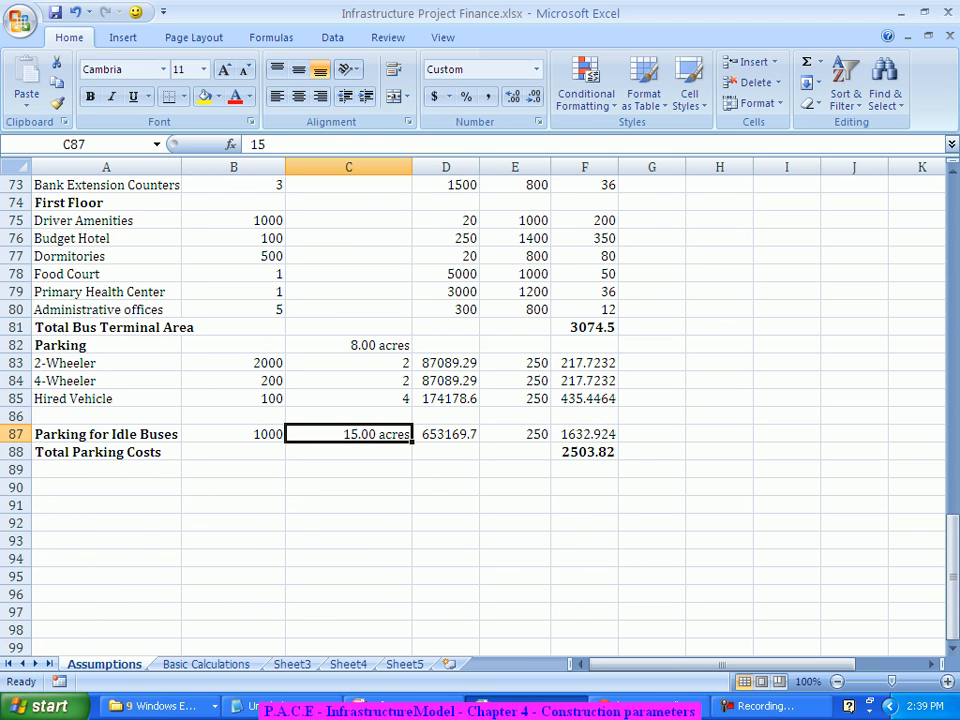
- Enter the bold section heading "Support Facilities" in cell A90
click(106, 487)
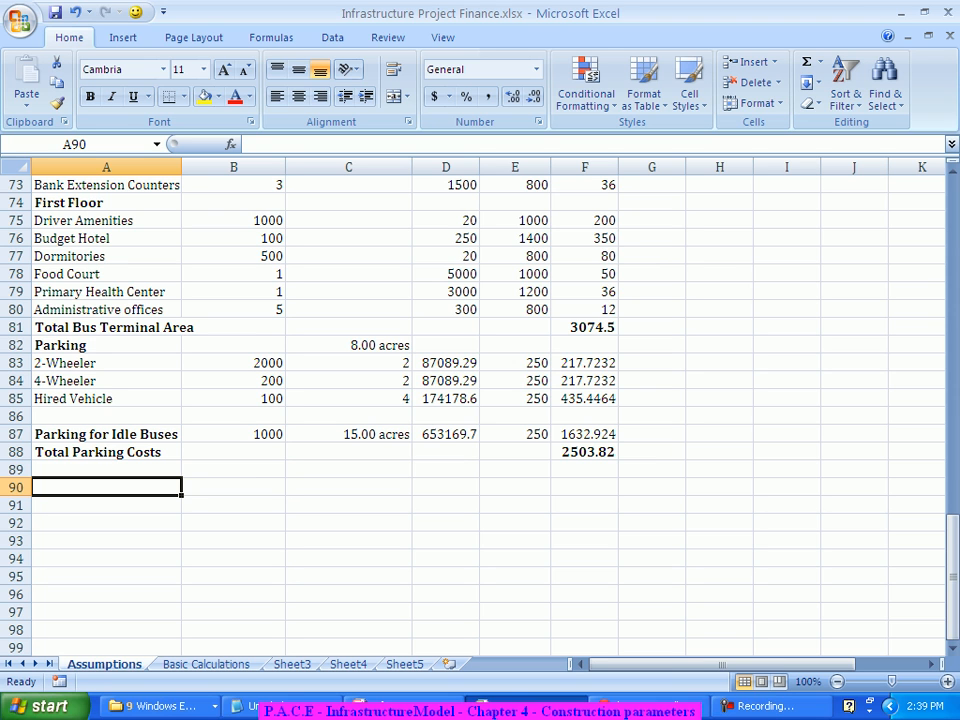
key(ctrl+b)
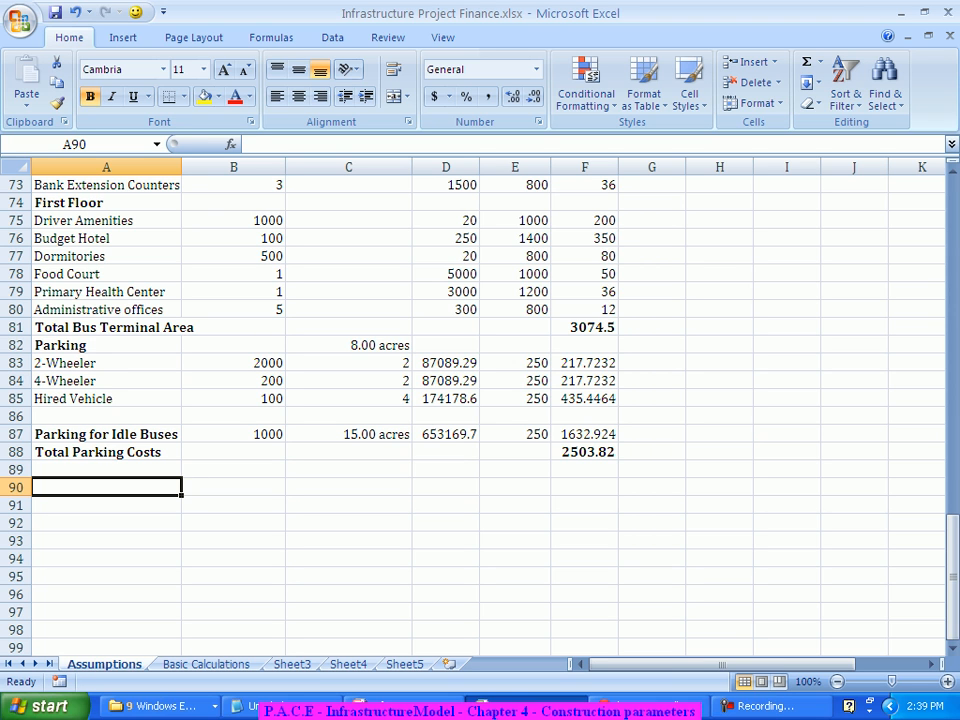
text(Support)
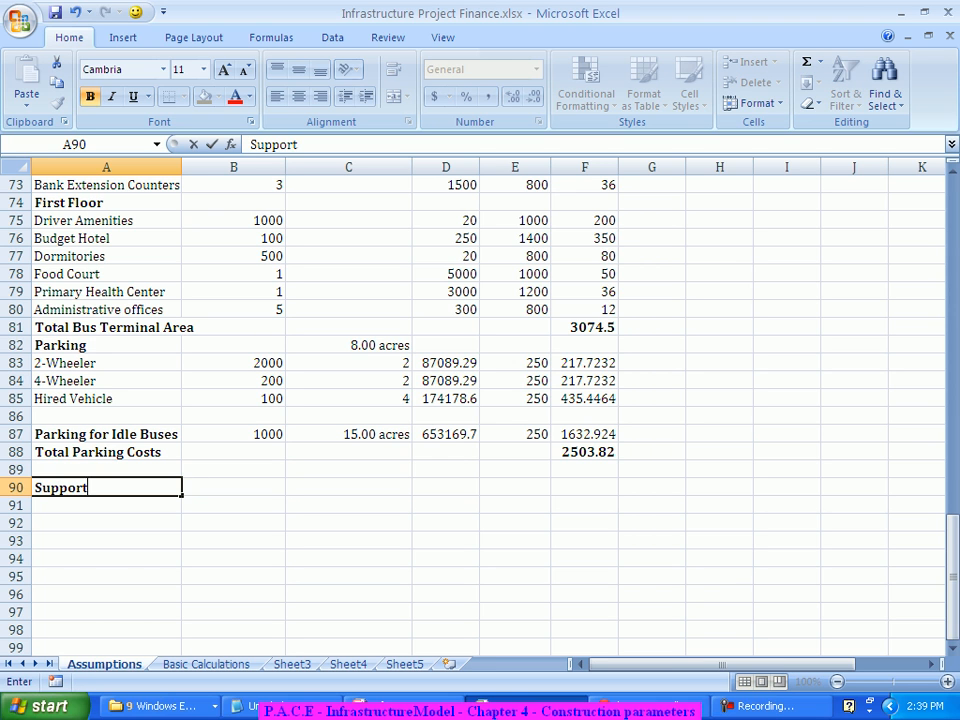
text( Facili)
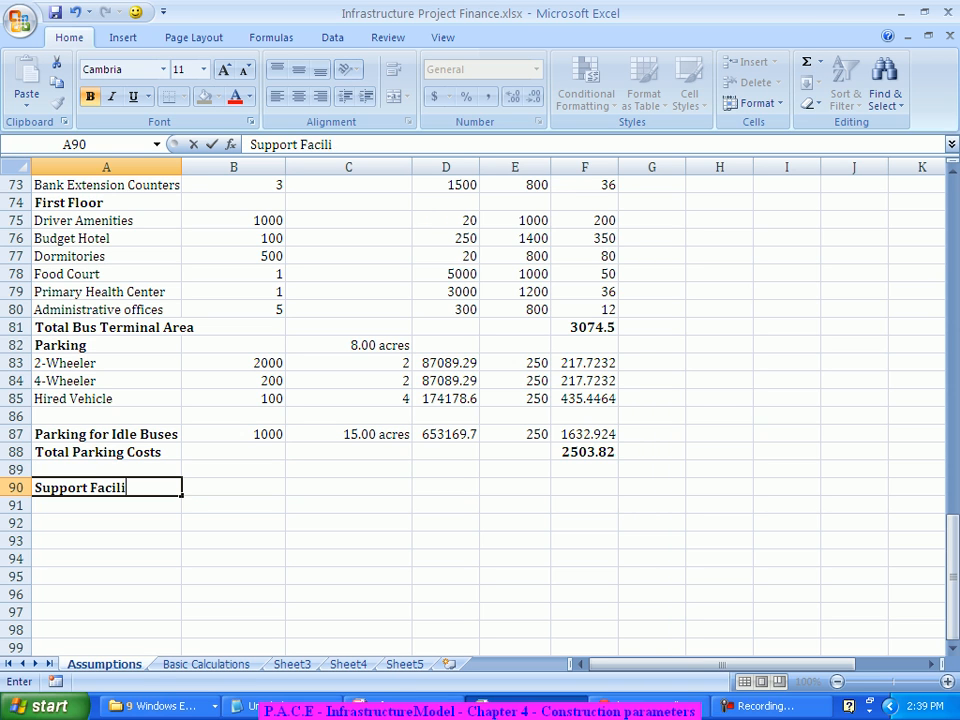
text(ties)
key(Return)
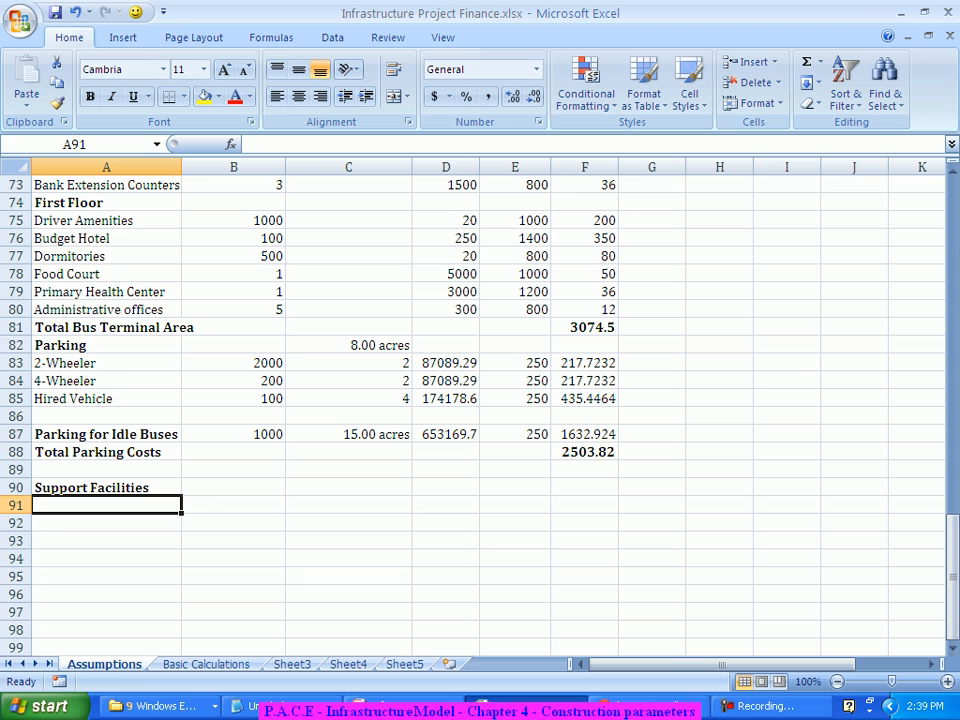
- Add a "Petrol Pumps" item in row 91 with quantity 3 and area requirement 2
text(Pe)
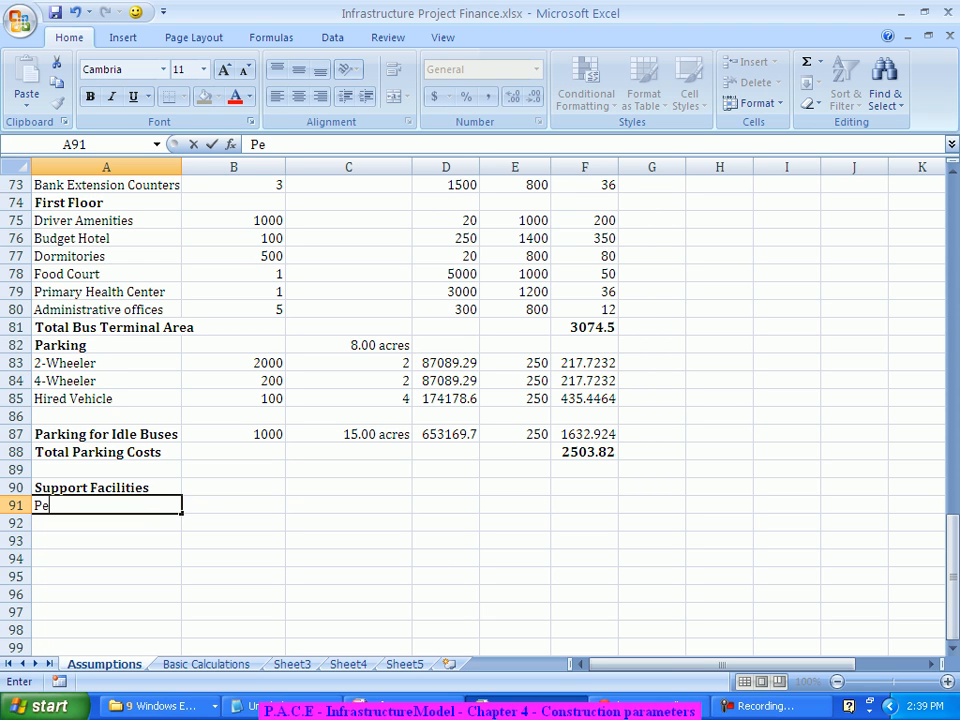
text(trol Pumps)
key(Tab)
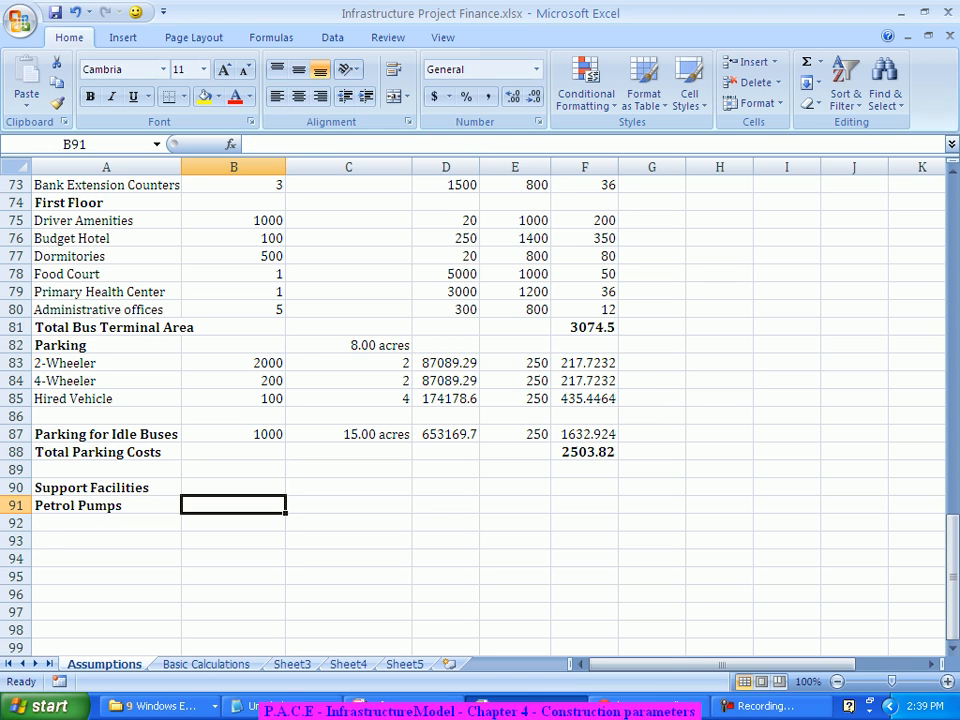
text(3)
key(Tab)
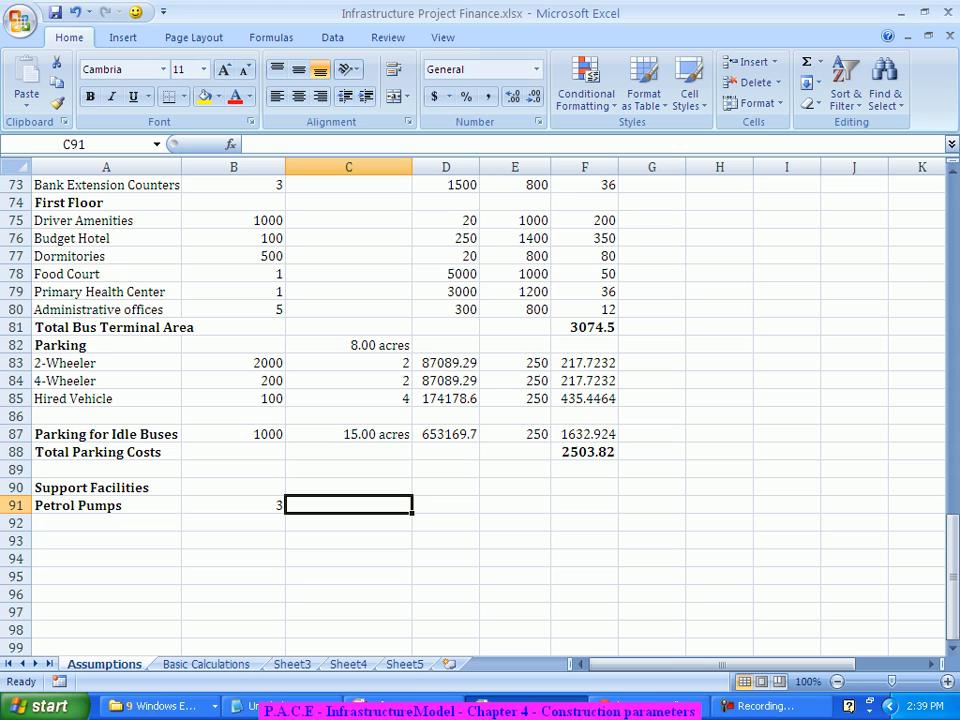
text(2)
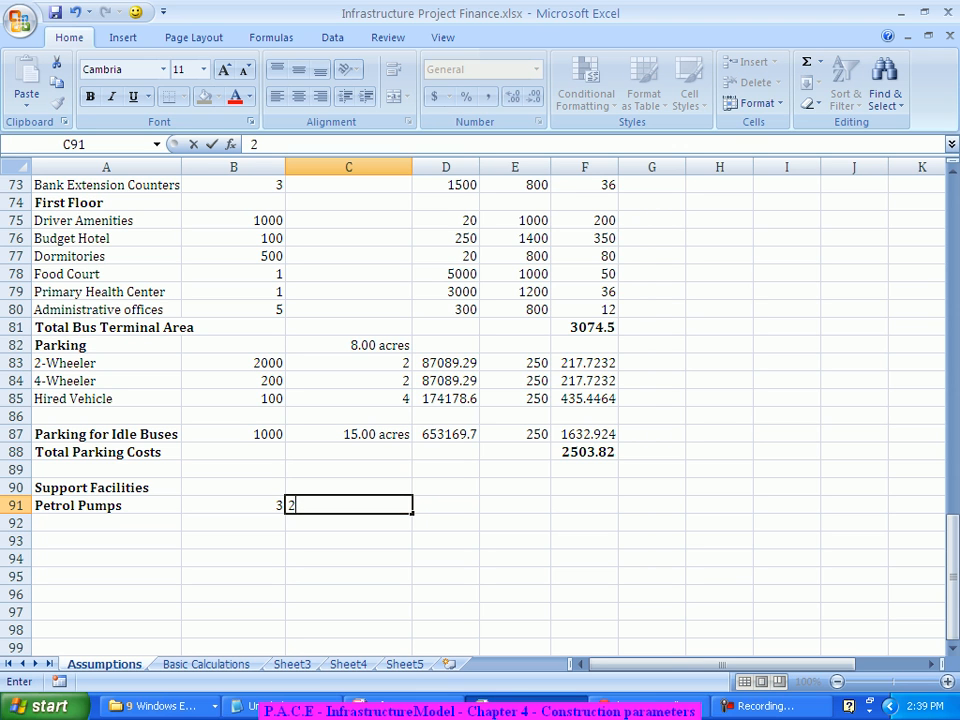
key(Tab)
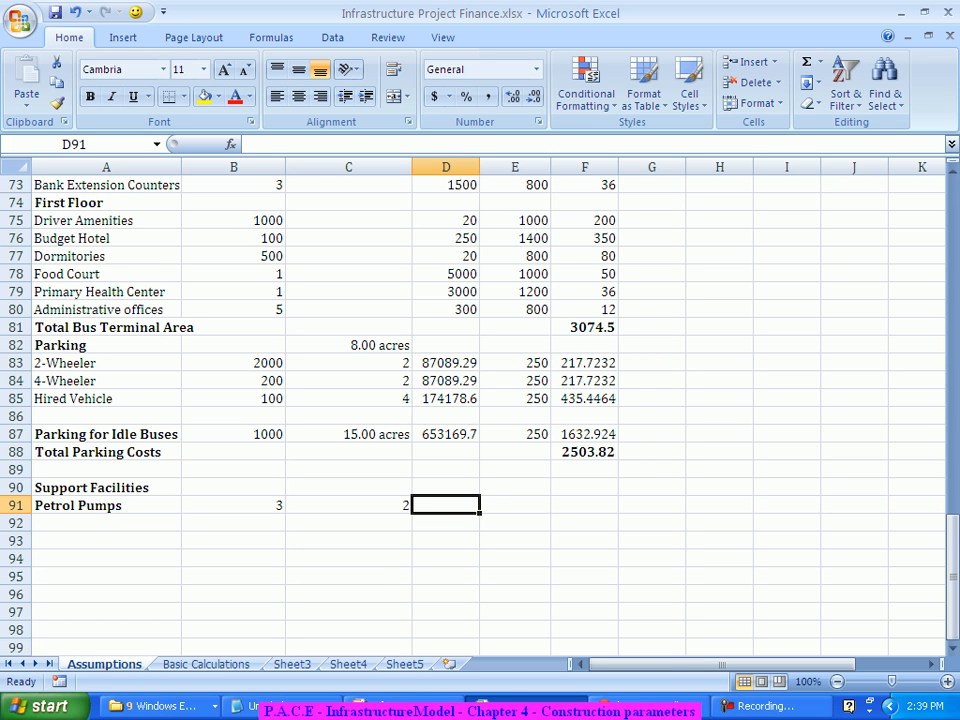
key(Return)
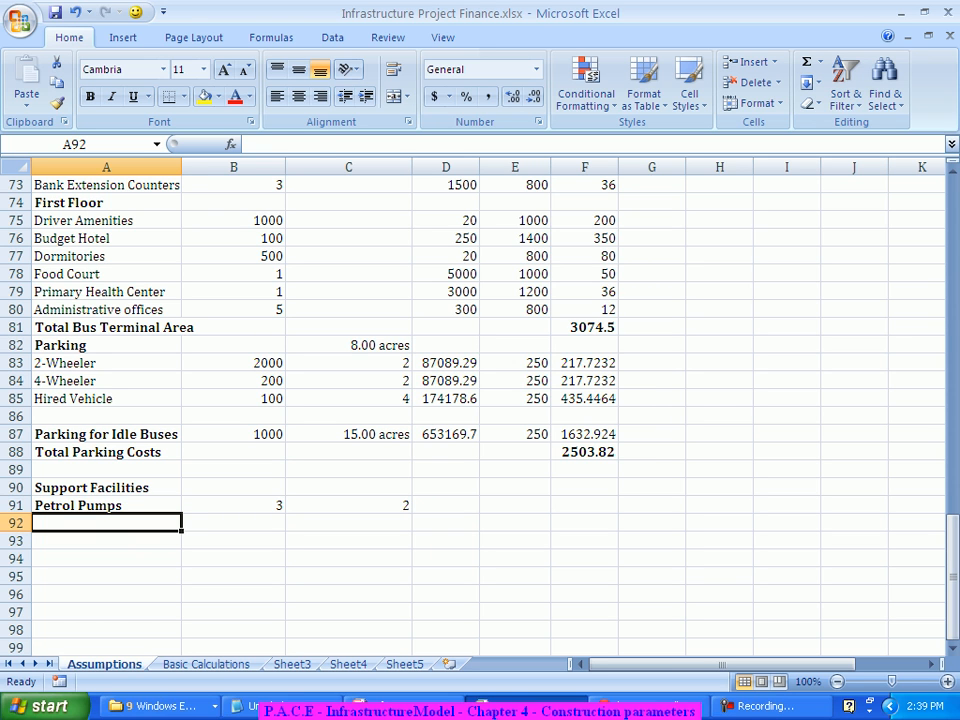
- Copy the plain text formatting of the 4-Wheeler label in A84 to the Petrol Pumps label in A91
key(Up)
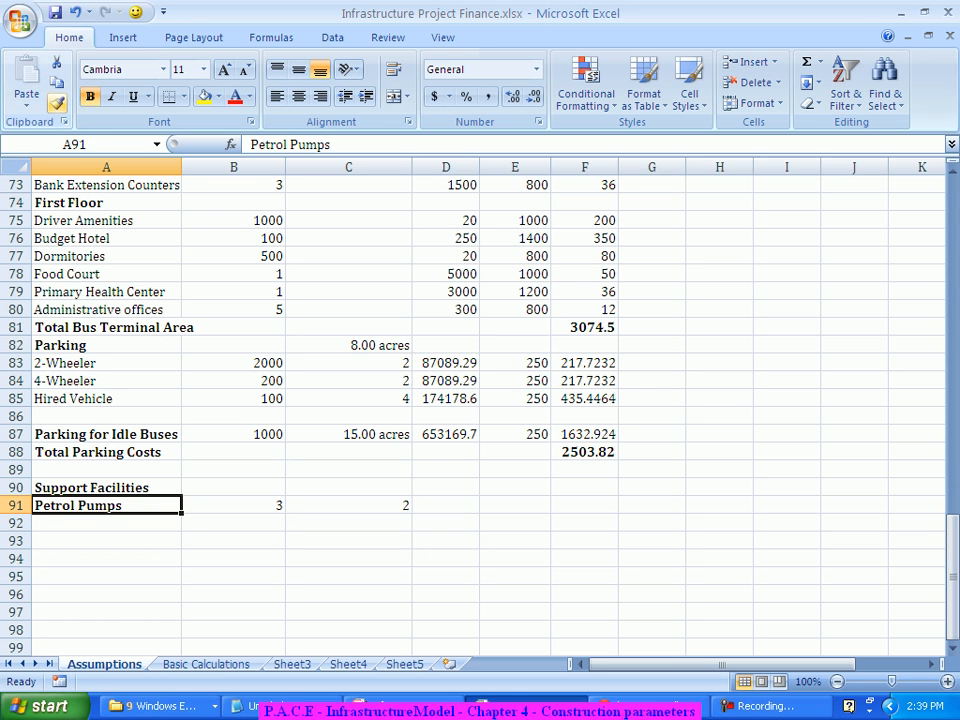
click(70, 381)
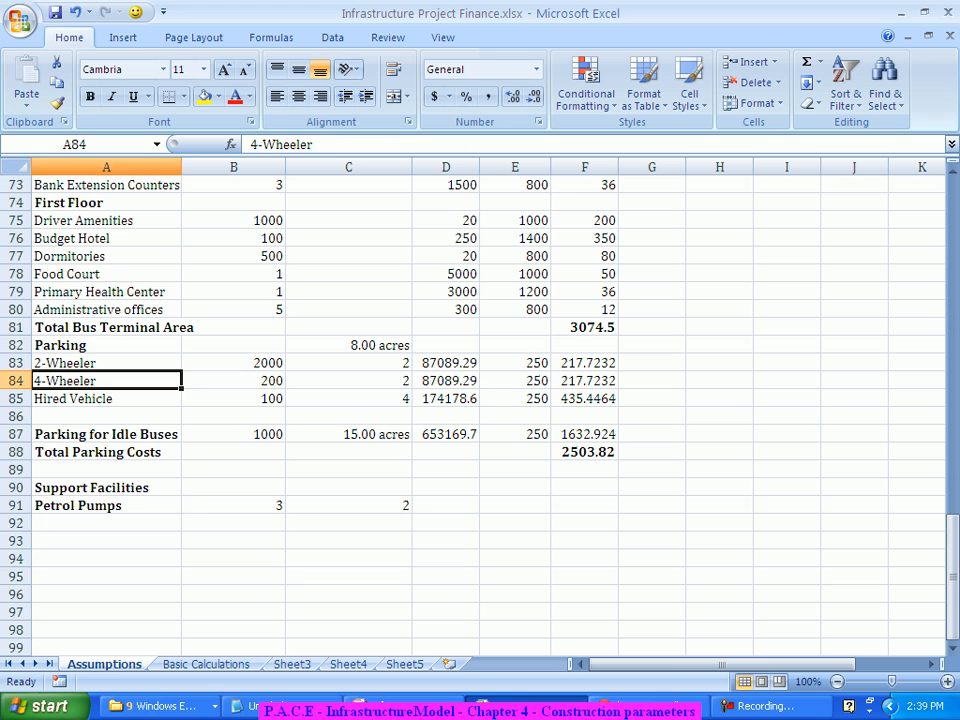
click(57, 103)
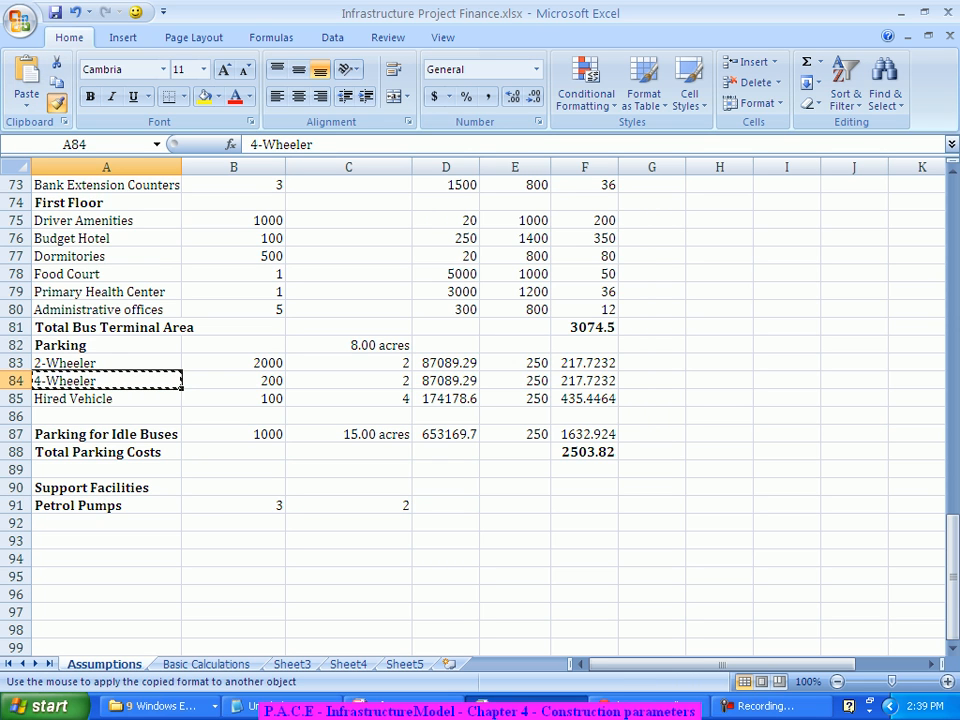
click(90, 506)
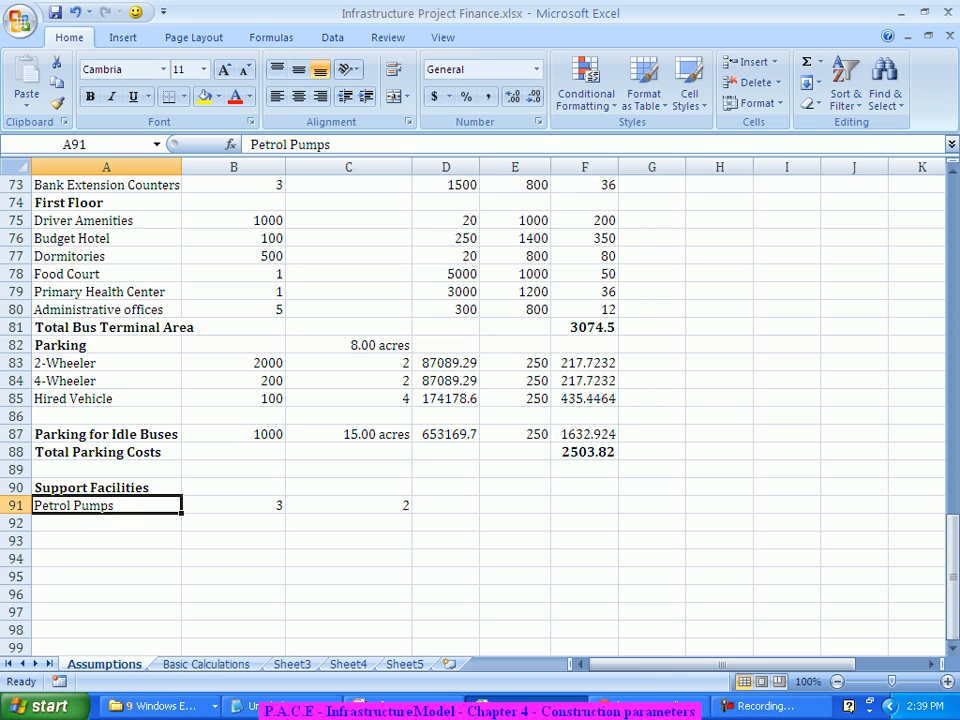
- Add an "Auto Service Centers" item in row 92 with quantity 10 and area requirement 4
click(106, 523)
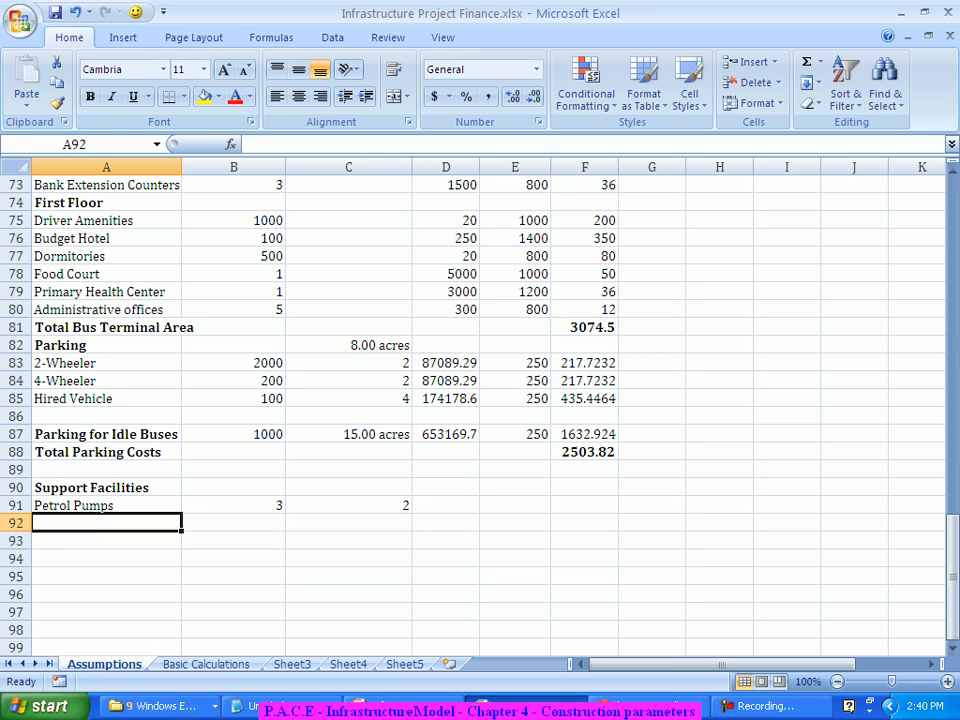
text(A)
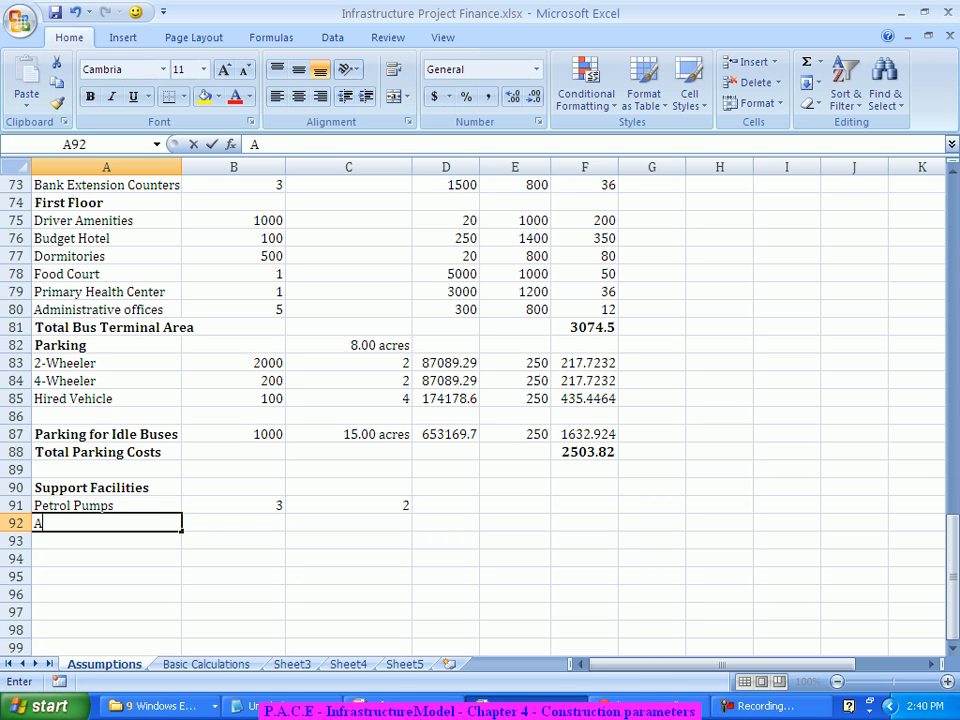
text(uto Servic)
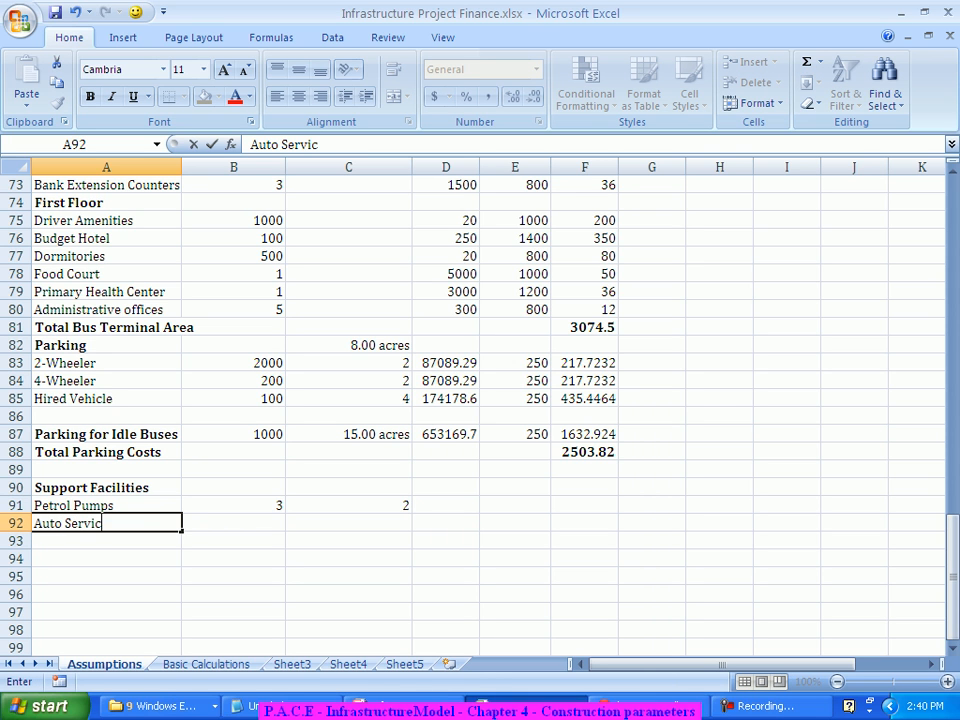
text(e Centers)
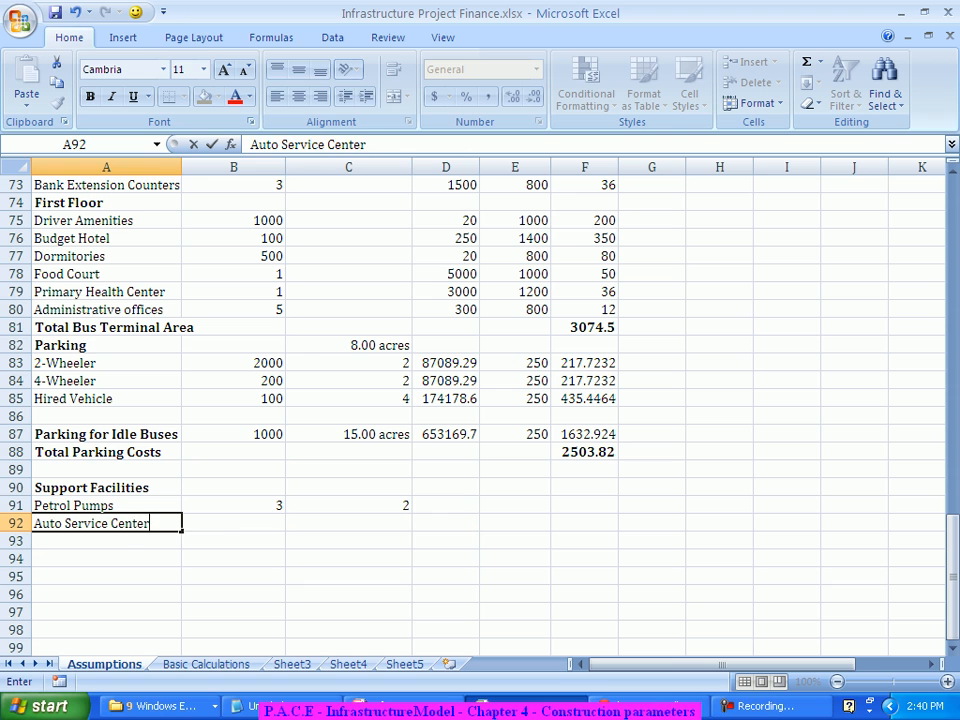
key(Tab)
text(10)
key(Tab)
text(4)
key(Return)
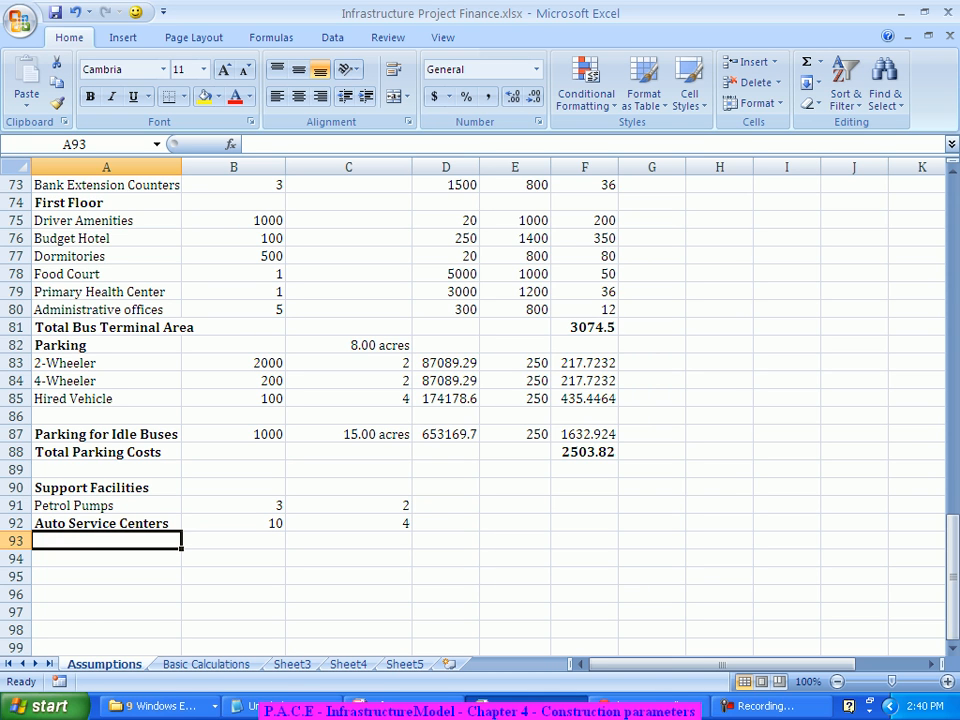
- Add an "Auto Spare part Shops" item in row 93 with quantity 10, 400 in D93 and 1000 in E93
text(Auto)
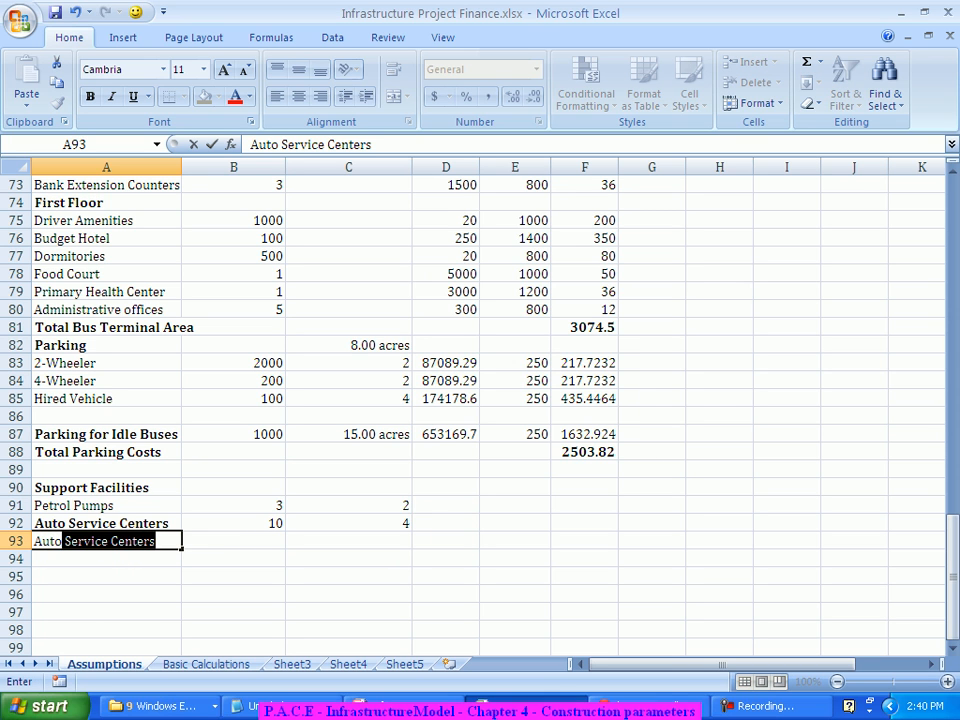
text( Spare pa)
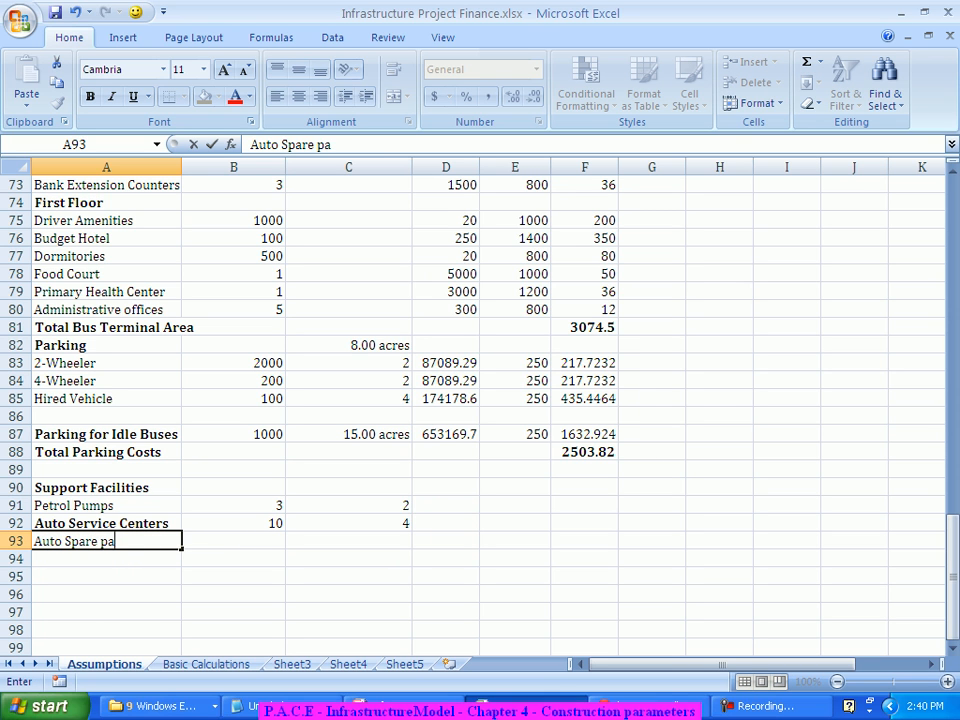
text(rt Shops)
key(Tab)
text(10)
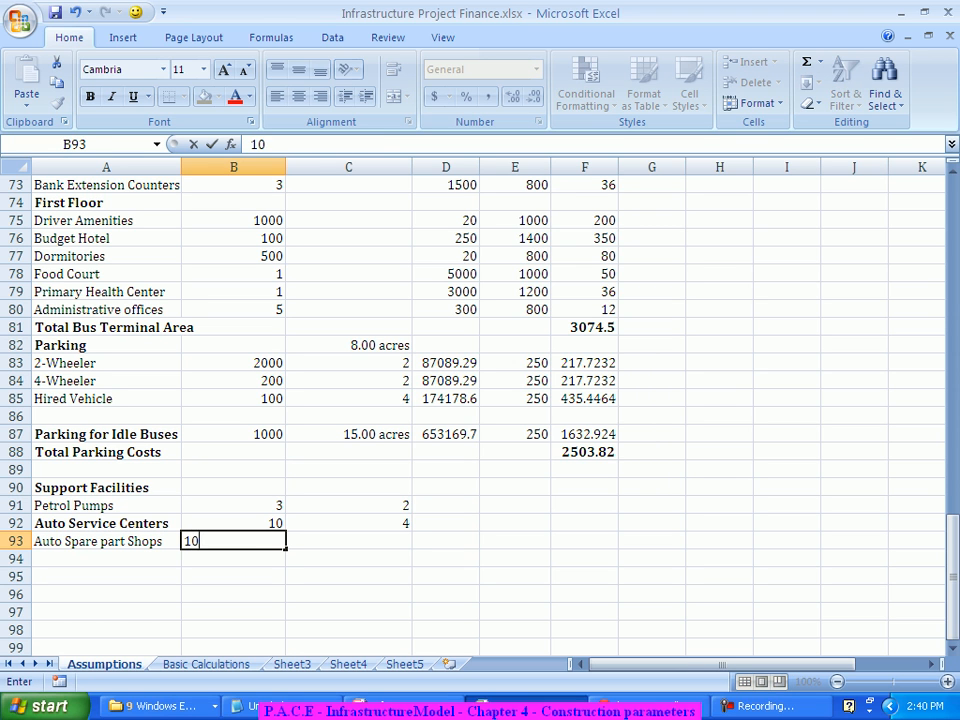
key(Tab)
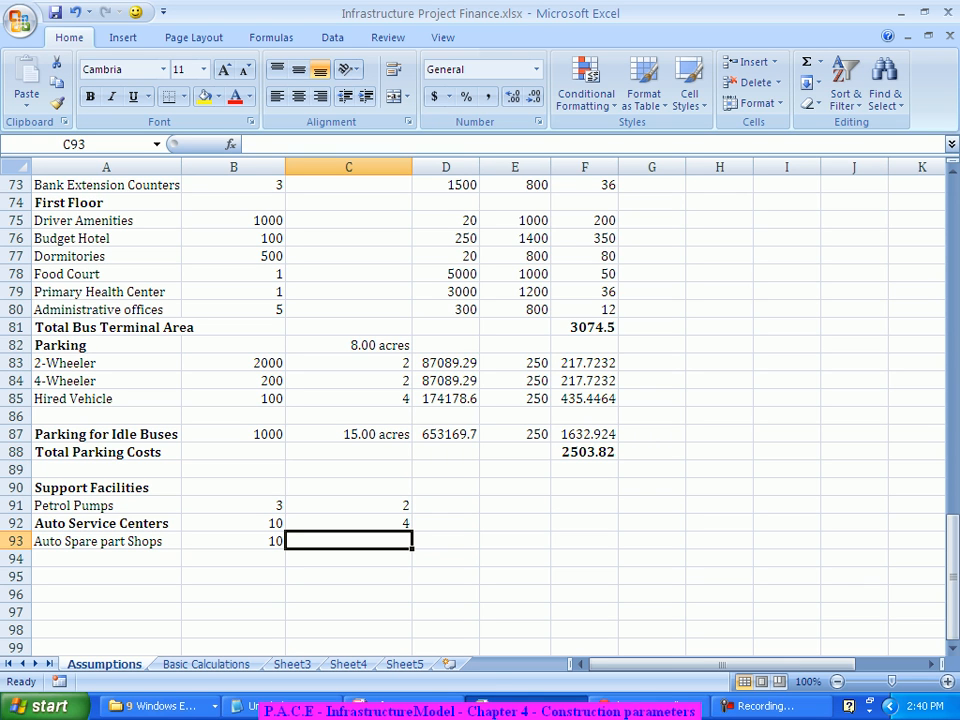
key(Right)
text(400)
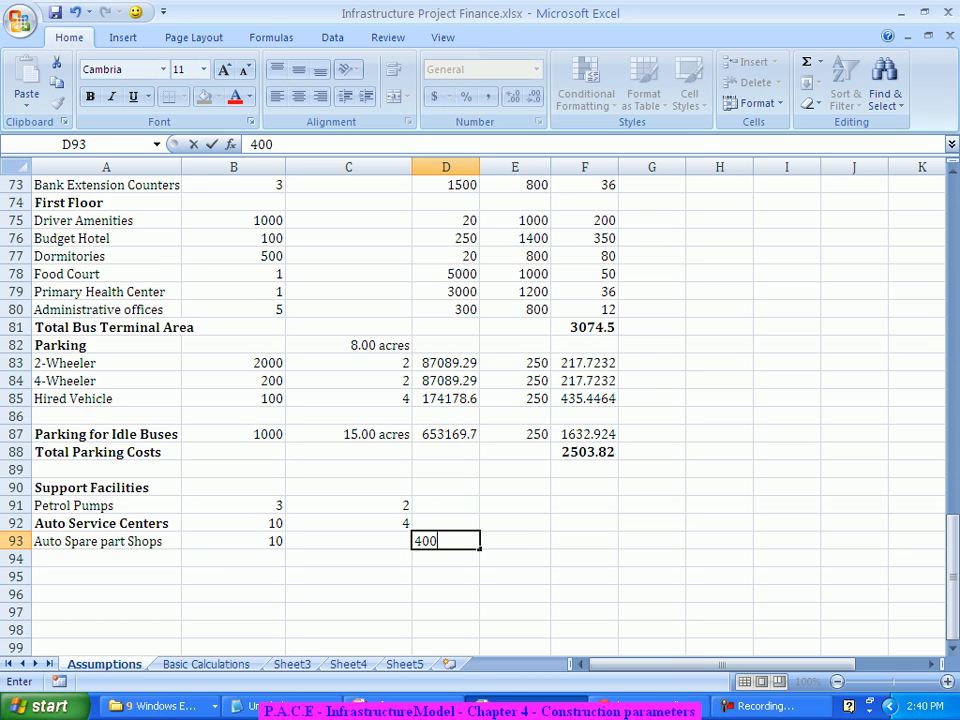
key(Right)
text(1000)
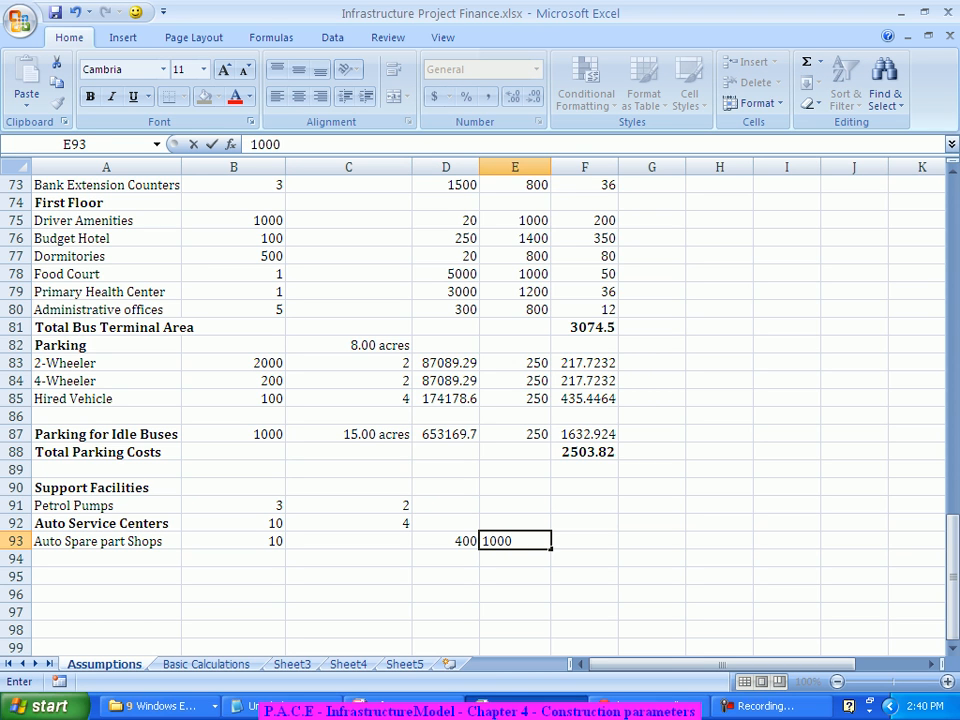
key(Right)
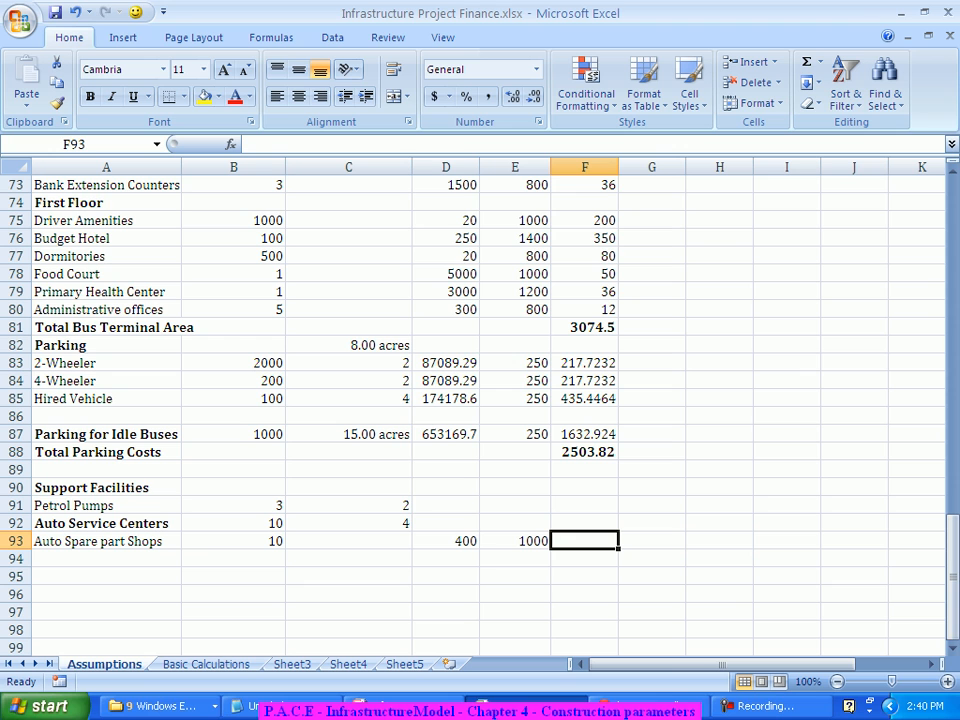
- Copy the Budget Hotel cost formula in F76 to F93 for the Auto Spare part Shops
click(585, 238)
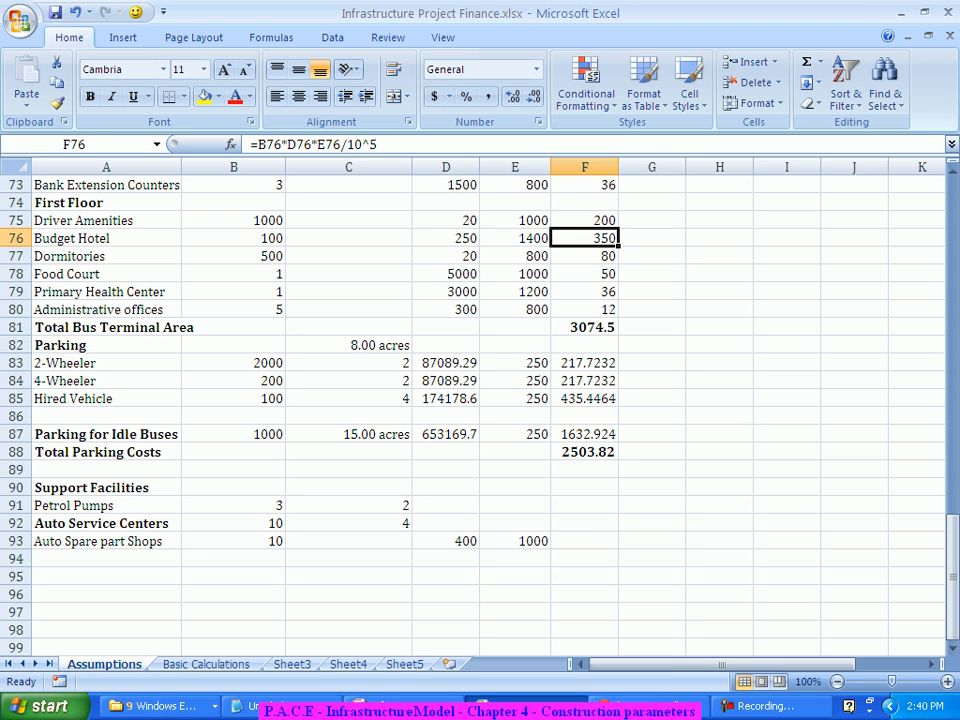
key(ctrl+c)
click(585, 541)
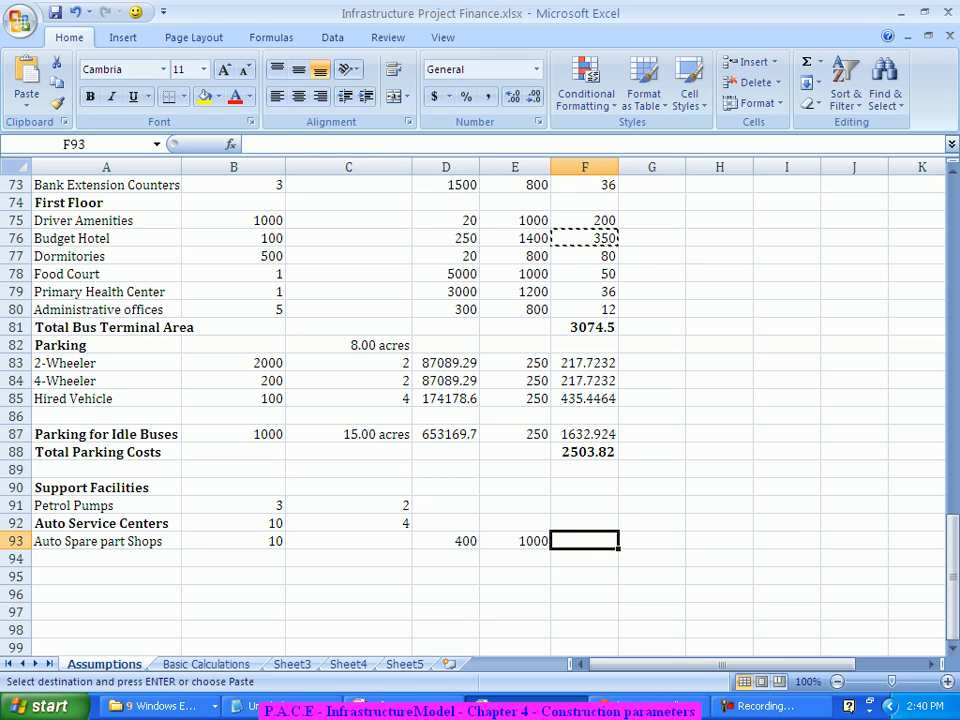
key(ctrl+v)
key(Escape)
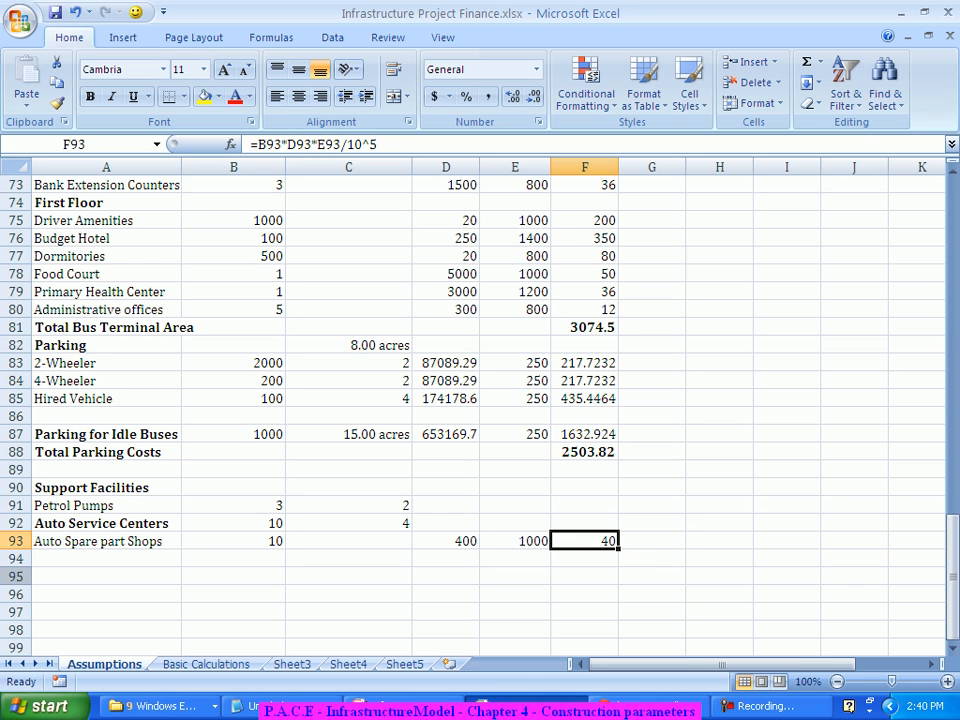
- Set the Auto Spare part Shops value in E93 to 800
click(106, 559)
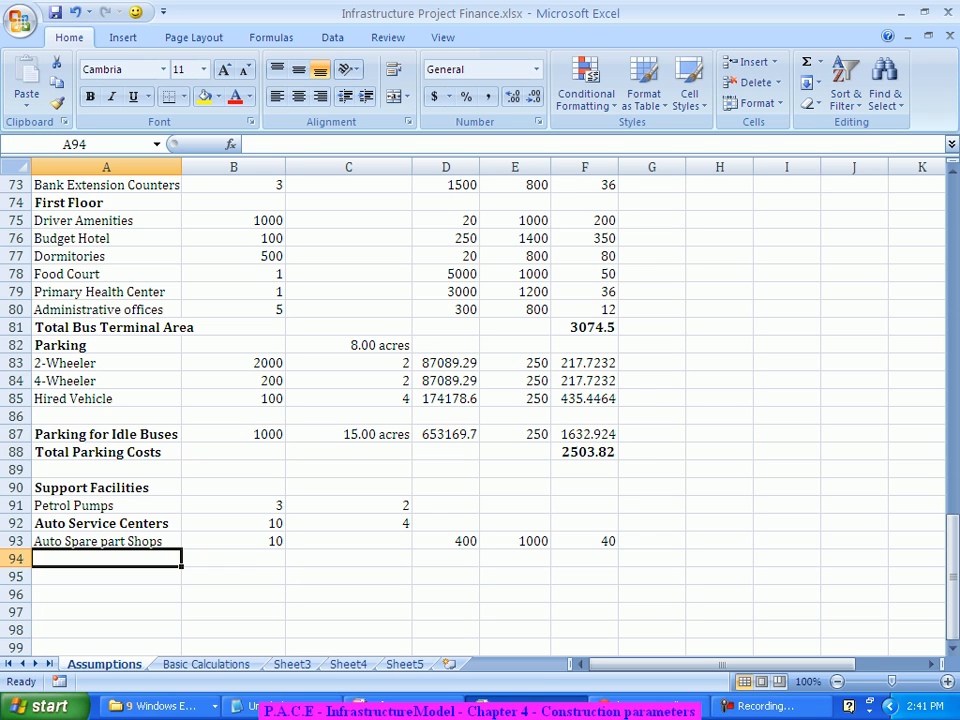
click(515, 541)
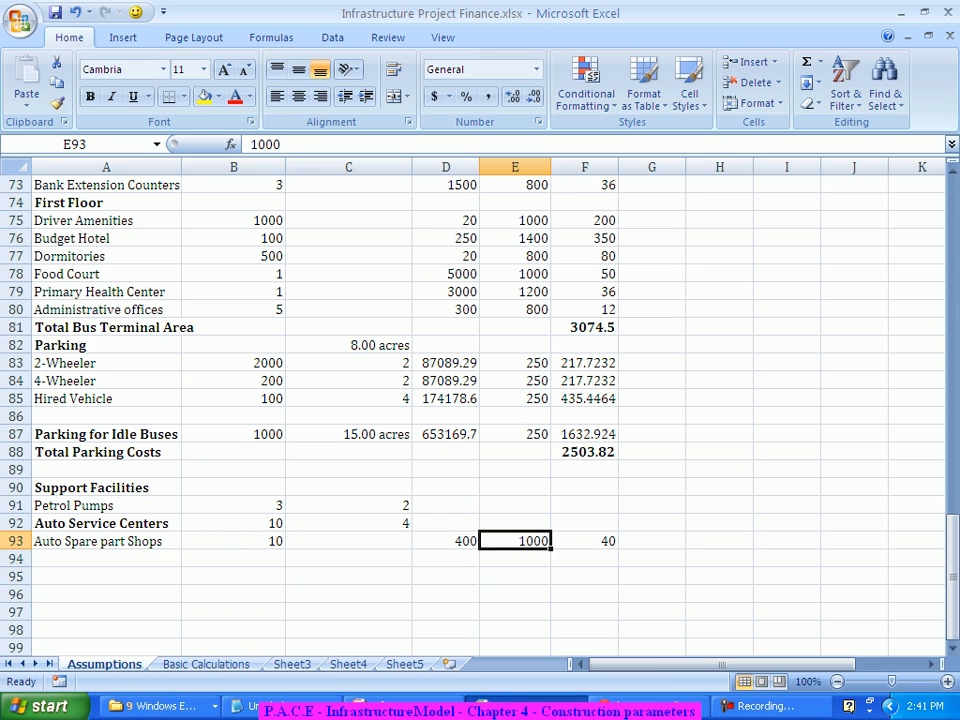
text(800)
key(Return)
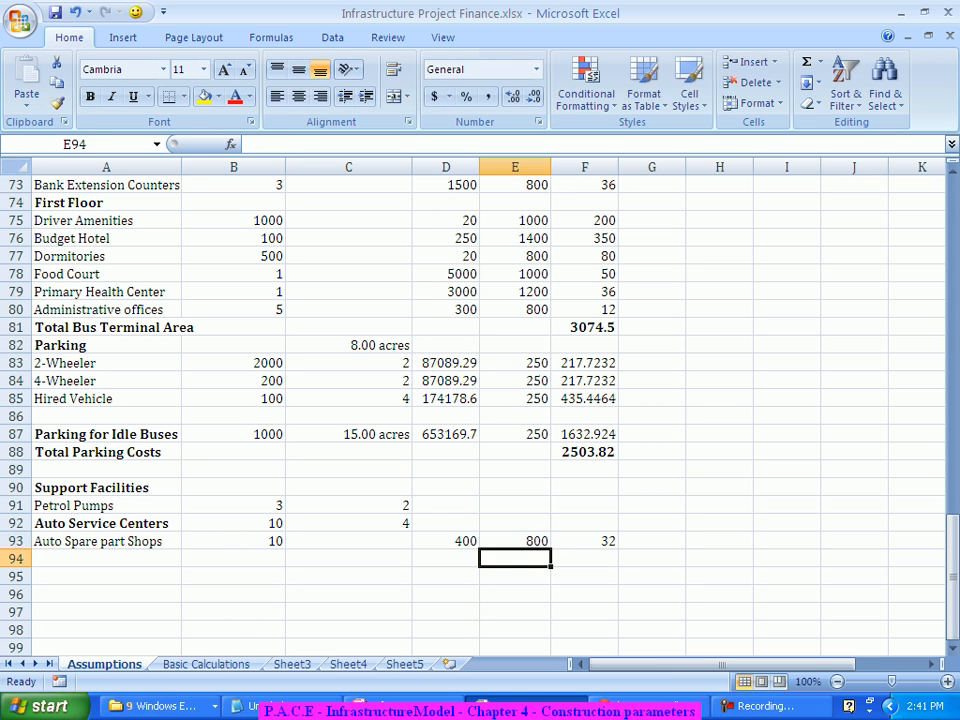
- Add an "Office Spaces for Travel Operators" item in row 94 with quantity 30, 400 in D94 and 1000 in E94
click(106, 559)
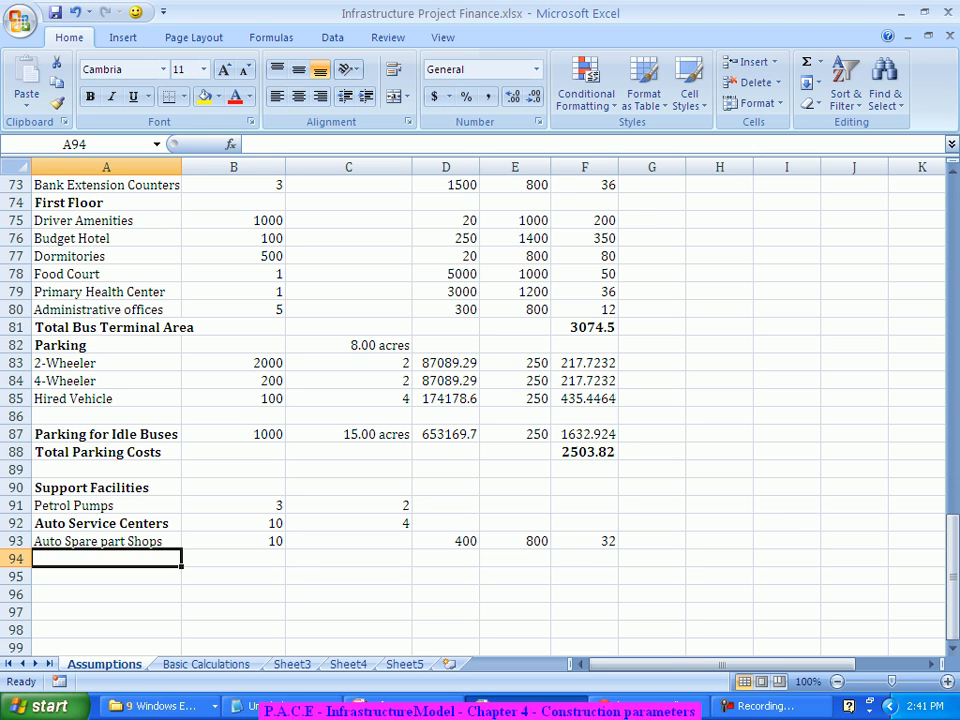
text(O)
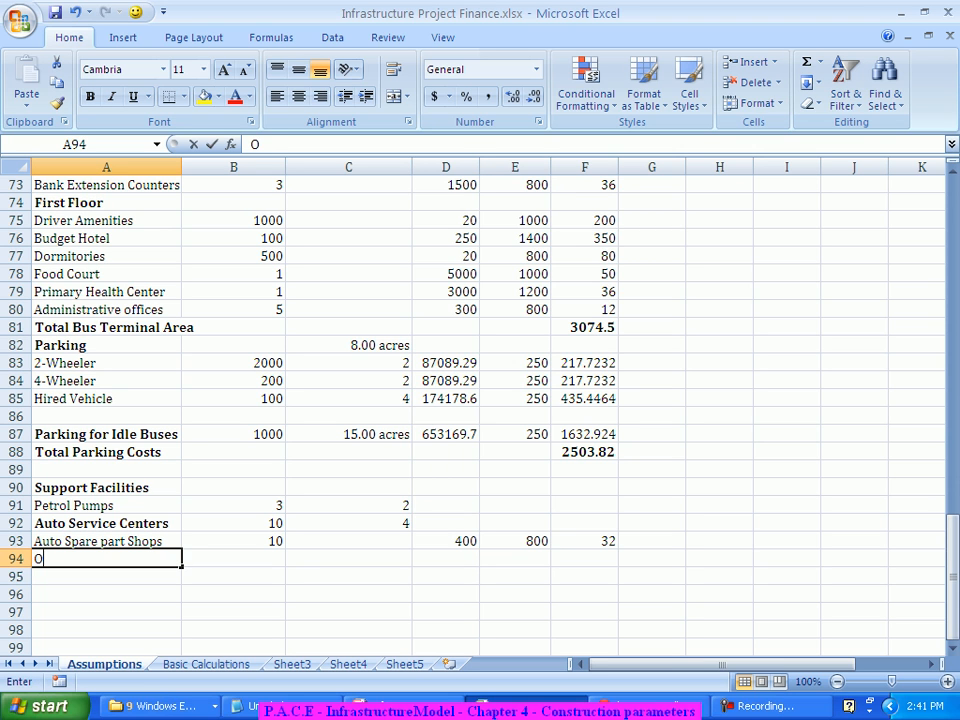
text(ffice Spac)
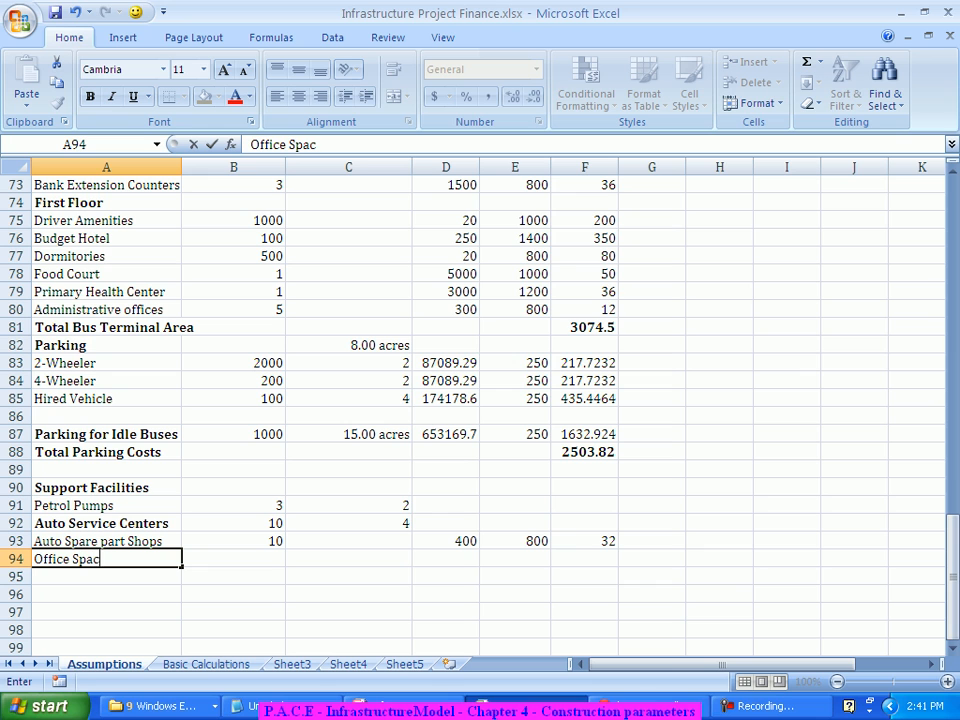
text(es for Travel)
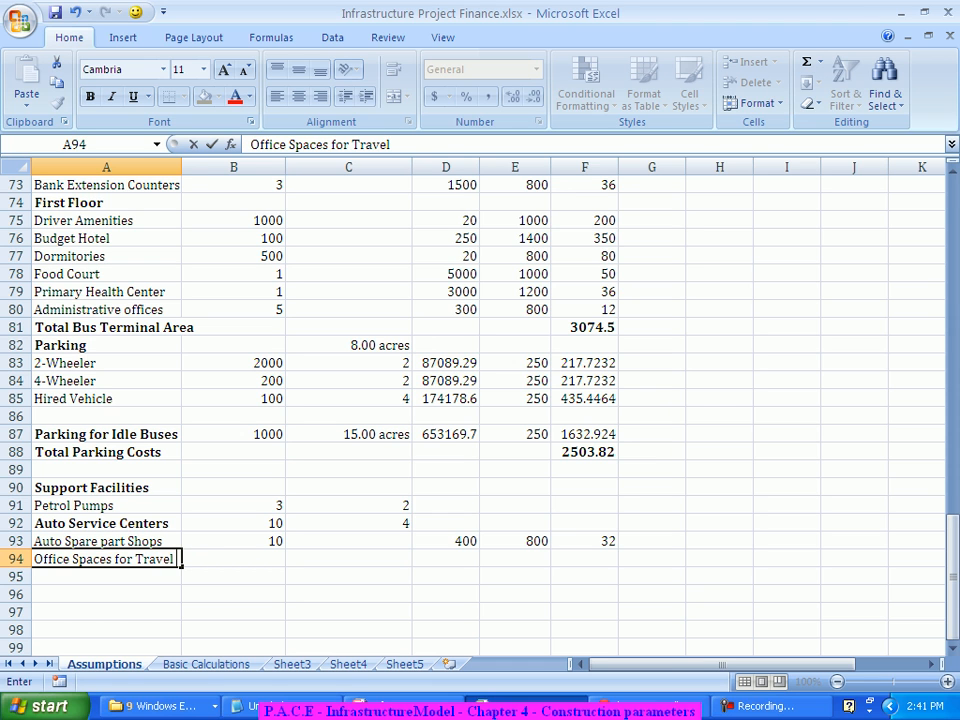
text( Operators)
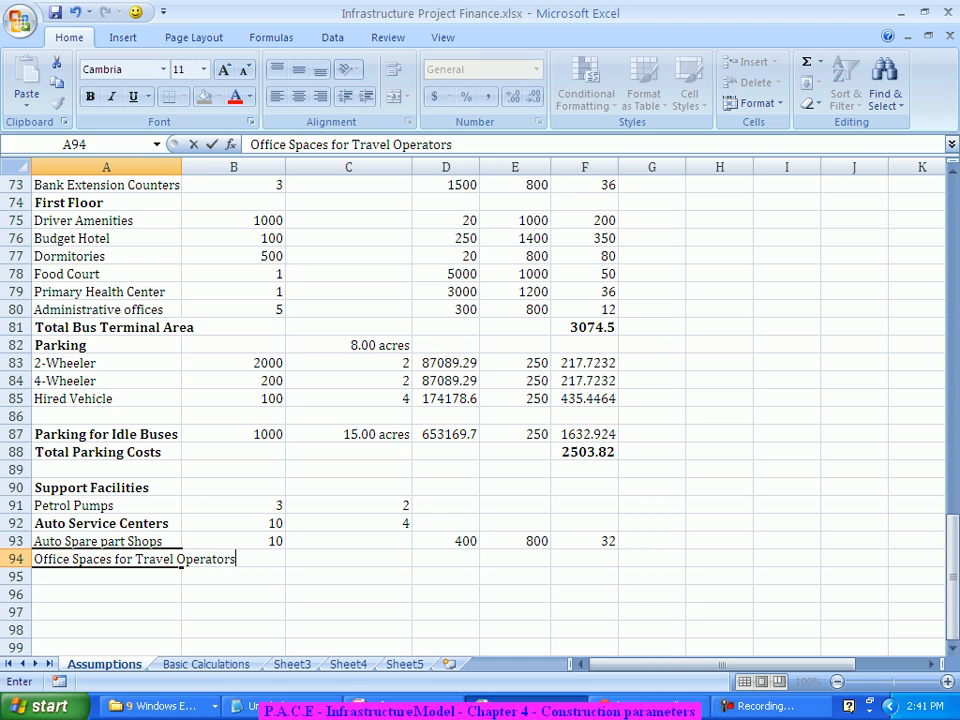
key(Tab)
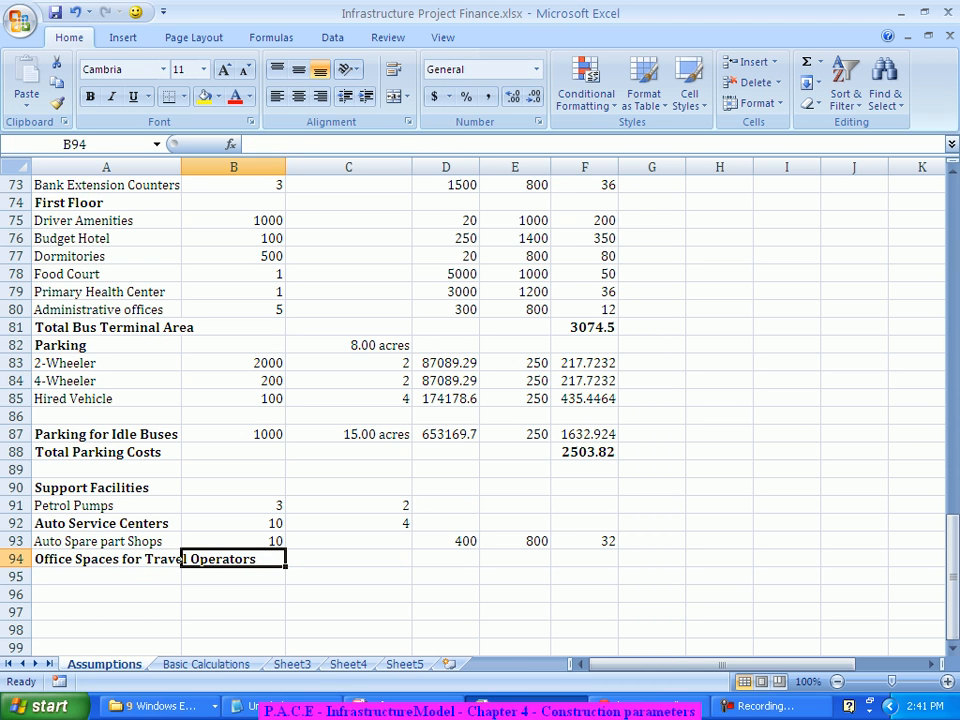
text(30)
key(Tab)
key(Tab)
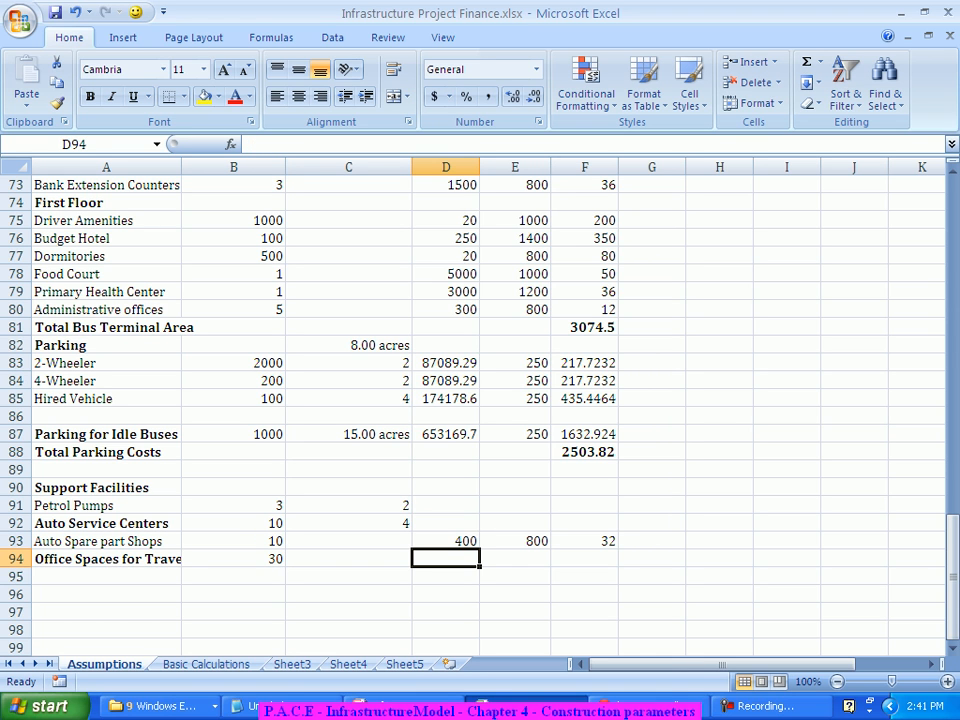
text(400)
key(Tab)
text(1000)
key(Tab)
- Copy the cost formula in F93 to F94 for the travel operators' office spaces
key(Up)
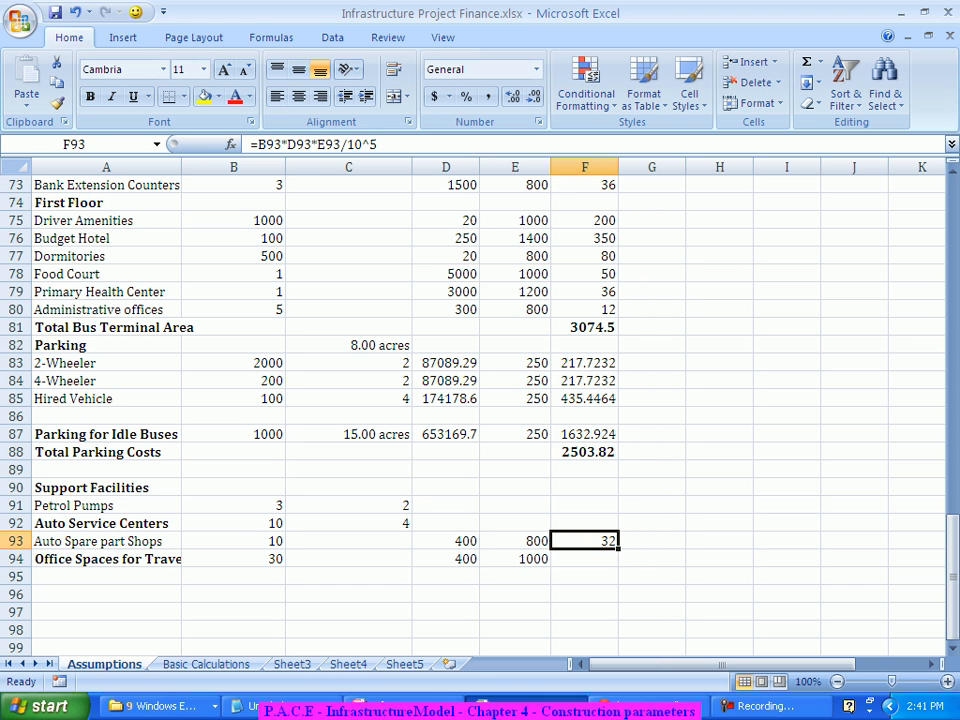
key(ctrl+c)
key(Down)
key(ctrl+v)
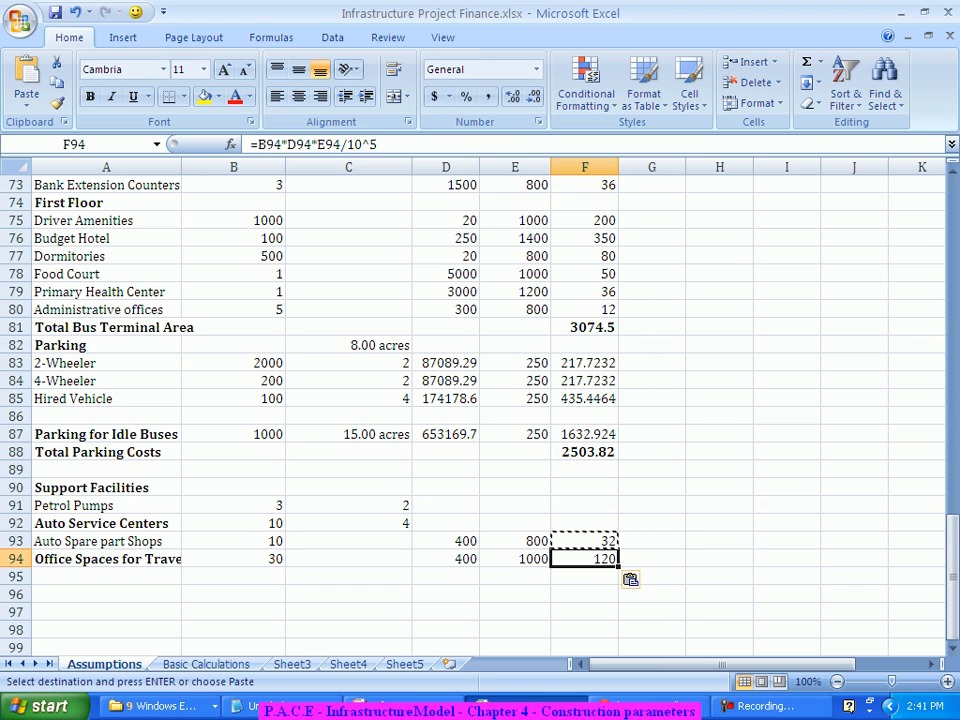
key(Escape)
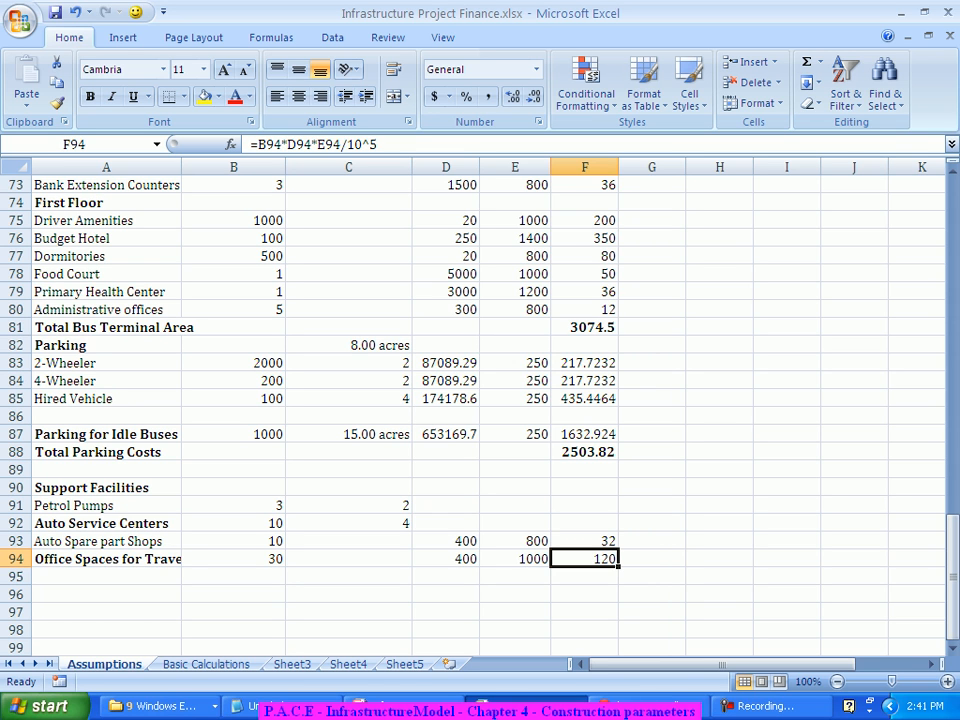
click(515, 559)
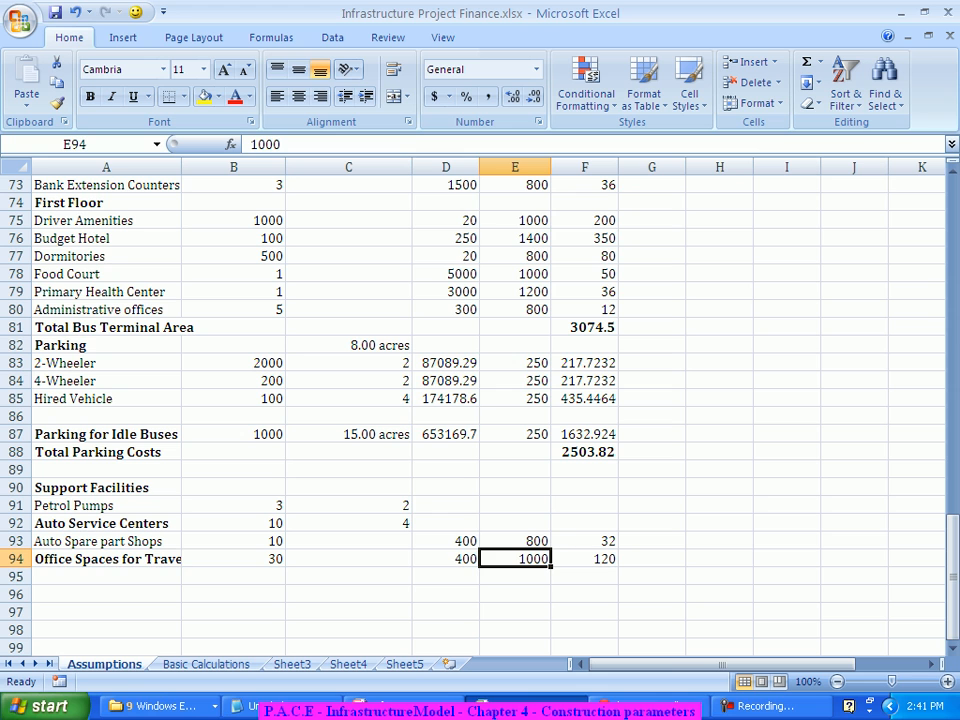
- Add an "Electric Substation" item in row 95 with area requirement 1 in C95, leaving the quantity blank
click(106, 577)
text(Ele)
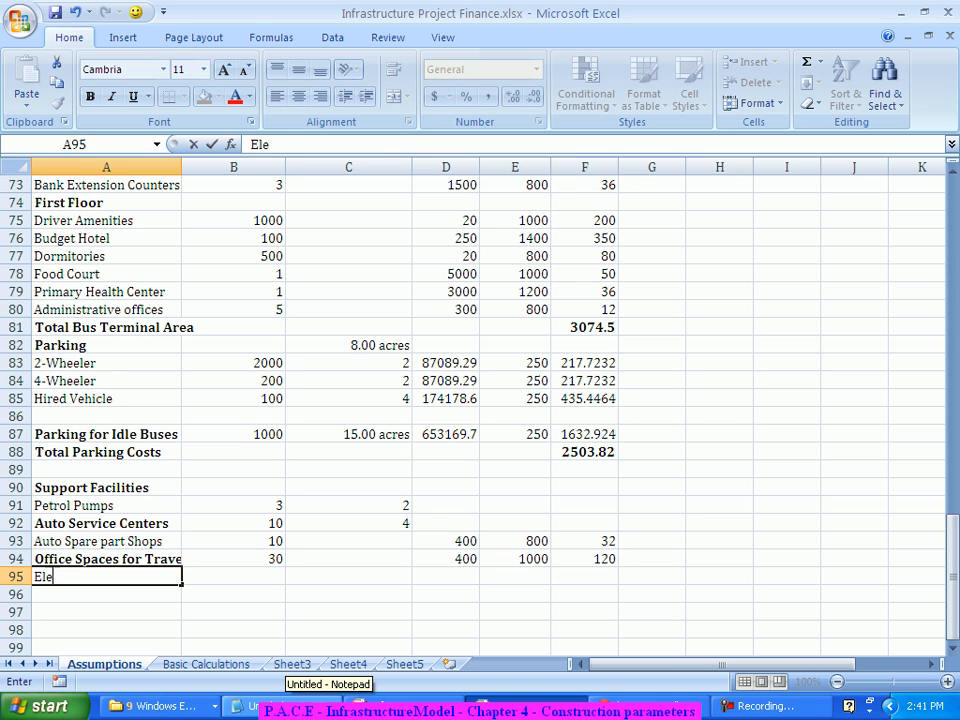
text(ctric Sub)
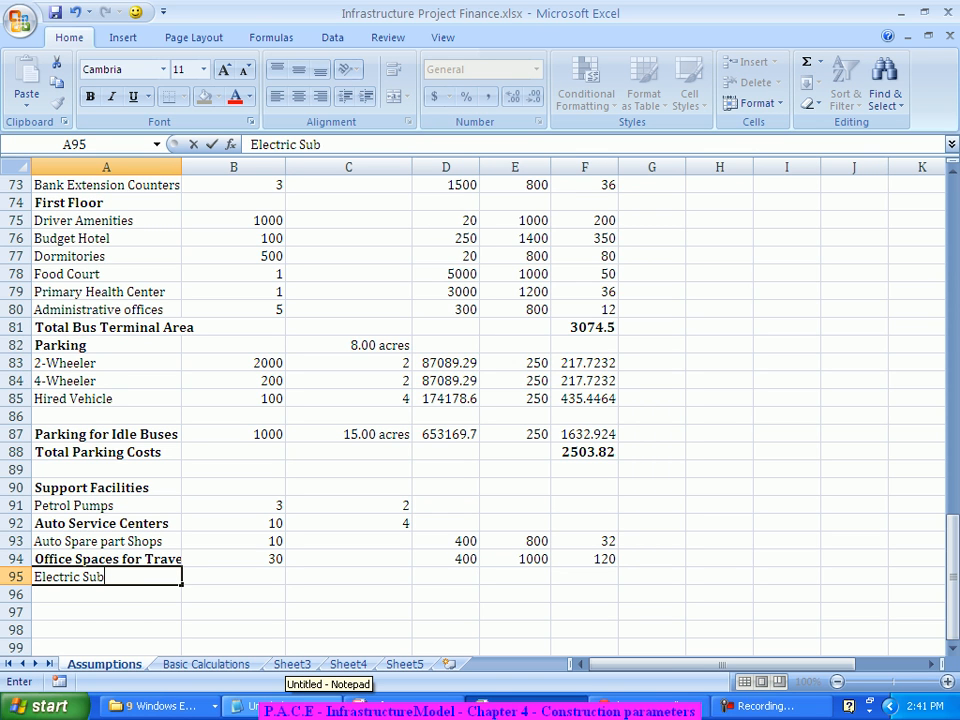
text(station)
key(Tab)
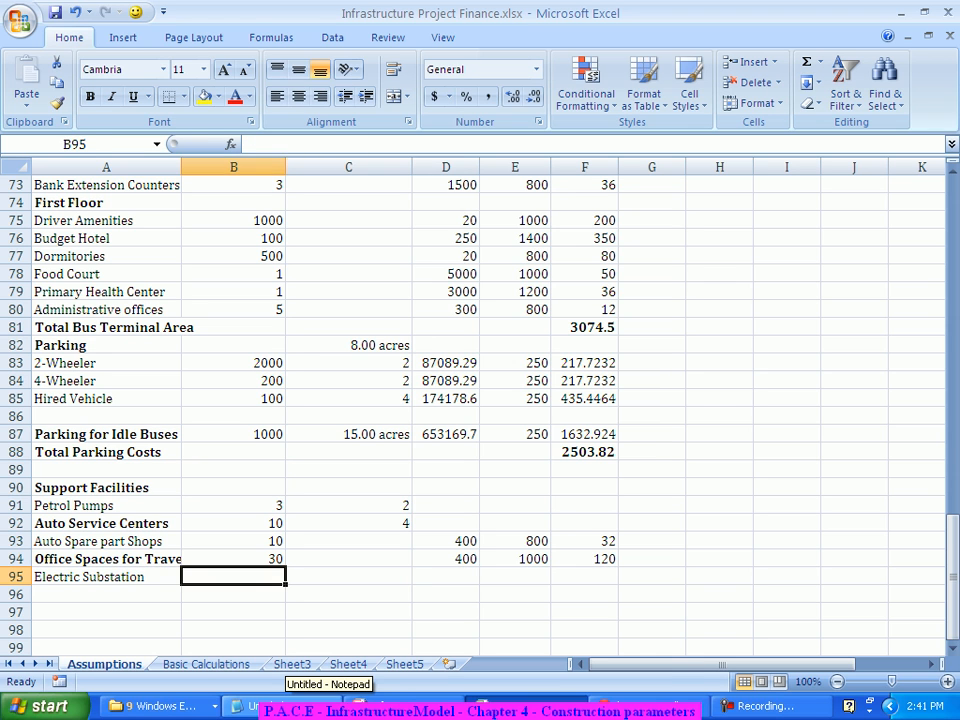
key(Tab)
text(1)
key(Return)
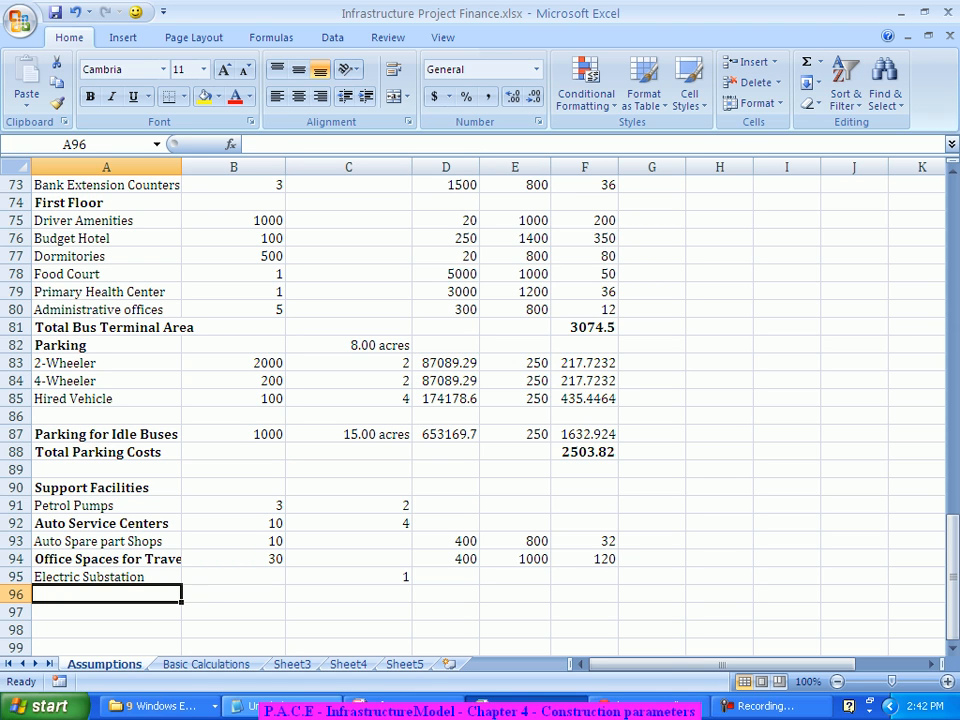
- Add a "Fire Station" item in row 96 with quantity 1, 2000 in D96 and 800 in E96
text(Fire S)
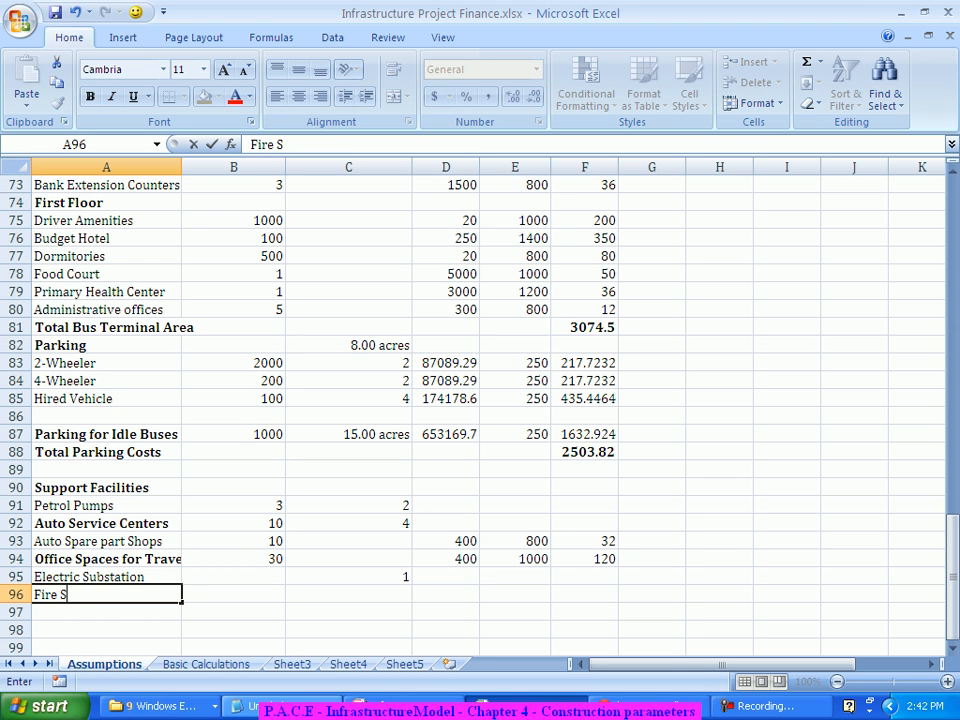
text(tation)
key(Tab)
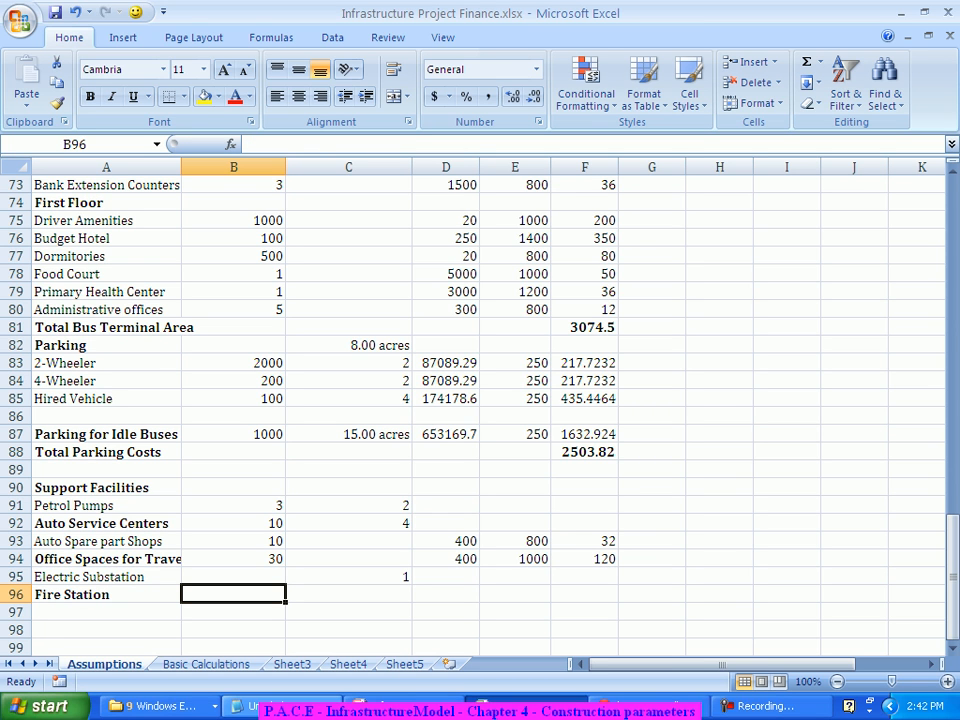
text(1)
key(Tab)
key(Tab)
text(2000)
key(Tab)
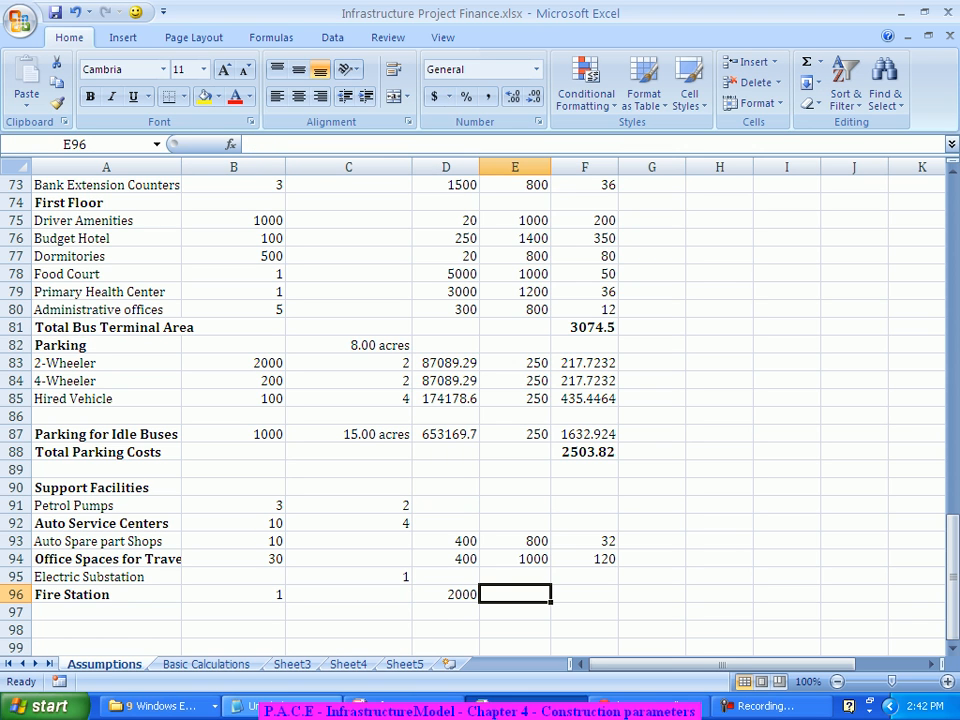
text(800)
key(Tab)
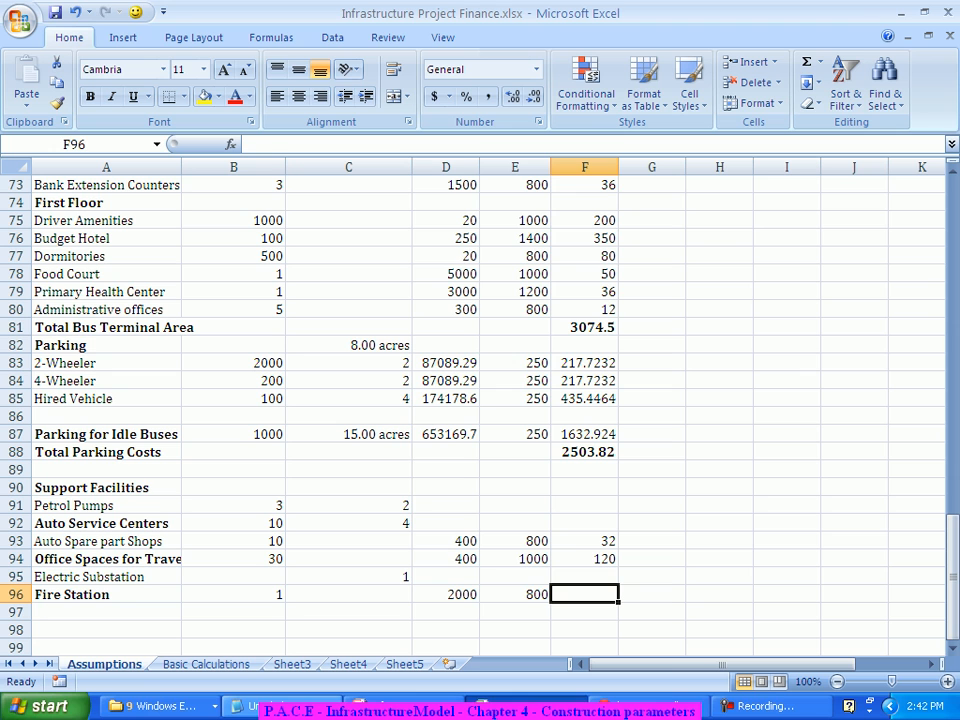
- Copy the cost formula in F94 to F96 for the Fire Station
key(Up)
key(Up)
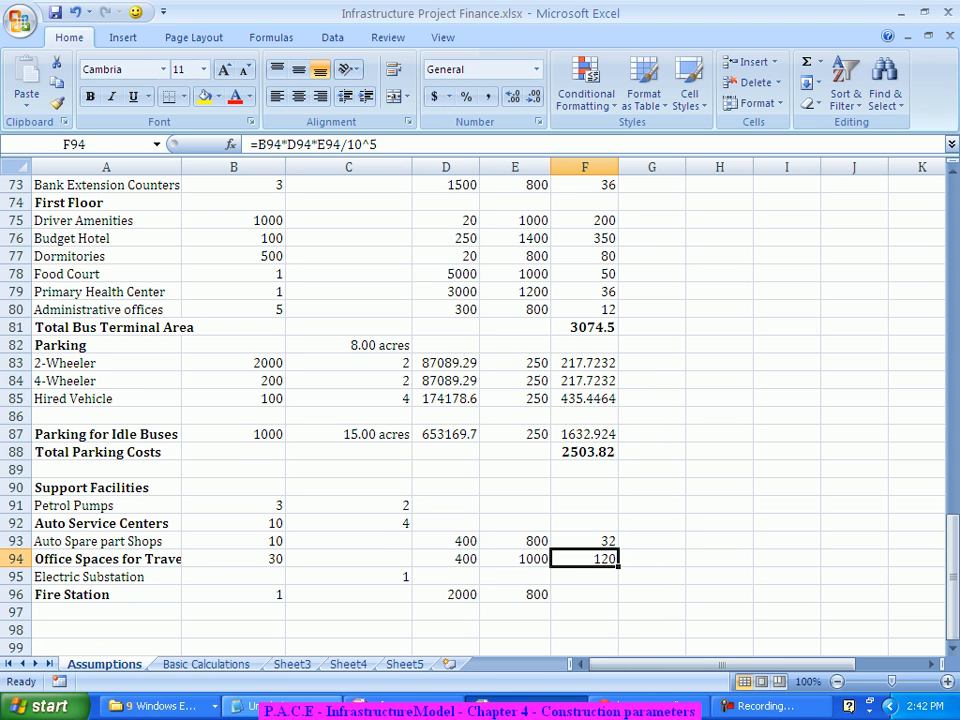
key(ctrl+c)
key(Down)
key(Down)
key(ctrl+v)
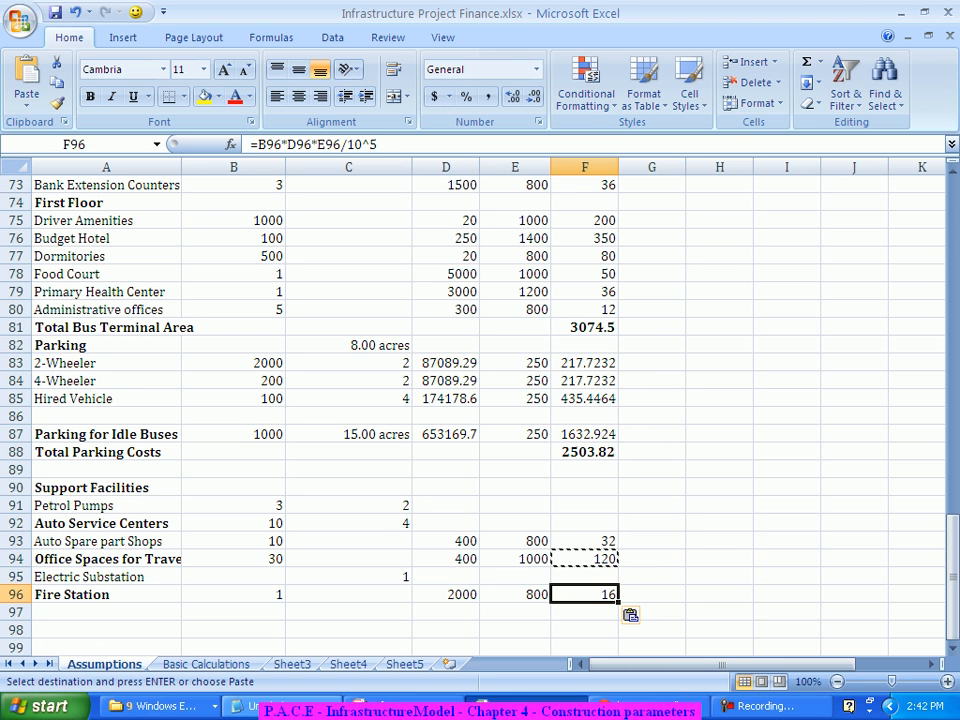
key(Escape)
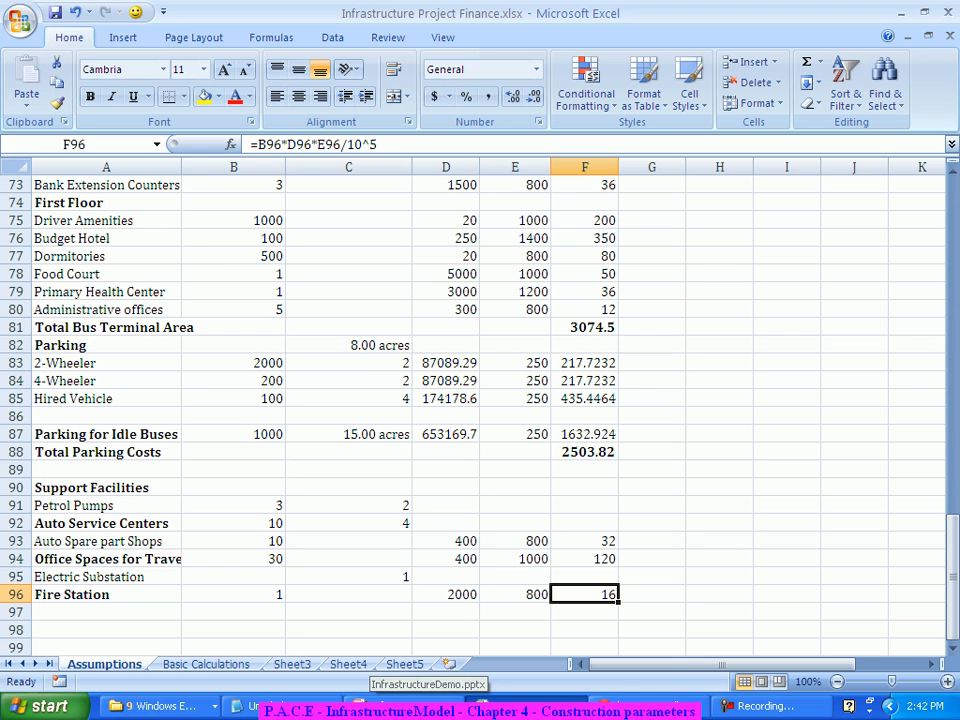
- Copy the non-bold formatting of the Petrol Pumps label in A91 onto the facility labels in A92:A96
scroll(480, 400, down, 1)
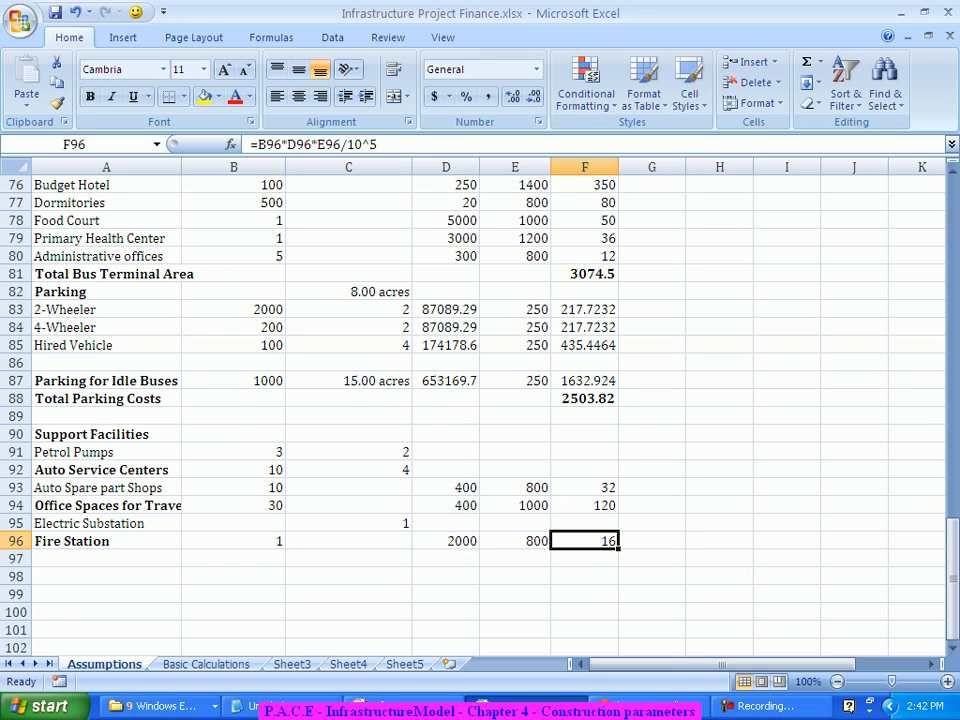
click(106, 452)
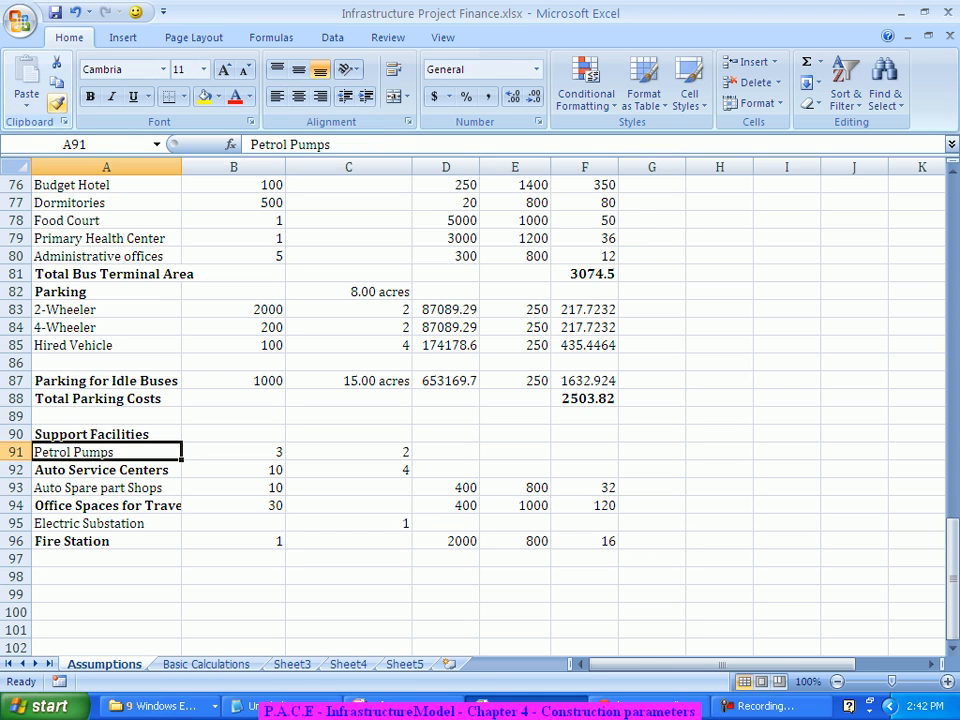
click(57, 103)
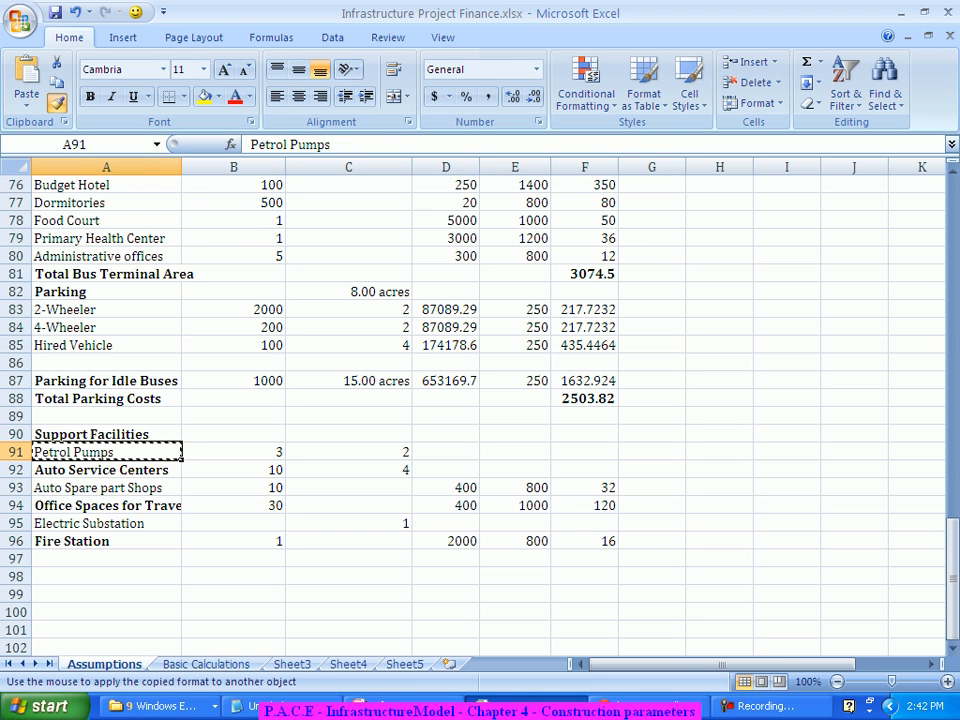
drag(100, 470, 100, 541)
click(106, 576)
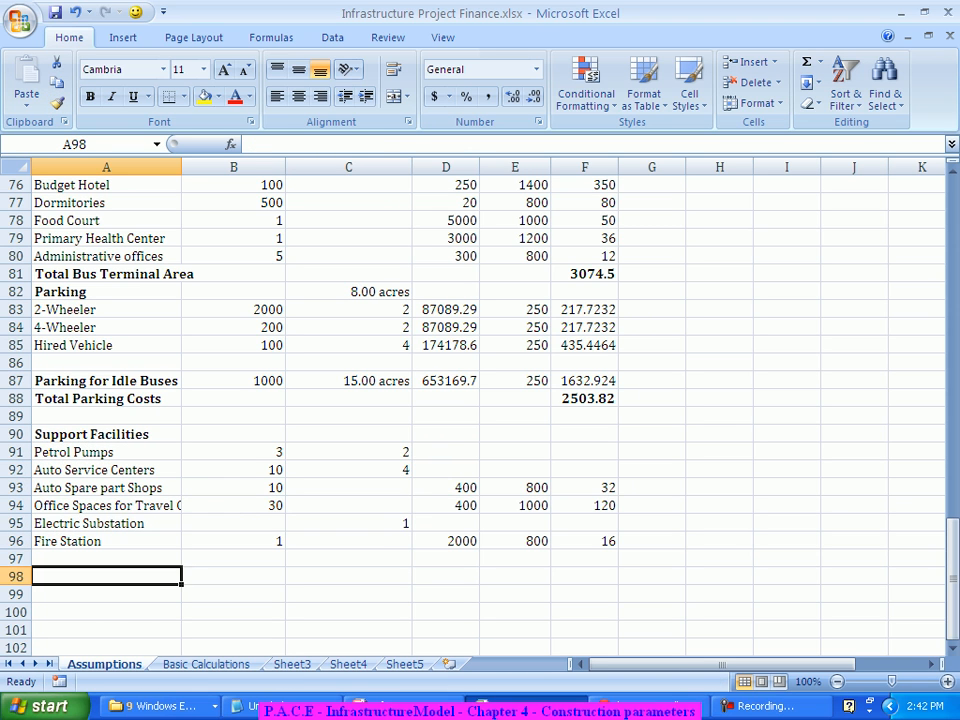
- Add a bold "Total Support Facilities" label in A97, below the Fire Station row
click(106, 523)
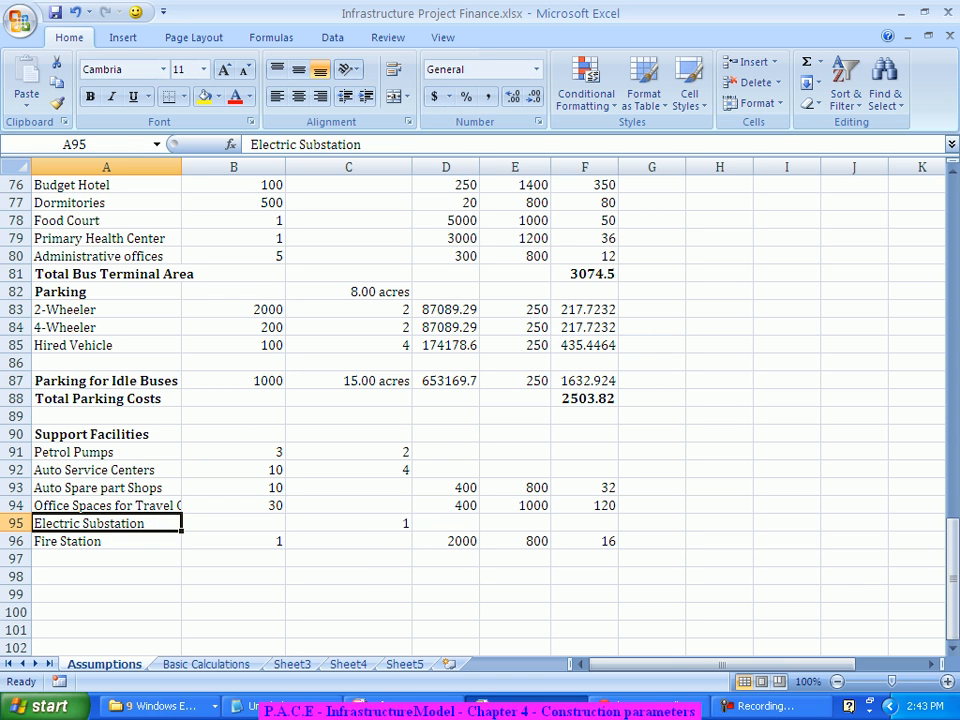
click(106, 559)
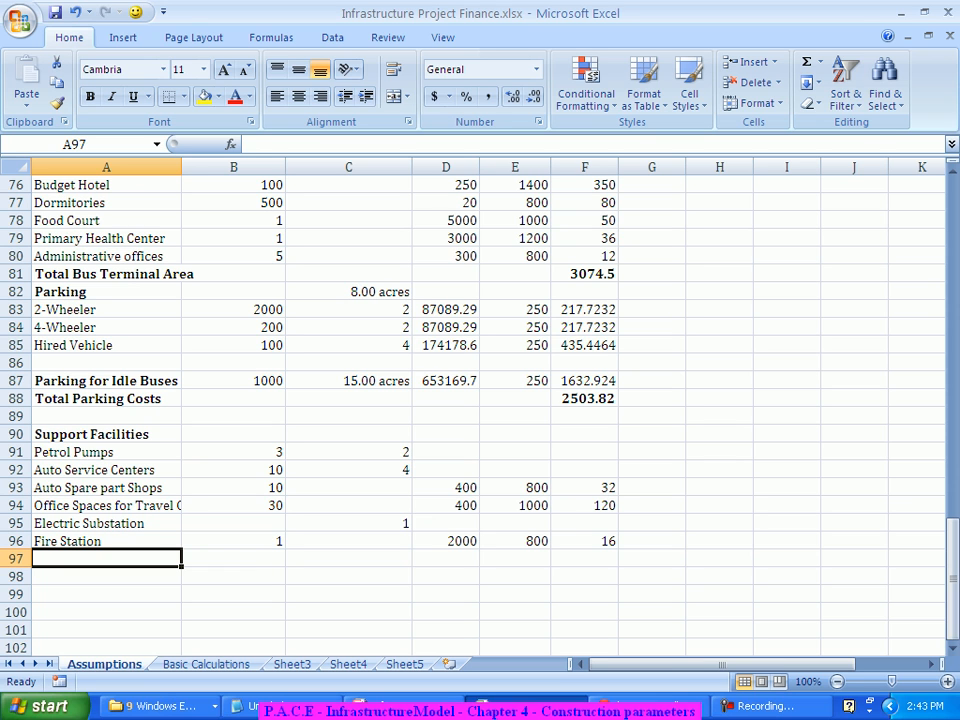
key(ctrl+b)
text(Total)
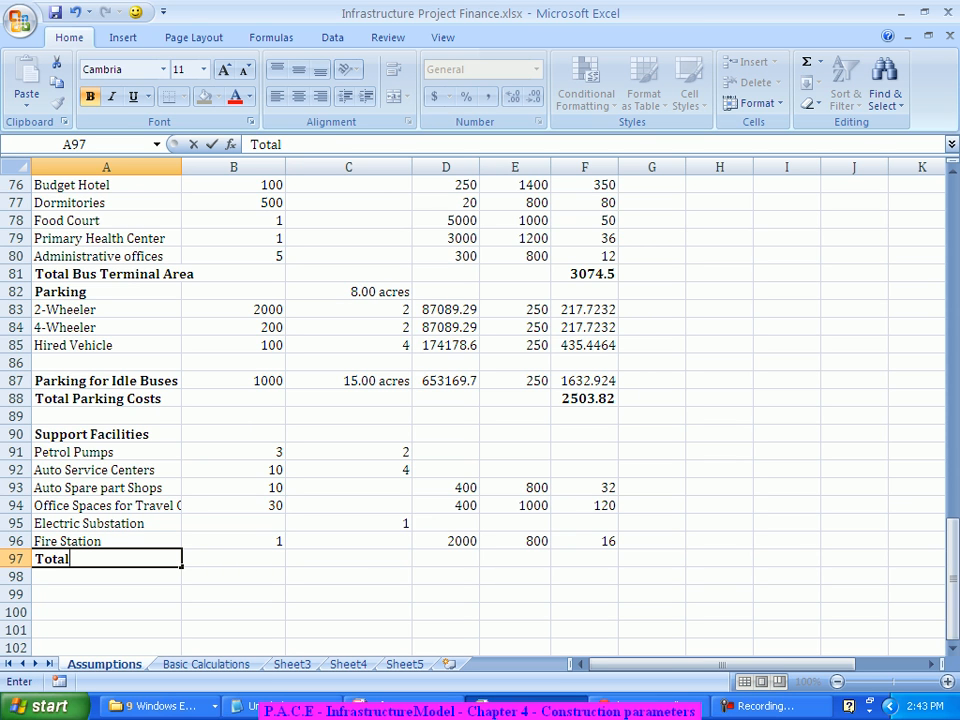
text( Support)
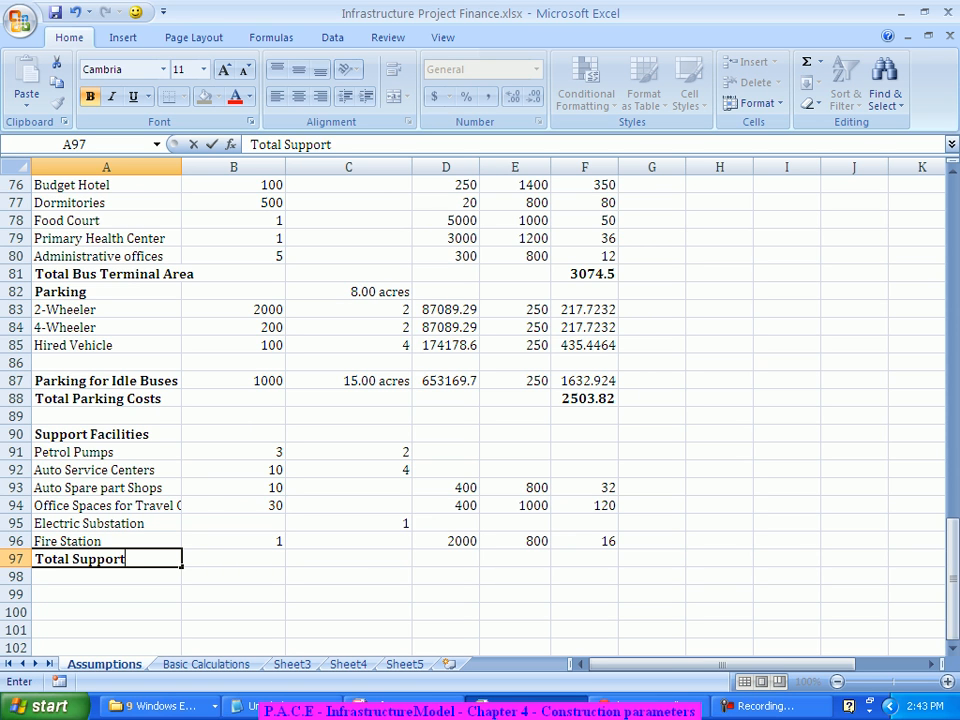
text( Facilities)
- Enter a SUM formula in F97 that totals the support facility costs in F91:F96
key(Tab)
key(Tab)
key(Tab)
key(Tab)
key(Tab)
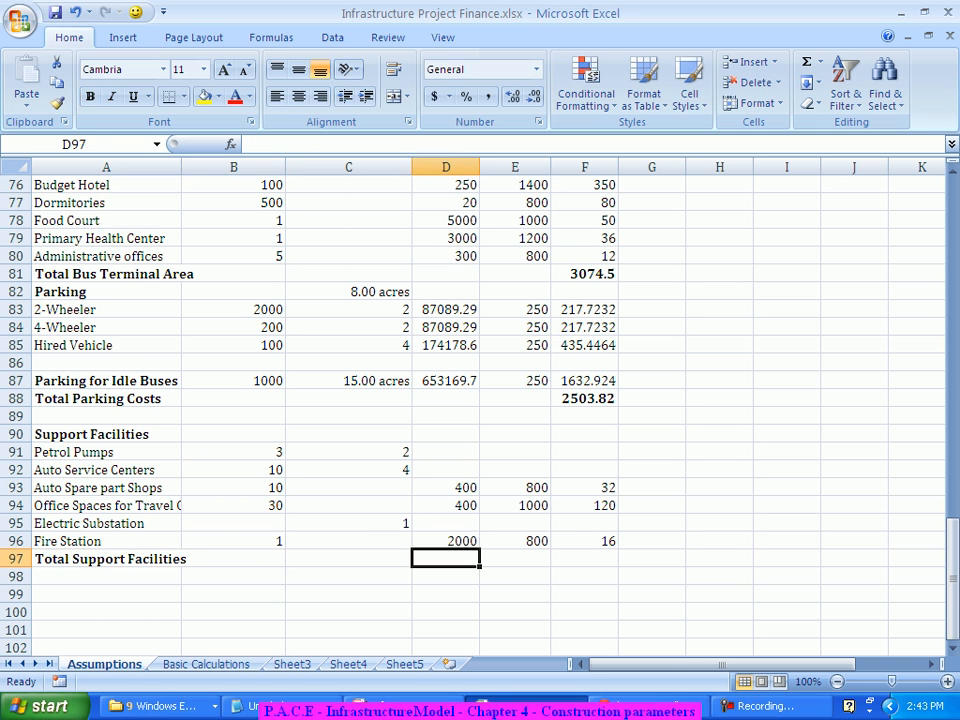
text(=Sum)
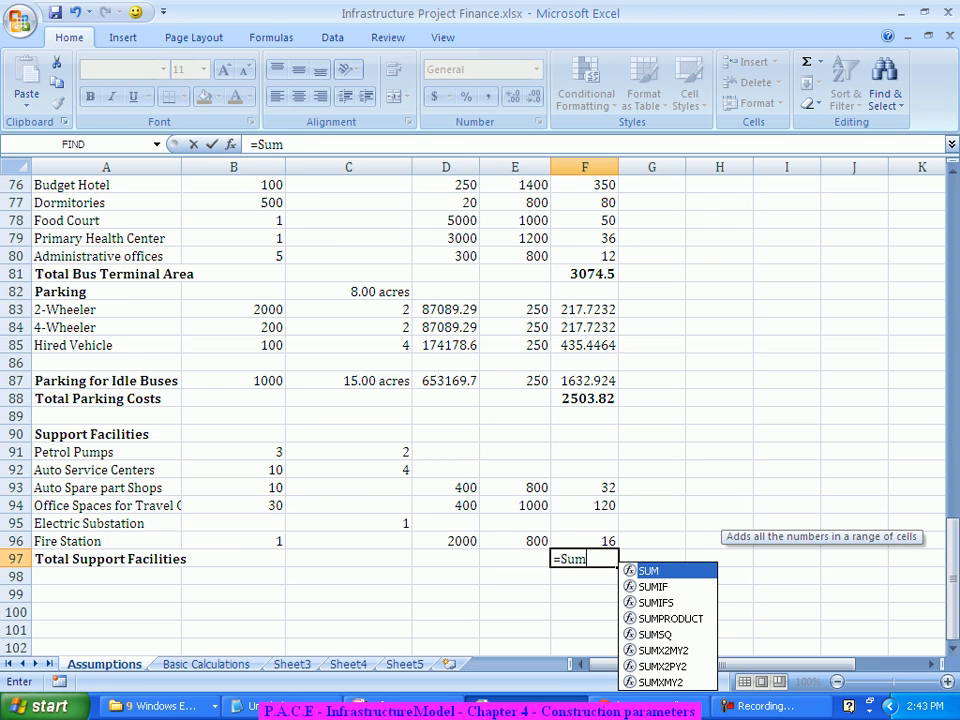
key(Tab)
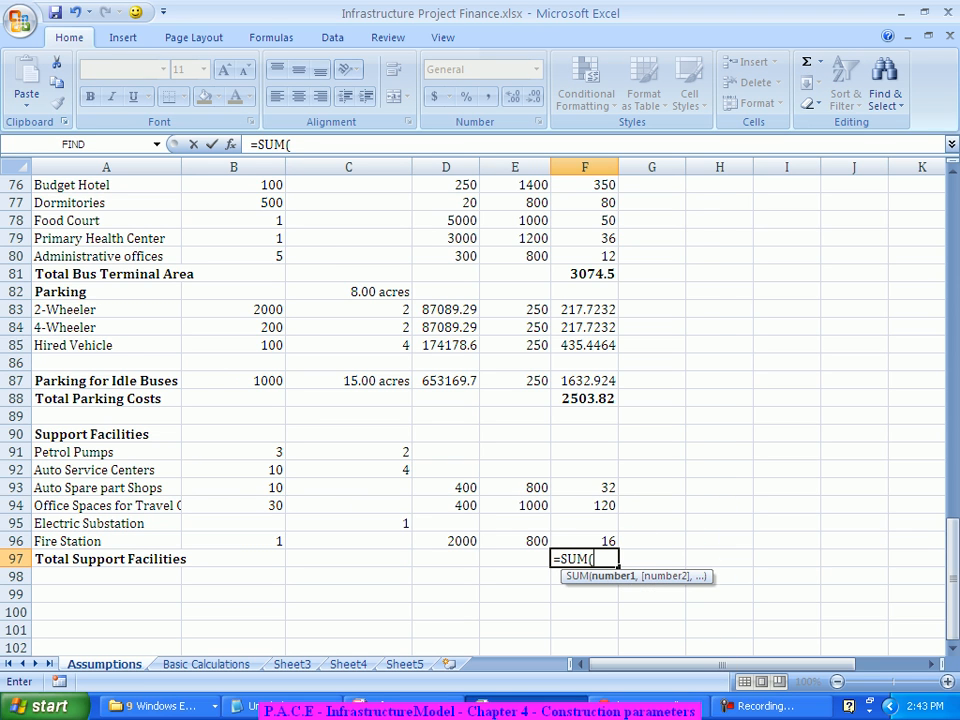
drag(585, 452, 585, 541)
text())
key(Return)
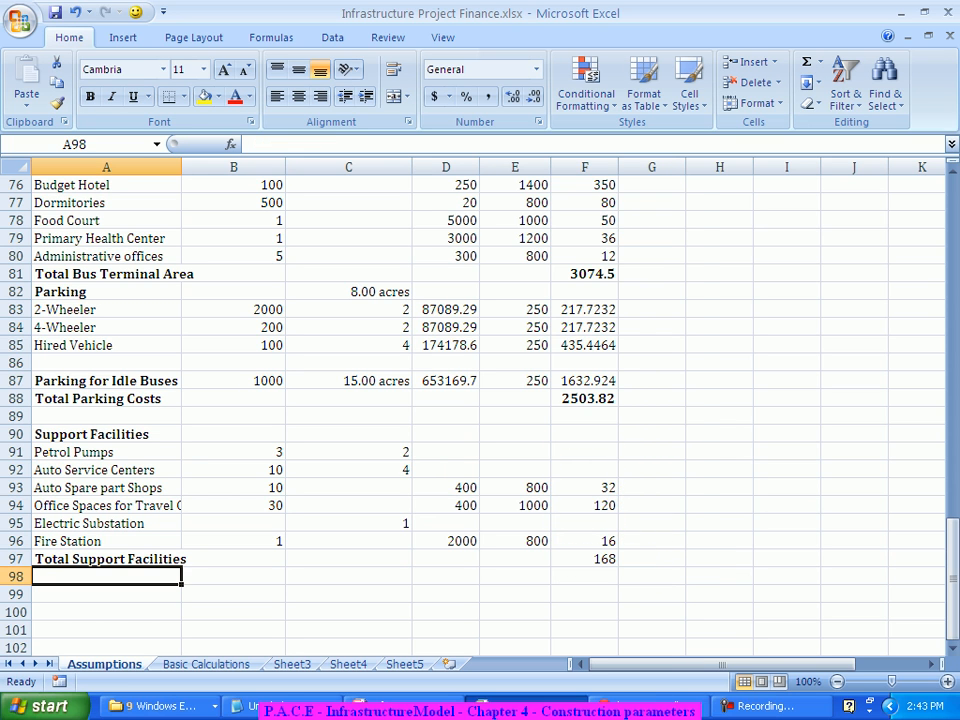
- Make the support facilities total in F97 bold
key(Up)
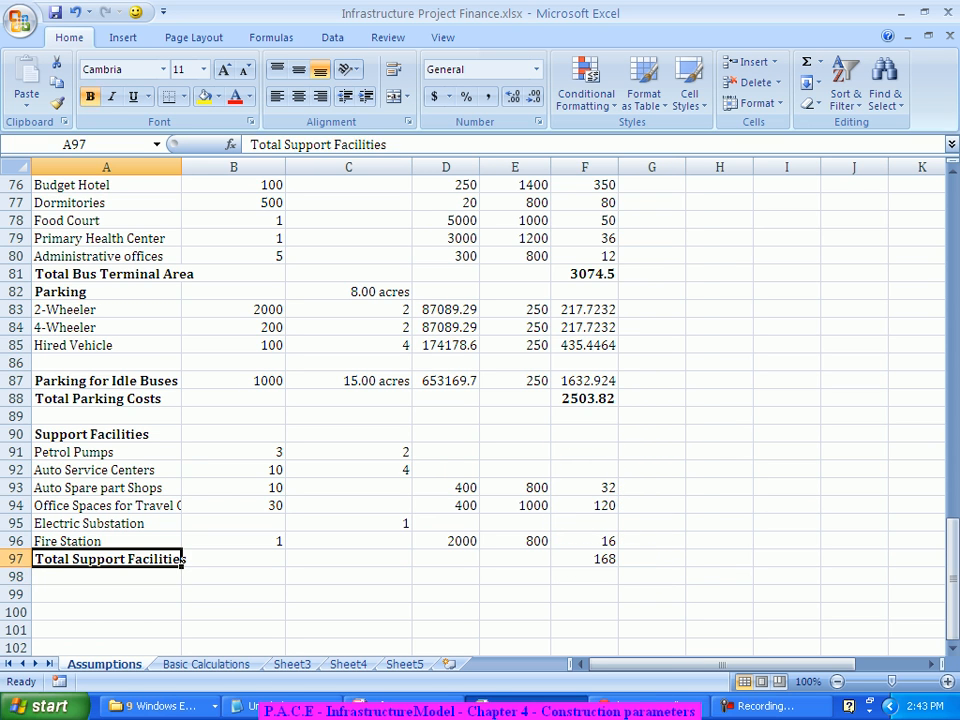
key(Right)
key(Right)
key(Right)
key(Right)
key(Right)
key(ctrl+b)
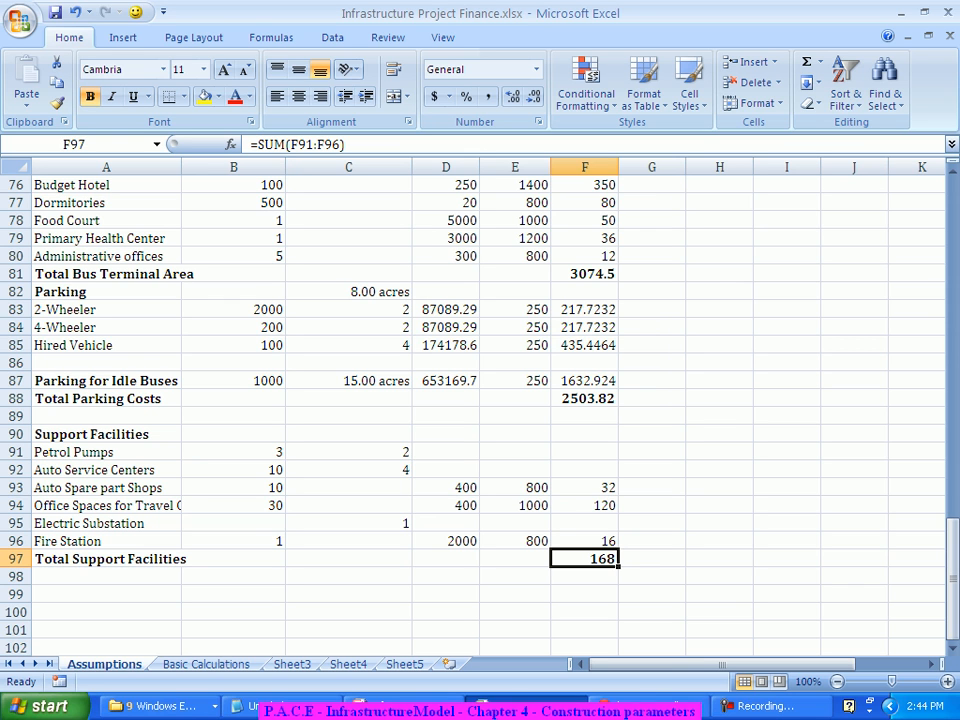
- Enter 600 in F95 as the total cost of the Electric Substation
click(584, 523)
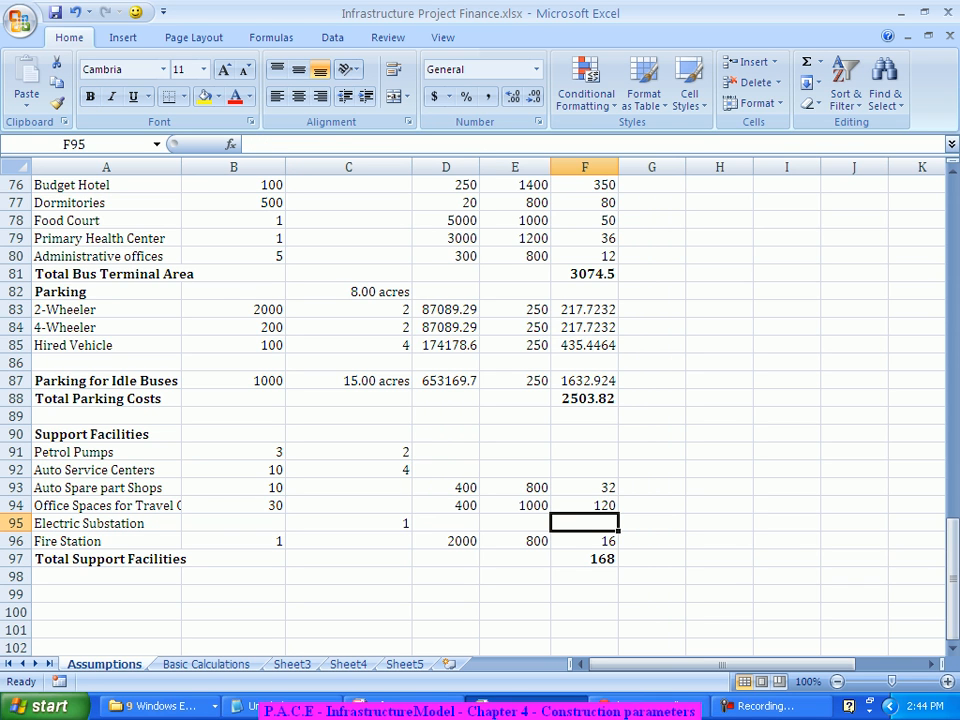
text(600)
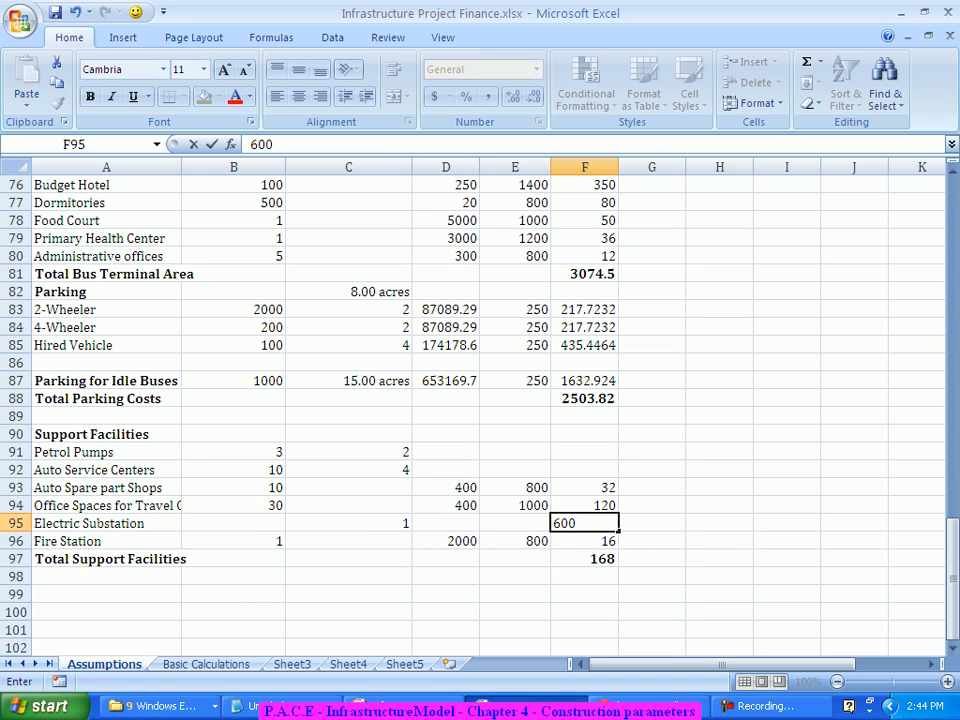
key(Return)
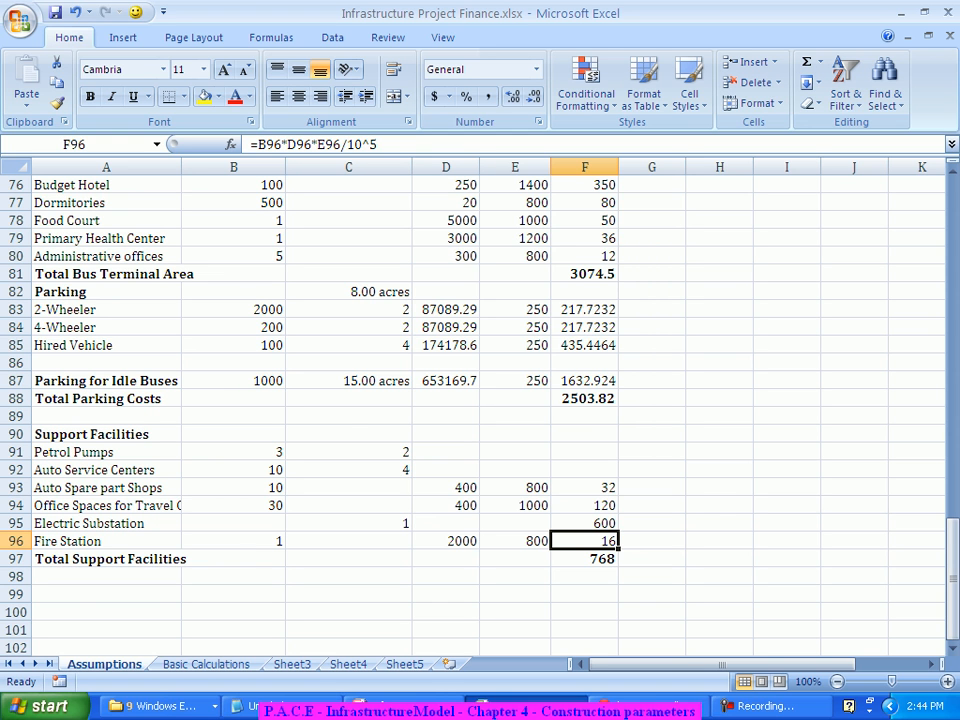
- Set the Support Facilities area requirement in C90 to 12 and copy the acres number format from C87 onto it
scroll(480, 400, up, 6)
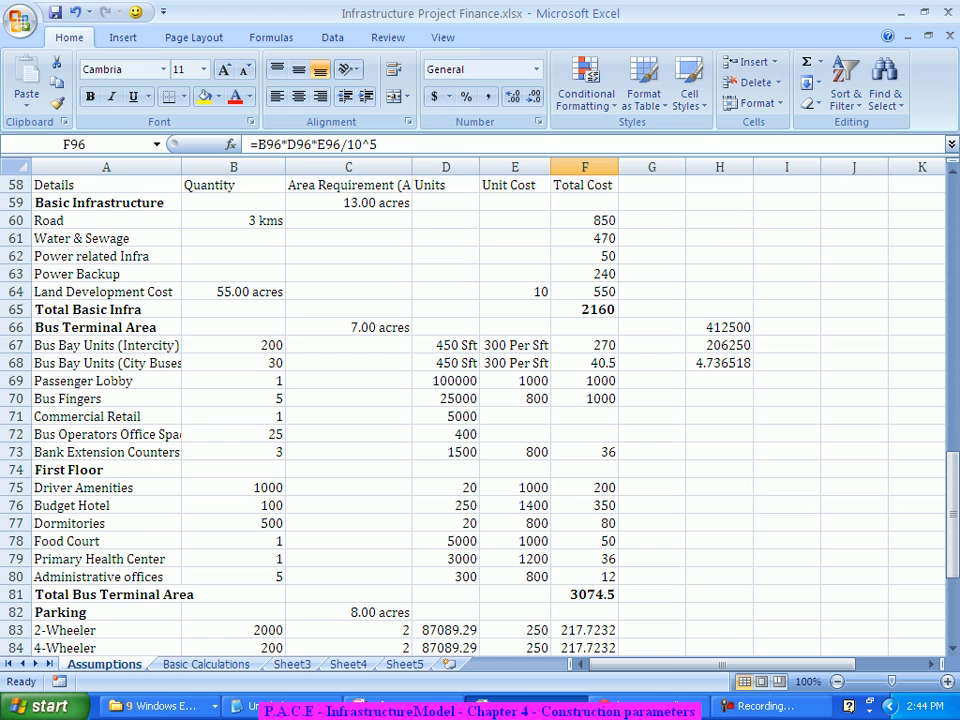
scroll(480, 400, up, 3)
scroll(480, 400, down, 2)
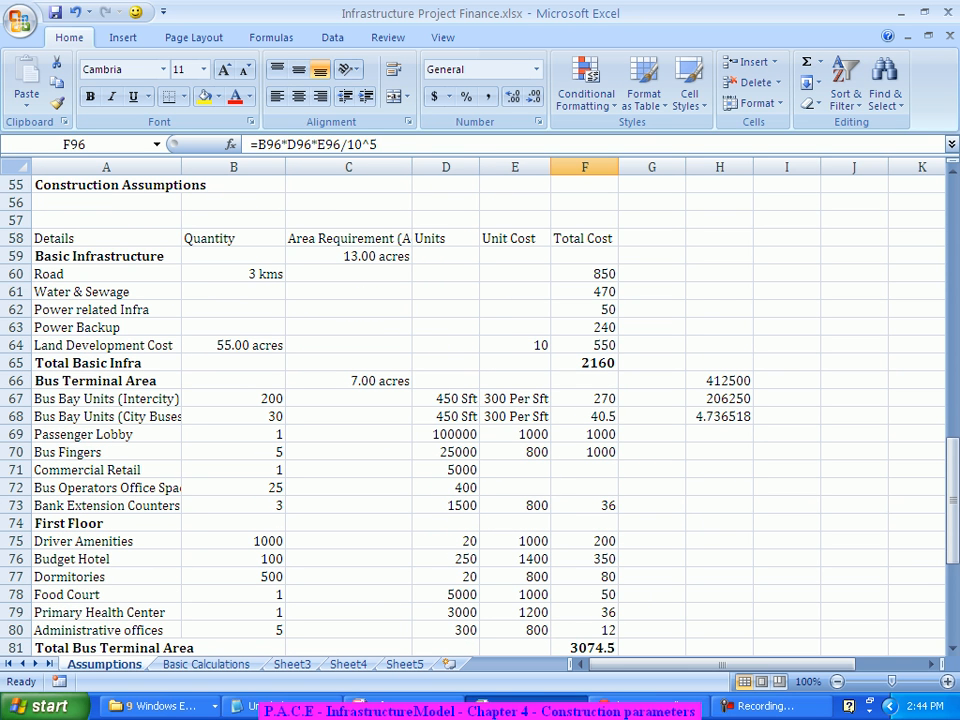
scroll(480, 400, down, 4)
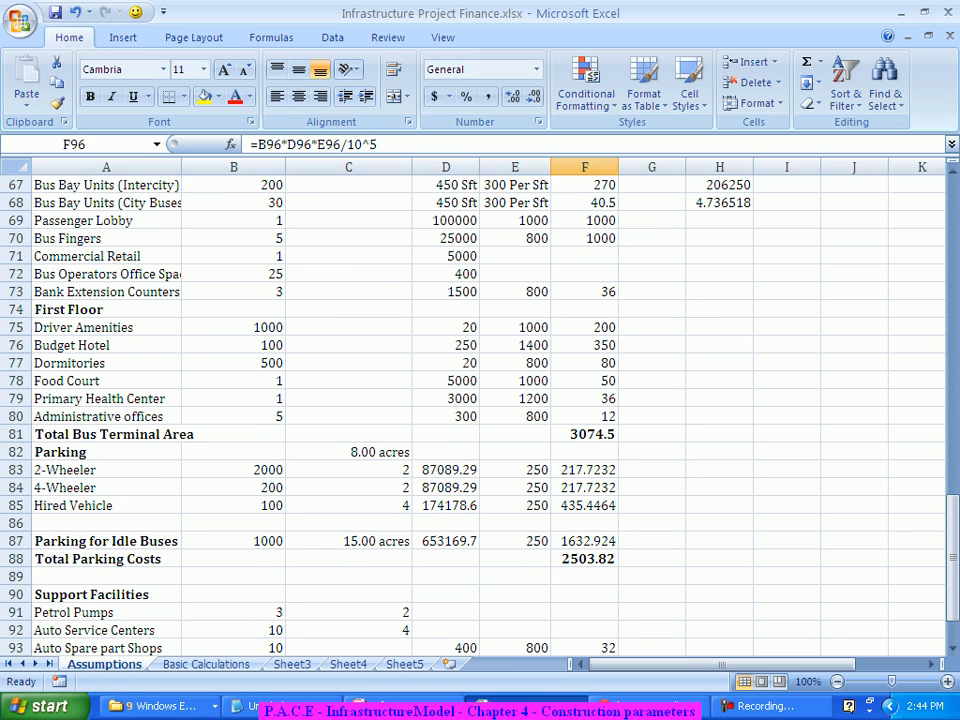
scroll(480, 400, down, 2)
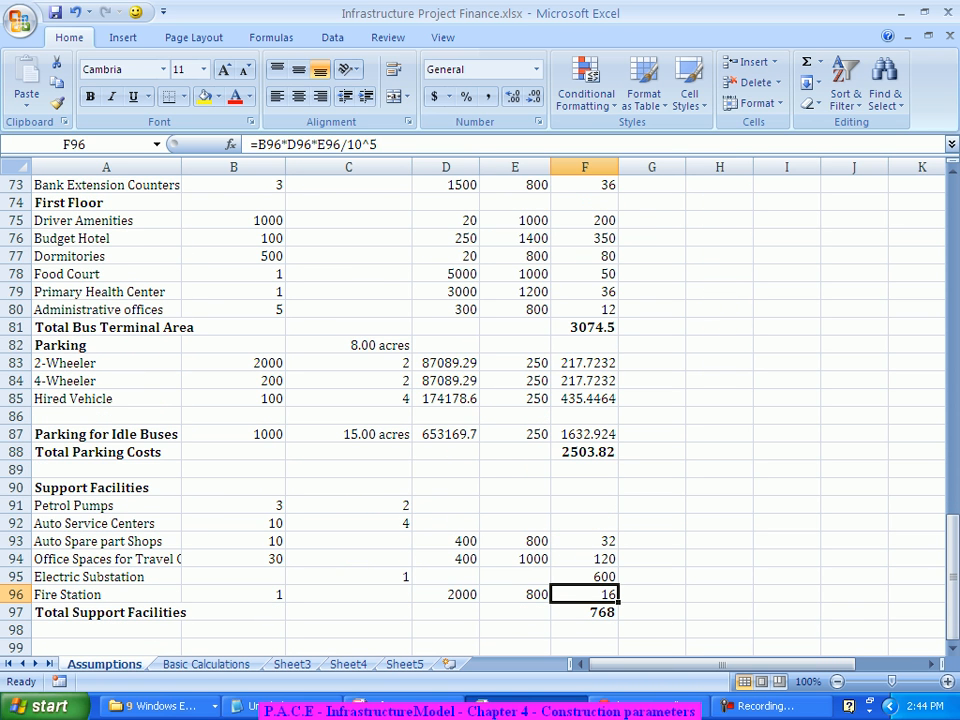
scroll(480, 400, down, 2)
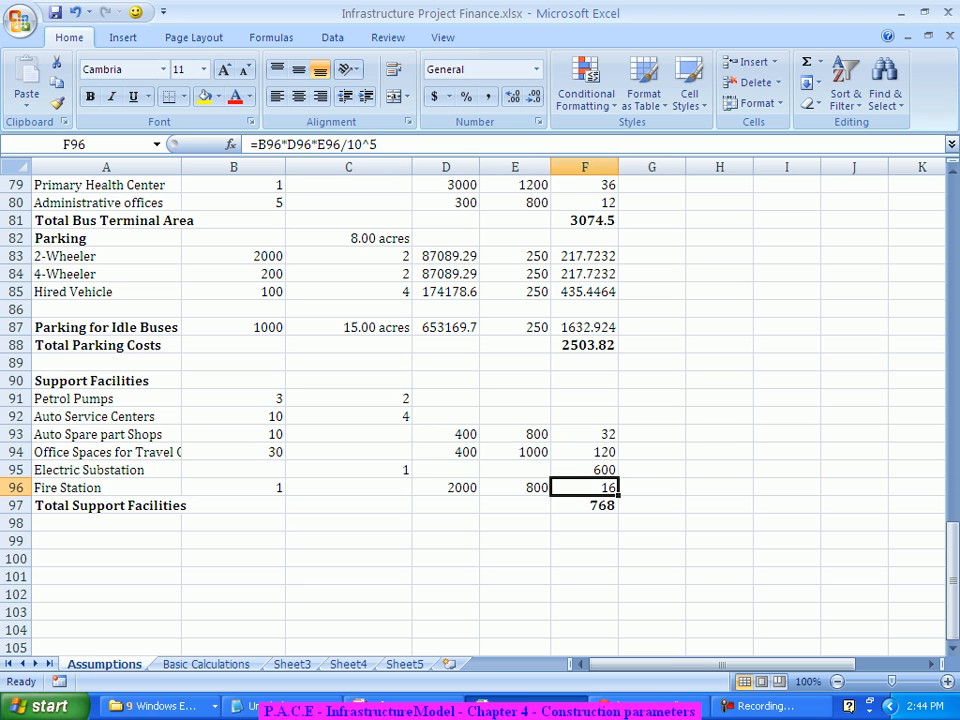
click(348, 381)
text(12)
key(Tab)
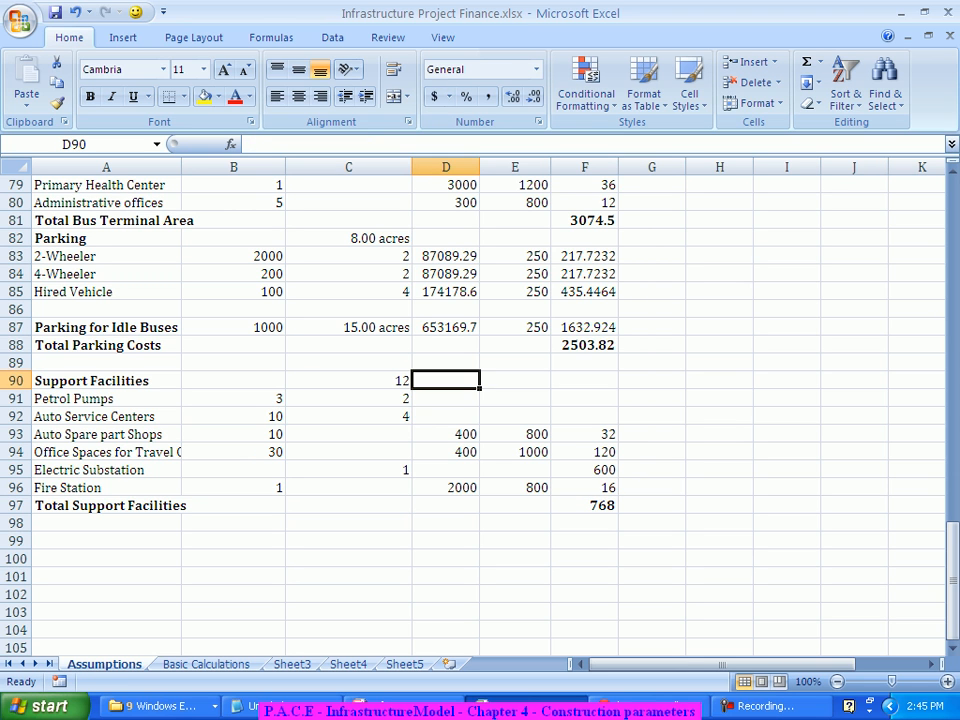
click(348, 327)
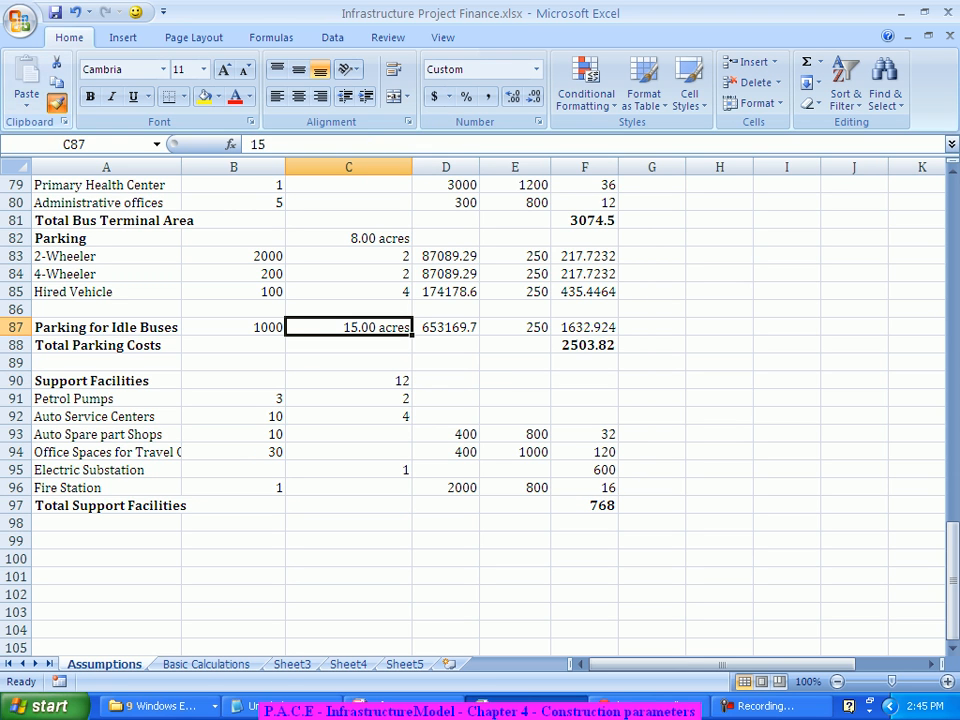
click(57, 103)
click(348, 381)
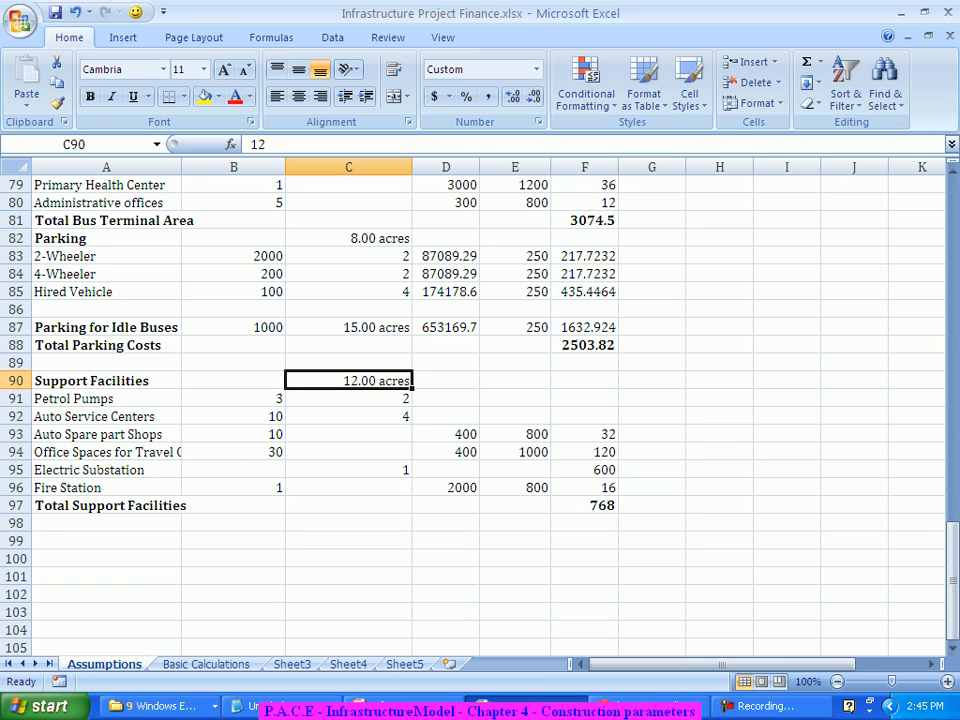
- Add a bold "Total Cost" label in A98, below the support facilities total
click(348, 327)
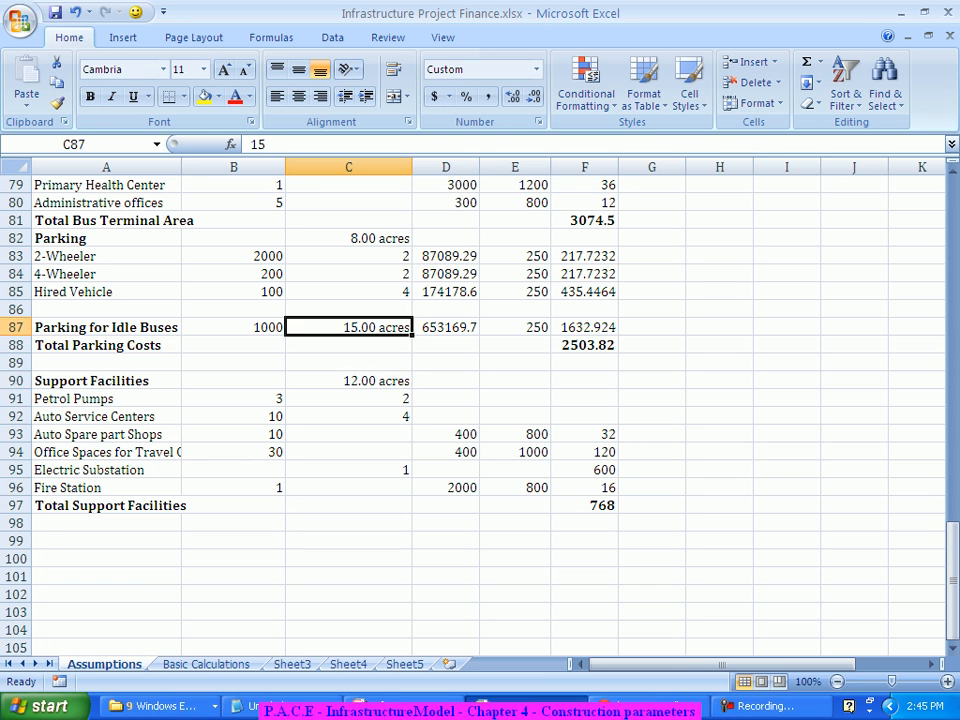
click(348, 238)
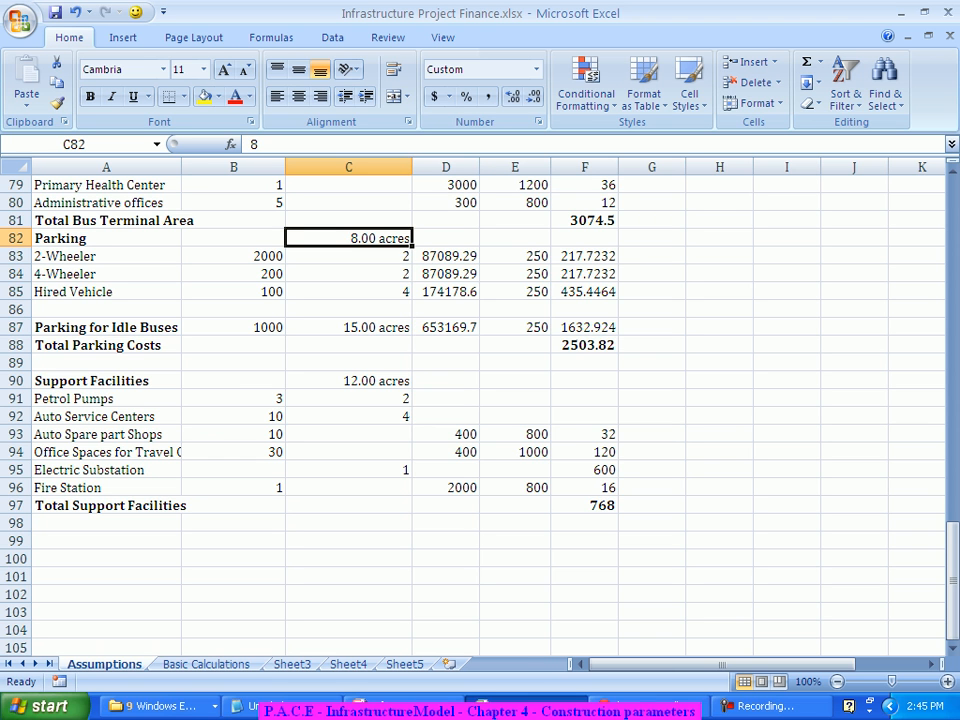
scroll(480, 400, up, 7)
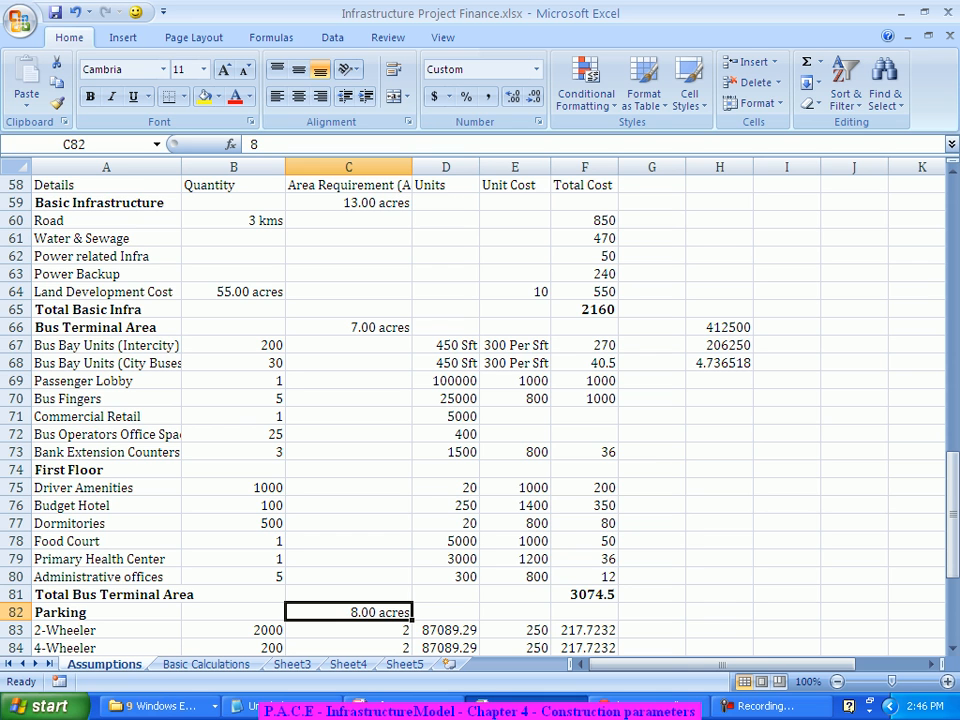
scroll(480, 400, down, 2)
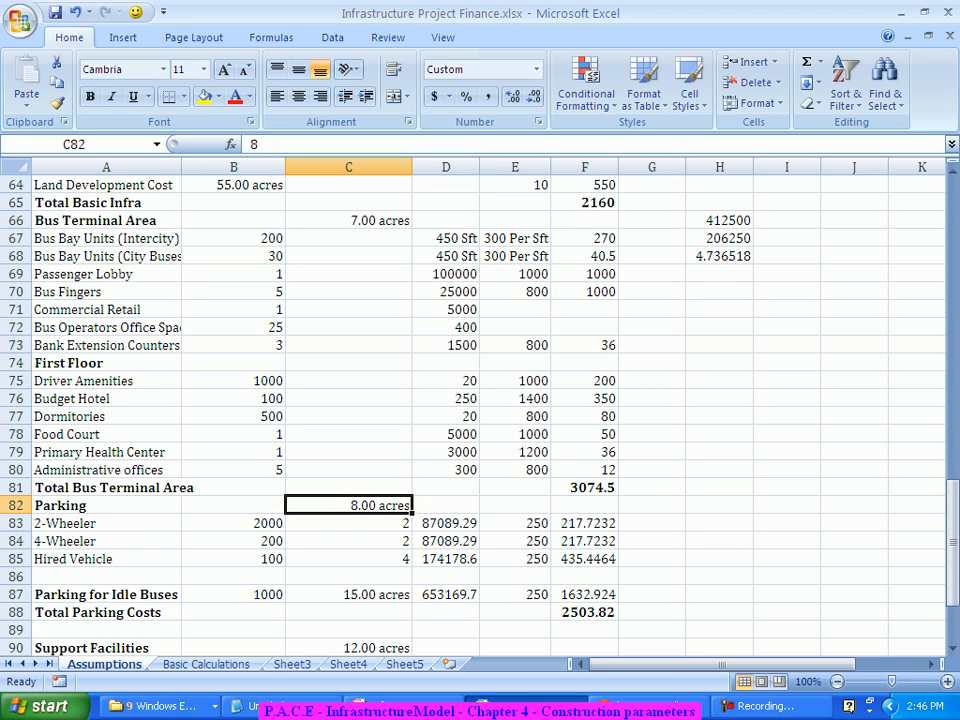
scroll(480, 420, down, 5)
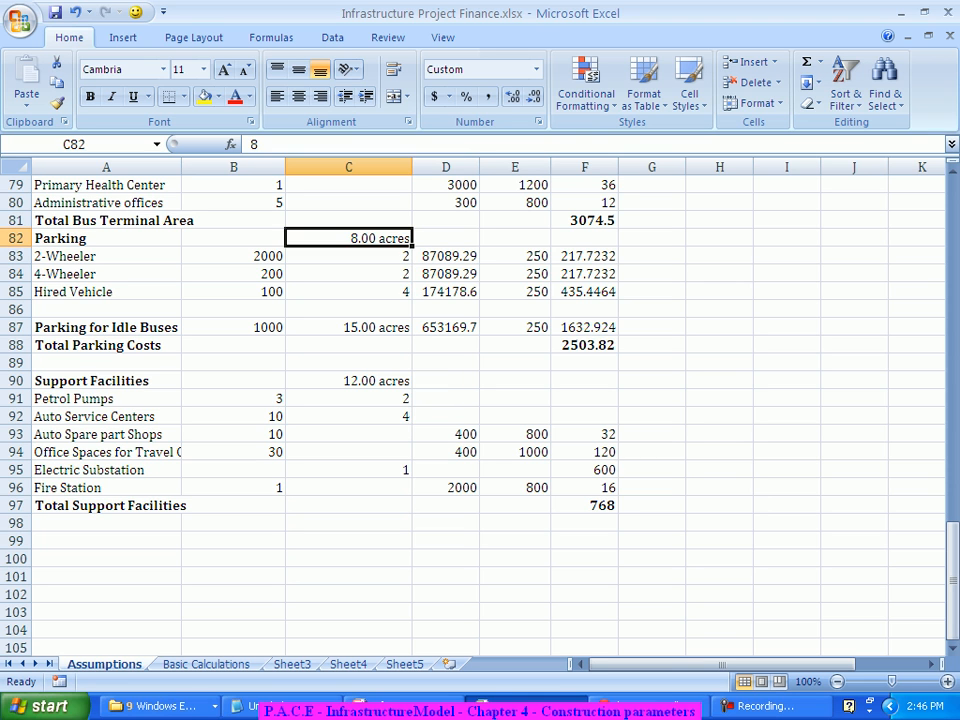
click(107, 523)
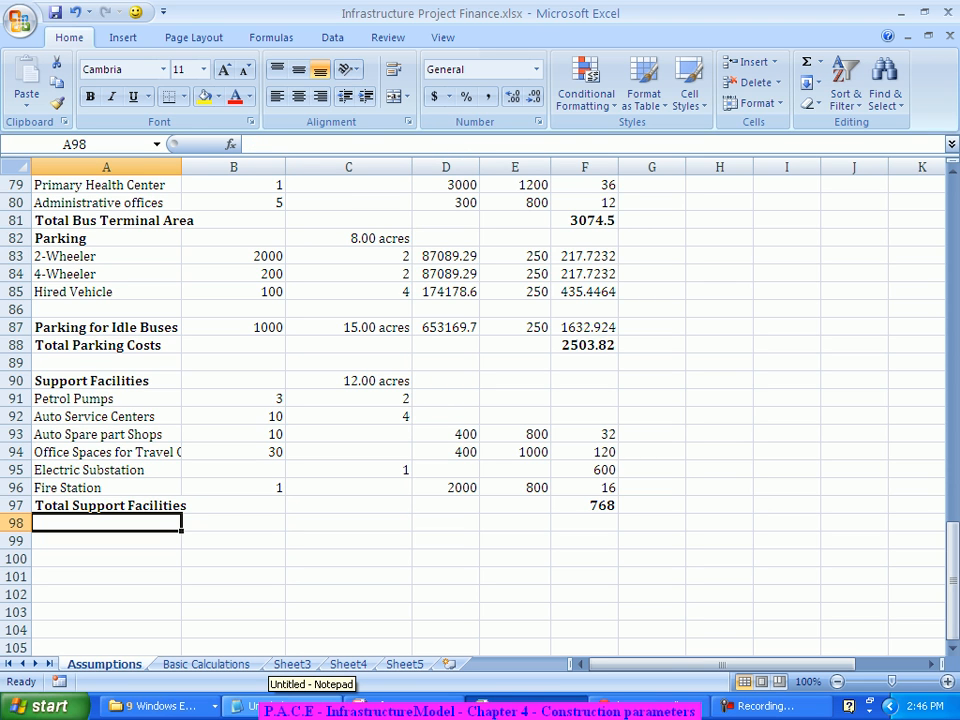
key(ctrl+b)
text(Total )
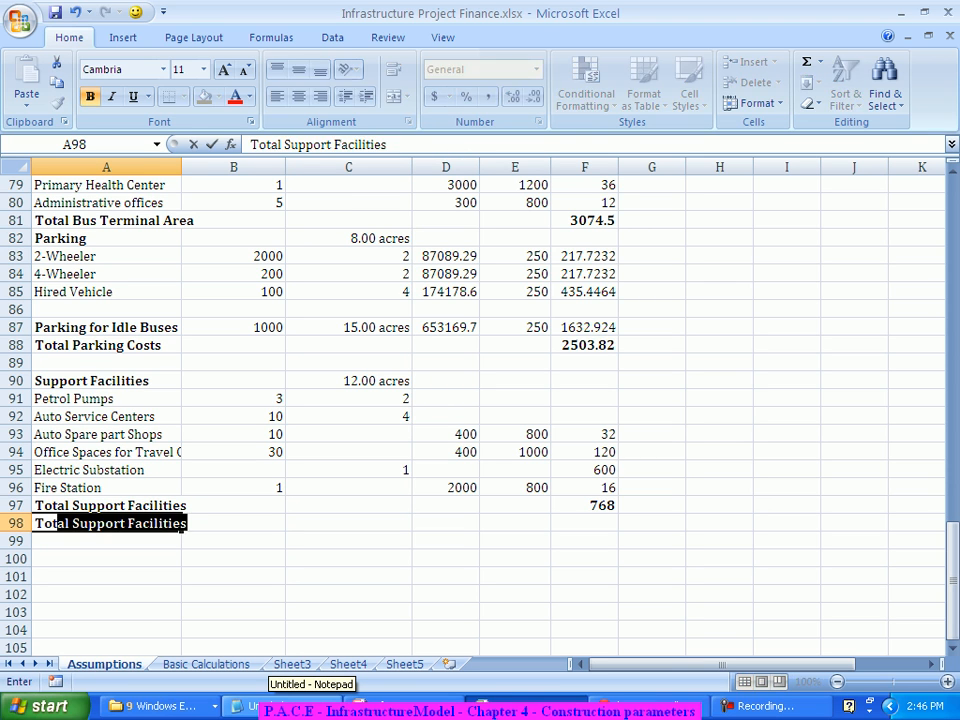
text(Cost)
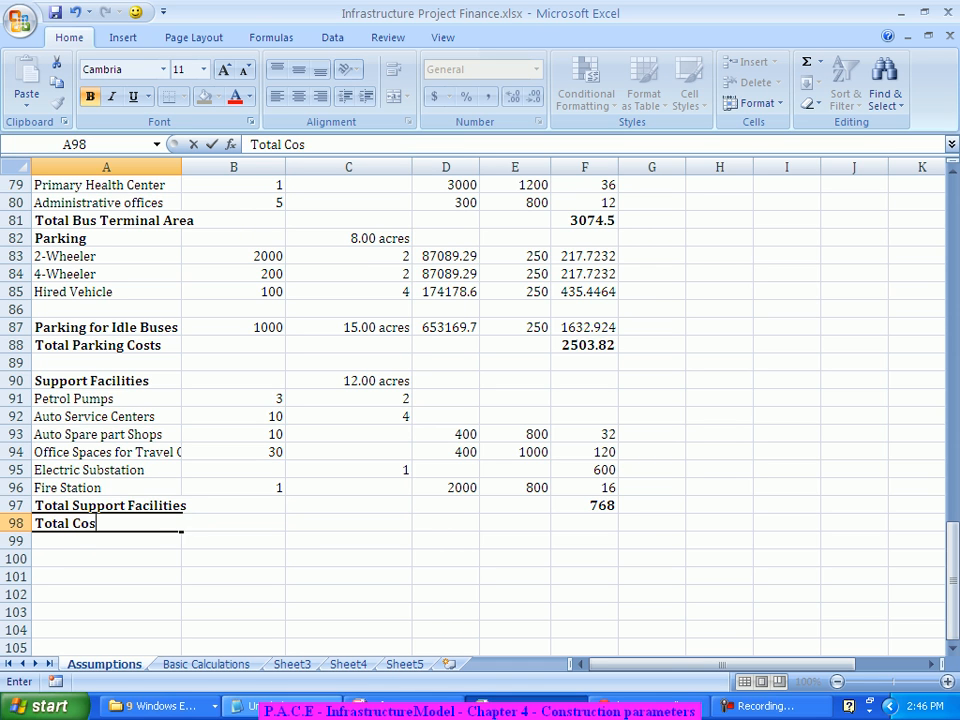
- Calculate the overall total cost in F98 as =F65+F81+F88+F97 and make it bold
key(Tab)
key(Tab)
key(Tab)
key(Tab)
key(Tab)
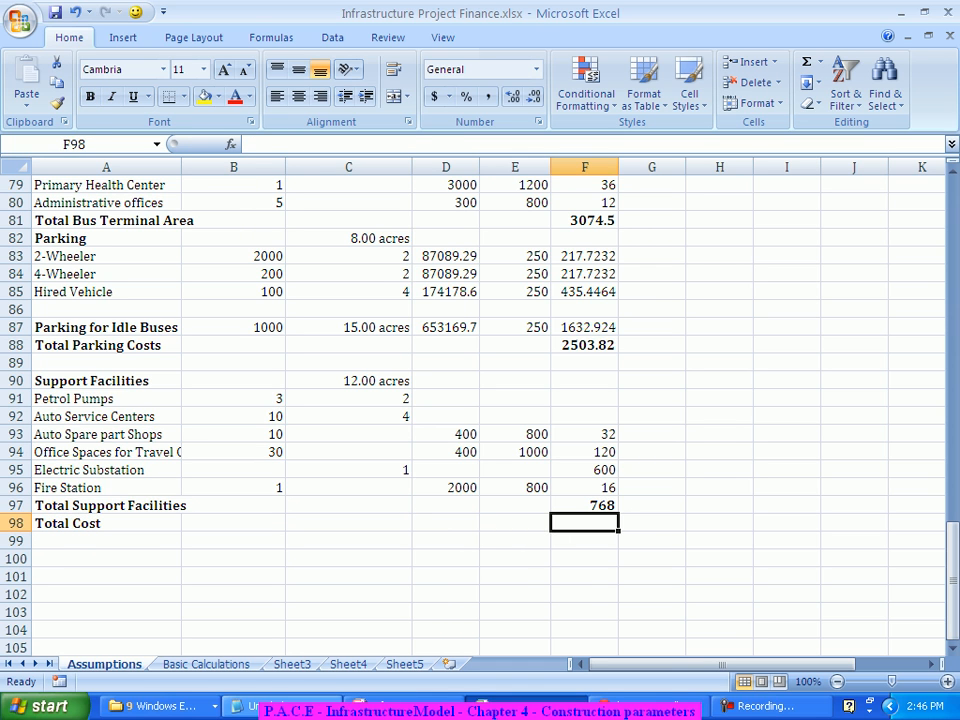
text(=)
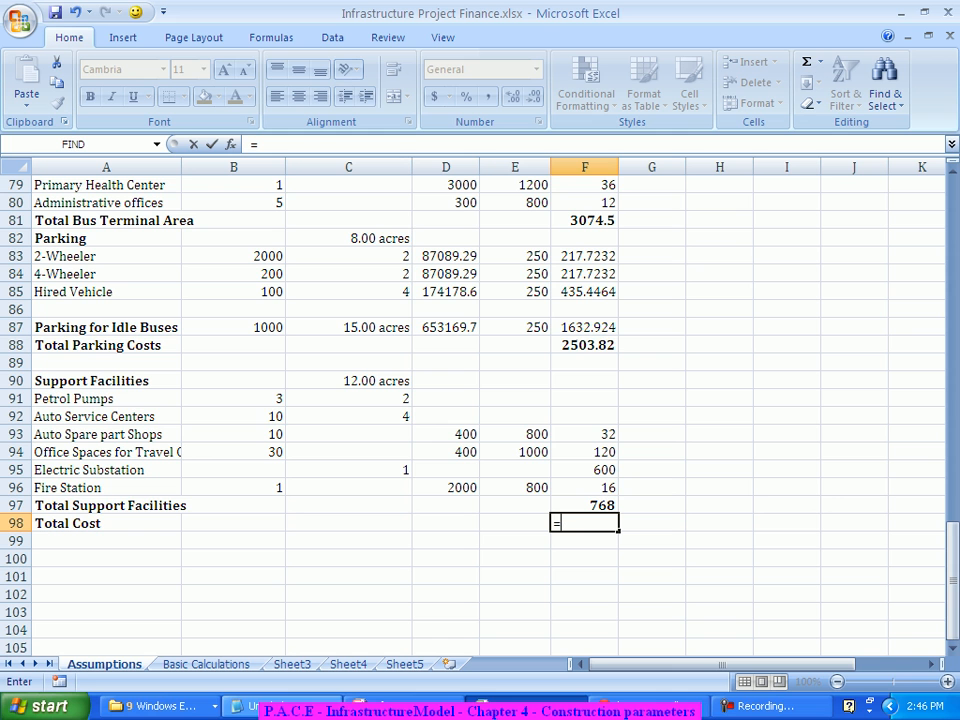
scroll(480, 400, up, 9)
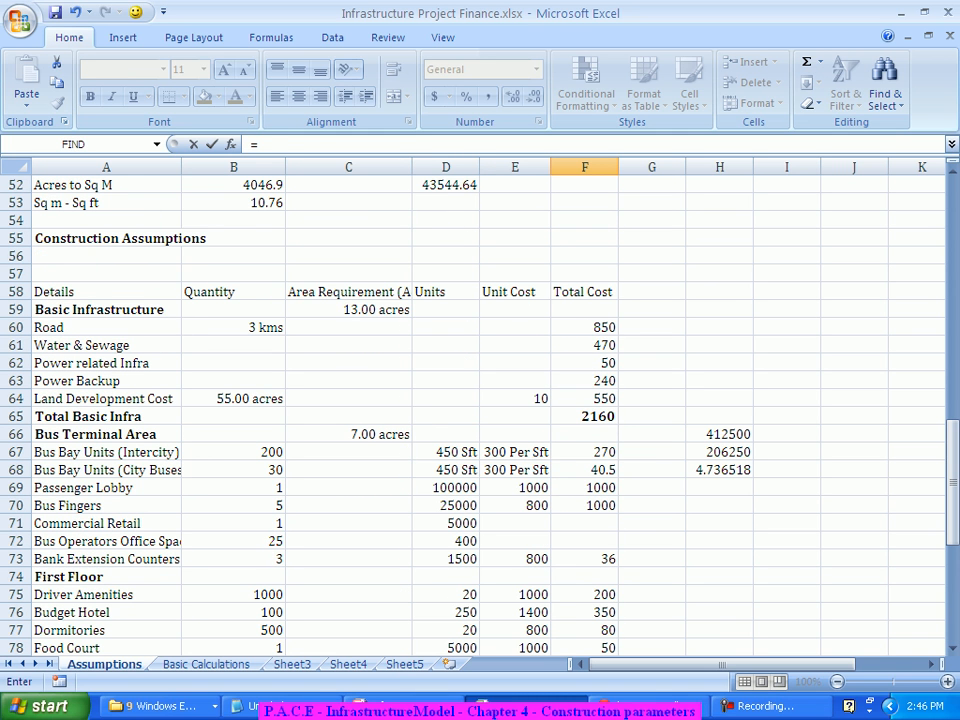
click(585, 417)
text(+)
scroll(480, 400, down, 3)
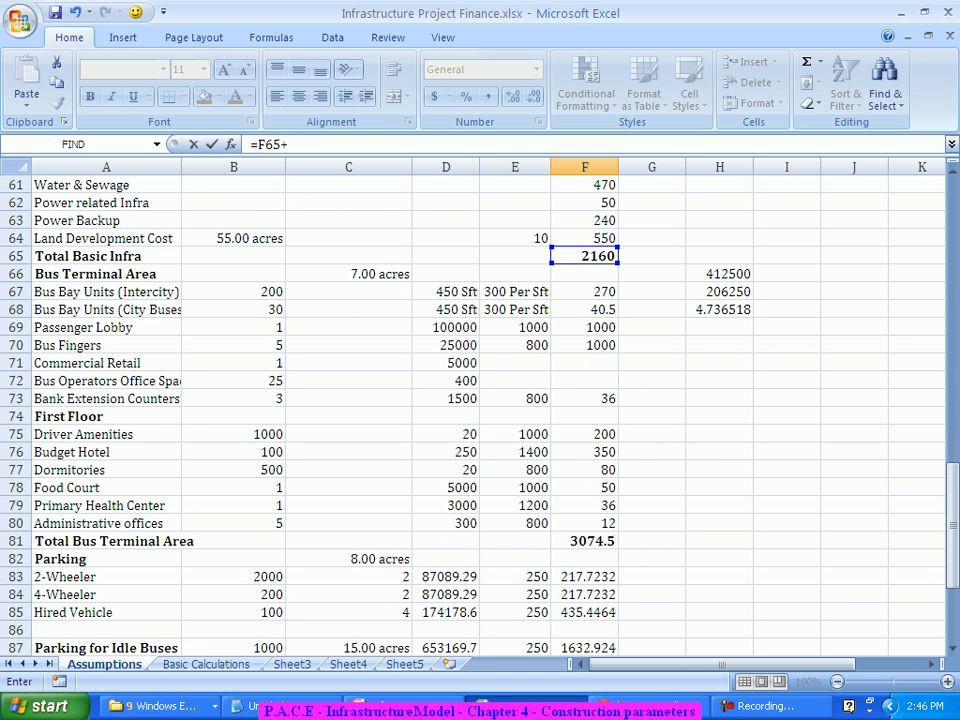
click(585, 524)
key(Down)
text(+)
scroll(480, 400, down, 3)
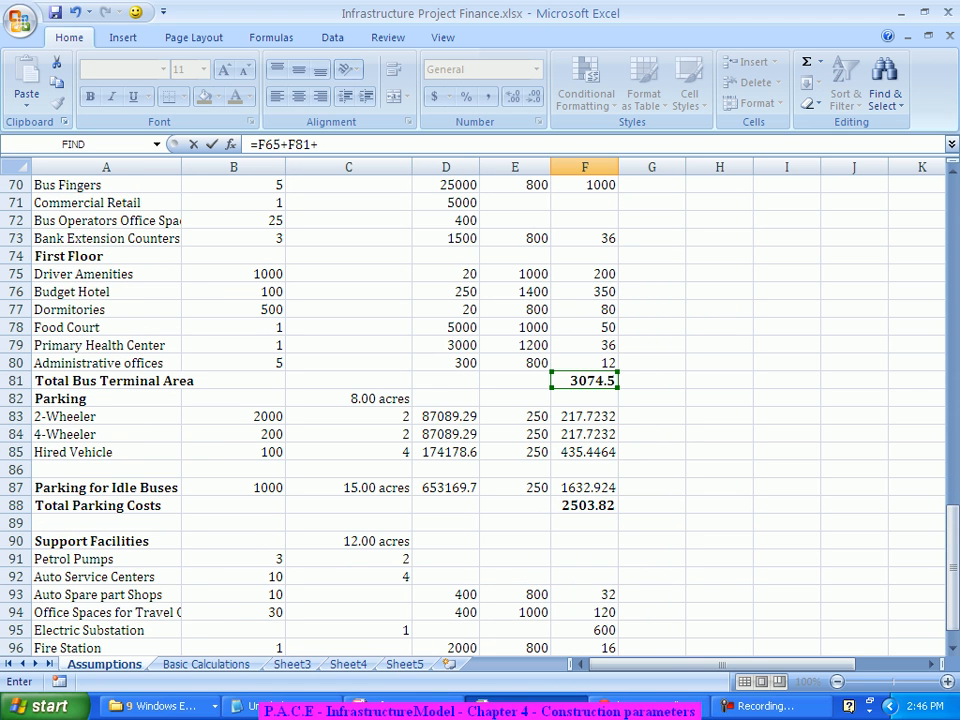
click(585, 506)
text(+)
scroll(585, 506, down, 3)
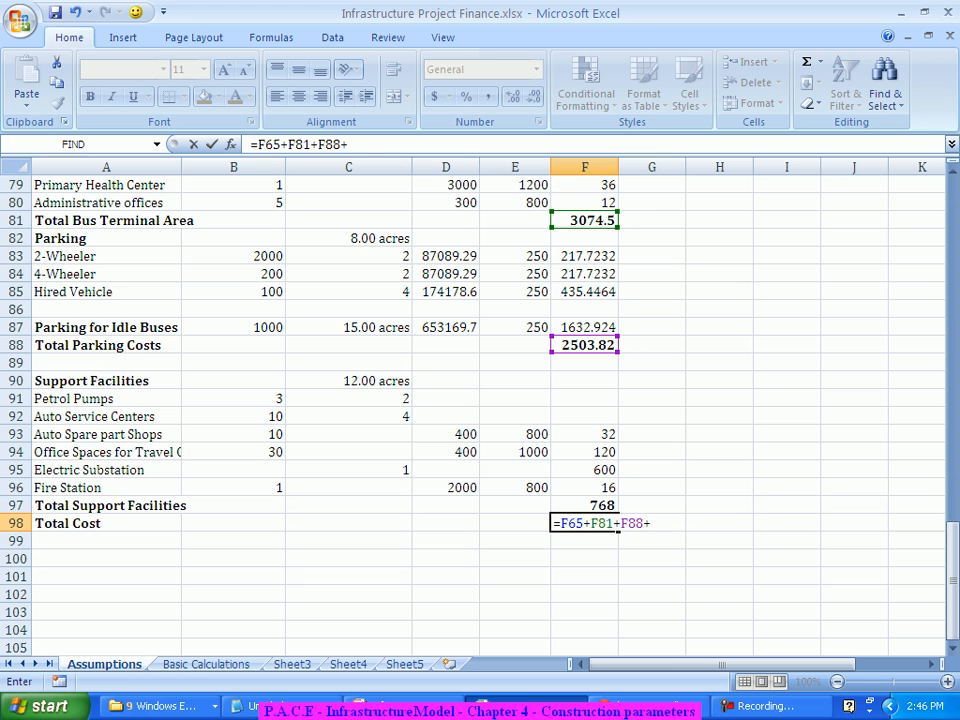
click(585, 506)
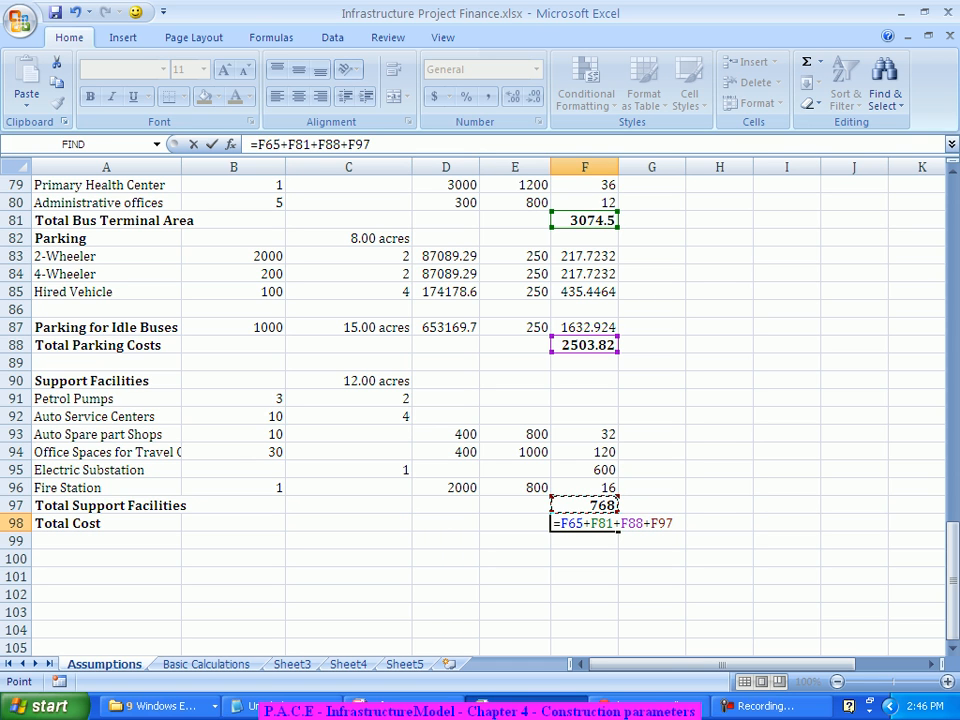
key(Return)
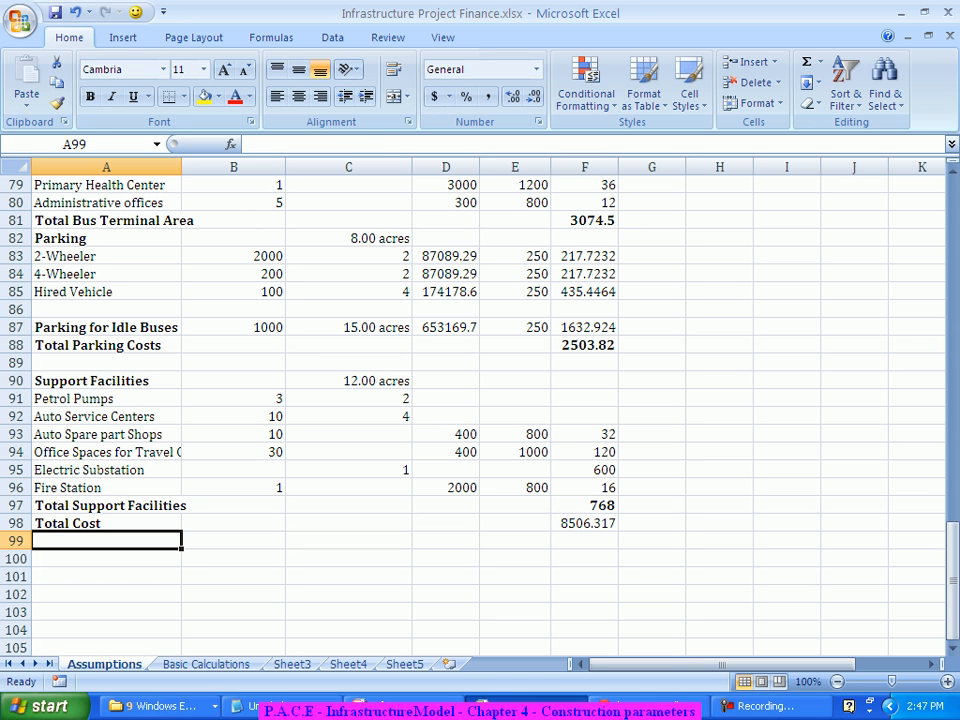
click(585, 523)
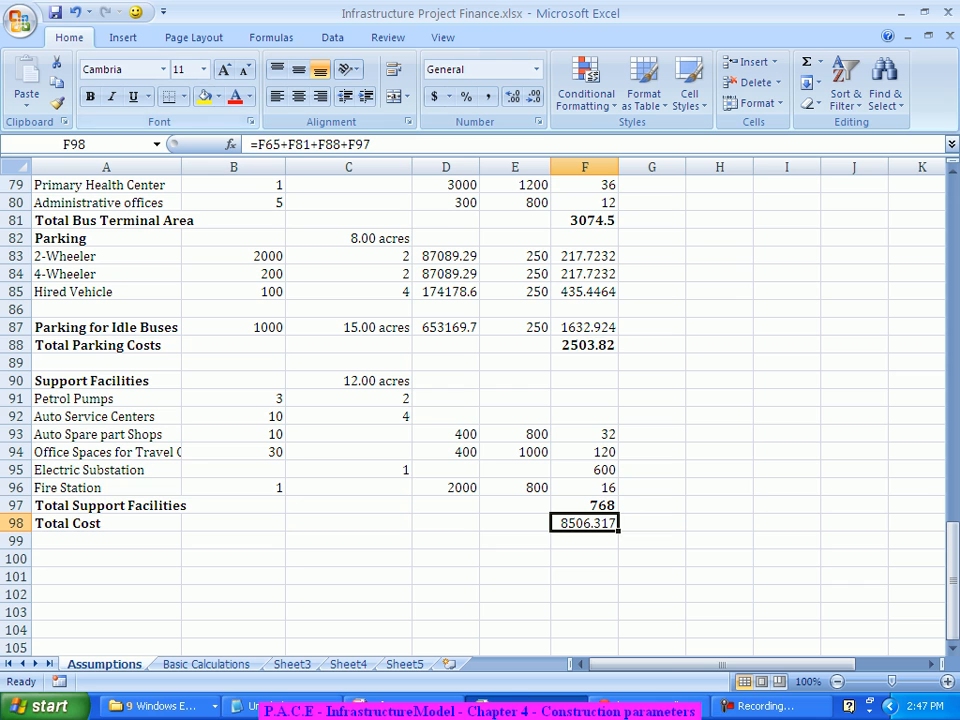
key(ctrl+b)
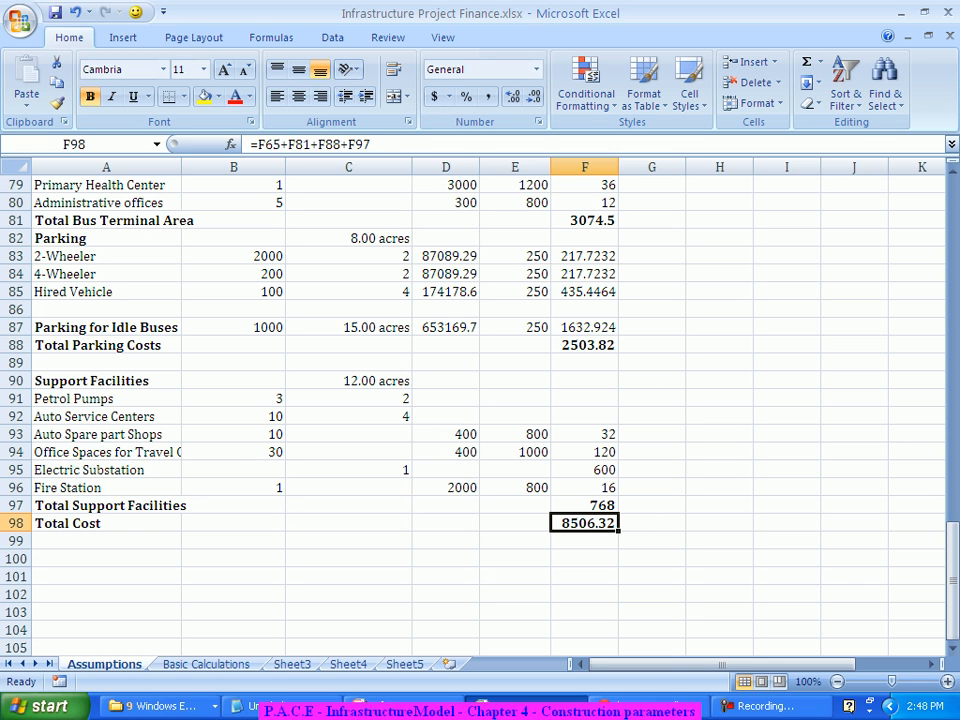
- Review the Year 1 and Year 2 construction estimate split in B6:C7 against the total cost in F98
scroll(480, 400, up, 7)
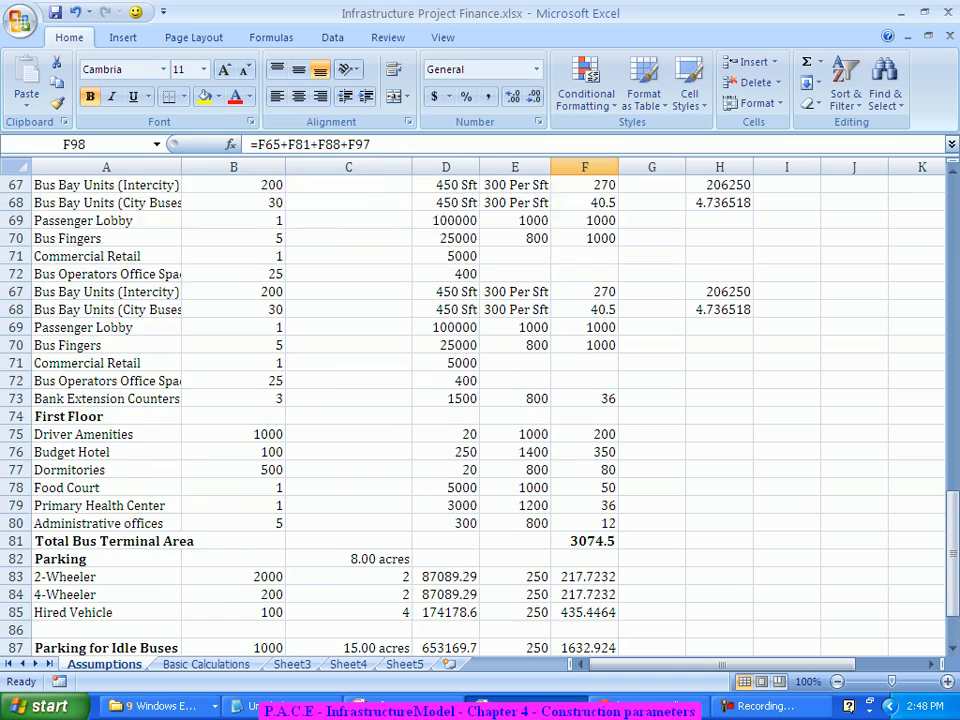
scroll(480, 400, up, 12)
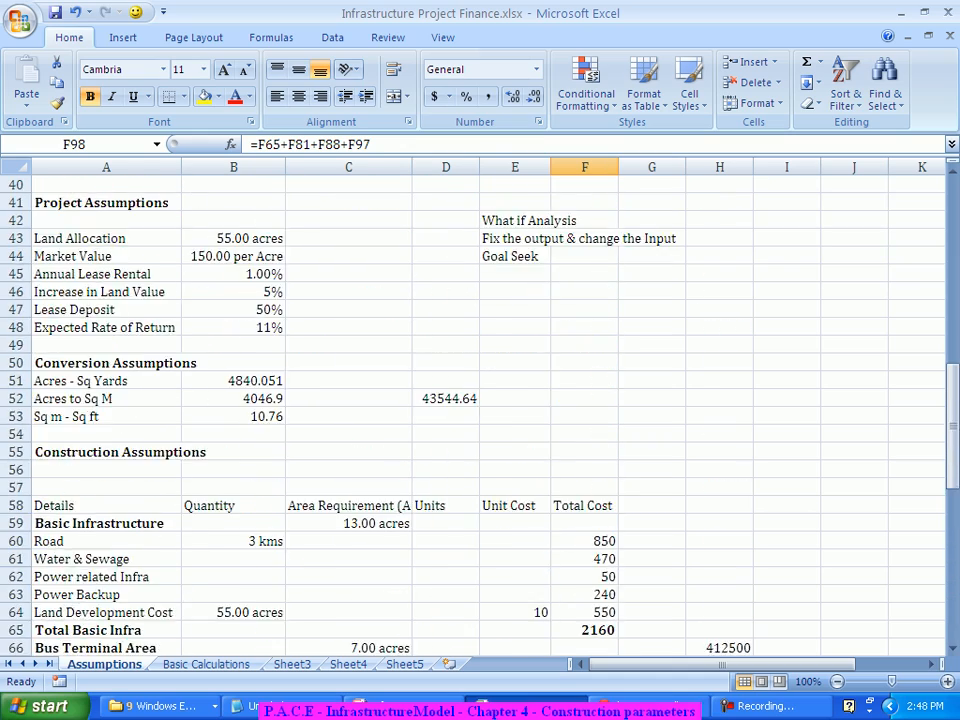
scroll(480, 400, up, 7)
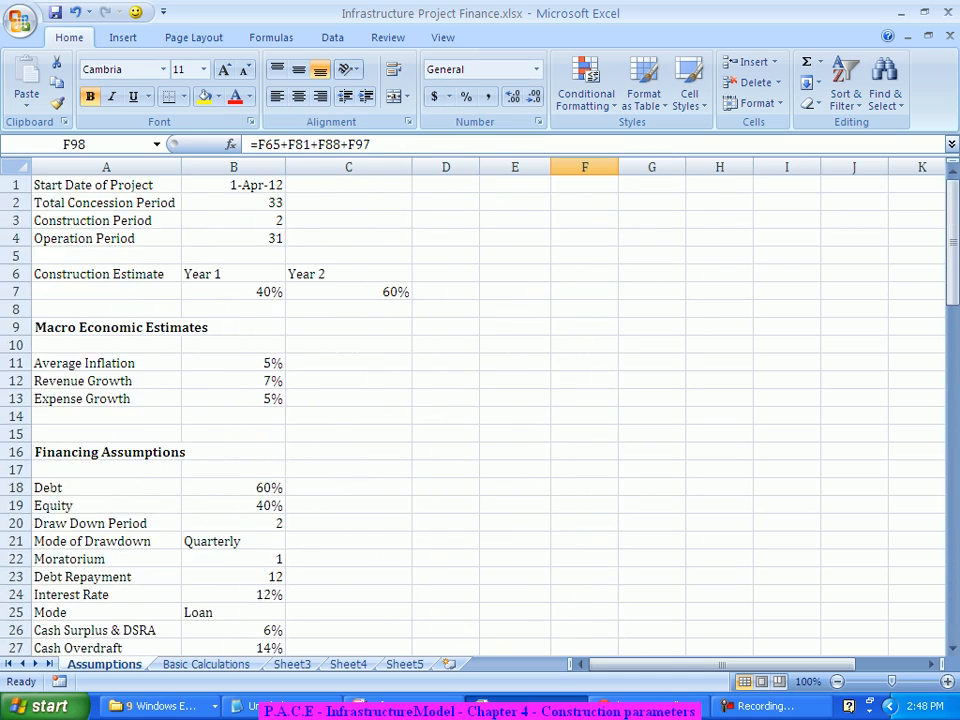
scroll(480, 400, down, 1)
scroll(480, 400, up, 1)
drag(232, 274, 348, 291)
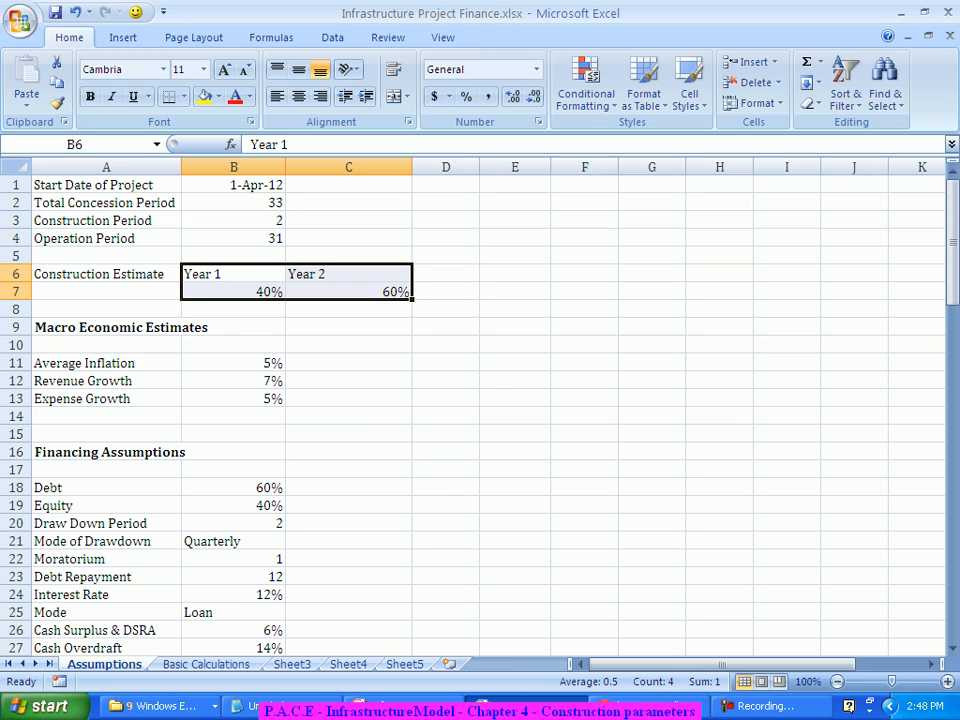
scroll(480, 400, down, 20)
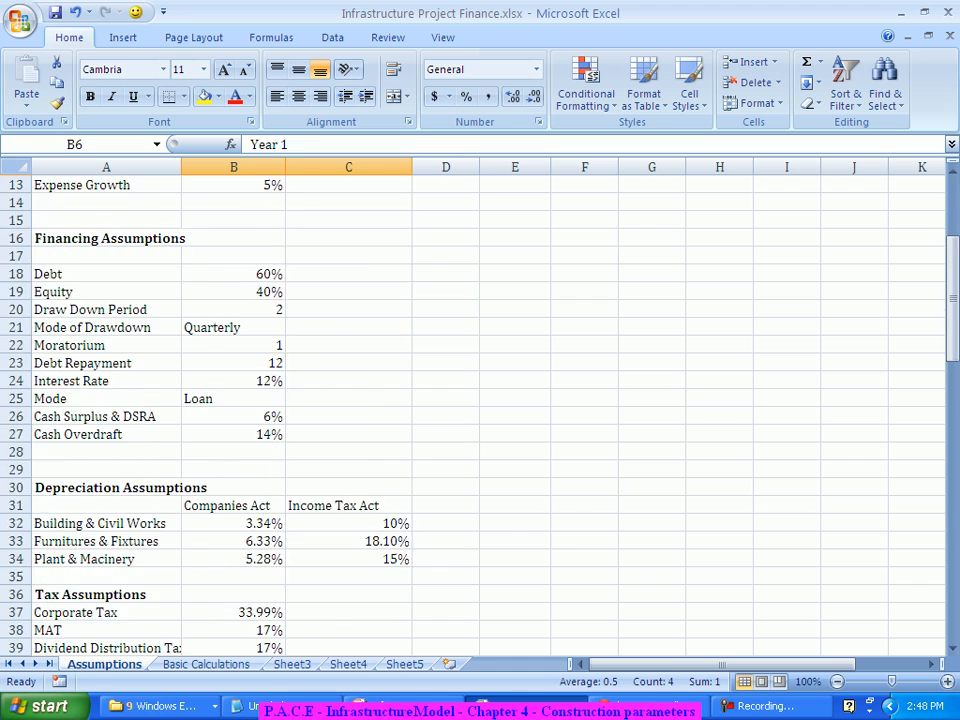
scroll(480, 400, down, 6)
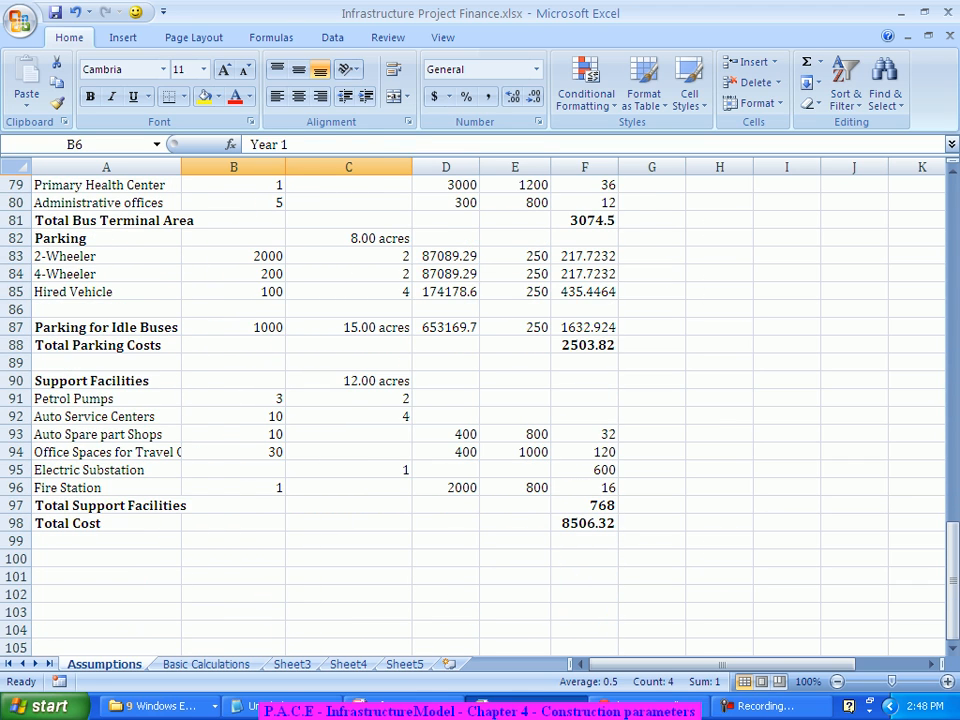
click(585, 523)
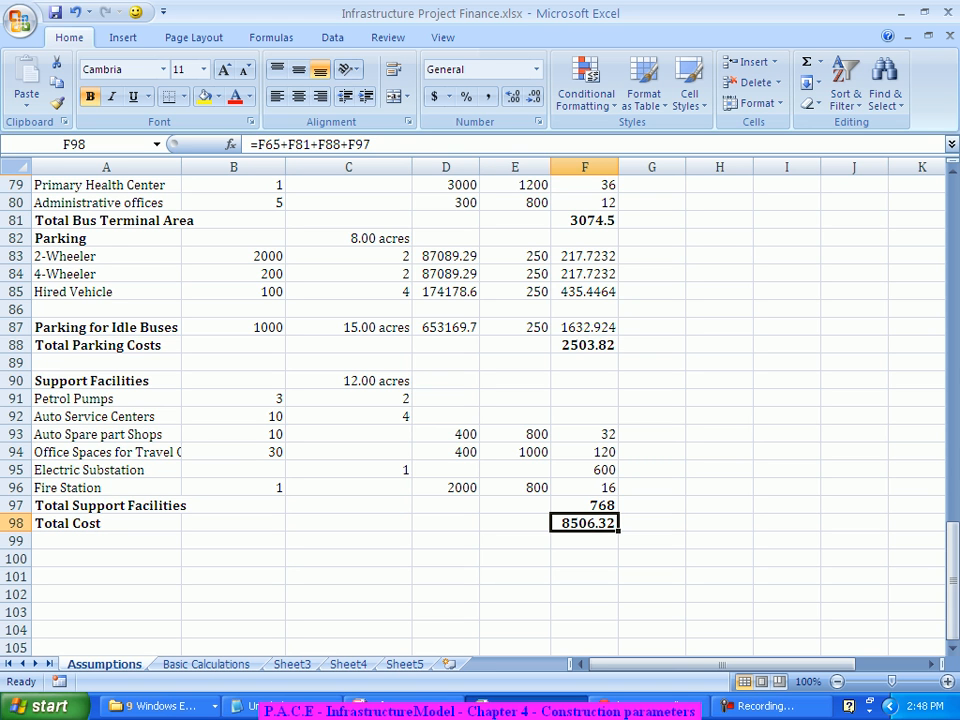
- Review the cost items and section totals behind the overall cost, including basic infrastructure in F65 and idle bus parking in F87
scroll(480, 400, up, 6)
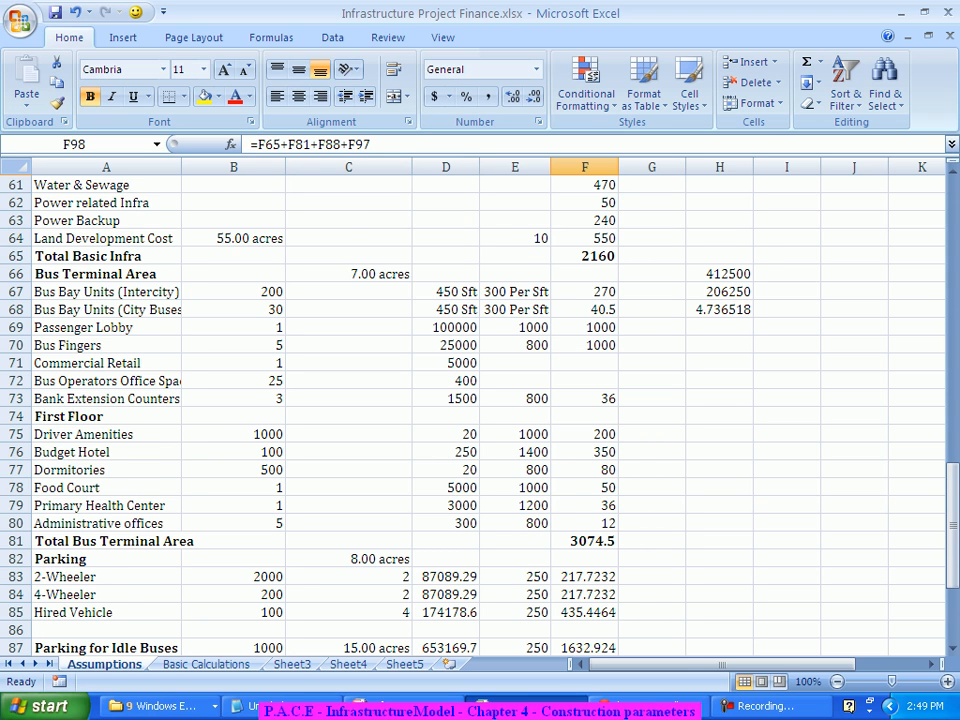
scroll(480, 400, down, 1)
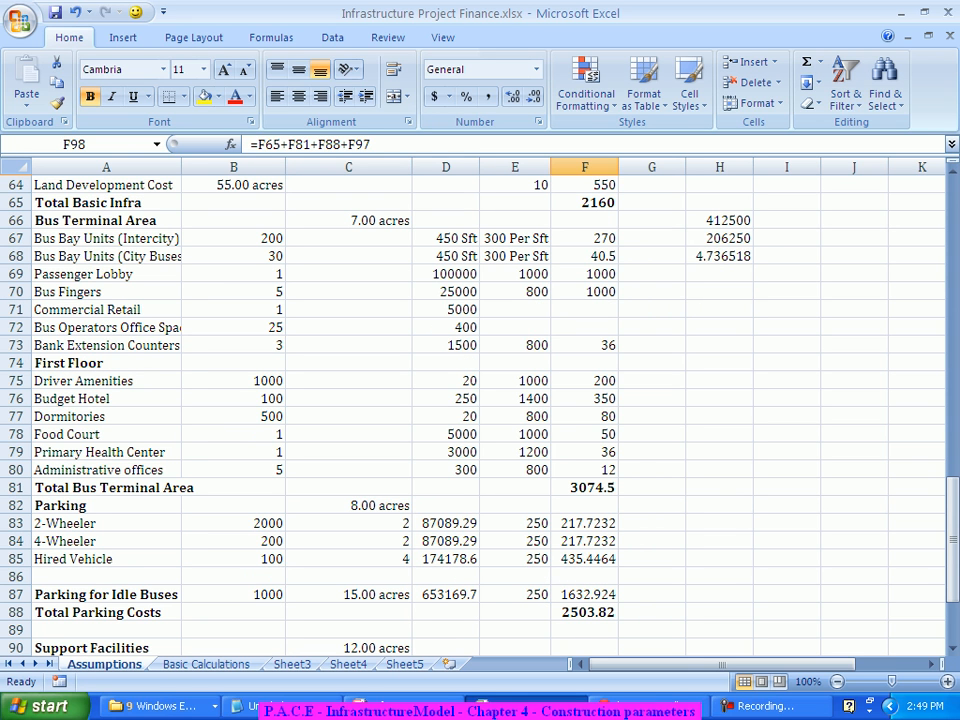
scroll(480, 400, down, 1)
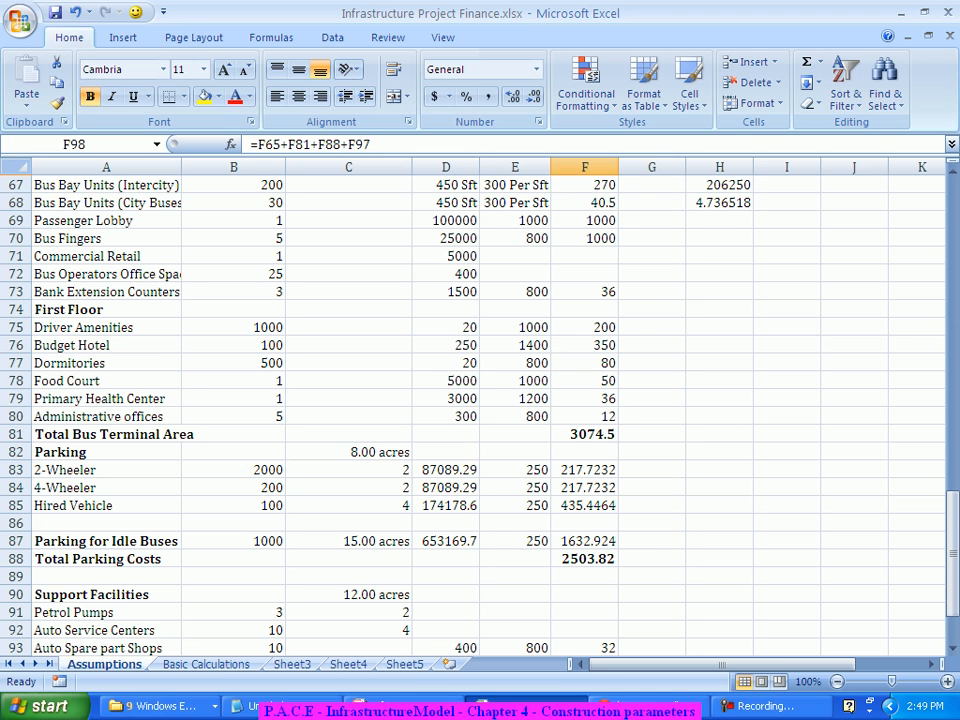
scroll(480, 410, down, 1)
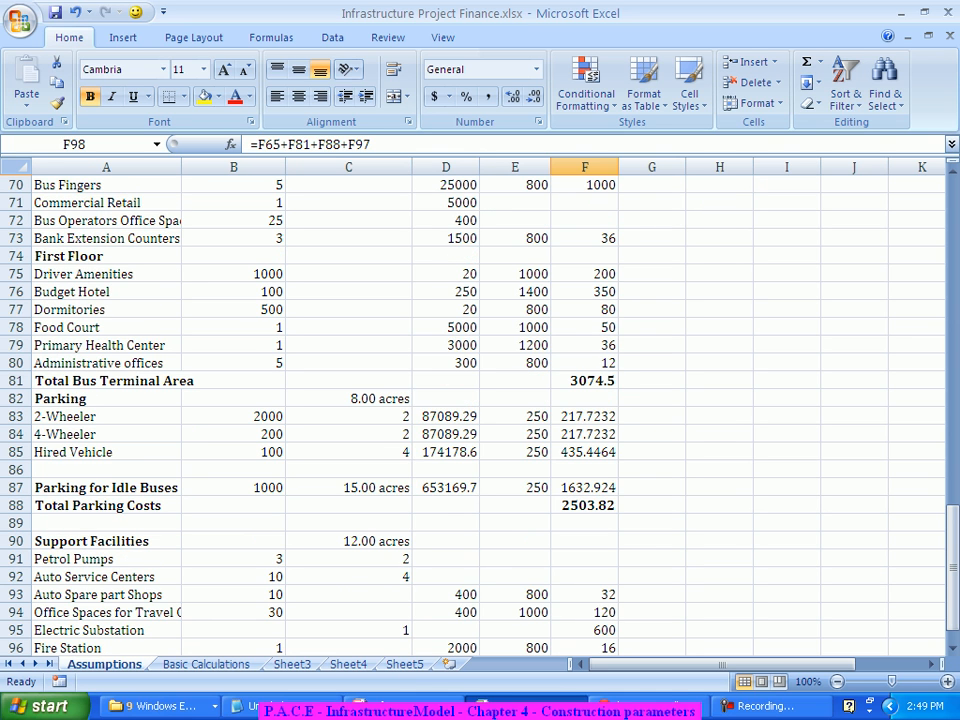
scroll(480, 410, down, 1)
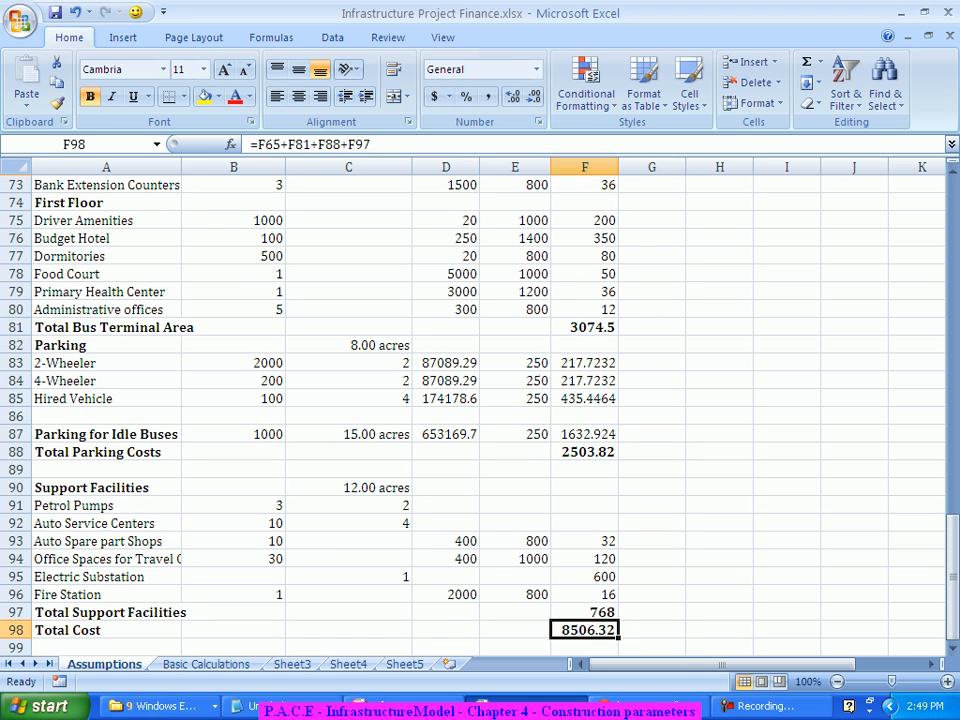
click(585, 434)
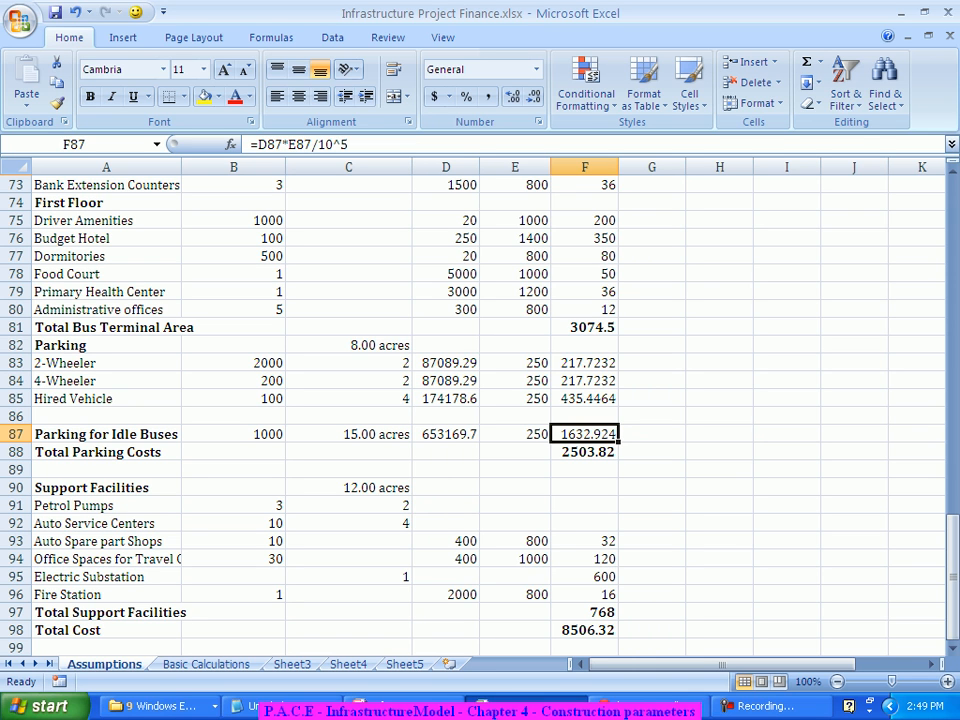
scroll(480, 410, up, 5)
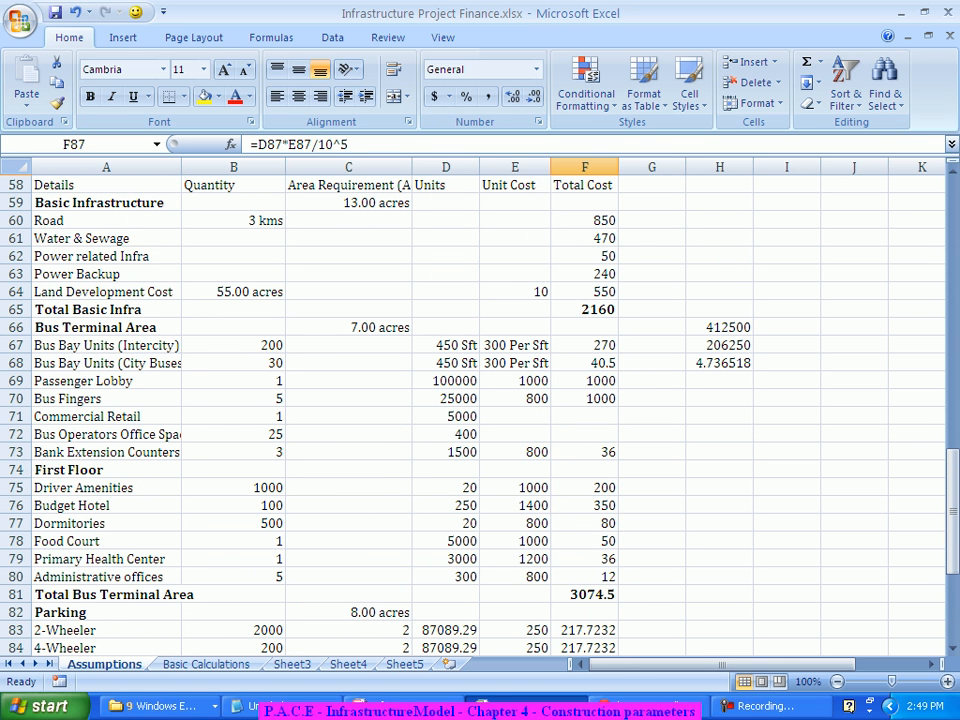
click(585, 310)
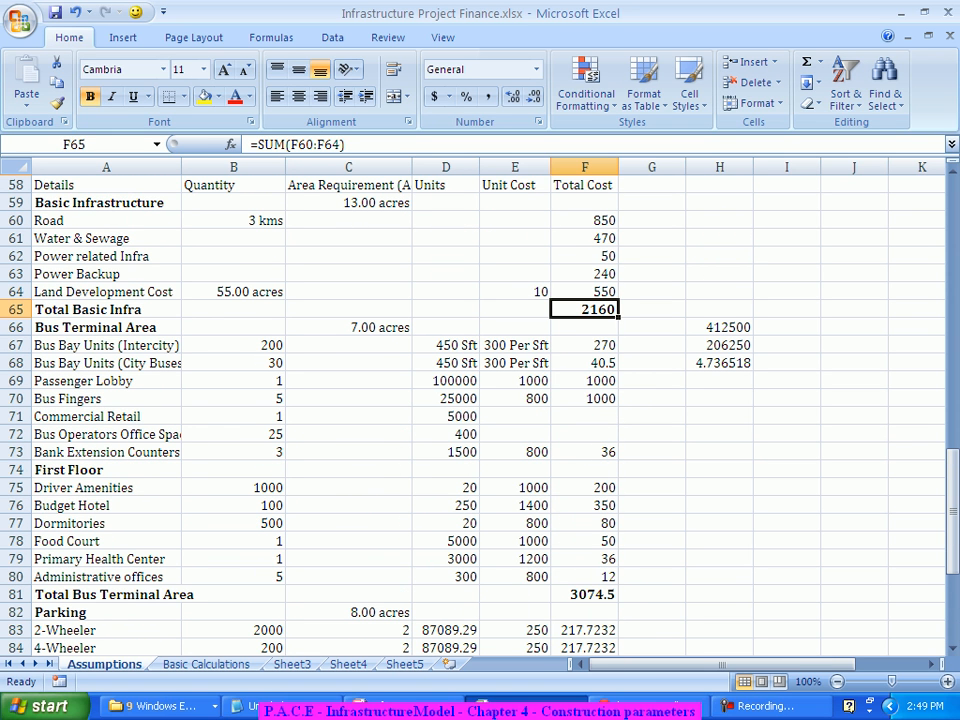
scroll(480, 410, down, 1)
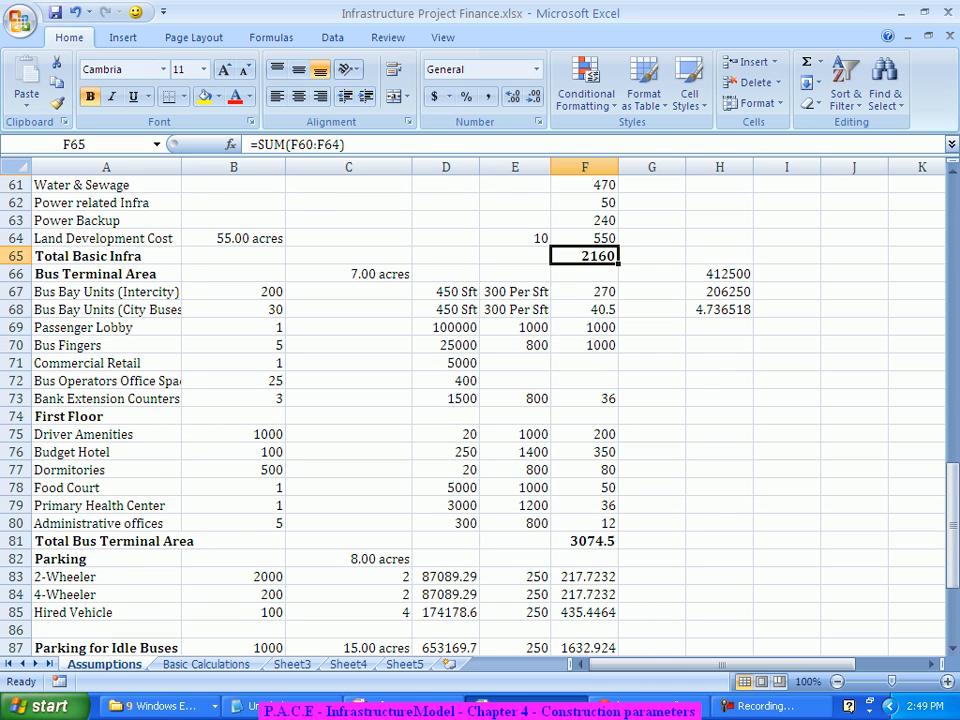
scroll(480, 410, down, 1)
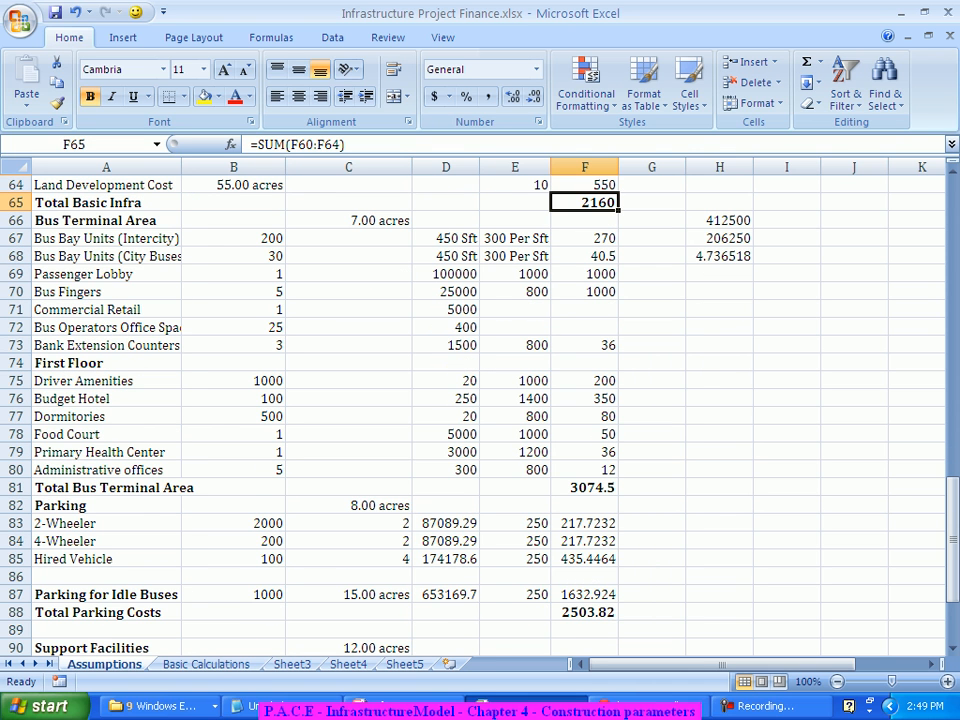
scroll(480, 410, down, 2)
click(585, 488)
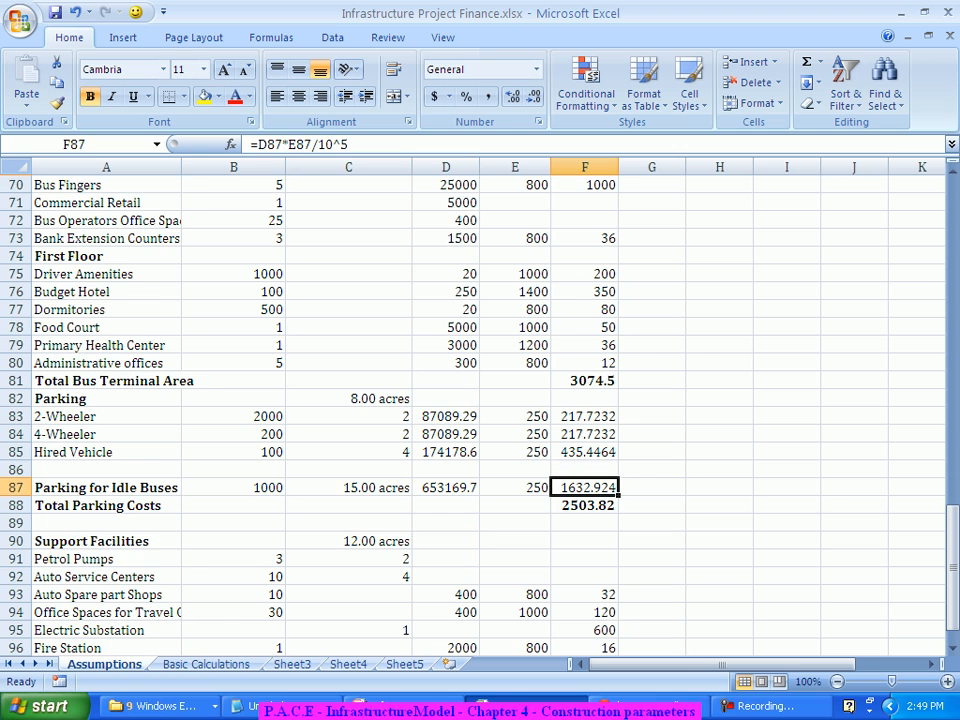
scroll(585, 488, down, 3)
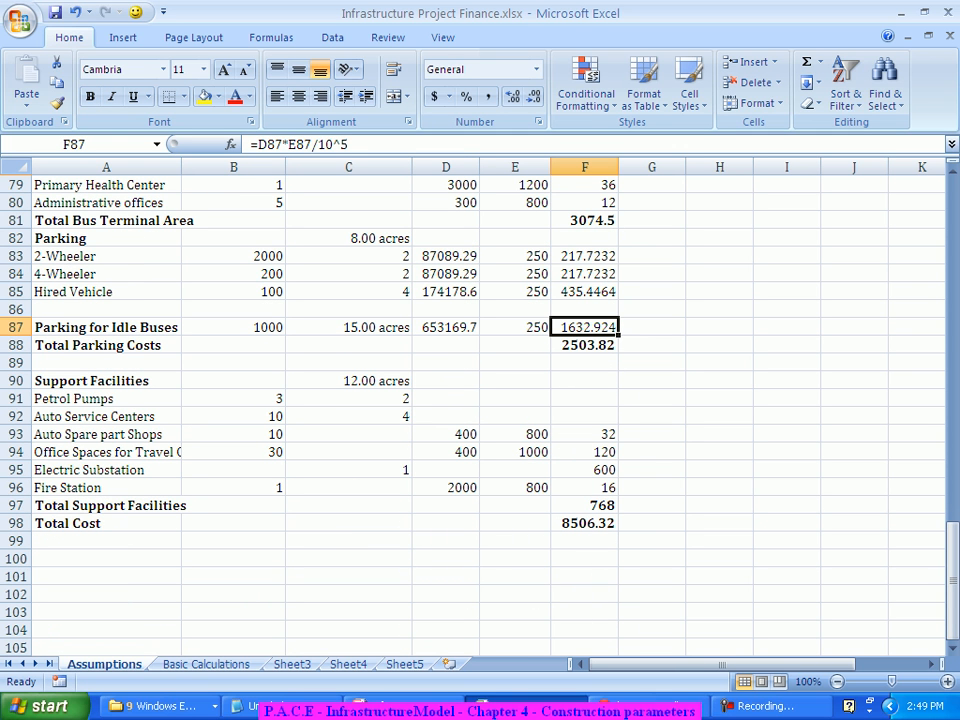
scroll(480, 410, up, 5)
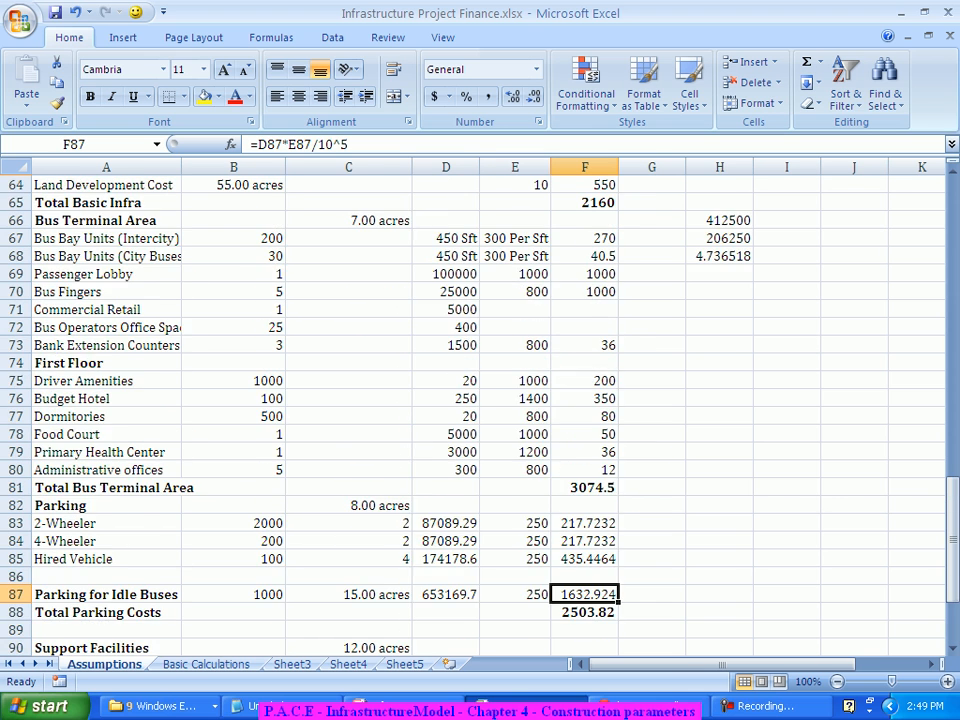
scroll(480, 410, down, 6)
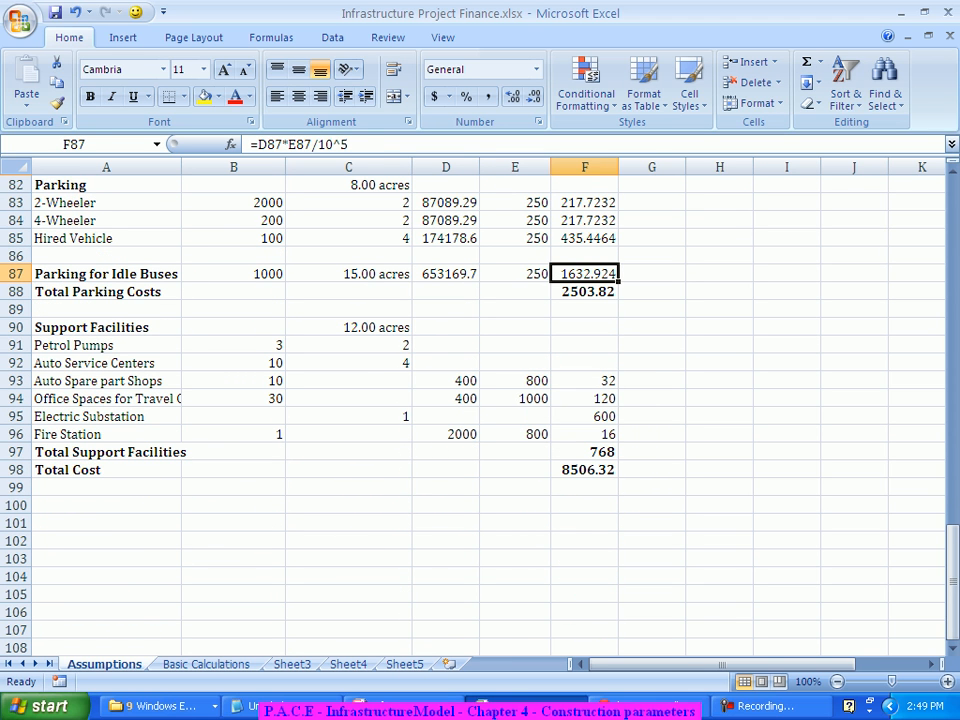
click(585, 470)
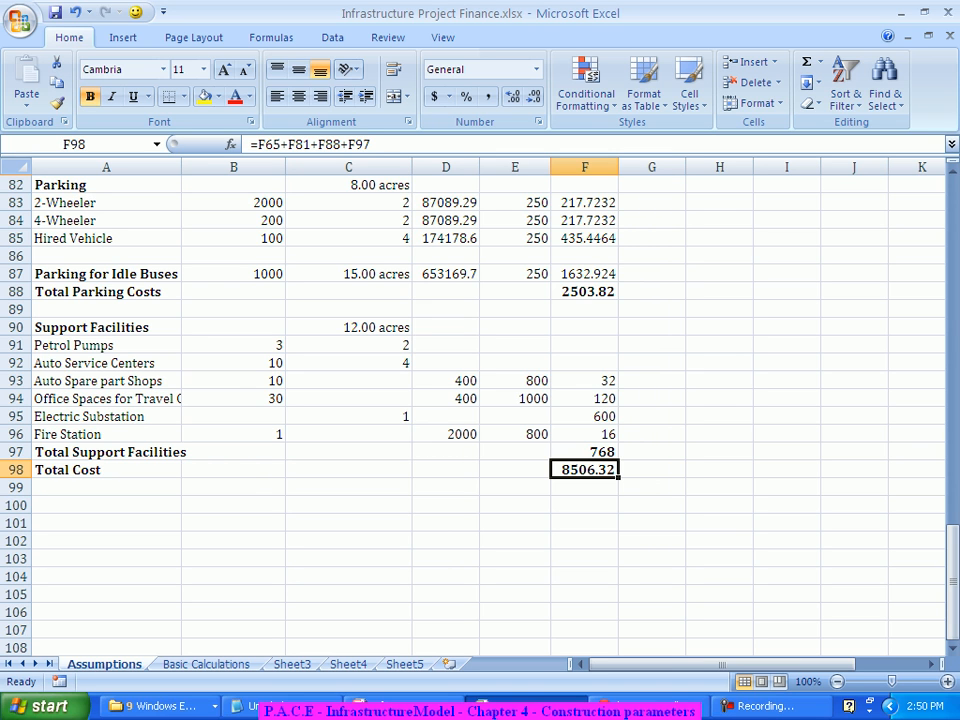
- Add a "Pre Operation Cost" label in A100 and go to that row's total cost cell, F100
click(106, 487)
click(106, 505)
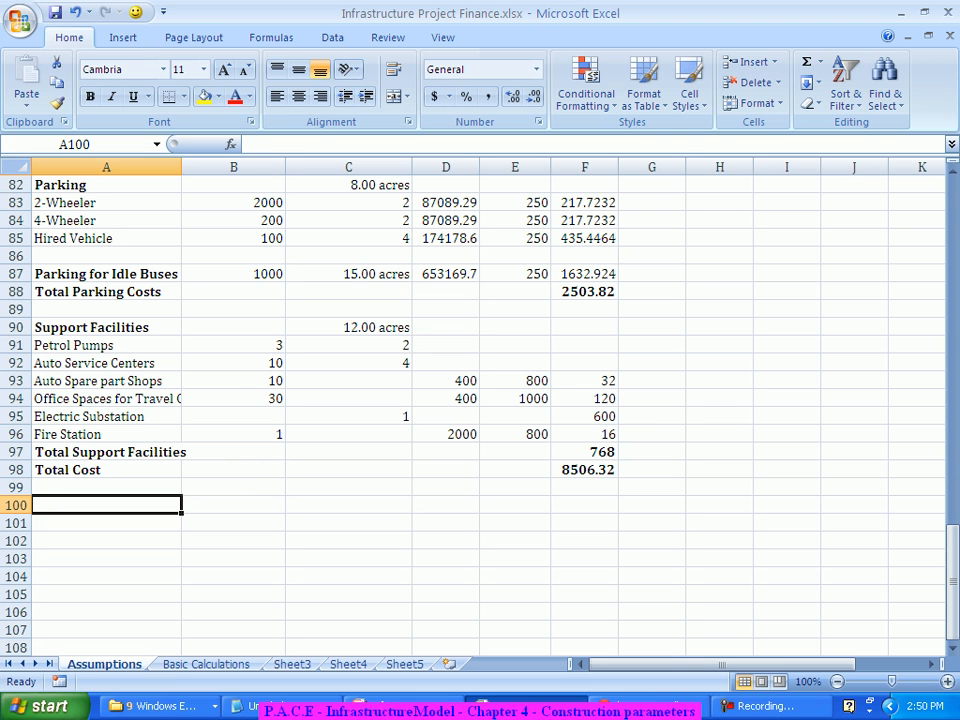
text(Pre Operation Cos)
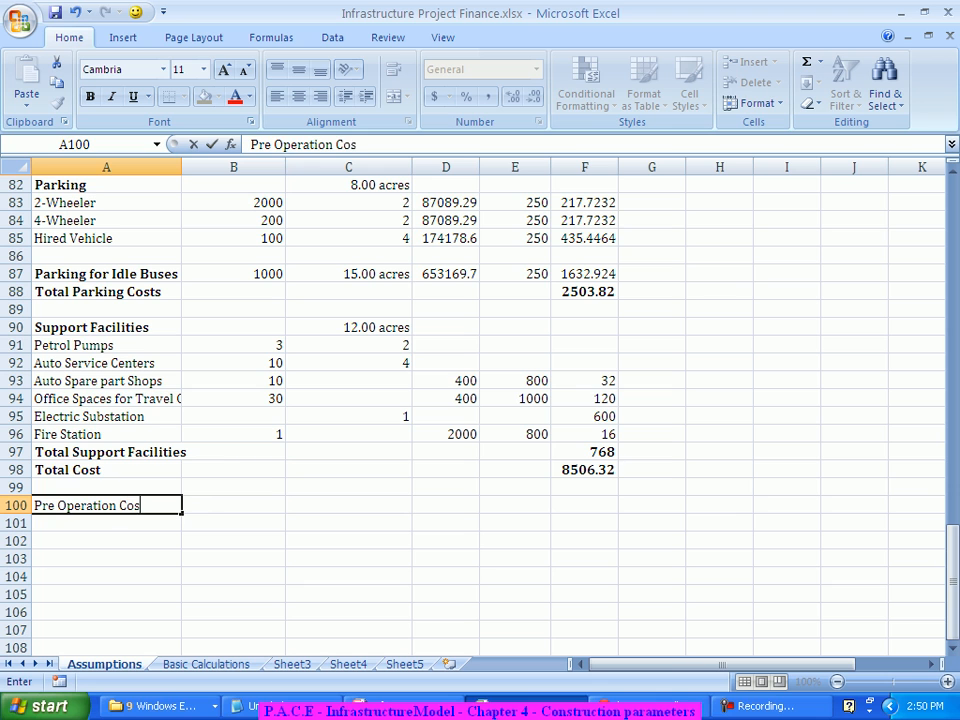
text(t)
key(Right)
key(Right)
key(Right)
key(Right)
key(Right)
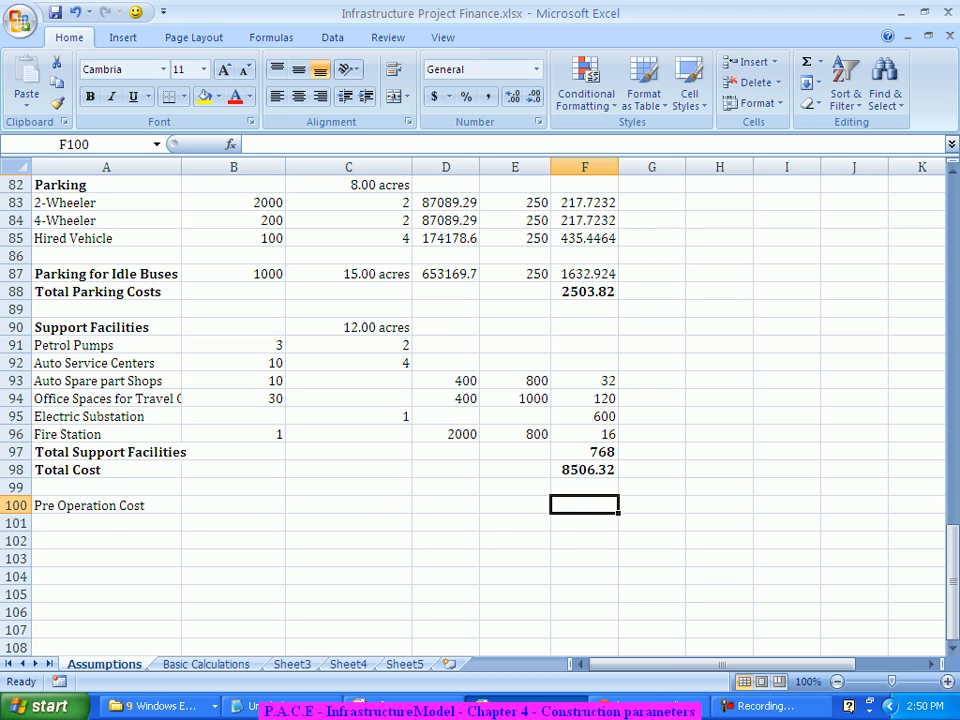
- Set the pre-operation cost in F100 to 10%
text(10%)
key(Return)
key(Down)
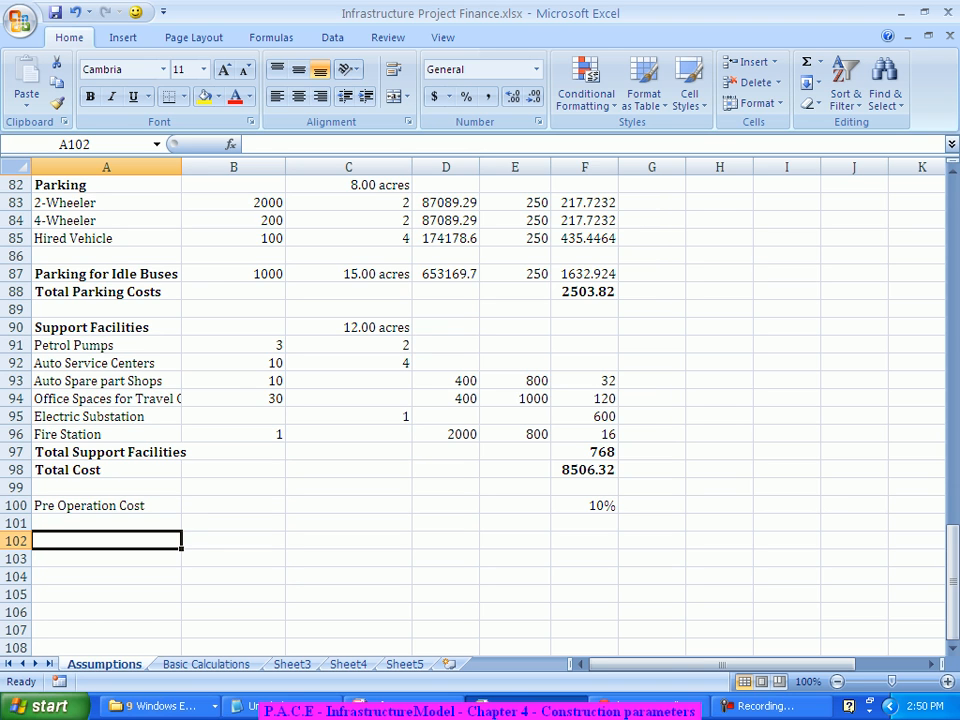
- Add a "Total Construction Cost" label in A102, two rows below the pre-operation cost
text(Total Cost )
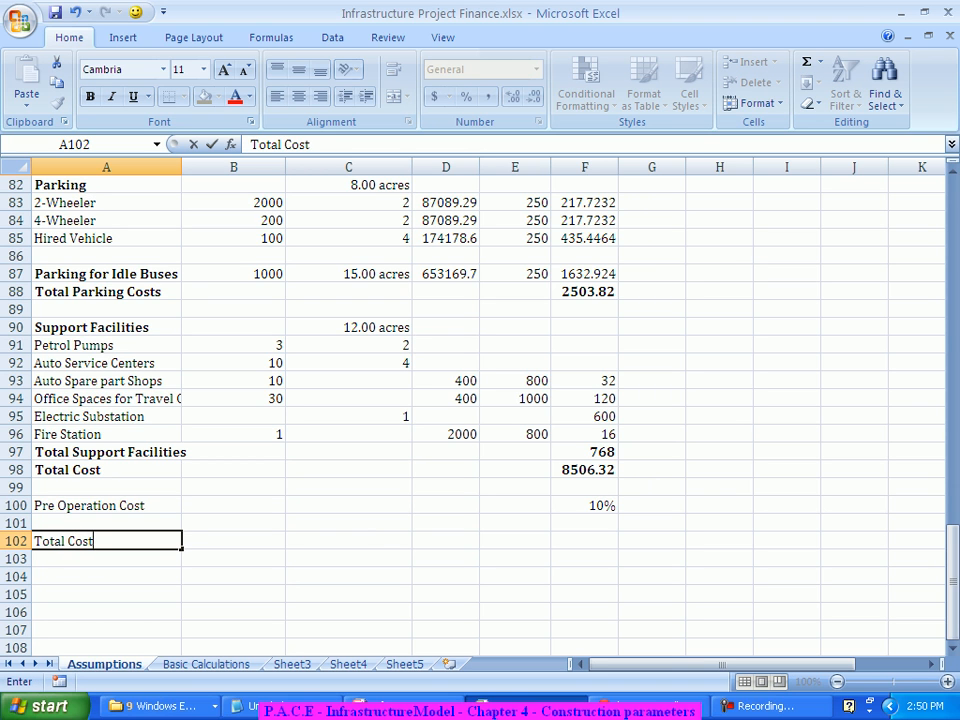
text(post\)
key(BackSpace)
key(BackSpace)
key(BackSpace)
key(BackSpace)
key(BackSpace)
key(BackSpace)
key(BackSpace)
key(BackSpace)
key(BackSpace)
text(onstruction Cost)
key(Tab)
key(Tab)
key(Tab)
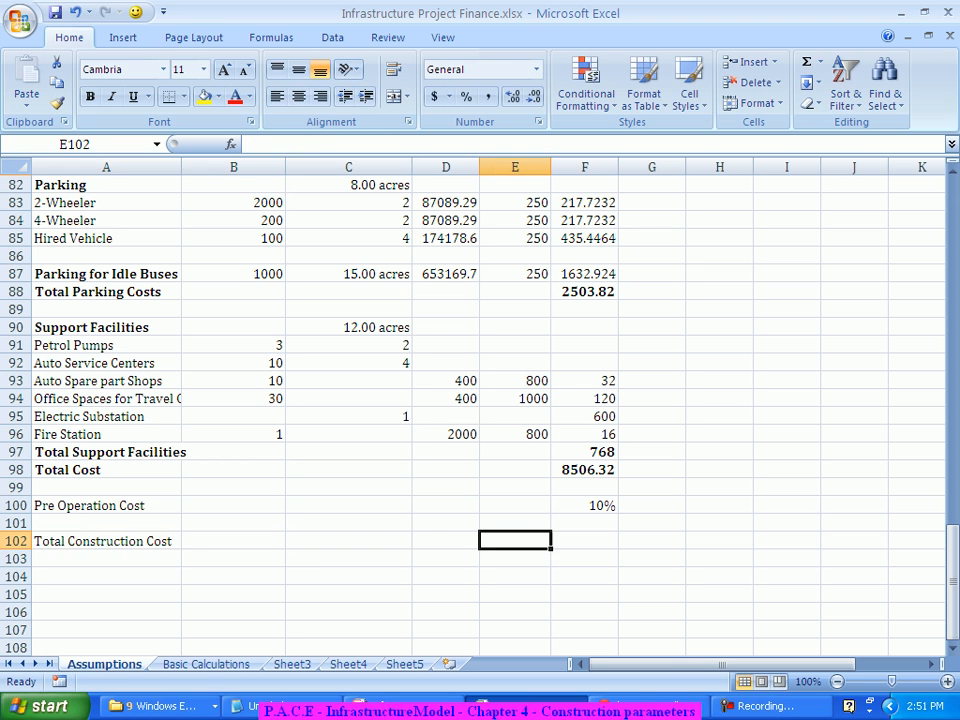
- Calculate the total construction cost in F102 as =F98*(1+F100) and make it bold
key(Tab)
key(Tab)
text(=)
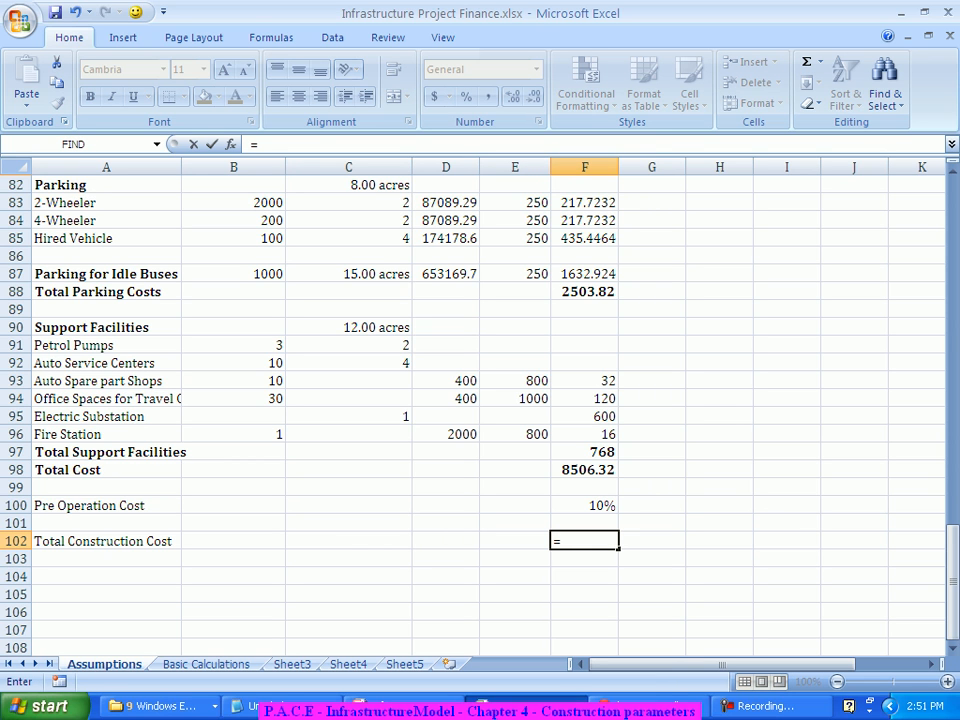
key(Up)
key(Up)
key(Up)
key(Up)
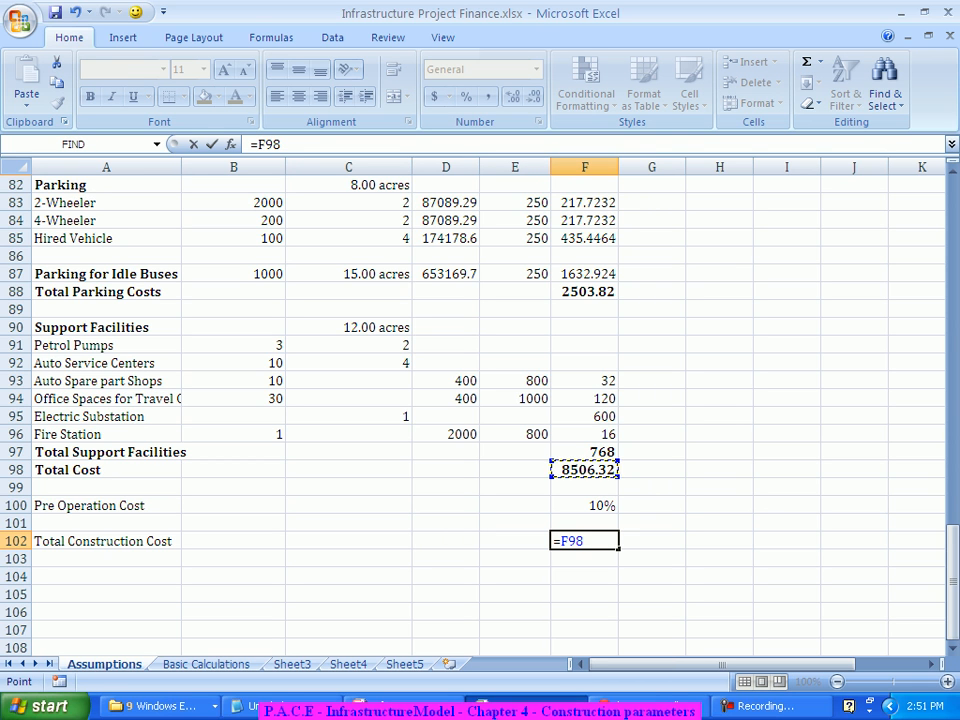
text(*(1+)
key(Up)
key(Up)
text())
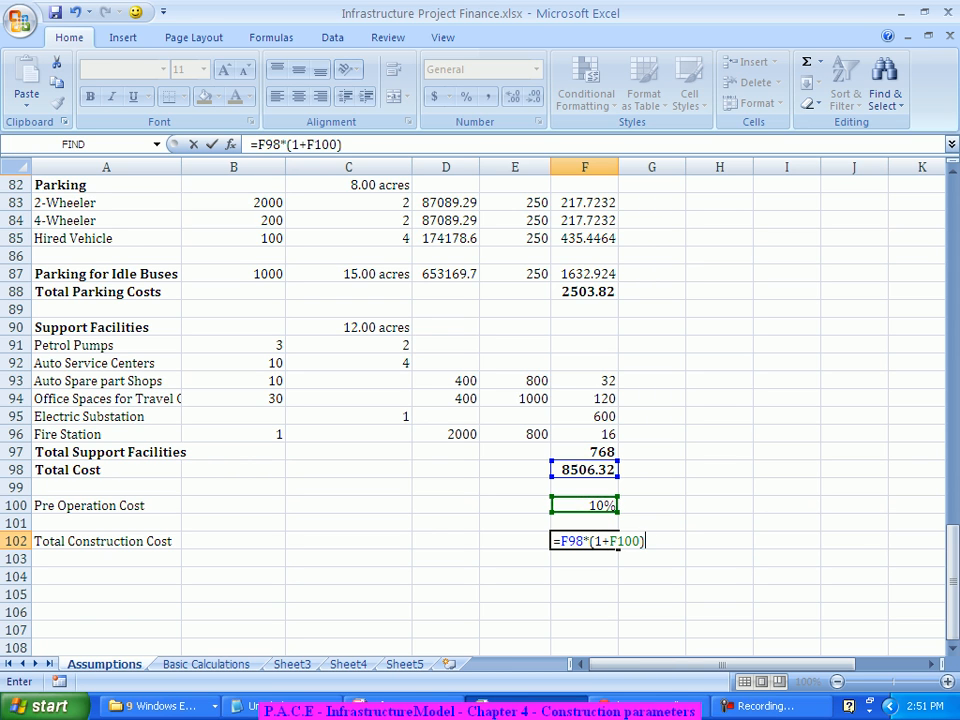
key(Return)
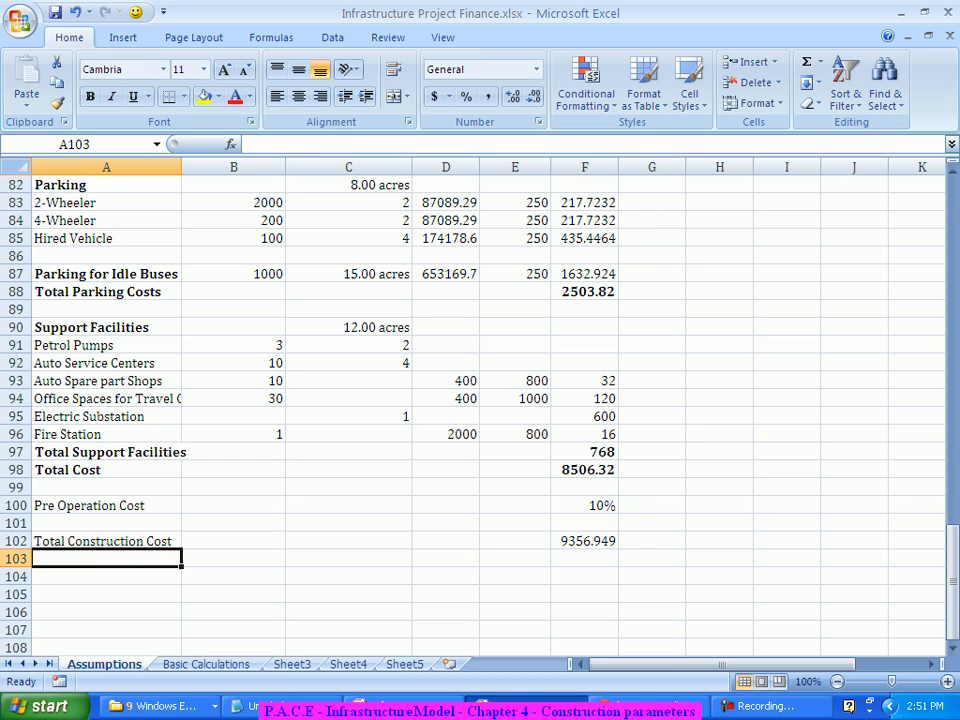
click(585, 541)
key(ctrl+b)
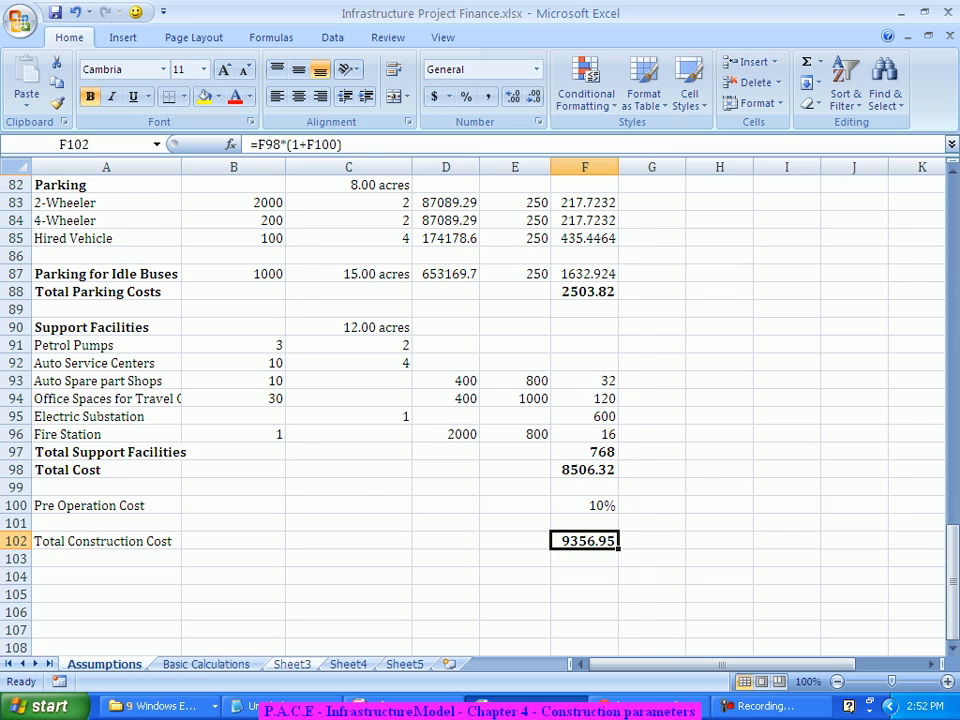
- Rename the empty worksheet Sheet3 as Financing
click(292, 664)
right_click(300, 664)
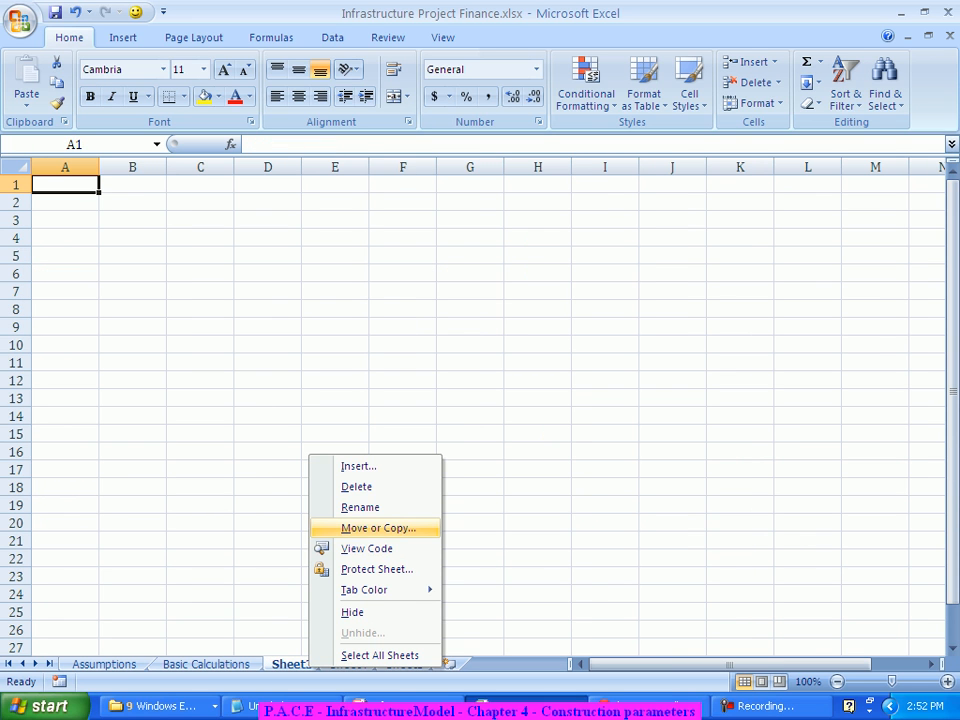
click(360, 507)
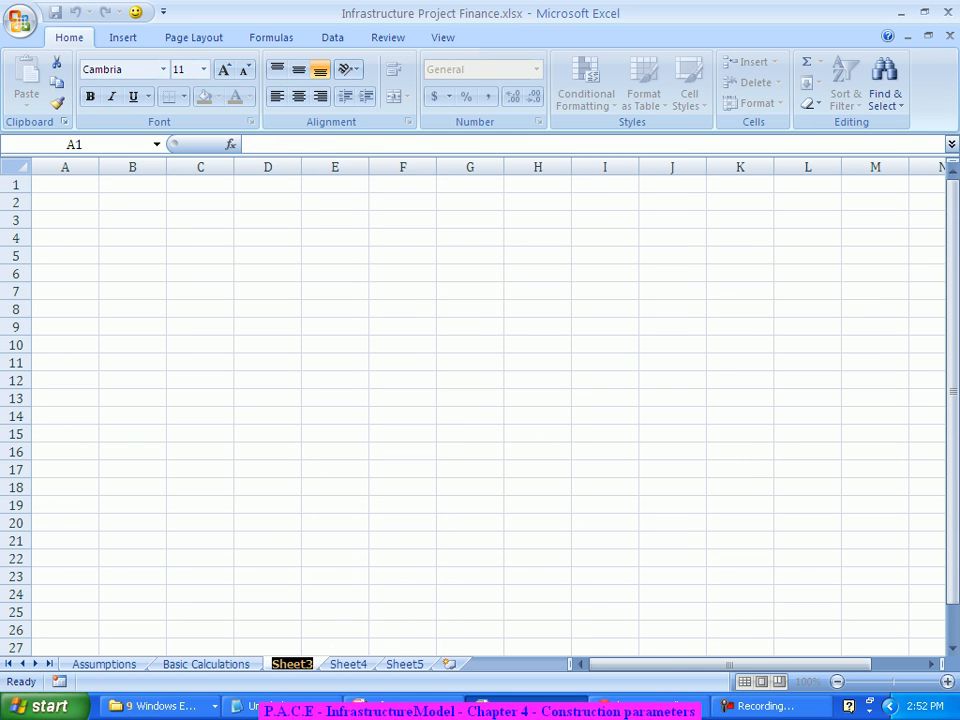
text(Fin)
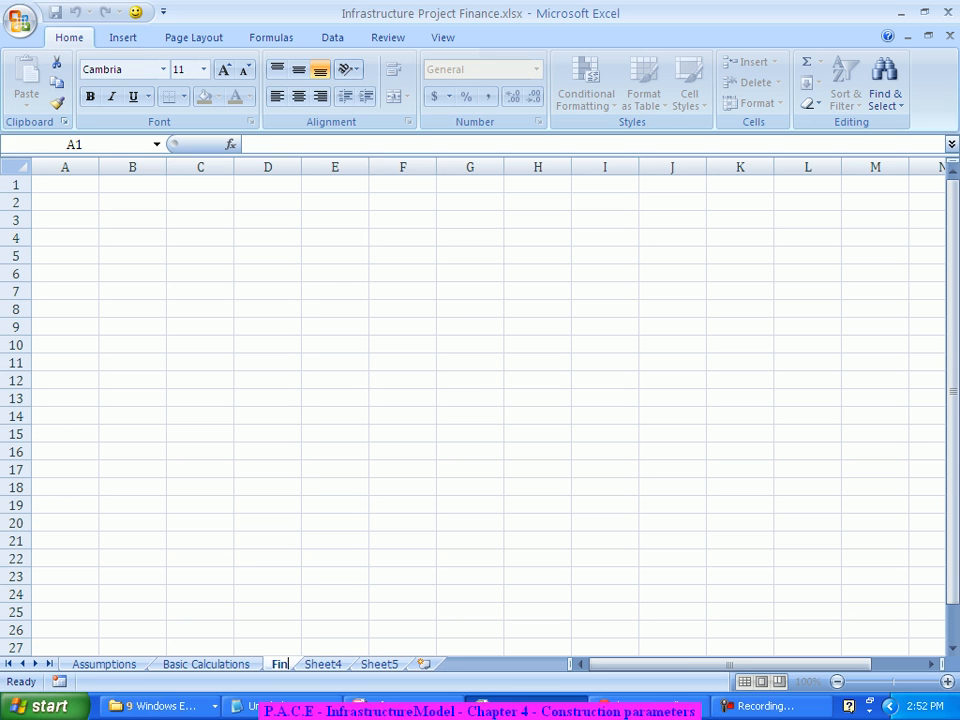
text(an)
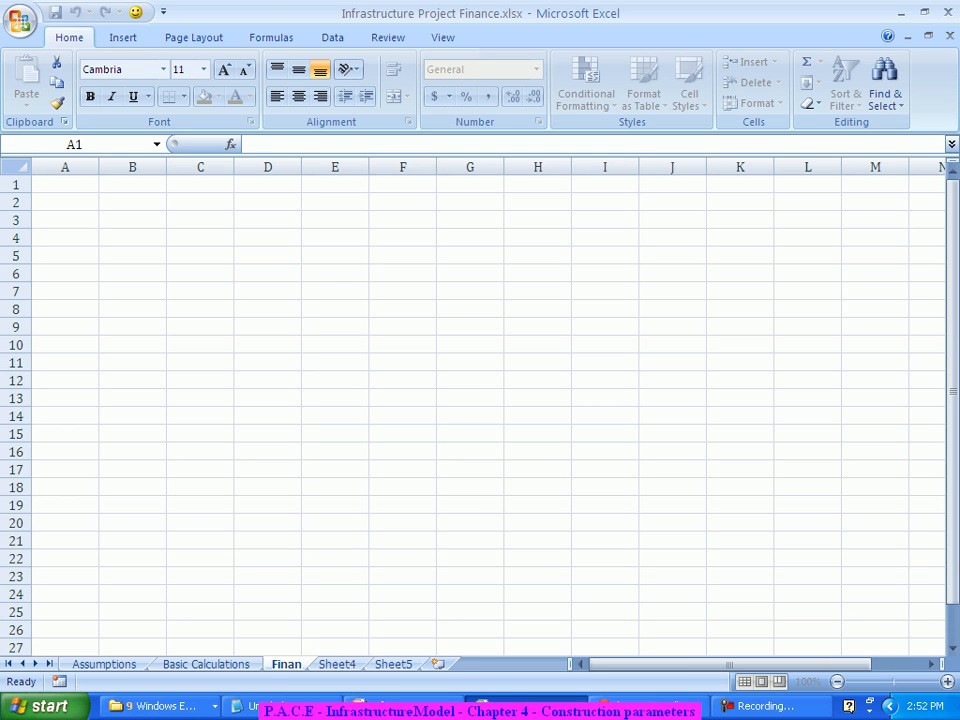
text(cing)
key(Return)
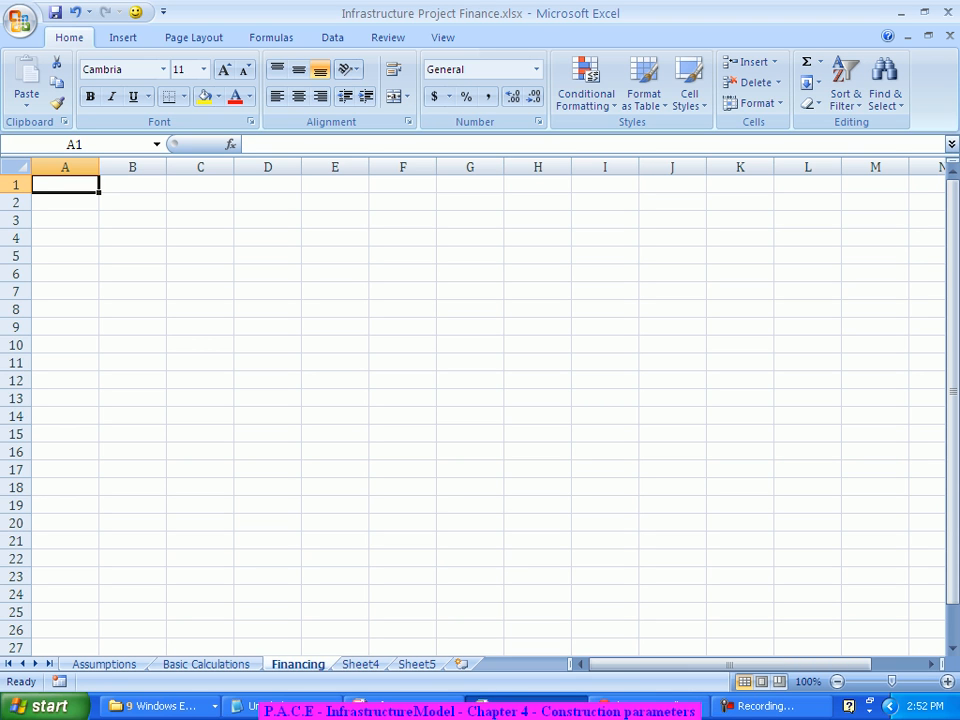
click(65, 202)
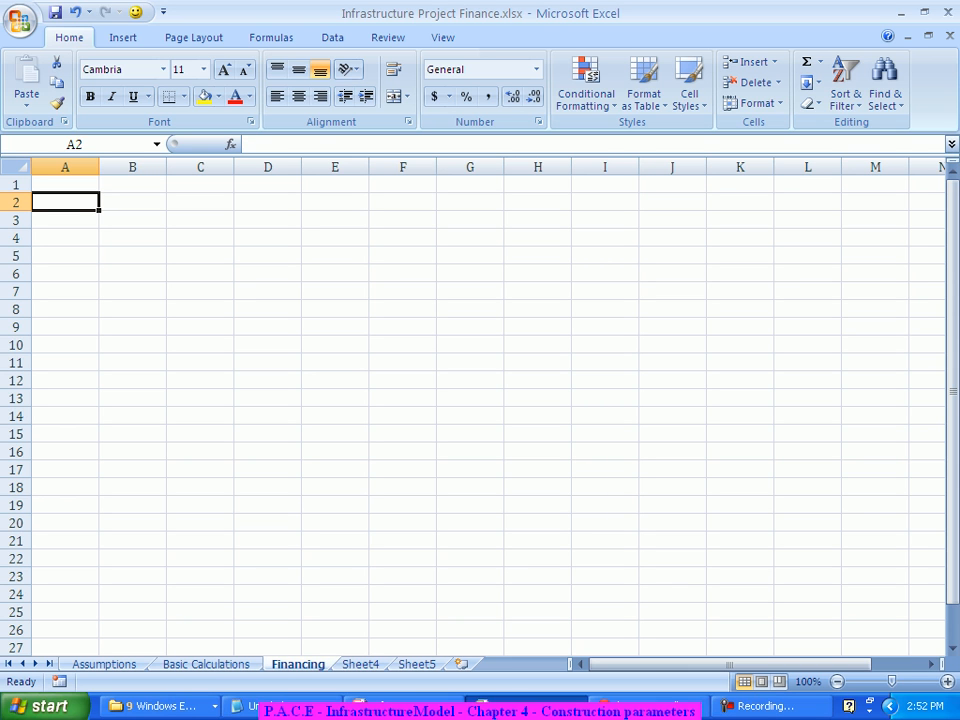
text(Year)
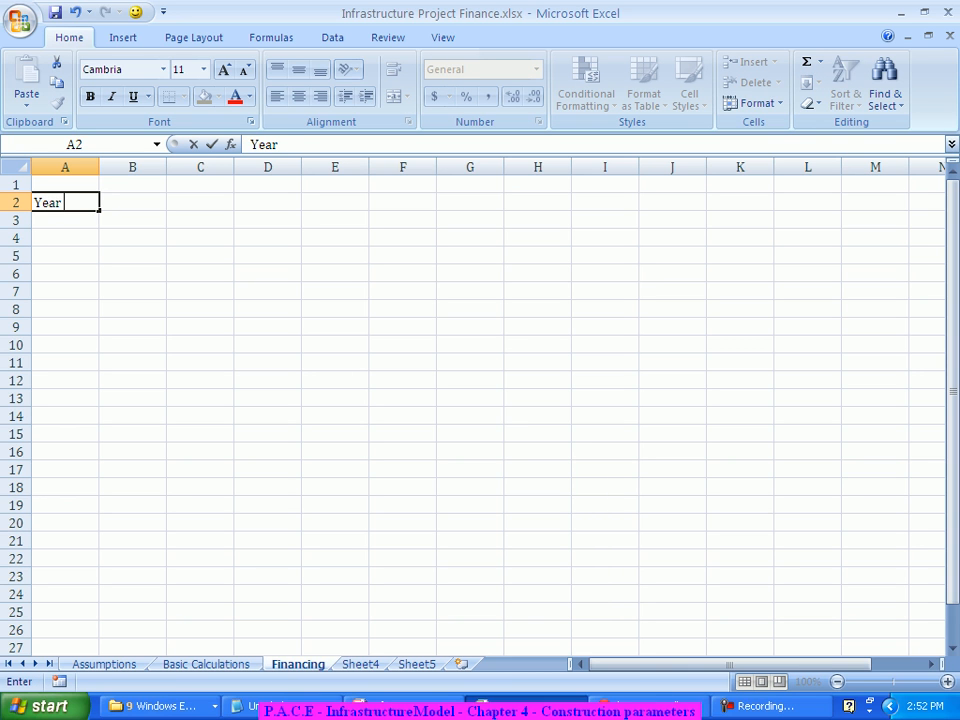
text( No)
key(BackSpace)
key(BackSpace)
key(BackSpace)
key(BackSpace)
key(BackSpace)
key(BackSpace)
key(BackSpace)
- Link A2 of the Financing sheet to the Year No label with ='Basic Calculations'!A11
text(=)
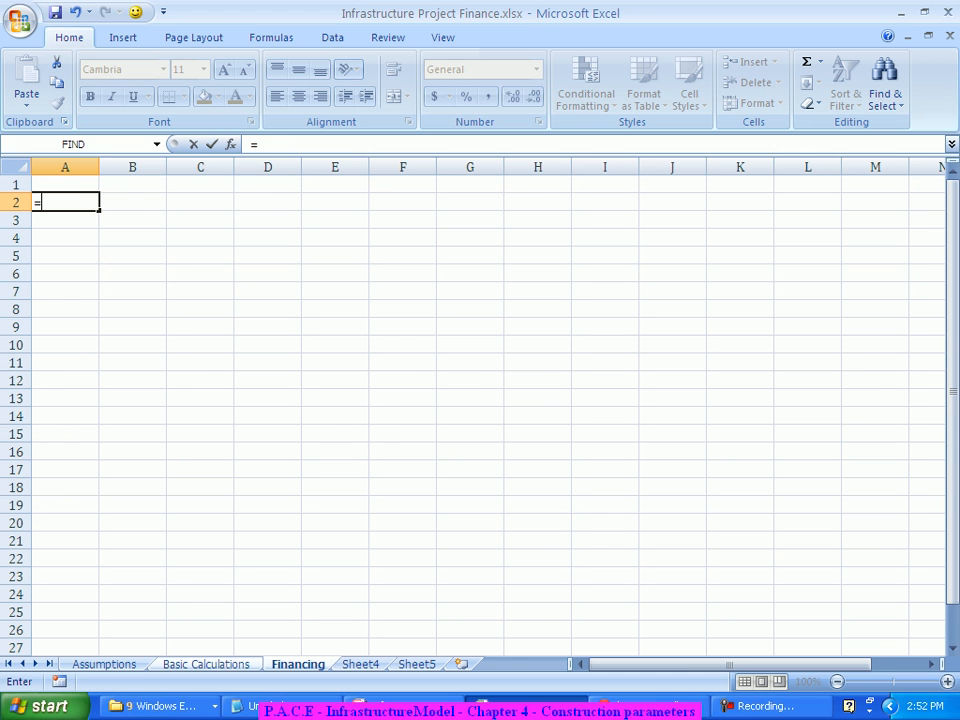
key(ctrl+Page_Up)
click(95, 363)
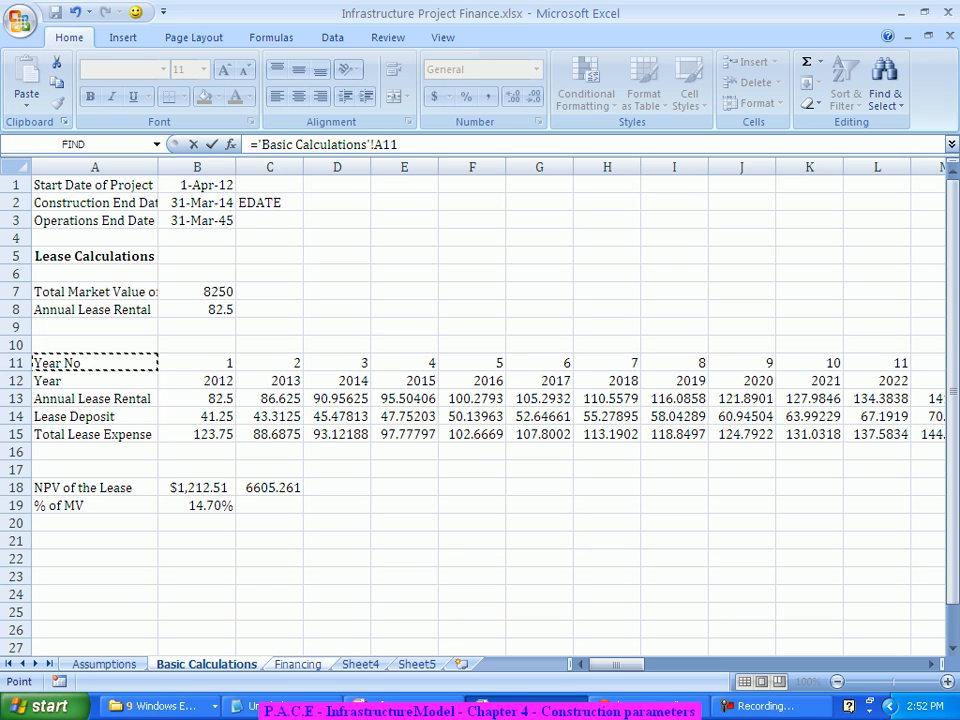
key(Tab)
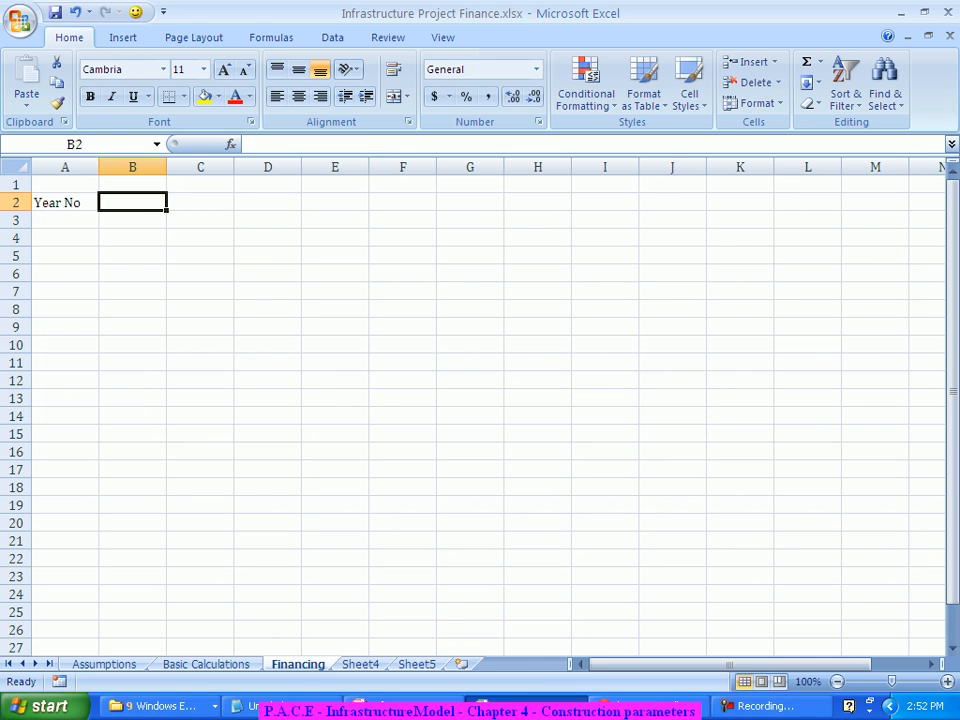
- Insert an empty column before column A on the Financing sheet
click(65, 203)
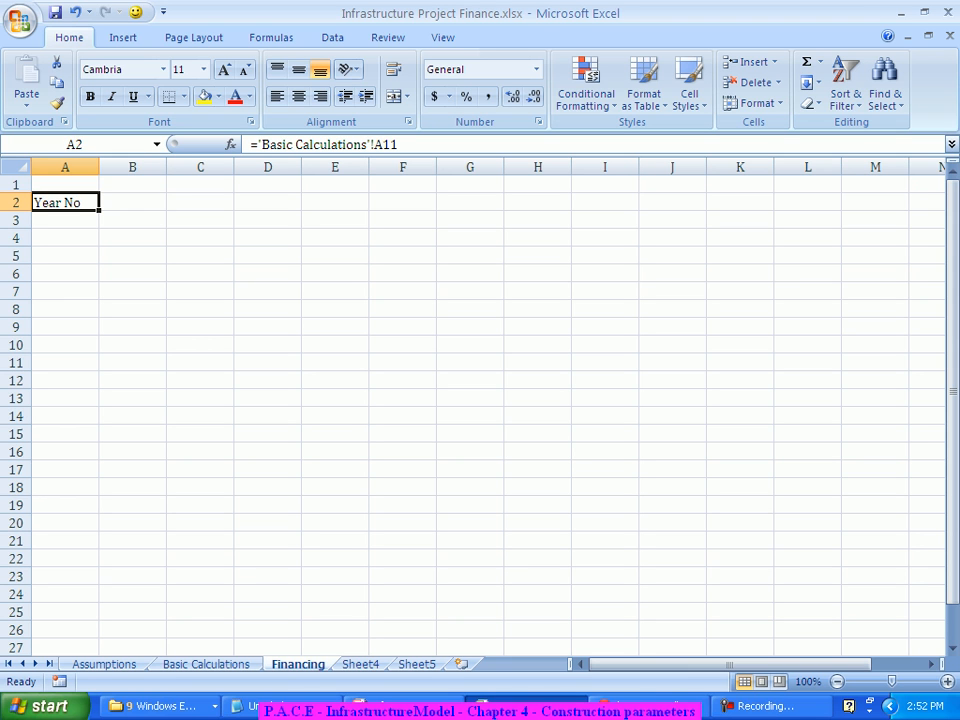
click(64, 166)
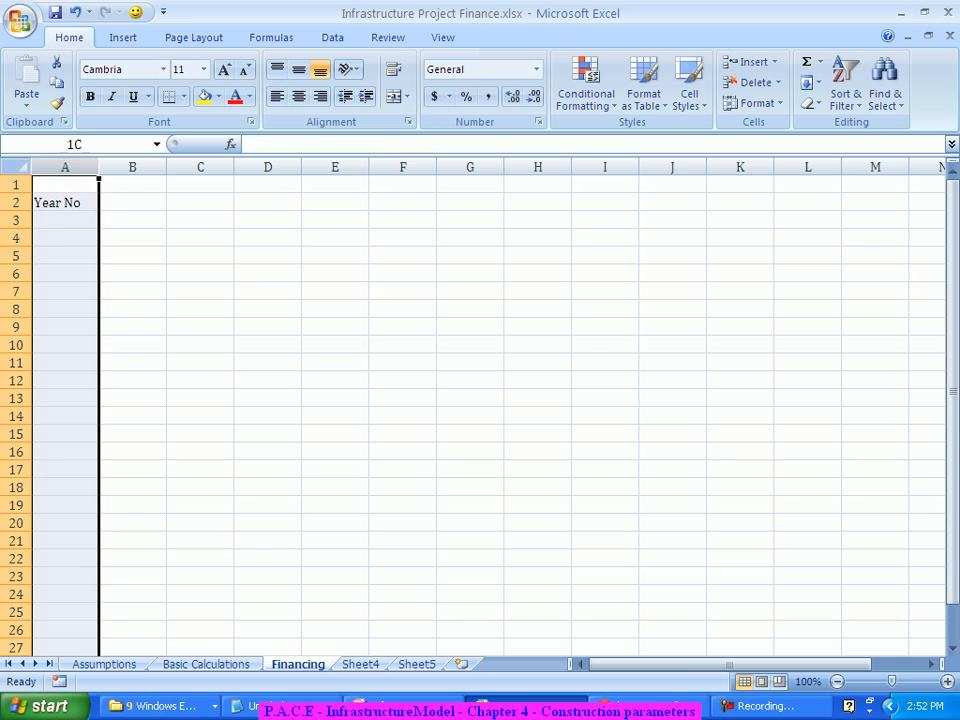
right_click(64, 166)
click(108, 265)
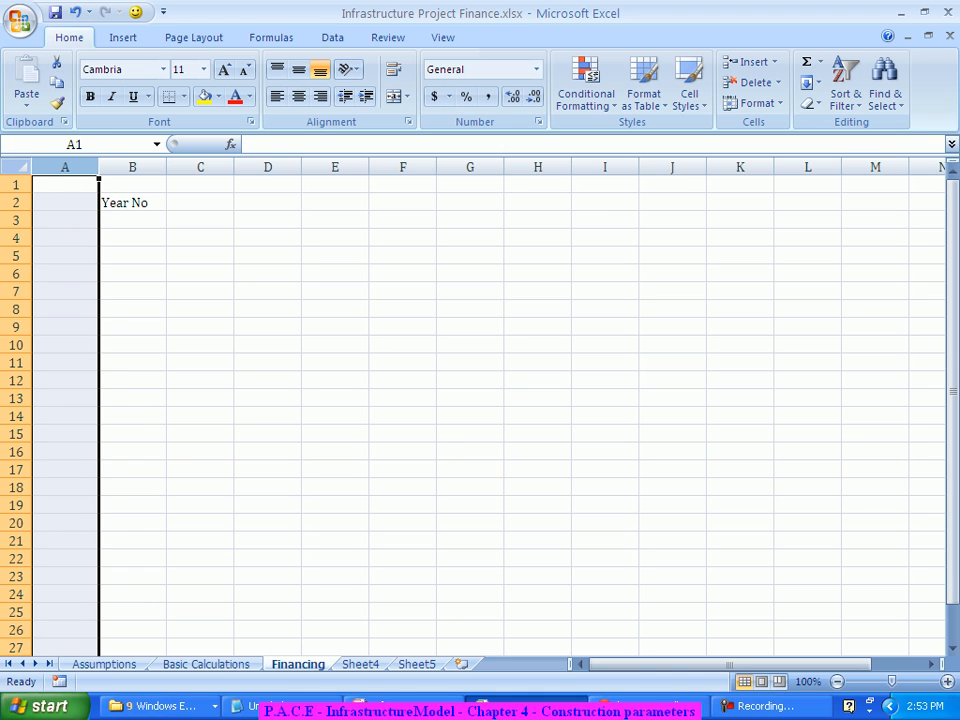
- Fill the Year No link from B2 across row 2 through AQ2 to bring in the year numbers
click(132, 203)
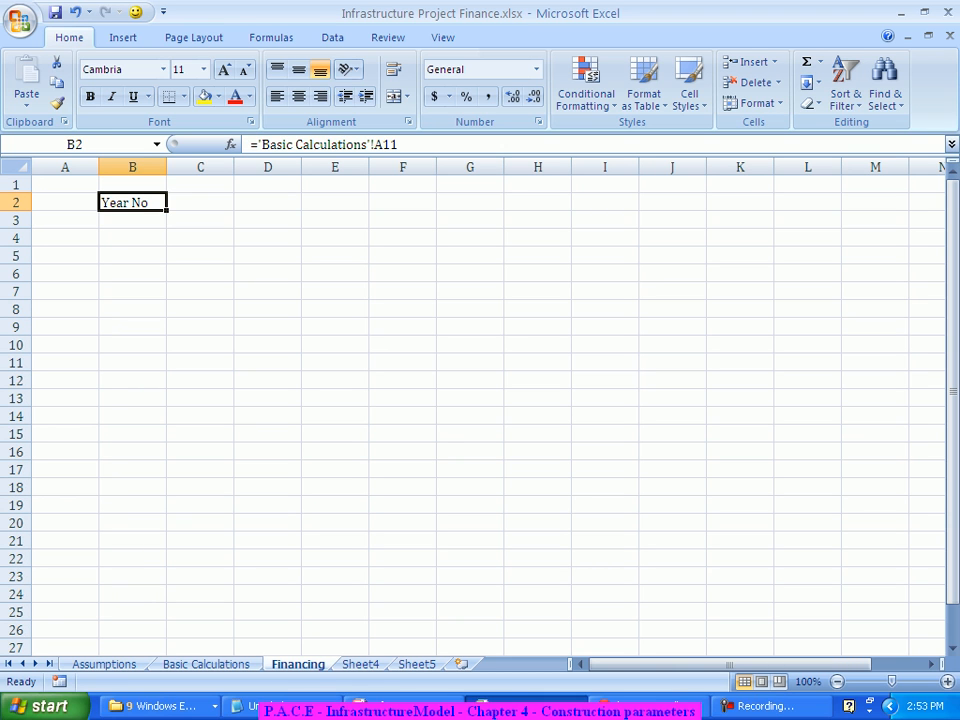
drag(167, 210, 808, 203)
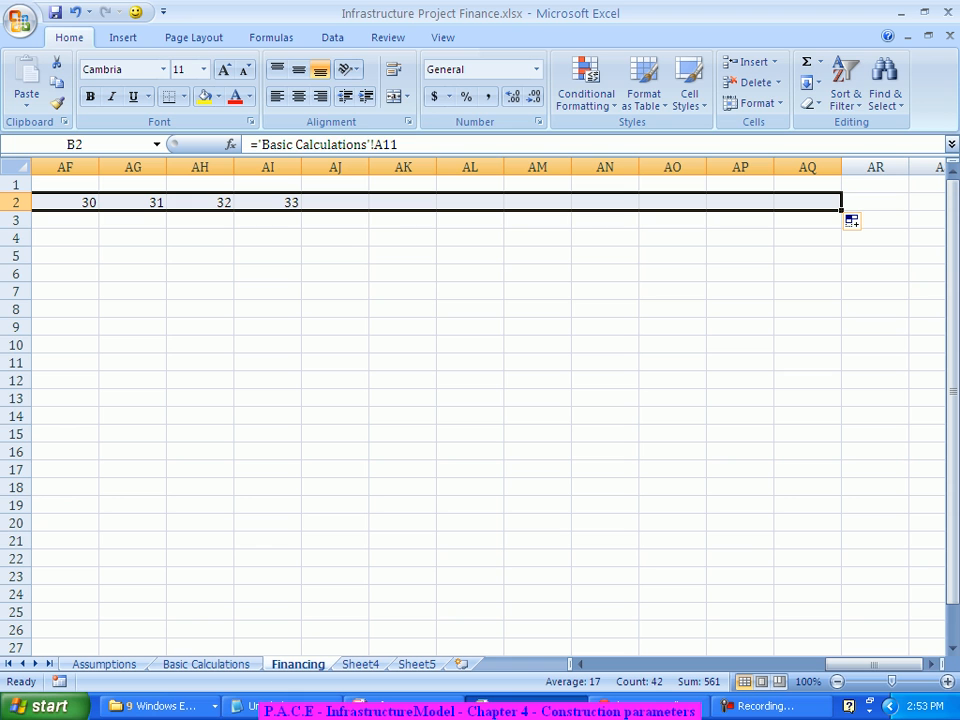
drag(874, 664, 638, 664)
click(335, 398)
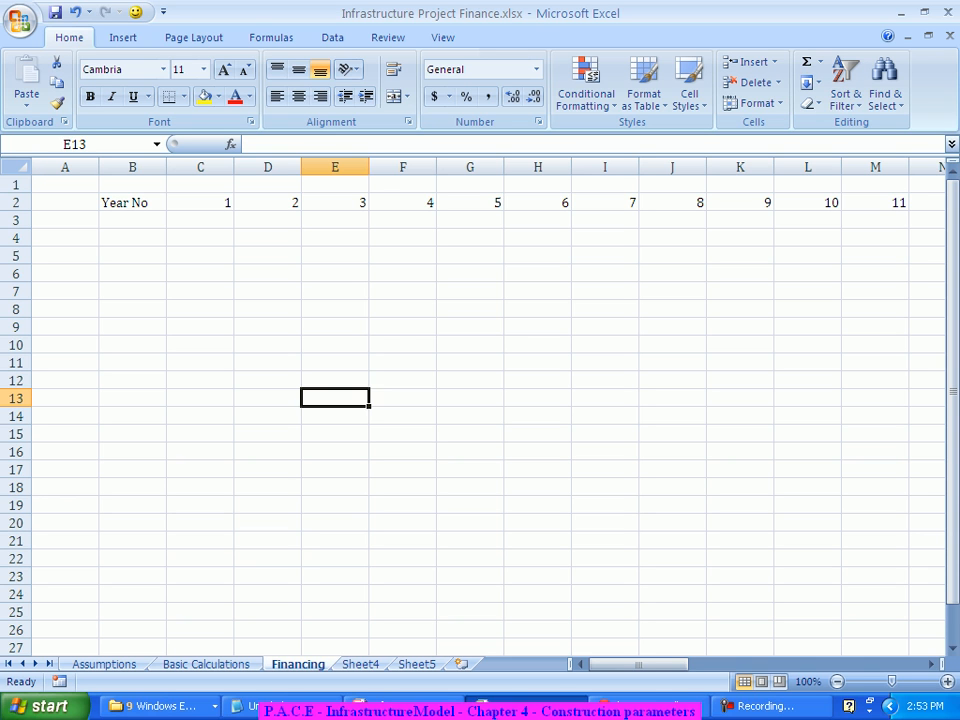
- Copy the link in B2 down to B3 and fill it across row 3 through AP3 to bring in the calendar years
click(132, 185)
click(132, 203)
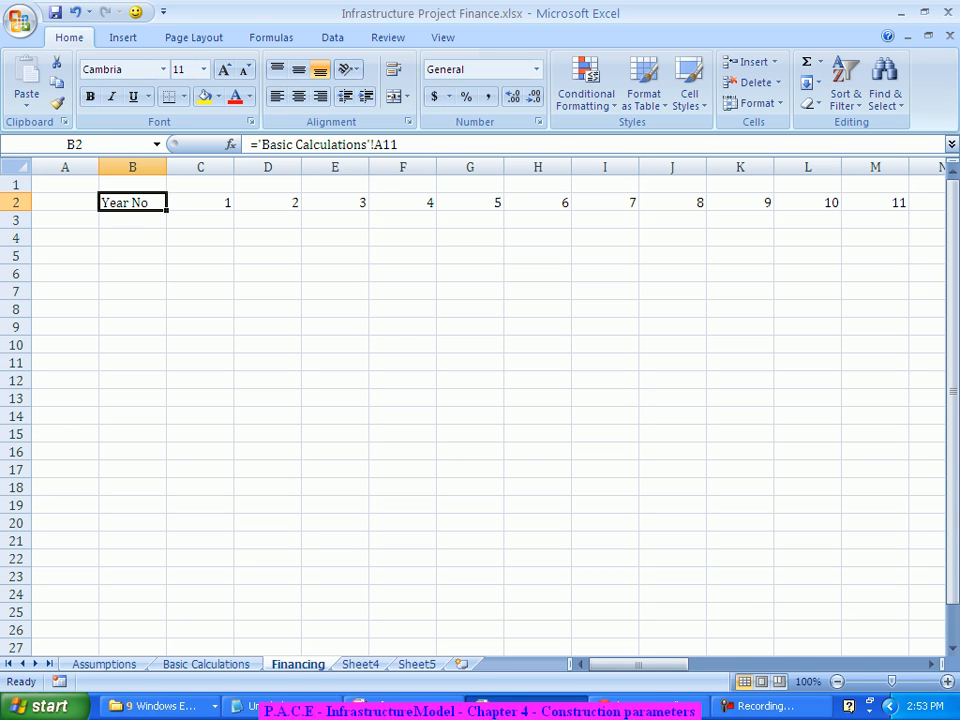
drag(166, 211, 160, 224)
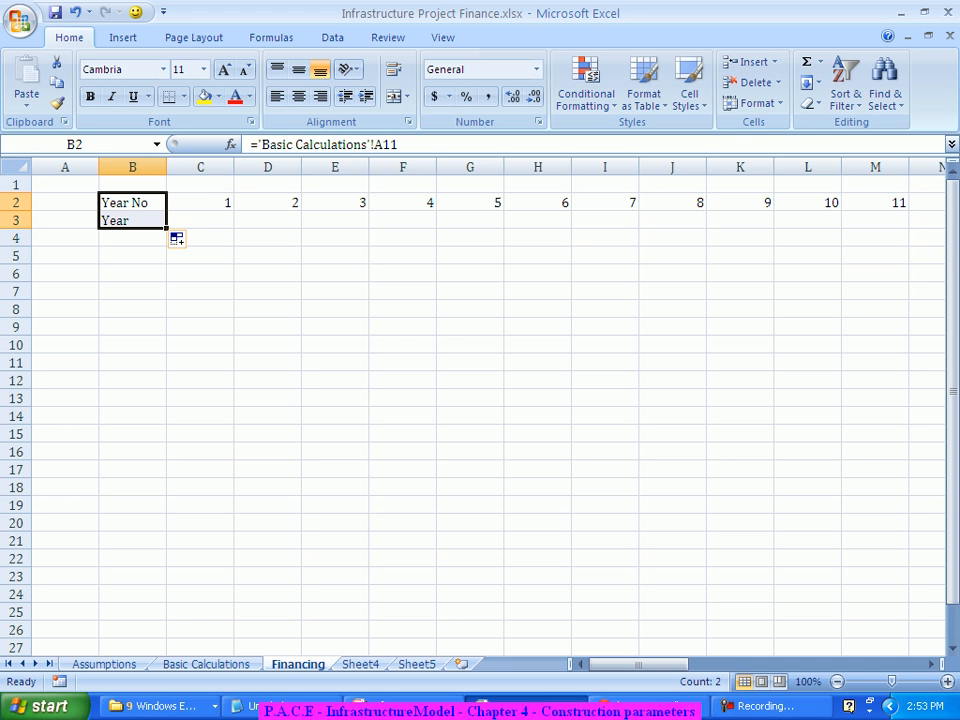
click(132, 221)
drag(166, 228, 840, 222)
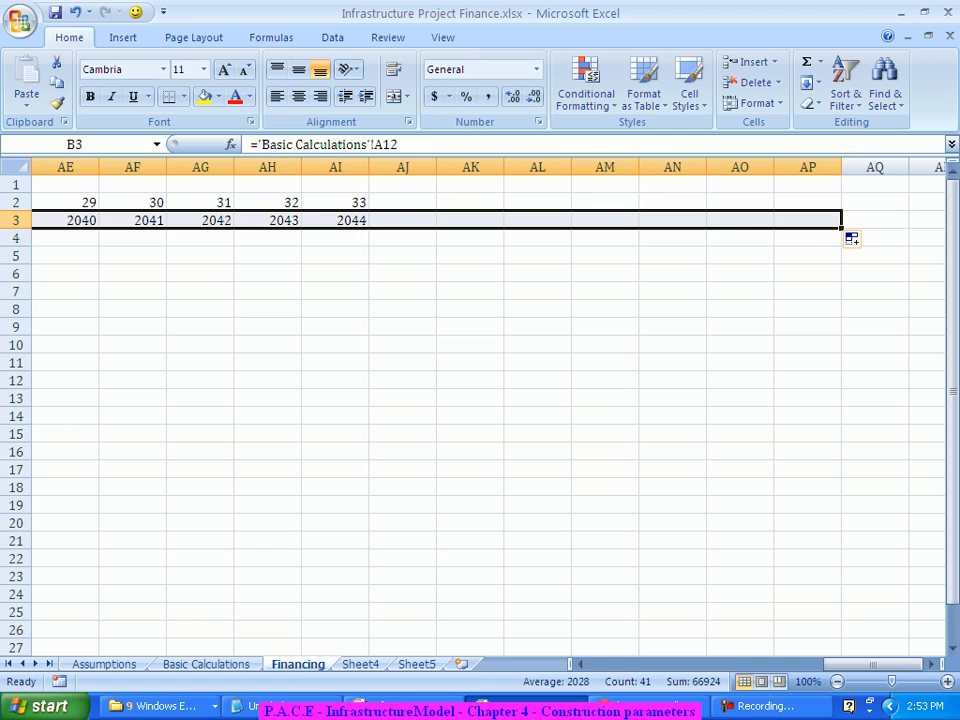
click(470, 345)
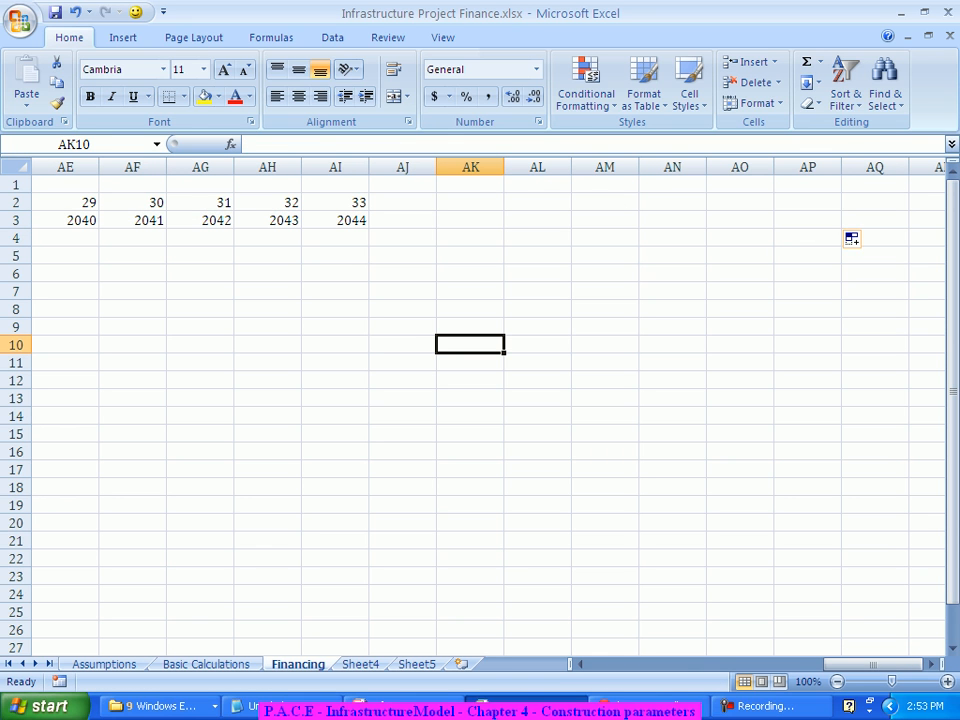
drag(872, 664, 640, 664)
click(537, 487)
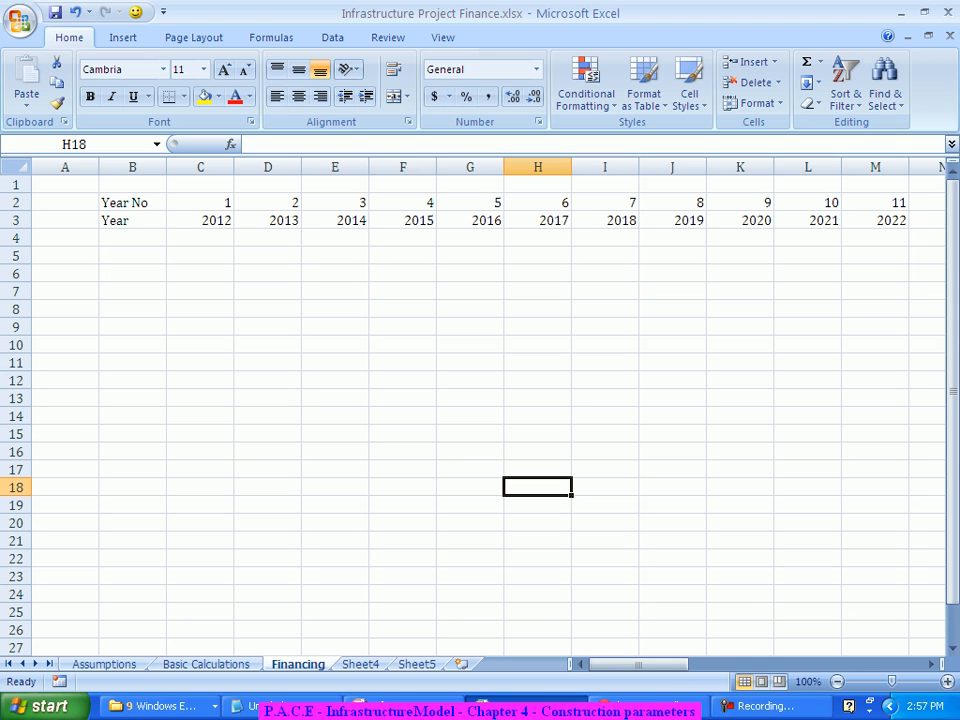
- Add a "Total Construction Cost" label in B5 of the Financing sheet
click(132, 256)
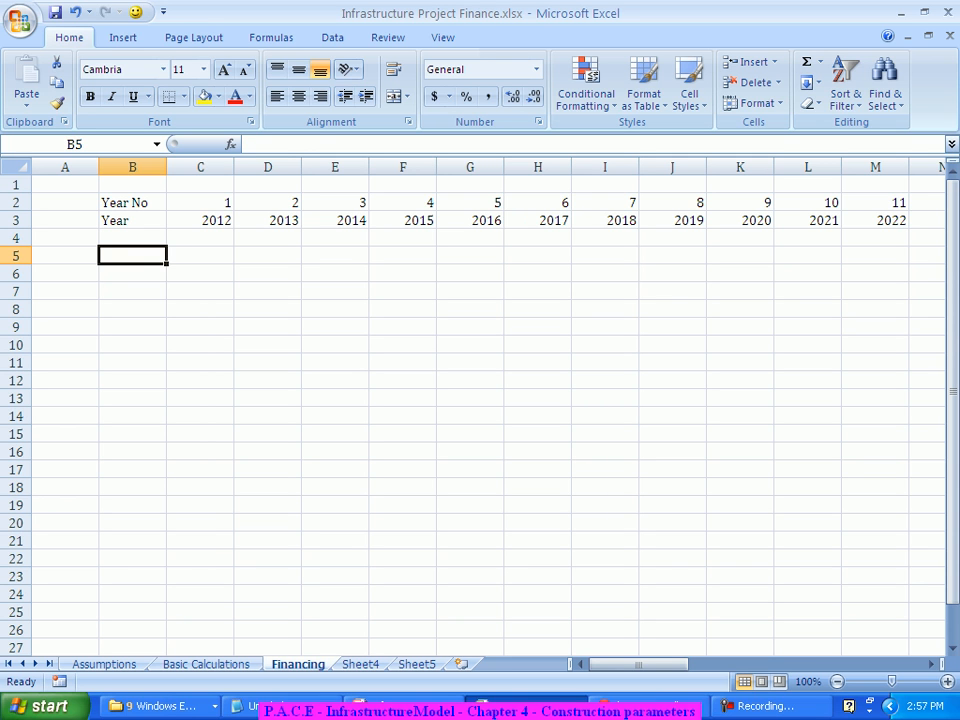
click(132, 238)
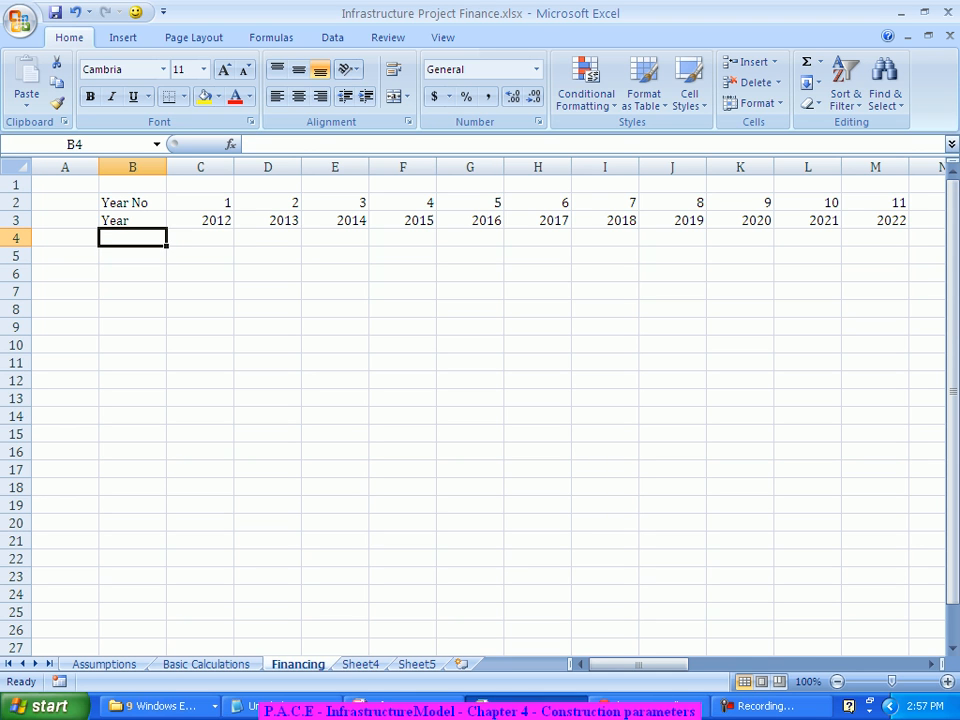
click(132, 256)
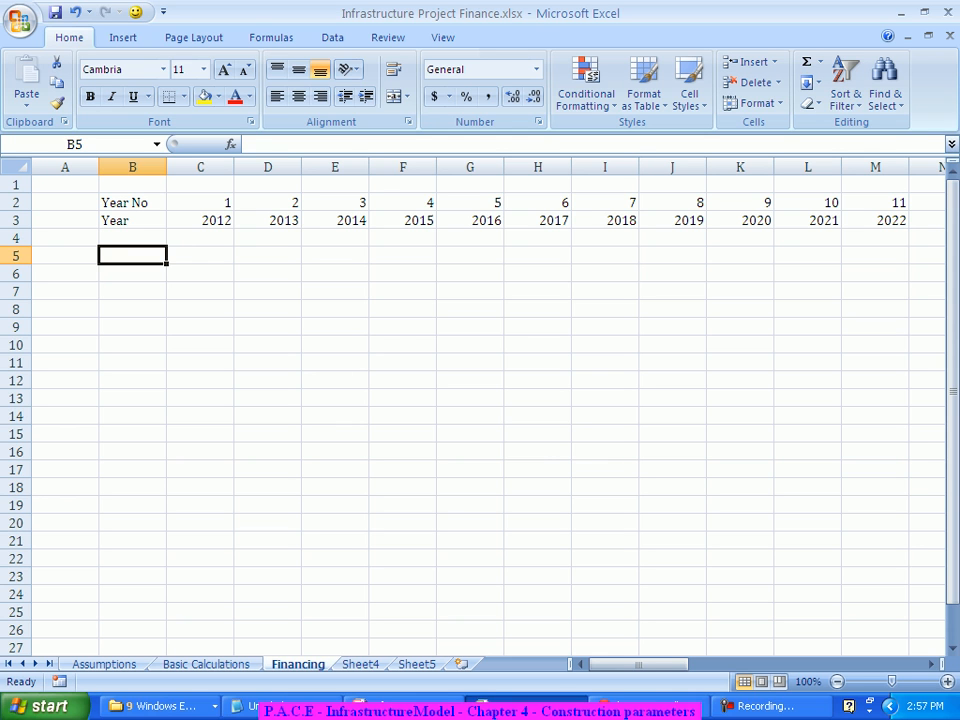
text(Total Cons)
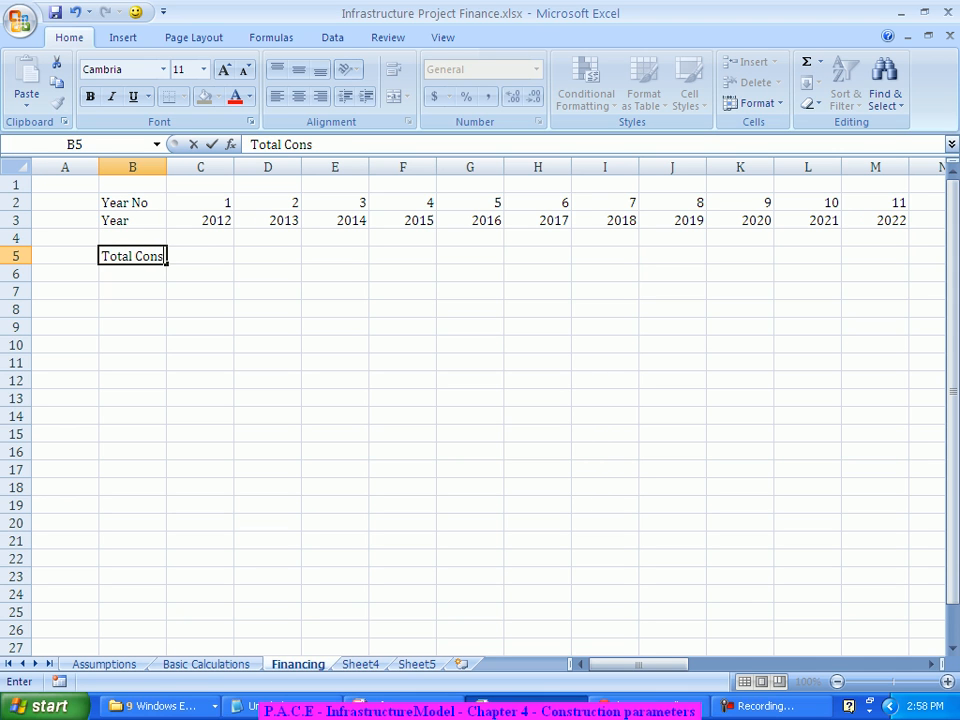
text(truction Cost)
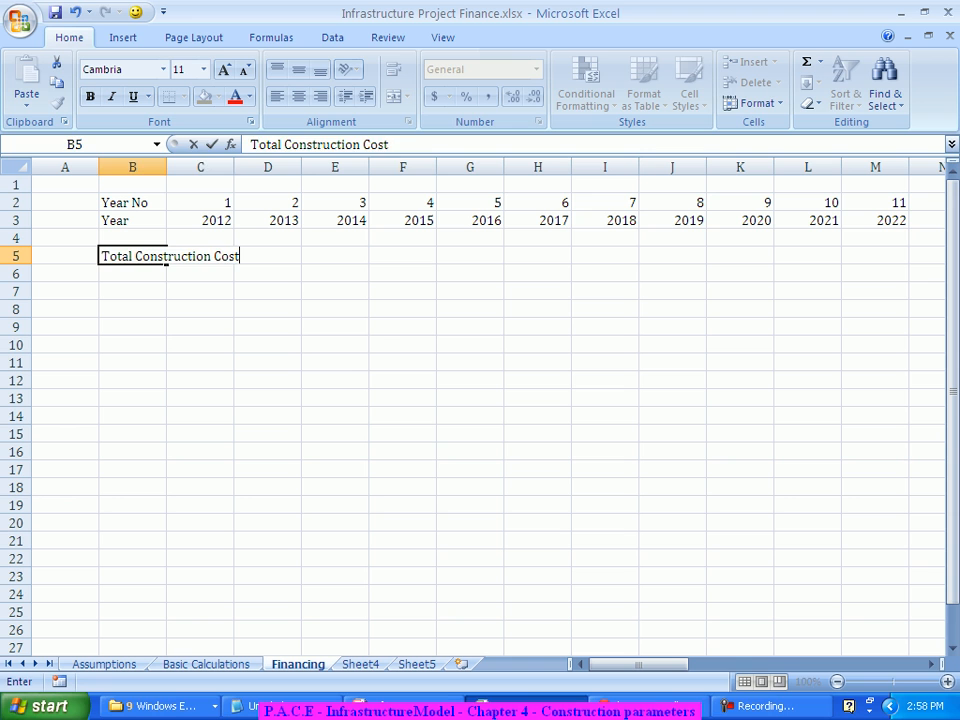
key(Tab)
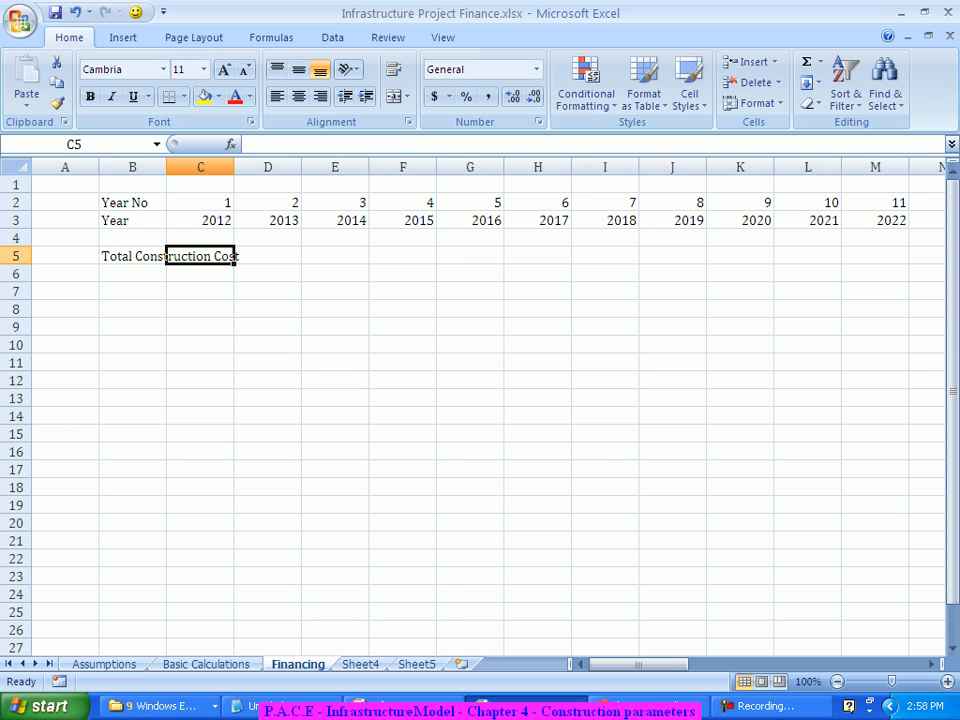
- Fit column B to its label and calculate the first-year construction cost in C5 as =Assumptions!F102*Assumptions!B7
double_click(166, 167)
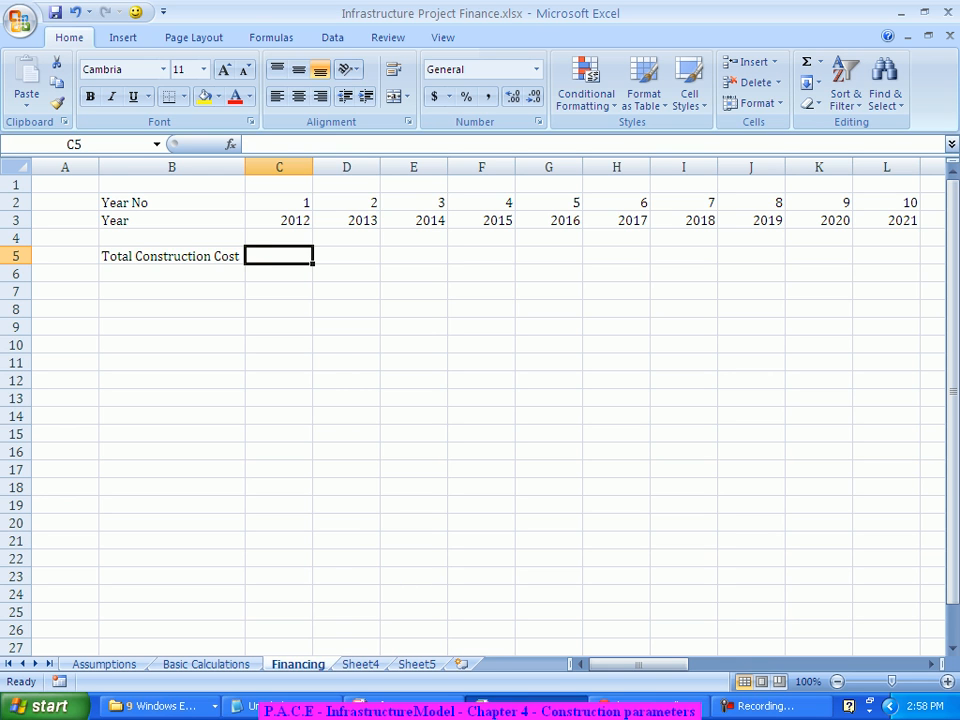
text(=)
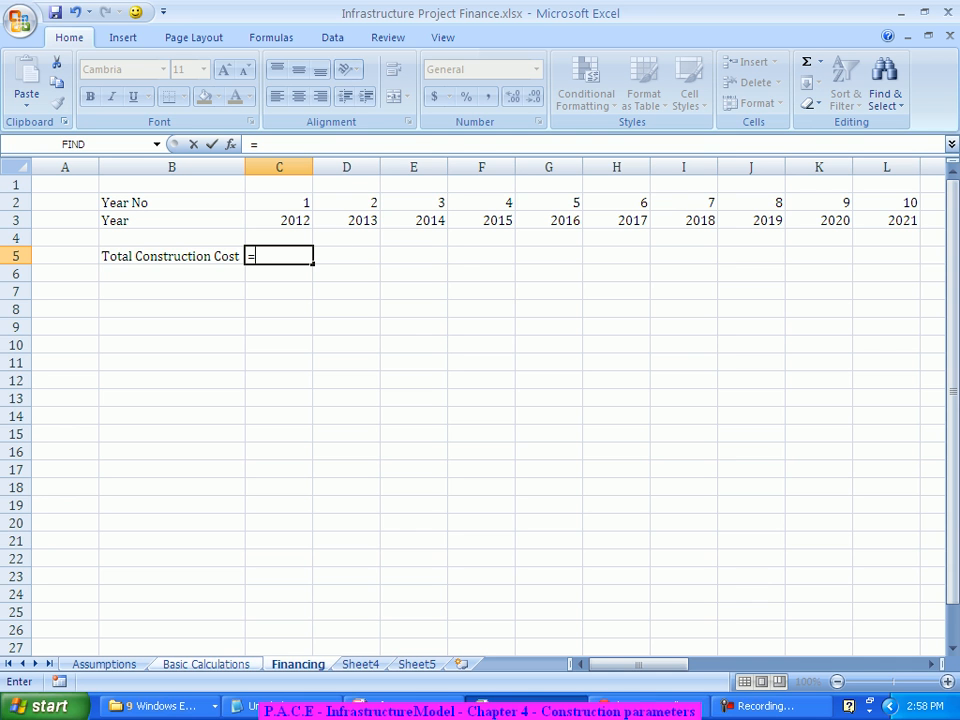
key(ctrl+Page_Up)
key(ctrl+Page_Up)
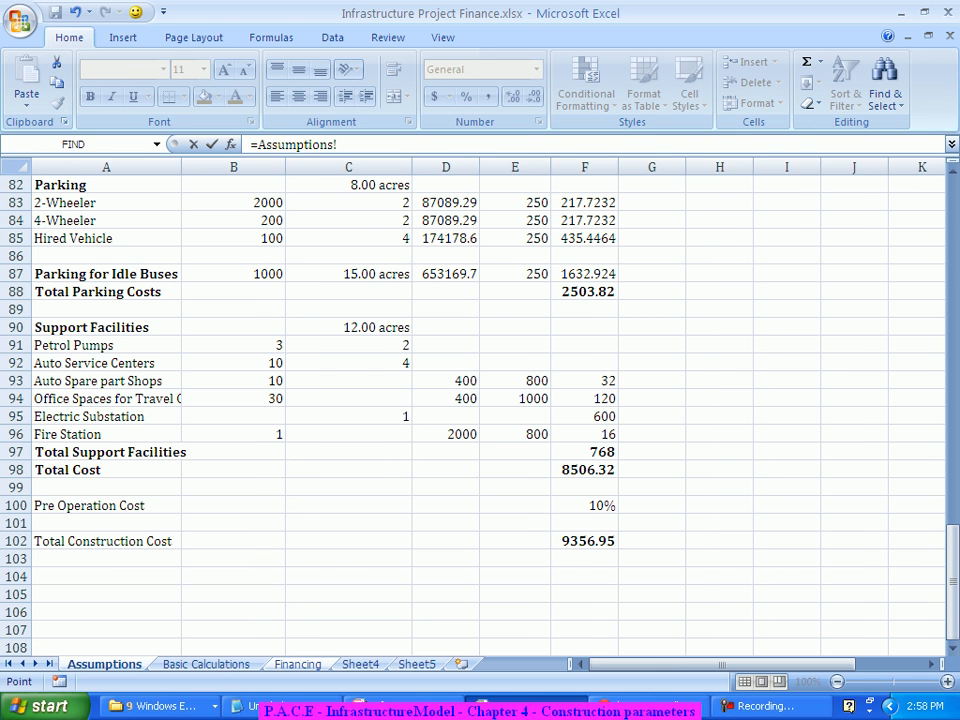
click(585, 541)
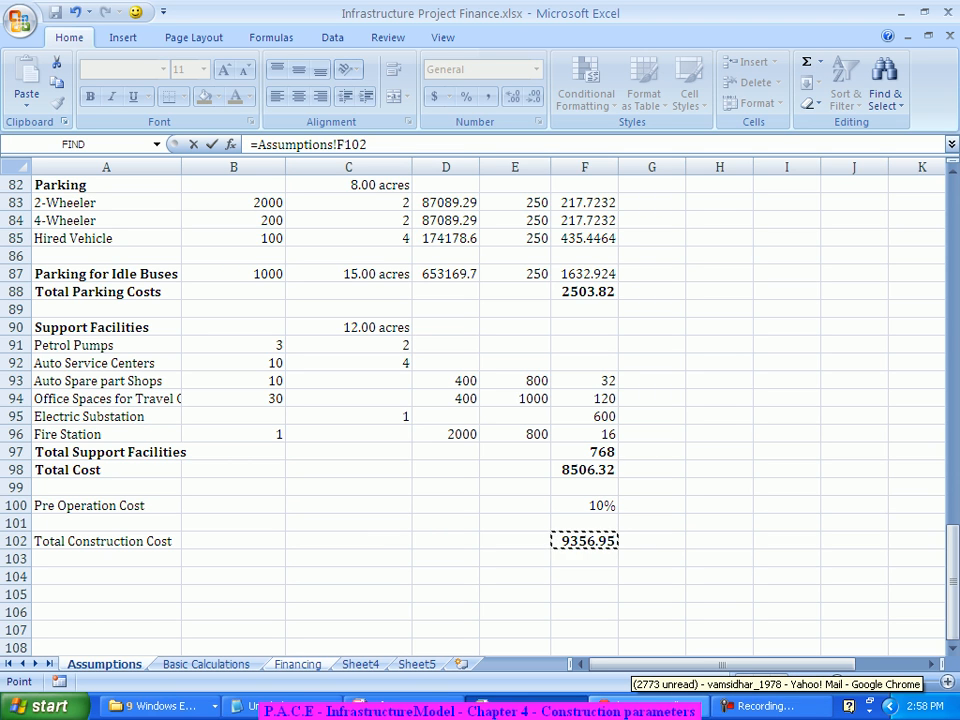
text(*)
scroll(480, 400, up, 17)
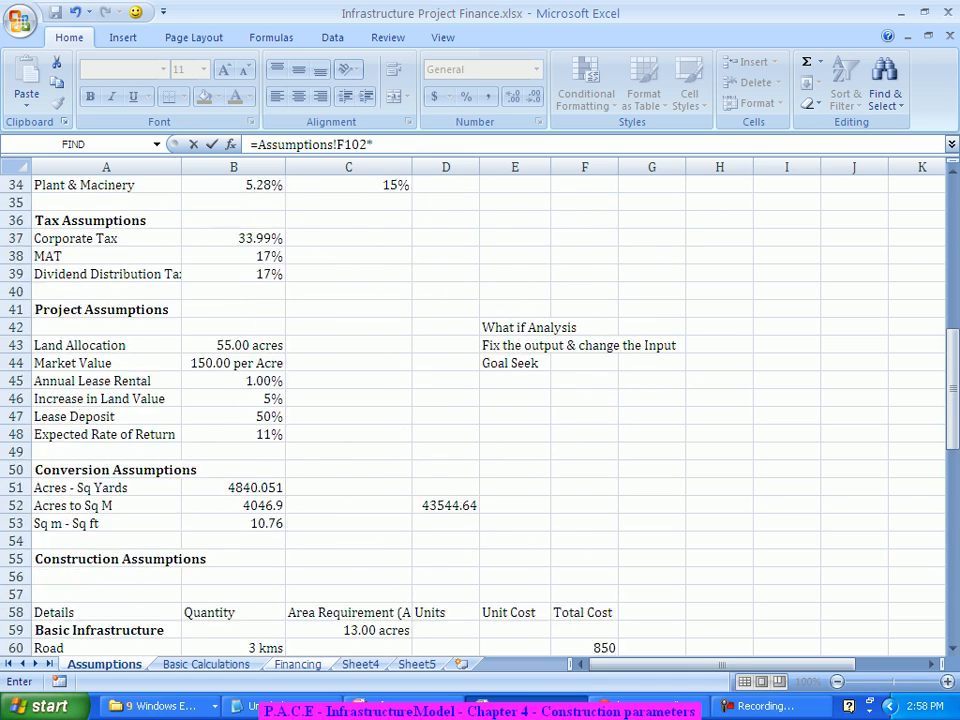
scroll(480, 400, up, 10)
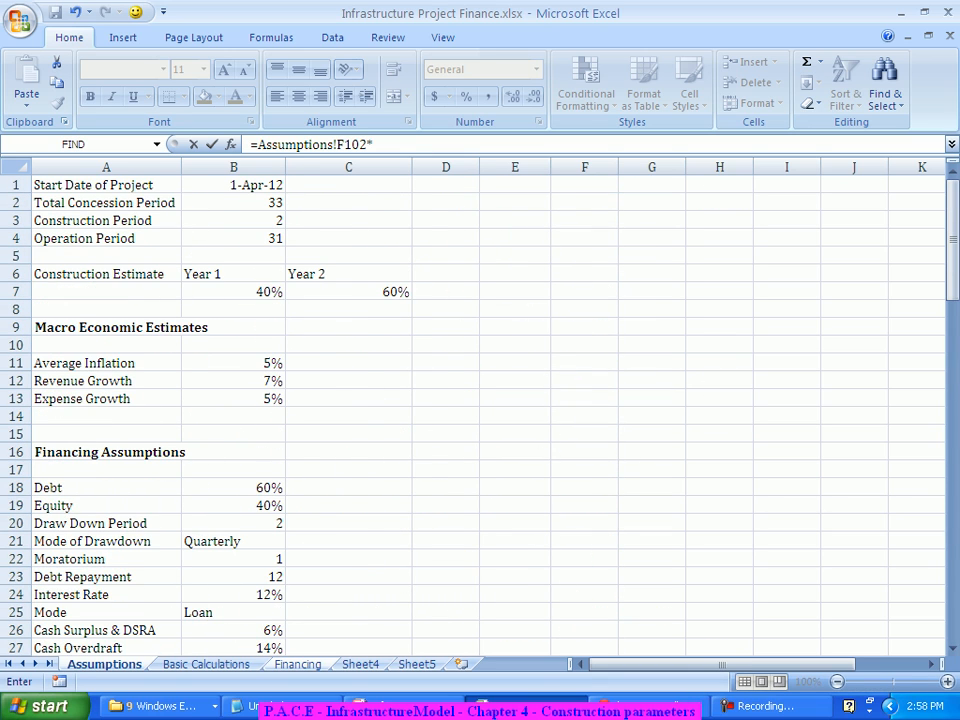
click(233, 292)
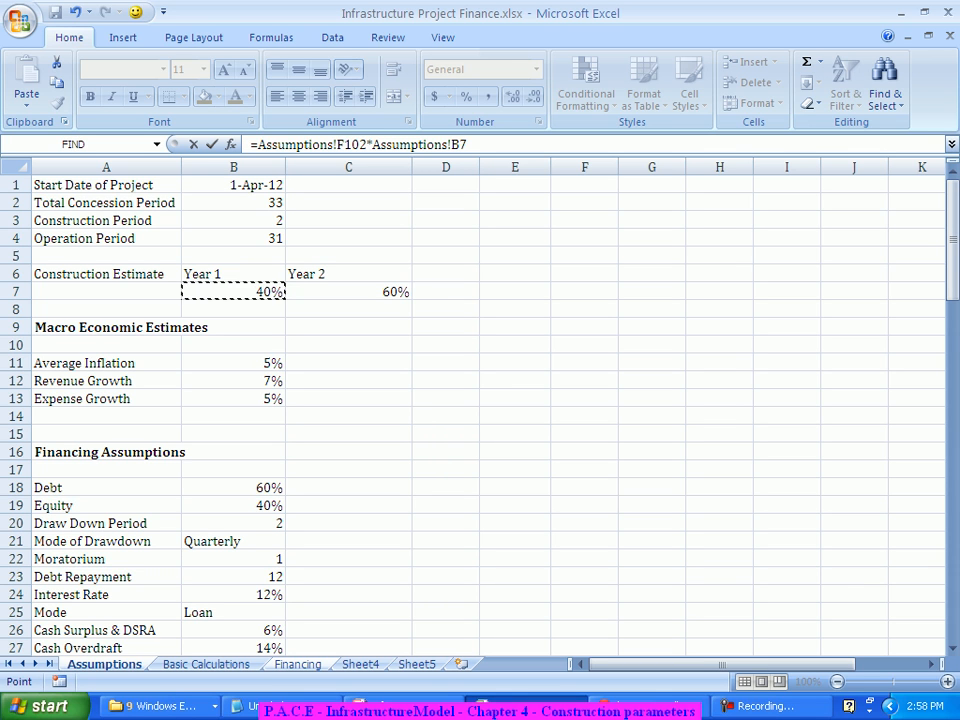
key(Return)
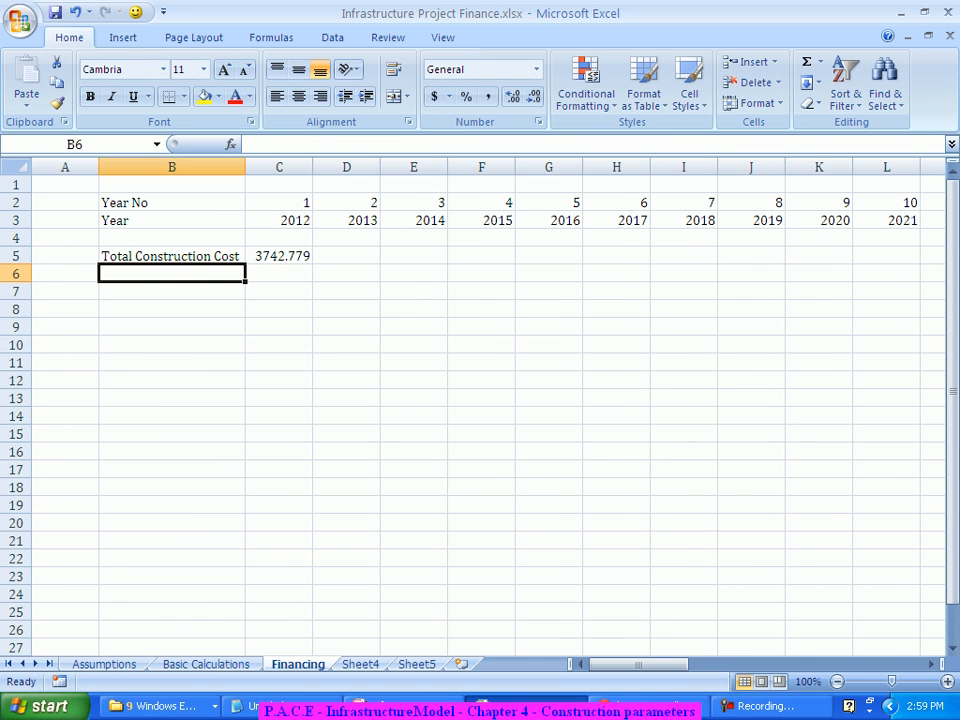
- Switch to InfrastructureDemo.pptx in PowerPoint and present the blank slide 5 with the Felt Tip Pen as pointer
click(346, 256)
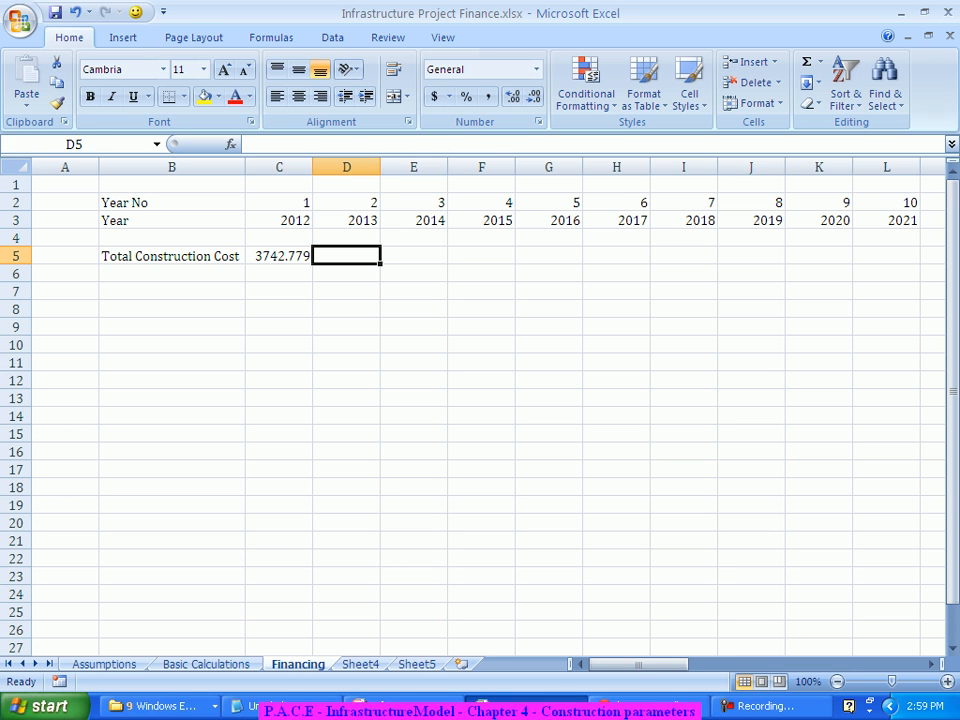
click(279, 256)
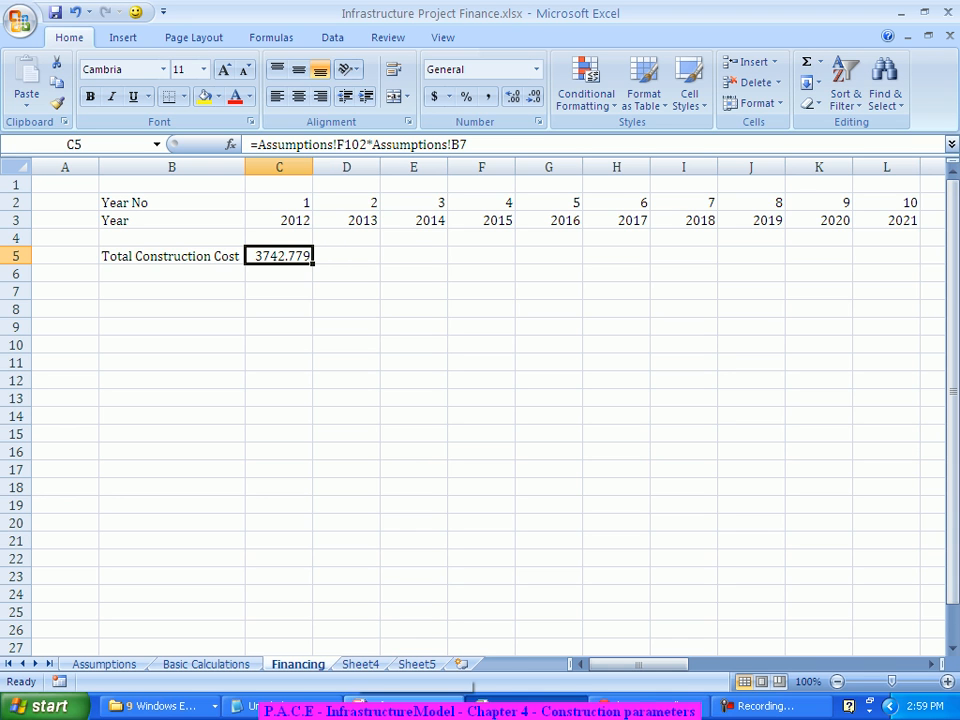
click(405, 706)
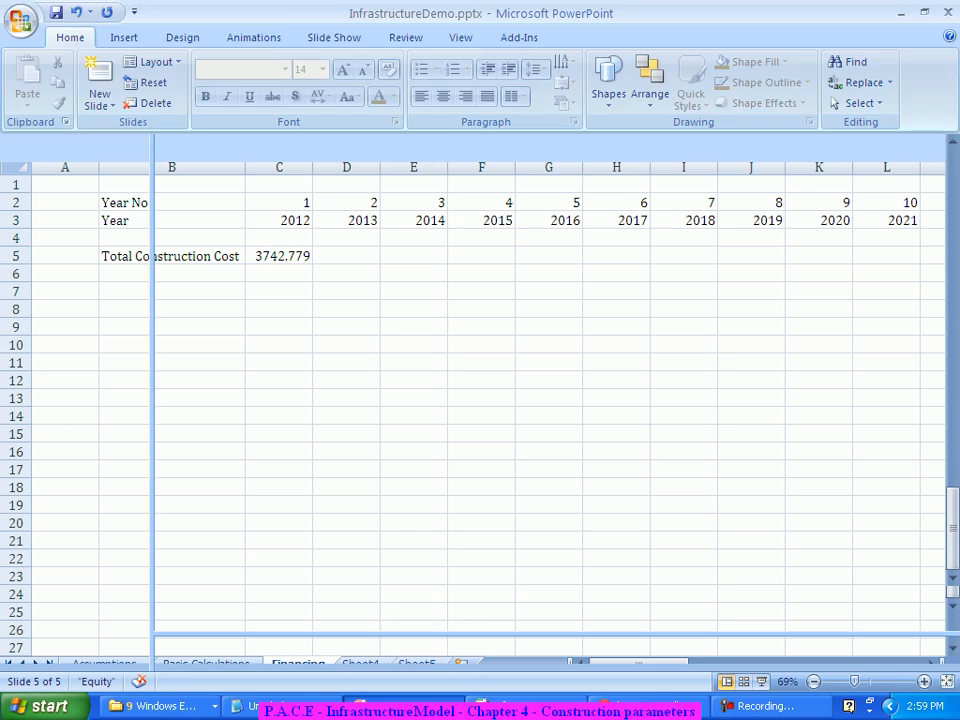
click(404, 267)
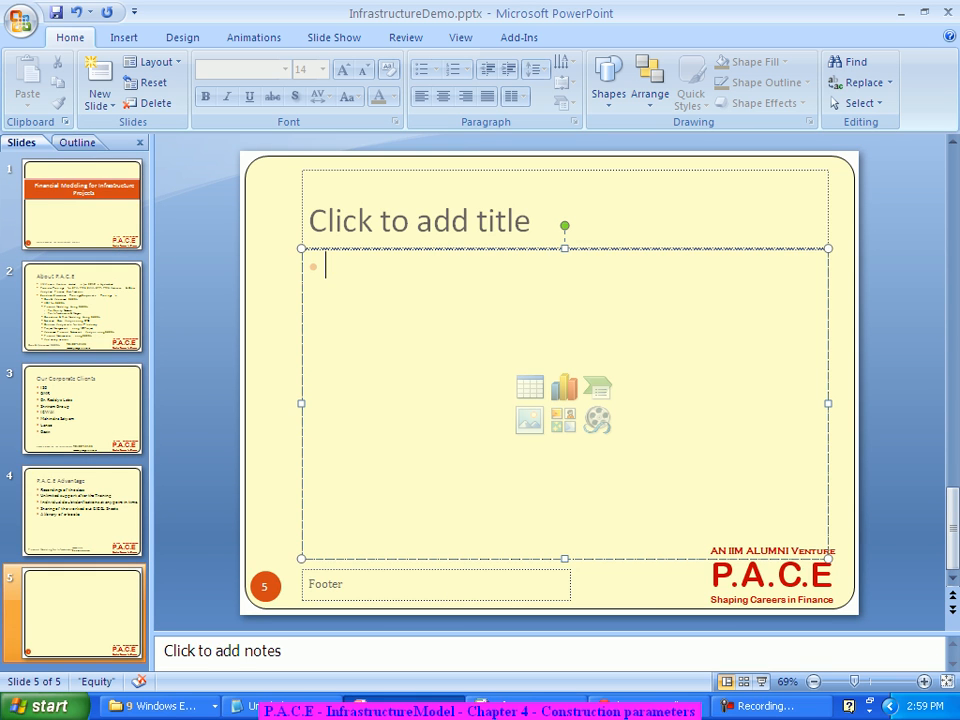
key(shift+F5)
right_click(521, 299)
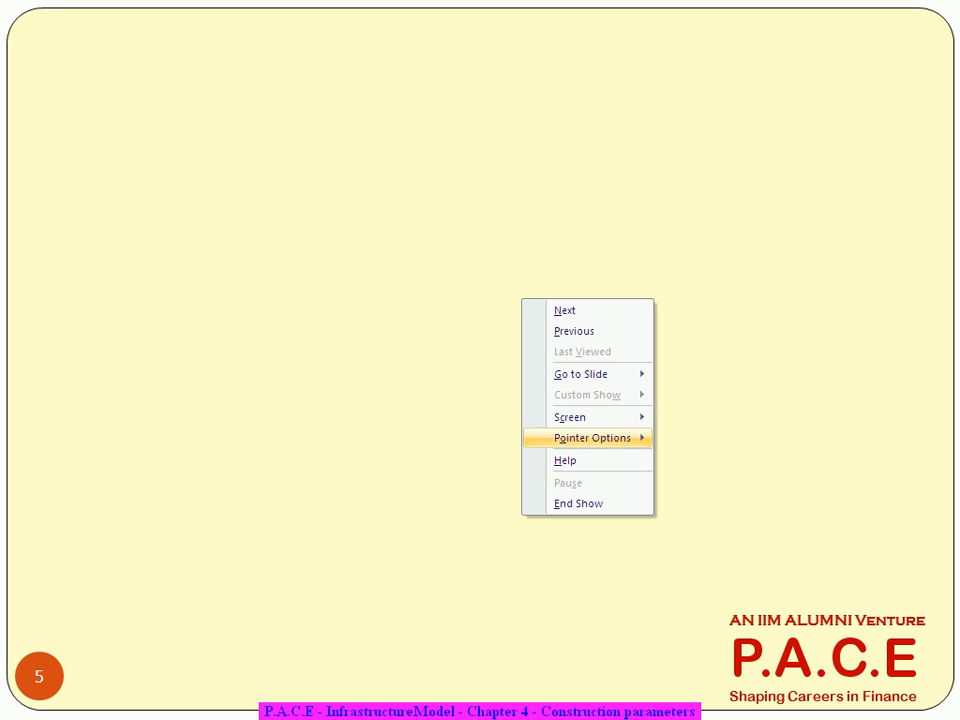
mouse_move(598, 438)
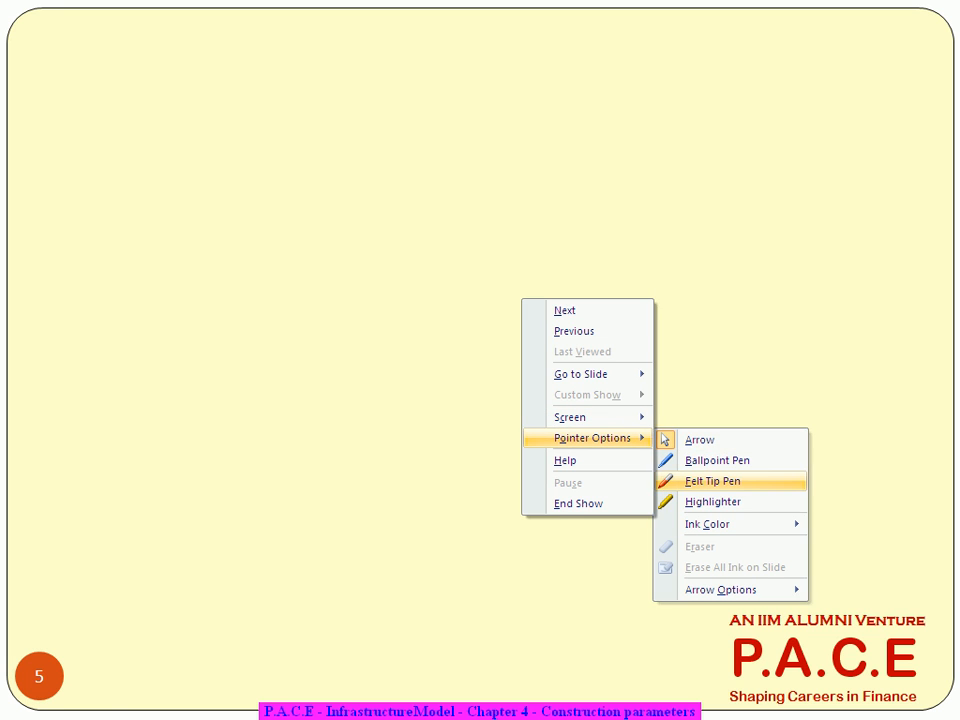
click(713, 481)
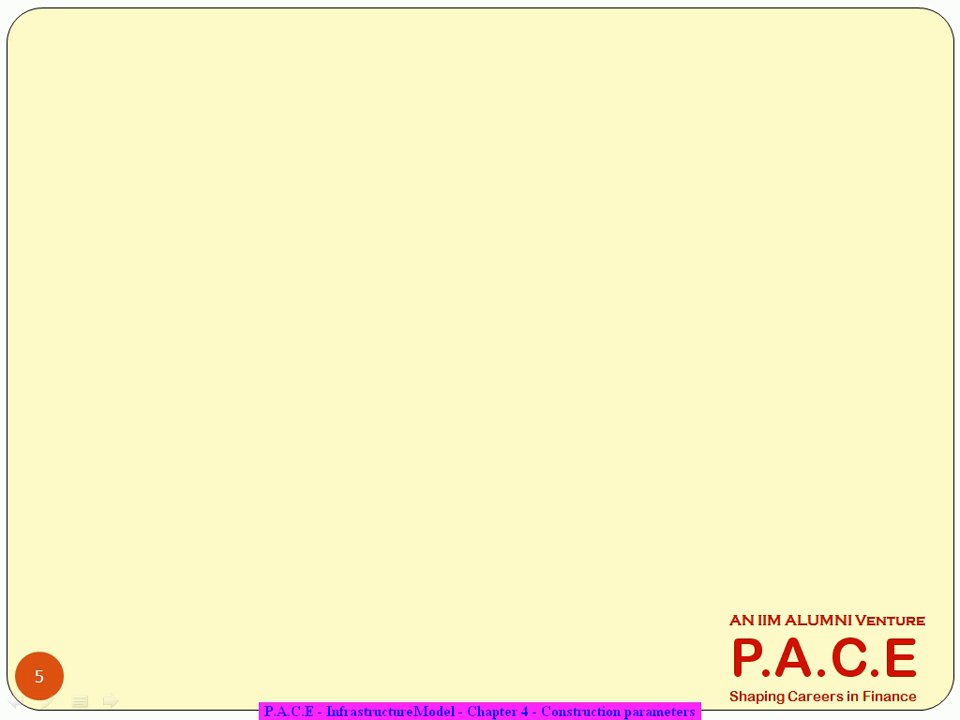
- Handwrite the formula "Const Cost x 40% x 1.05" with exponent 0 on the upper part of the slide
drag(657, 308, 249, 379)
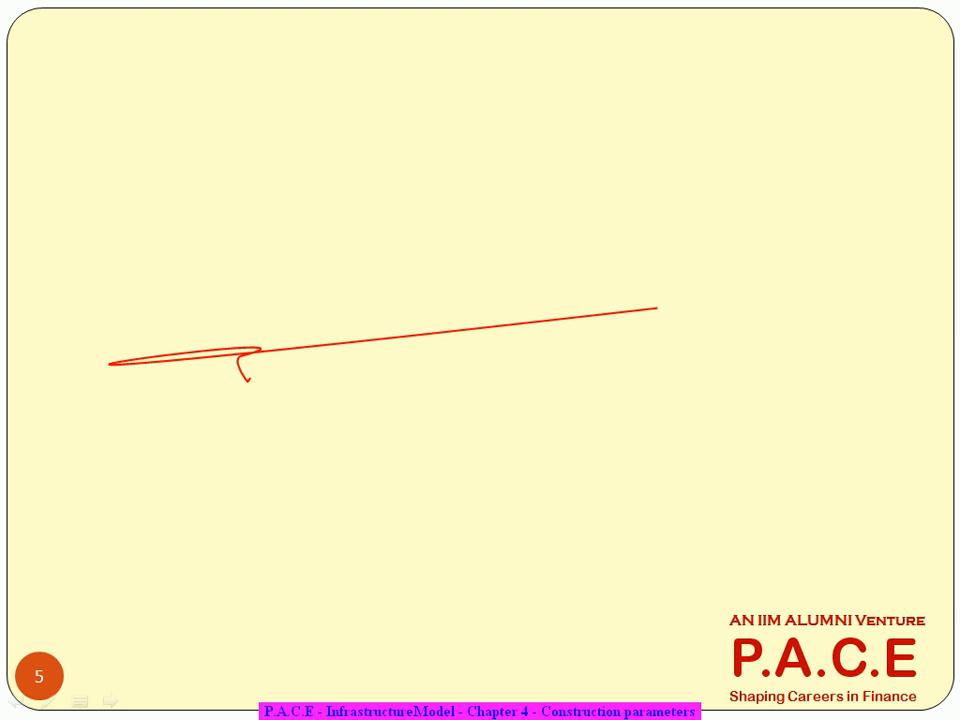
mouse_move(257, 182)
mouse_down()
mouse_move(244, 200)
mouse_move(258, 205)
mouse_move(305, 186)
mouse_move(305, 196)
mouse_move(340, 190)
mouse_move(372, 170)
mouse_move(363, 179)
mouse_up()
mouse_move(377, 150)
mouse_down()
mouse_move(379, 172)
mouse_move(383, 158)
mouse_move(405, 167)
mouse_up()
mouse_move(407, 152)
mouse_down()
mouse_move(397, 171)
mouse_move(440, 153)
mouse_up()
mouse_move(439, 145)
mouse_down()
mouse_move(440, 164)
mouse_move(446, 151)
mouse_move(474, 158)
mouse_move(541, 136)
mouse_up()
mouse_move(549, 126)
mouse_down()
mouse_move(562, 128)
mouse_move(566, 111)
mouse_move(572, 124)
mouse_move(594, 79)
mouse_up()
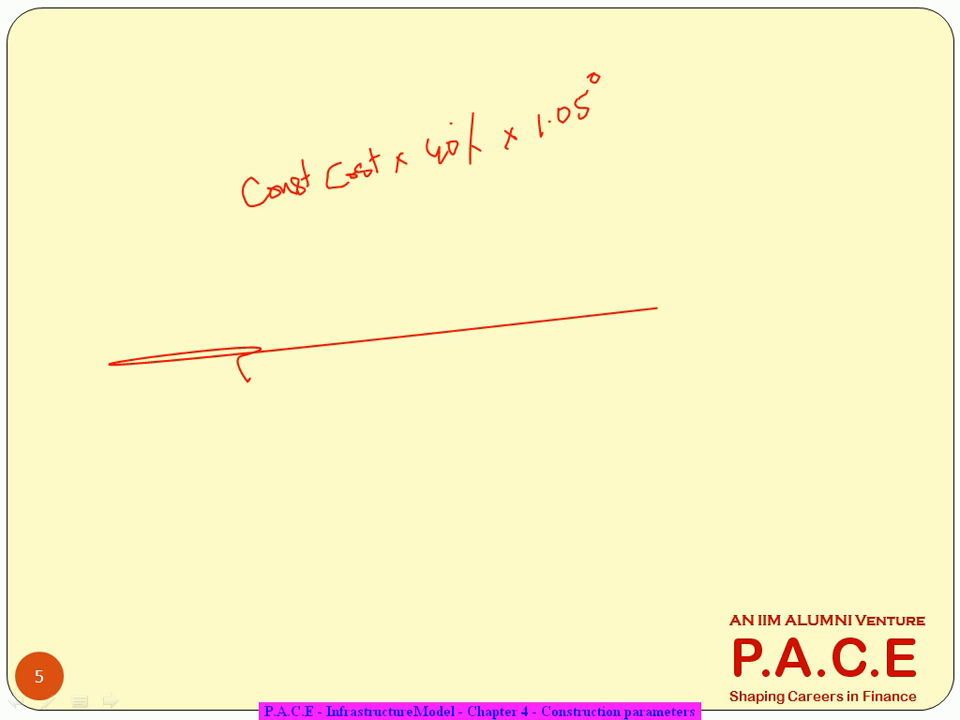
- Handwrite "1.05" with exponent 1 below the first inflation factor and circle both exponents
mouse_move(557, 170)
mouse_down()
mouse_move(556, 188)
mouse_move(579, 167)
mouse_move(590, 178)
mouse_up()
click(566, 182)
drag(613, 124, 611, 135)
mouse_move(606, 50)
mouse_down()
mouse_move(598, 98)
mouse_move(606, 50)
mouse_up()
drag(609, 97, 618, 100)
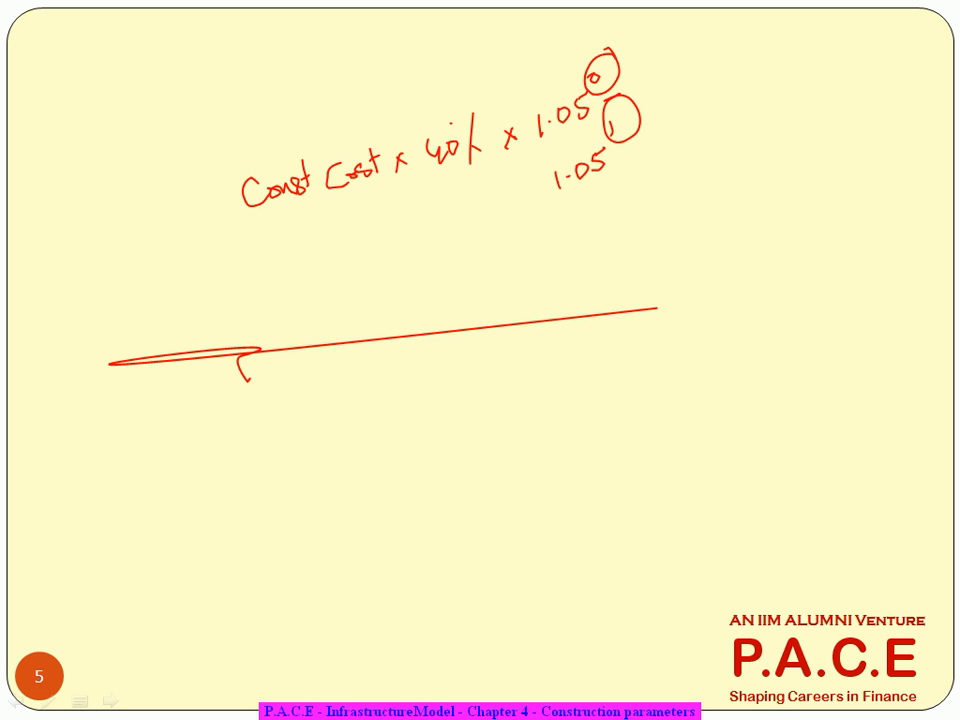
- Bracket the two circled exponents, annotate them with the year minus 1 rule, and leave the slide show
mouse_move(648, 52)
mouse_down()
mouse_move(665, 85)
mouse_move(663, 143)
mouse_up()
mouse_move(690, 72)
mouse_down()
mouse_move(700, 96)
mouse_move(773, 52)
mouse_up()
mouse_move(757, 68)
mouse_down()
mouse_move(775, 63)
mouse_move(759, 74)
mouse_up()
drag(763, 44, 768, 75)
drag(784, 55, 797, 62)
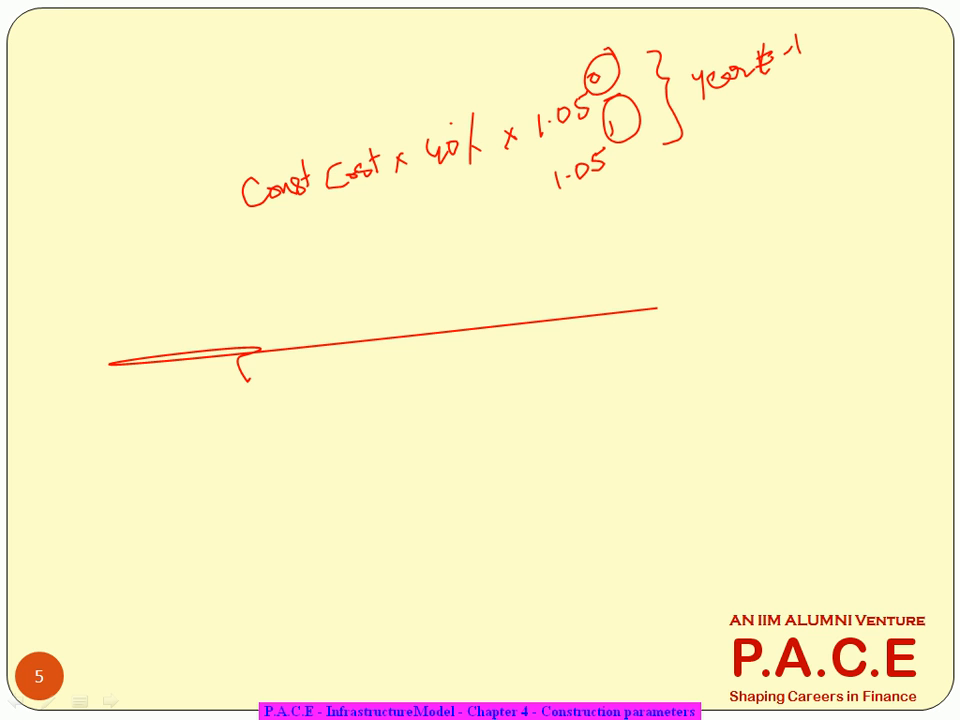
key(Escape)
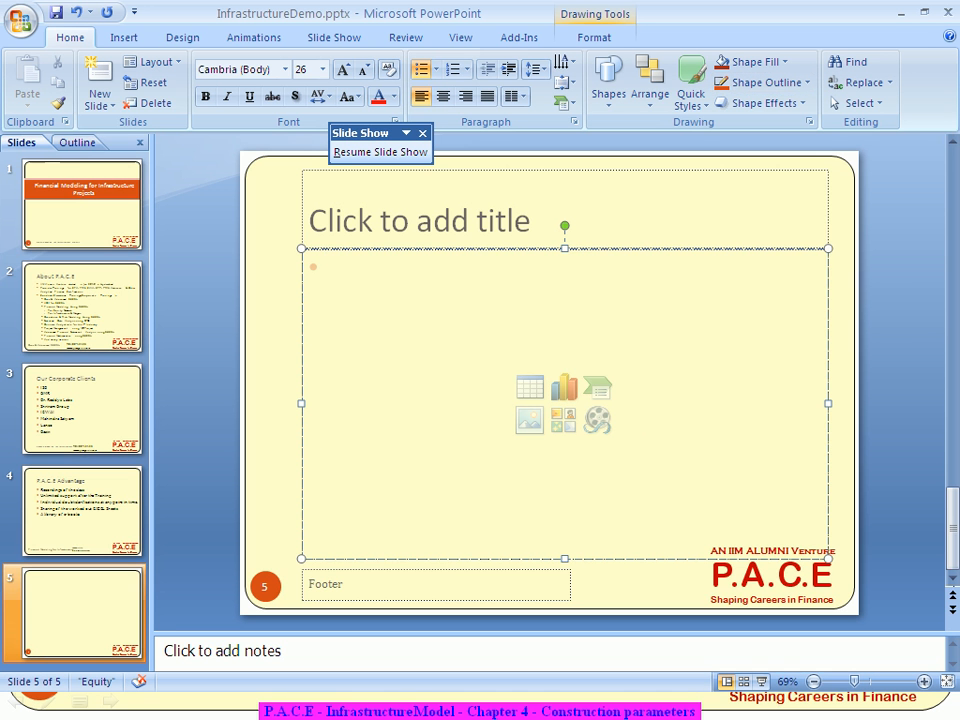
- Switch back to Excel and extend the C5 formula with an average inflation factor of *(1+Assumptions!$B$11
key(super)
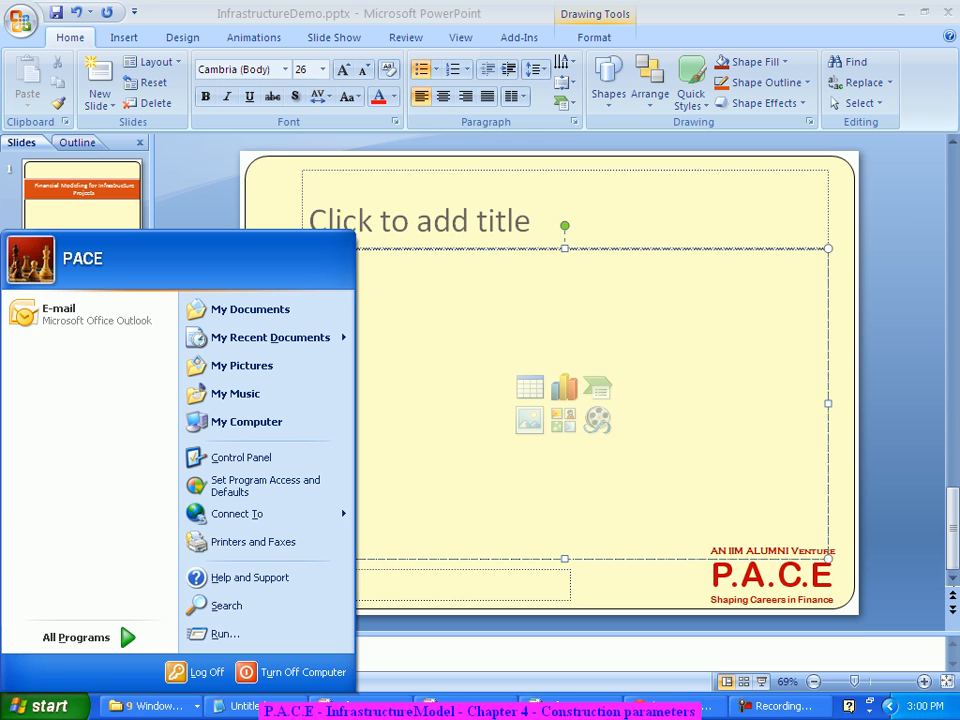
click(570, 704)
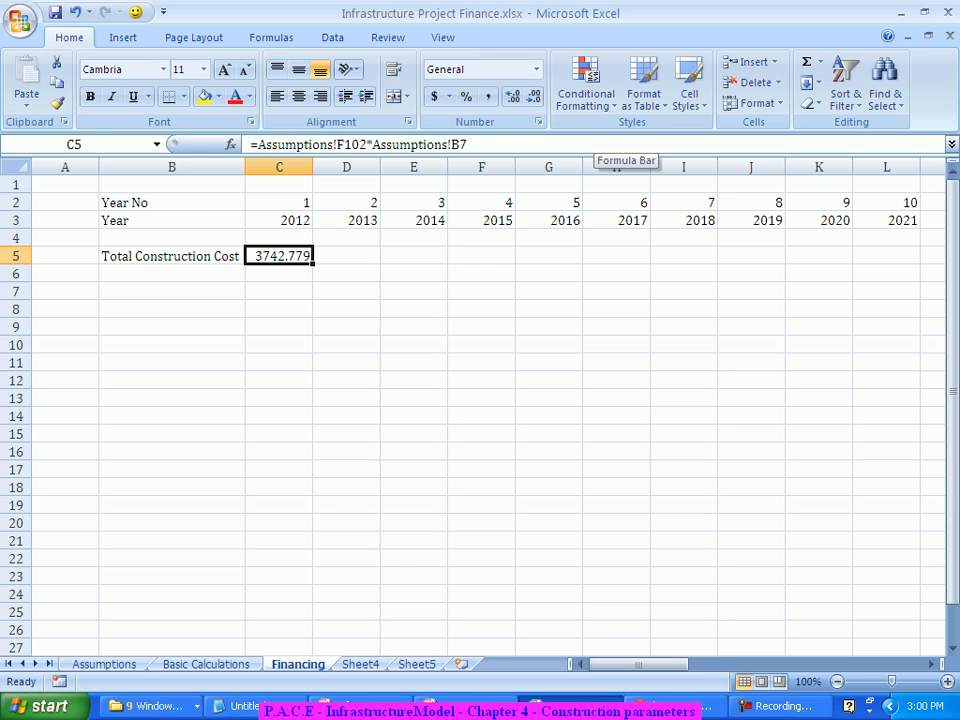
click(605, 146)
text(*)
text(()
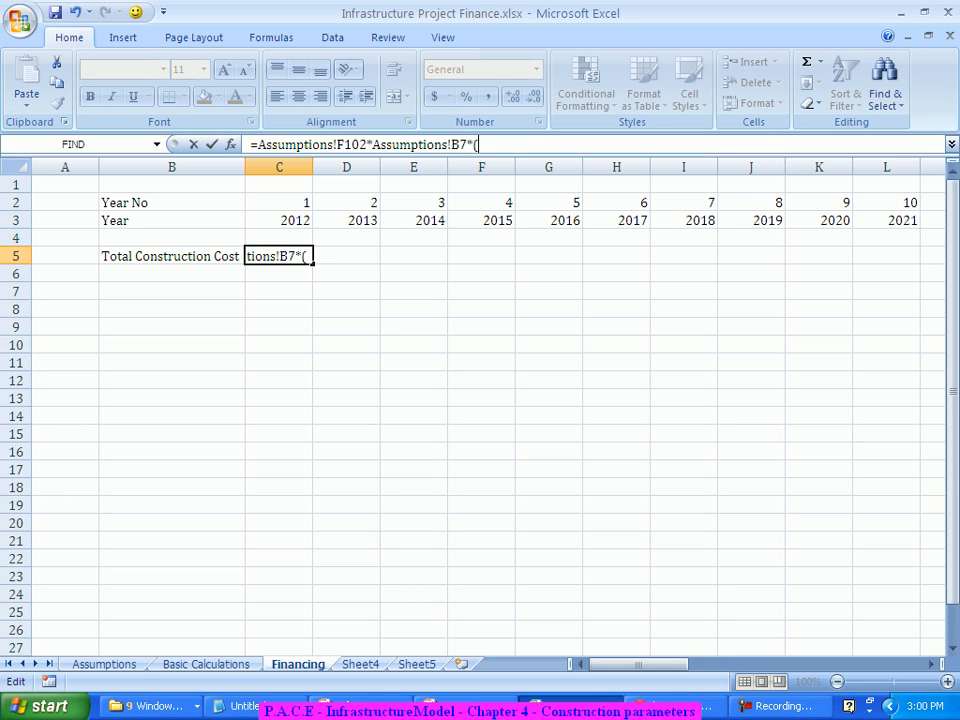
text(1+)
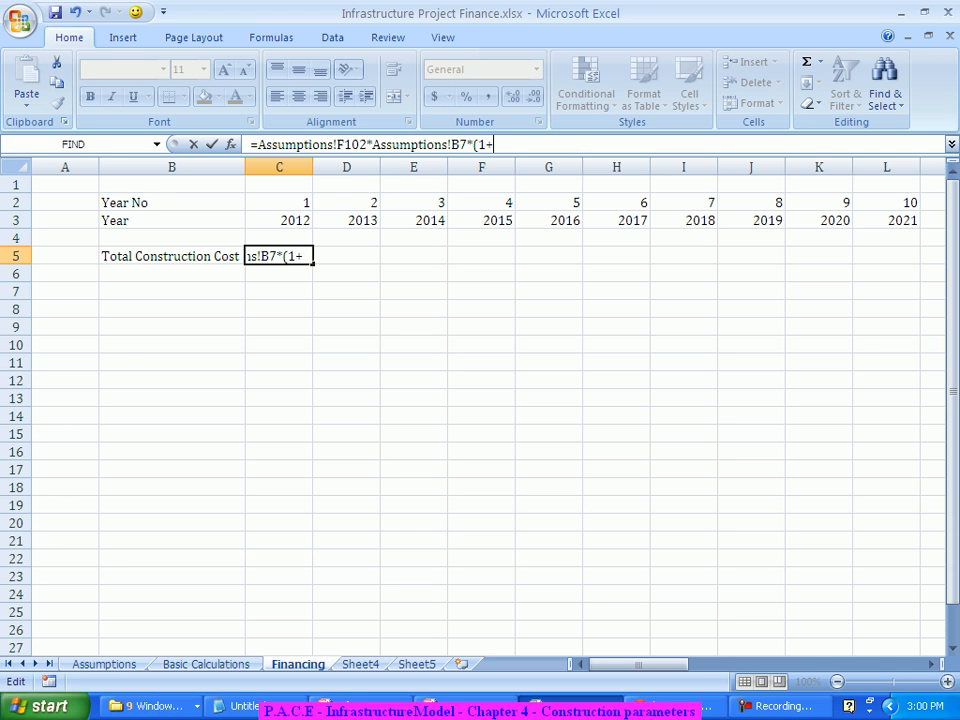
click(105, 664)
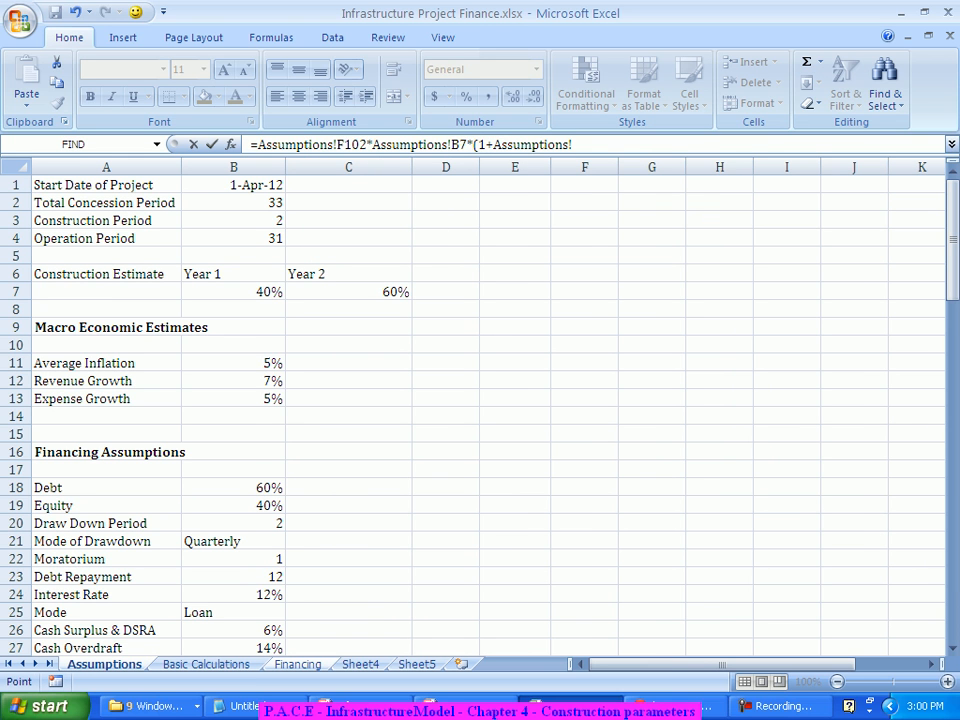
click(233, 363)
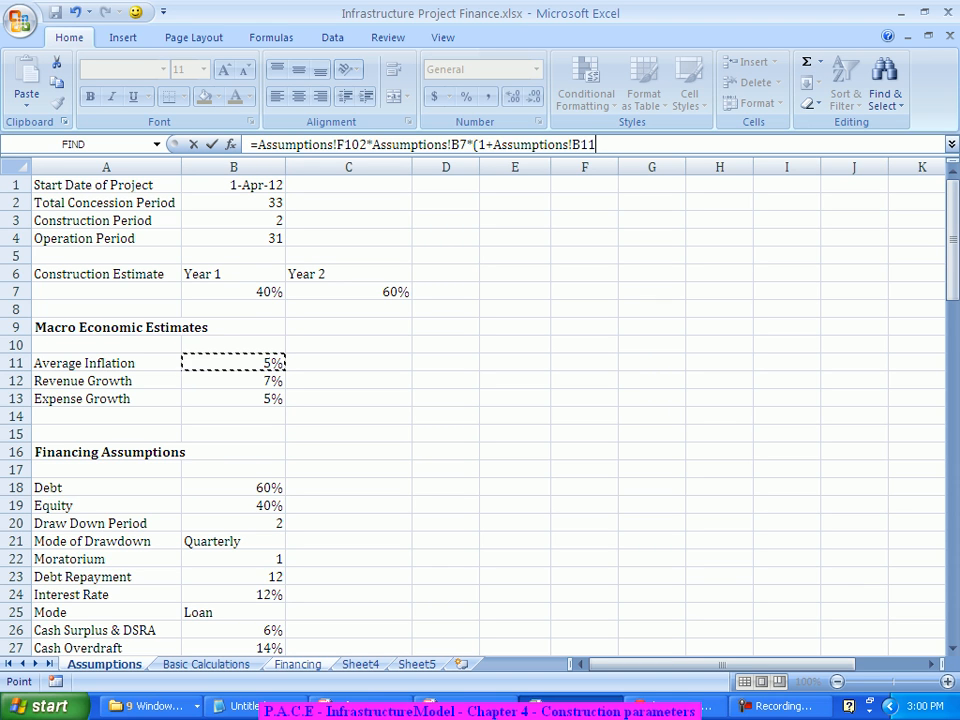
key(F4)
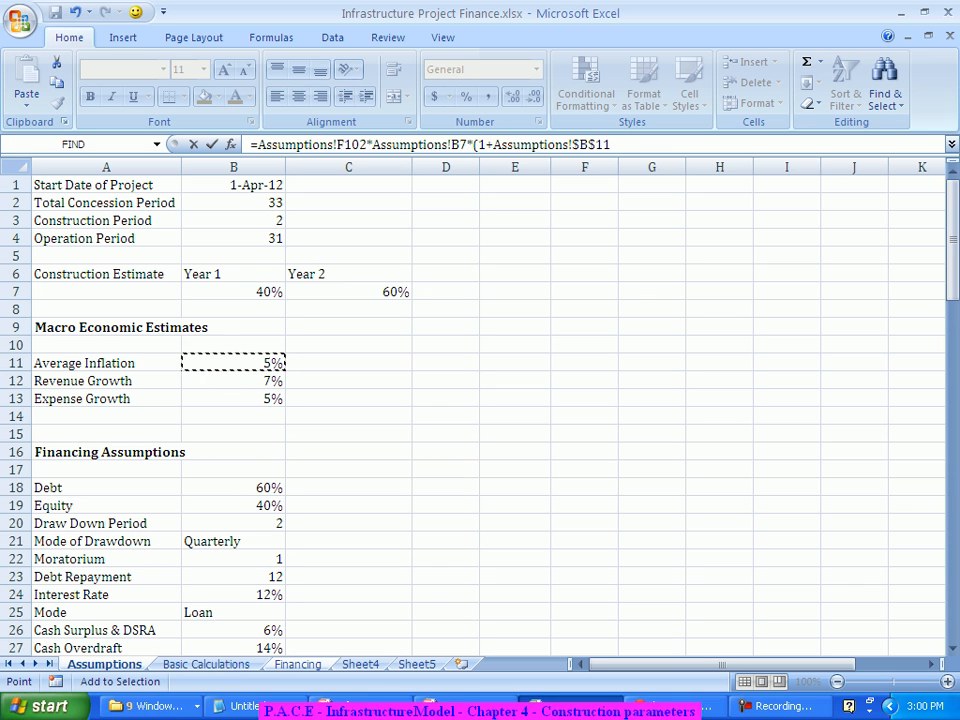
- Close the inflation factor in the C5 formula and raise it to the power (Financing!C2-1)
text()^()
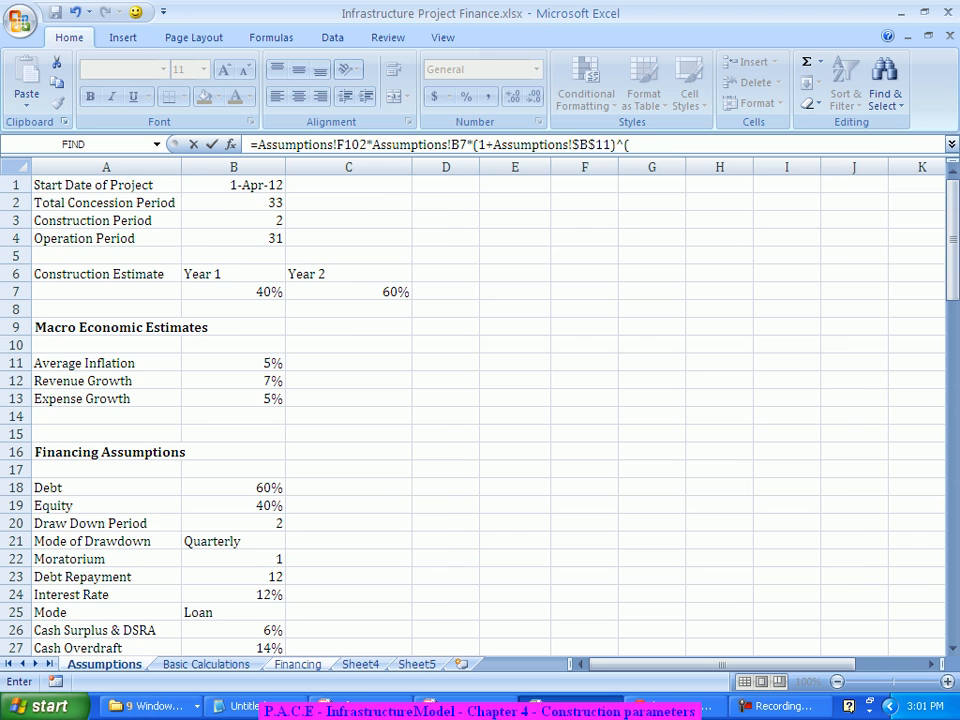
click(298, 664)
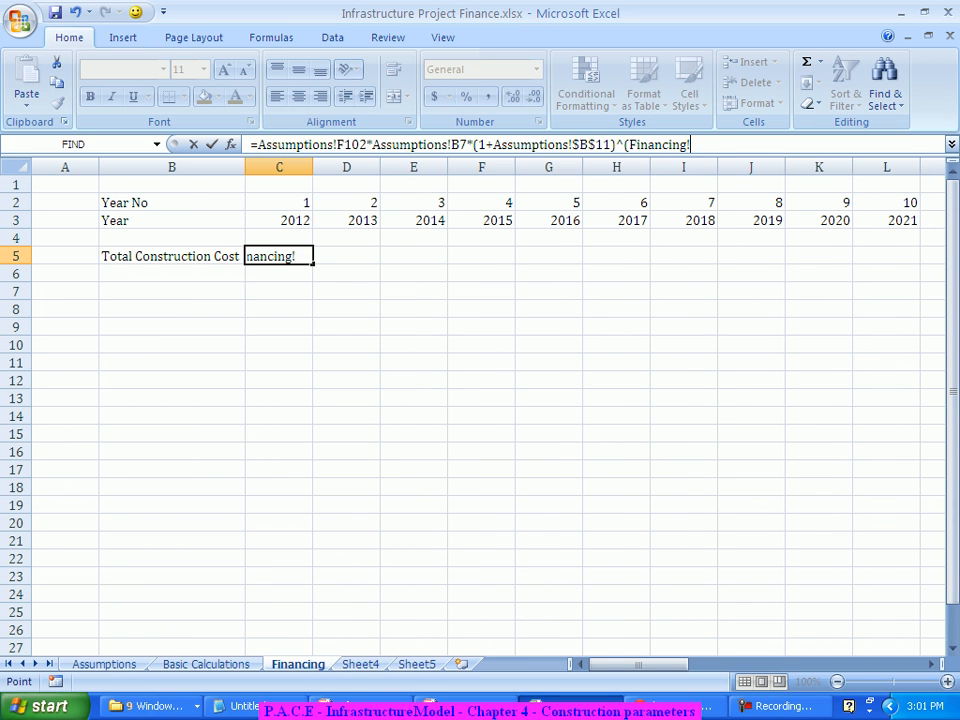
click(279, 203)
text(-)
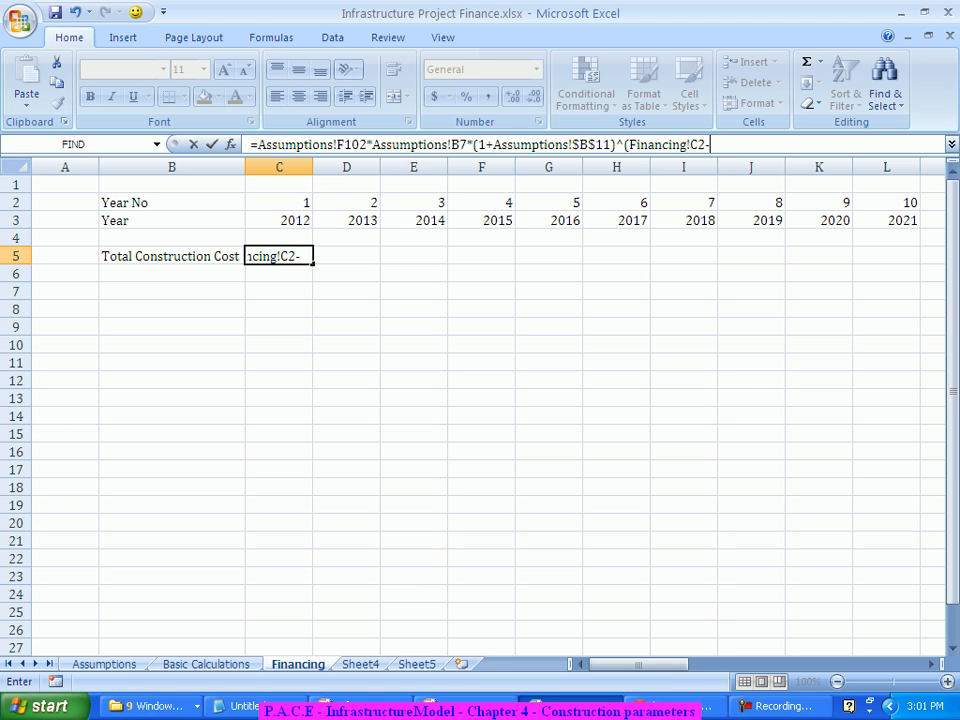
text(1))
- Make the F102 and B7 references in the C5 formula absolute as $F$102 and $B$7
key(F2)
key(F4)
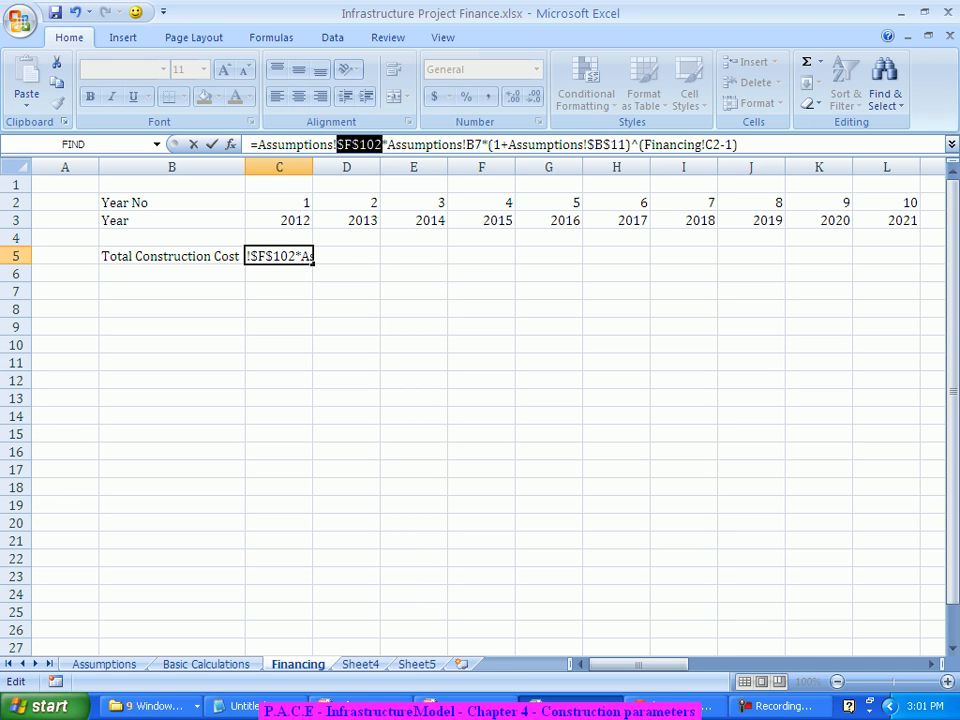
click(475, 145)
key(F4)
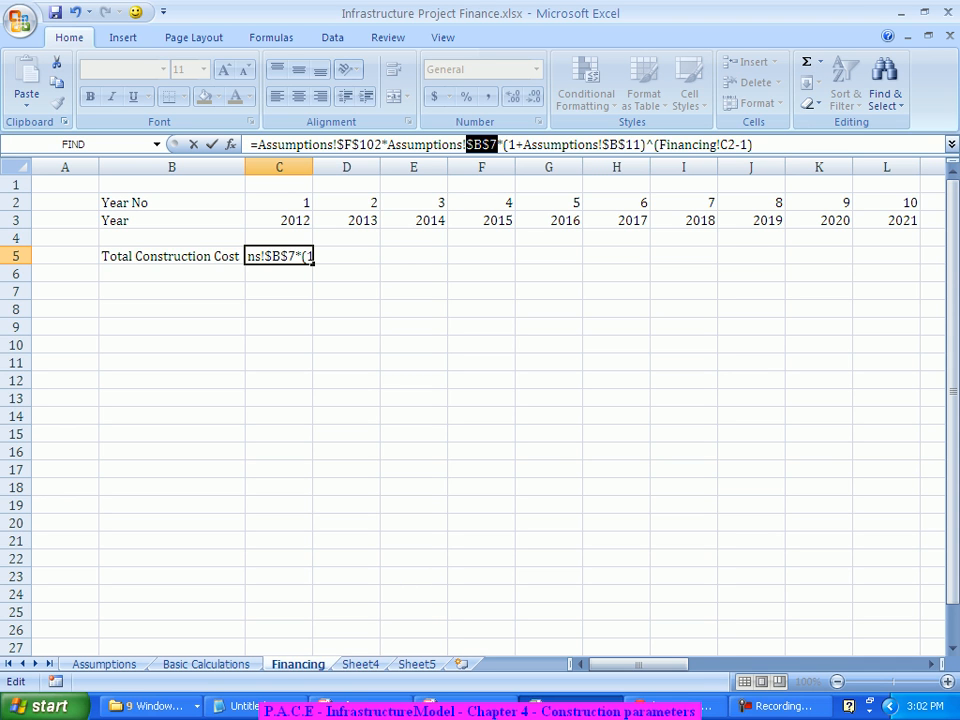
key(Return)
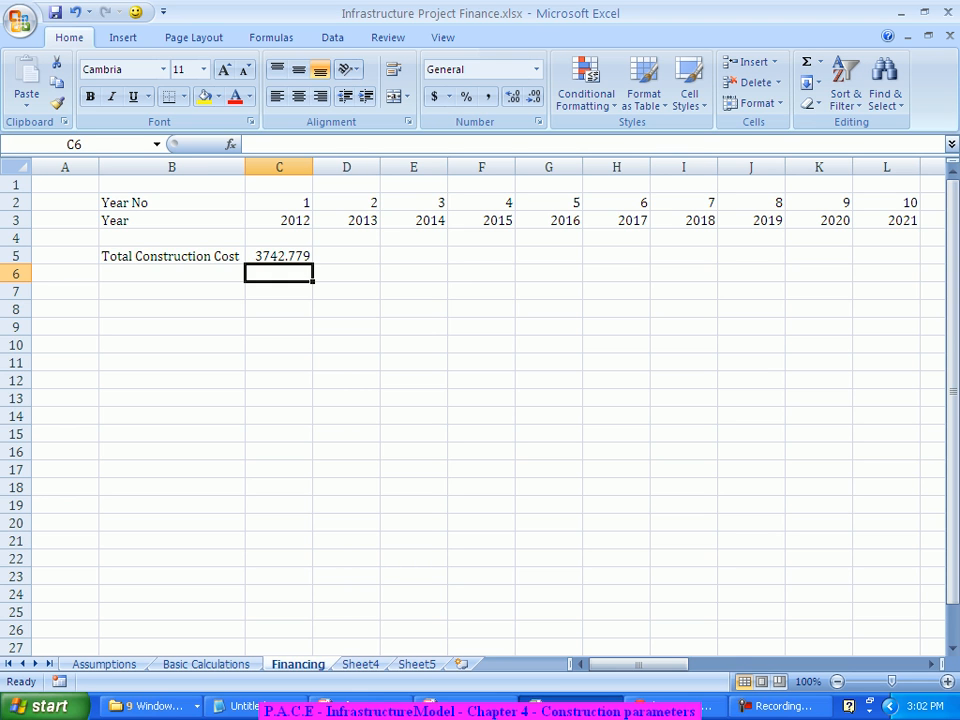
- Make the Assumptions B7 reference in the C5 construction cost formula relative, and fill the formula across to D5
click(279, 238)
click(279, 256)
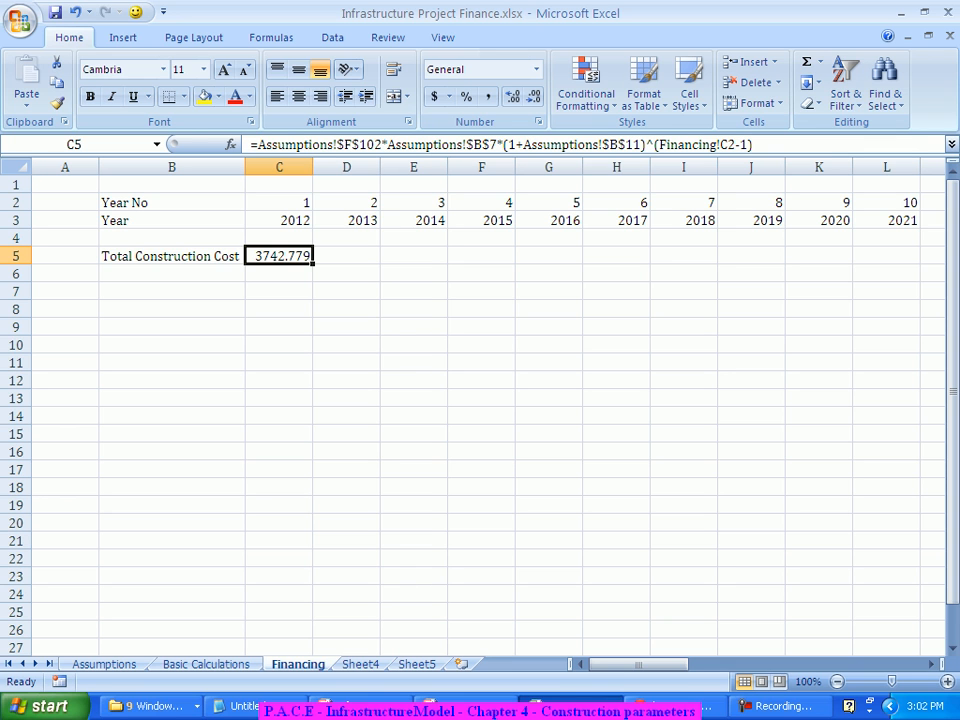
key(F2)
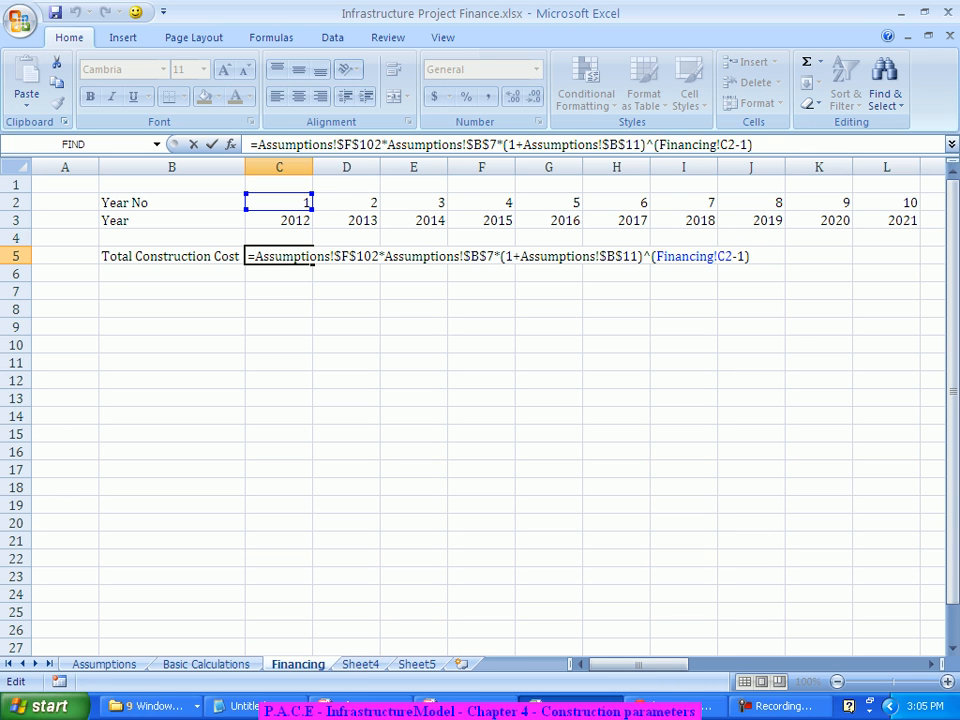
key(shift+Right)
key(Delete)
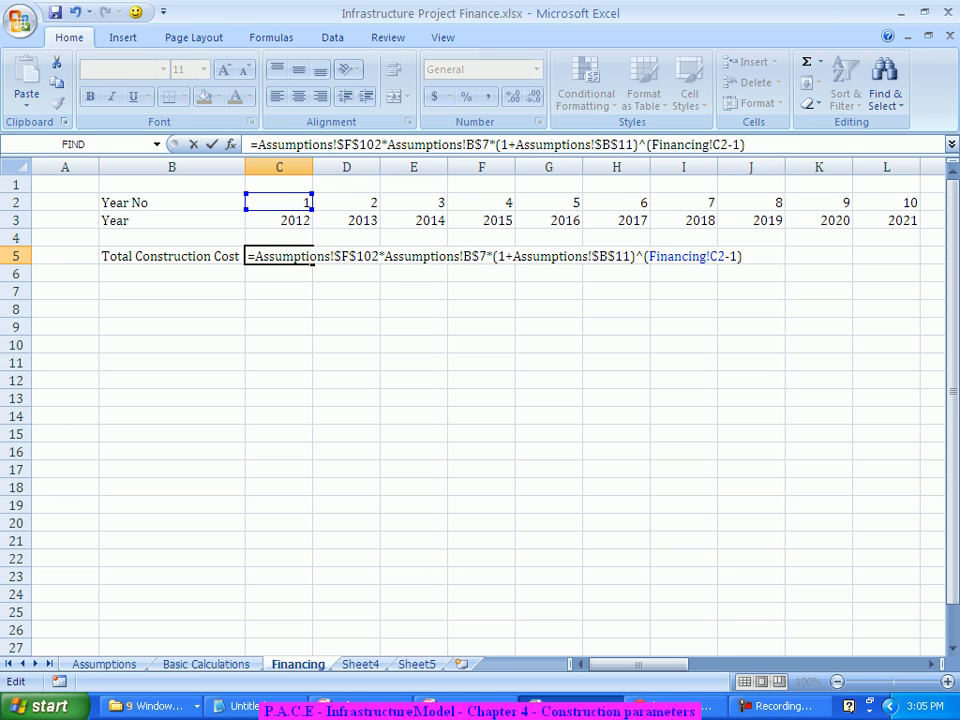
key(Right)
key(shift+Right)
key(Delete)
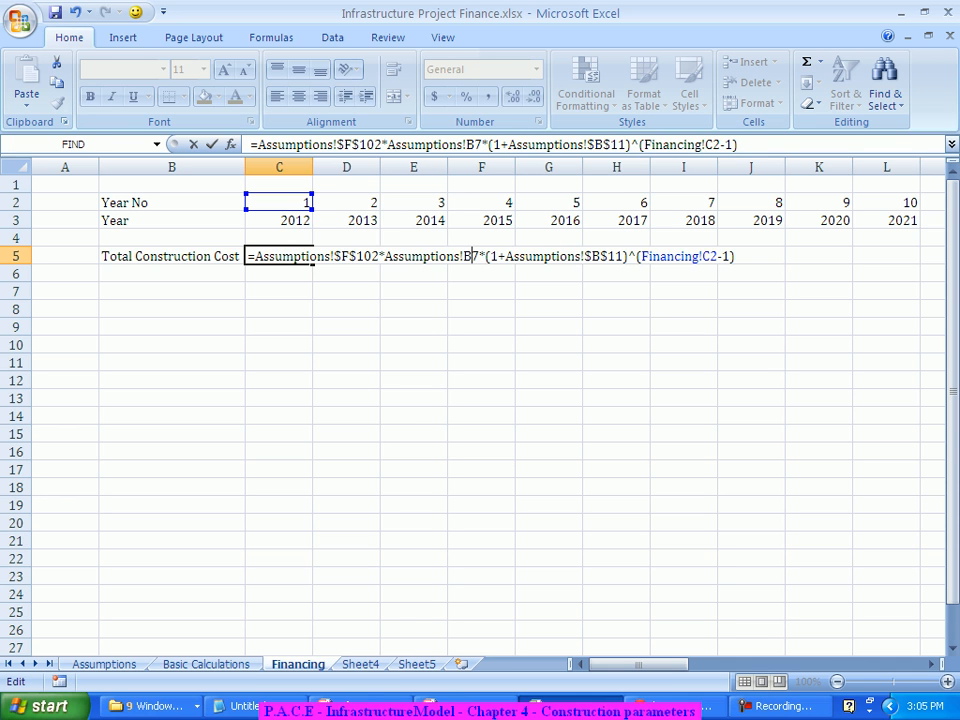
key(Return)
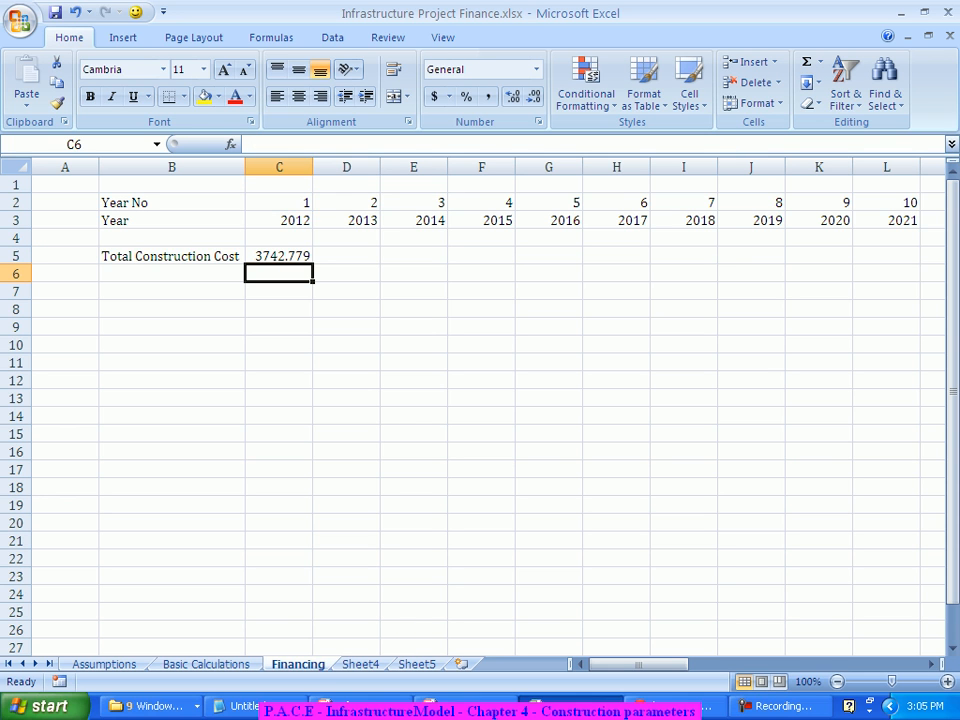
key(Up)
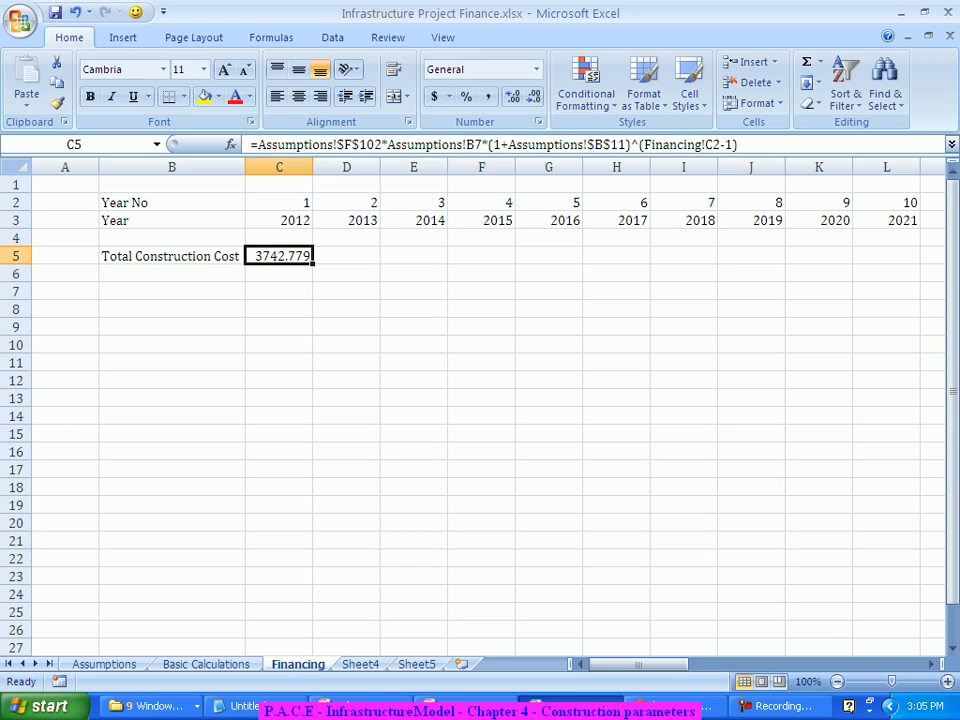
drag(312, 262, 350, 258)
click(346, 326)
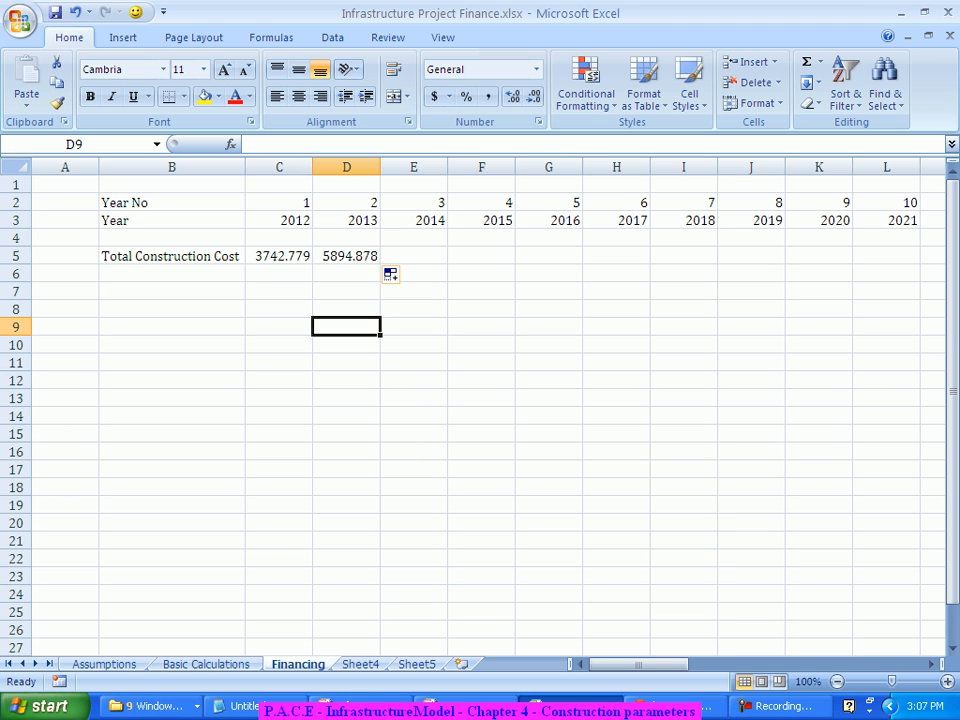
text(Stamp Duty I)
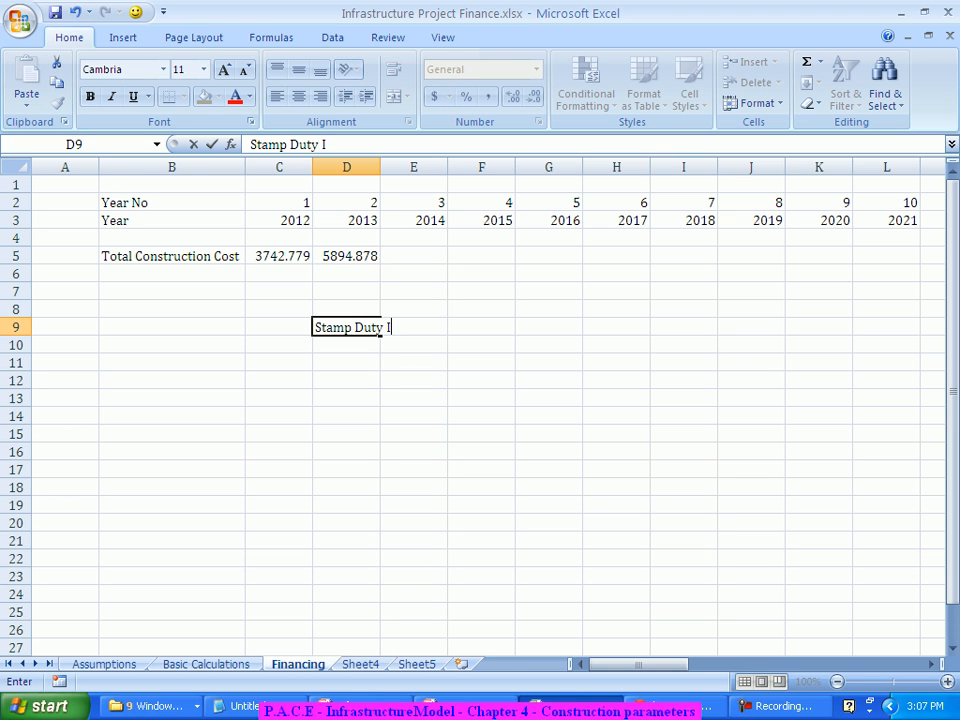
key(Return)
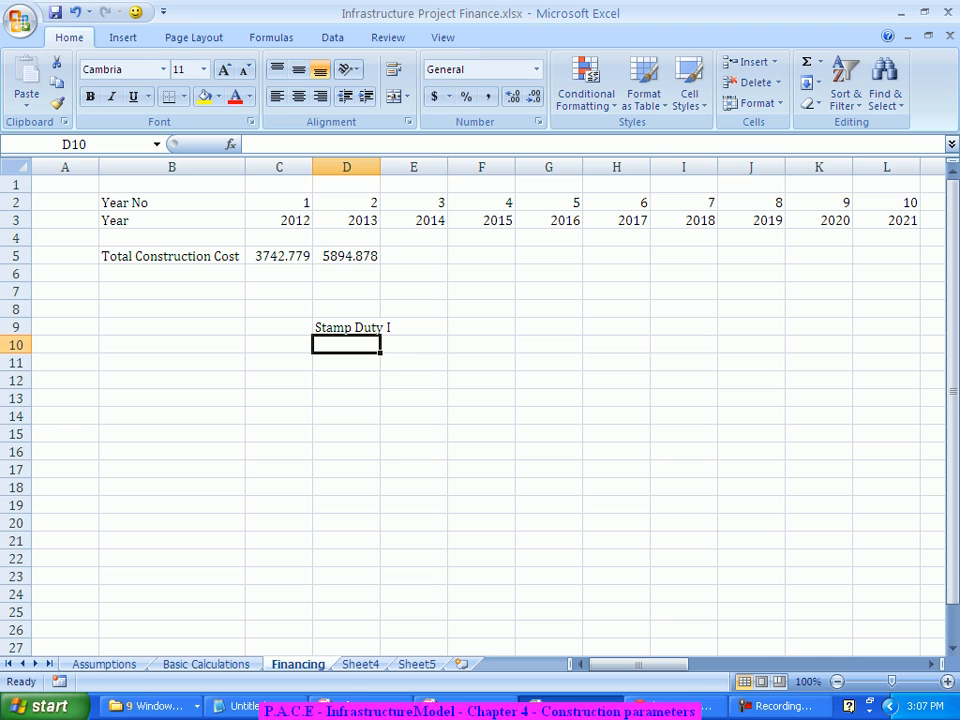
key(Up)
key(Delete)
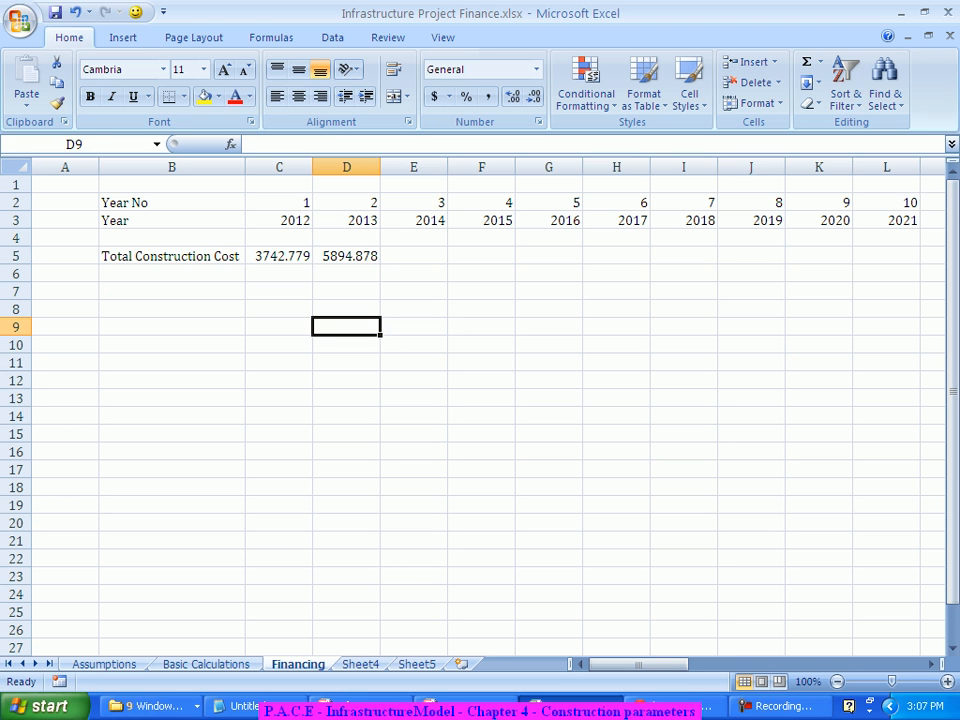
- Enter the row labels Stamp Duty I in B6 and Stamp Duty II in B7, below Total Construction Cost
click(172, 274)
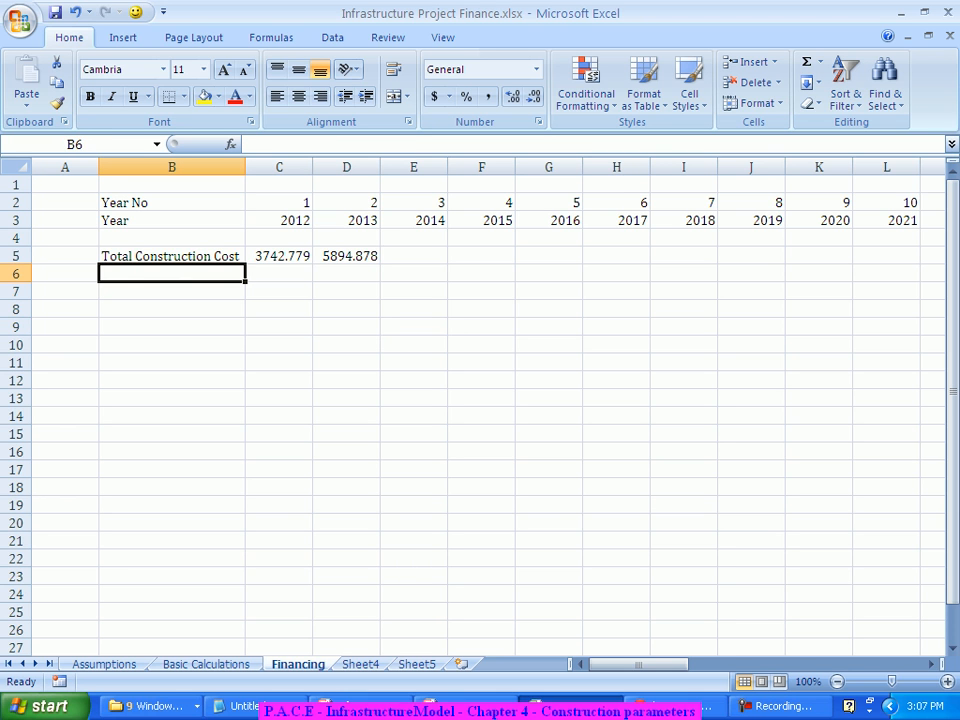
text(St)
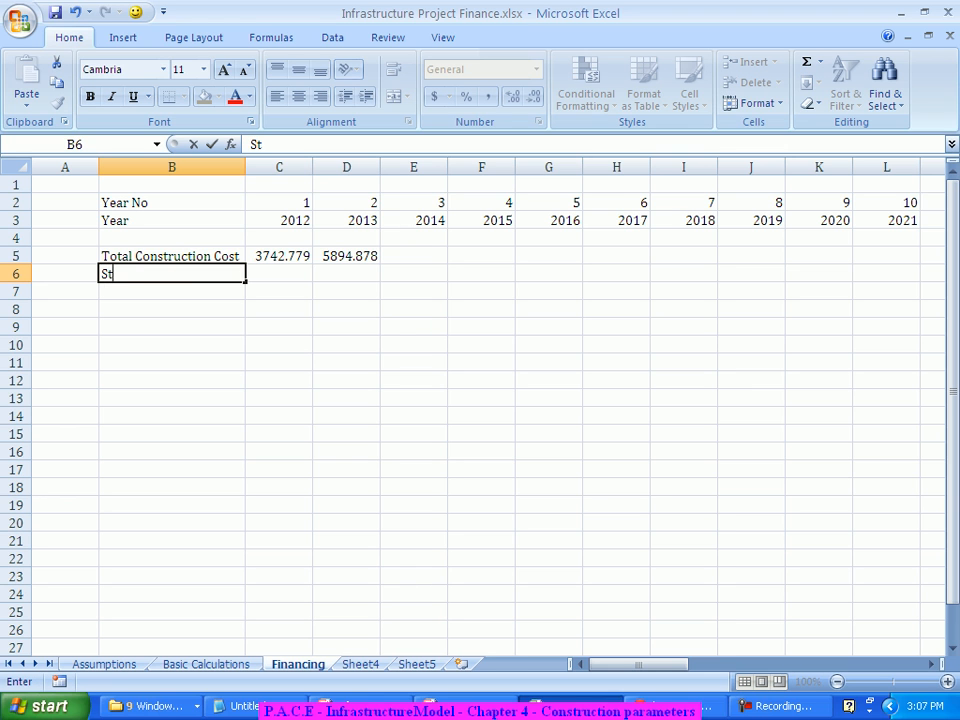
text(amp Duty I)
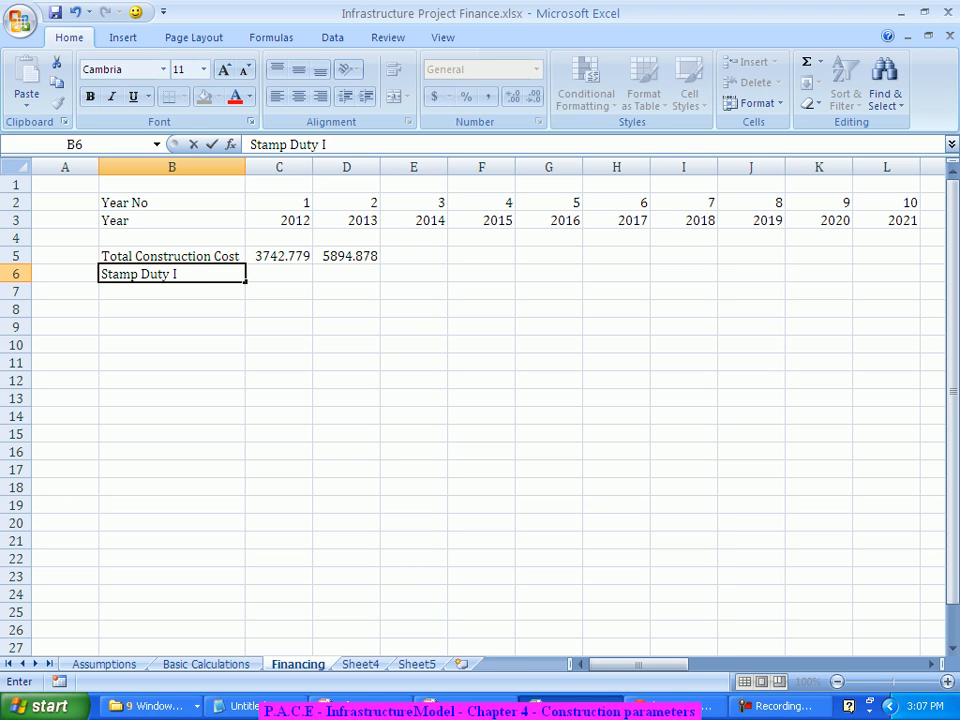
key(ctrl+Return)
key(Return)
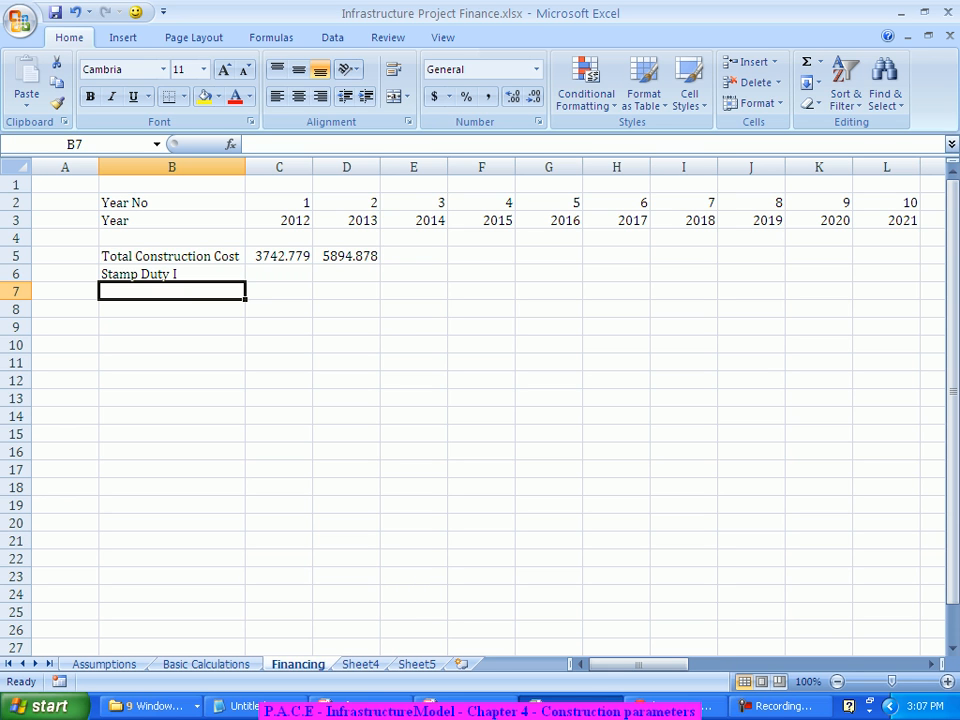
text(Stamp )
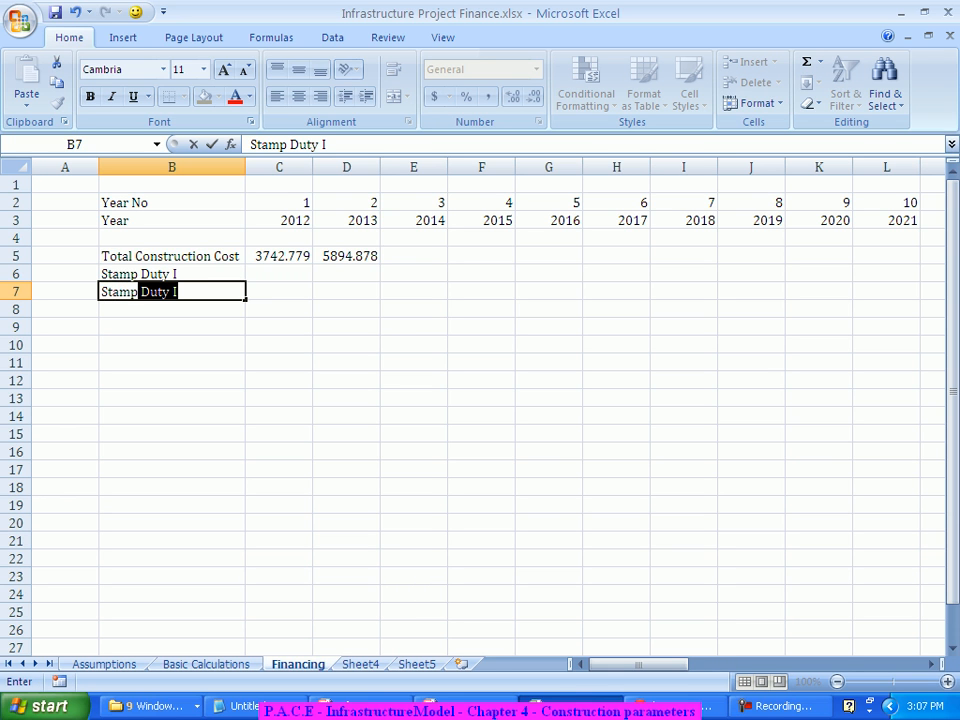
text(Duty II)
key(Return)
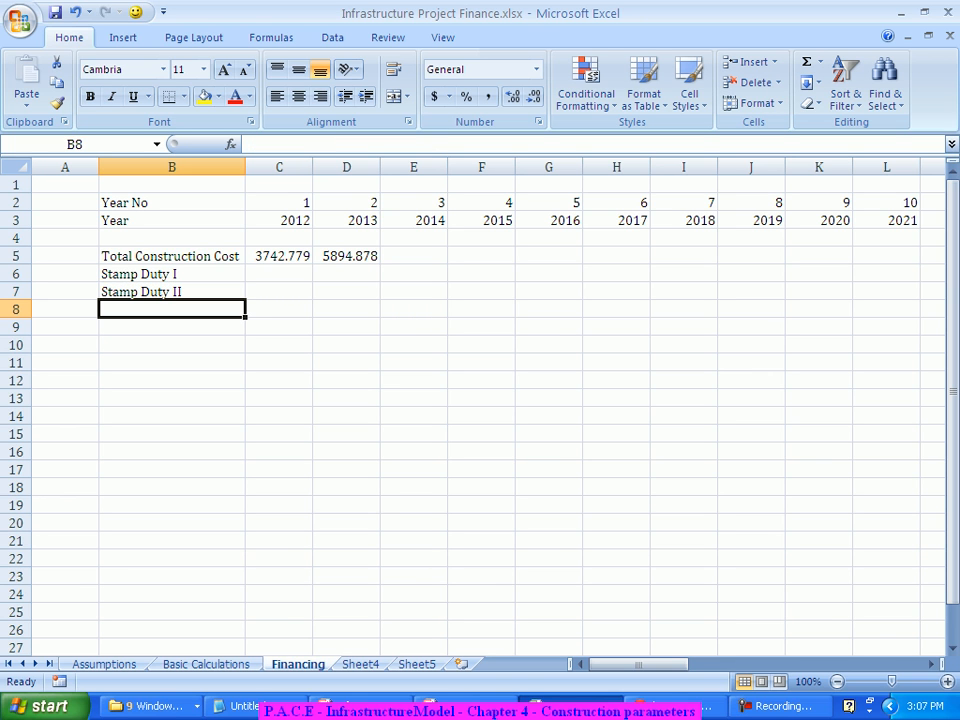
- Add the row labels Upfront Premium in B8 and Registration Charges in B9
text(Upfront)
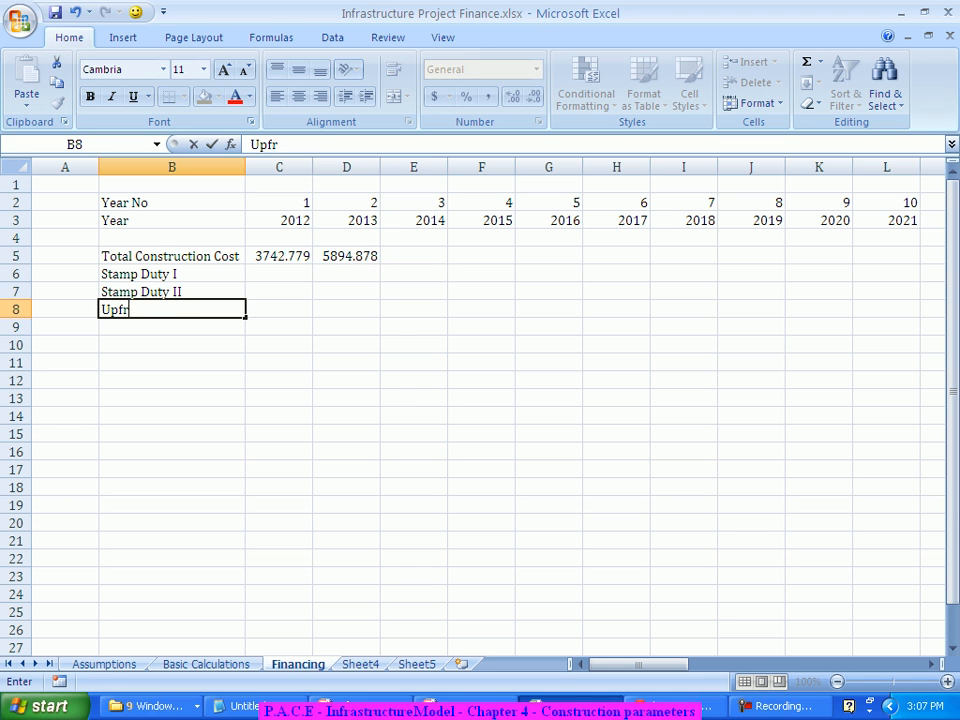
text(emium)
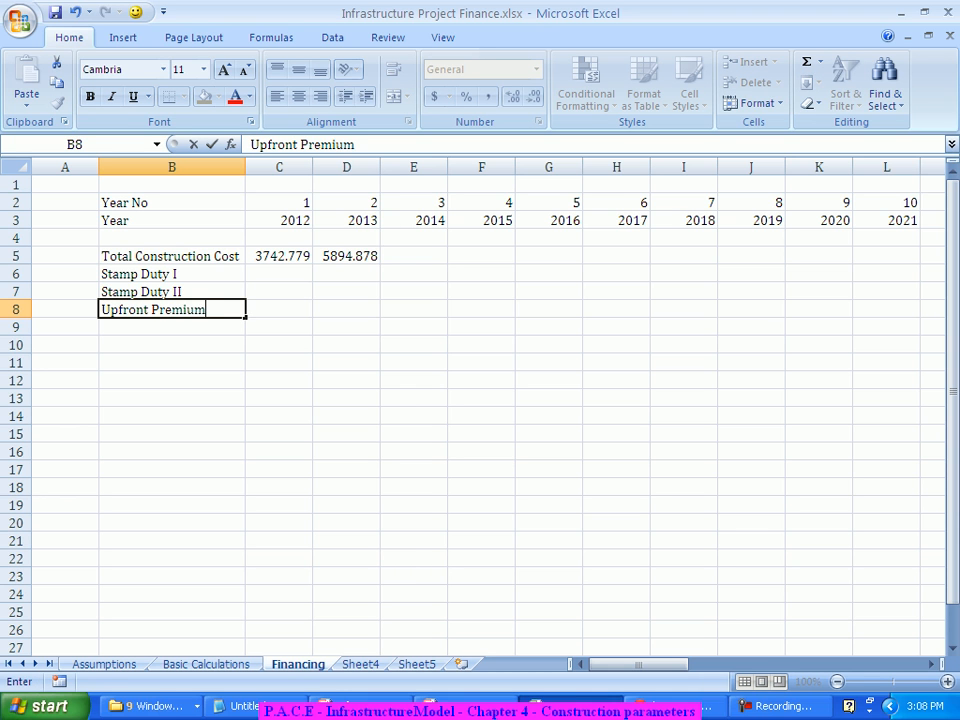
key(Return)
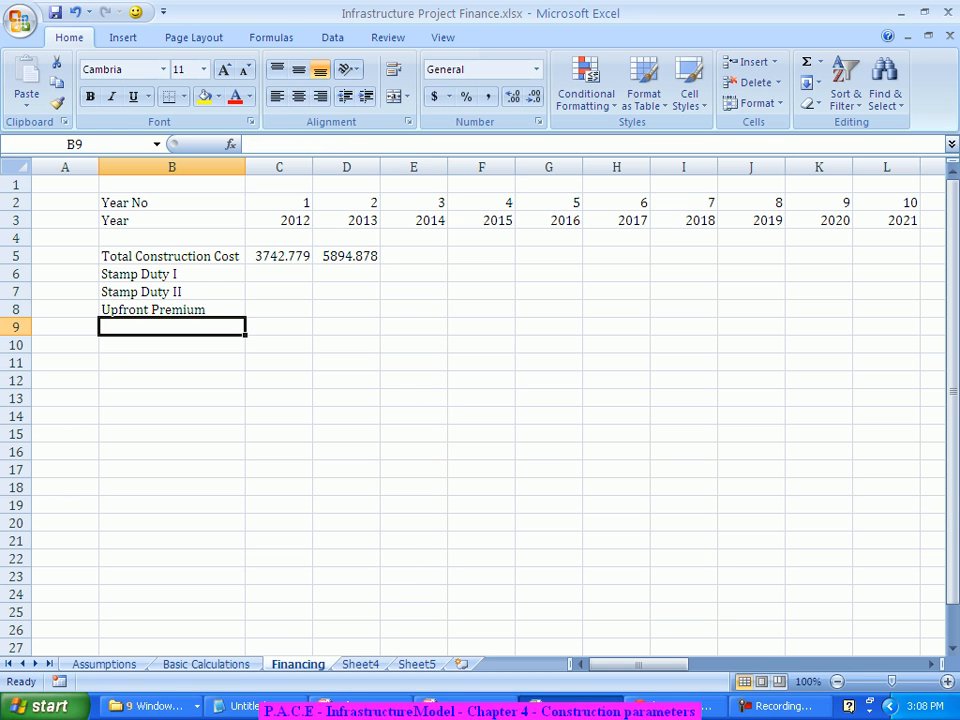
text(R)
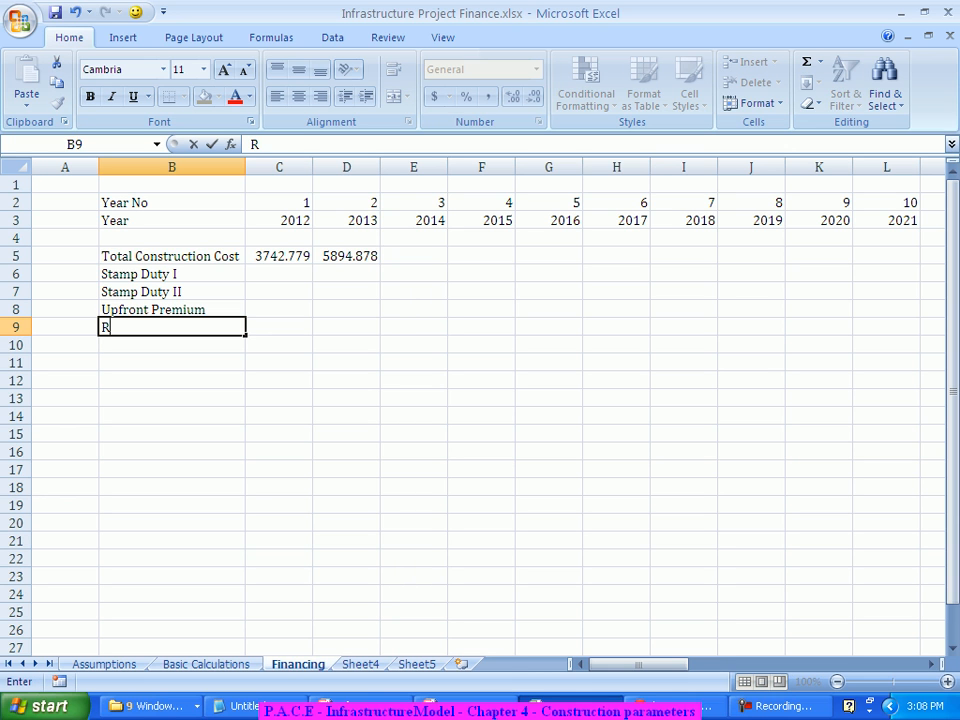
text(egistratio)
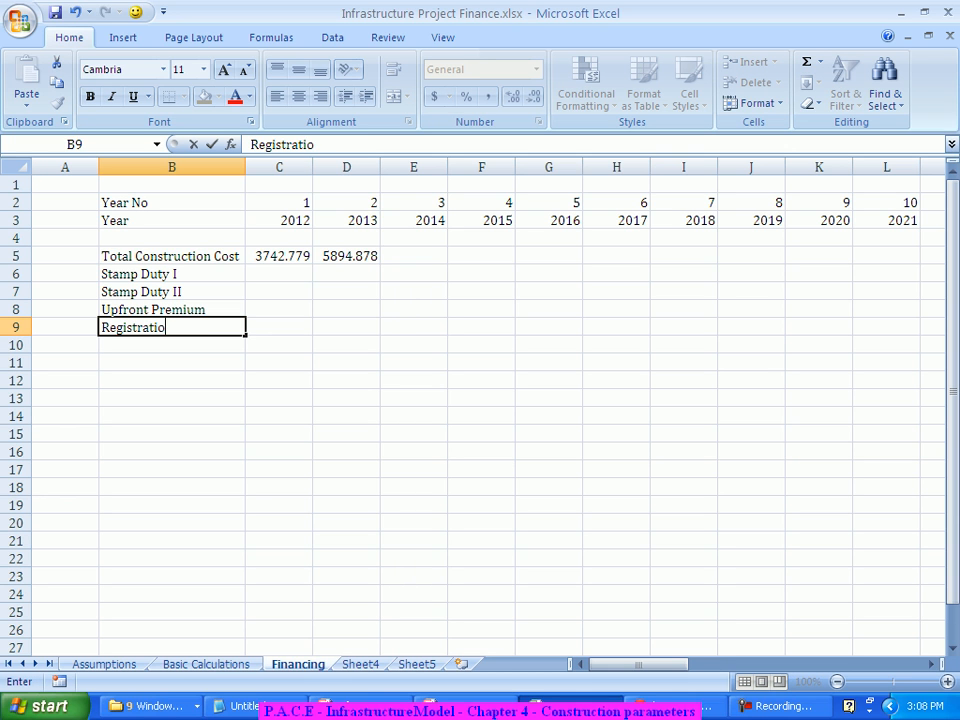
text(n Charges)
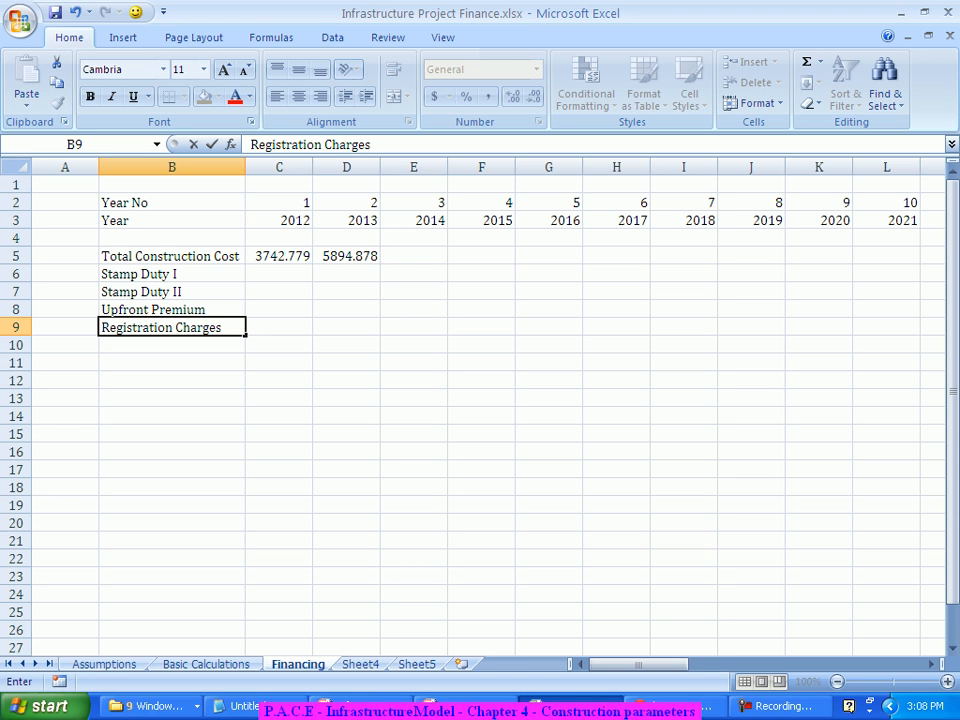
key(Return)
- Add the row labels Insurance Cost in B10 and Financing Cost in B11
text(Insu)
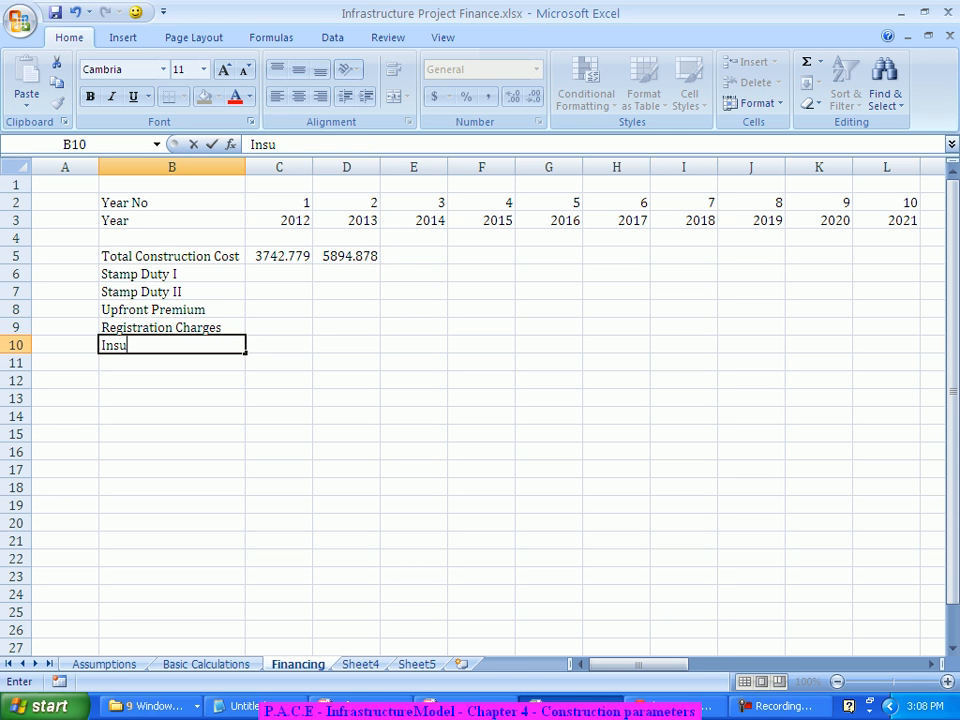
text(rance Cost)
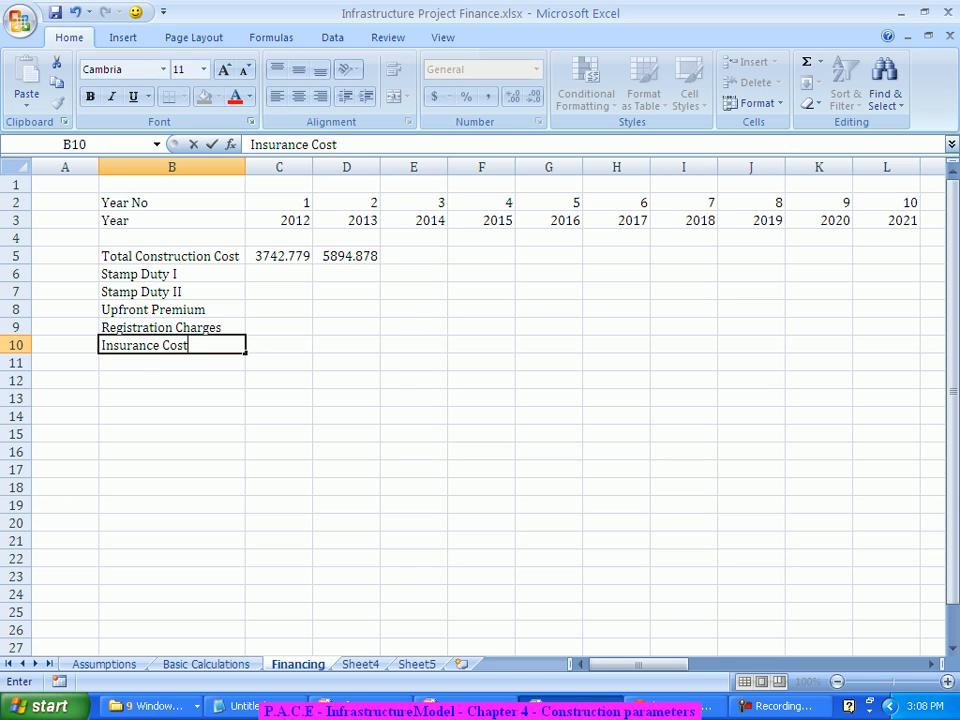
key(Return)
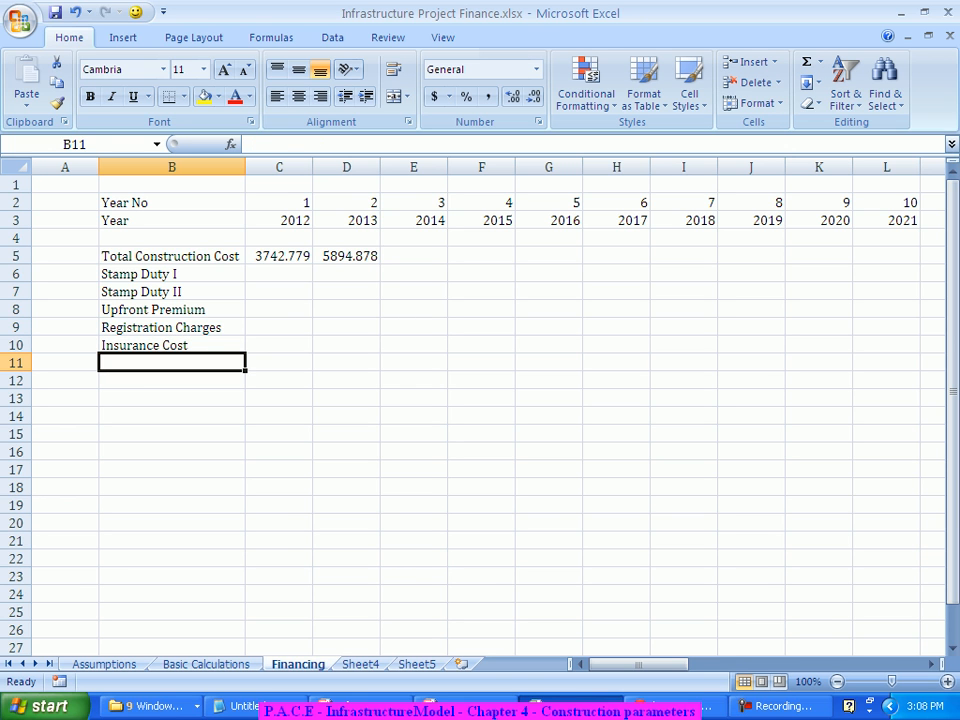
text(Financ)
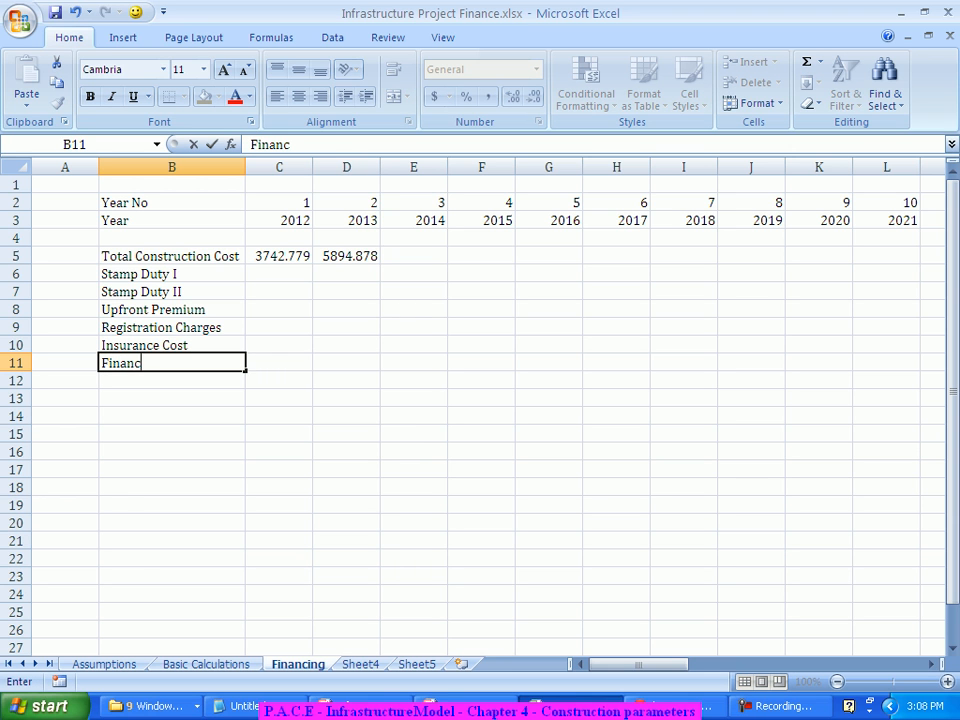
text(ing Cost)
key(Return)
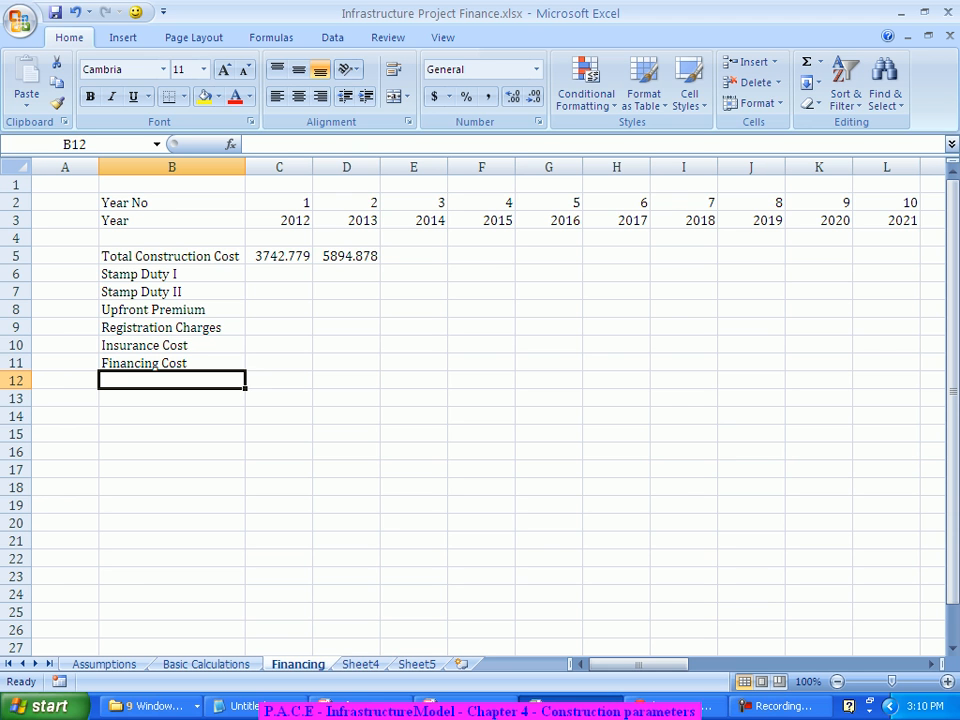
- Enter the bold heading Other Assumptions in A106 of the Assumptions sheet, below the Total Construction Cost row
key(ctrl+Page_Up)
key(ctrl+Page_Up)
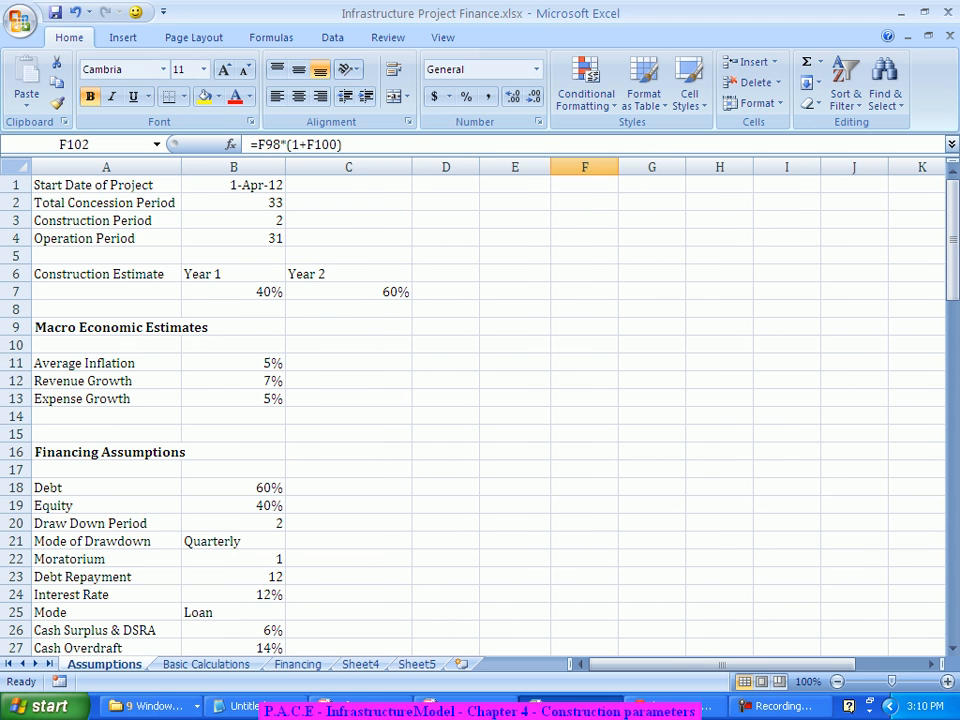
scroll(475, 410, down, 20)
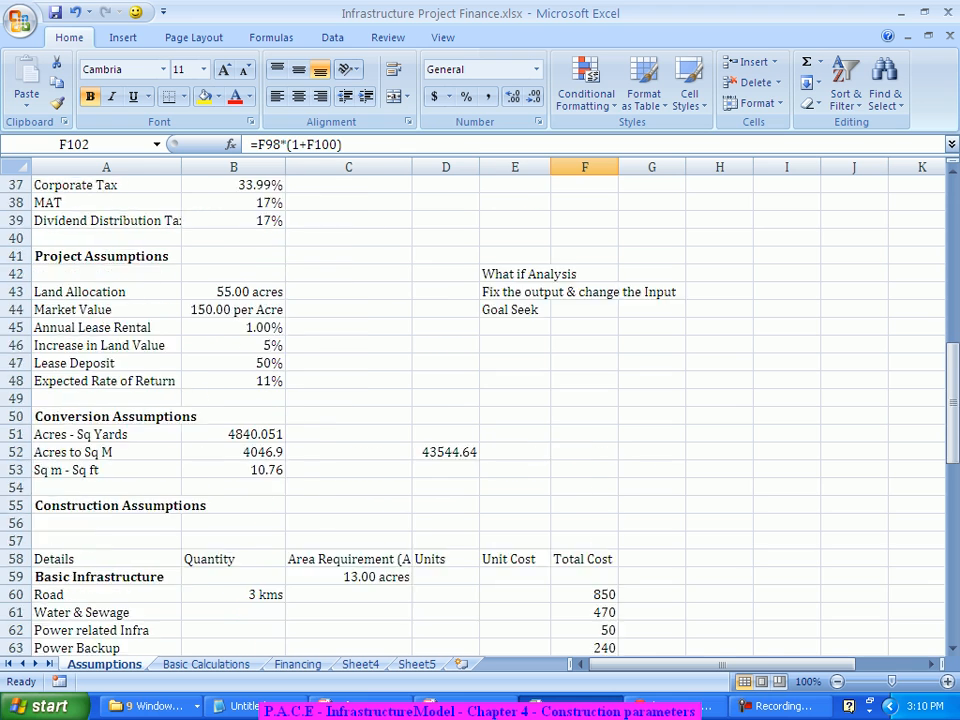
scroll(475, 410, down, 10)
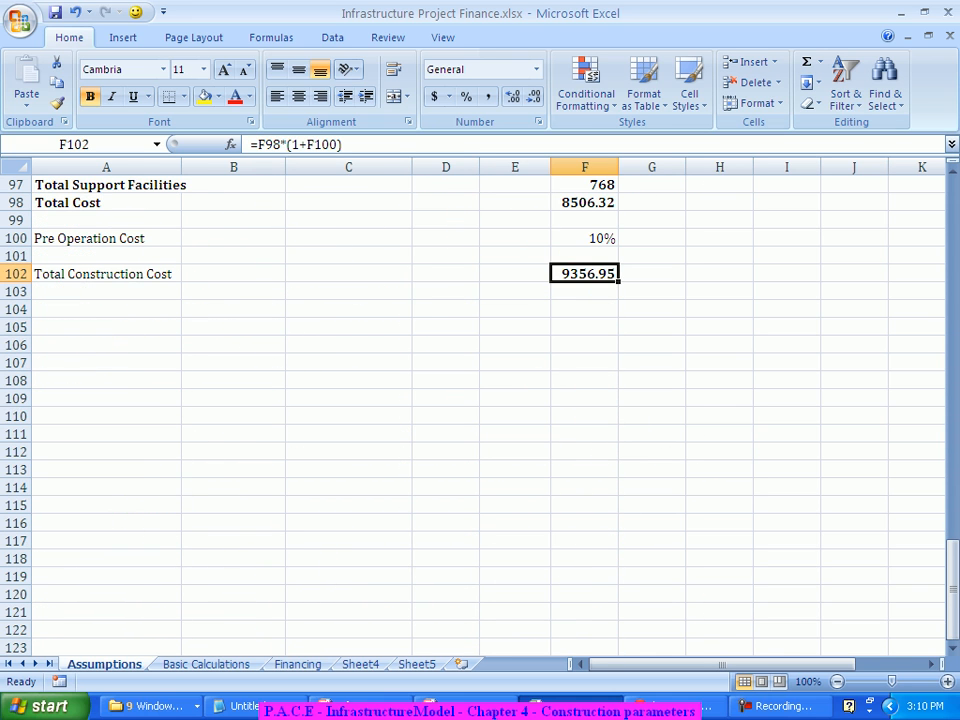
click(106, 345)
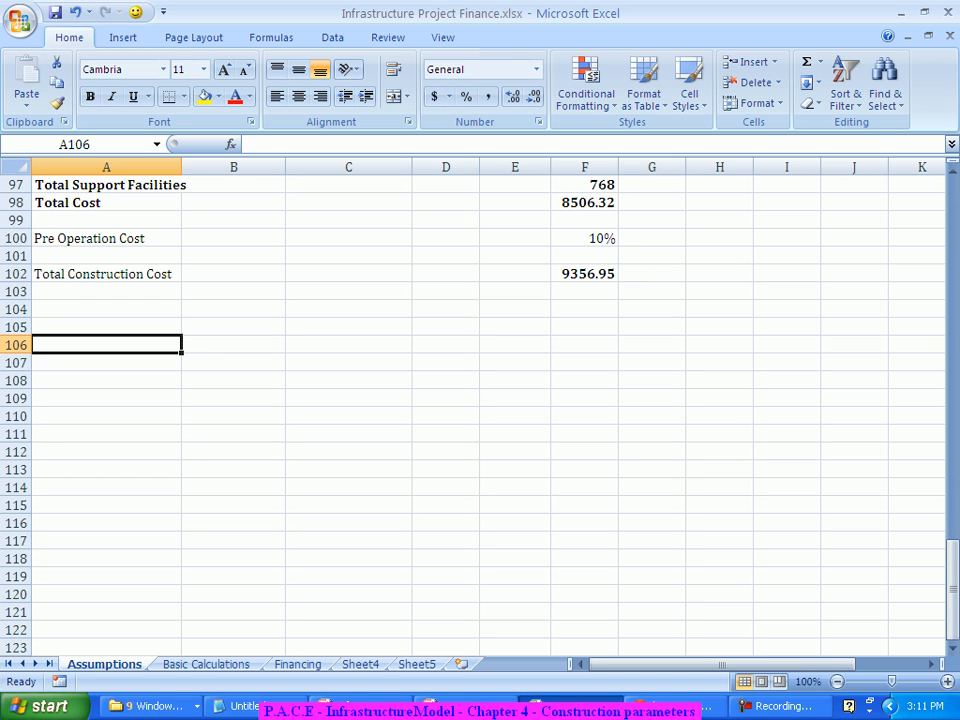
key(ctrl+b)
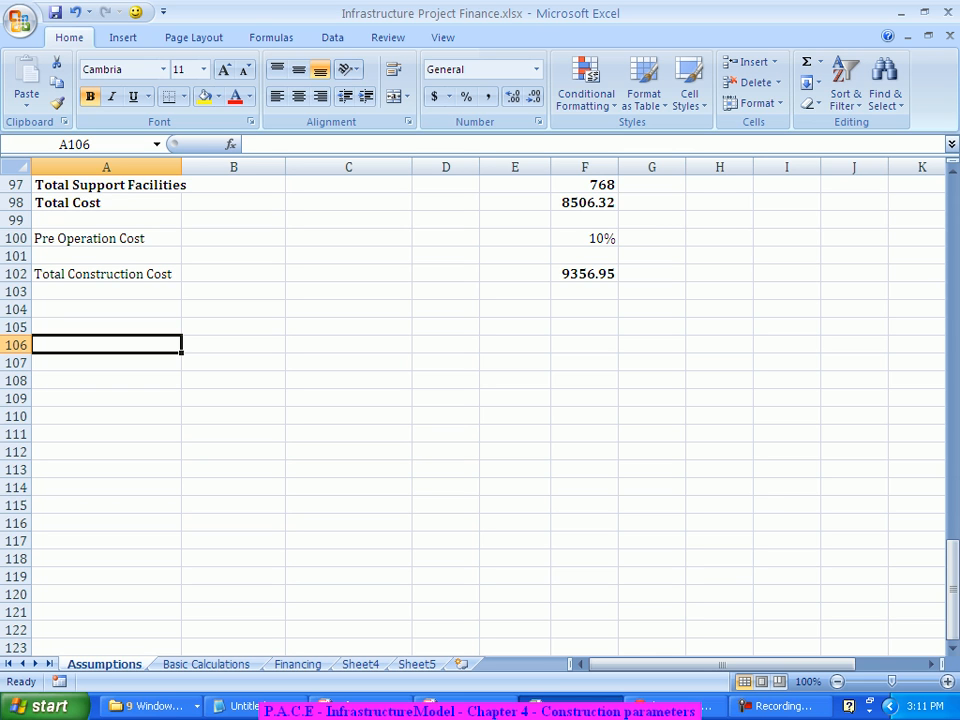
text(Othe)
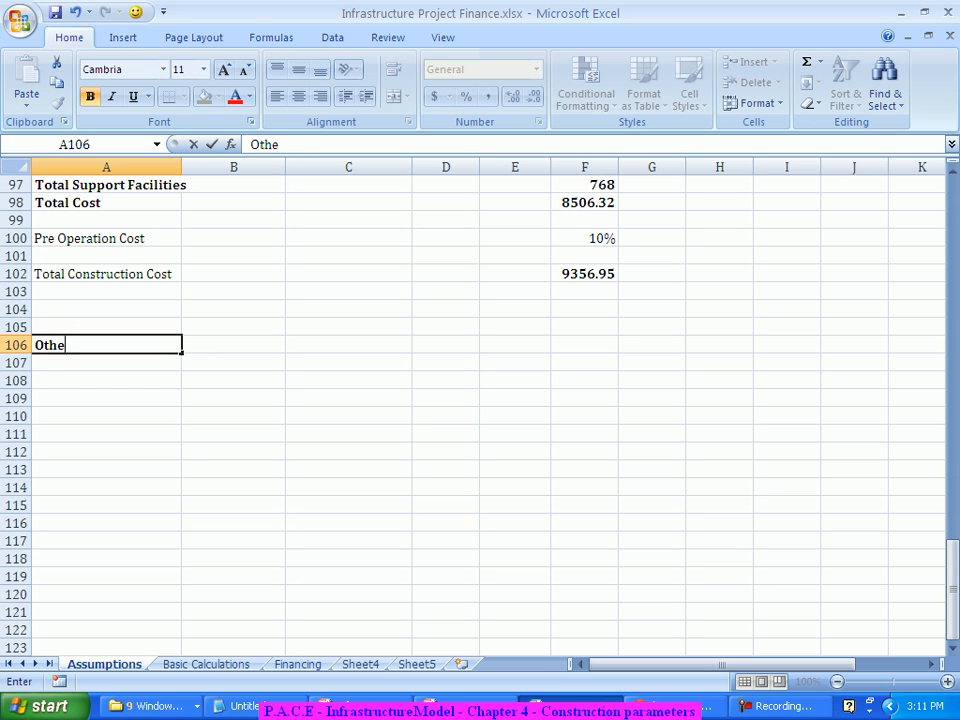
text(r Assumptions)
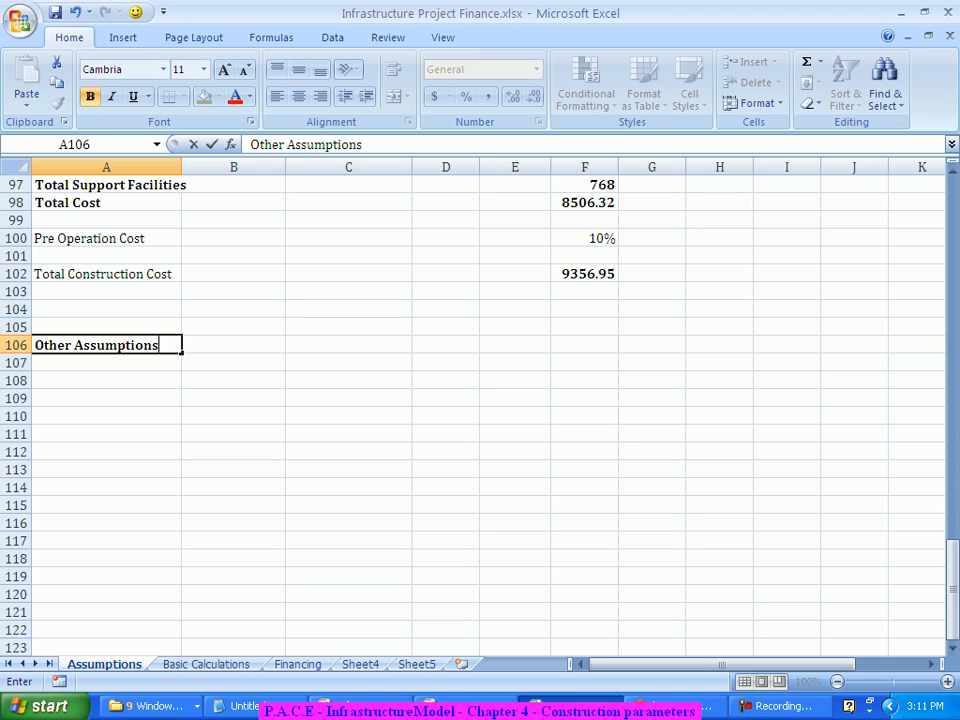
key(Return)
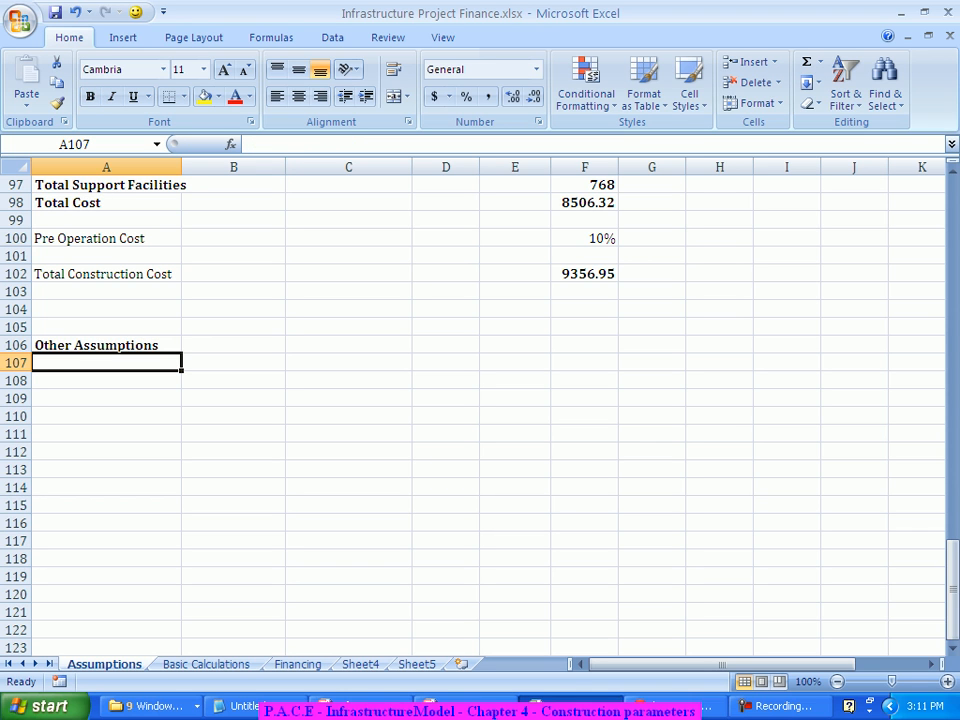
- Enter the row label Stamp Duty I in A108 with 0.8% in B108 and 5% in C108
key(Return)
text(St)
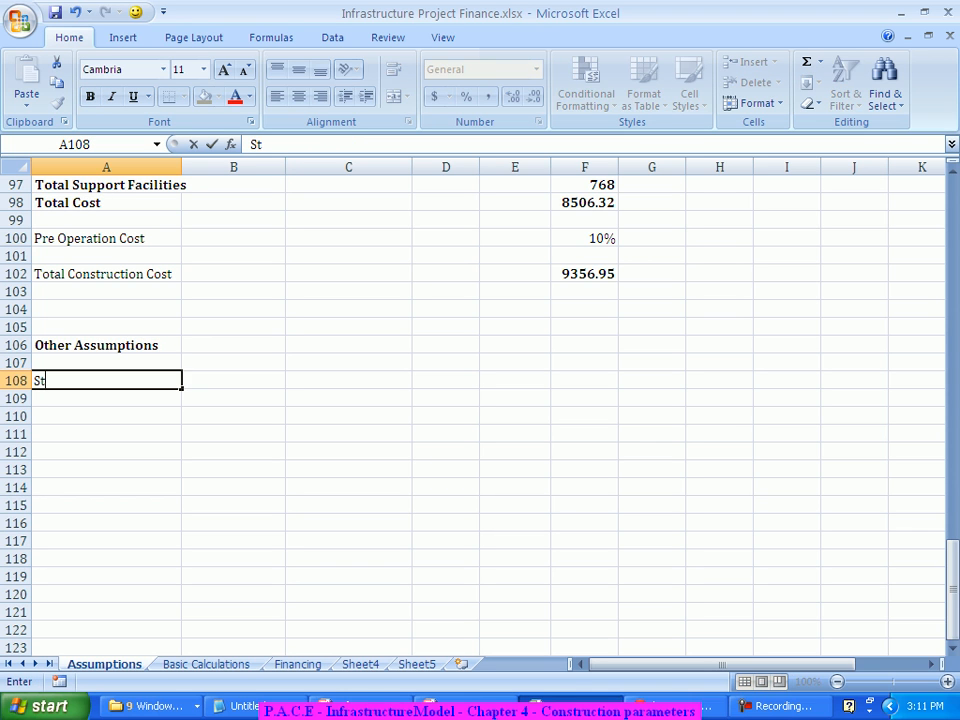
text(amp Duty I)
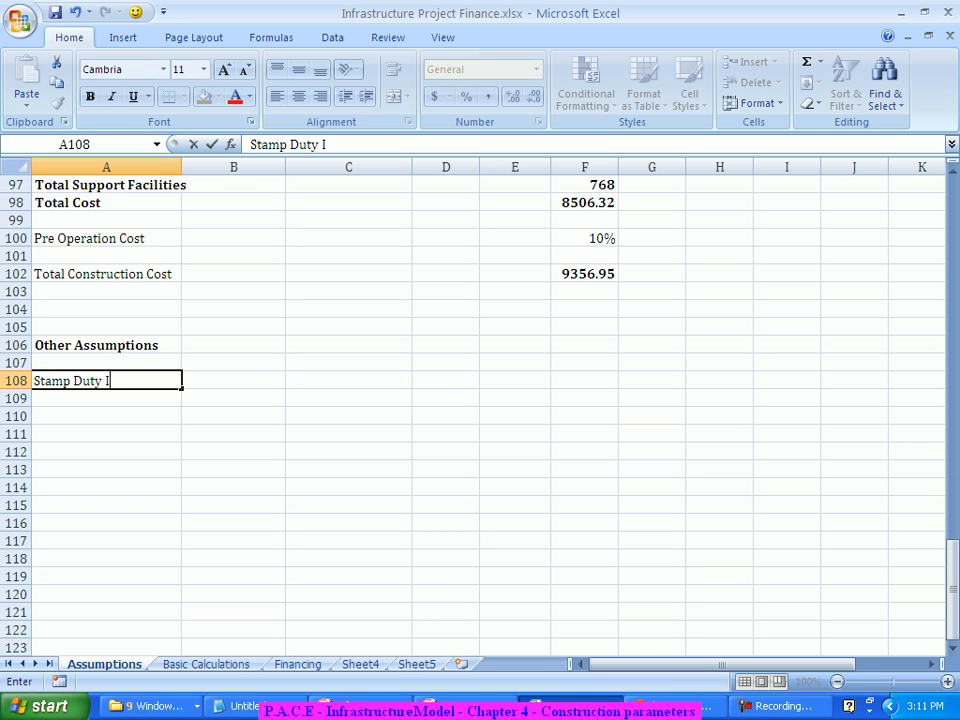
key(Tab)
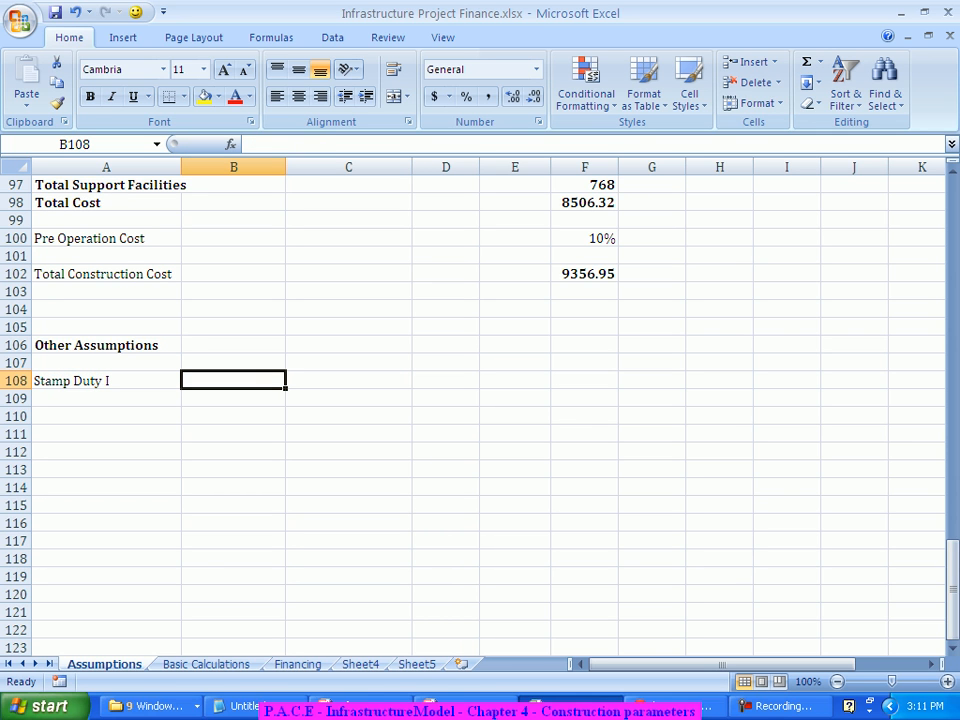
text(0.8%)
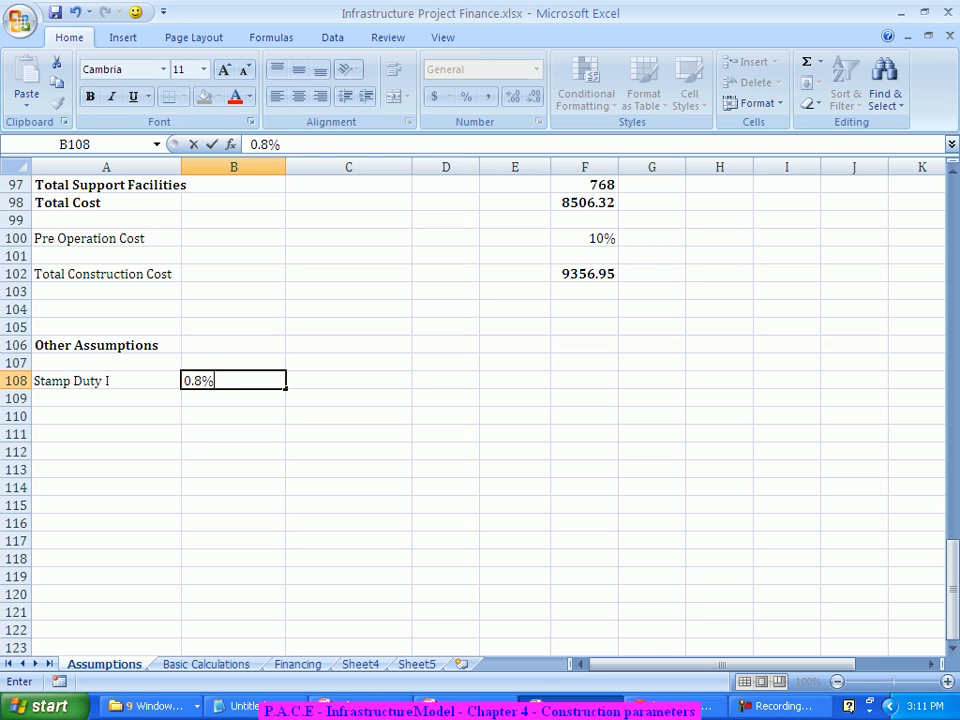
key(Tab)
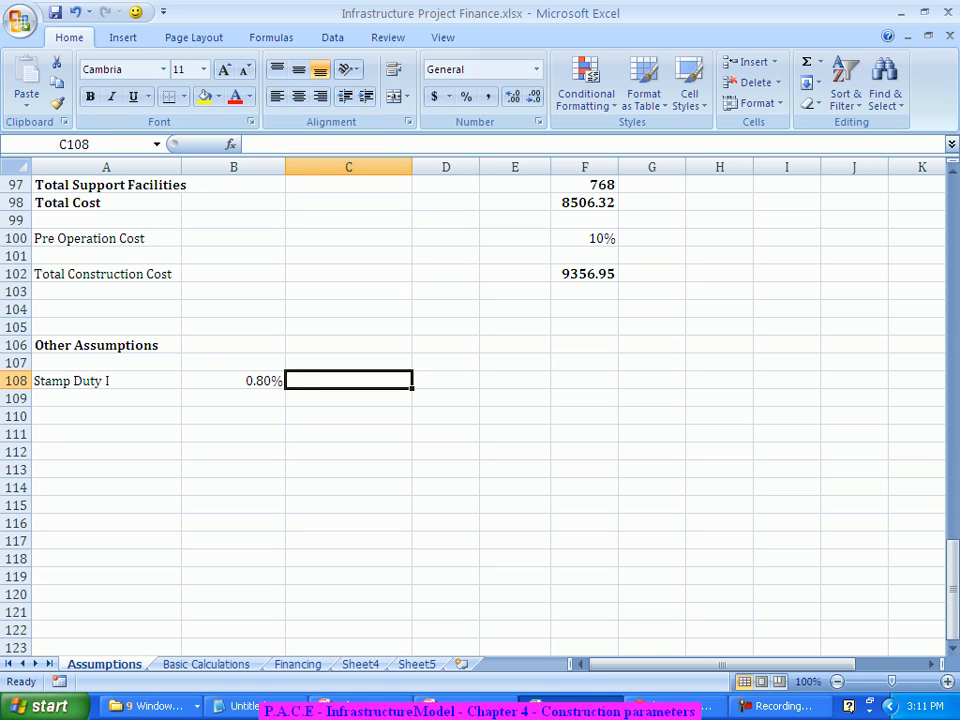
key(Left)
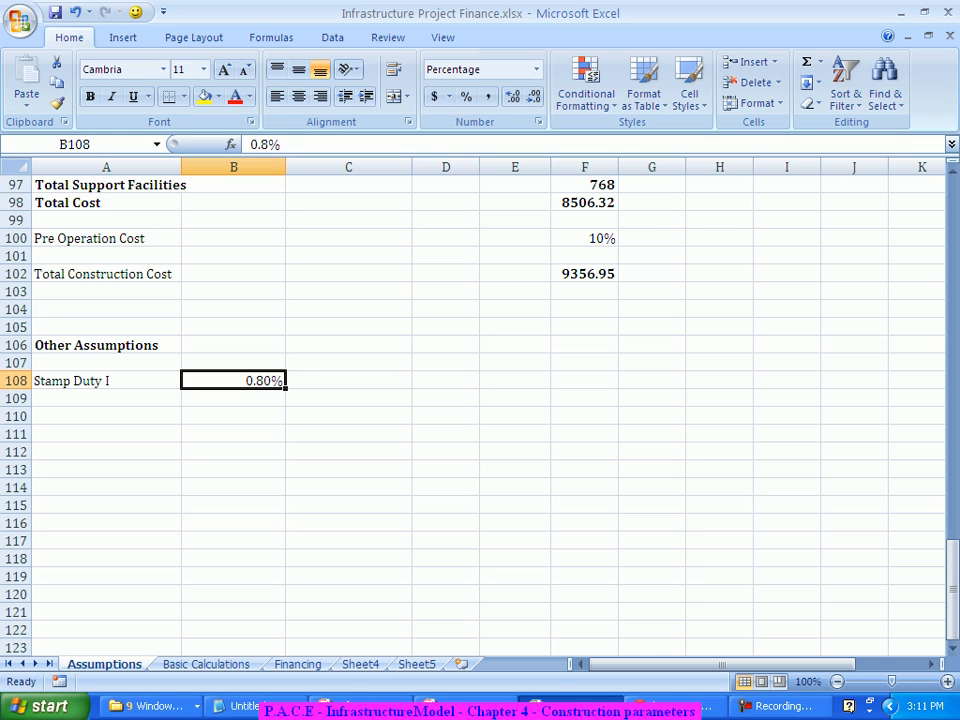
key(Right)
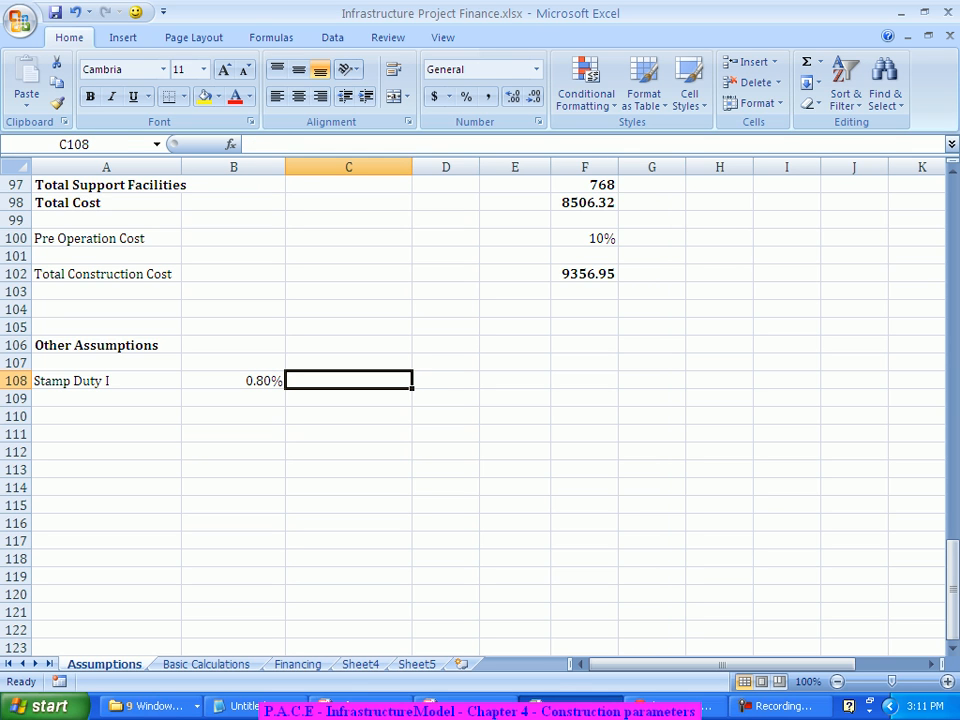
text(5%)
key(Return)
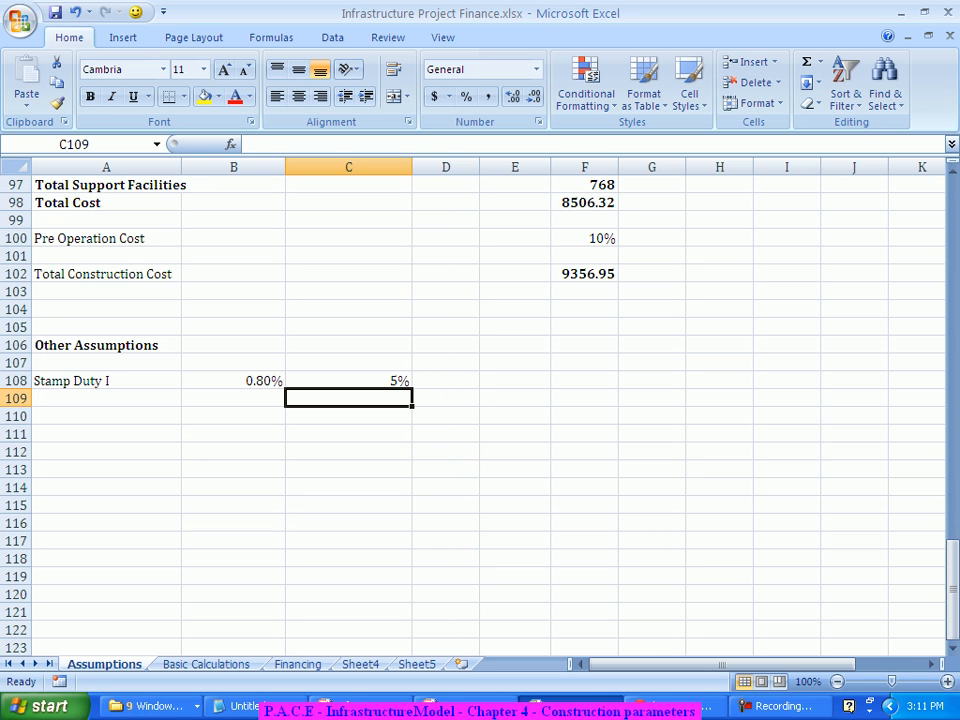
- Give B108 the custom number format 0.00% "of total Lease Rentals" and widen column B to fit the text
click(233, 381)
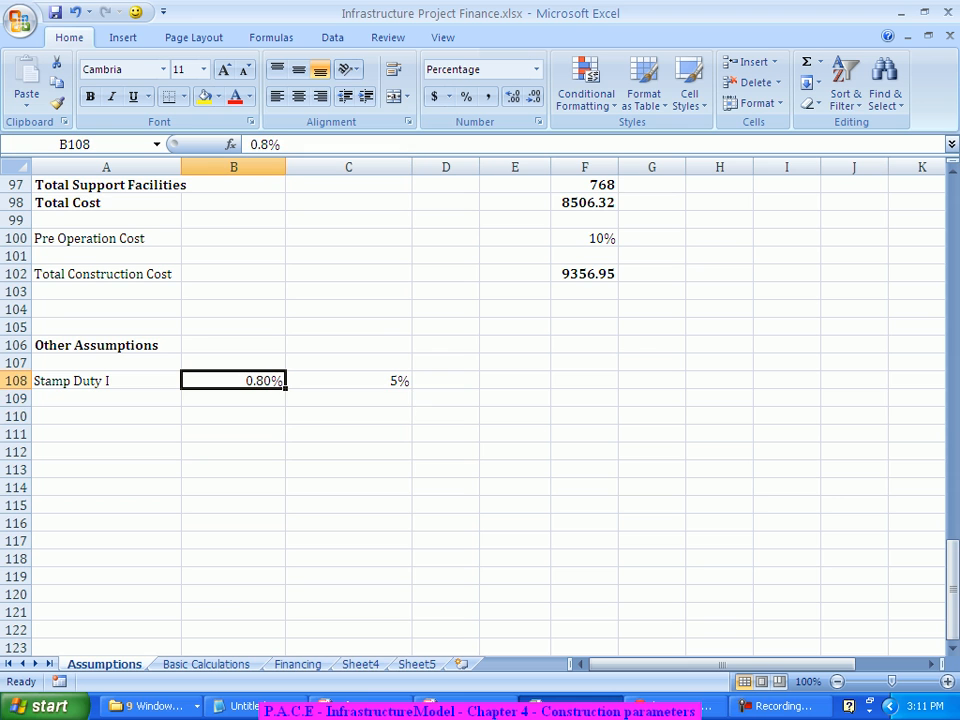
right_click(222, 384)
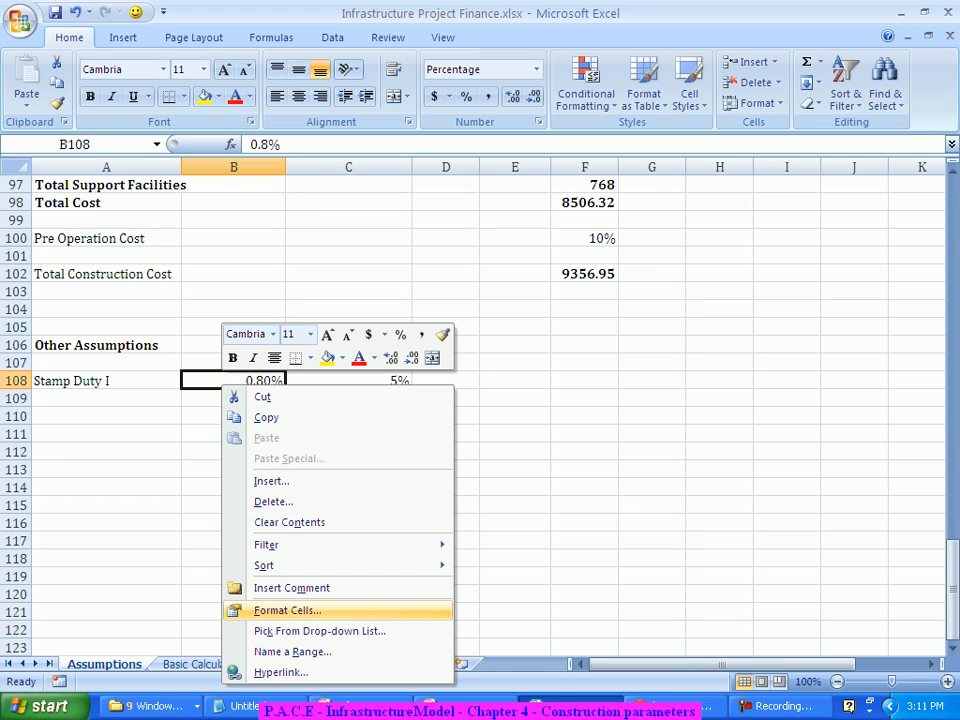
click(287, 610)
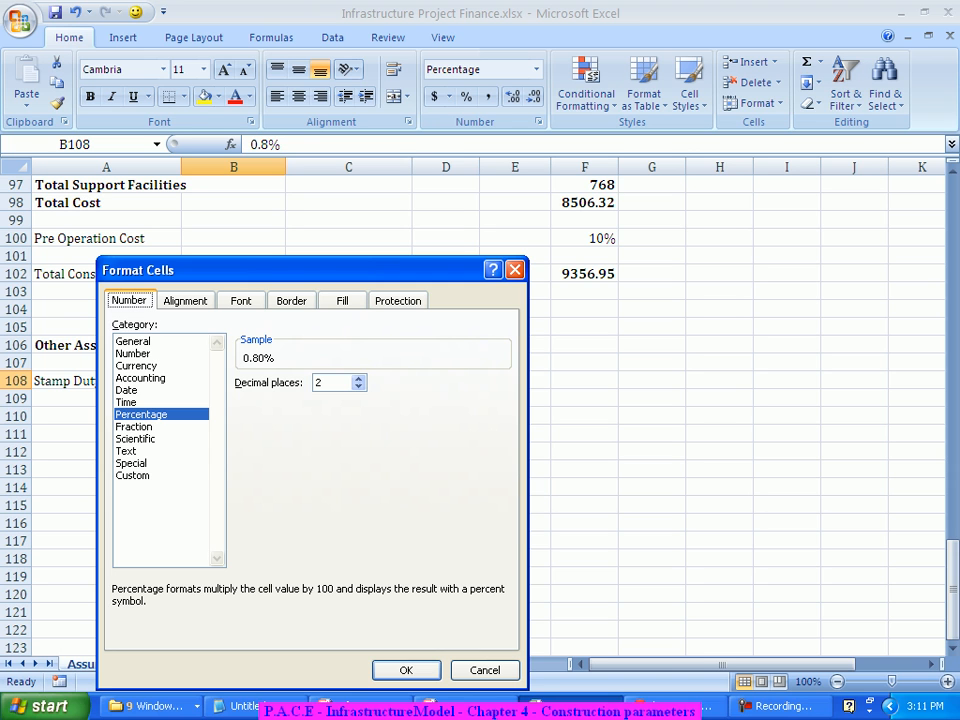
click(133, 476)
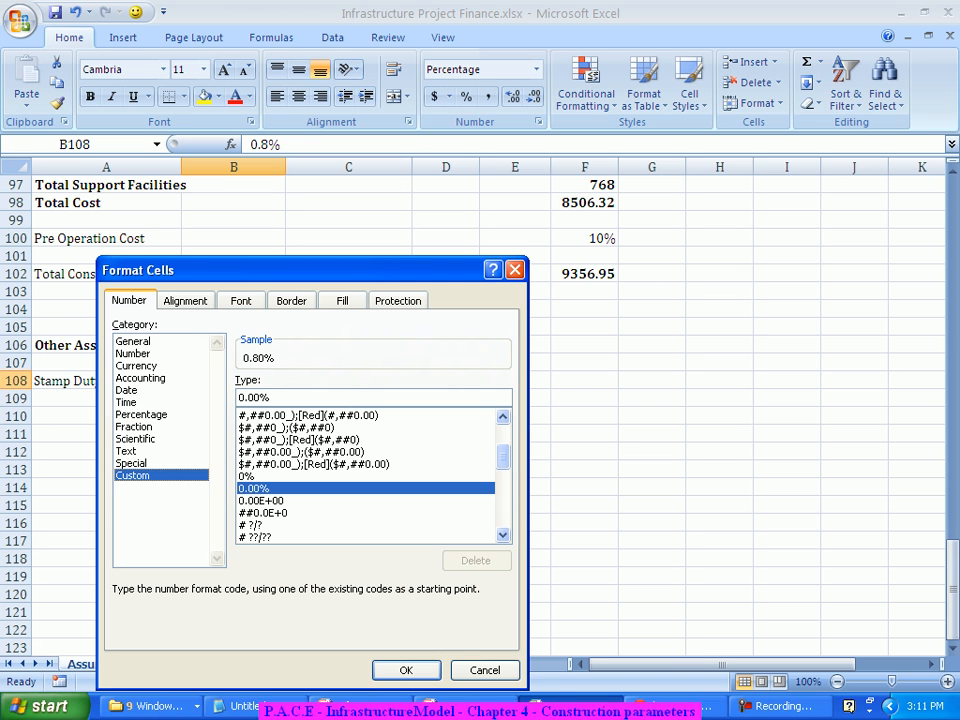
click(272, 398)
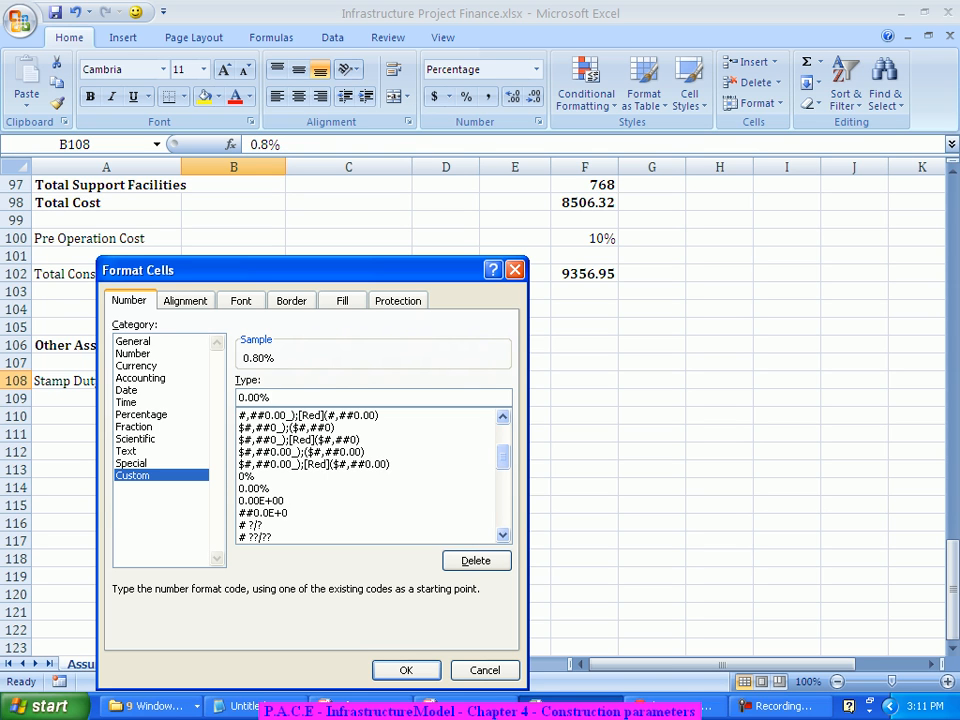
text("of total Lease Rentals")
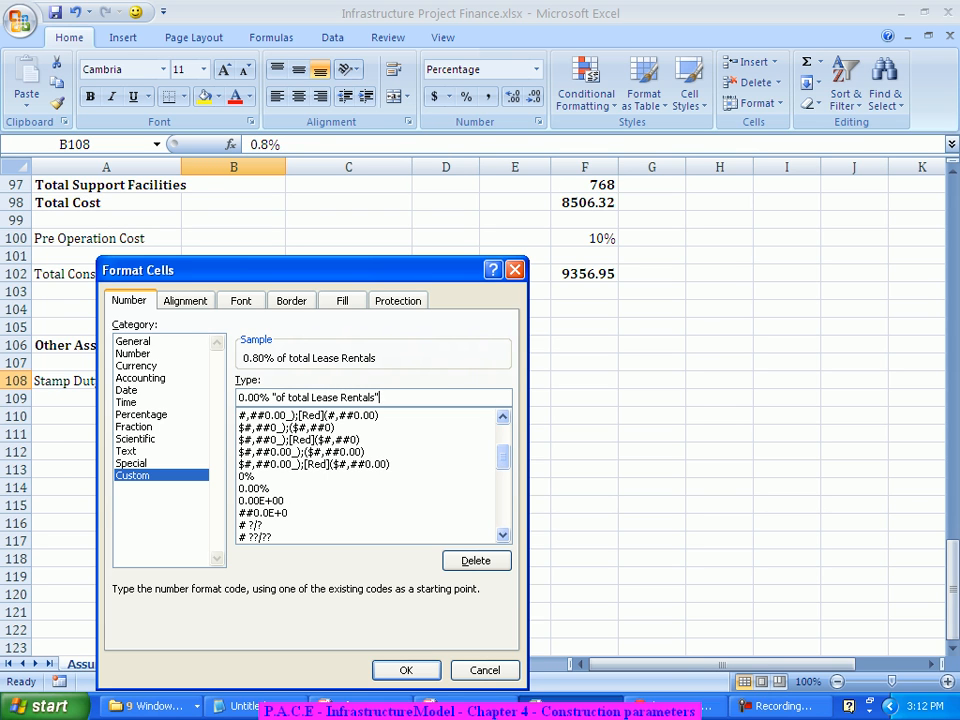
key(Return)
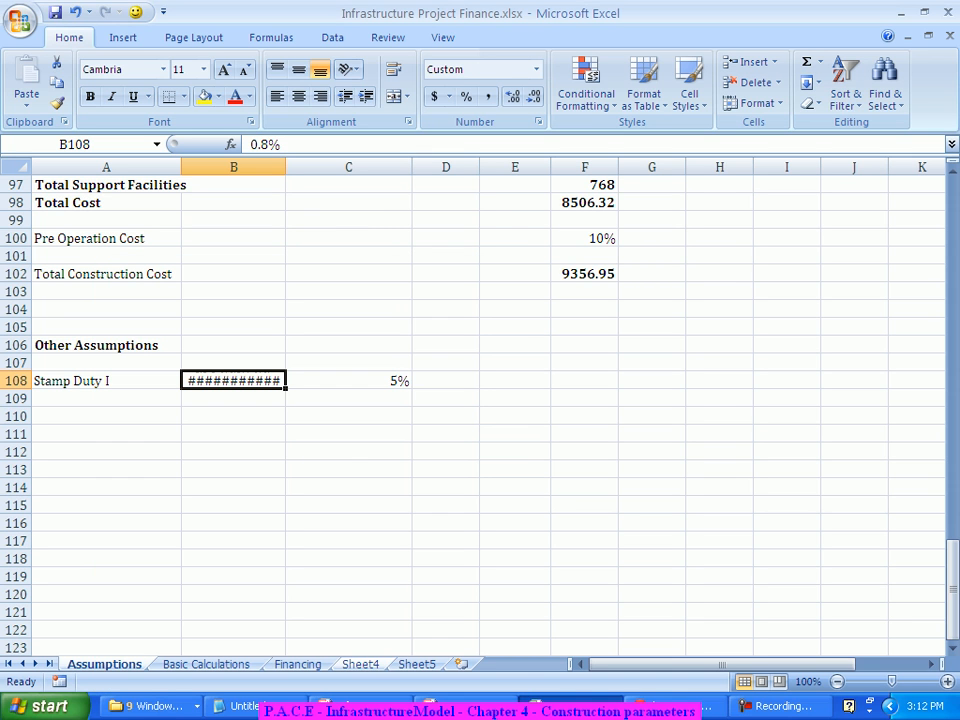
drag(285, 167, 359, 167)
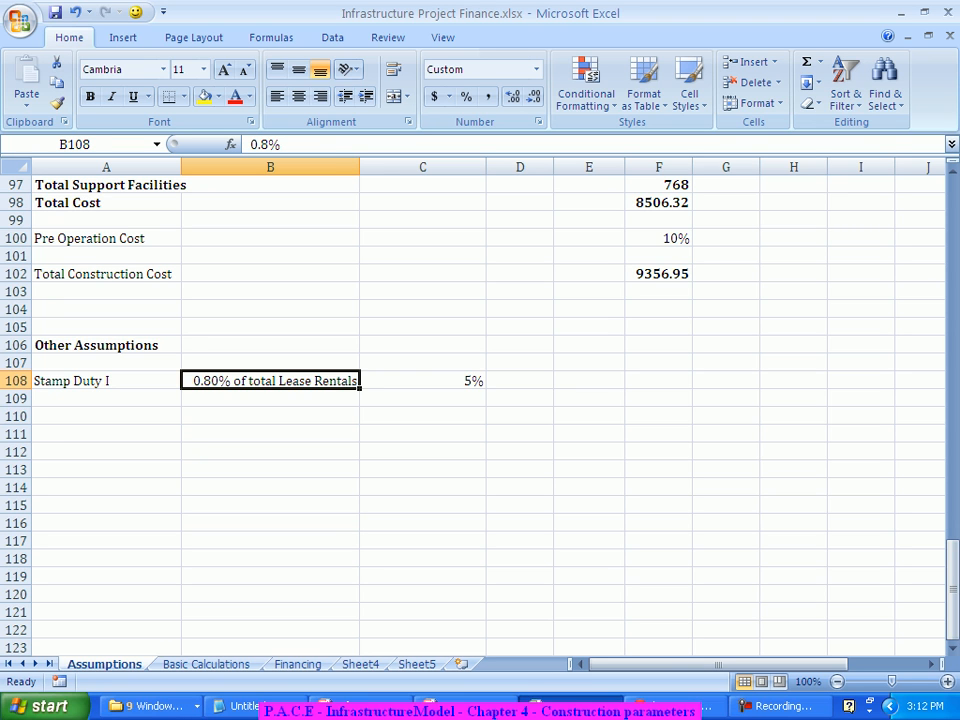
- Give the 5% in C108 the custom number format 0% "of Land Value"
click(423, 381)
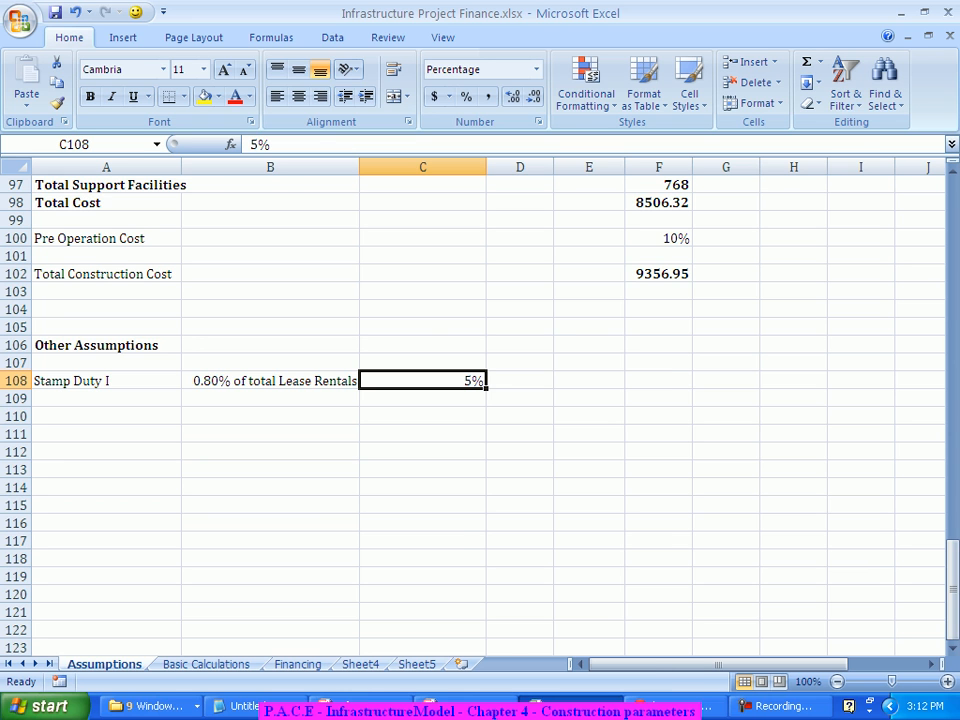
right_click(441, 383)
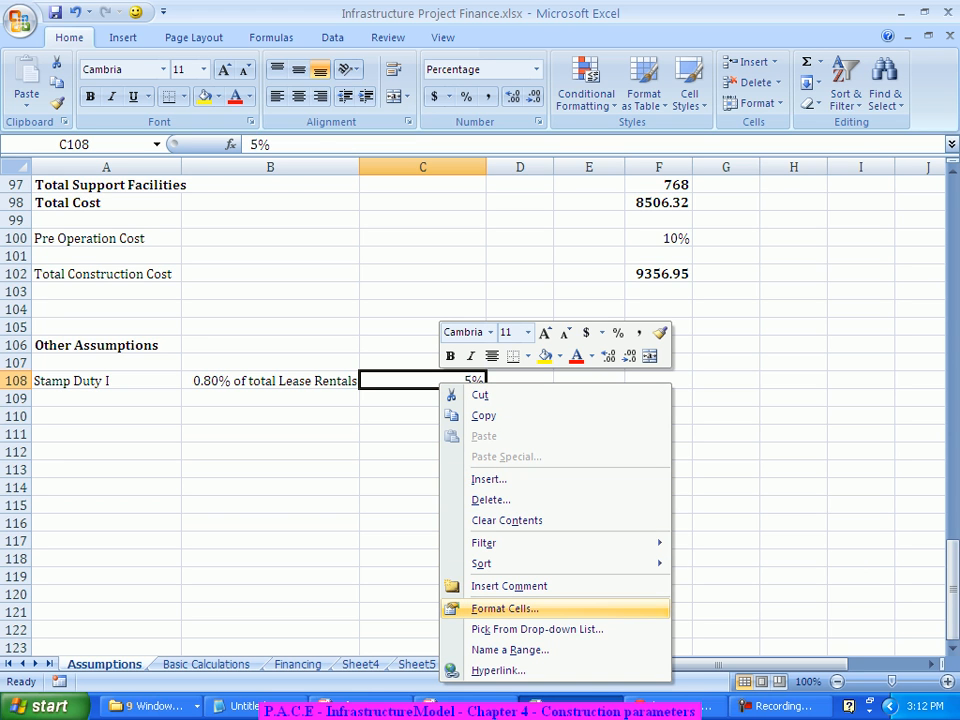
click(505, 608)
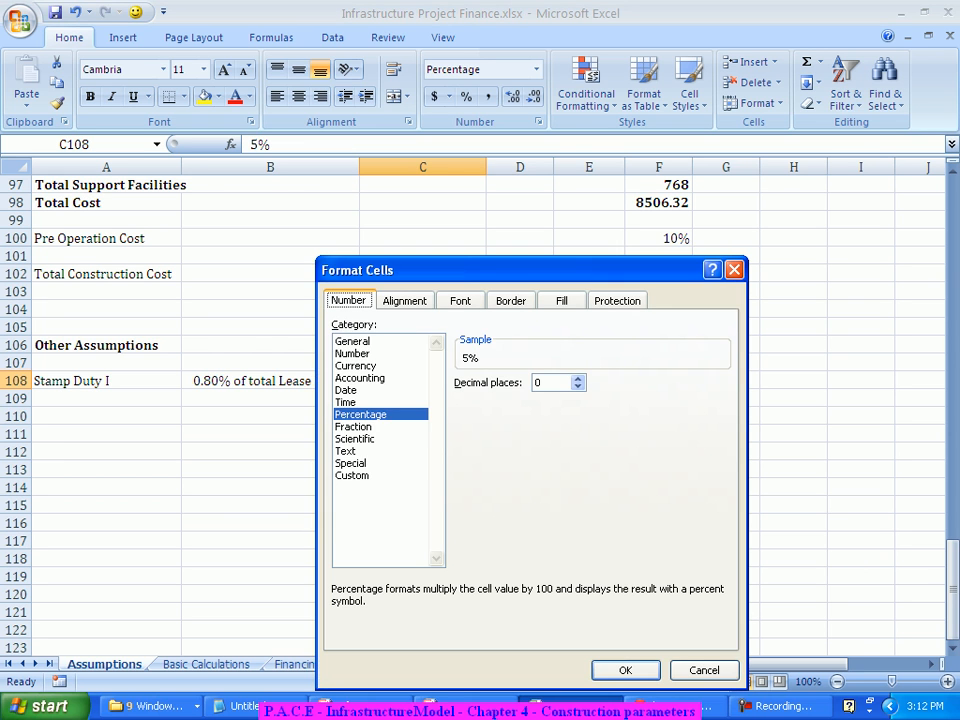
click(353, 476)
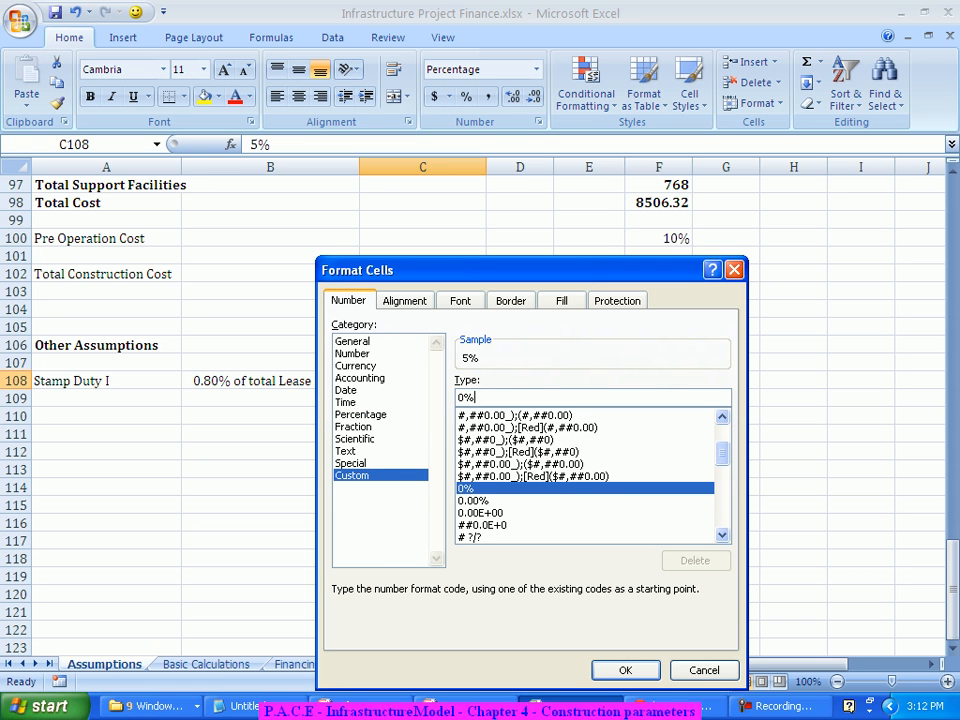
text(")
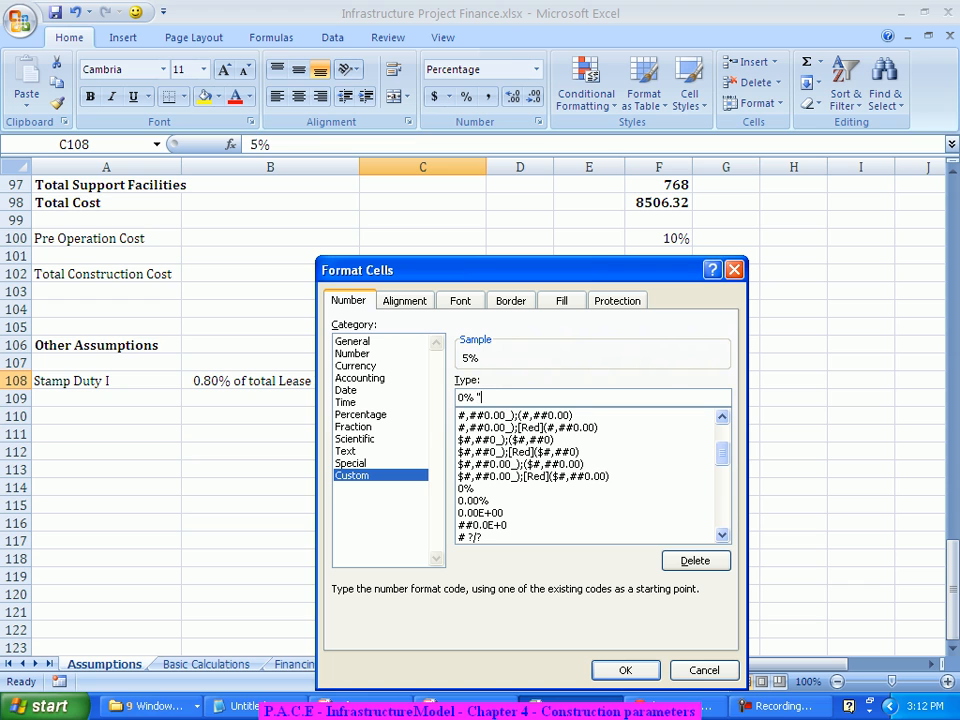
text(of Land Value")
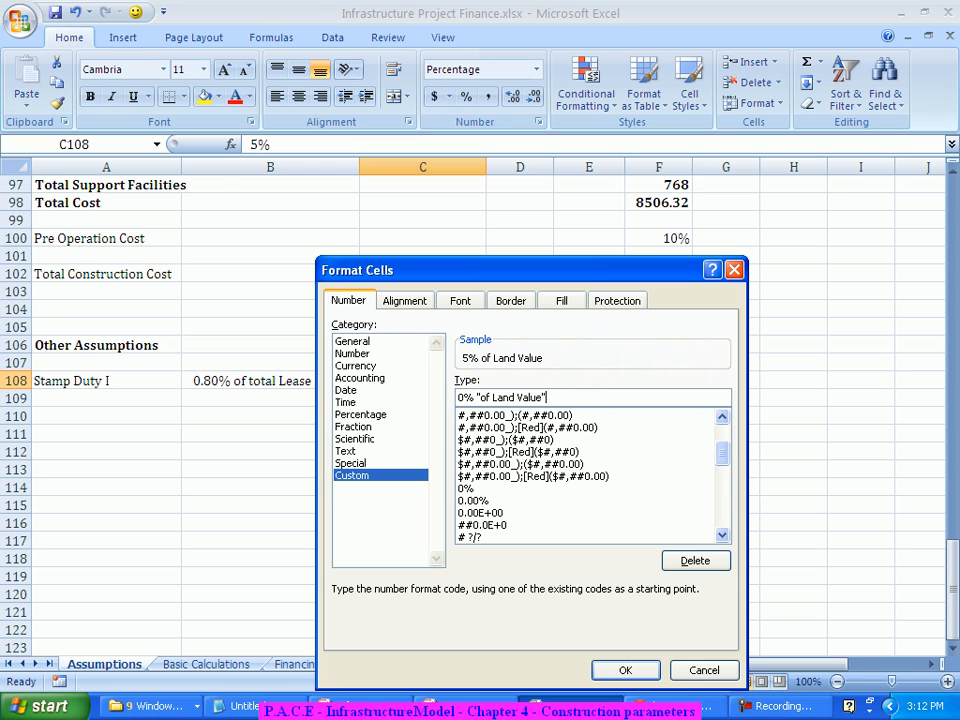
key(Return)
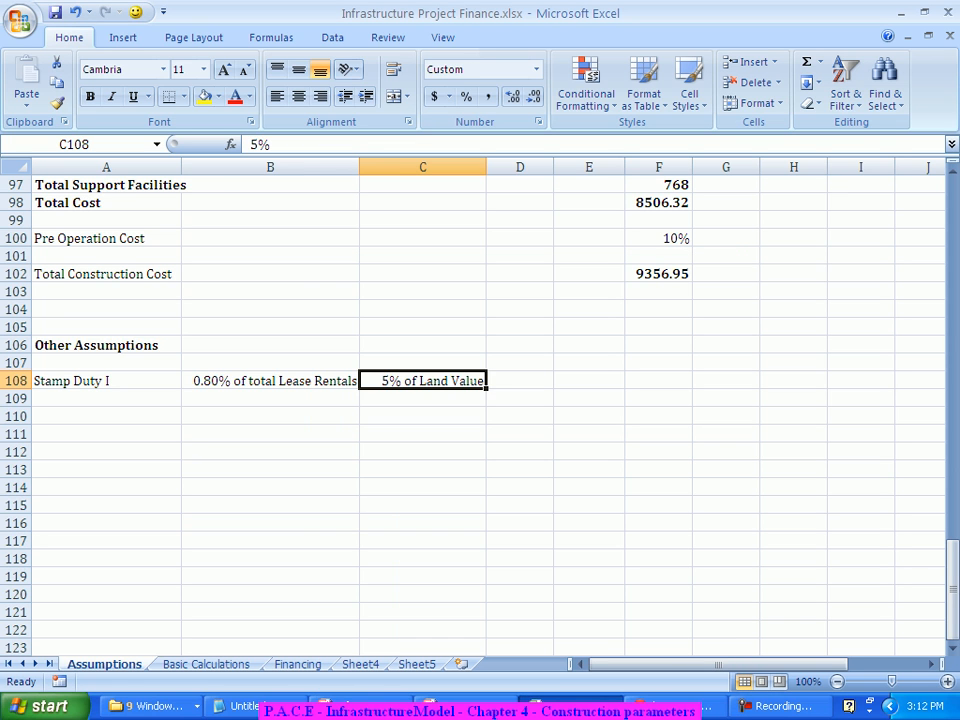
- Enter the row label Upfront Premium in A109 with the value 3000 in B109
click(270, 523)
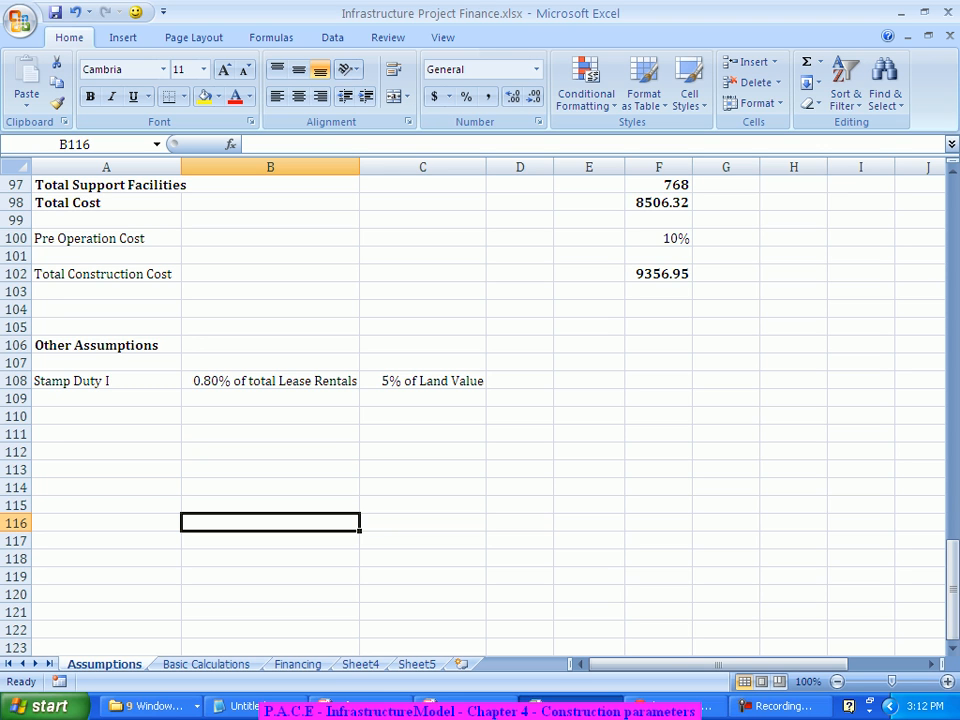
key(Up)
key(Up)
key(Up)
key(Up)
key(Up)
key(Up)
key(Up)
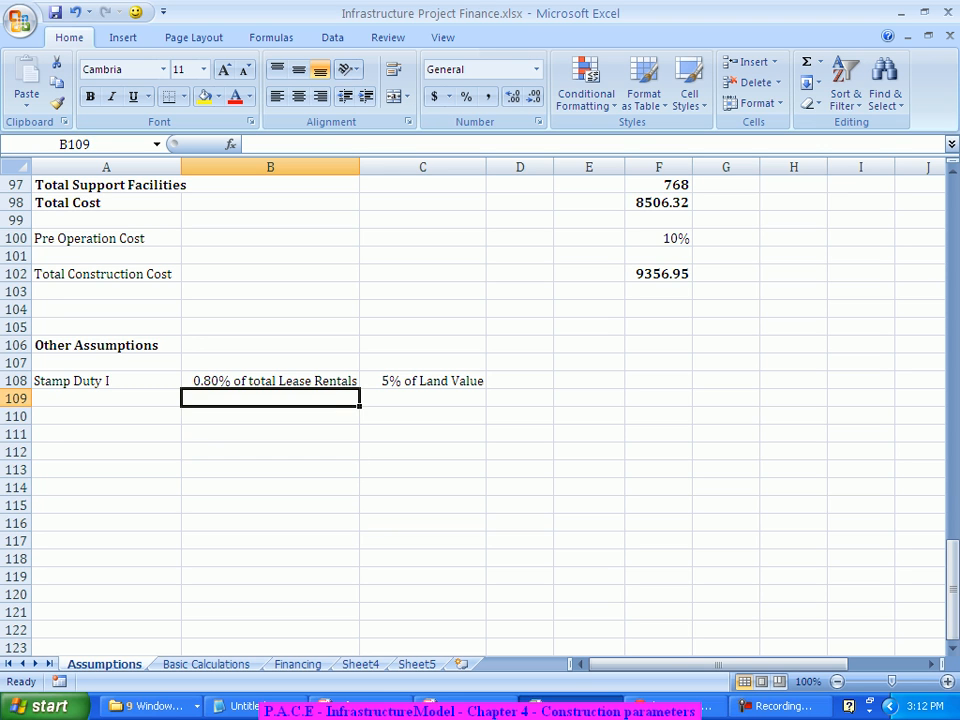
key(Left)
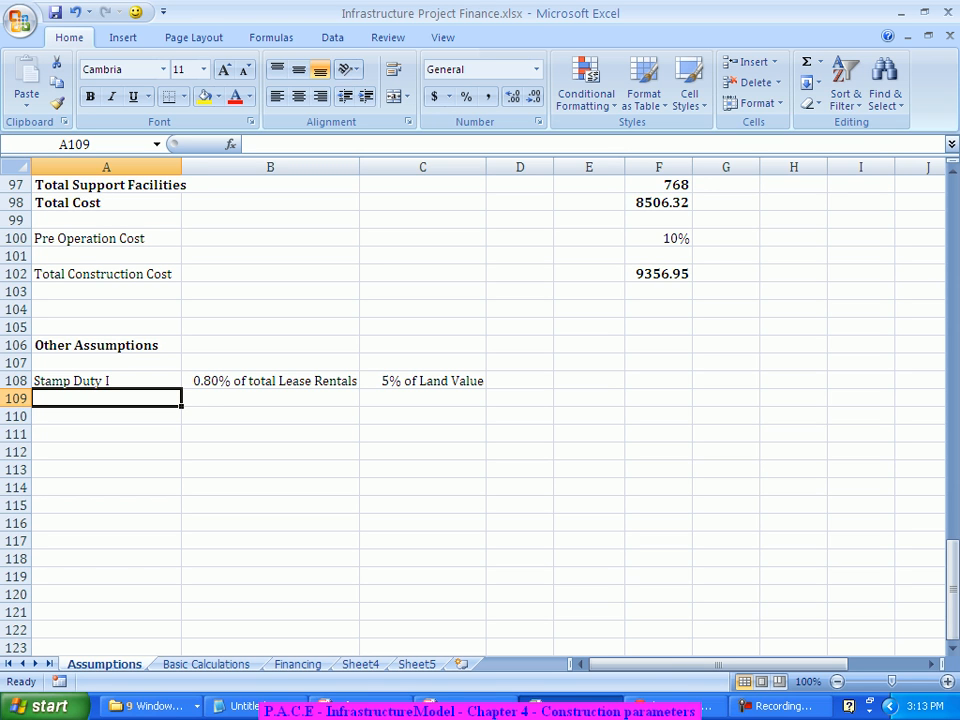
text(U)
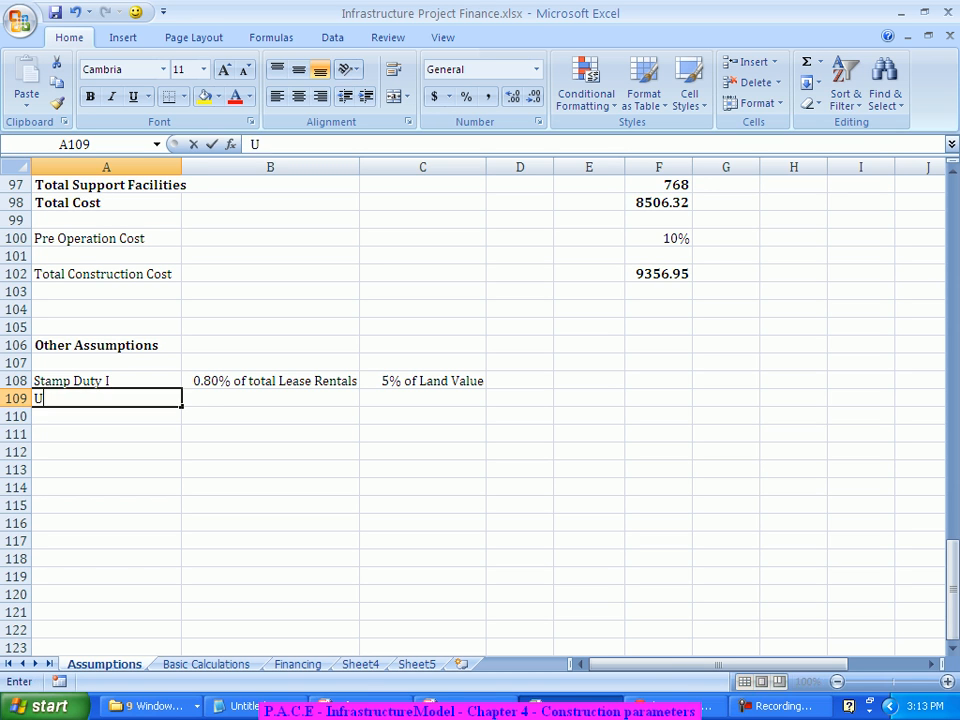
text(pfro)
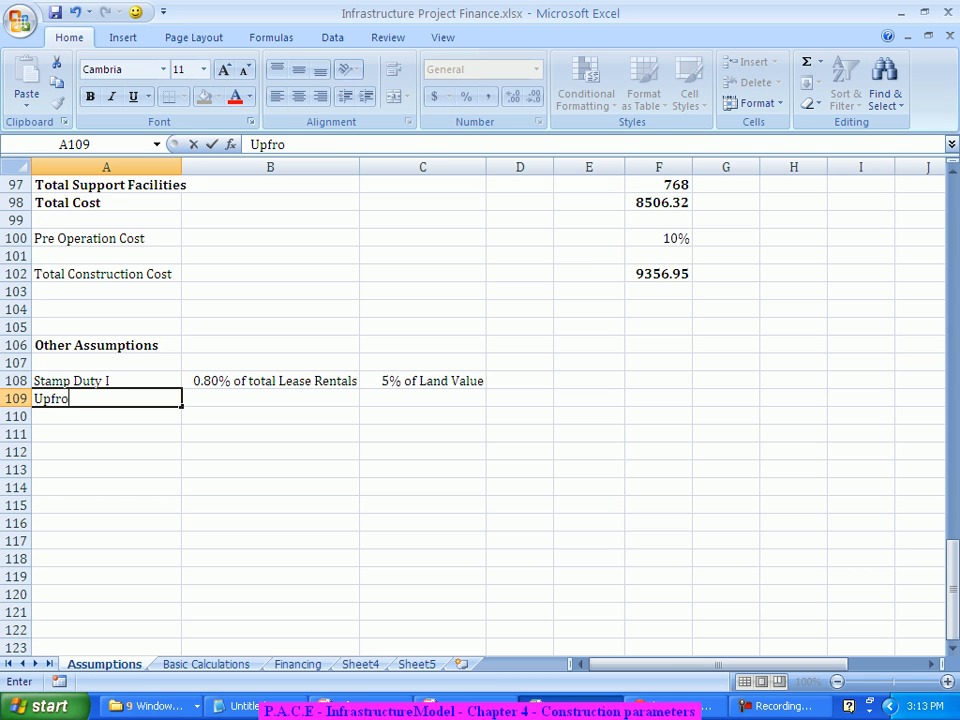
text(nt Premium)
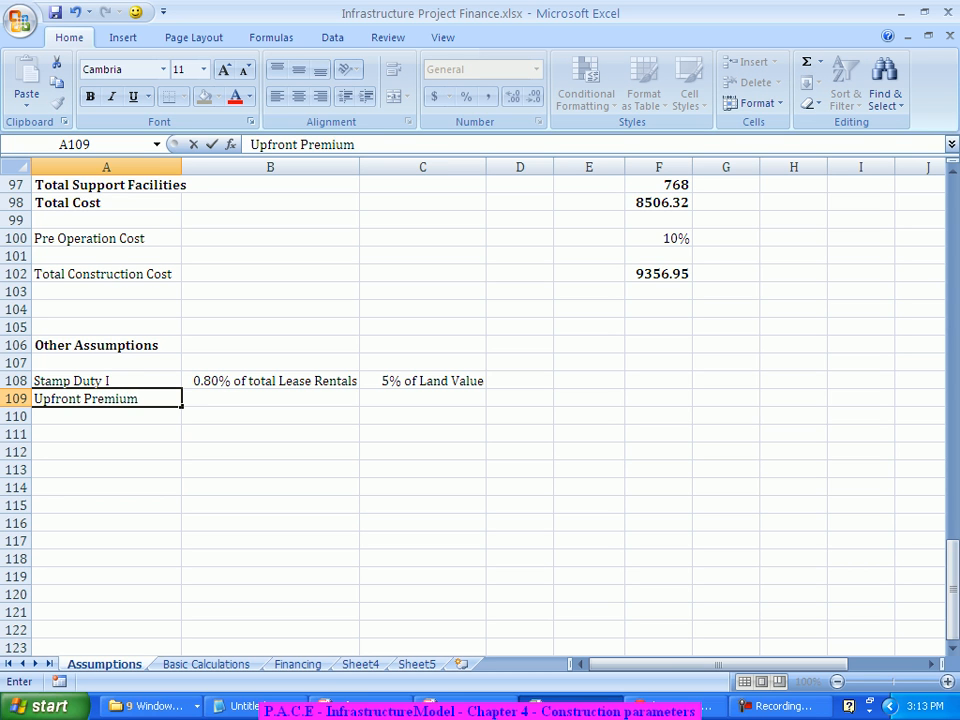
key(Tab)
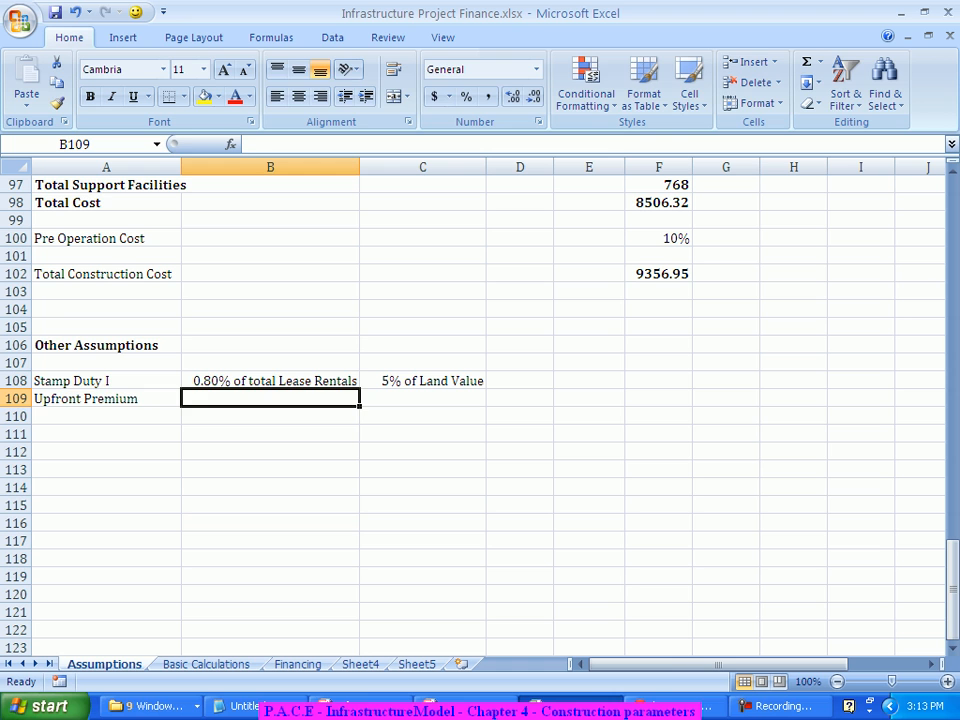
text(3000)
key(Return)
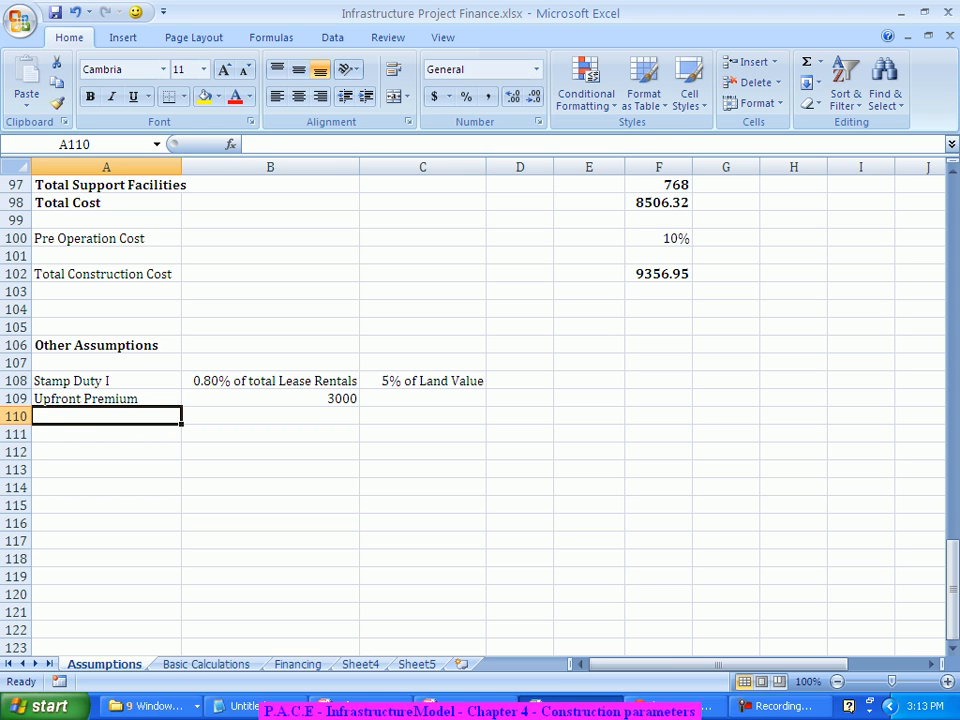
- Enter the row label Stamp Duty II in A110 with 5% in B110
text(Stamp Duty II)
key(Tab)
text(5%)
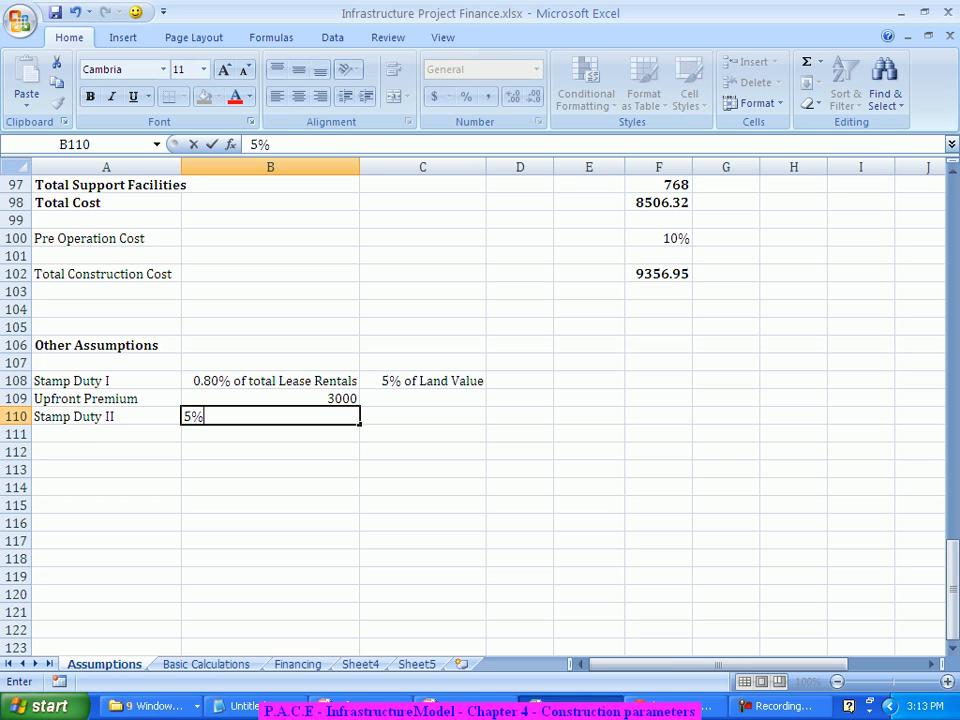
key(Return)
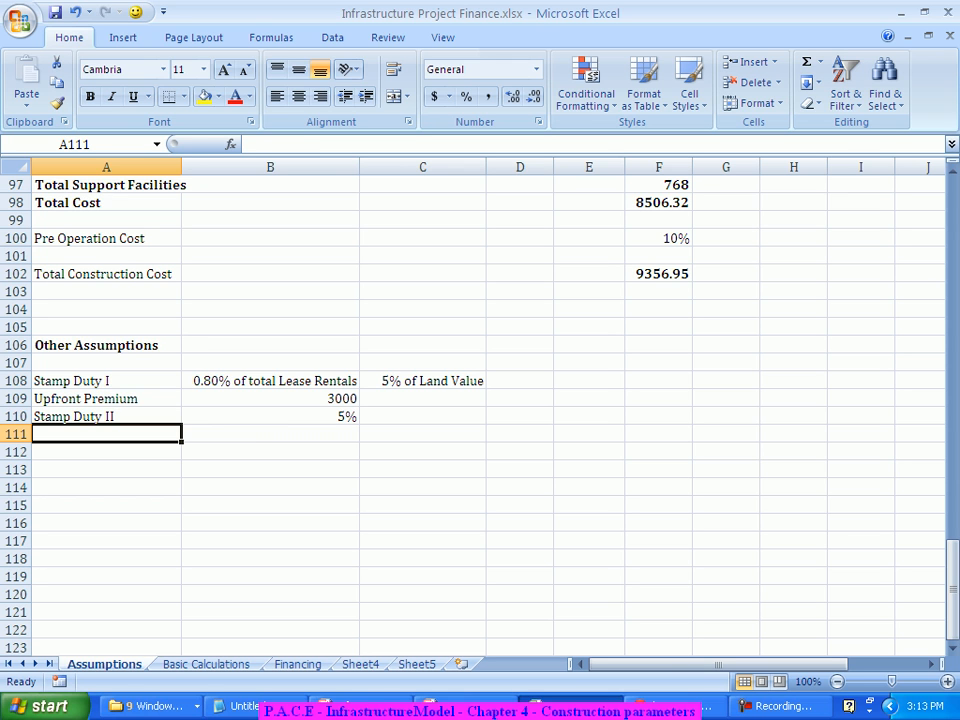
- Enter the row label Registration Charges in A111 with 0.5% in B111
text(Regist)
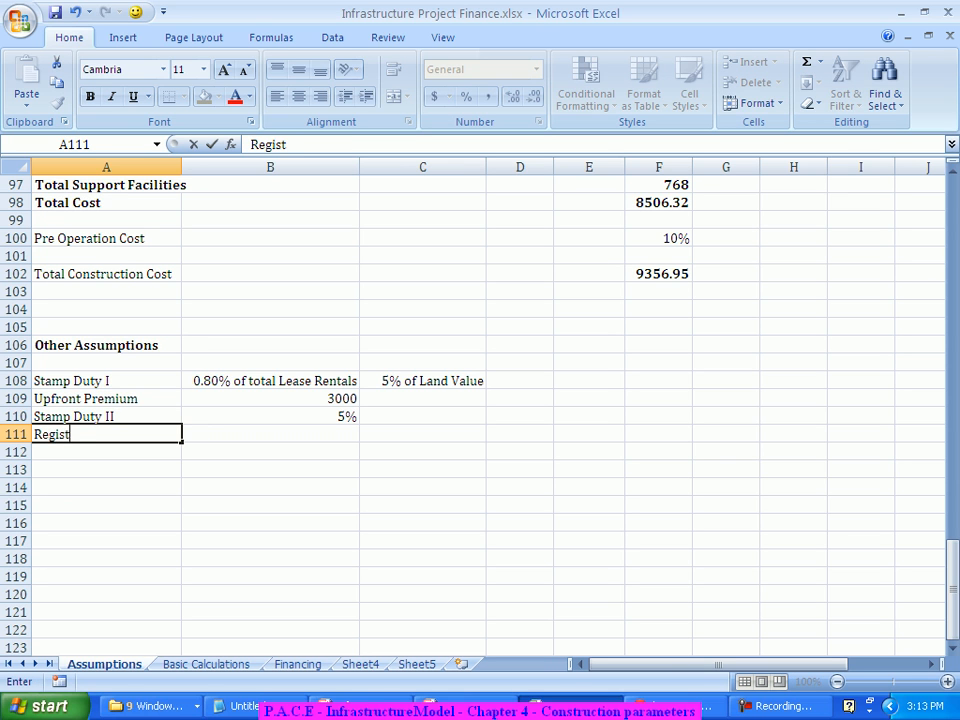
text(ration C)
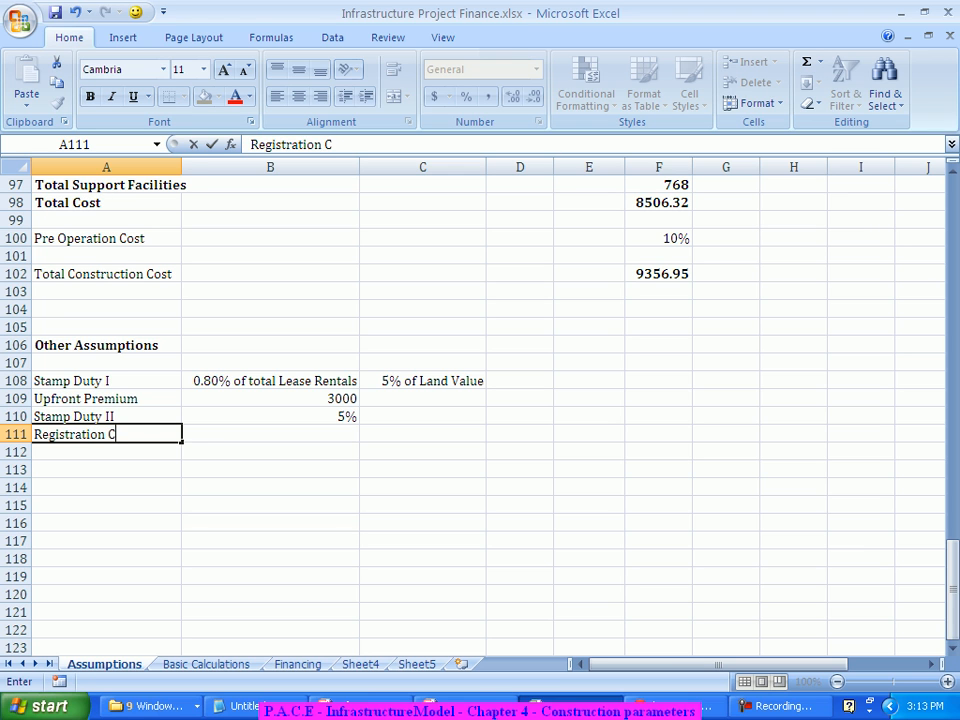
text(harges)
key(Tab)
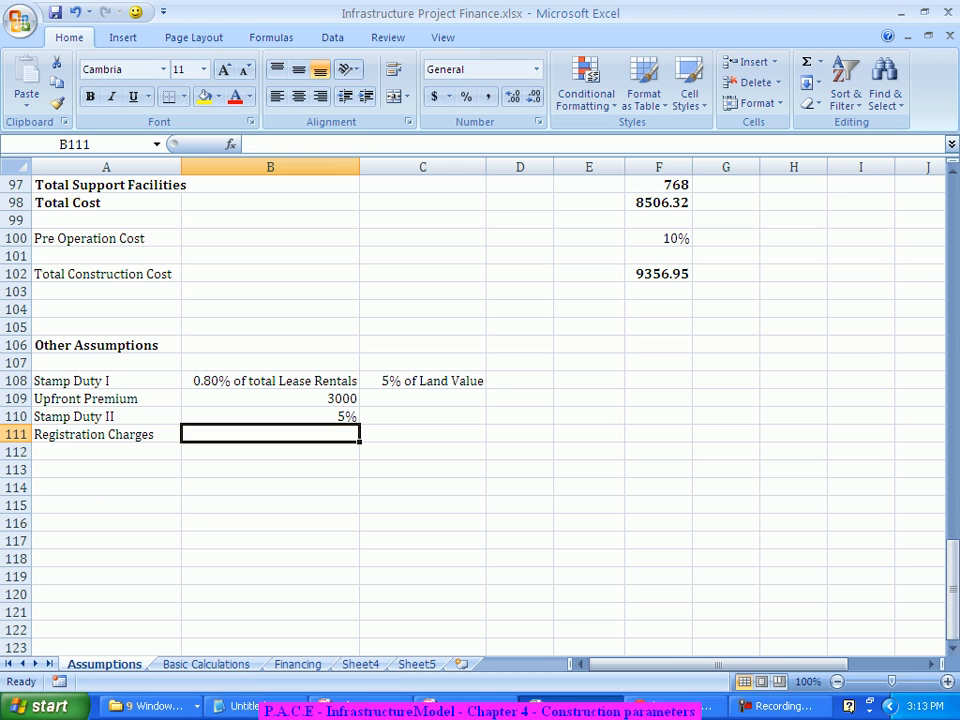
text(0.5%)
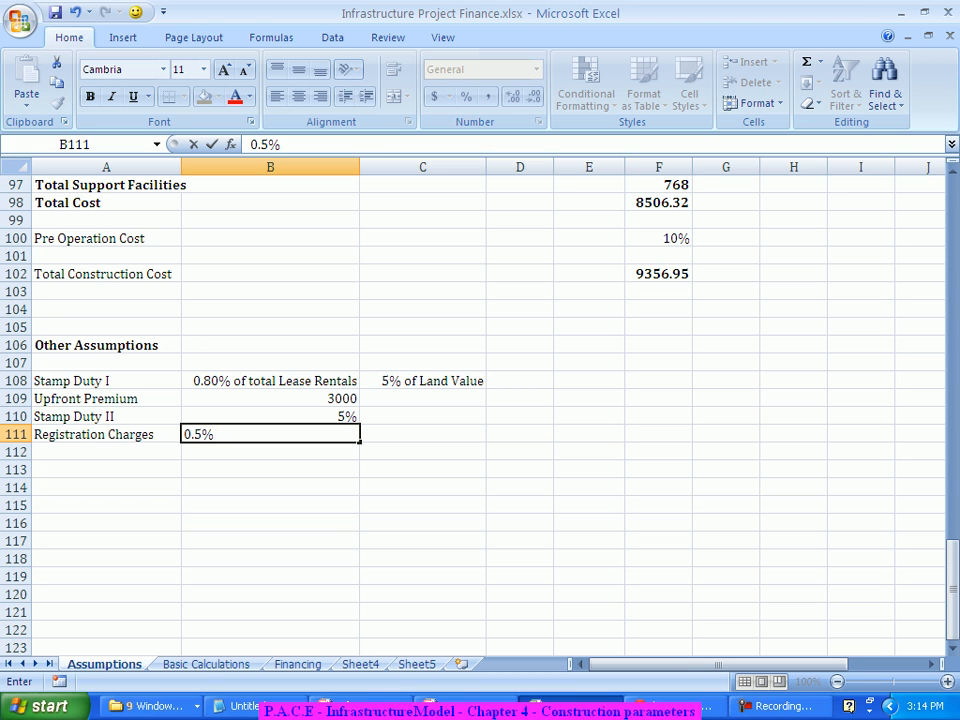
click(270, 488)
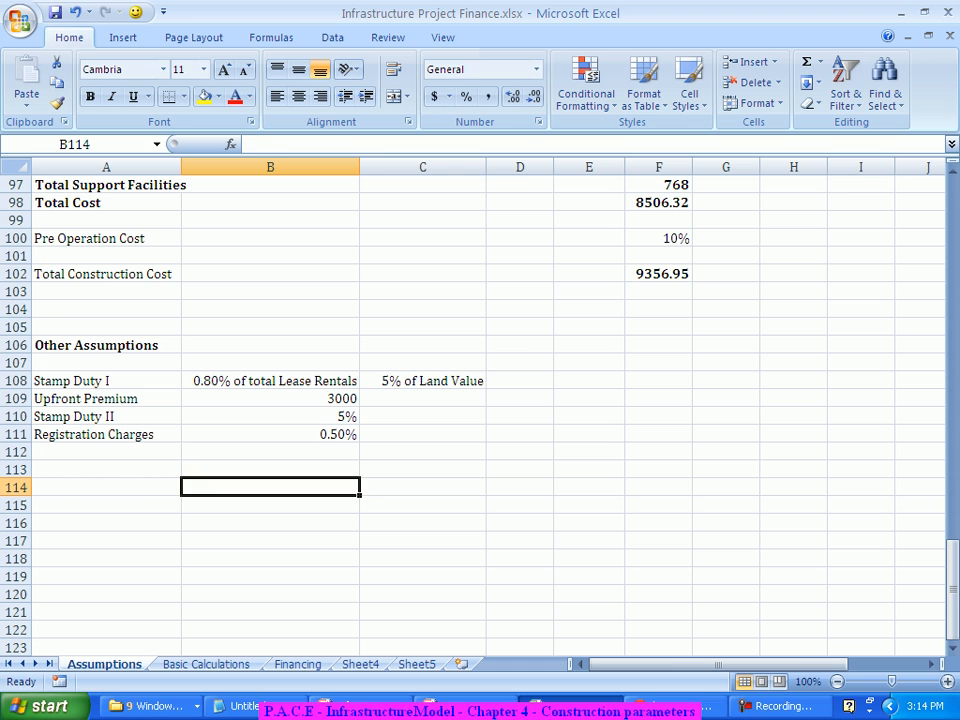
- Give B111 the custom number format 0.00% "of Average Lease Rentals" and widen column B to fit the text
click(270, 434)
right_click(294, 434)
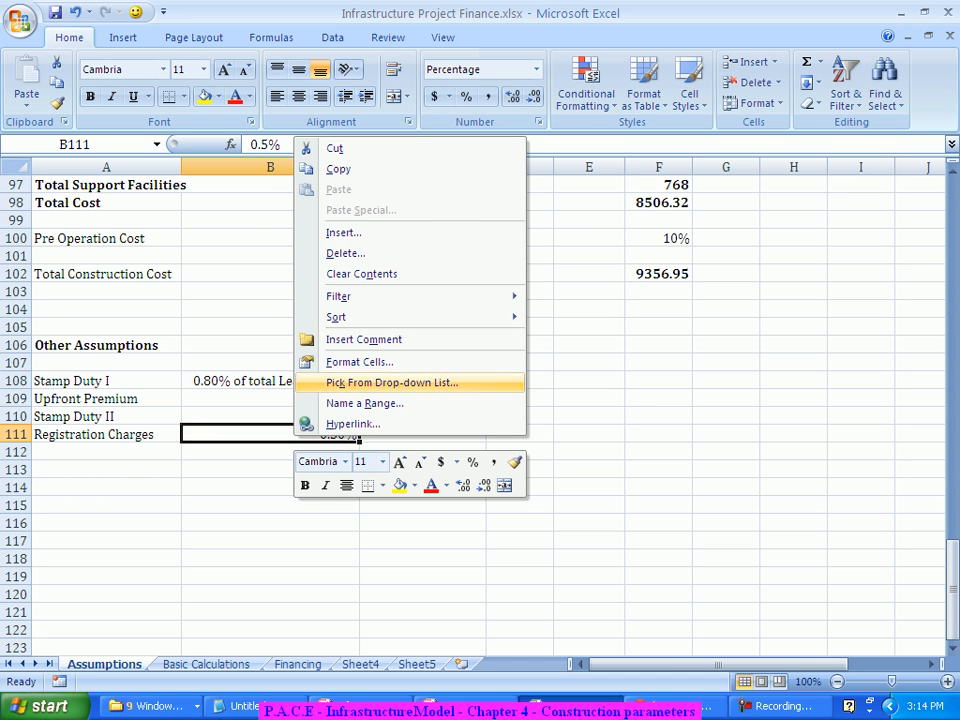
click(358, 362)
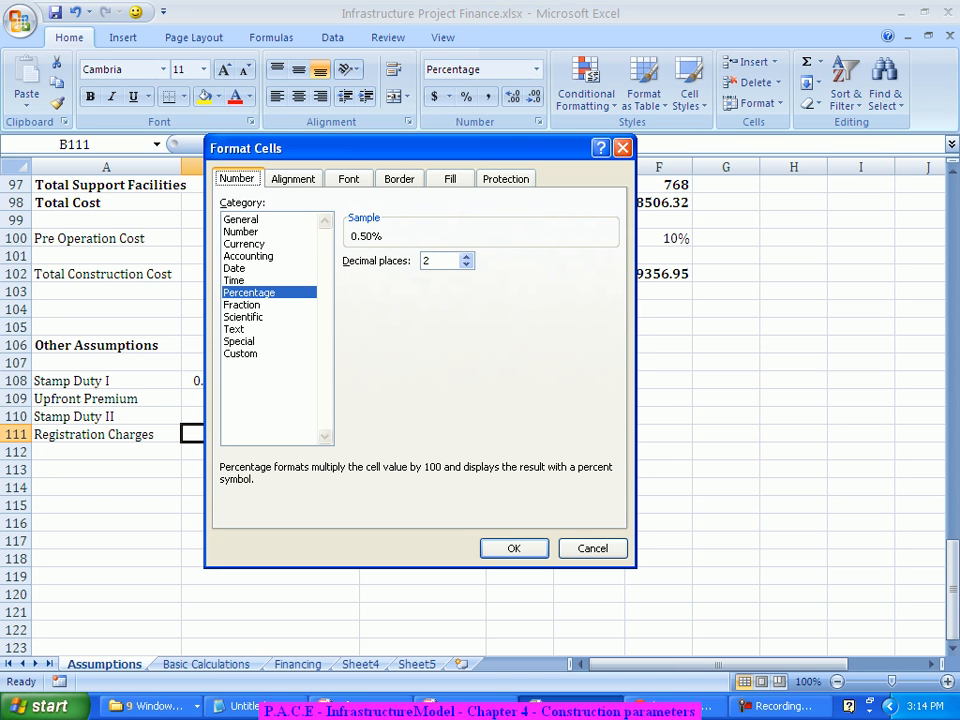
click(241, 354)
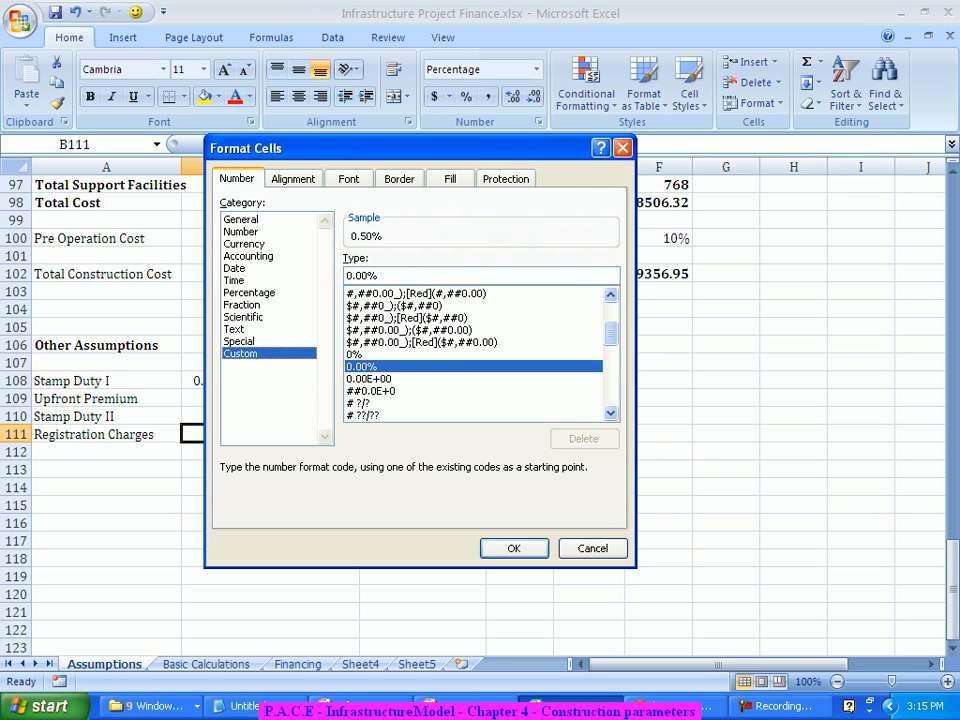
click(380, 275)
text(")
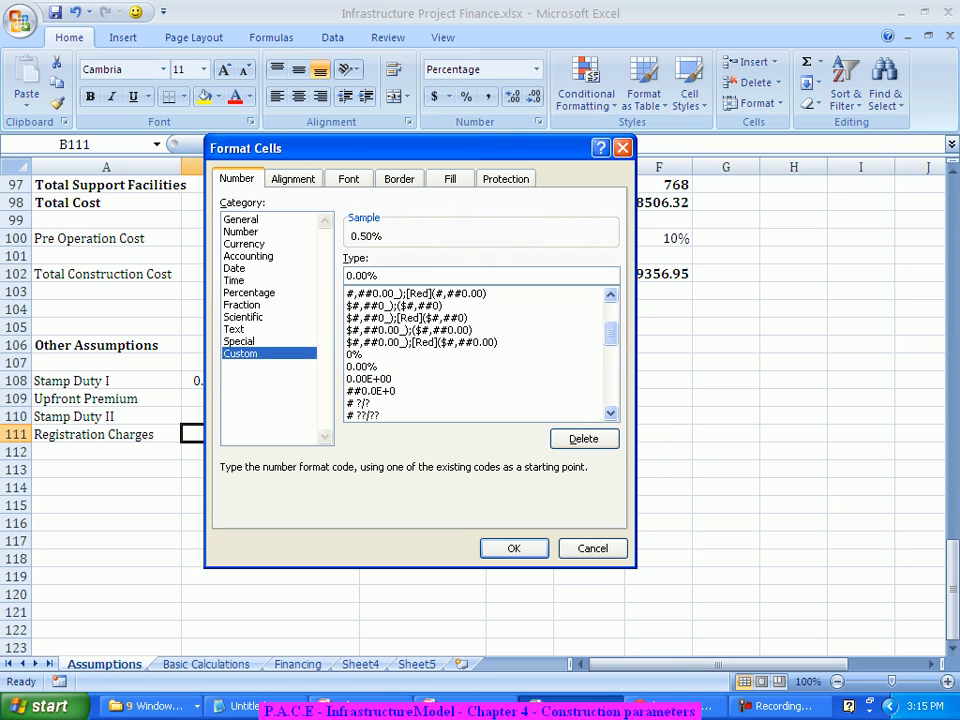
text(of Average Lease Rentals")
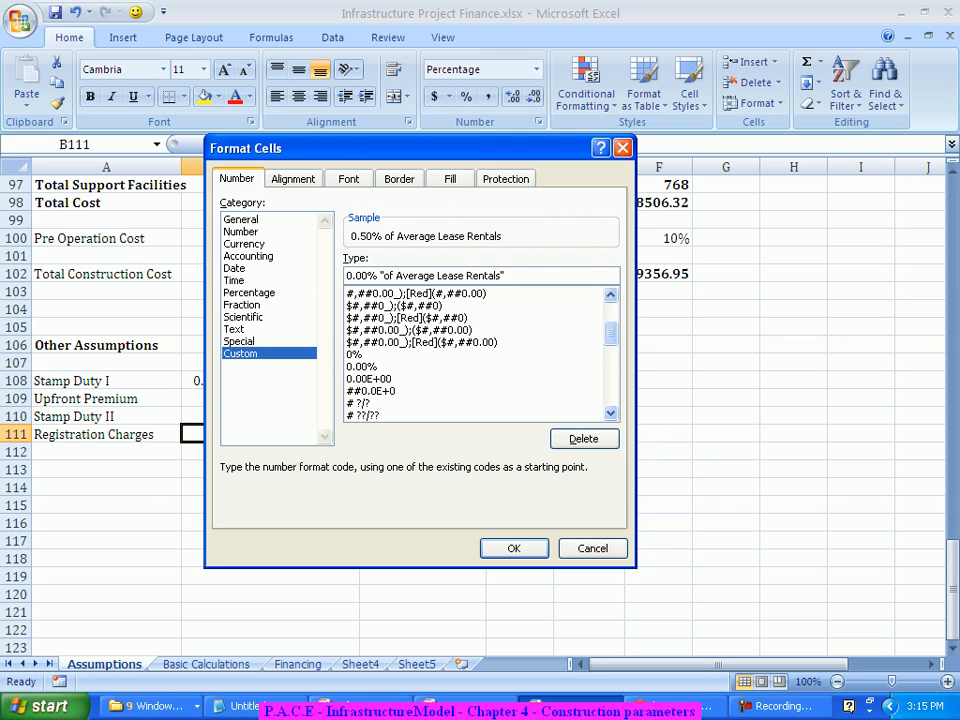
key(Return)
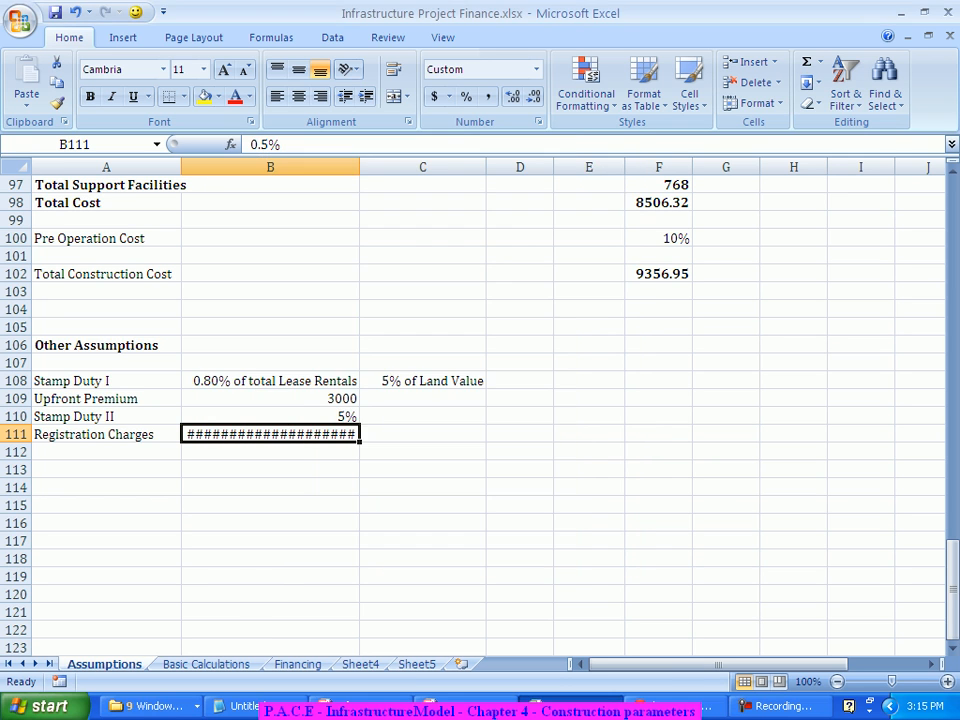
drag(359, 166, 404, 166)
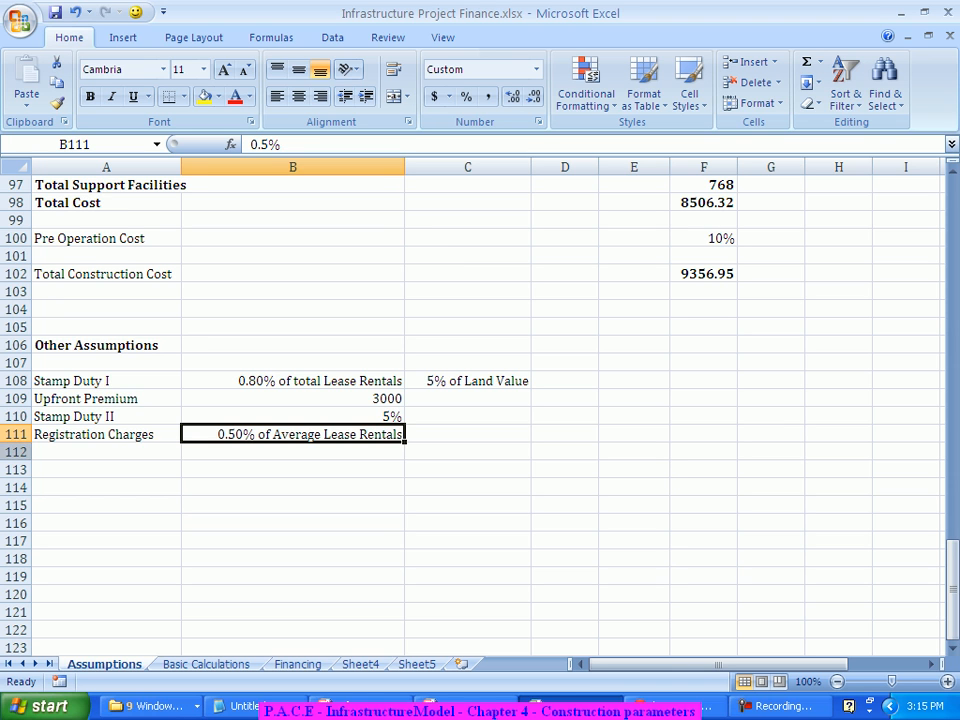
- Enter the row label Insurance Premium in A112 with 1% in B112
click(106, 452)
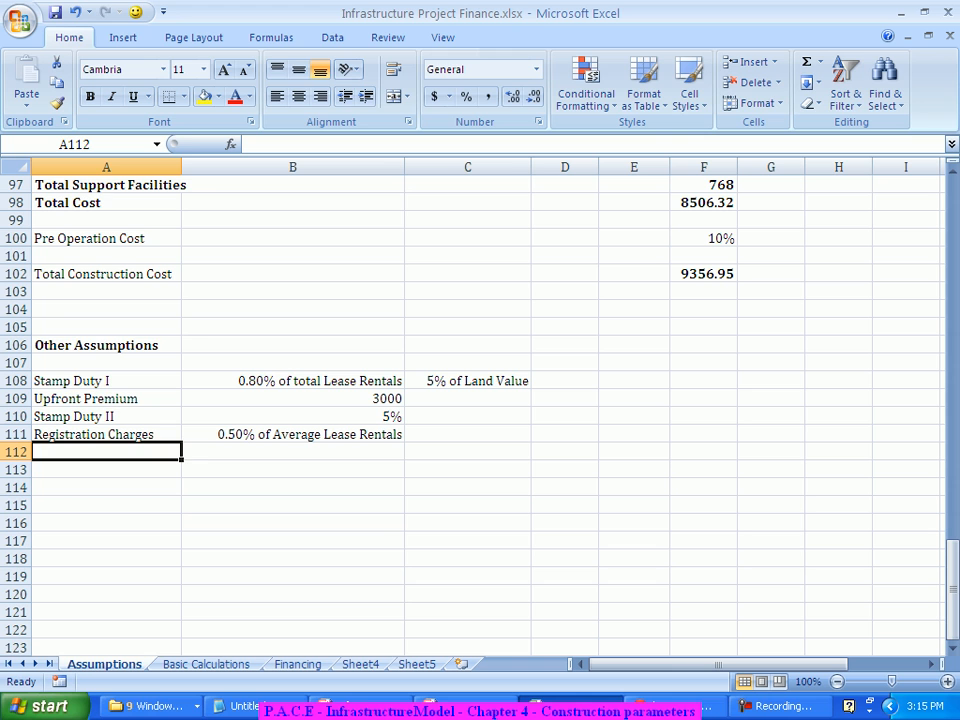
text(Insurance)
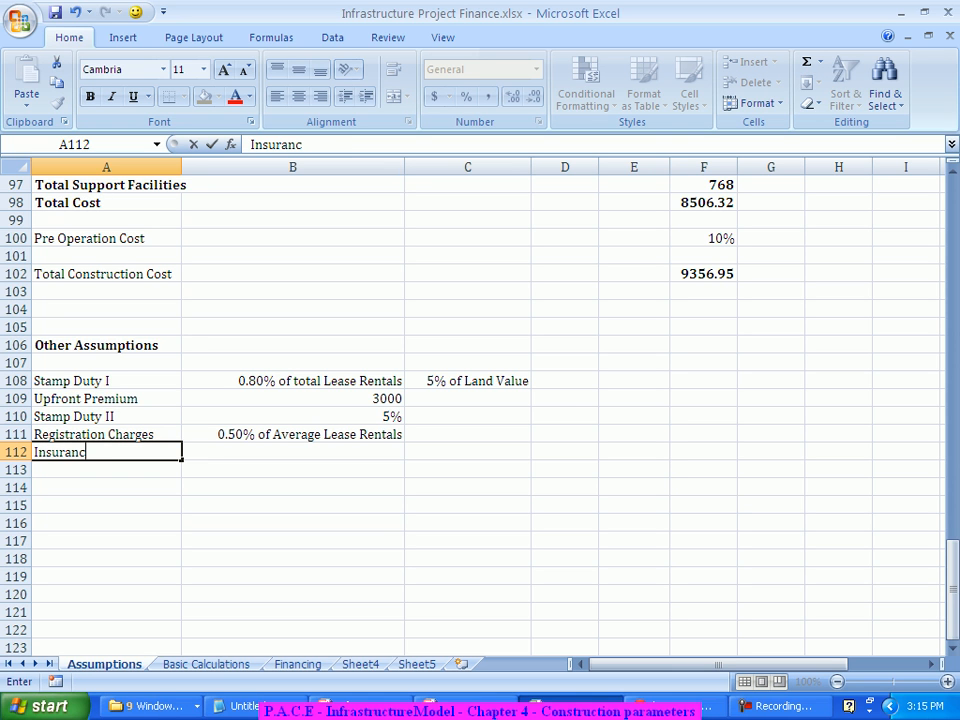
text( Premium)
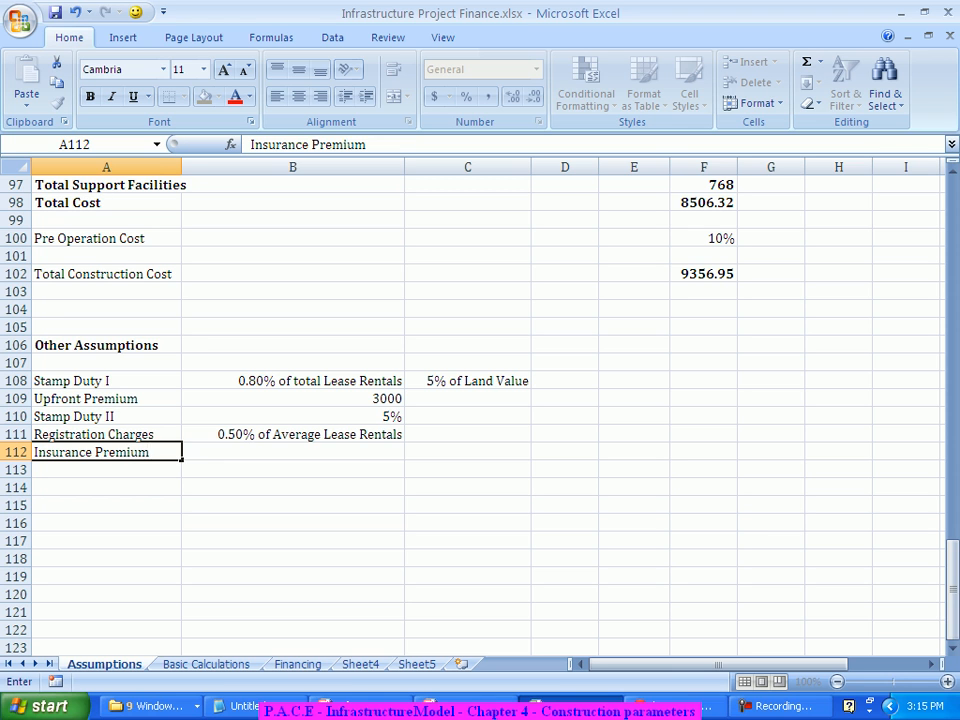
key(Tab)
text(1%)
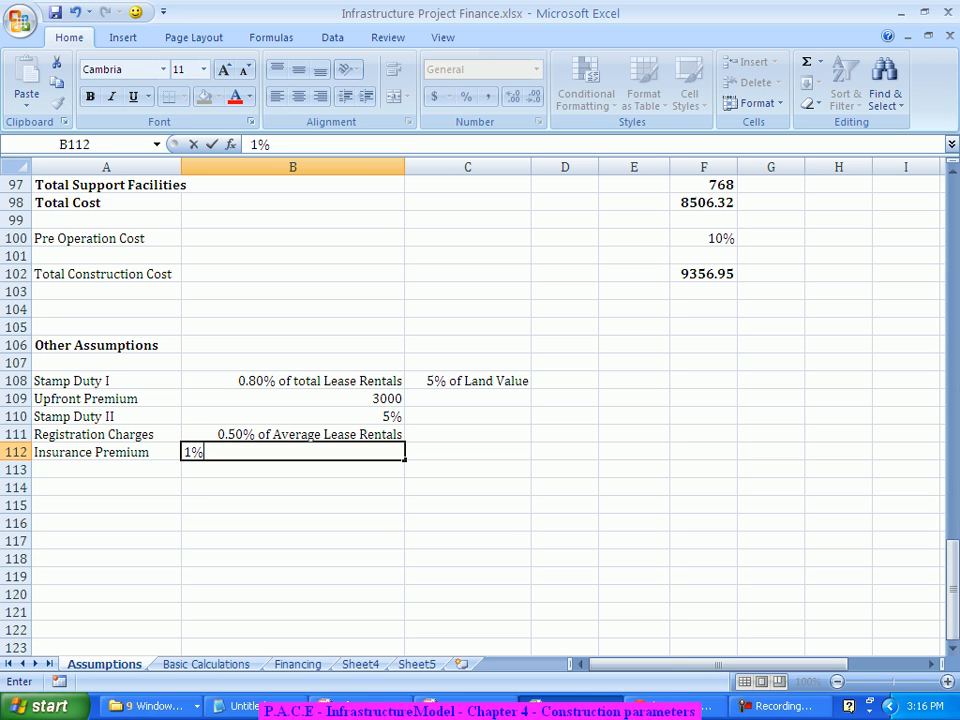
key(Return)
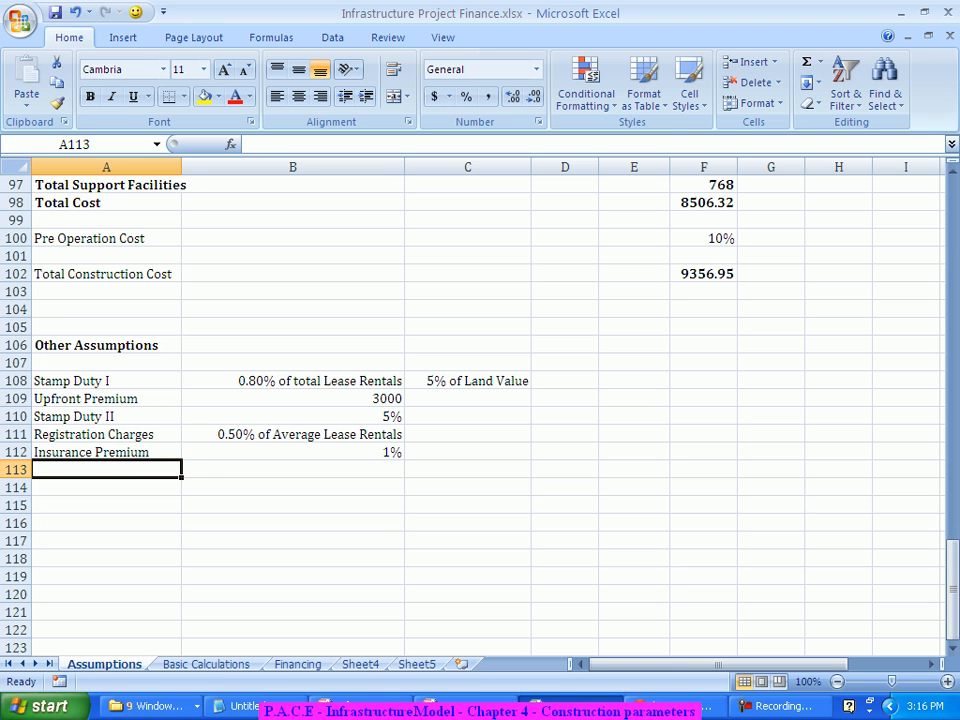
- Enter the row label Financing Cost in A113 with 1.5% in B113
text(Financ)
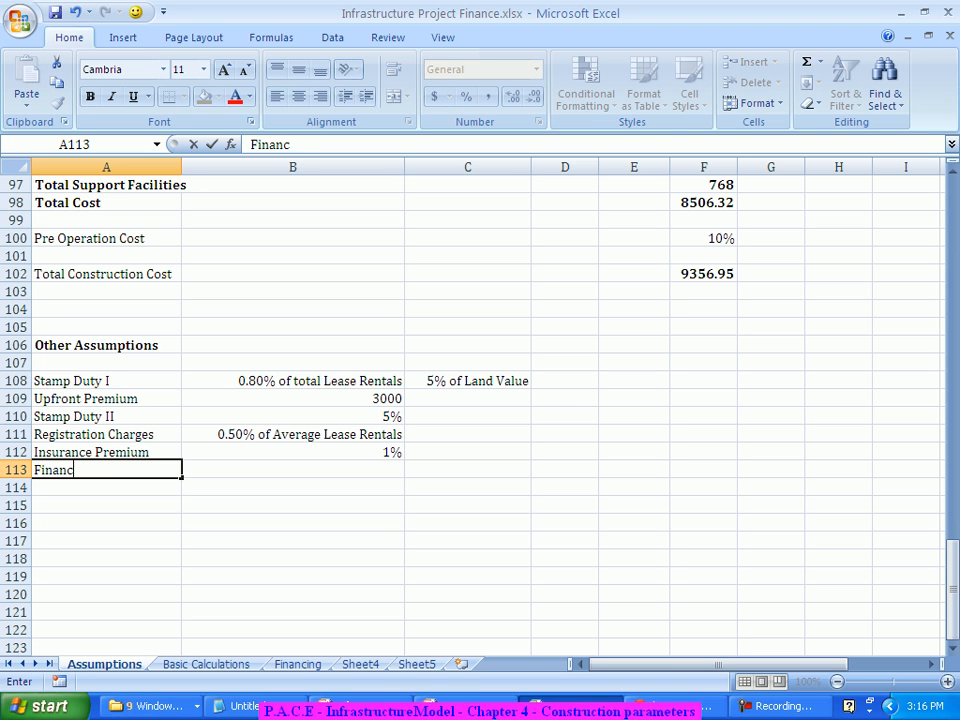
text(ing Cost)
key(Tab)
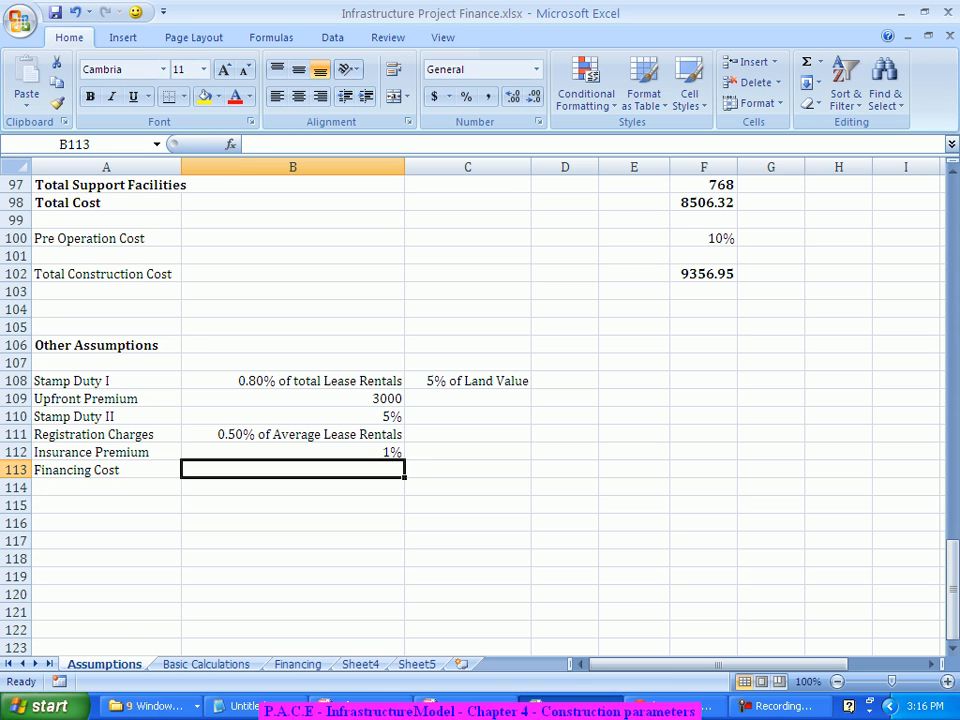
text(1.5%)
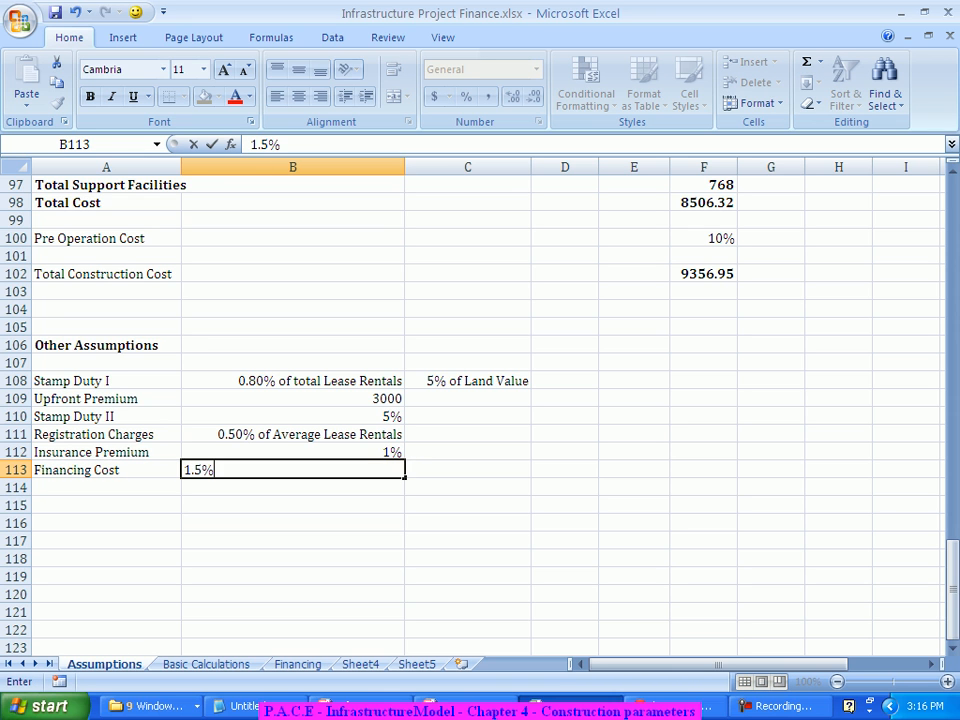
key(Return)
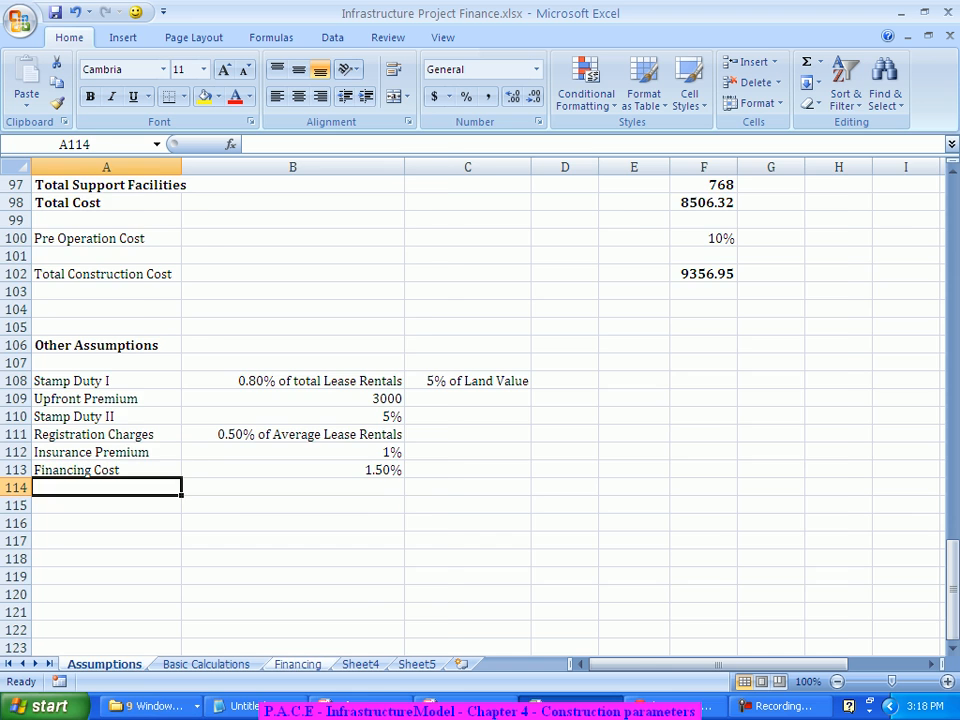
- Examine the 2012 and 2013 Total Construction Cost cells on the Financing sheet, and return to the Assumptions sheet
key(ctrl+Page_Down)
key(ctrl+Page_Down)
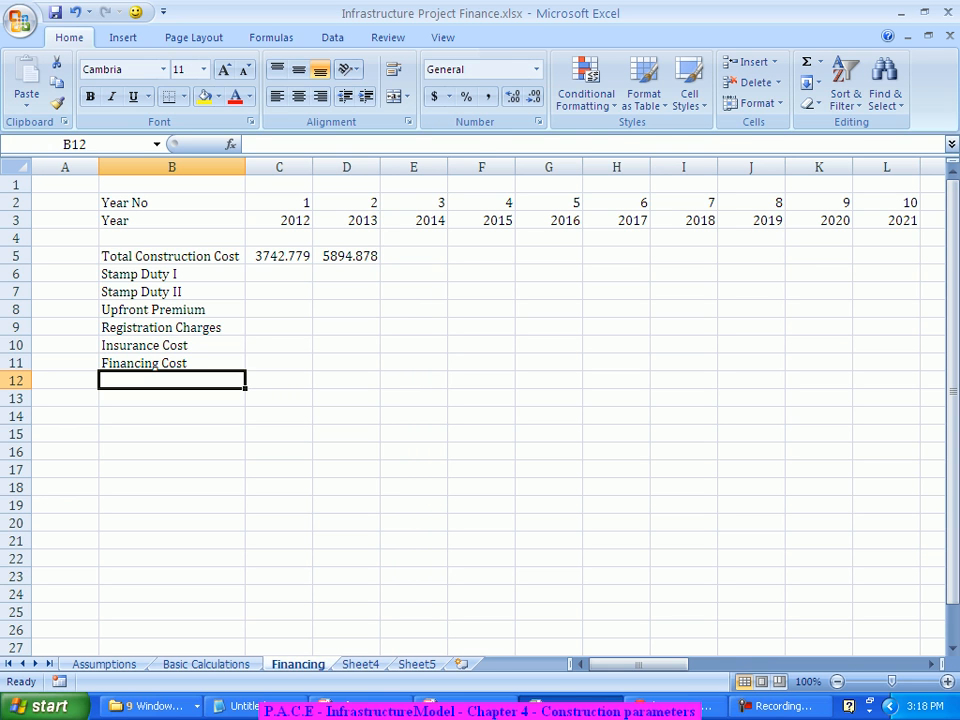
drag(279, 256, 347, 256)
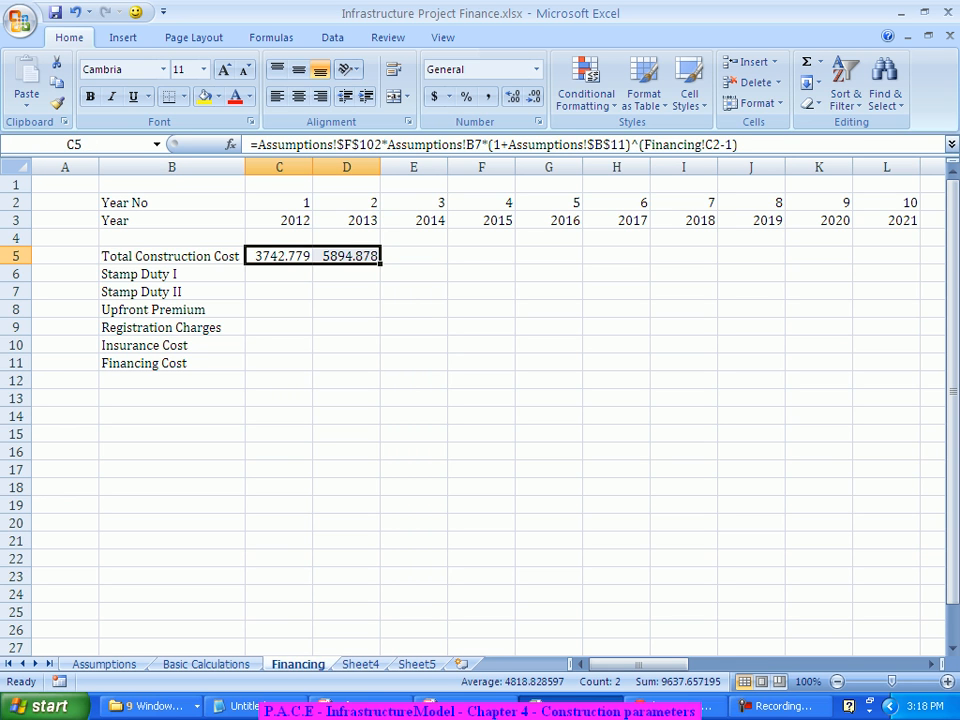
click(347, 256)
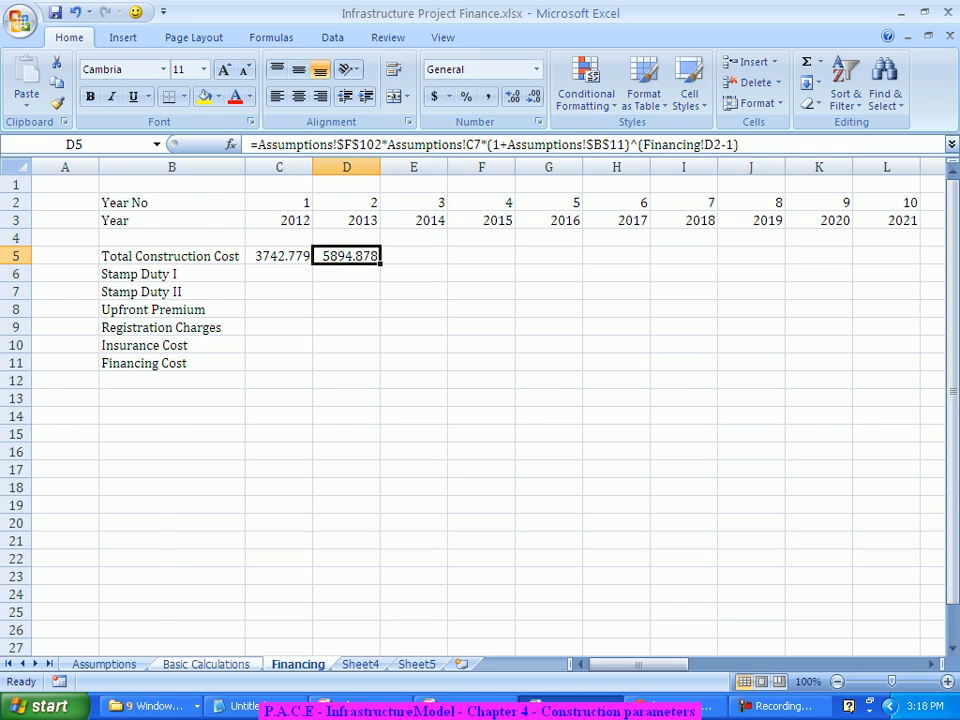
key(ctrl+Page_Up)
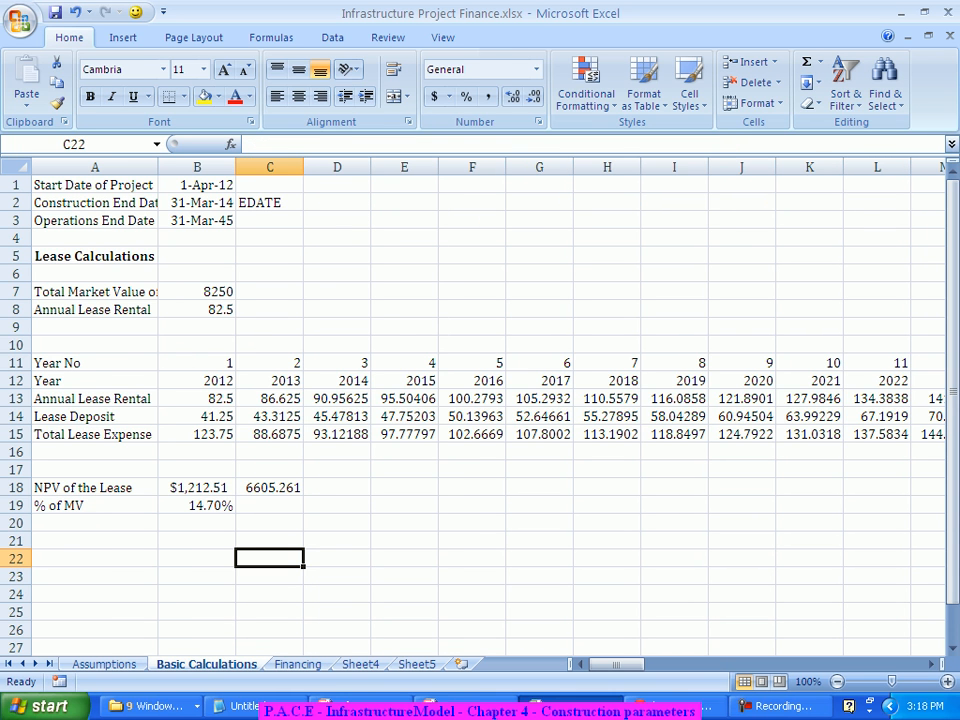
key(ctrl+Page_Up)
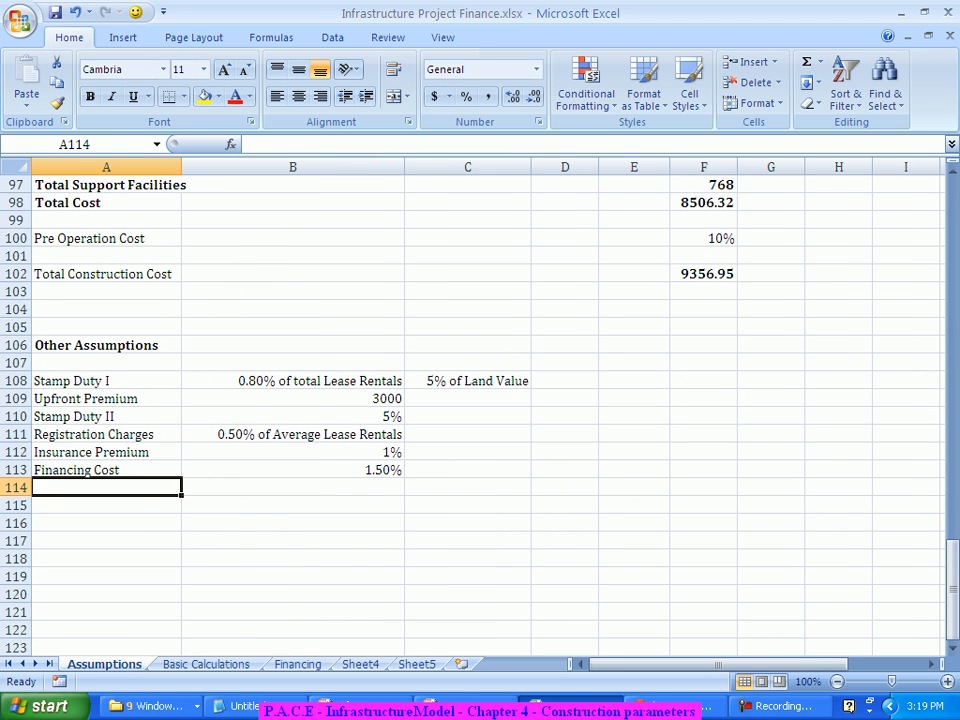
- Insert four blank rows at row 104, between Total Construction Cost and the Other Assumptions heading
scroll(480, 400, up, 2)
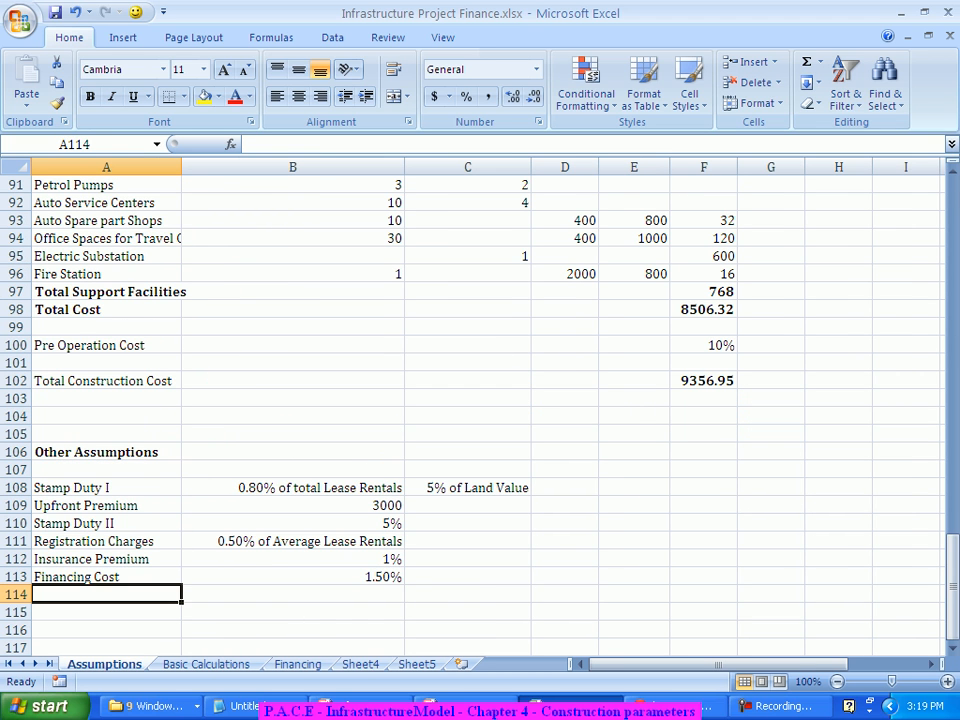
click(16, 416)
right_click(16, 416)
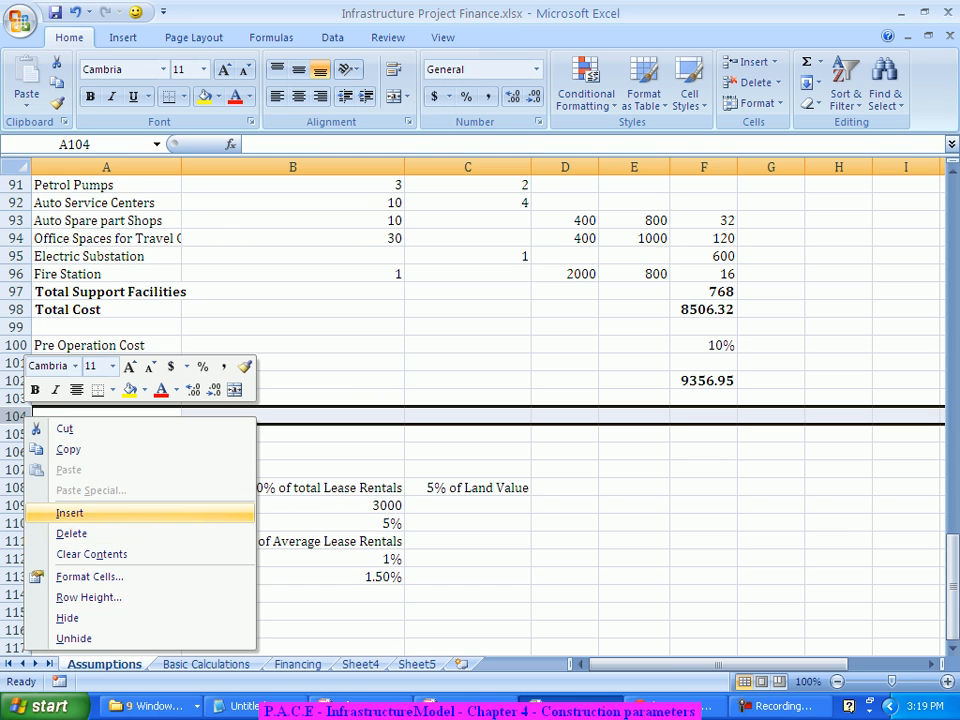
click(70, 512)
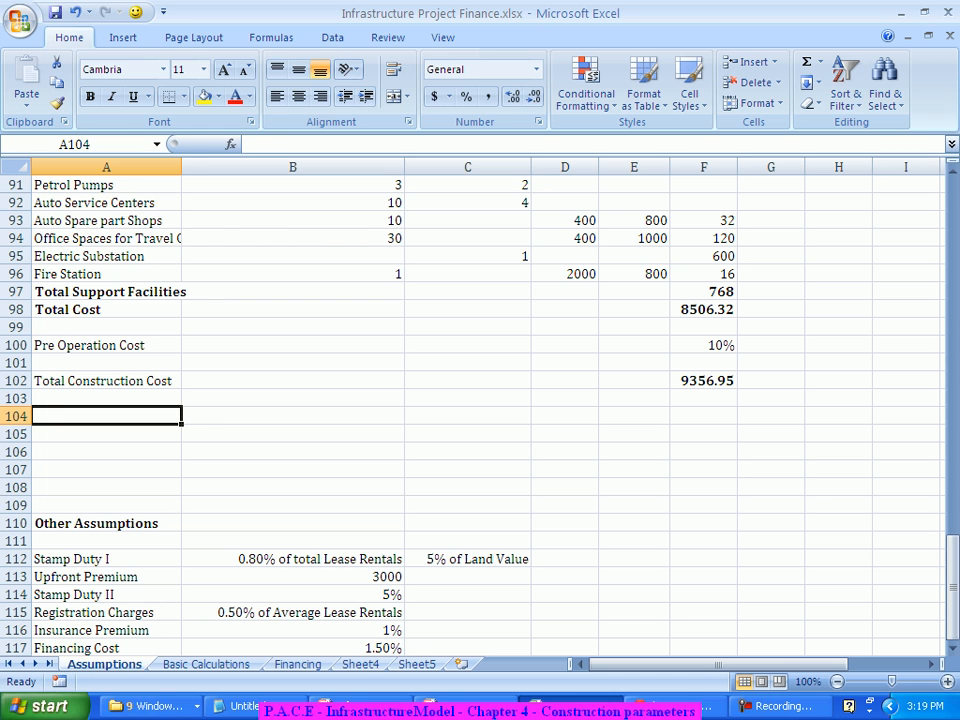
- Enter the row label Construction Cost (Post Inflation) in A104
text(Construction Cosat)
key(BackSpace)
key(BackSpace)
text(t (Post Inflation))
- Enter the formula =Financing!C5+Financing!D5 in F104 to add both years' construction costs, and make the cell bold
key(Tab)
key(Right)
key(Right)
key(Right)
key(Right)
text(=)
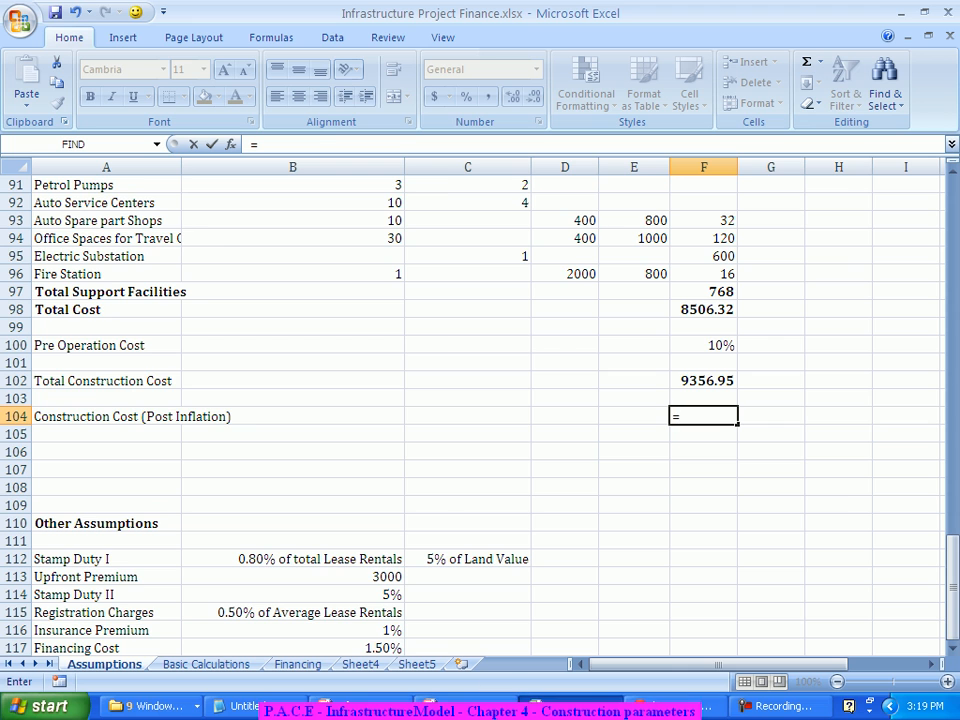
key(ctrl+Page_Down)
key(ctrl+Page_Down)
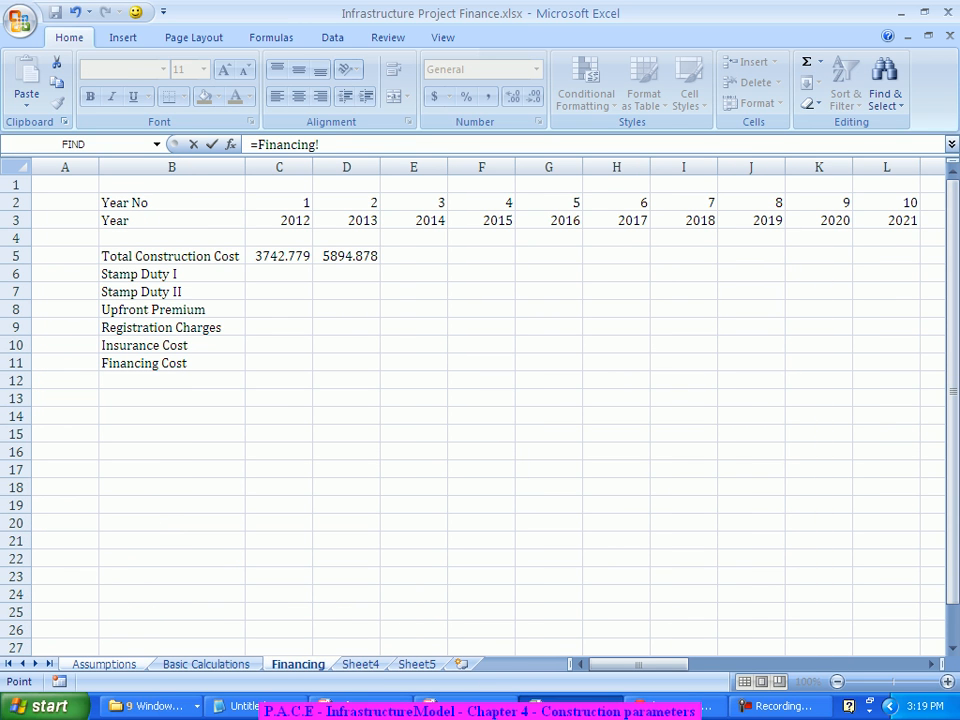
click(279, 256)
text(+)
click(347, 256)
key(Return)
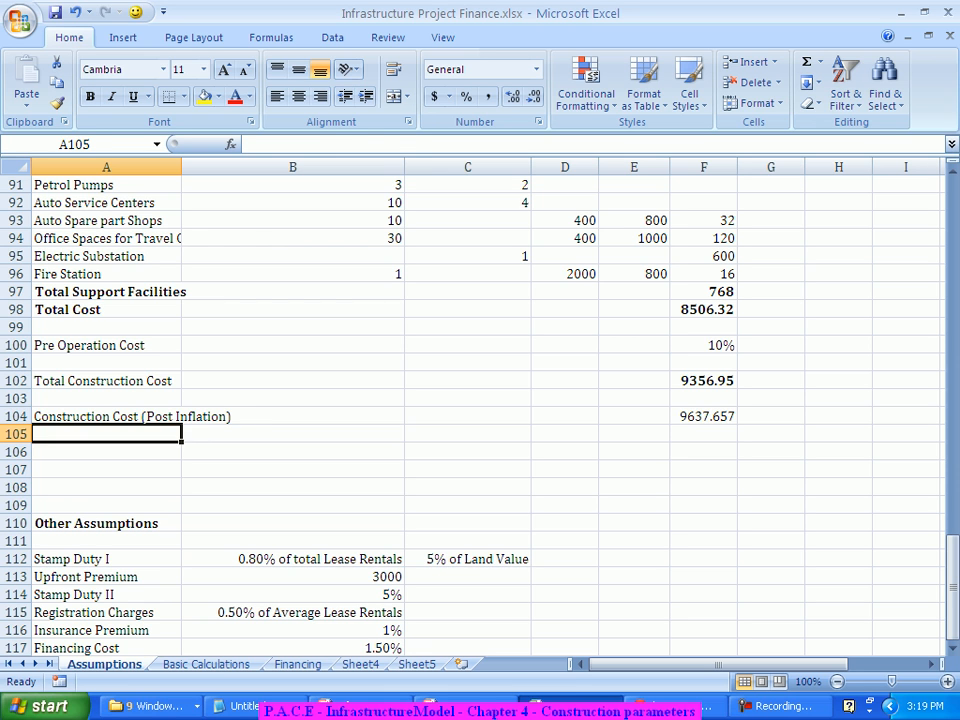
click(704, 416)
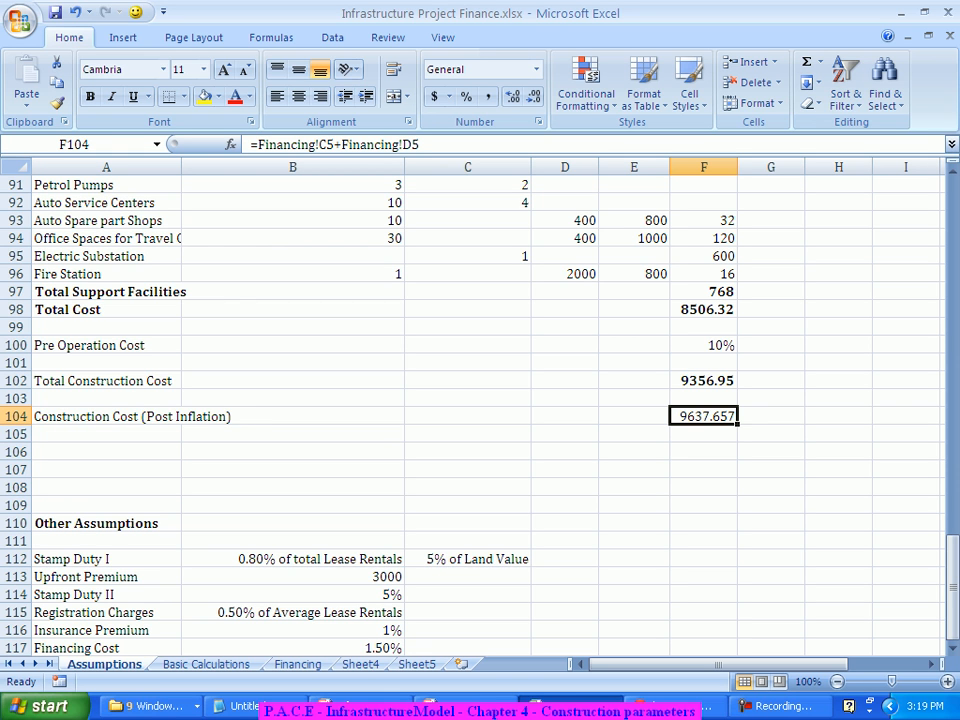
key(ctrl+b)
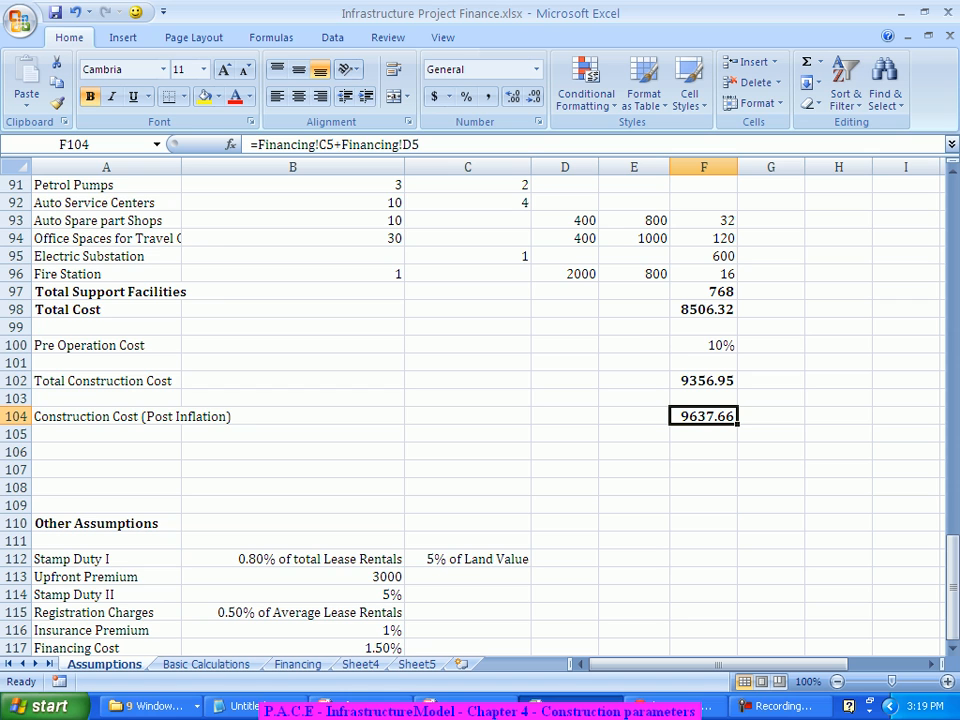